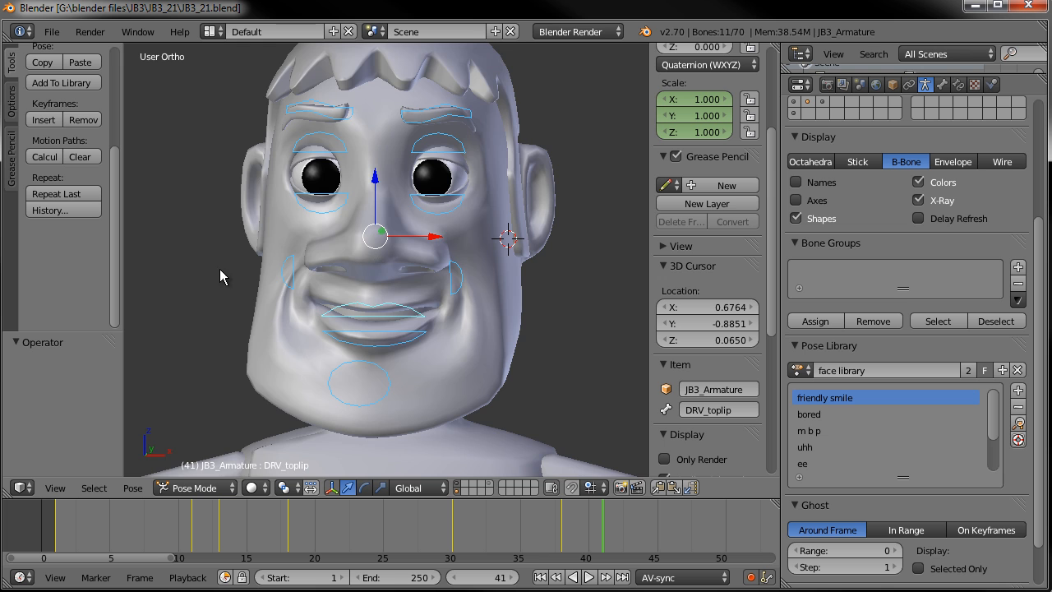
{"action": "right_click", "coordinate": [371, 301]}
{"action": "key", "text": "g"}
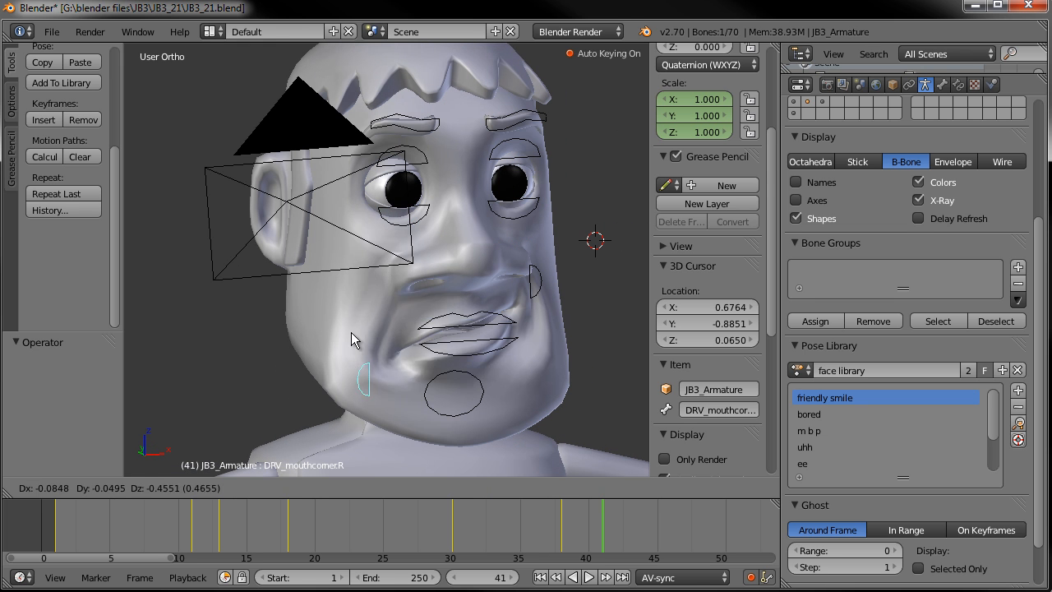
{"action": "right_click", "coordinate": [354, 294]}
- Split off a Dope Sheet area between the 3D view and the timeline and set it to Action Editor mode
{"action": "mouse_move", "coordinate": [169, 520]}
{"action": "left_mouse_down"}
{"action": "mouse_move", "coordinate": [512, 525]}
{"action": "mouse_move", "coordinate": [169, 510]}
{"action": "mouse_move", "coordinate": [562, 519]}
{"action": "mouse_move", "coordinate": [174, 508]}
{"action": "left_mouse_up"}
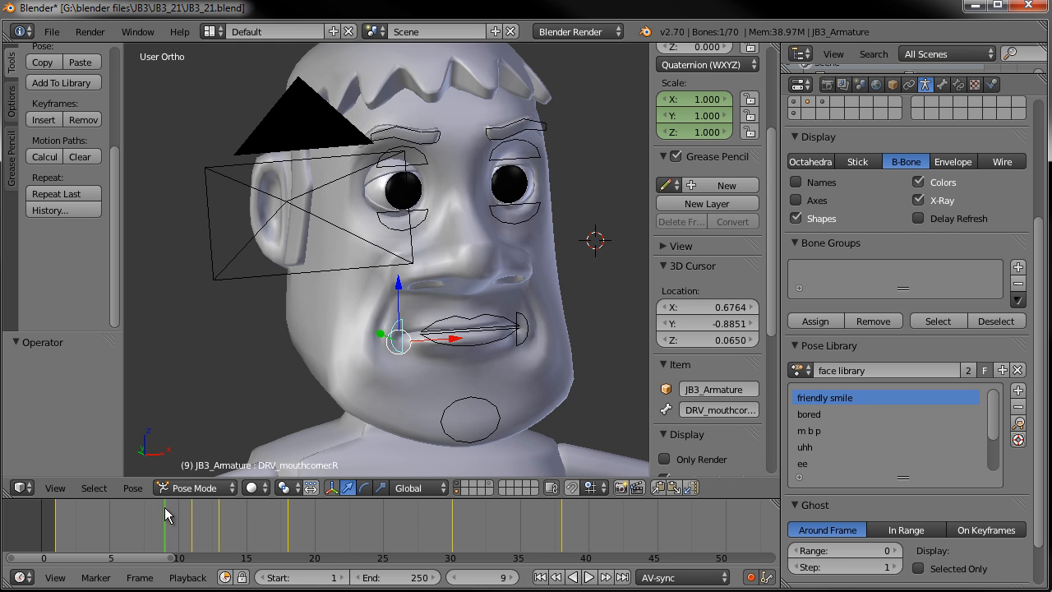
{"action": "key", "text": "Home"}
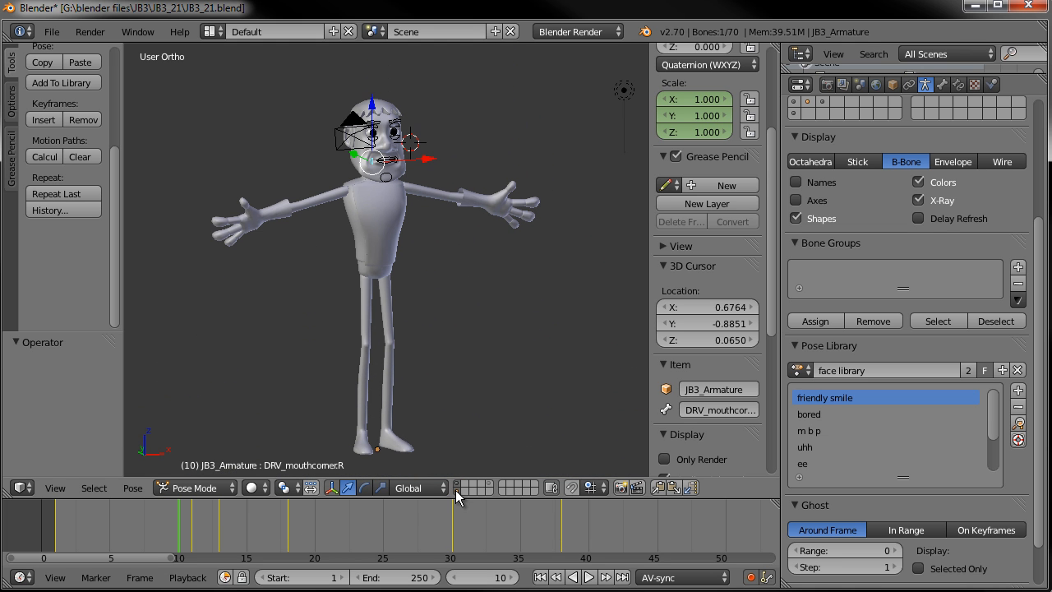
{"action": "left_click_drag", "start_coordinate": [6, 493], "coordinate": [17, 408]}
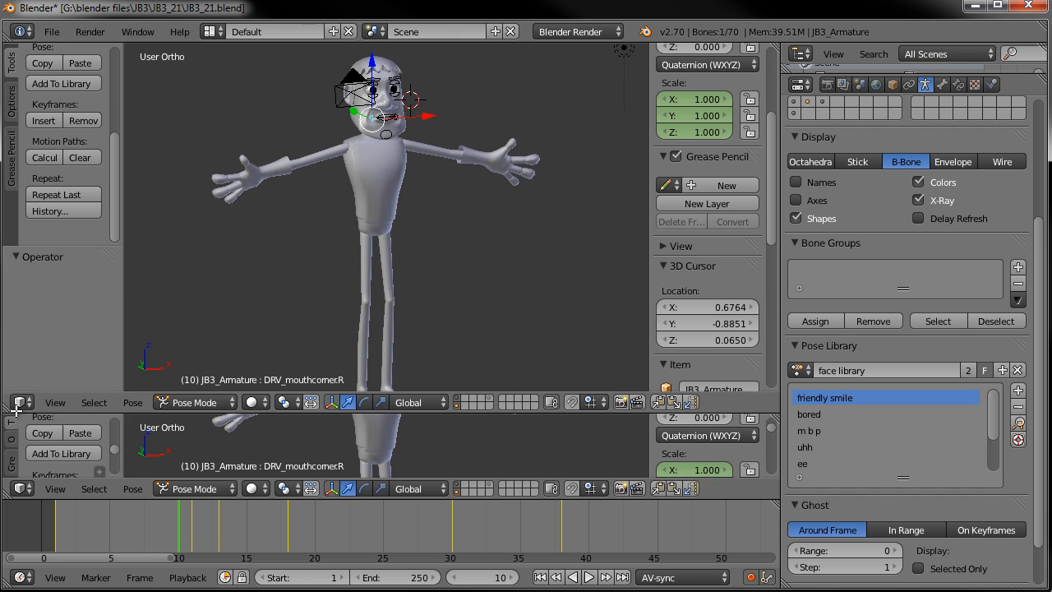
{"action": "left_click", "coordinate": [23, 490]}
{"action": "left_click", "coordinate": [67, 408]}
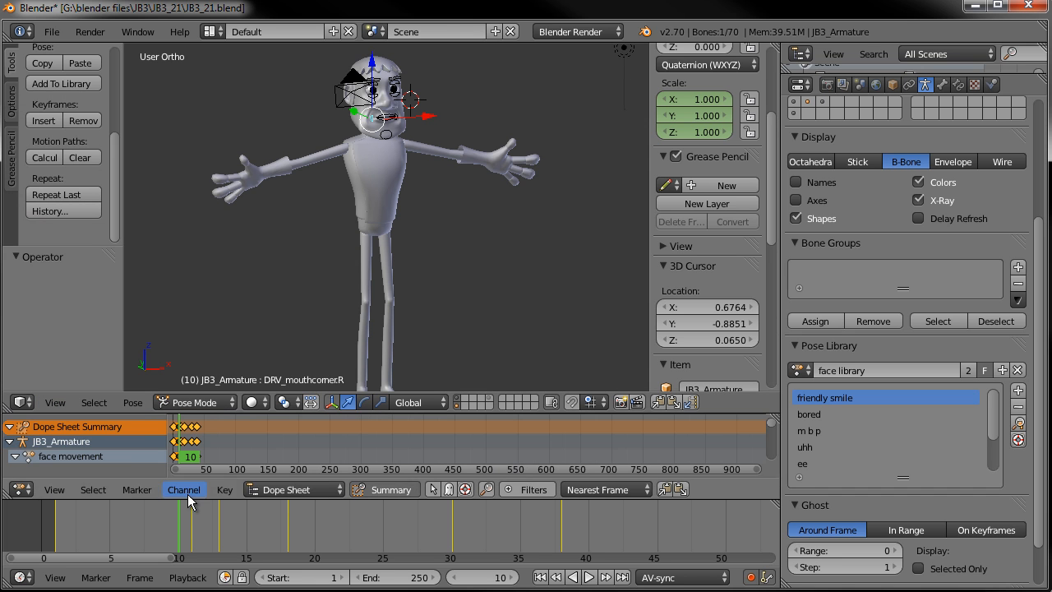
{"action": "left_click", "coordinate": [289, 490]}
{"action": "left_click", "coordinate": [304, 454]}
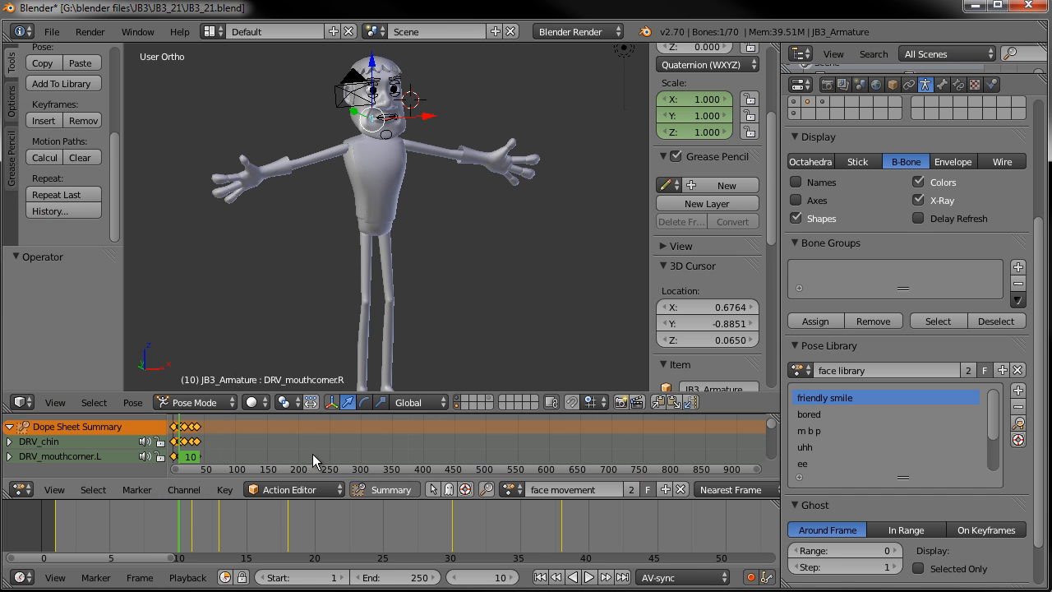
- Unlink the face movement action from the armature and shrink the Action Editor area to enlarge the 3D view
{"action": "left_click", "coordinate": [681, 490]}
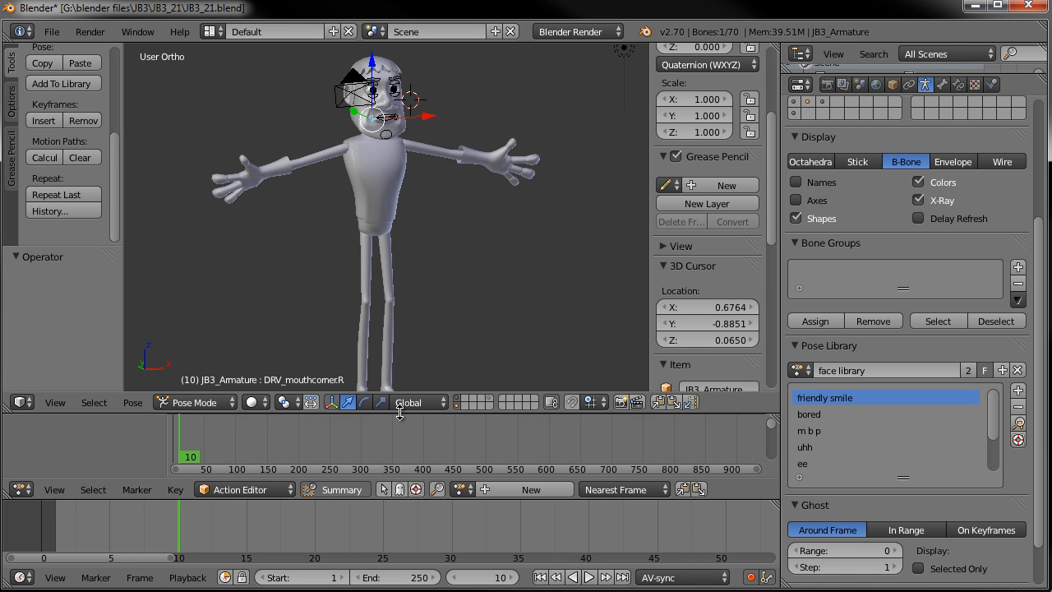
{"action": "left_click_drag", "start_coordinate": [399, 413], "coordinate": [403, 509]}
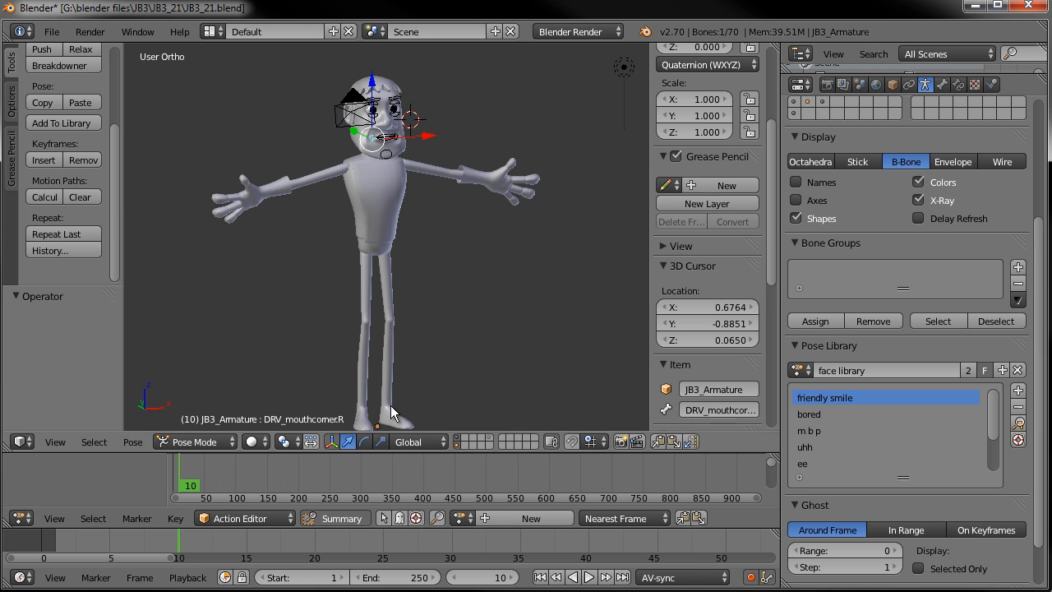
{"action": "left_click_drag", "start_coordinate": [406, 451], "coordinate": [406, 470]}
- Return to frame 1 and display only the body control bones on the armature's first layer
{"action": "key", "text": "a"}
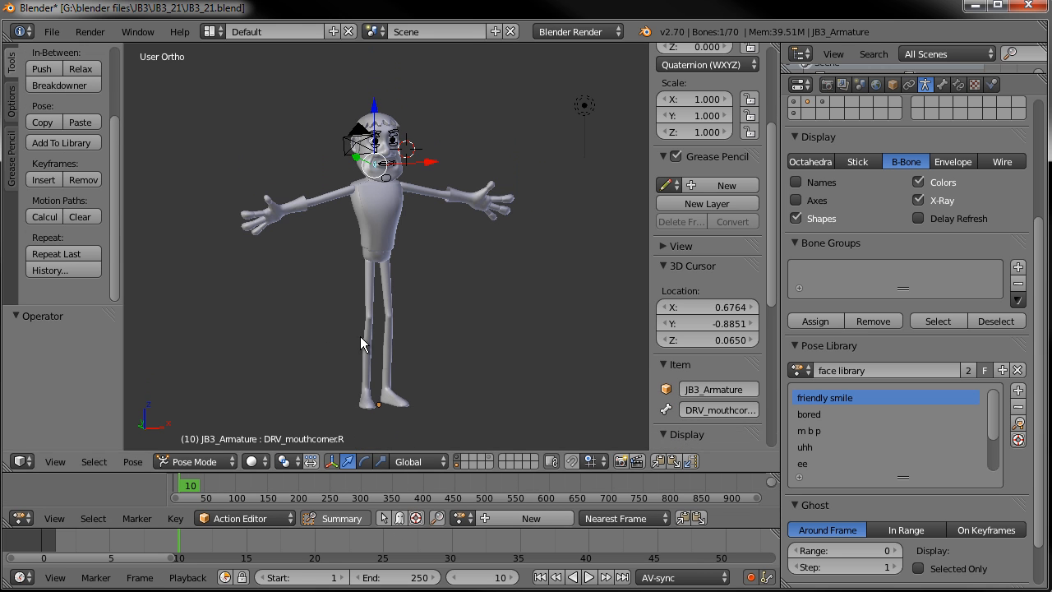
{"action": "left_click", "coordinate": [542, 577]}
{"action": "scroll", "coordinate": [824, 226], "scroll_direction": "up", "scroll_amount": 5}
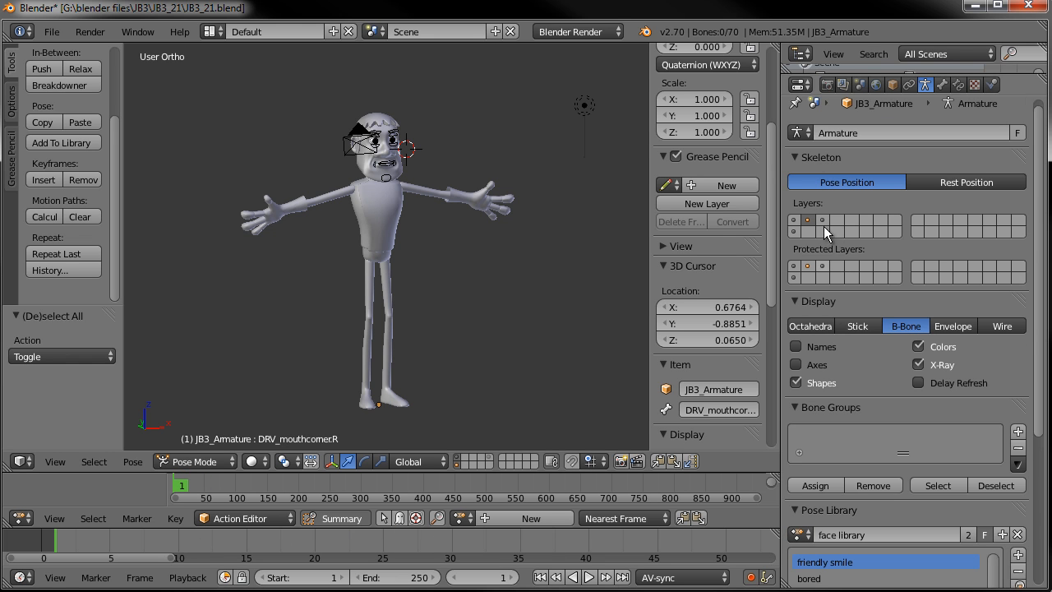
{"action": "middle_click_drag", "start_coordinate": [596, 239], "coordinate": [408, 253]}
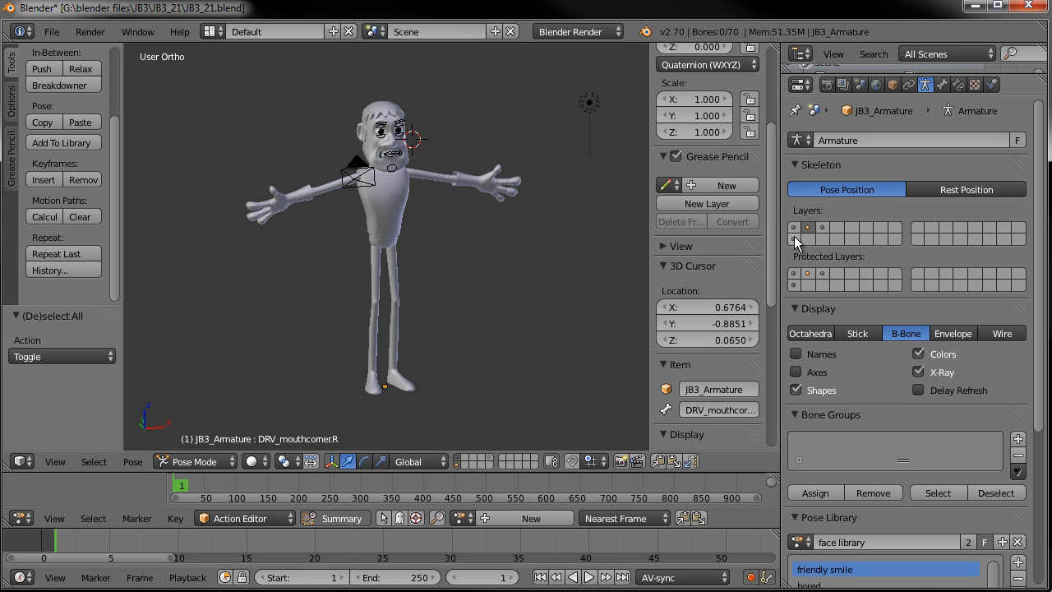
{"action": "left_click", "coordinate": [794, 229]}
{"action": "mouse_move", "coordinate": [461, 213]}
{"action": "middle_mouse_down"}
{"action": "mouse_move", "coordinate": [446, 210]}
{"action": "mouse_move", "coordinate": [475, 201]}
{"action": "mouse_move", "coordinate": [458, 233]}
{"action": "middle_mouse_up"}
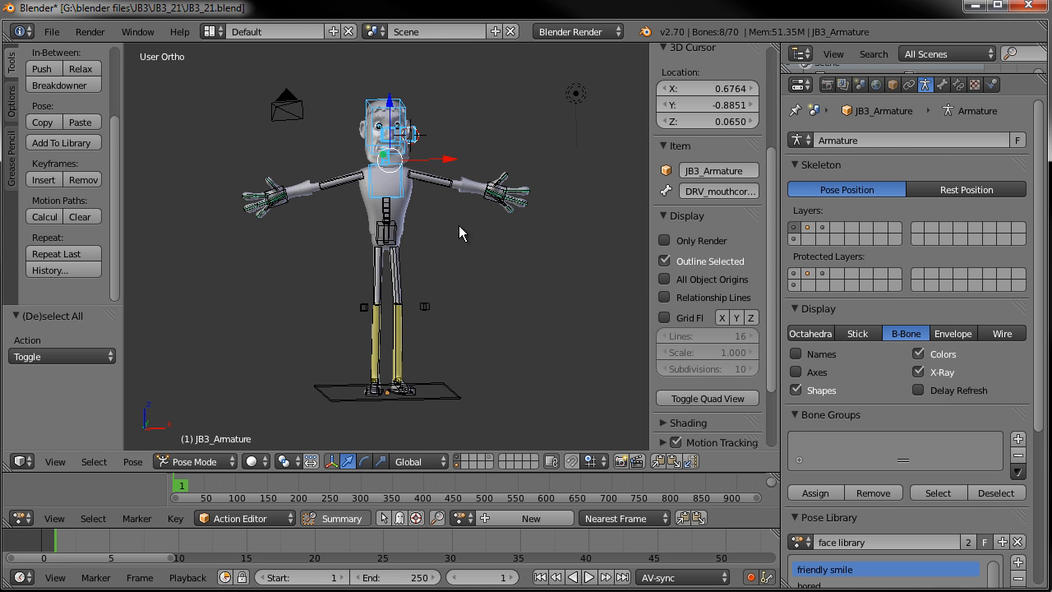
{"action": "right_click", "coordinate": [493, 194]}
{"action": "middle_click_drag", "start_coordinate": [510, 232], "coordinate": [475, 242]}
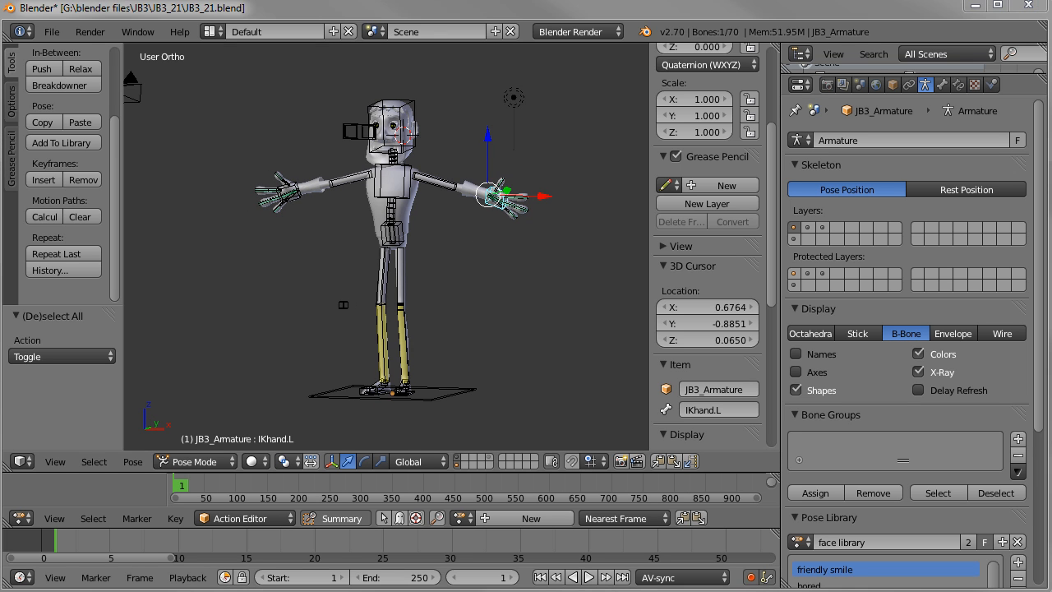
- Move the left foot control CTRLfoot.L outward by about 0.527 along the X axis
{"action": "middle_click_drag", "start_coordinate": [386, 306], "coordinate": [410, 318]}
{"action": "key", "text": "KP_1"}
{"action": "middle_click_drag", "start_coordinate": [475, 269], "coordinate": [426, 390], "text": "shift"}
{"action": "key", "text": "KP_1"}
{"action": "scroll", "coordinate": [423, 387], "scroll_direction": "up", "scroll_amount": 4}
{"action": "key", "text": "g"}
{"action": "key", "text": "x"}
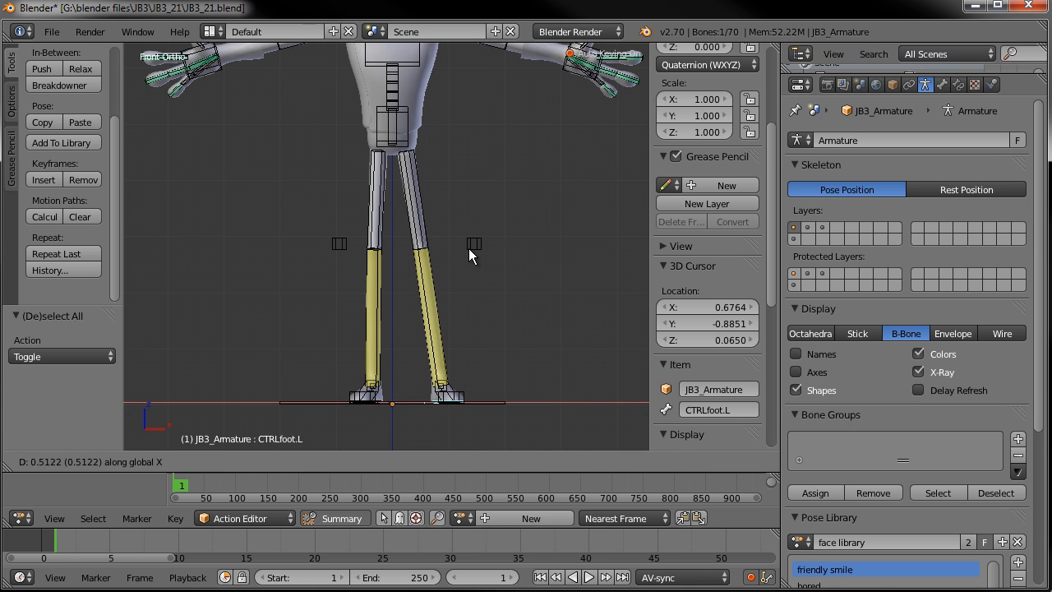
{"action": "left_click", "coordinate": [465, 255]}
- Move the right foot control CTRLfoot.R outward by about -0.541 along the X axis
{"action": "right_click", "coordinate": [390, 404]}
{"action": "key", "text": "g"}
{"action": "key", "text": "x"}
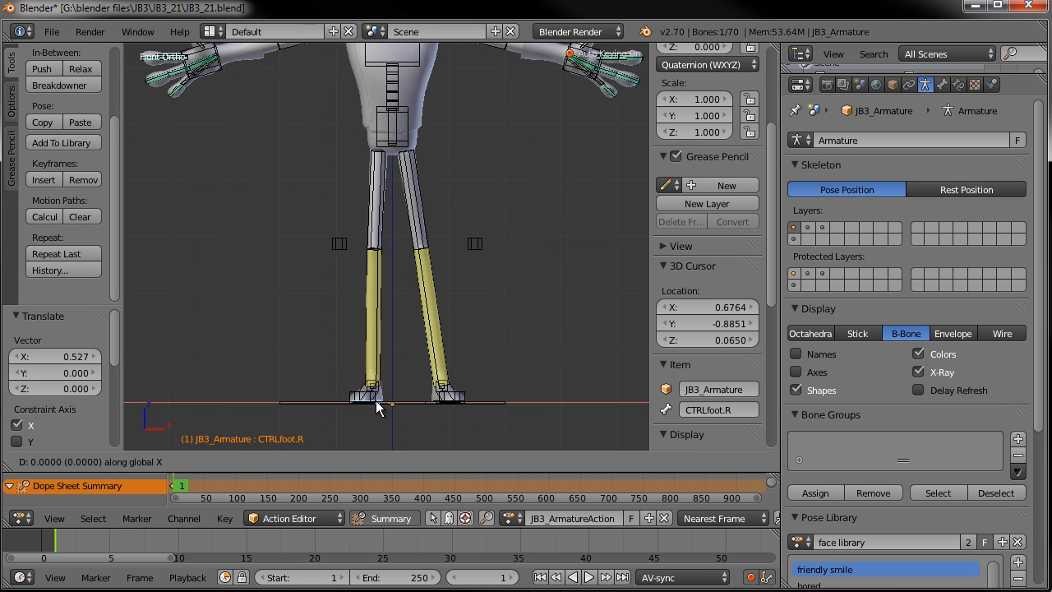
{"action": "left_click", "coordinate": [355, 399]}
- Rotate the chest bone about 18.9° in the side view to bend the upper body
{"action": "scroll", "coordinate": [439, 340], "scroll_direction": "up", "scroll_amount": 3, "text": "shift"}
{"action": "scroll", "coordinate": [439, 340], "scroll_direction": "up", "scroll_amount": 1, "text": "shift"}
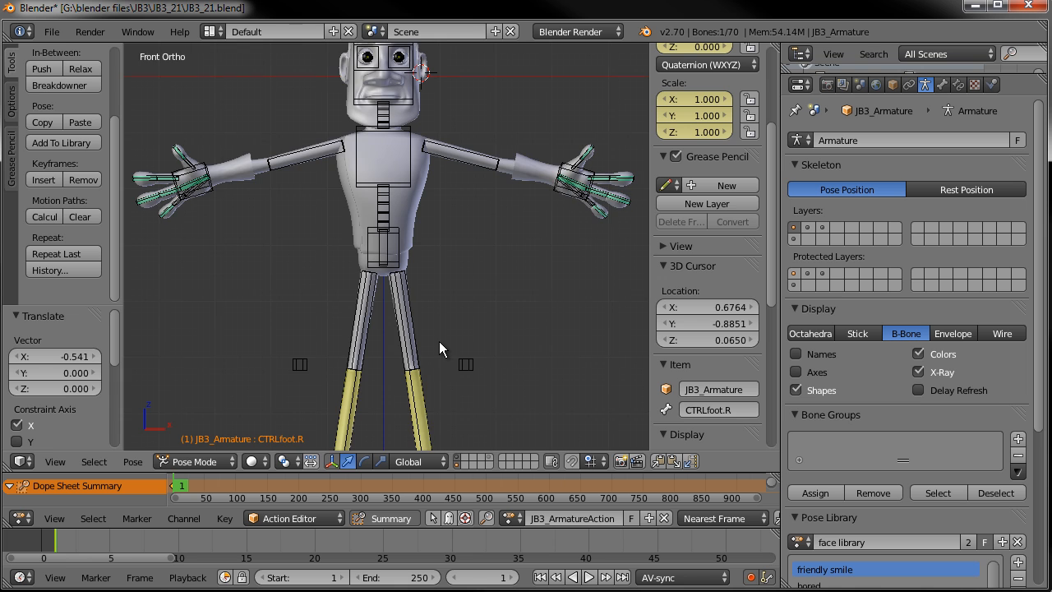
{"action": "key", "text": "KP_3"}
{"action": "right_click", "coordinate": [423, 152]}
{"action": "key", "text": "r"}
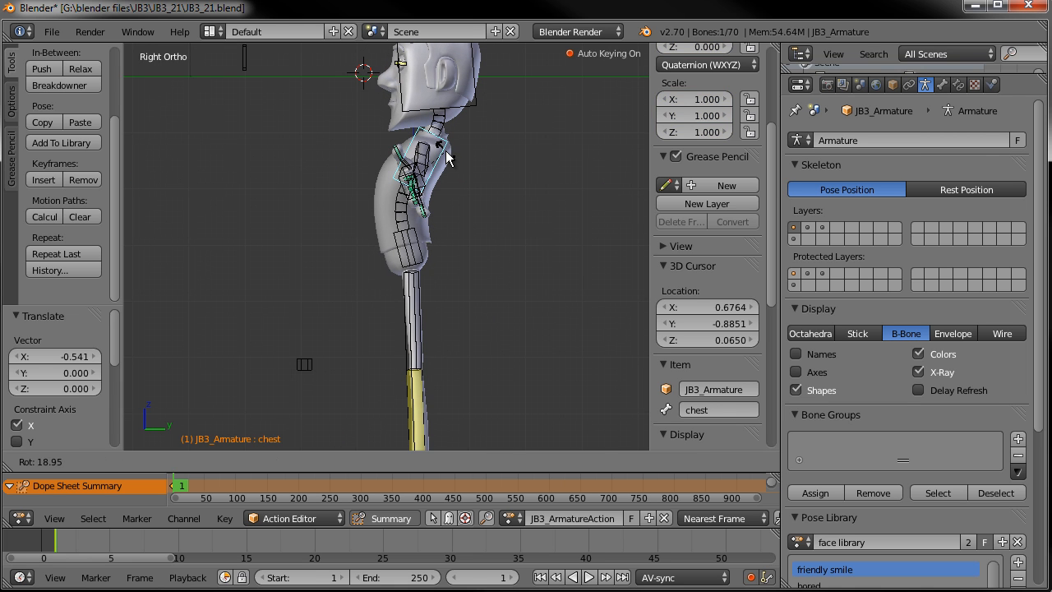
{"action": "left_click", "coordinate": [445, 155]}
- Move the hip control hipCTRL forward by about -0.468 on Y and down by about -0.073 on Z
{"action": "right_click", "coordinate": [423, 238]}
{"action": "key", "text": "g"}
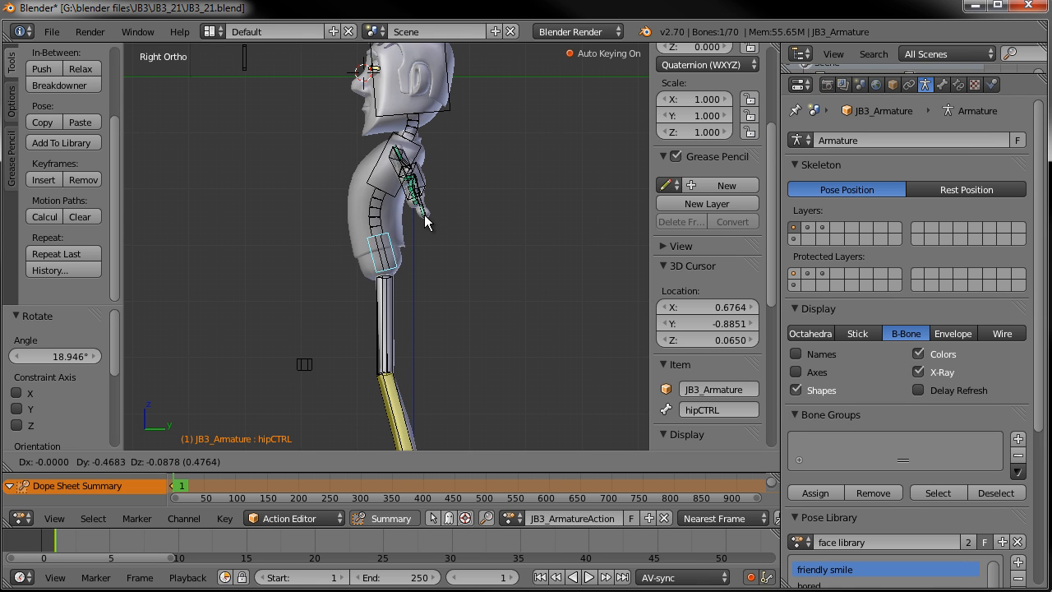
{"action": "left_click", "coordinate": [426, 222]}
- Rotate CTRLfoot.L outward about 13.2° around Z and shift it about -0.191 along X
{"action": "scroll", "coordinate": [422, 249], "scroll_direction": "down", "scroll_amount": 3}
{"action": "middle_click_drag", "start_coordinate": [422, 249], "coordinate": [535, 341]}
{"action": "scroll", "coordinate": [433, 365], "scroll_direction": "up", "scroll_amount": 4}
{"action": "key", "text": "r"}
{"action": "key", "text": "z"}
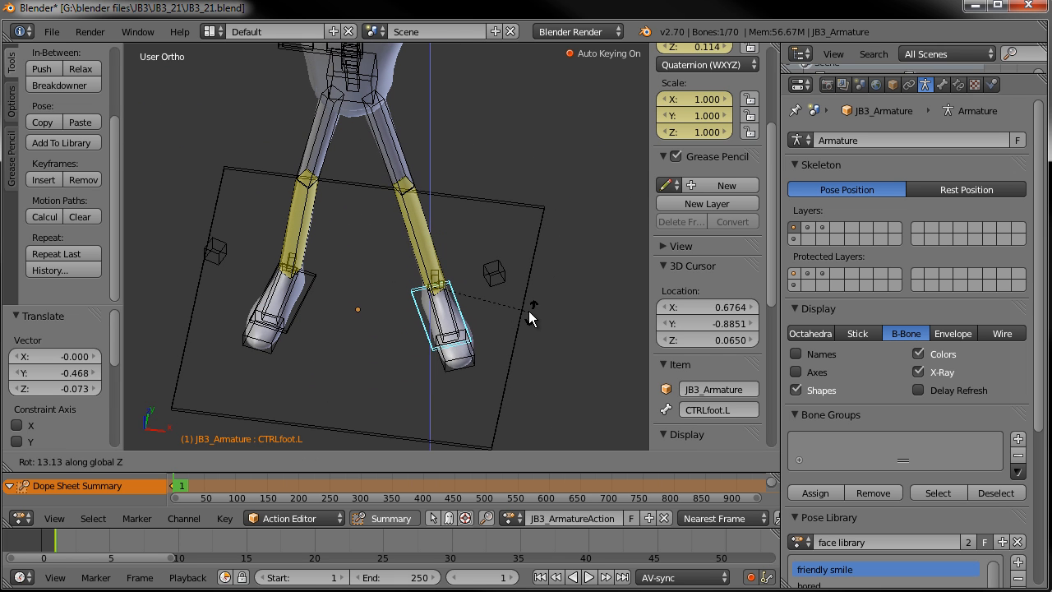
{"action": "right_click", "coordinate": [526, 311]}
{"action": "key", "text": "g"}
{"action": "key", "text": "x"}
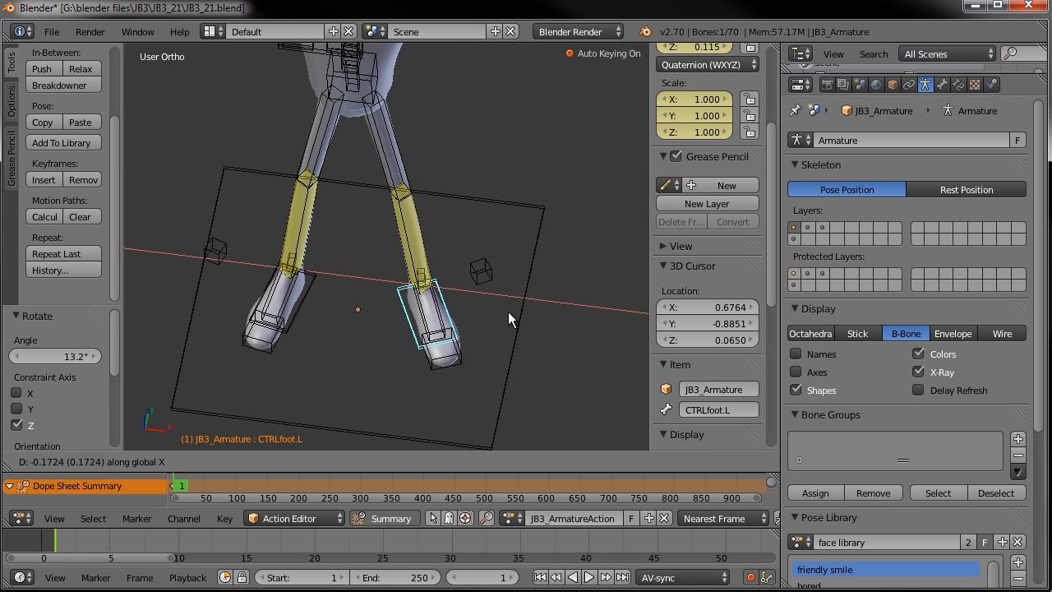
{"action": "left_click", "coordinate": [508, 311]}
- Rotate CTRLfoot.R outward by about -6.778° around the Z axis
{"action": "right_click", "coordinate": [284, 305]}
{"action": "key", "text": "r"}
{"action": "key", "text": "x"}
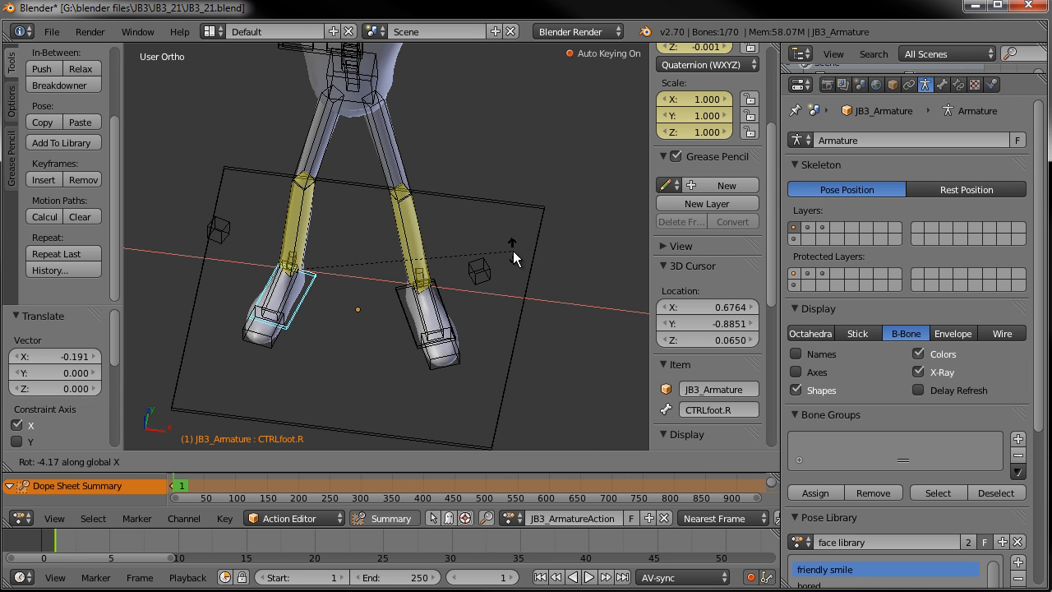
{"action": "key", "text": "z"}
{"action": "left_click", "coordinate": [512, 260]}
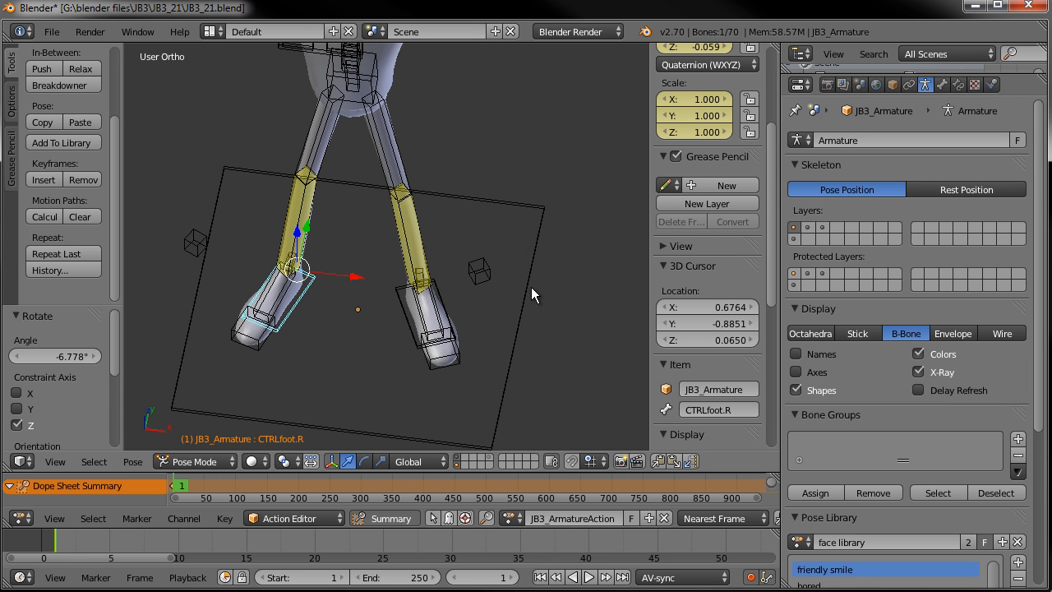
- Start the Screencast Keys display in the 3D view
{"action": "scroll", "coordinate": [719, 366], "scroll_direction": "down", "scroll_amount": 9}
{"action": "left_click", "coordinate": [711, 436]}
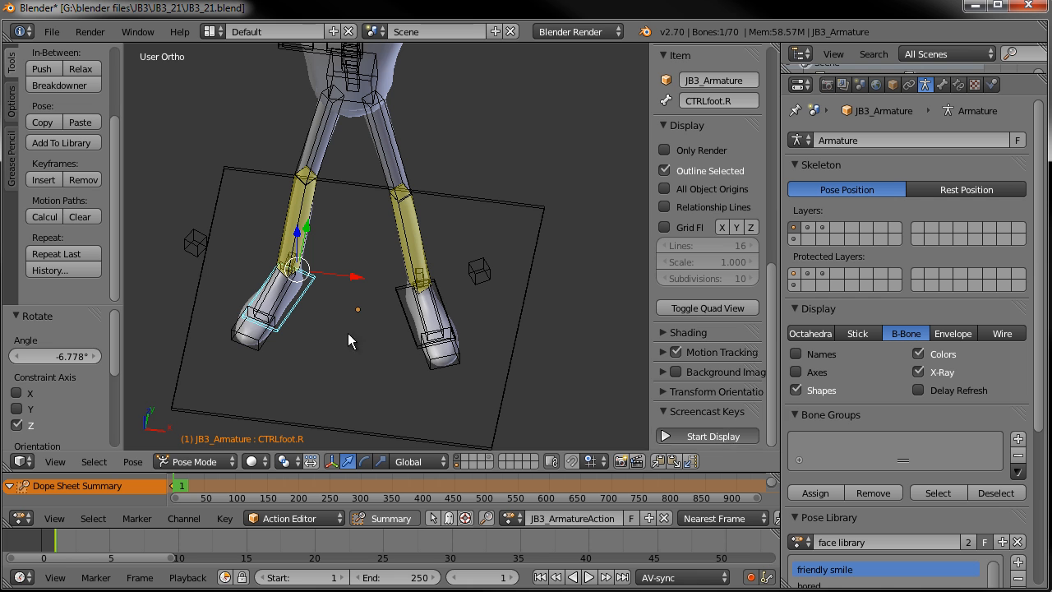
{"action": "scroll", "coordinate": [388, 336], "scroll_direction": "down", "scroll_amount": 3}
- Select finger3start.L on the left hand and set up the rotate manipulator with Normal transform orientation
{"action": "middle_click_drag", "start_coordinate": [388, 336], "coordinate": [501, 191]}
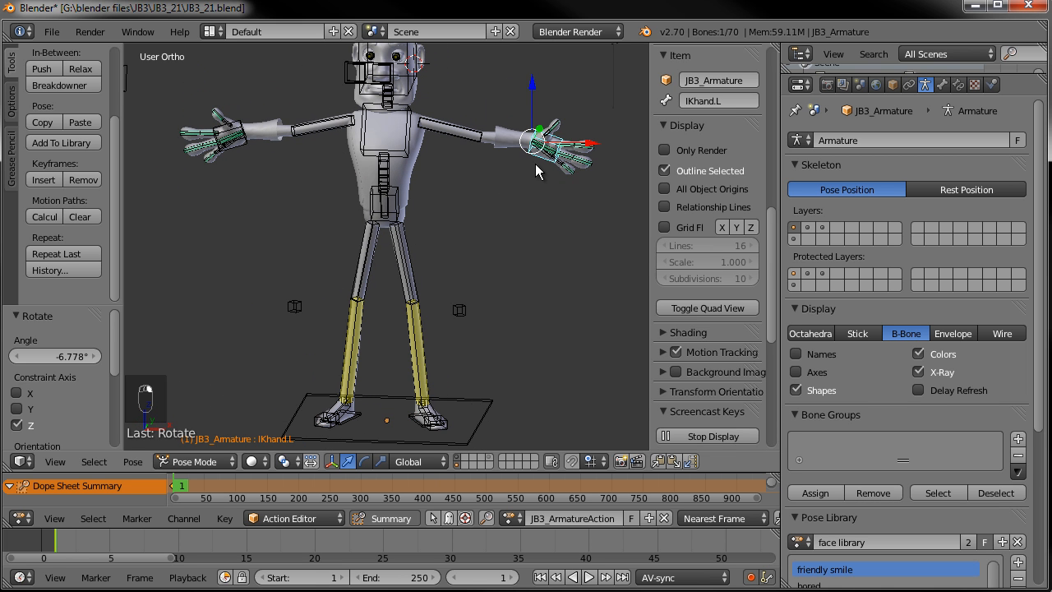
{"action": "key", "text": "KP_1"}
{"action": "scroll", "coordinate": [553, 156], "scroll_direction": "up", "scroll_amount": 4}
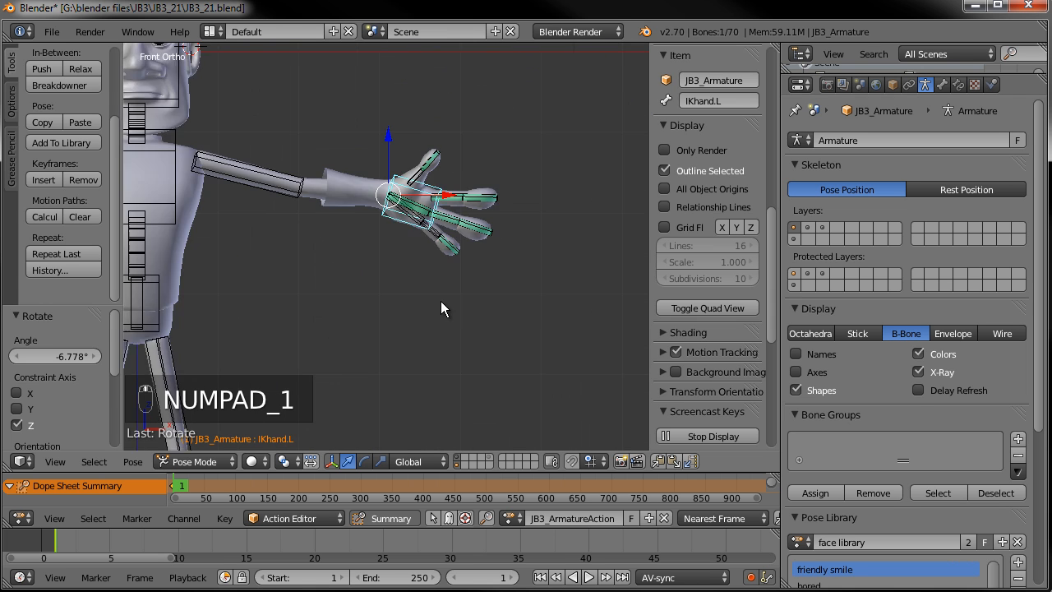
{"action": "scroll", "coordinate": [440, 301], "scroll_direction": "up", "scroll_amount": 4}
{"action": "right_click", "coordinate": [475, 220]}
{"action": "middle_click_drag", "start_coordinate": [478, 220], "coordinate": [448, 234]}
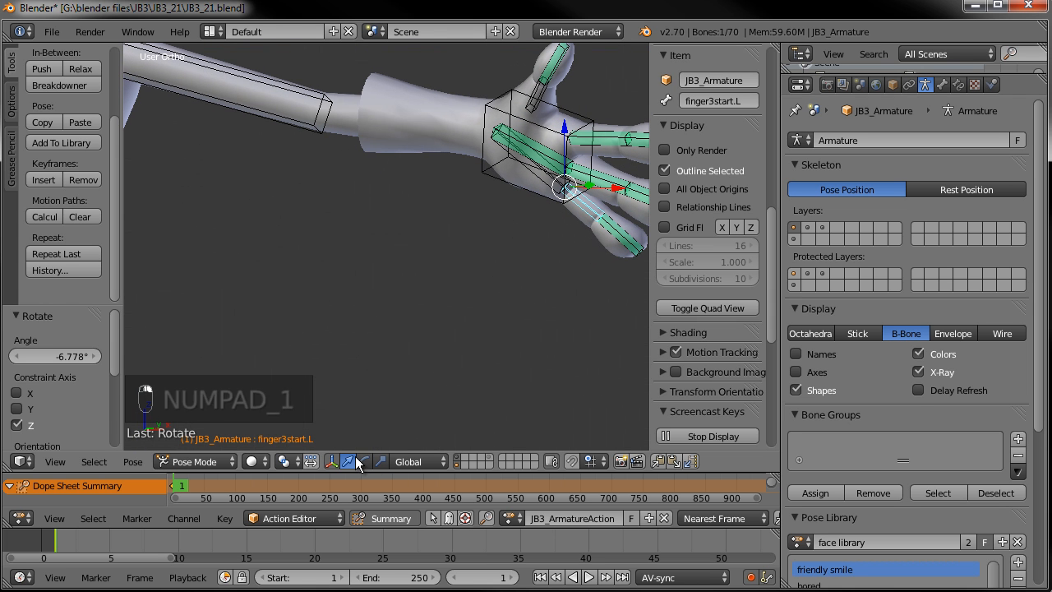
{"action": "left_click", "coordinate": [363, 461]}
{"action": "left_click", "coordinate": [416, 461]}
{"action": "left_click", "coordinate": [432, 405]}
- Curl finger3start.L toward the palm by rotating it about its normal X axis
{"action": "middle_click_drag", "start_coordinate": [558, 270], "coordinate": [507, 293]}
{"action": "left_click_drag", "start_coordinate": [509, 298], "coordinate": [467, 280]}
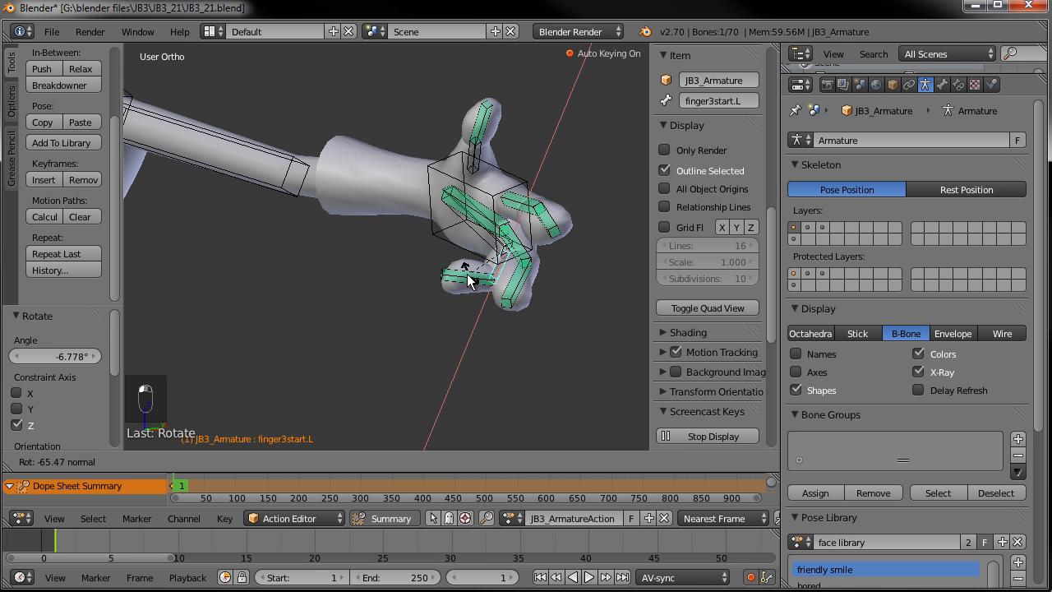
{"action": "left_click", "coordinate": [403, 264]}
- Curl the left hand's remaining fingers into a fist by rotating their bones about the normal X axis
{"action": "middle_click_drag", "start_coordinate": [421, 263], "coordinate": [311, 158]}
{"action": "left_click_drag", "start_coordinate": [469, 106], "coordinate": [463, 119]}
{"action": "right_click", "coordinate": [463, 123]}
{"action": "left_click_drag", "start_coordinate": [445, 80], "coordinate": [422, 132]}
{"action": "right_click", "coordinate": [429, 104]}
{"action": "right_click", "coordinate": [436, 83]}
{"action": "left_click_drag", "start_coordinate": [428, 64], "coordinate": [414, 148]}
- Adjust the fist by rotating finger1start.L about 17.8° and finger2start.L about 6.7°
{"action": "middle_click_drag", "start_coordinate": [413, 148], "coordinate": [297, 283]}
{"action": "scroll", "coordinate": [569, 252], "scroll_direction": "up", "scroll_amount": 3}
{"action": "key", "text": "r"}
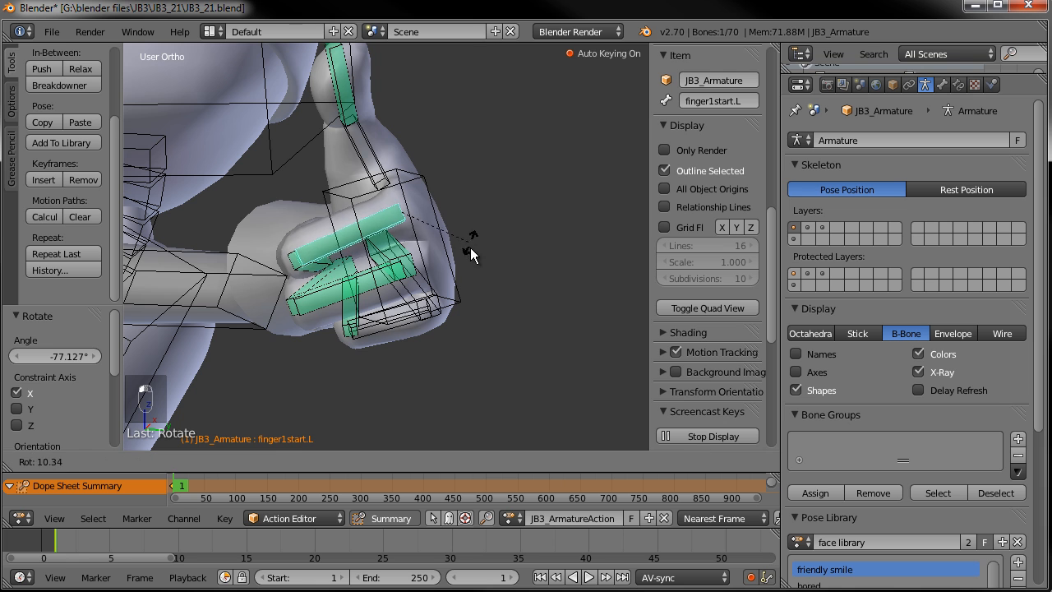
{"action": "left_click", "coordinate": [471, 260]}
{"action": "right_click", "coordinate": [370, 284]}
{"action": "key", "text": "r"}
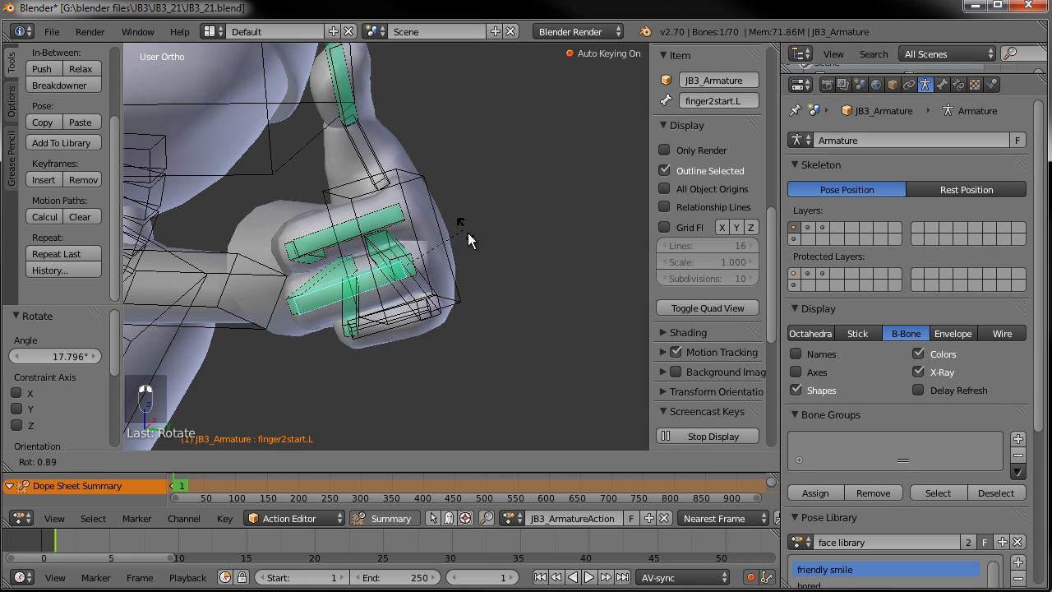
{"action": "left_click", "coordinate": [468, 235]}
- Fold the left thumb's base bone thumbstart.L toward the curled fingers
{"action": "right_click", "coordinate": [353, 145]}
{"action": "key", "text": "r"}
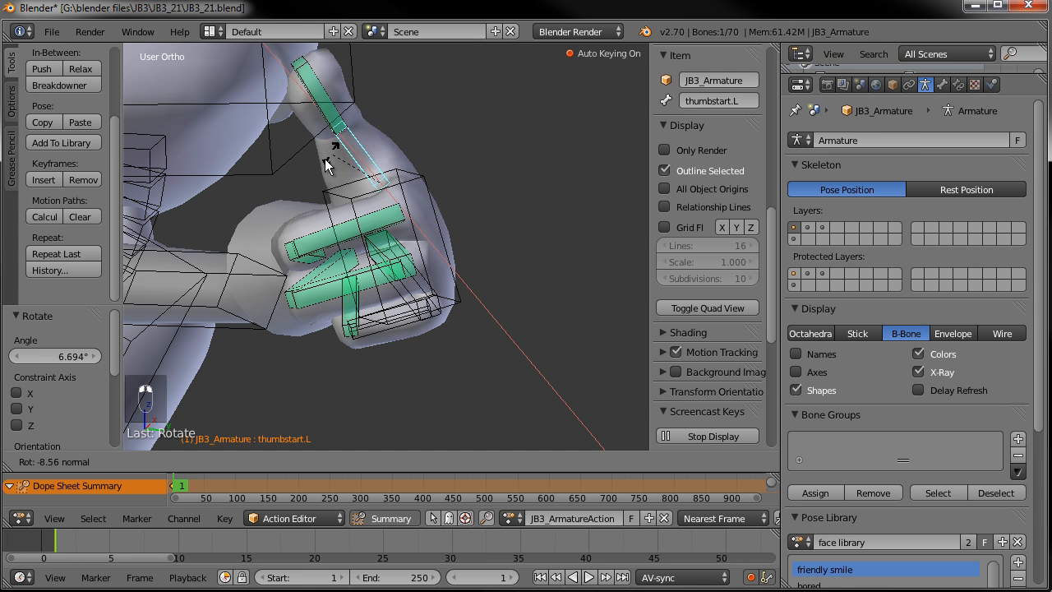
{"action": "left_click", "coordinate": [297, 211]}
{"action": "middle_click_drag", "start_coordinate": [297, 211], "coordinate": [288, 140]}
{"action": "key", "text": "r"}
{"action": "left_click_drag", "start_coordinate": [275, 149], "coordinate": [327, 154]}
- Refine the thumb base's rotation with the manipulator, finishing with about 4.257° around its normal Z axis
{"action": "middle_click_drag", "start_coordinate": [326, 154], "coordinate": [442, 322]}
{"action": "scroll", "coordinate": [369, 267], "scroll_direction": "up", "scroll_amount": 2}
{"action": "left_click_drag", "start_coordinate": [442, 255], "coordinate": [447, 249]}
{"action": "middle_click_drag", "start_coordinate": [409, 285], "coordinate": [454, 269]}
{"action": "left_click_drag", "start_coordinate": [429, 262], "coordinate": [435, 264]}
- Twist thumbstart.L around its normal Y axis and fine-tune it with a trackball rotation of about 3.438° and 6.303°
{"action": "middle_click_drag", "start_coordinate": [561, 280], "coordinate": [417, 215]}
{"action": "key", "text": "r"}
{"action": "key", "text": "y"}
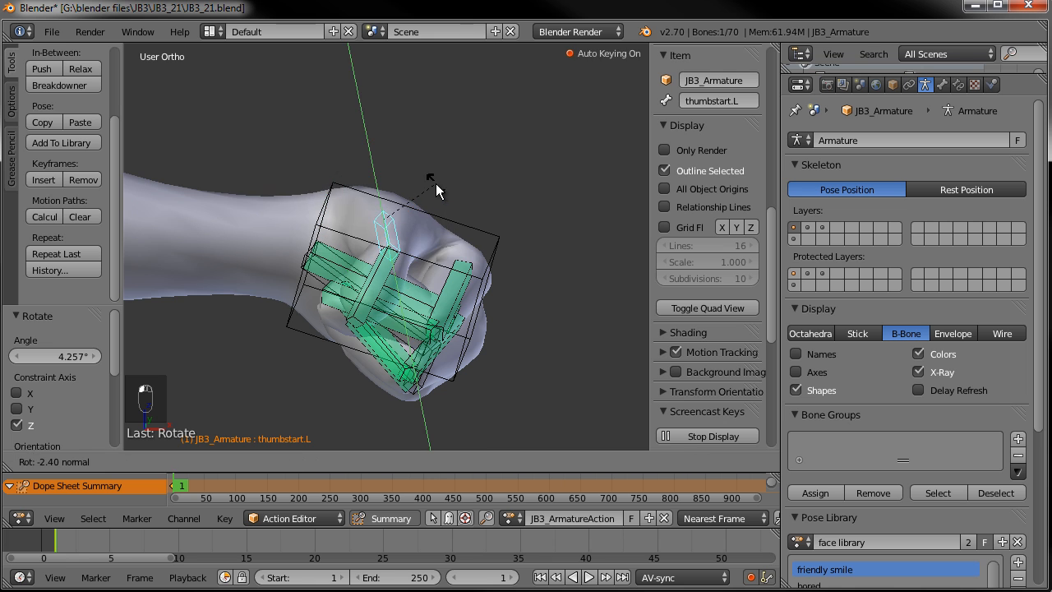
{"action": "left_click", "coordinate": [441, 185]}
{"action": "key", "text": "r"}
{"action": "key", "text": "r"}
{"action": "left_click", "coordinate": [460, 241]}
{"action": "middle_click_drag", "start_coordinate": [460, 241], "coordinate": [406, 236]}
{"action": "middle_click_drag", "start_coordinate": [391, 289], "coordinate": [434, 310]}
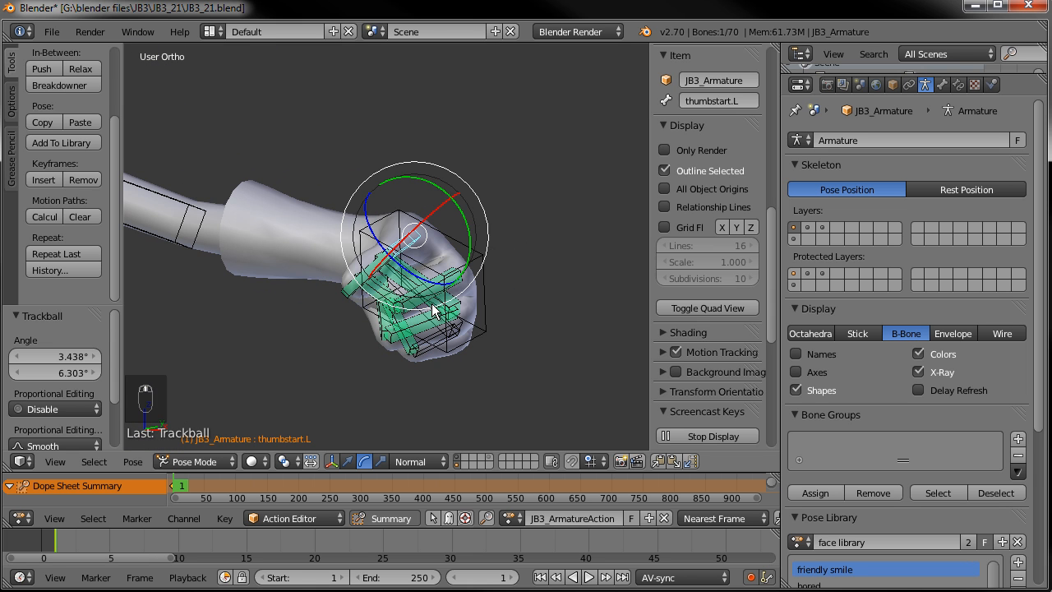
- Move the left hand control IKhand.L down beside the hip, about -2.6 on X and -2.125 on Z
{"action": "right_click", "coordinate": [482, 272]}
{"action": "key", "text": "KP_1"}
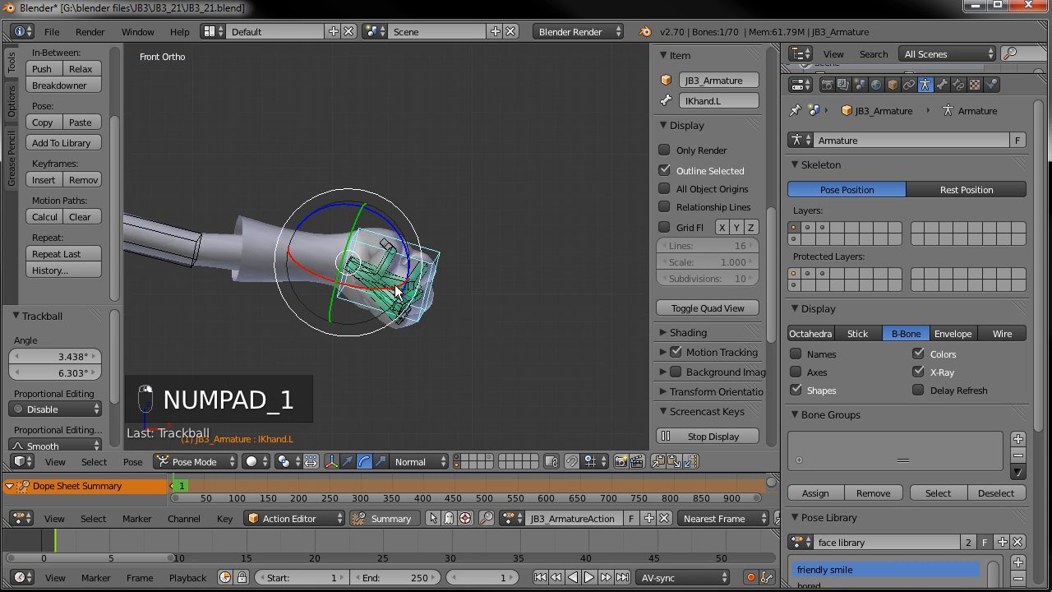
{"action": "scroll", "coordinate": [551, 226], "scroll_direction": "down", "scroll_amount": 4}
{"action": "key", "text": "g"}
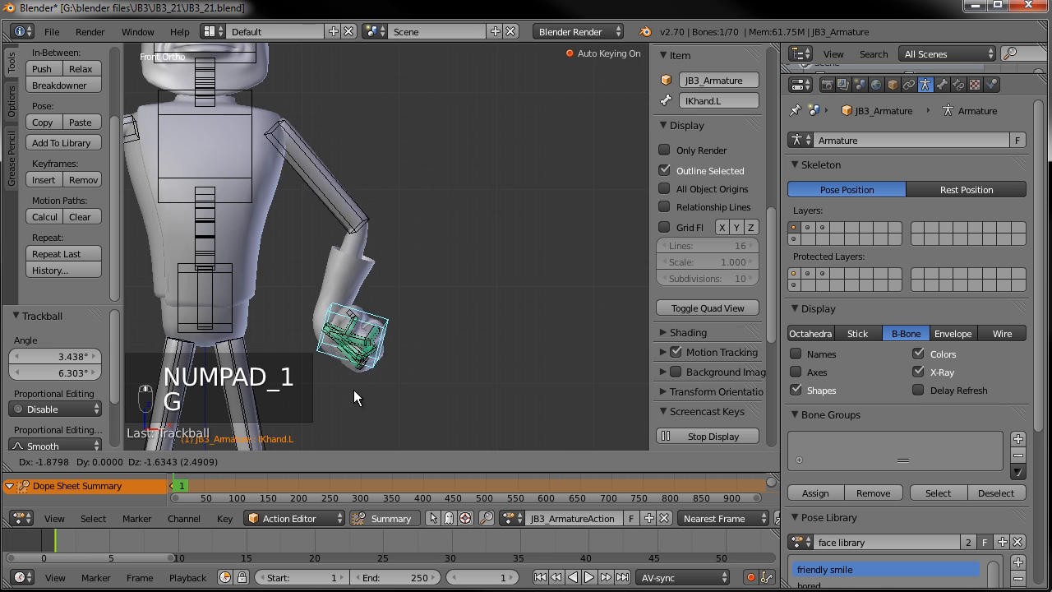
{"action": "left_click", "coordinate": [310, 420]}
{"action": "middle_click_drag", "start_coordinate": [310, 421], "coordinate": [279, 269]}
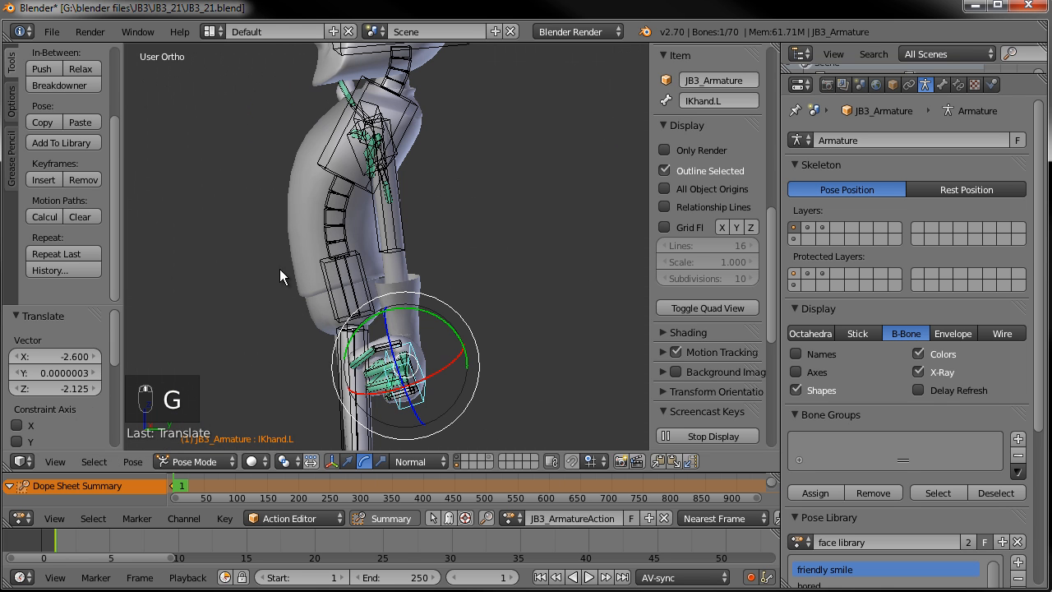
- Move the left hand control IKhand.L about -0.077 on X, -0.92 on Y and 0.051 on Z
{"action": "key", "text": "g"}
{"action": "left_click", "coordinate": [390, 217]}
{"action": "middle_click_drag", "start_coordinate": [390, 216], "coordinate": [235, 232]}
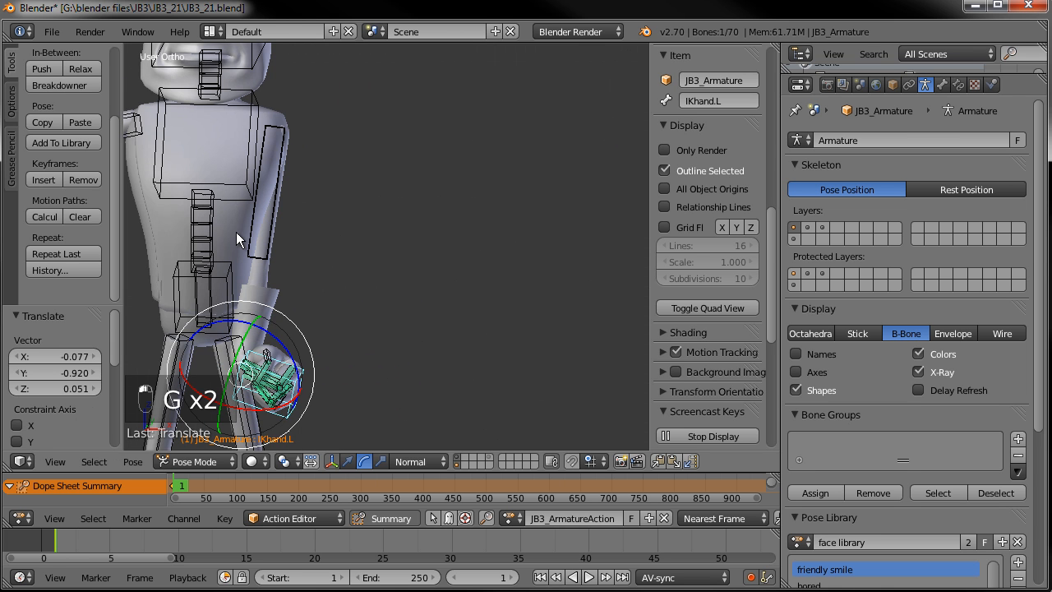
{"action": "middle_click_drag", "start_coordinate": [330, 222], "coordinate": [275, 231]}
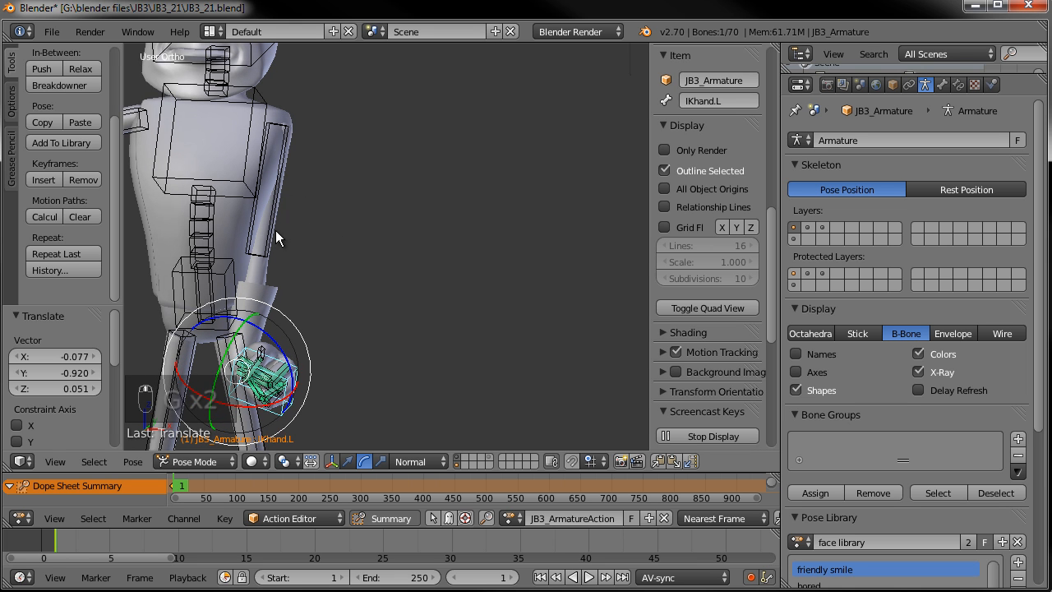
{"action": "middle_click_drag", "start_coordinate": [312, 168], "coordinate": [277, 179]}
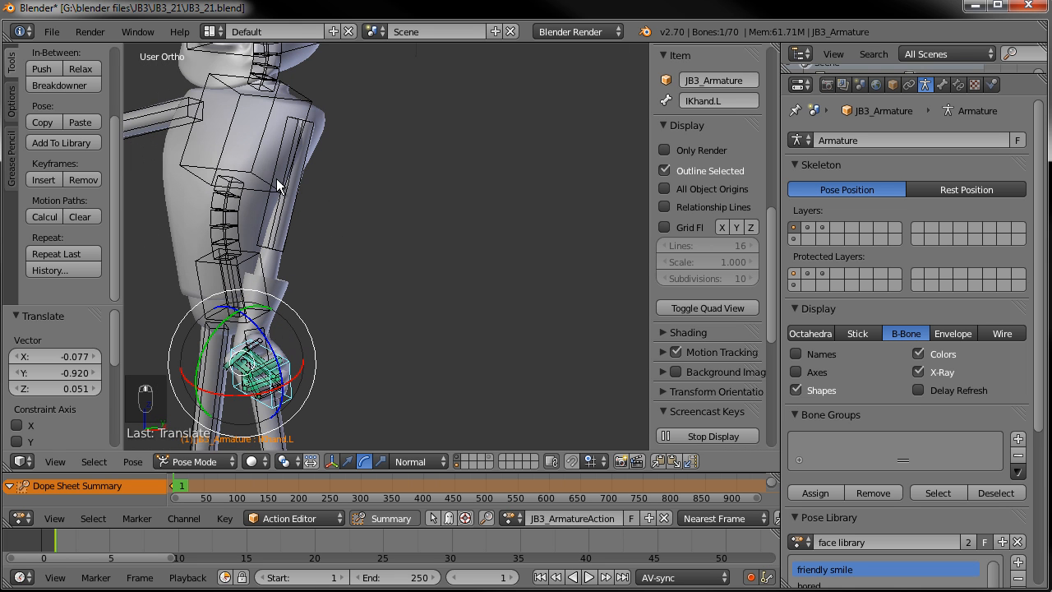
- From the front, move IKhand.L about 0.39 on X and 0.737 on Z, and trackball-rotate the hand toward the hip
{"action": "middle_click_drag", "start_coordinate": [233, 244], "coordinate": [460, 367]}
{"action": "key", "text": "KP_1"}
{"action": "key", "text": "g"}
{"action": "left_click", "coordinate": [530, 294]}
{"action": "key", "text": "r"}
{"action": "key", "text": "r"}
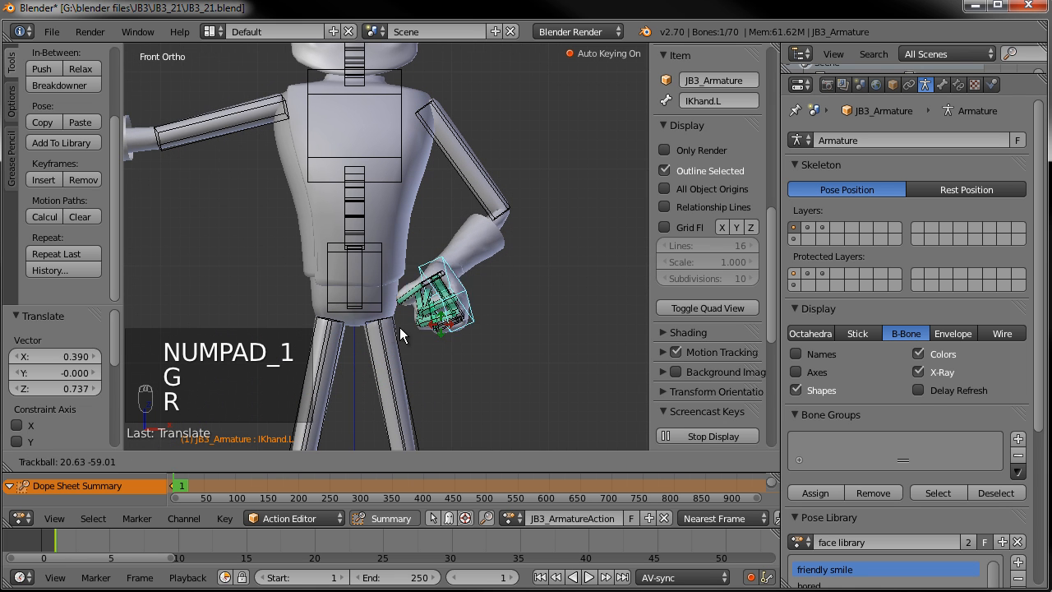
{"action": "left_click", "coordinate": [314, 361]}
- Shift IKhand.L about 0.186 on X and -0.051 on Z from the front, and 0.407 on Y and 0.157 on Z from the side
{"action": "key", "text": "g"}
{"action": "left_click", "coordinate": [444, 324]}
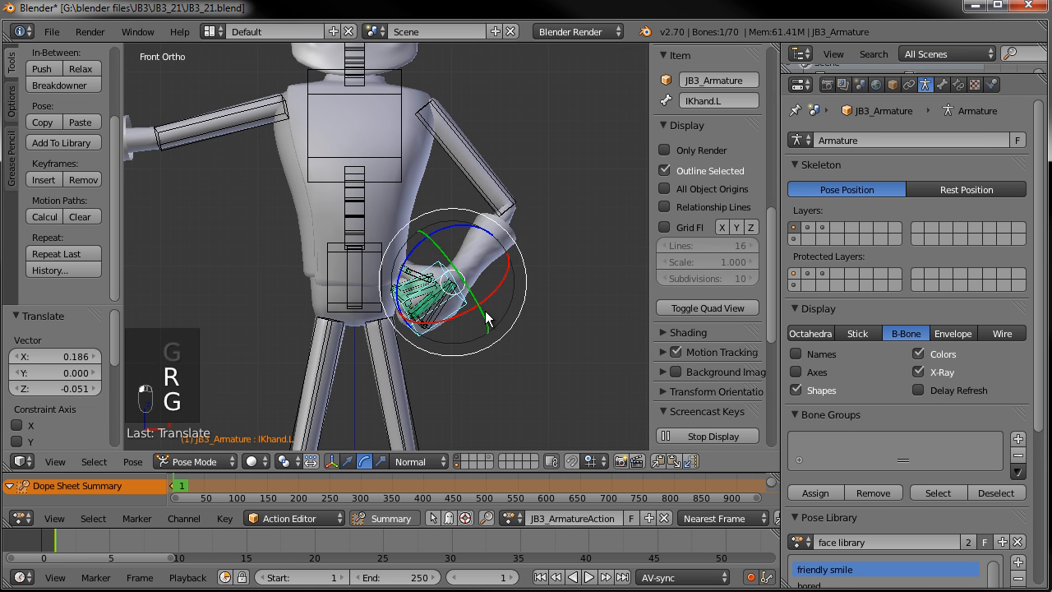
{"action": "middle_click_drag", "start_coordinate": [485, 318], "coordinate": [364, 317]}
{"action": "key", "text": "KP_3"}
{"action": "scroll", "coordinate": [364, 309], "scroll_direction": "up", "scroll_amount": 3}
{"action": "key", "text": "g"}
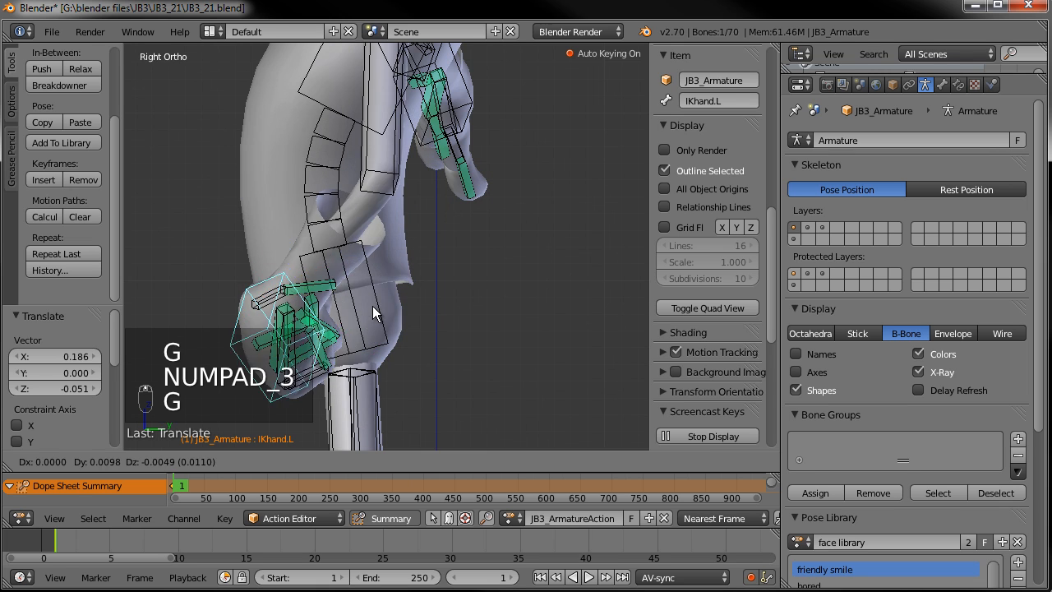
{"action": "left_click", "coordinate": [427, 280]}
- Rotate IKhand.L about 15.7° and nudge it slightly downward so the fist rests against the hip
{"action": "middle_click_drag", "start_coordinate": [349, 284], "coordinate": [567, 283]}
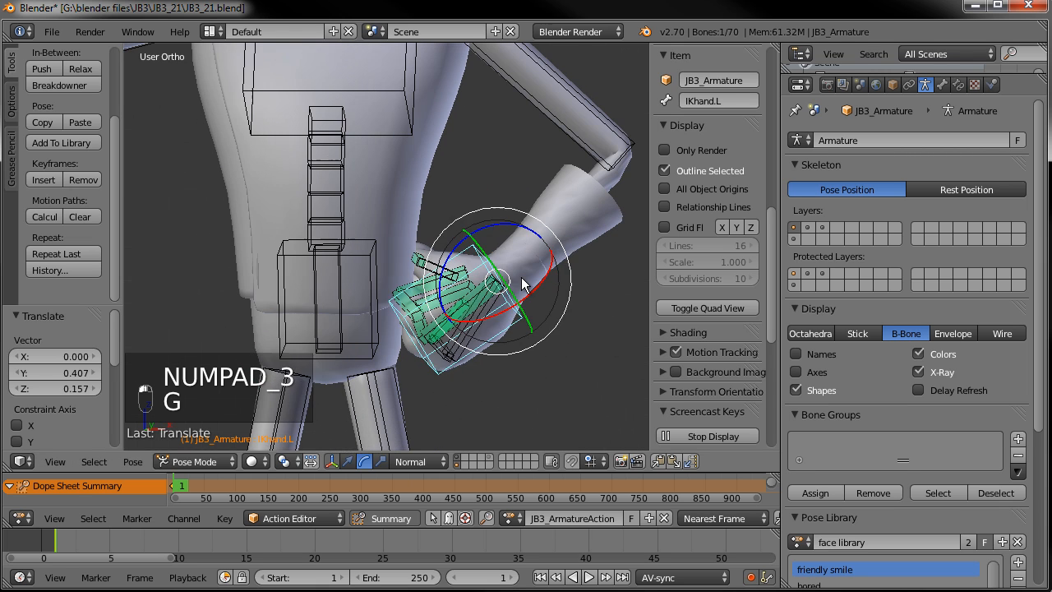
{"action": "key", "text": "r"}
{"action": "left_click", "coordinate": [572, 294]}
{"action": "key", "text": "g"}
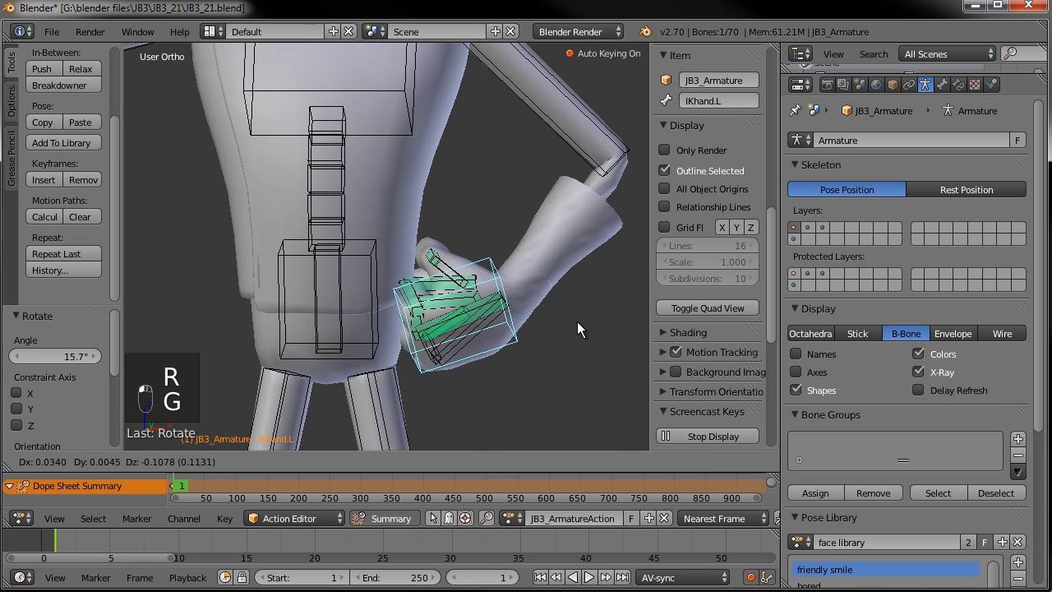
{"action": "left_click", "coordinate": [573, 333]}
- Select all the left hand's bones, copy their pose and paste it flipped on the X axis onto the right hand
{"action": "scroll", "coordinate": [450, 292], "scroll_direction": "down", "scroll_amount": 3}
{"action": "key", "text": "a"}
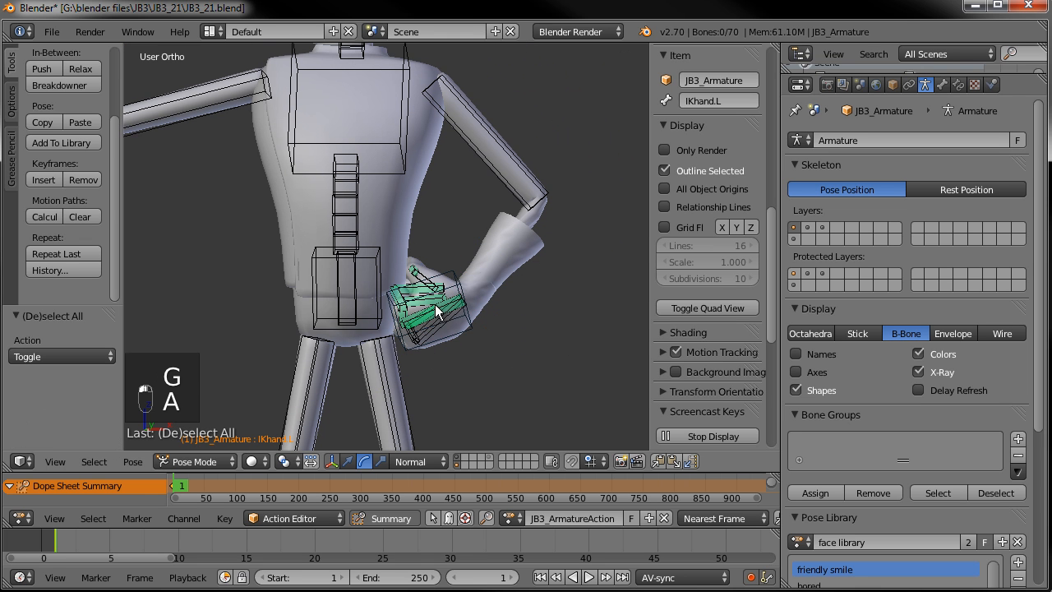
{"action": "left_click_drag", "start_coordinate": [440, 283], "coordinate": [444, 291]}
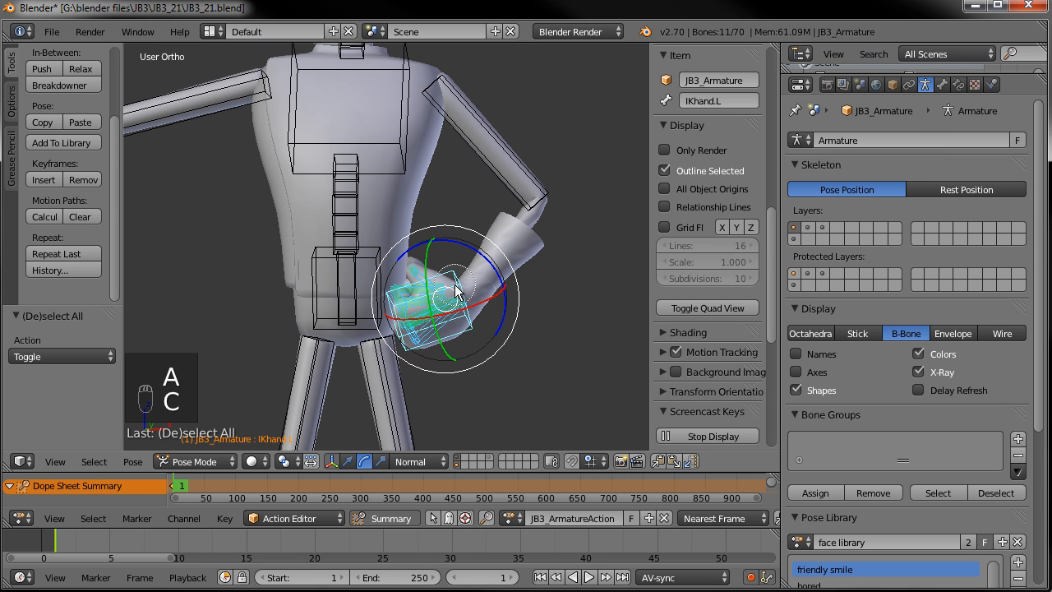
{"action": "left_click", "coordinate": [658, 462]}
{"action": "left_click", "coordinate": [688, 462]}
{"action": "scroll", "coordinate": [262, 270], "scroll_direction": "down", "scroll_amount": 6}
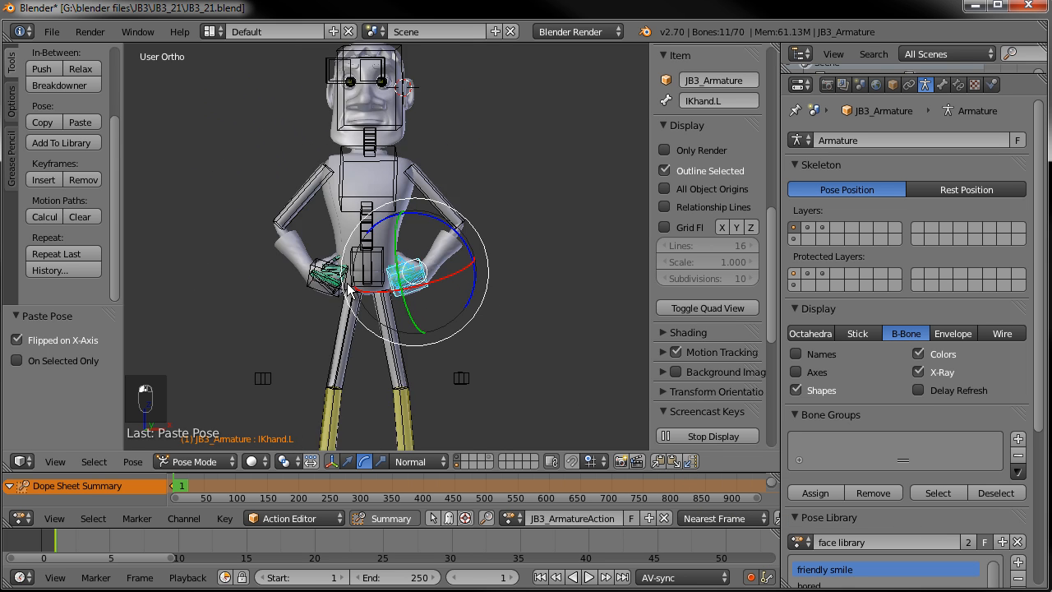
- Select both hand controls together with hipCTRL and shift them about -0.506 on X and -0.042 on Z in front view
{"action": "key", "text": "a"}
{"action": "middle_click_drag", "start_coordinate": [347, 289], "coordinate": [289, 290]}
{"action": "scroll", "coordinate": [289, 289], "scroll_direction": "up", "scroll_amount": 3}
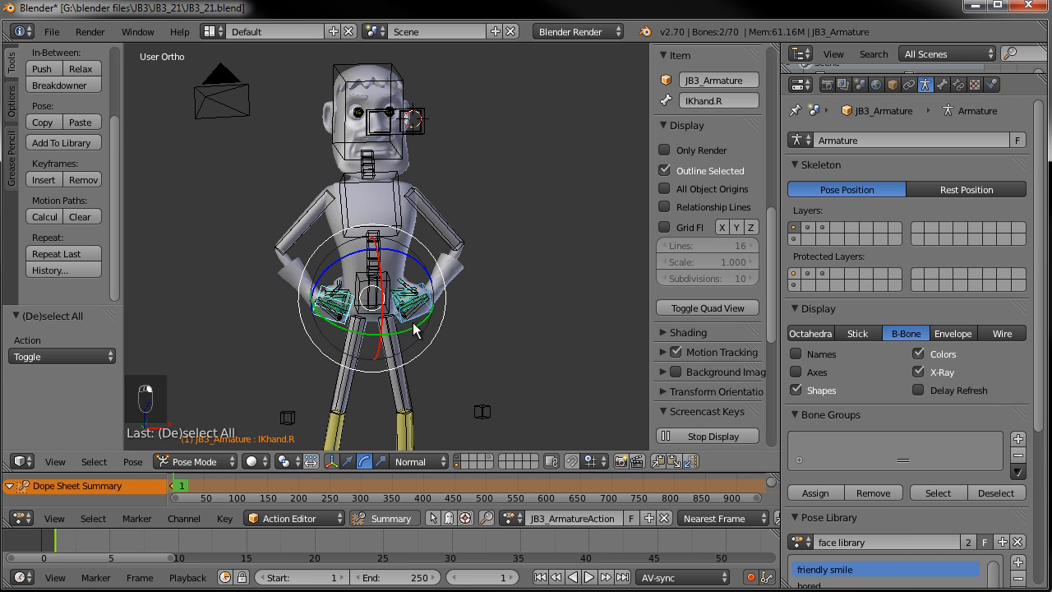
{"action": "key", "text": "g"}
{"action": "right_click", "coordinate": [369, 316]}
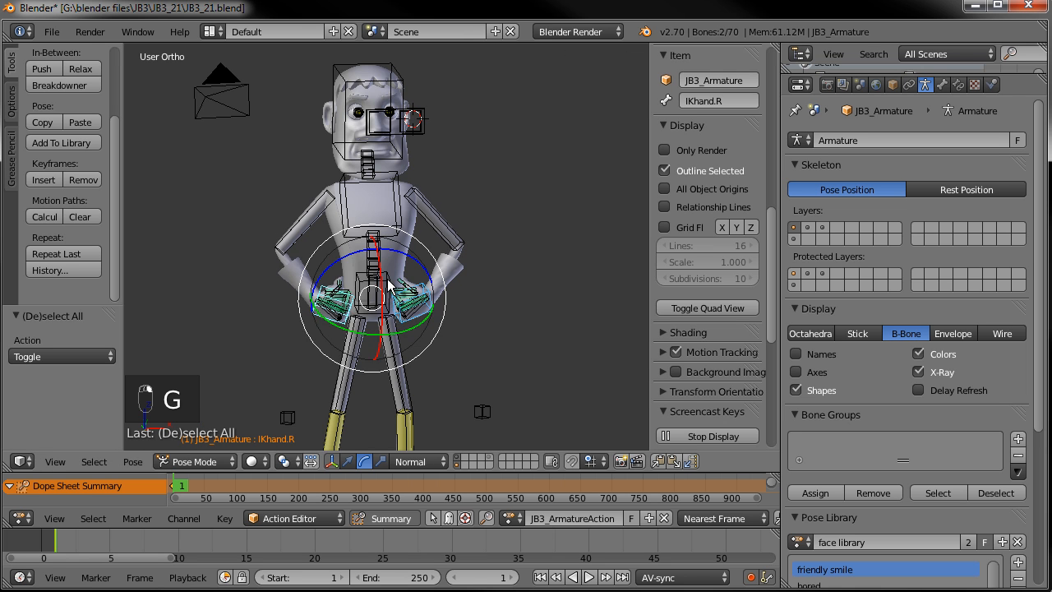
{"action": "key", "text": "KP_1"}
{"action": "scroll", "coordinate": [390, 285], "scroll_direction": "down", "scroll_amount": 2}
{"action": "key", "text": "g"}
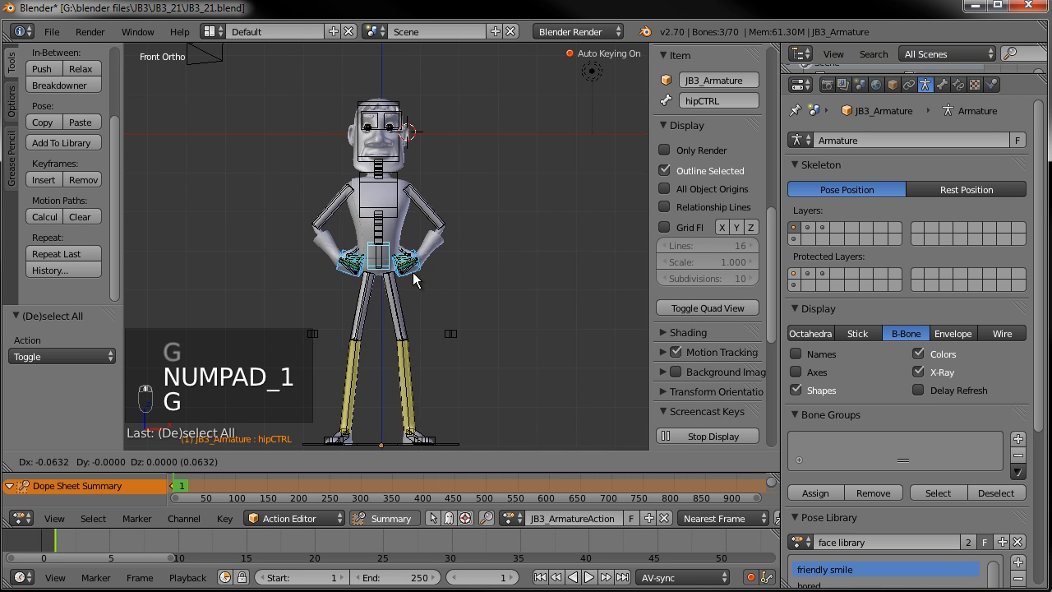
{"action": "left_click", "coordinate": [401, 276]}
- Turn and tilt the head bone with a rotation of about -23.1° and a trackball rotation of about -14.3° and 14.3°
{"action": "middle_click_drag", "start_coordinate": [401, 276], "coordinate": [387, 295]}
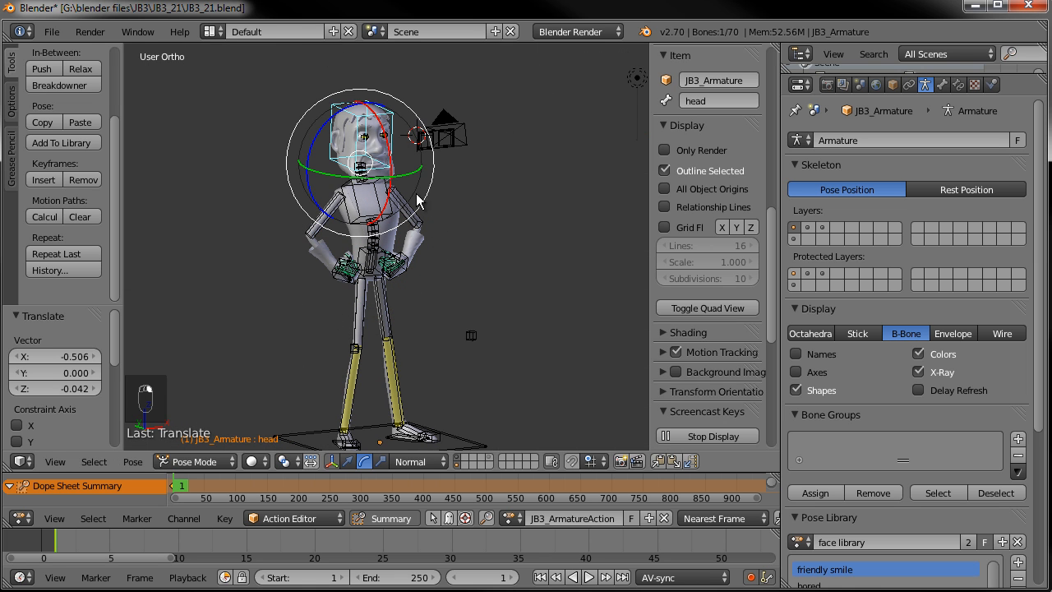
{"action": "key", "text": "r"}
{"action": "key", "text": "r"}
{"action": "left_click", "coordinate": [519, 178]}
{"action": "key", "text": "r"}
{"action": "left_click", "coordinate": [476, 128]}
{"action": "key", "text": "r"}
{"action": "key", "text": "r"}
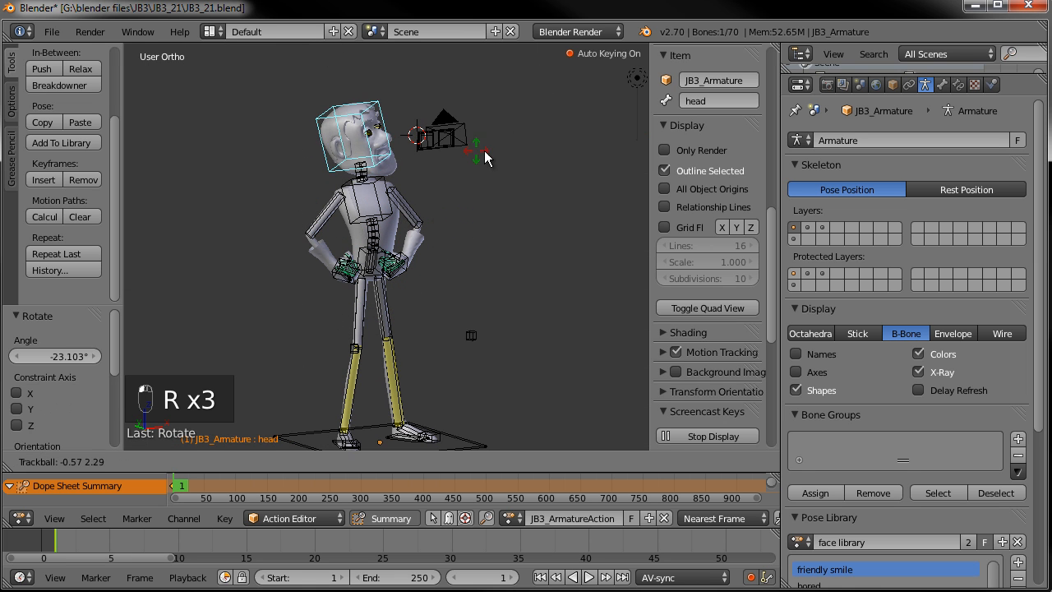
{"action": "left_click", "coordinate": [493, 141]}
- Select the lookat control and move it about 2.416 on X, -0.107 on Y and -0.117 on Z
{"action": "middle_click_drag", "start_coordinate": [493, 158], "coordinate": [381, 280]}
{"action": "right_click", "coordinate": [377, 260]}
{"action": "scroll", "coordinate": [376, 263], "scroll_direction": "up", "scroll_amount": 6}
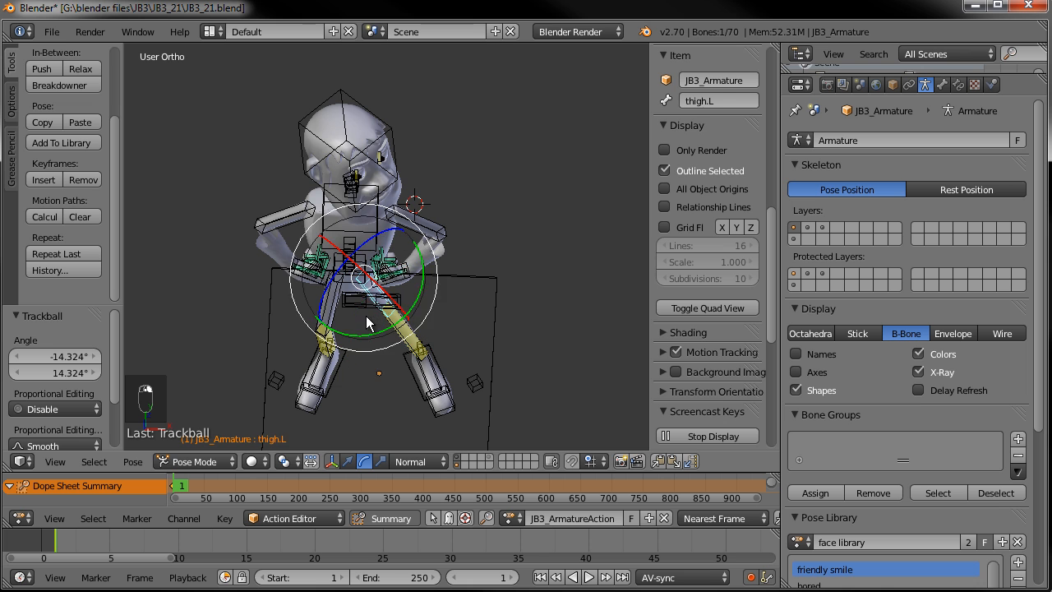
{"action": "right_click", "coordinate": [366, 298]}
{"action": "scroll", "coordinate": [366, 312], "scroll_direction": "up", "scroll_amount": 3}
{"action": "key", "text": "g"}
{"action": "left_click", "coordinate": [581, 378]}
- Reposition the lookat control higher in front of the face, finishing with about 0.485 on X, 0.238 on Y and 0.996 on Z
{"action": "middle_click_drag", "start_coordinate": [539, 359], "coordinate": [456, 374]}
{"action": "scroll", "coordinate": [455, 260], "scroll_direction": "down", "scroll_amount": 2}
{"action": "key", "text": "g"}
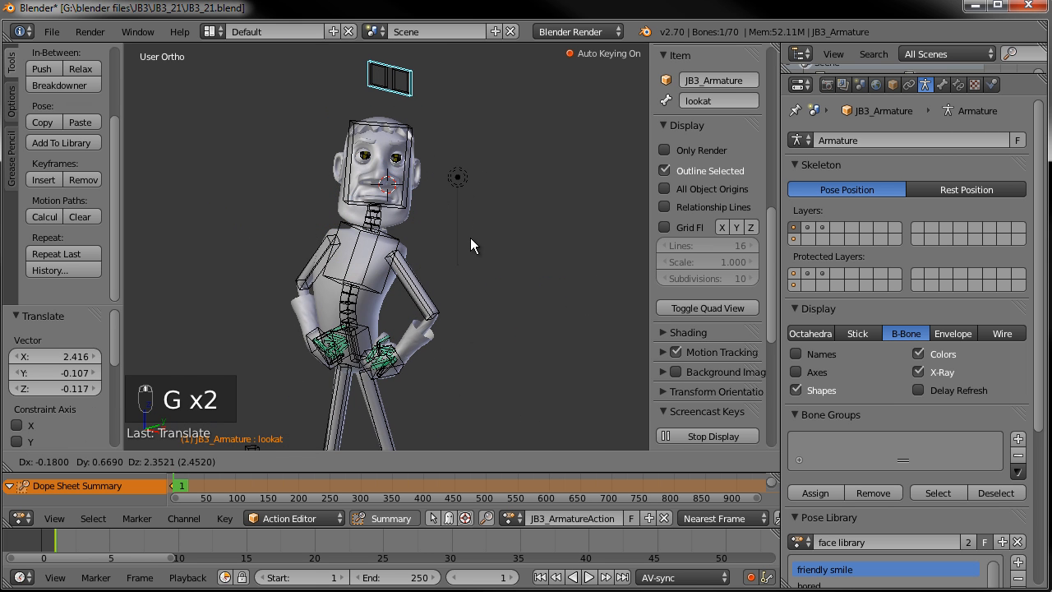
{"action": "key", "text": "r"}
{"action": "left_click", "coordinate": [533, 198]}
{"action": "middle_click_drag", "start_coordinate": [530, 204], "coordinate": [552, 269]}
{"action": "key", "text": "g"}
{"action": "left_click", "coordinate": [547, 219]}
- Show only the armature's second bone layer, with the face controls, and frame the face
{"action": "scroll", "coordinate": [497, 291], "scroll_direction": "down", "scroll_amount": 2}
{"action": "middle_click_drag", "start_coordinate": [493, 308], "coordinate": [401, 230]}
{"action": "scroll", "coordinate": [438, 318], "scroll_direction": "up", "scroll_amount": 4}
{"action": "middle_click_drag", "start_coordinate": [438, 198], "coordinate": [433, 403], "text": "shift"}
{"action": "scroll", "coordinate": [436, 324], "scroll_direction": "up", "scroll_amount": 2}
{"action": "middle_click_drag", "start_coordinate": [436, 324], "coordinate": [419, 325]}
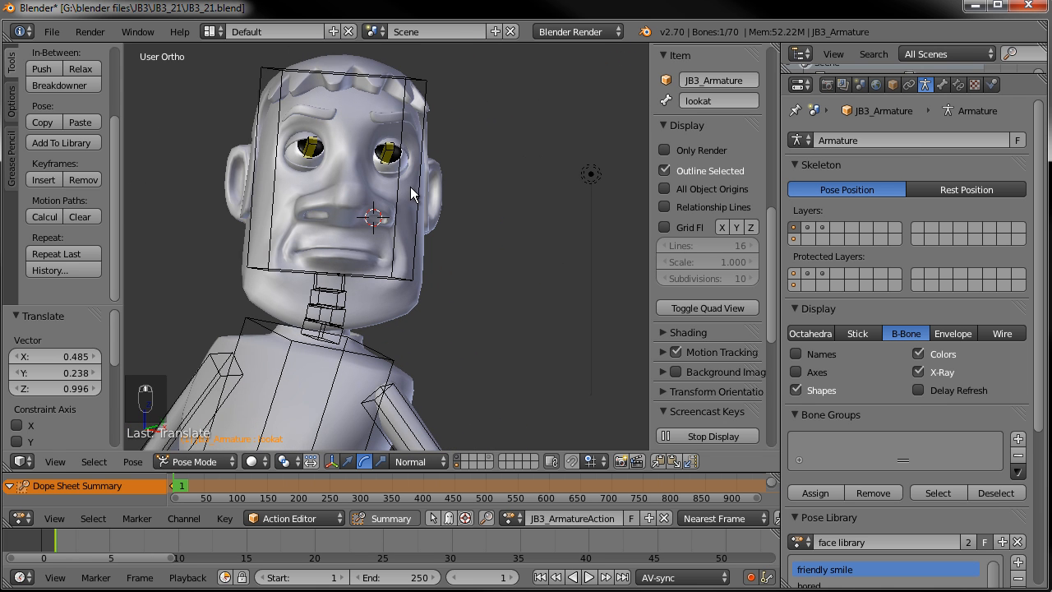
{"action": "left_click", "coordinate": [808, 230]}
{"action": "scroll", "coordinate": [385, 240], "scroll_direction": "up", "scroll_amount": 3}
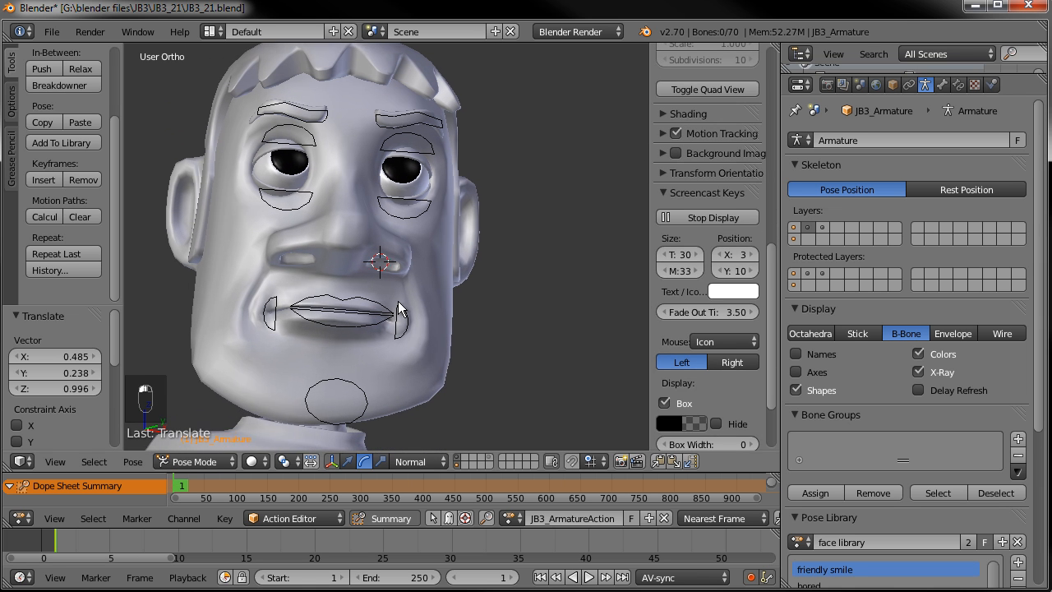
- Pull both mouth corner controls upward and outward to form a smile
{"action": "right_click", "coordinate": [263, 316]}
{"action": "key", "text": "g"}
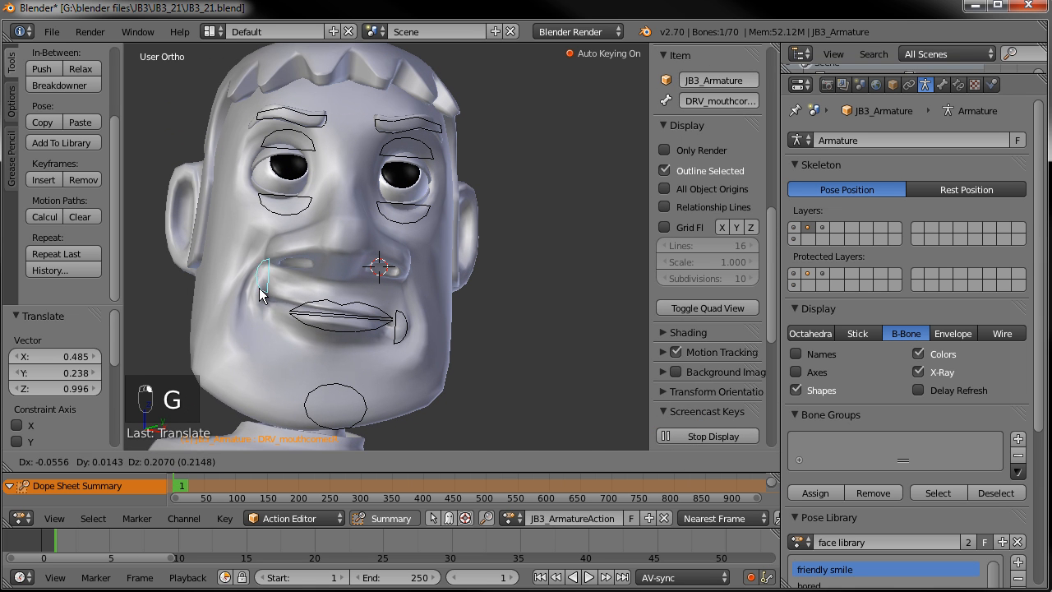
{"action": "left_click", "coordinate": [260, 289]}
{"action": "right_click", "coordinate": [400, 337]}
{"action": "key", "text": "g"}
{"action": "left_click", "coordinate": [353, 337]}
- Move DRV_bottomlip about -0.09 on X, -0.09 on Y and -0.04 on Z, and shift the chin control sideways
{"action": "right_click", "coordinate": [329, 335]}
{"action": "key", "text": "g"}
{"action": "left_click", "coordinate": [323, 345]}
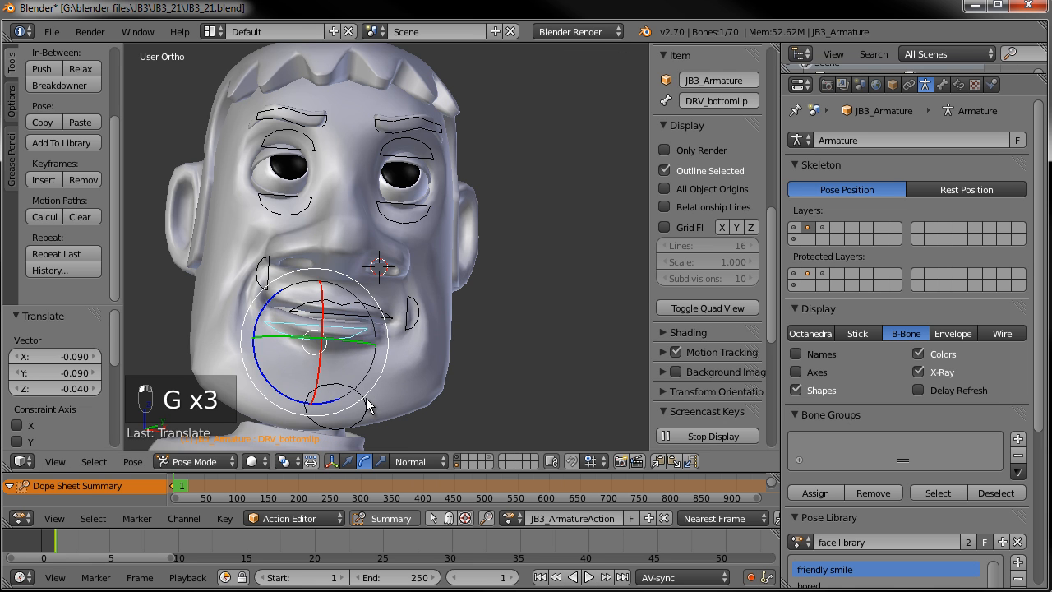
{"action": "right_click", "coordinate": [367, 405]}
{"action": "key", "text": "g"}
{"action": "left_click", "coordinate": [341, 395]}
- Shift DRV_bottomlip about -0.026 on X and Y and -0.012 on Z, and raise DRV_toplip about 0.028 on Z
{"action": "right_click", "coordinate": [355, 332]}
{"action": "key", "text": "g"}
{"action": "left_click", "coordinate": [352, 323]}
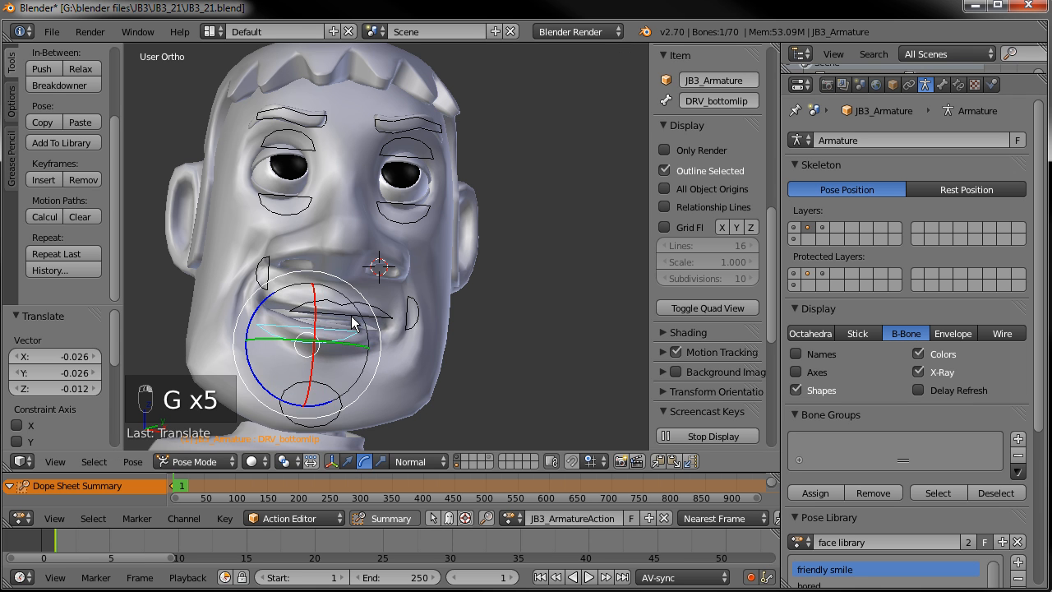
{"action": "right_click", "coordinate": [352, 319]}
{"action": "key", "text": "g"}
{"action": "left_click", "coordinate": [349, 316]}
{"action": "middle_click_drag", "start_coordinate": [349, 316], "coordinate": [399, 315]}
{"action": "scroll", "coordinate": [349, 354], "scroll_direction": "up", "scroll_amount": 3}
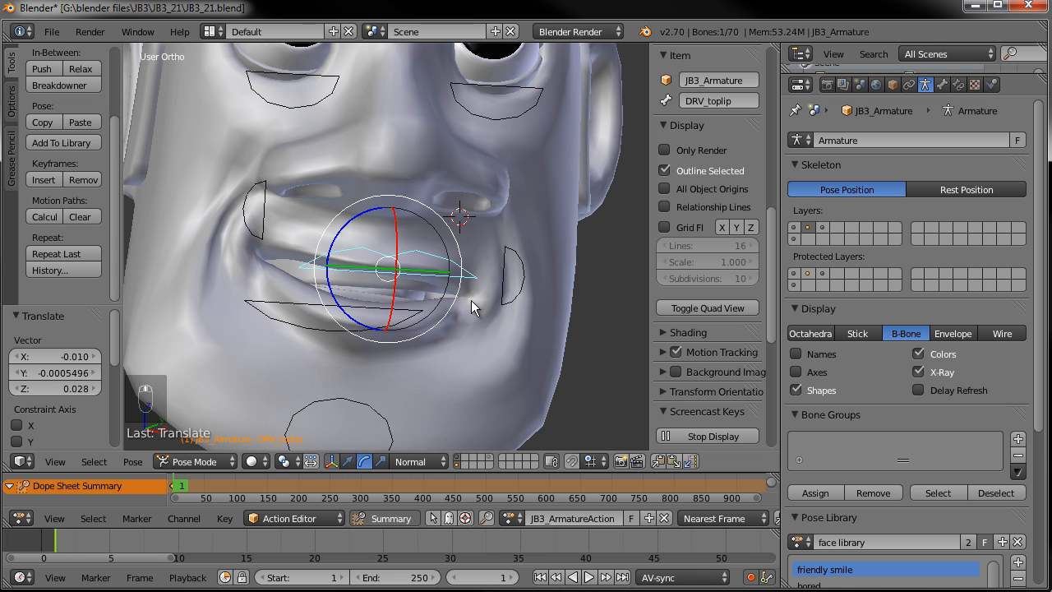
- Raise the bottom eyelid controls, about 0.045 on Z for the right eye and 0.042 for the left
{"action": "scroll", "coordinate": [400, 341], "scroll_direction": "down", "scroll_amount": 4}
{"action": "key", "text": "a"}
{"action": "middle_click_drag", "start_coordinate": [333, 335], "coordinate": [393, 367]}
{"action": "right_click", "coordinate": [352, 217]}
{"action": "key", "text": "g"}
{"action": "left_click", "coordinate": [352, 205]}
{"action": "right_click", "coordinate": [494, 202]}
{"action": "key", "text": "g"}
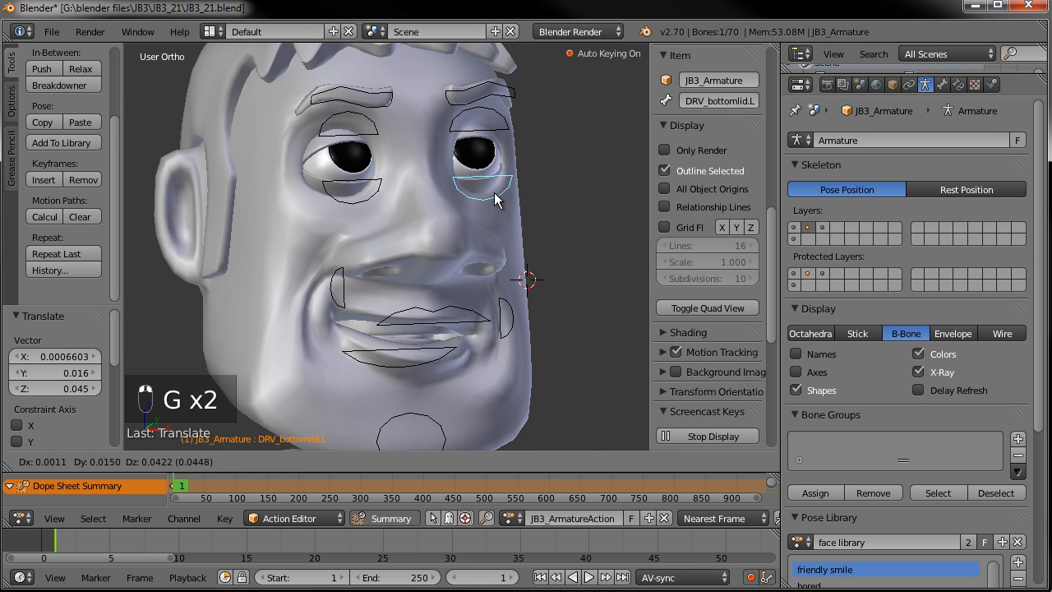
{"action": "left_click", "coordinate": [495, 195]}
- Raise the top eyelid controls, about 0.023 on Z for the left eye and 0.027 for the right
{"action": "scroll", "coordinate": [455, 269], "scroll_direction": "down", "scroll_amount": 3}
{"action": "middle_click_drag", "start_coordinate": [452, 231], "coordinate": [419, 261], "text": "shift"}
{"action": "right_click", "coordinate": [415, 259]}
{"action": "scroll", "coordinate": [415, 259], "scroll_direction": "up", "scroll_amount": 2}
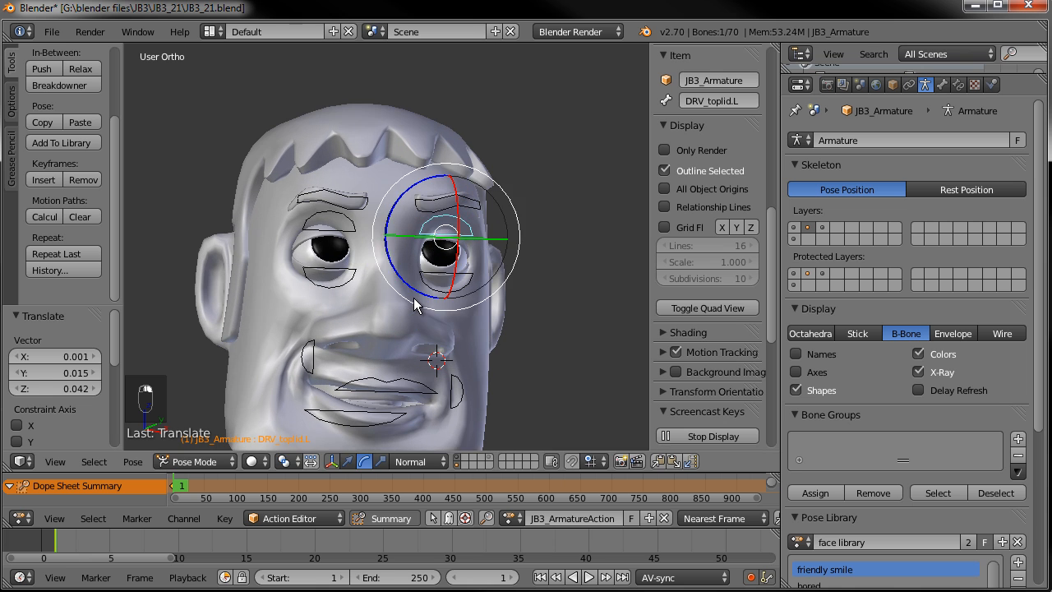
{"action": "key", "text": "g"}
{"action": "left_click", "coordinate": [413, 295]}
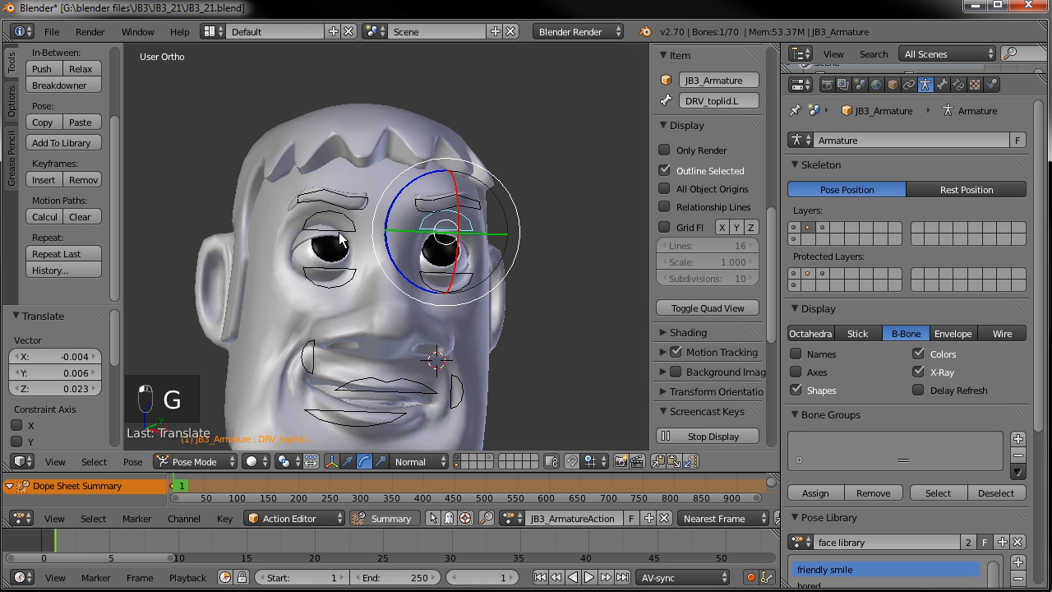
{"action": "right_click", "coordinate": [333, 234]}
{"action": "key", "text": "g"}
{"action": "left_click", "coordinate": [381, 274]}
- Raise DRV_chin, moving it about -0.015 on X, 0.061 on Y and 0.184 on Z
{"action": "middle_click_drag", "start_coordinate": [382, 275], "coordinate": [381, 305]}
{"action": "scroll", "coordinate": [381, 308], "scroll_direction": "down", "scroll_amount": 2}
{"action": "middle_click_drag", "start_coordinate": [431, 340], "coordinate": [406, 357]}
{"action": "right_click", "coordinate": [409, 358]}
{"action": "key", "text": "g"}
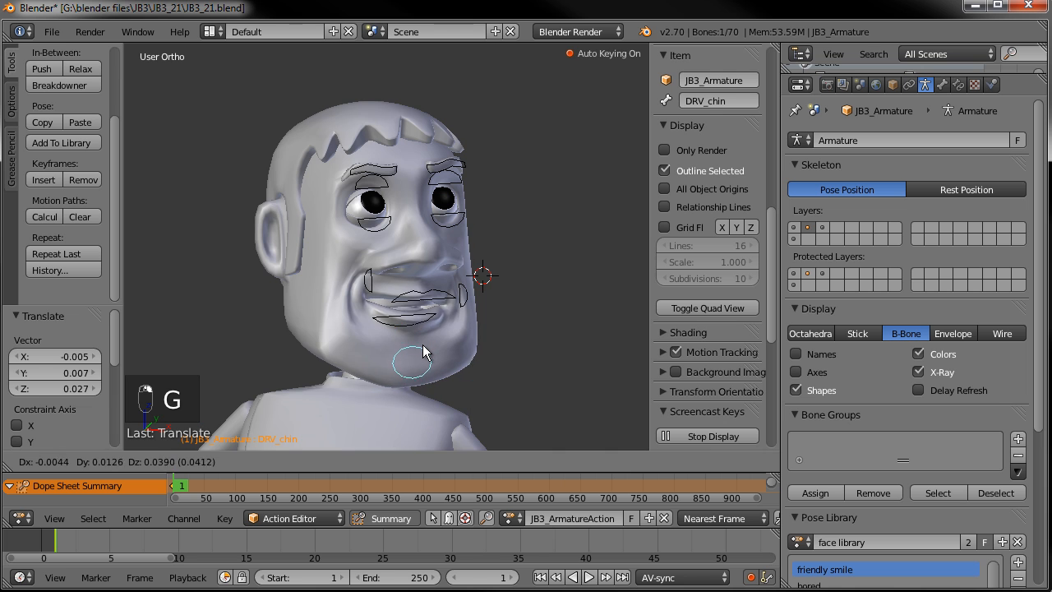
{"action": "left_click", "coordinate": [424, 332]}
- Raise DRV_bottomlip about 0.05 on Z toward the top lip
{"action": "middle_click_drag", "start_coordinate": [424, 332], "coordinate": [390, 333]}
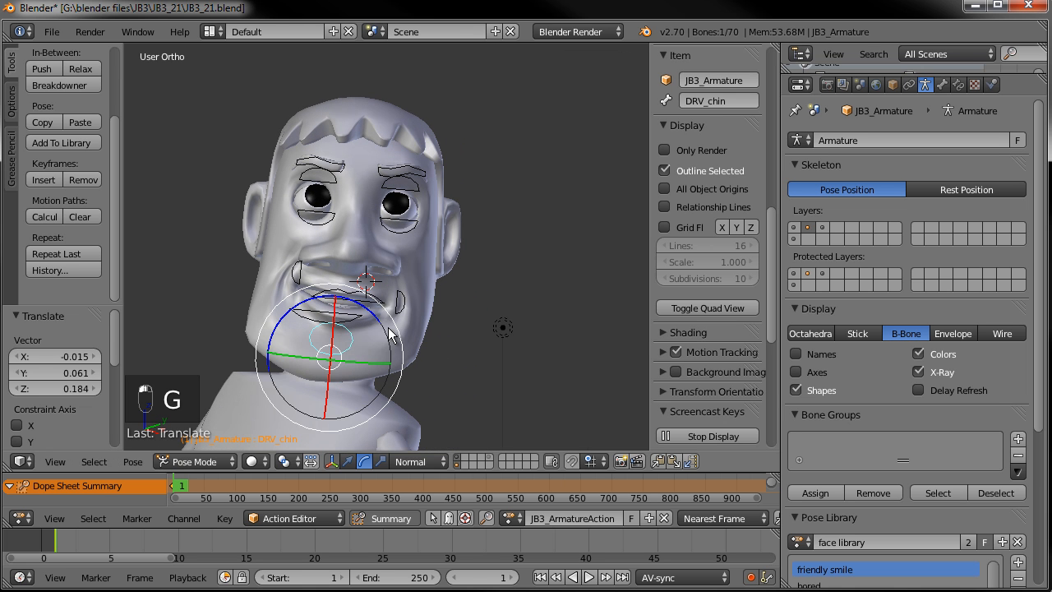
{"action": "right_click", "coordinate": [356, 314]}
{"action": "key", "text": "g"}
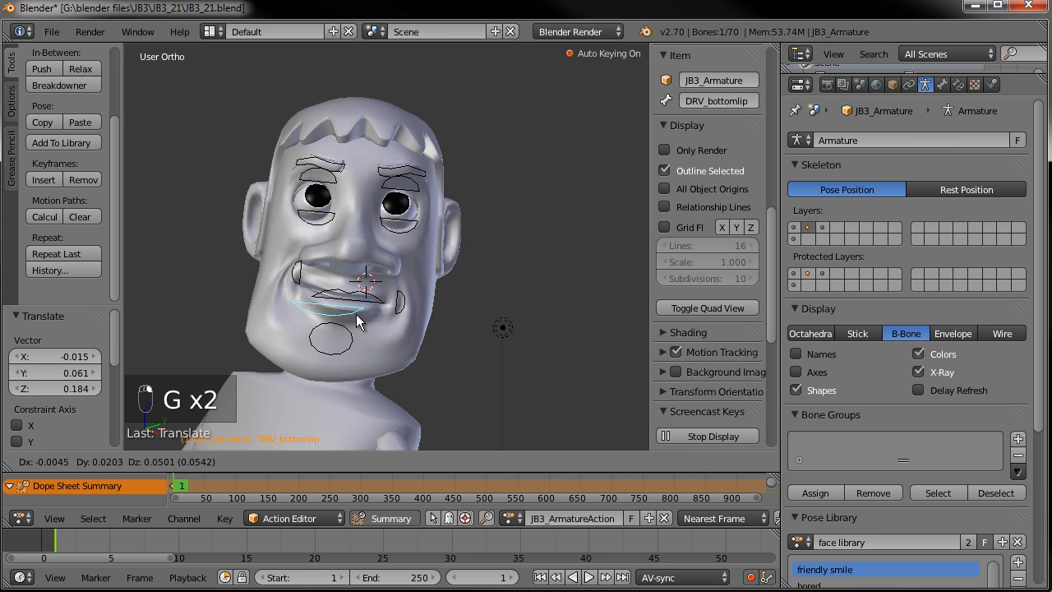
{"action": "left_click", "coordinate": [354, 318]}
- Deselect all bones and examine the full-body pose and facial expression from several angles
{"action": "middle_click_drag", "start_coordinate": [331, 365], "coordinate": [447, 352]}
{"action": "scroll", "coordinate": [357, 362], "scroll_direction": "down", "scroll_amount": 8}
{"action": "key", "text": "a"}
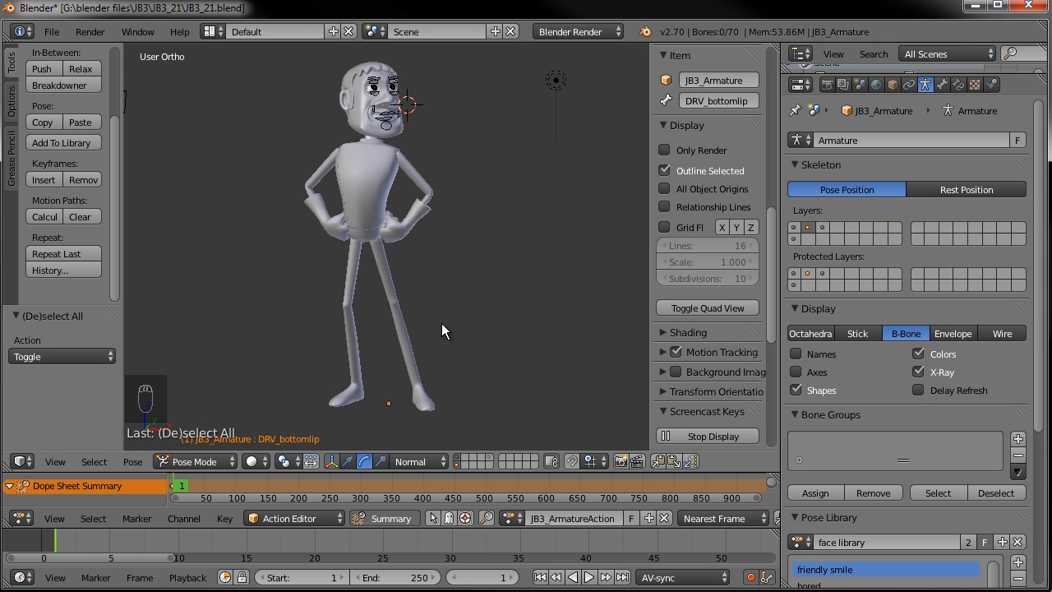
{"action": "middle_click_drag", "start_coordinate": [408, 263], "coordinate": [407, 271], "text": "shift"}
{"action": "middle_click_drag", "start_coordinate": [457, 323], "coordinate": [337, 388]}
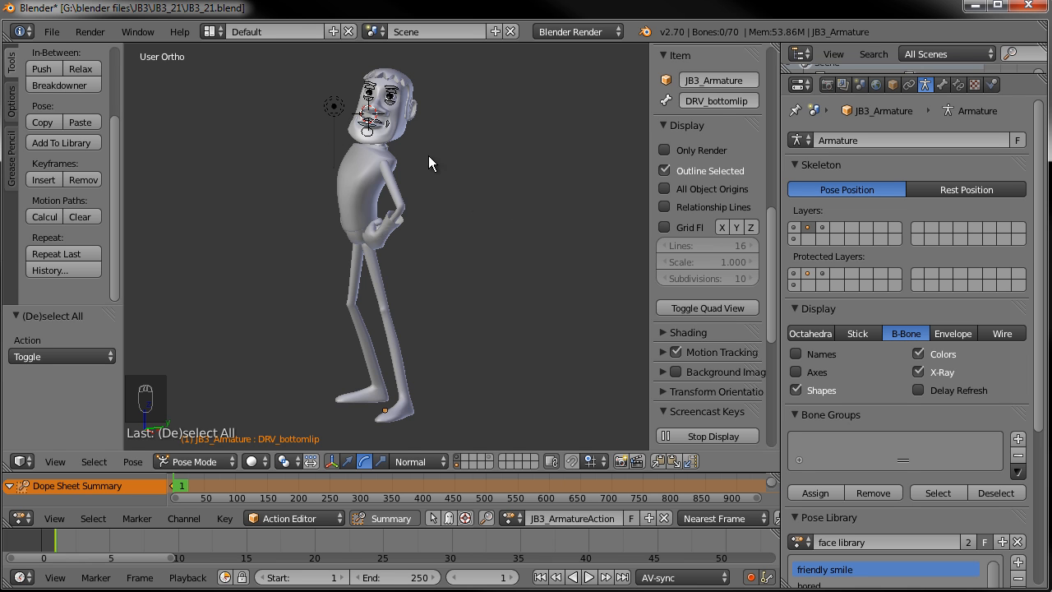
{"action": "middle_click_drag", "start_coordinate": [355, 257], "coordinate": [297, 311]}
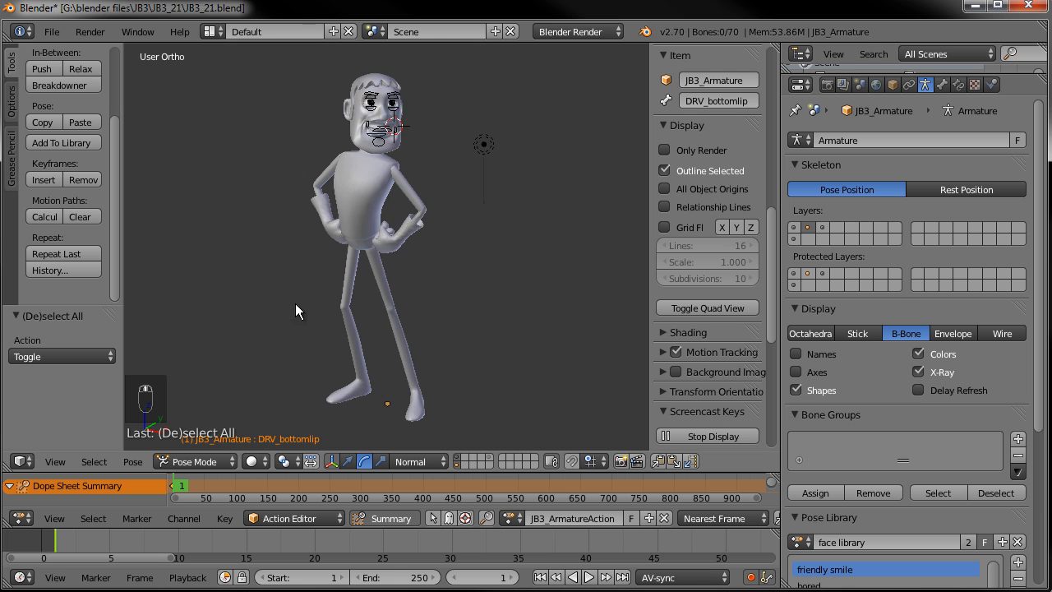
{"action": "scroll", "coordinate": [409, 343], "scroll_direction": "down", "scroll_amount": 2}
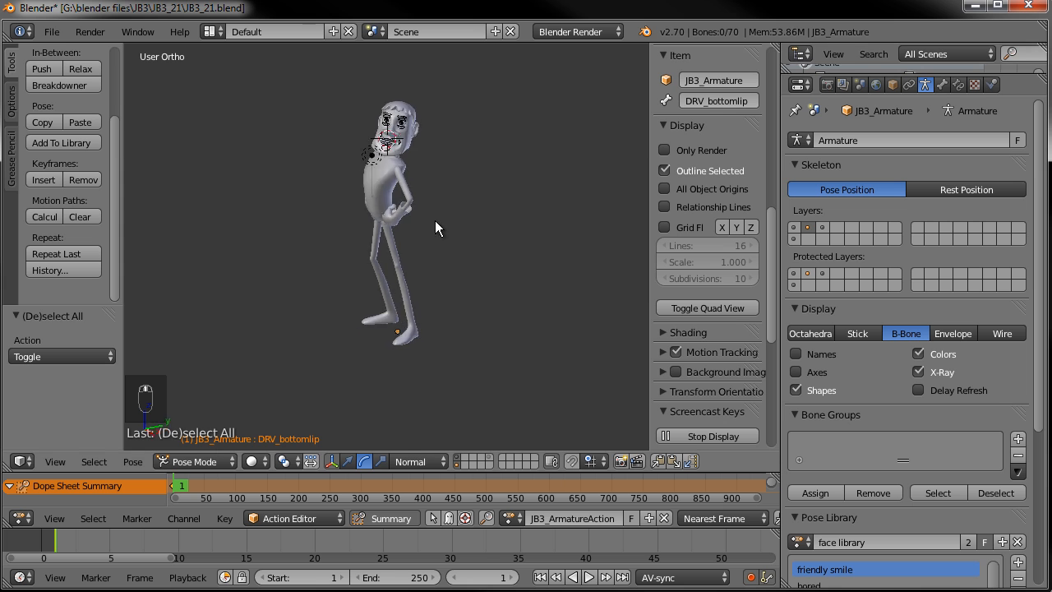
{"action": "middle_click_drag", "start_coordinate": [520, 255], "coordinate": [487, 230]}
{"action": "middle_click_drag", "start_coordinate": [466, 211], "coordinate": [458, 238], "text": "shift"}
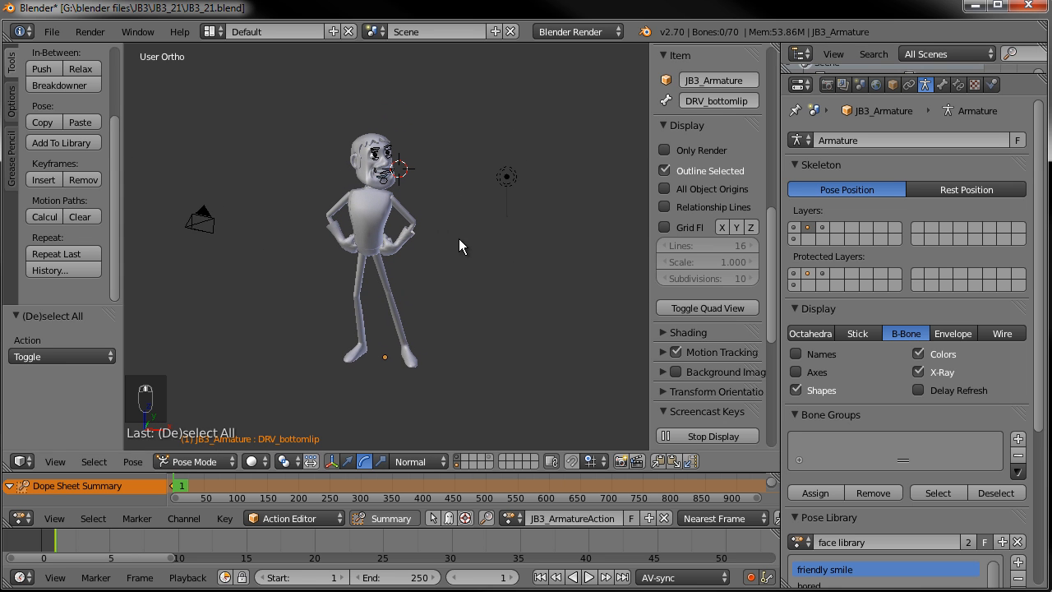
- Add a cylinder mesh to the scene at the 3D cursor
{"action": "key", "text": "shift+a"}
{"action": "mouse_move", "coordinate": [457, 258]}
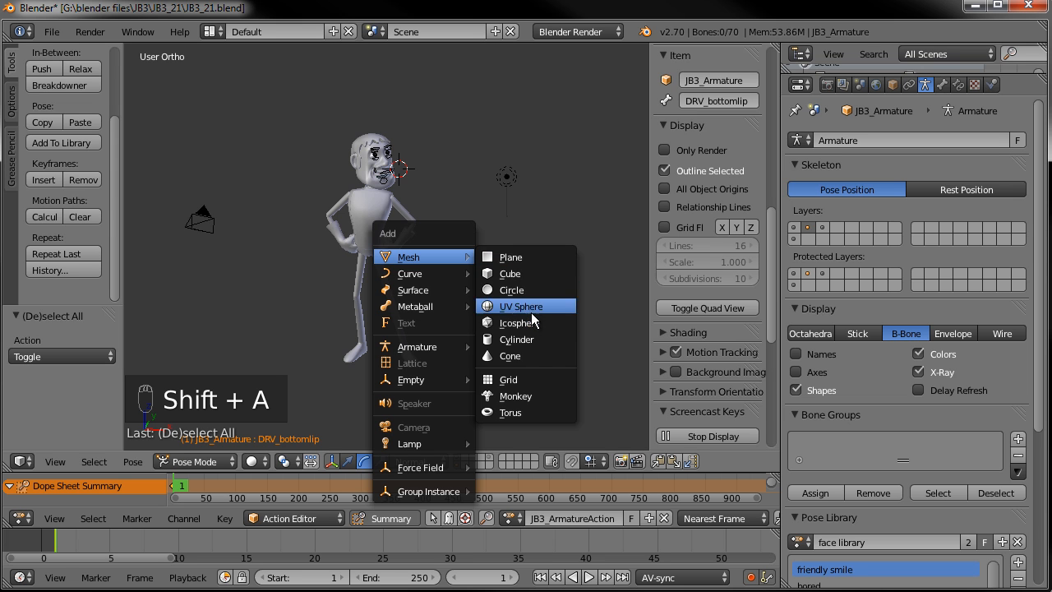
{"action": "left_click", "coordinate": [523, 338]}
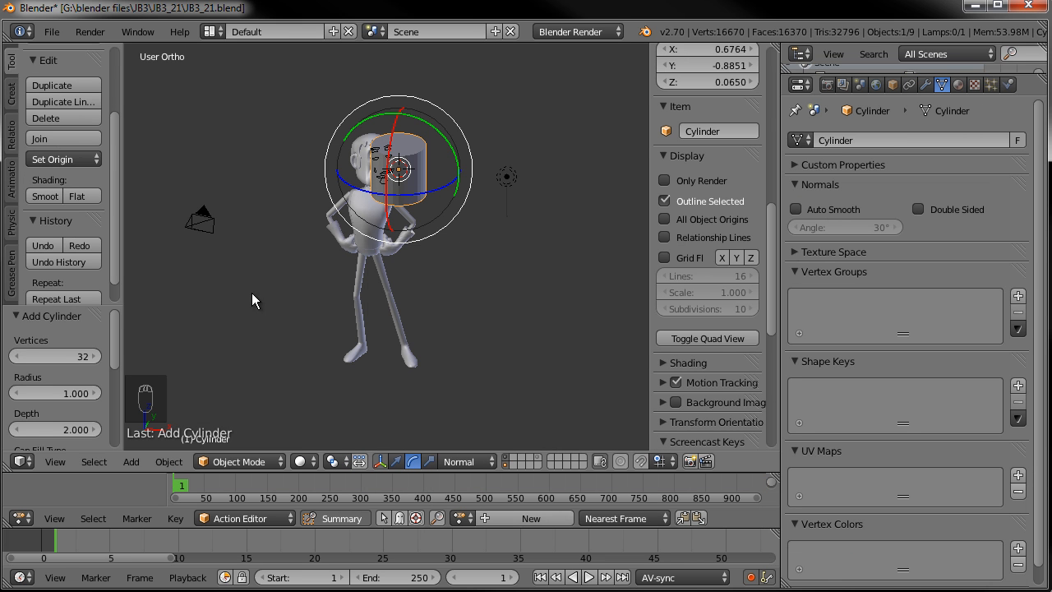
{"action": "left_click_drag", "start_coordinate": [121, 326], "coordinate": [153, 327]}
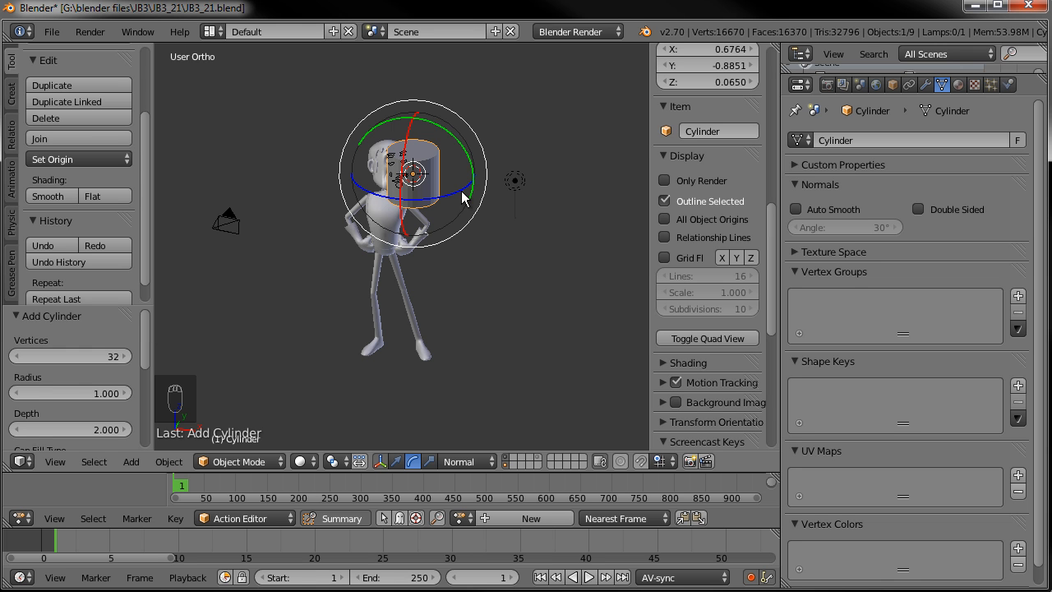
{"action": "key", "text": "s"}
{"action": "right_click", "coordinate": [473, 128]}
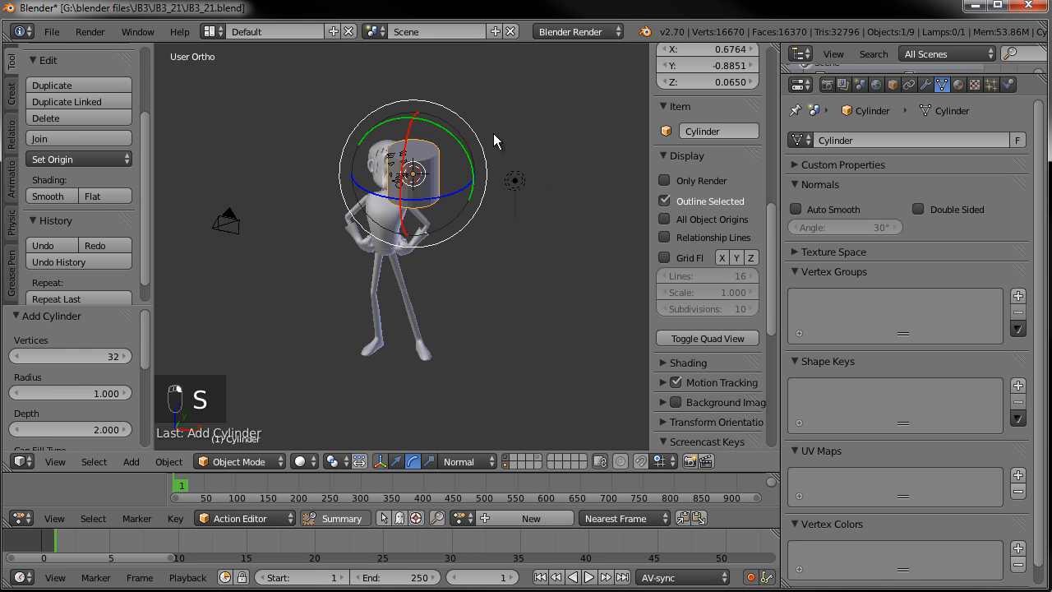
- In Edit Mode, flatten the cylinder to about 0.140 along Z and enlarge the disc uniformly by about 2.4
{"action": "key", "text": "Tab"}
{"action": "key", "text": "s"}
{"action": "key", "text": "z"}
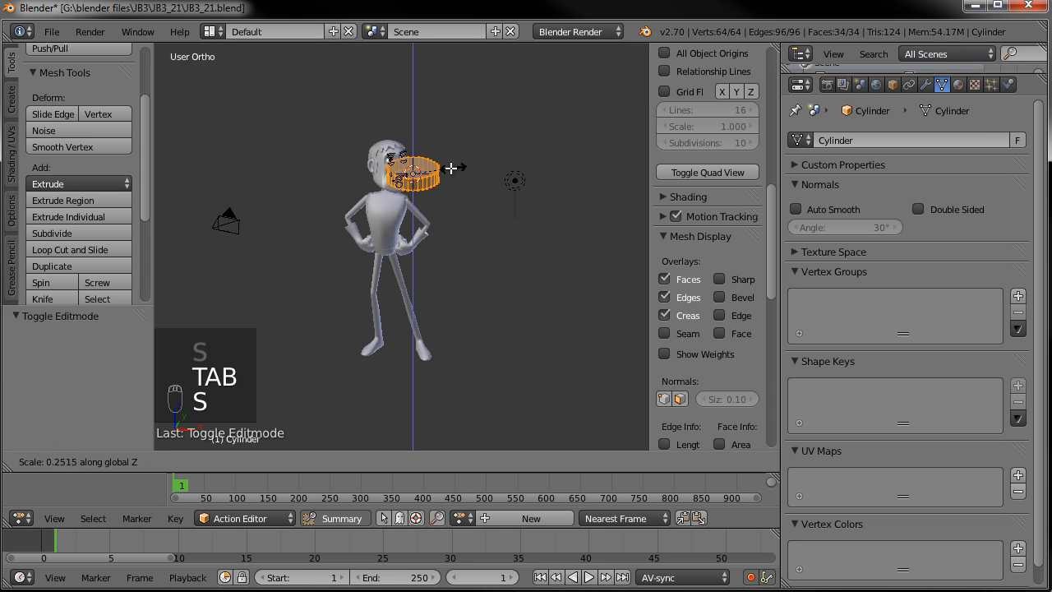
{"action": "left_click", "coordinate": [435, 169]}
{"action": "key", "text": "s"}
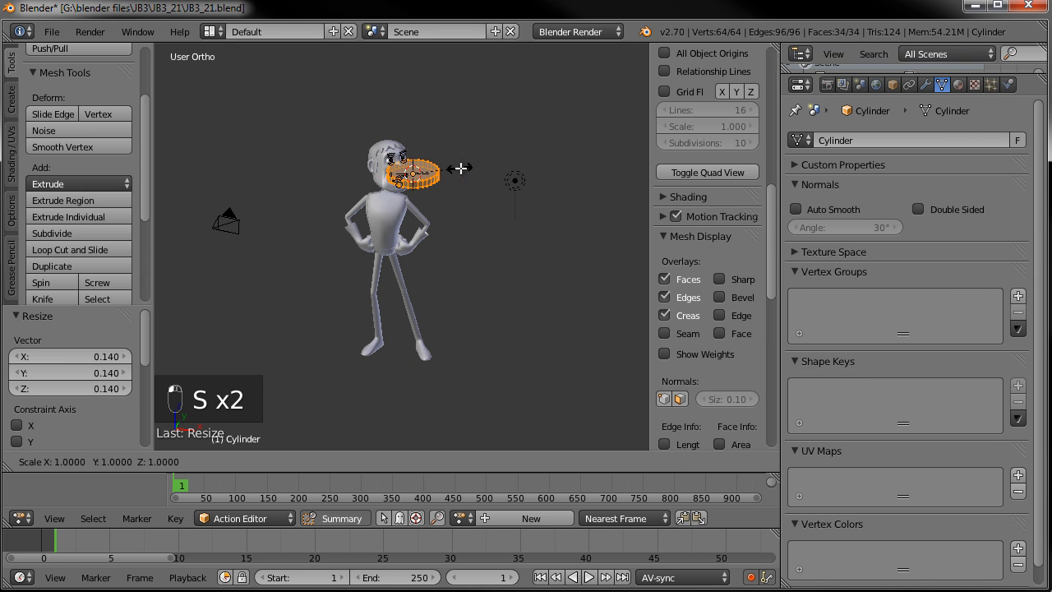
{"action": "left_click", "coordinate": [521, 157]}
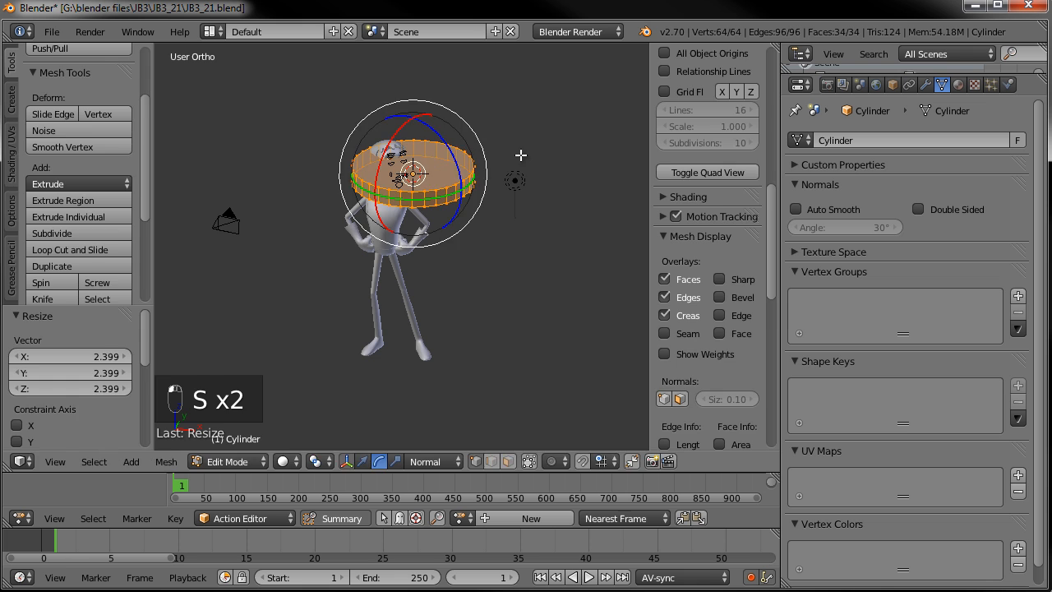
- Lower the cylinder object about 7.595 on Z, and shift it another -0.512 on X and -0.714 on Z beneath the feet
{"action": "key", "text": "Tab"}
{"action": "key", "text": "g"}
{"action": "key", "text": "z"}
{"action": "left_click", "coordinate": [492, 328]}
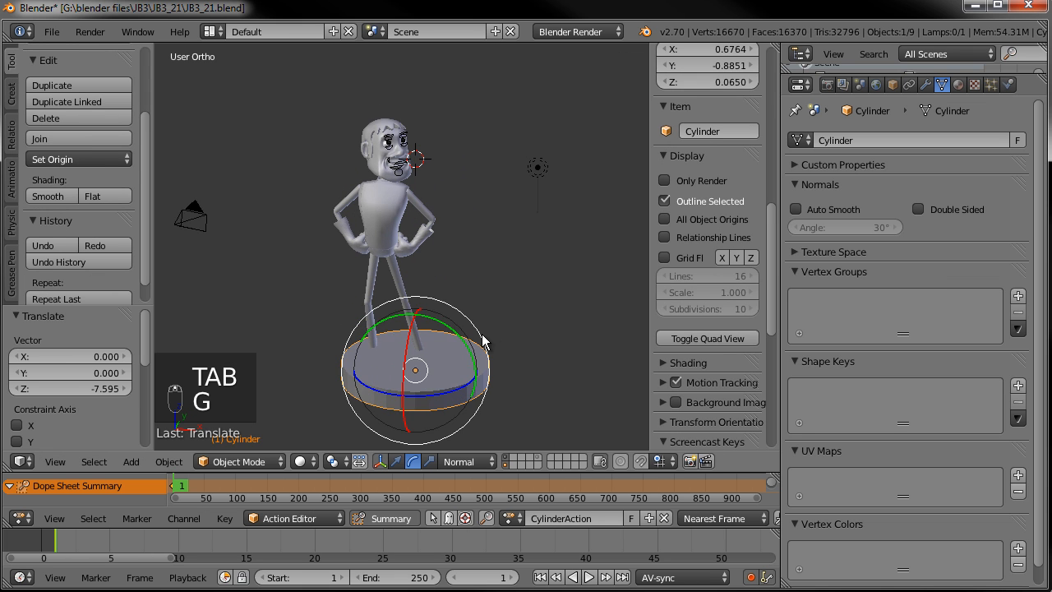
{"action": "key", "text": "KP_1"}
{"action": "key", "text": "g"}
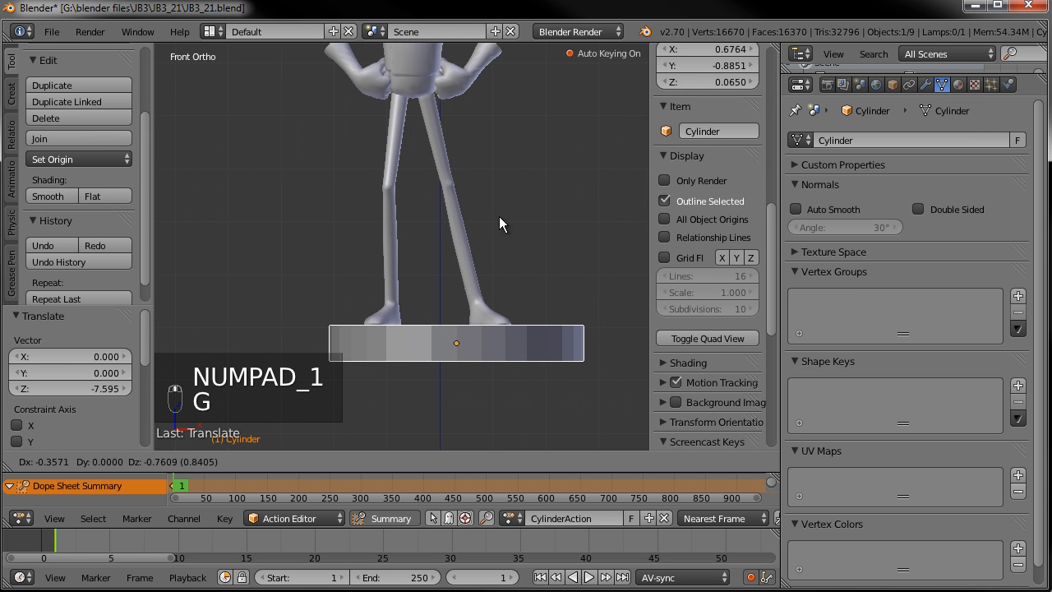
{"action": "left_click", "coordinate": [492, 213]}
- Align the cylinder with the soles in the wireframe right view, moving it about 0.412 on Y and -0.015 on Z
{"action": "middle_click_drag", "start_coordinate": [485, 218], "coordinate": [444, 247]}
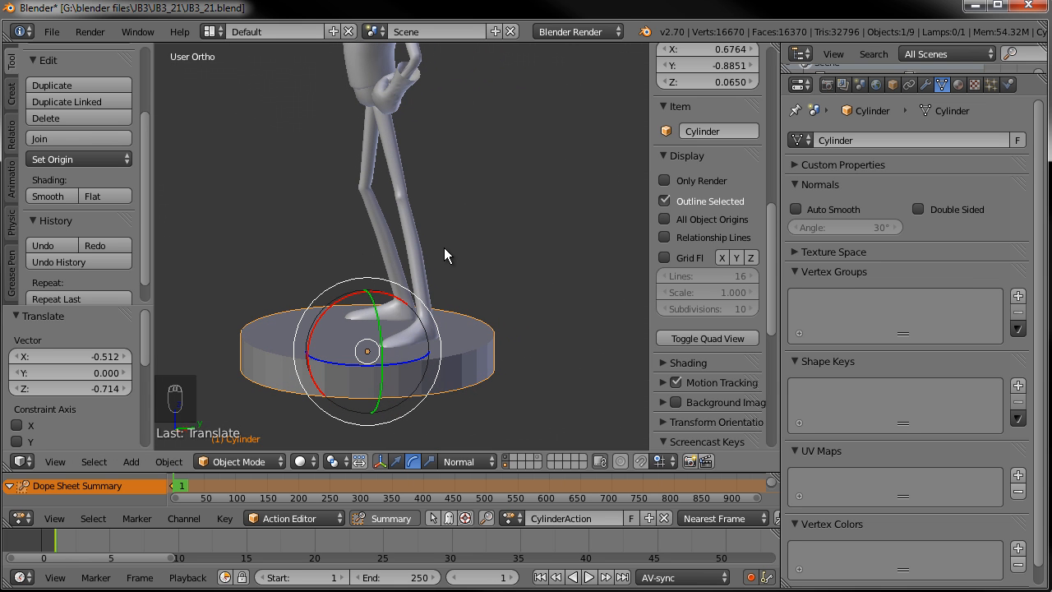
{"action": "key", "text": "KP_6"}
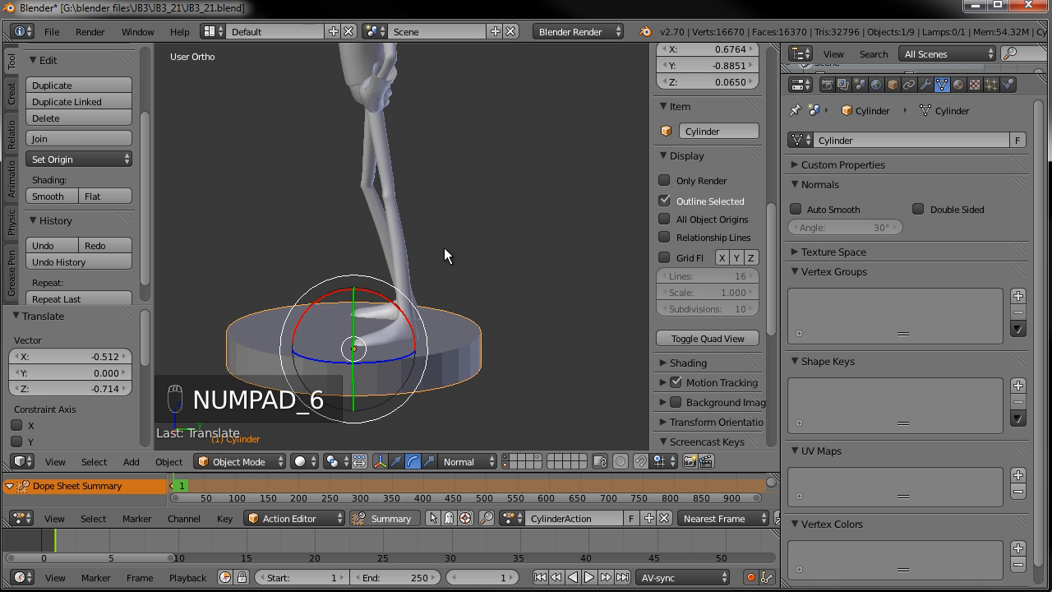
{"action": "key", "text": "KP_3"}
{"action": "scroll", "coordinate": [455, 188], "scroll_direction": "up", "scroll_amount": 4}
{"action": "key", "text": "z"}
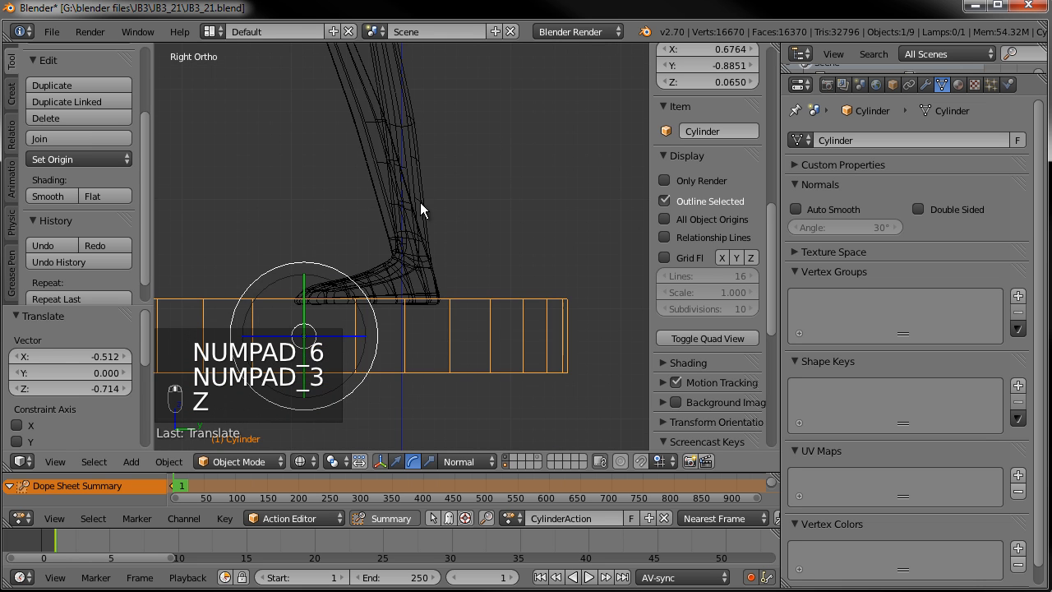
{"action": "key", "text": "g"}
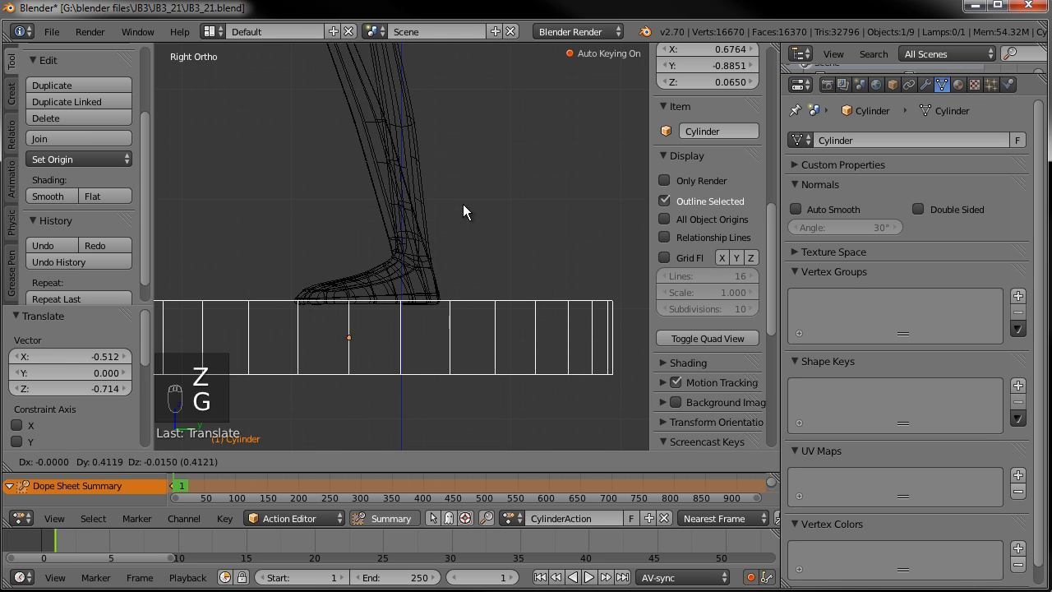
{"action": "left_click", "coordinate": [463, 204]}
{"action": "scroll", "coordinate": [447, 206], "scroll_direction": "down", "scroll_amount": 3}
{"action": "key", "text": "z"}
- Center the cylinder under the feet by moving it horizontally about -0.180 on X and -0.300 on Y
{"action": "middle_click_drag", "start_coordinate": [445, 206], "coordinate": [467, 345]}
{"action": "scroll", "coordinate": [538, 244], "scroll_direction": "down", "scroll_amount": 4}
{"action": "key", "text": "g"}
{"action": "key", "text": "x"}
{"action": "right_click", "coordinate": [464, 345]}
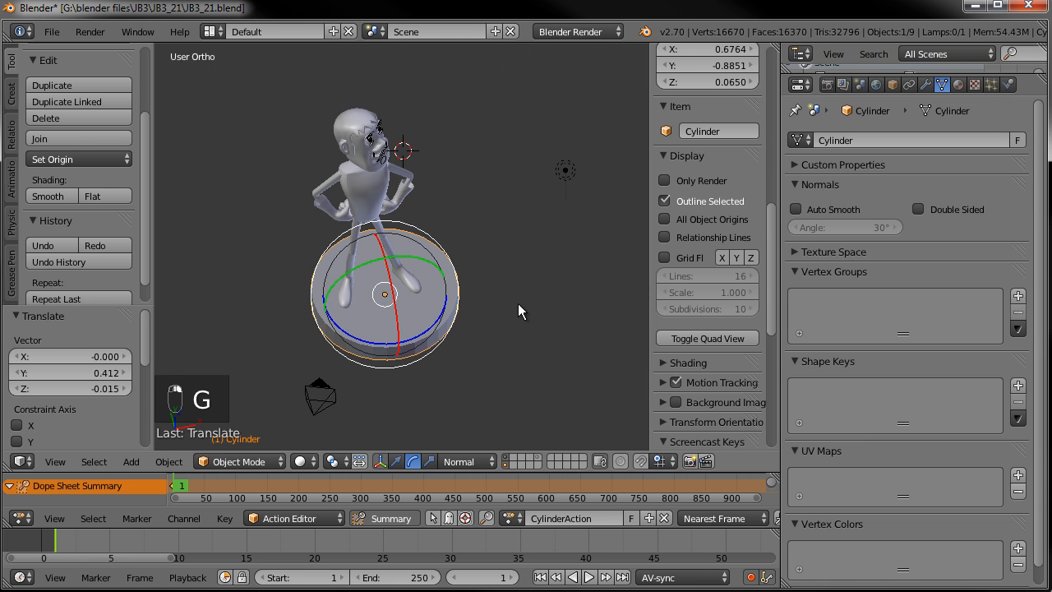
{"action": "key", "text": "g"}
{"action": "key", "text": "shift+z"}
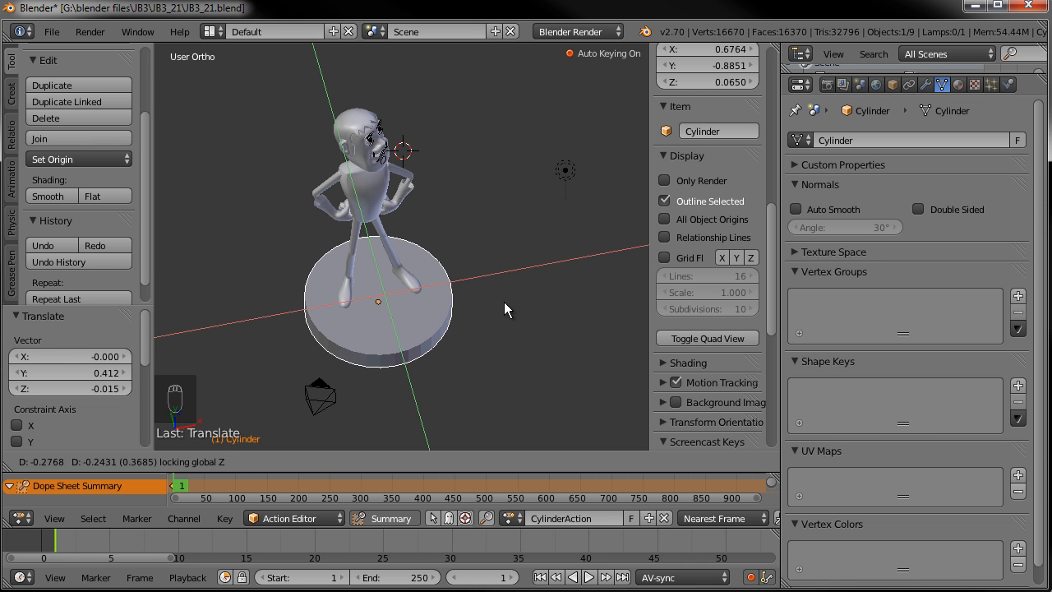
{"action": "left_click", "coordinate": [507, 302]}
- Show the main armature bone layer and move the hip control with both hand IK bones about -0.034 X, -0.020 Y and -0.036 Z
{"action": "middle_click_drag", "start_coordinate": [507, 302], "coordinate": [448, 280]}
{"action": "scroll", "coordinate": [407, 267], "scroll_direction": "up", "scroll_amount": 5}
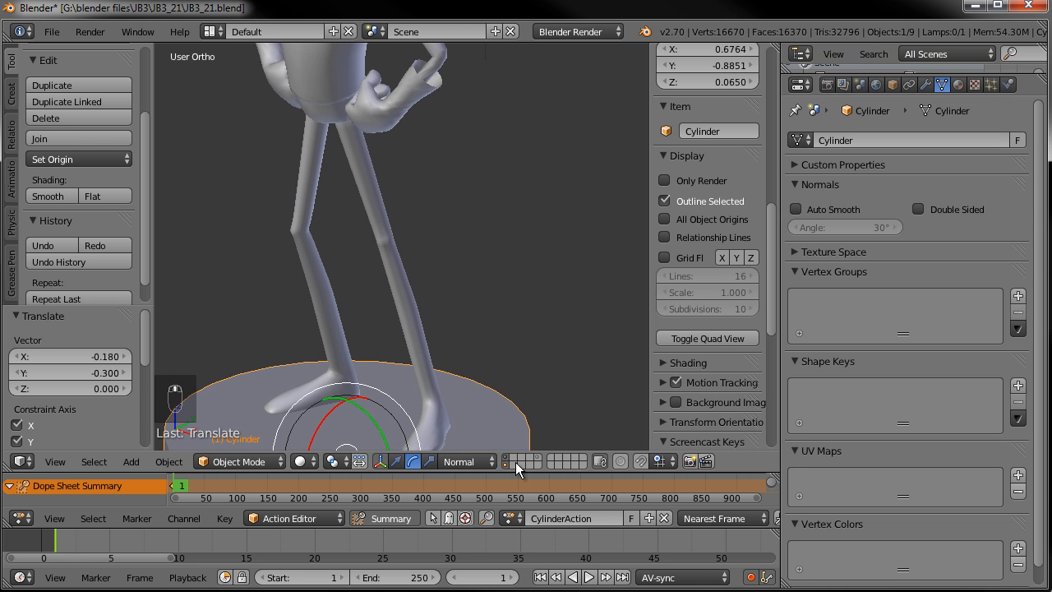
{"action": "middle_click_drag", "start_coordinate": [428, 101], "coordinate": [423, 253], "text": "shift"}
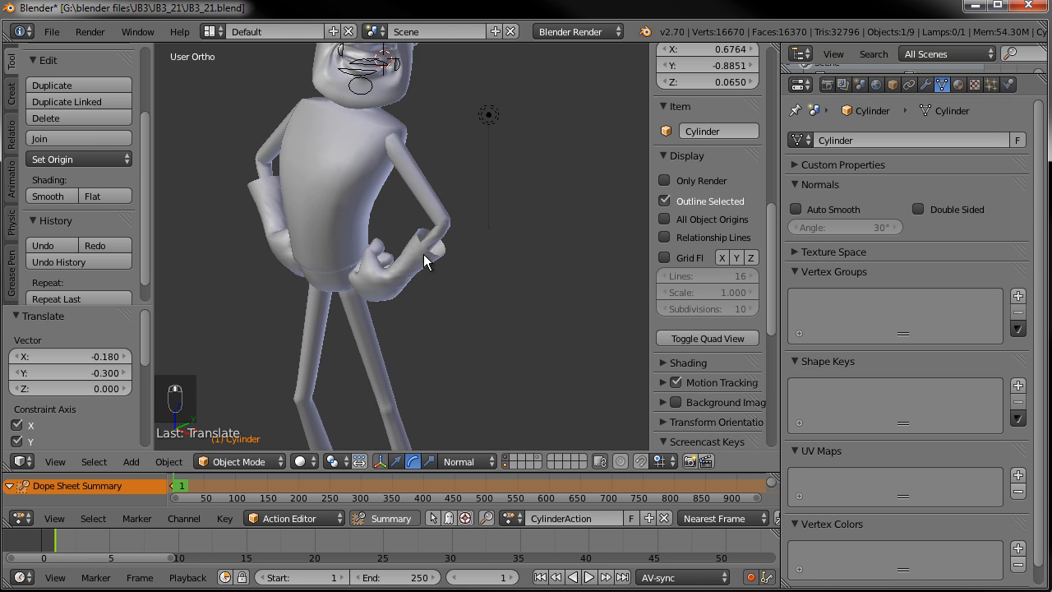
{"action": "scroll", "coordinate": [418, 243], "scroll_direction": "down", "scroll_amount": 3}
{"action": "right_click", "coordinate": [379, 143]}
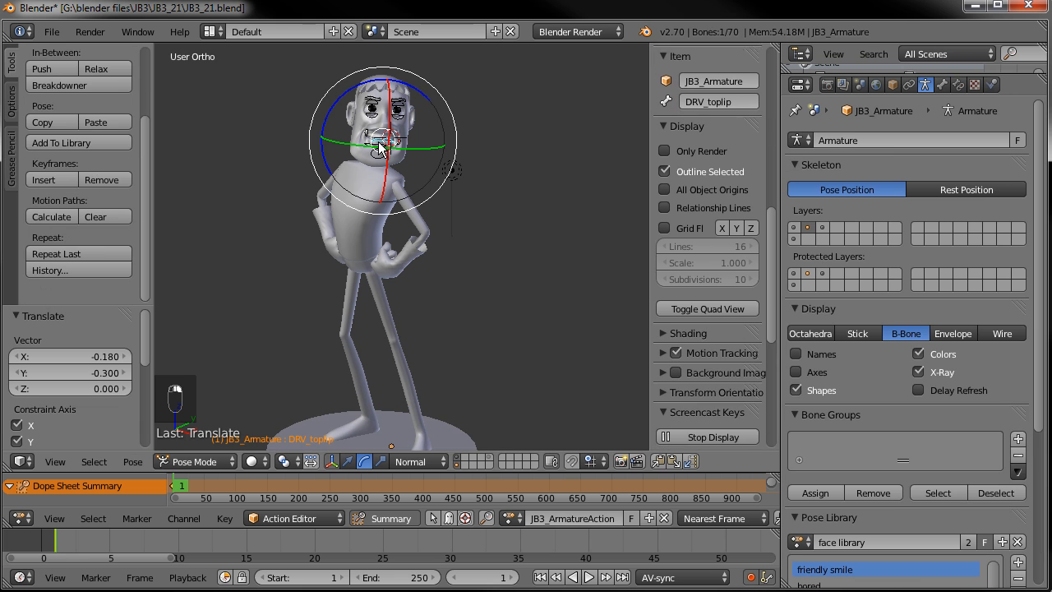
{"action": "left_click", "coordinate": [793, 225]}
{"action": "middle_click_drag", "start_coordinate": [380, 255], "coordinate": [476, 186], "text": "shift"}
{"action": "right_click", "coordinate": [402, 200]}
{"action": "right_click", "coordinate": [383, 204], "text": "shift"}
{"action": "right_click", "coordinate": [339, 178], "text": "shift"}
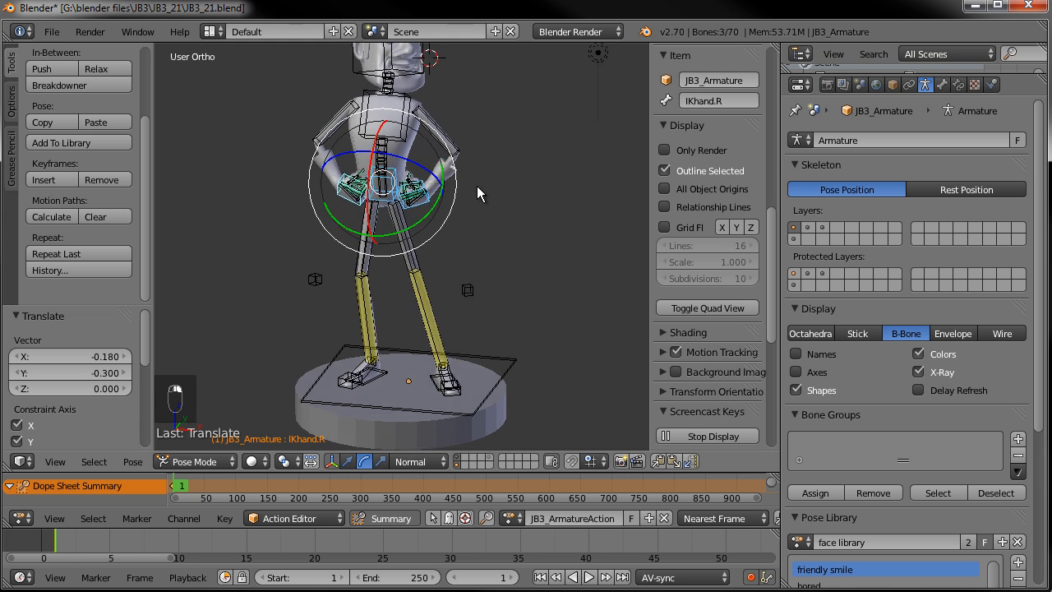
{"action": "key", "text": "g"}
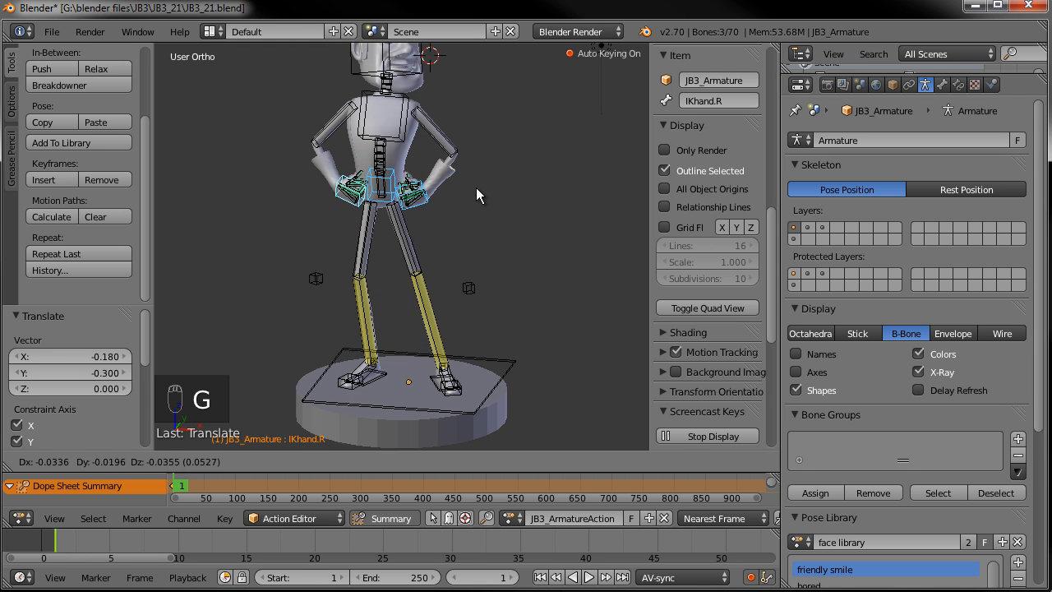
{"action": "left_click", "coordinate": [476, 187]}
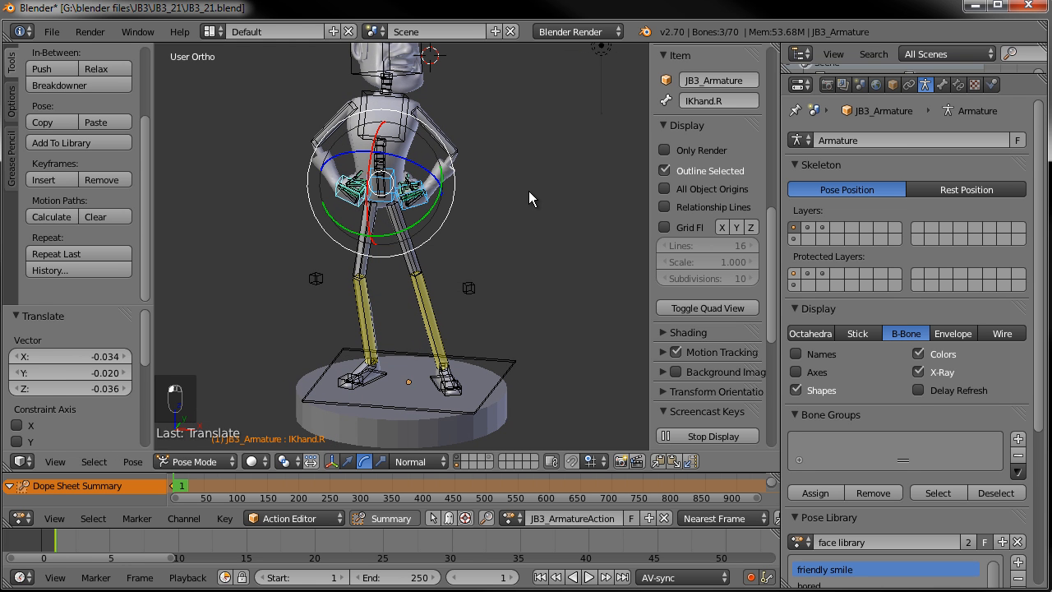
- Move the cylinder from the armature's scene layer to the first scene layer and display that layer alone
{"action": "middle_click_drag", "start_coordinate": [540, 186], "coordinate": [511, 263]}
{"action": "left_click", "coordinate": [455, 459]}
{"action": "middle_click_drag", "start_coordinate": [455, 443], "coordinate": [473, 433]}
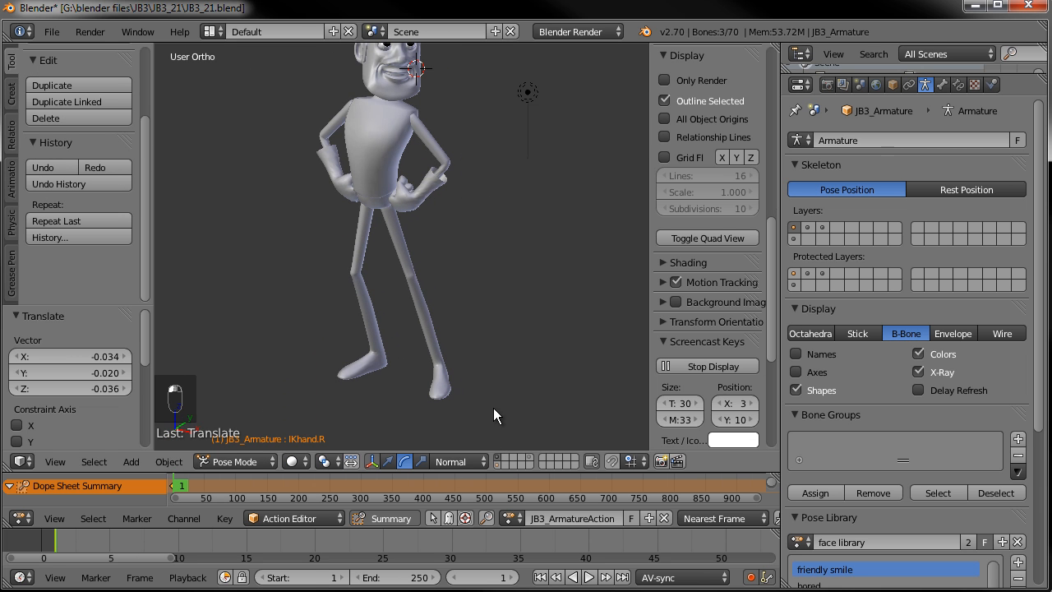
{"action": "middle_click_drag", "start_coordinate": [481, 370], "coordinate": [486, 441]}
{"action": "left_click", "coordinate": [499, 467]}
{"action": "right_click", "coordinate": [477, 352]}
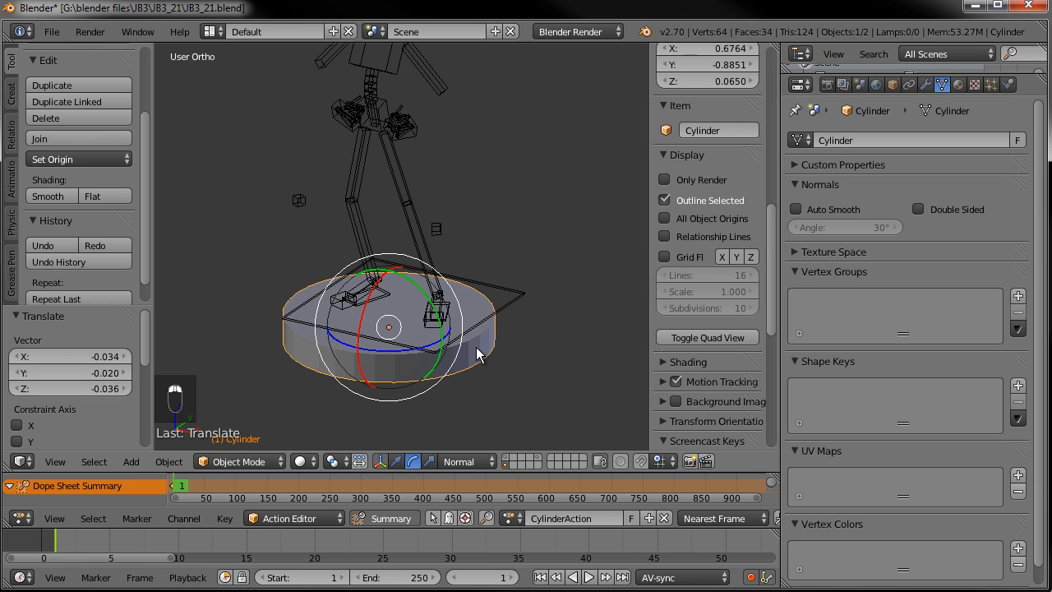
{"action": "key", "text": "m"}
{"action": "left_click", "coordinate": [609, 380]}
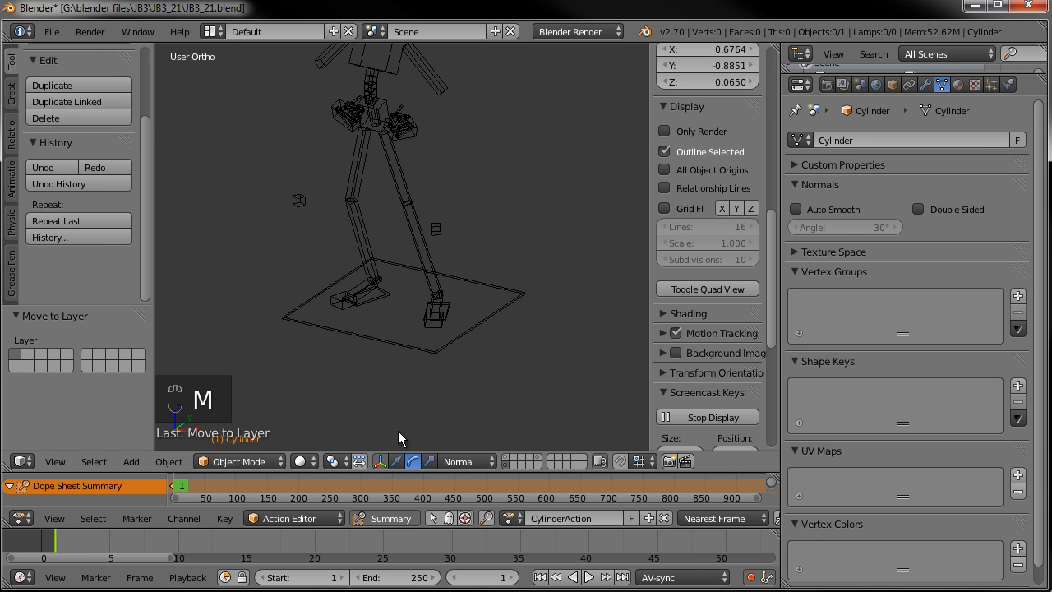
{"action": "left_click", "coordinate": [505, 460]}
{"action": "scroll", "coordinate": [526, 307], "scroll_direction": "down", "scroll_amount": 5}
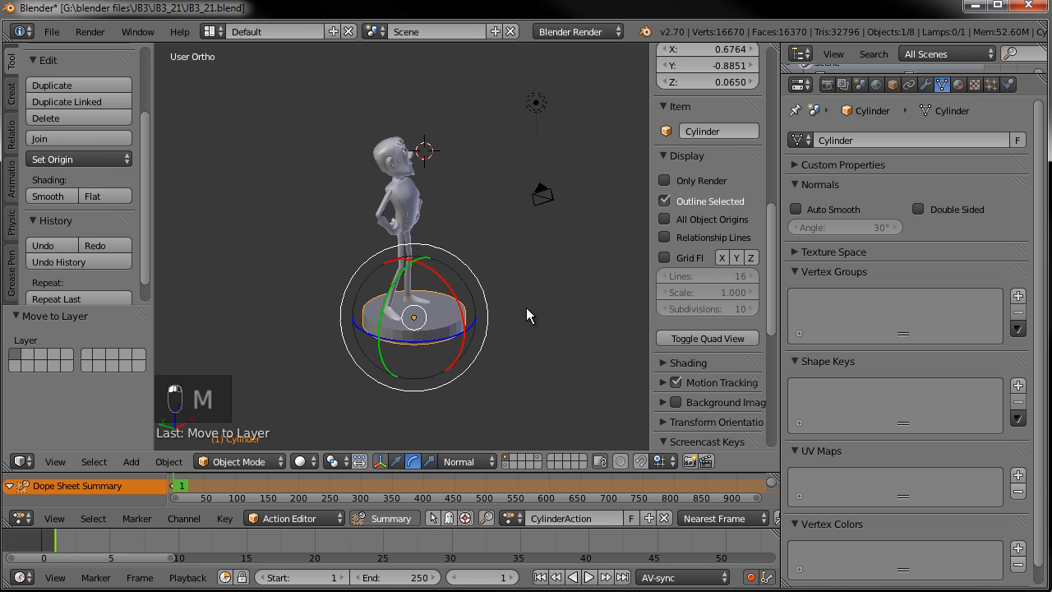
{"action": "middle_click_drag", "start_coordinate": [452, 310], "coordinate": [450, 277]}
{"action": "scroll", "coordinate": [493, 341], "scroll_direction": "up", "scroll_amount": 4}
{"action": "right_click", "coordinate": [376, 203]}
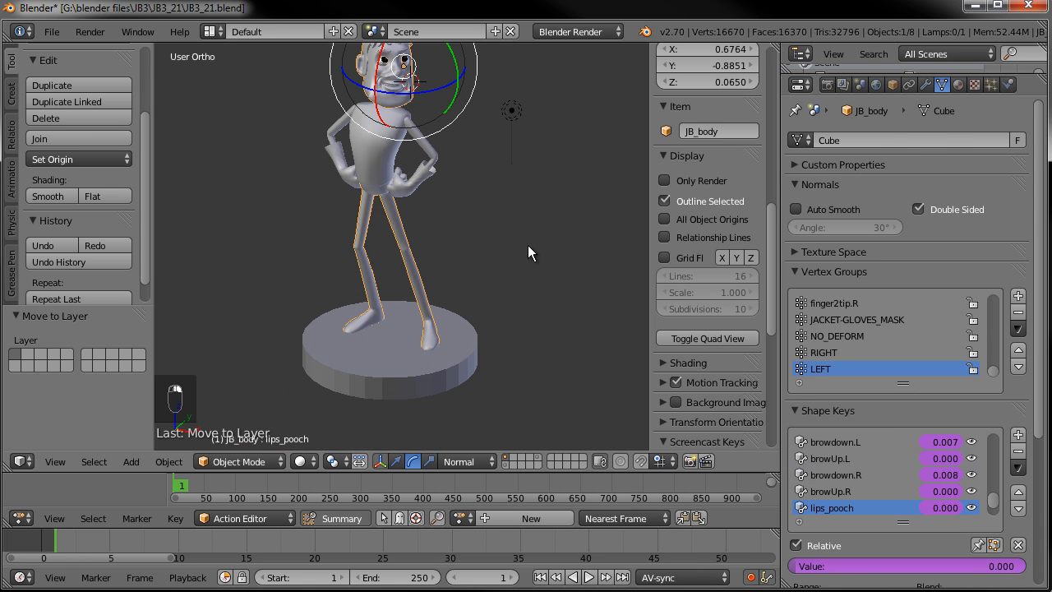
{"action": "right_click", "coordinate": [411, 189]}
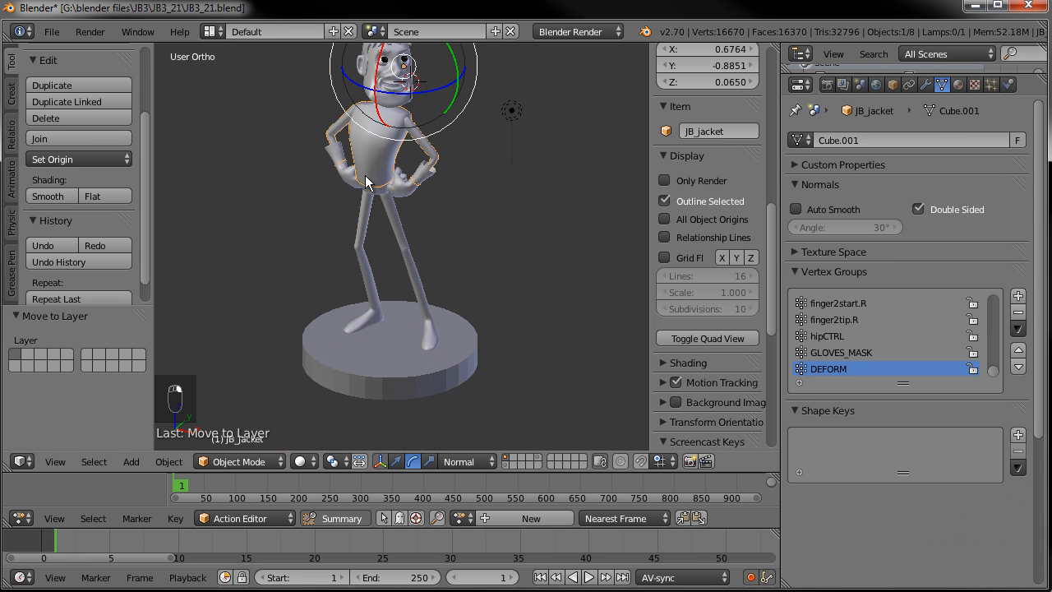
{"action": "key", "text": "g"}
{"action": "left_click", "coordinate": [411, 190]}
{"action": "key", "text": "g"}
{"action": "right_click", "coordinate": [426, 210]}
{"action": "middle_click_drag", "start_coordinate": [445, 187], "coordinate": [445, 286], "text": "shift"}
- Select JB_body and try to apply its Armature modifier
{"action": "right_click", "coordinate": [358, 148]}
{"action": "key", "text": "g"}
{"action": "right_click", "coordinate": [334, 148]}
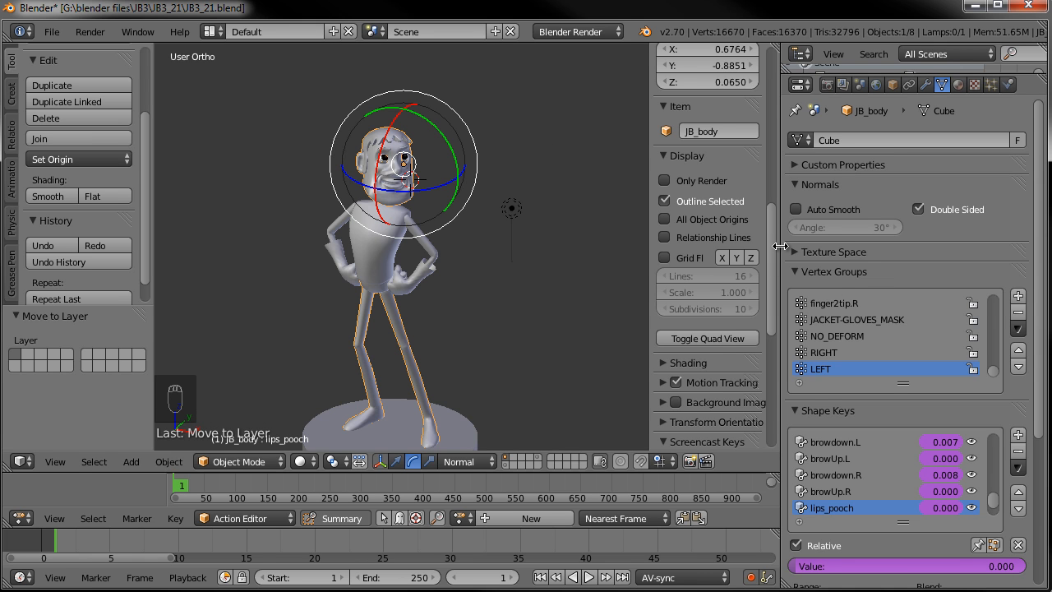
{"action": "left_click_drag", "start_coordinate": [782, 244], "coordinate": [774, 244]}
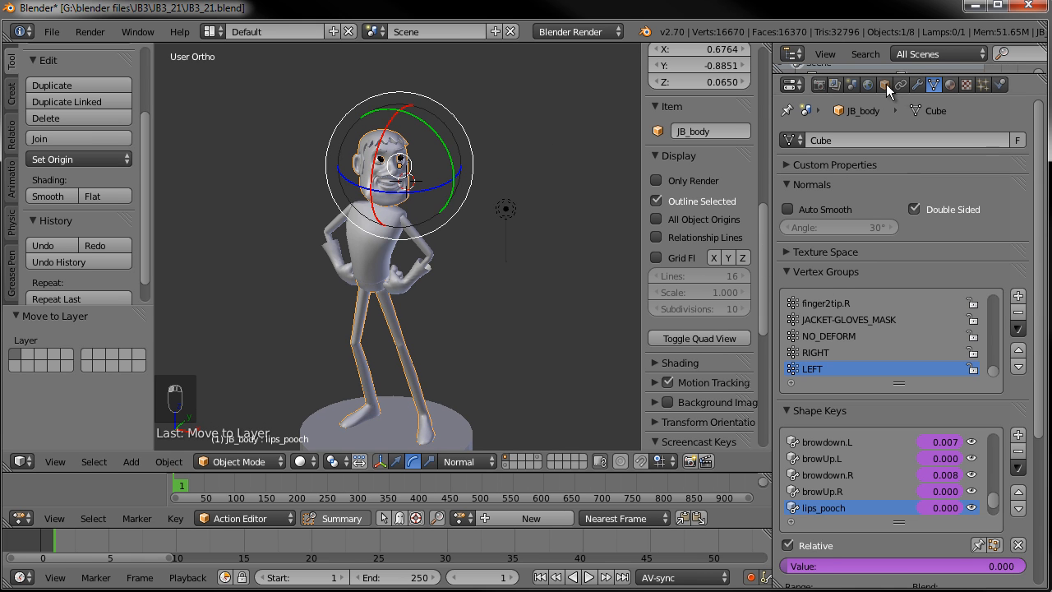
{"action": "left_click", "coordinate": [916, 84]}
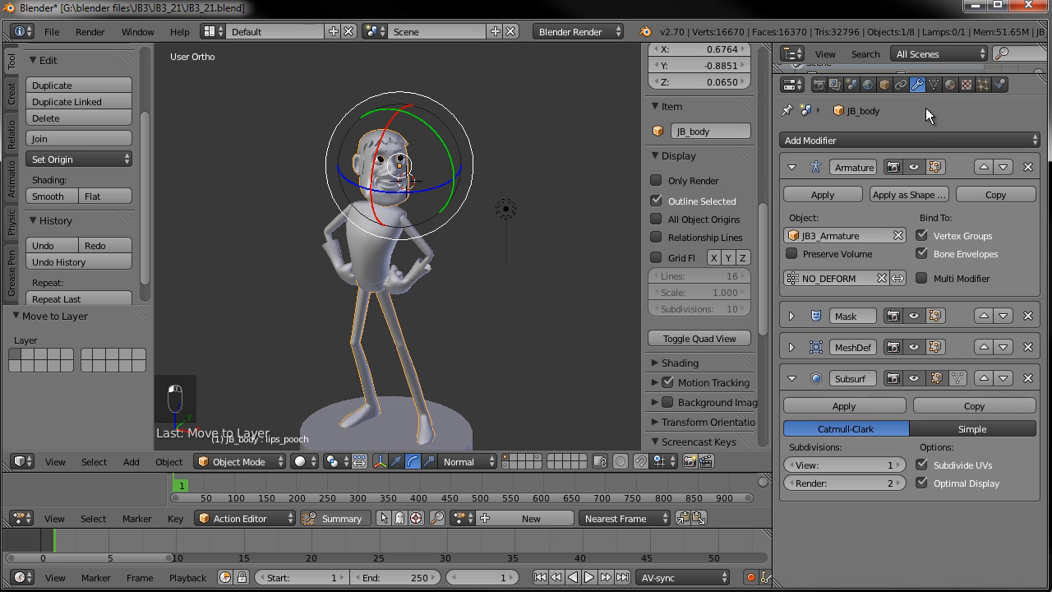
{"action": "left_click", "coordinate": [812, 194]}
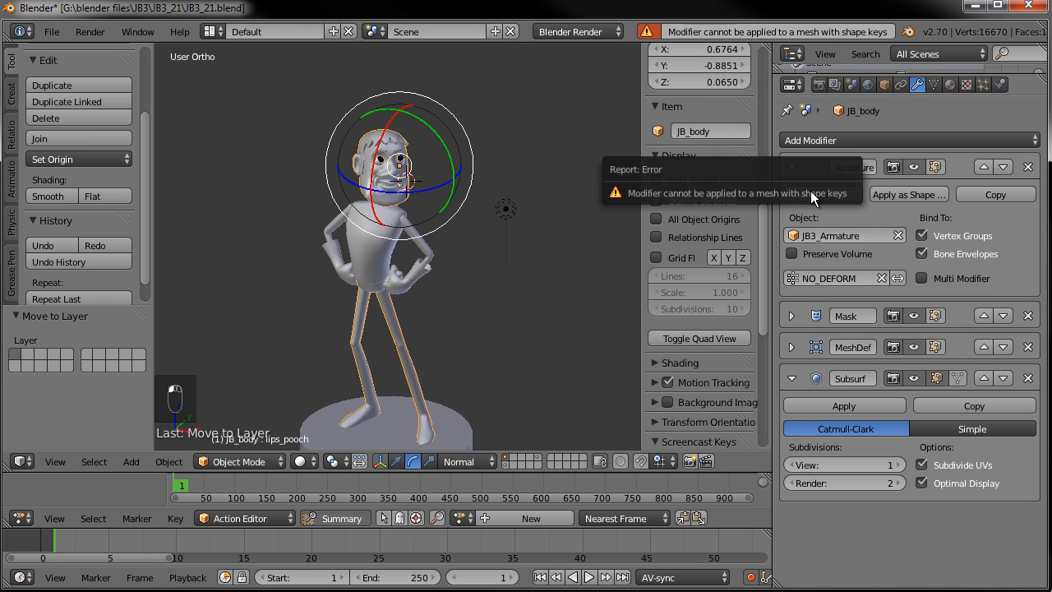
{"action": "scroll", "coordinate": [383, 156], "scroll_direction": "up", "scroll_amount": 4}
{"action": "middle_click_drag", "start_coordinate": [395, 127], "coordinate": [454, 307], "text": "shift"}
{"action": "scroll", "coordinate": [397, 264], "scroll_direction": "up", "scroll_amount": 3}
{"action": "scroll", "coordinate": [367, 296], "scroll_direction": "up", "scroll_amount": 2}
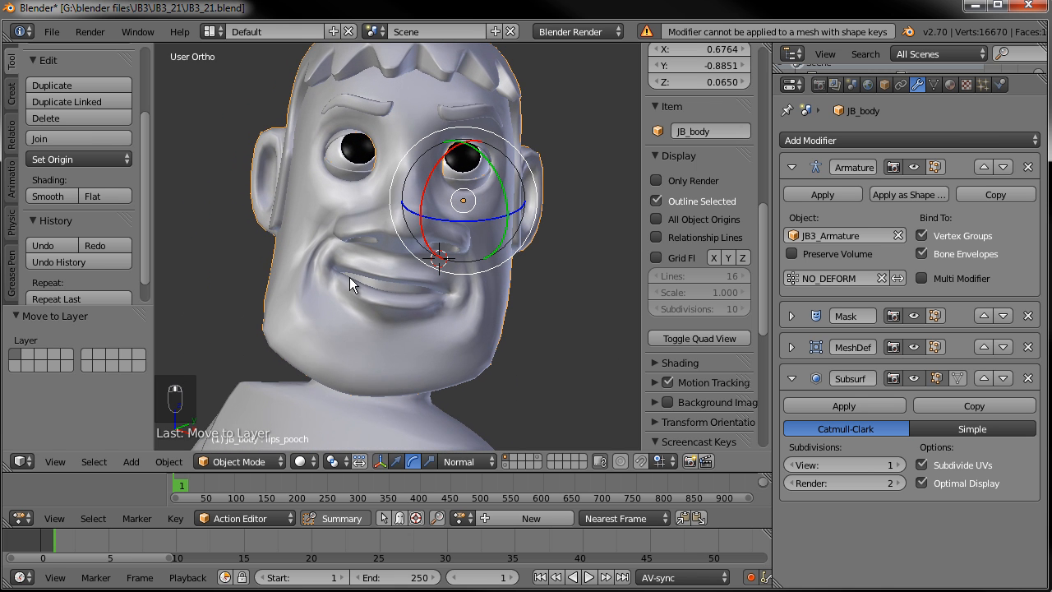
- Save the scene as a new file named JB3_21_statue.blend in the JB3_21 folder
{"action": "left_click", "coordinate": [51, 32]}
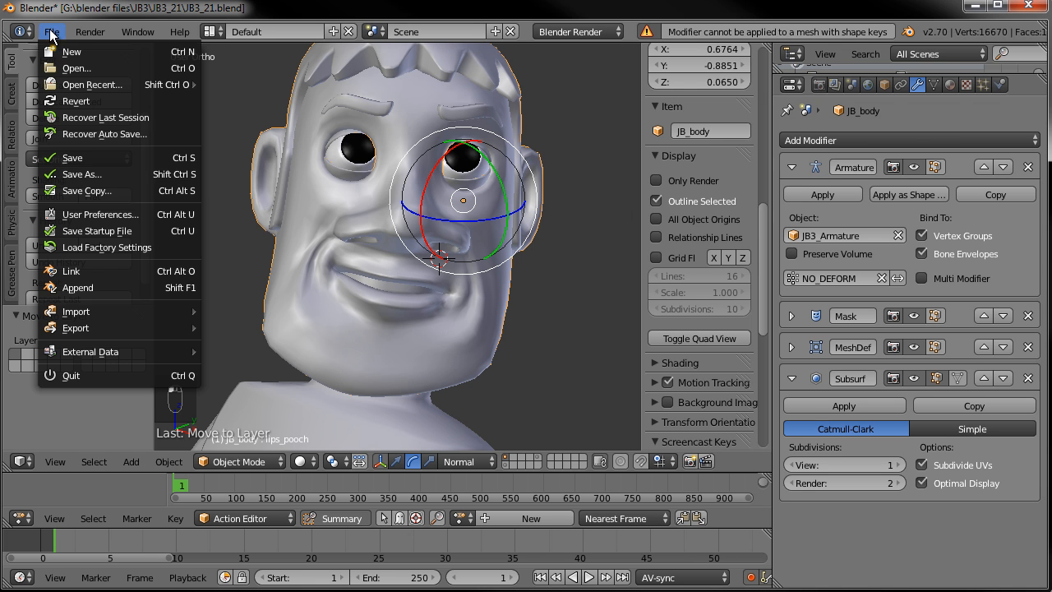
{"action": "left_click", "coordinate": [105, 174]}
{"action": "left_click_drag", "start_coordinate": [244, 94], "coordinate": [265, 92]}
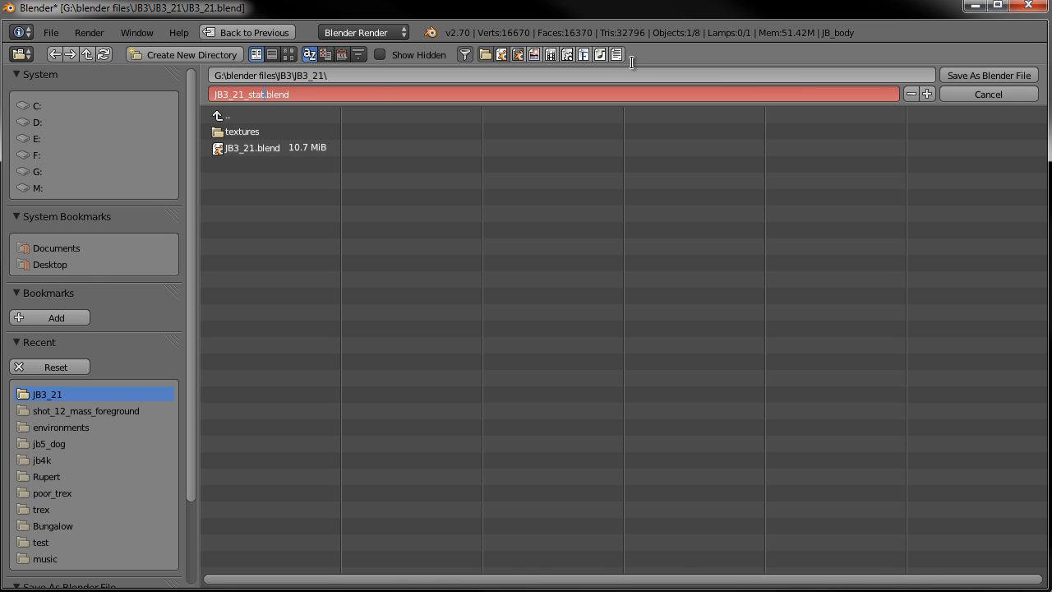
{"action": "type", "text": "e"}
{"action": "key", "text": "Return"}
{"action": "left_click", "coordinate": [968, 77]}
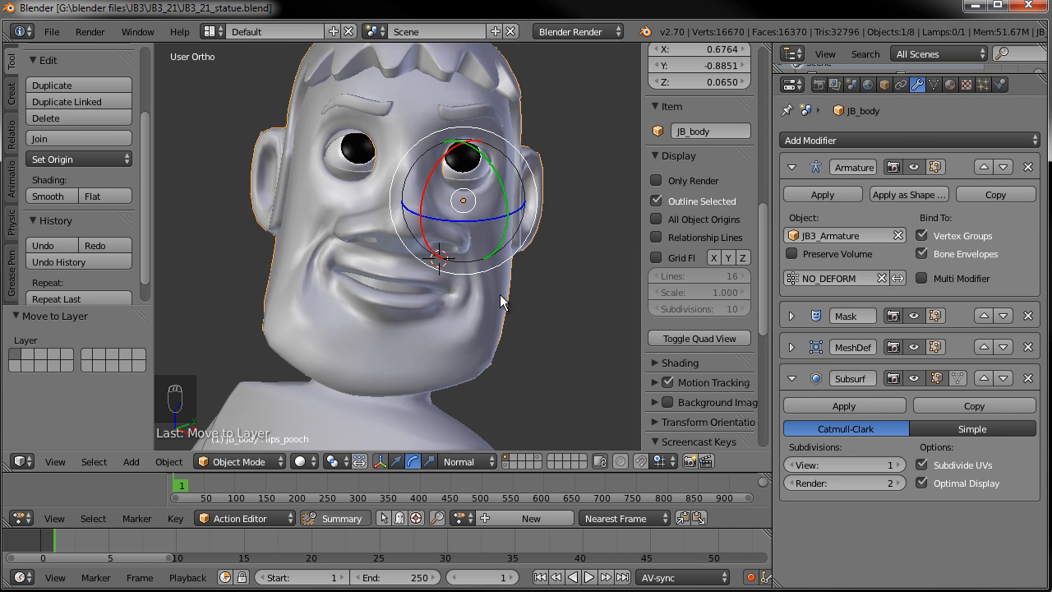
- Select JB_body and create a new shape key from the current mix of its facial shapes
{"action": "middle_click_drag", "start_coordinate": [567, 289], "coordinate": [500, 293]}
{"action": "key", "text": "a"}
{"action": "scroll", "coordinate": [470, 312], "scroll_direction": "down", "scroll_amount": 3}
{"action": "scroll", "coordinate": [498, 297], "scroll_direction": "down", "scroll_amount": 3}
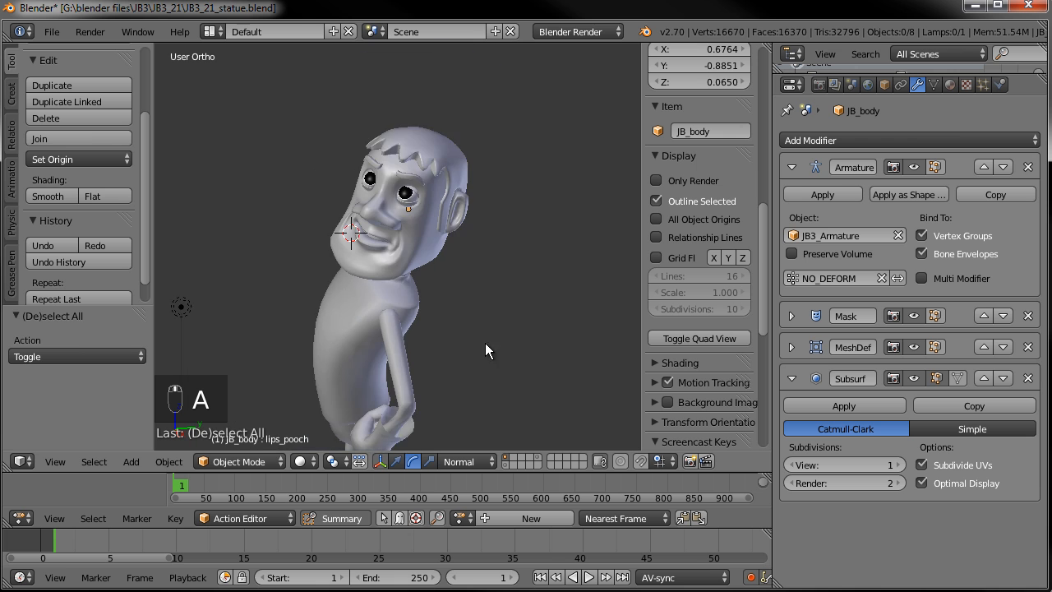
{"action": "middle_click_drag", "start_coordinate": [485, 342], "coordinate": [513, 204], "text": "shift"}
{"action": "scroll", "coordinate": [514, 205], "scroll_direction": "down", "scroll_amount": 2}
{"action": "middle_click_drag", "start_coordinate": [328, 275], "coordinate": [439, 263]}
{"action": "right_click", "coordinate": [409, 141]}
{"action": "scroll", "coordinate": [421, 214], "scroll_direction": "up", "scroll_amount": 6}
{"action": "middle_click_drag", "start_coordinate": [410, 143], "coordinate": [430, 301], "text": "shift"}
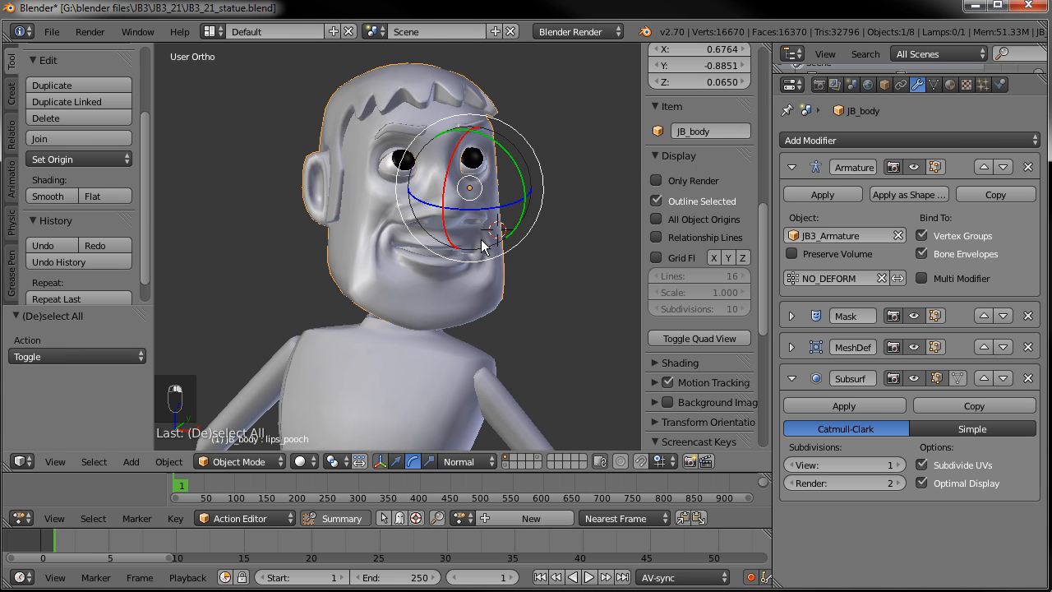
{"action": "middle_click_drag", "start_coordinate": [481, 241], "coordinate": [426, 213]}
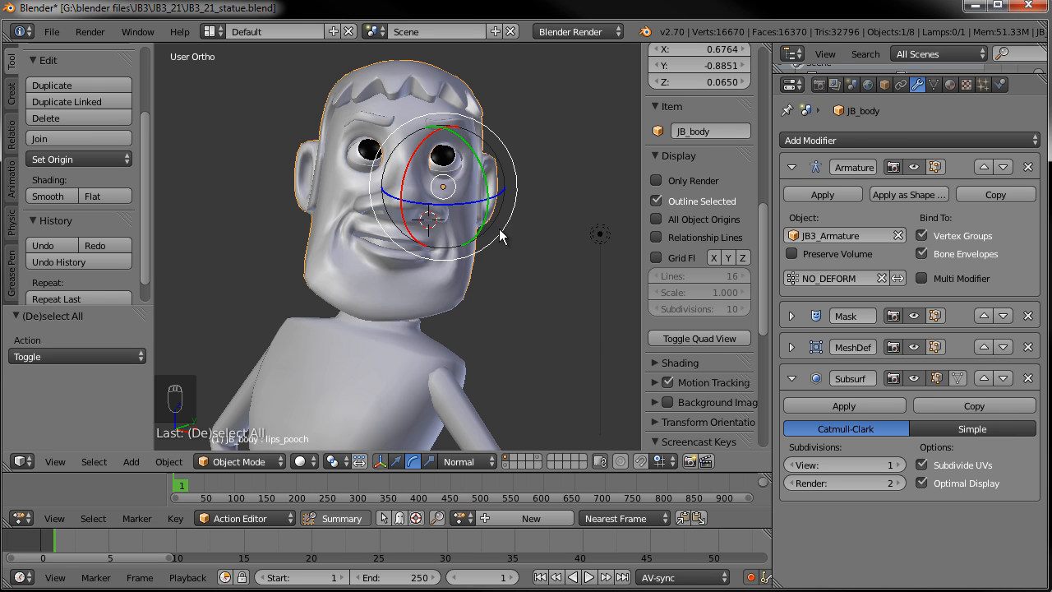
{"action": "left_click", "coordinate": [934, 86]}
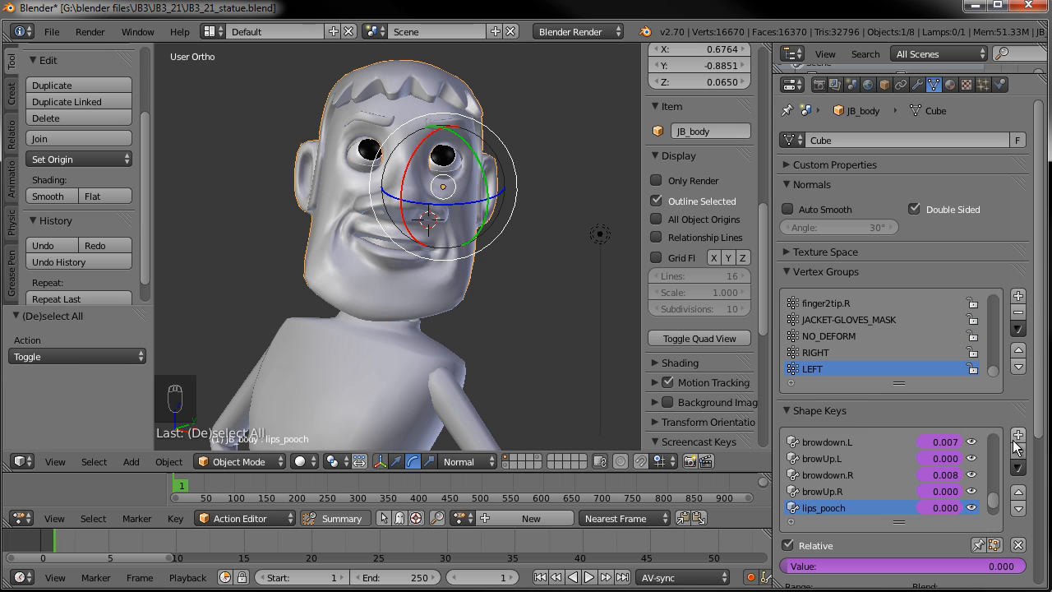
{"action": "left_click", "coordinate": [1019, 467]}
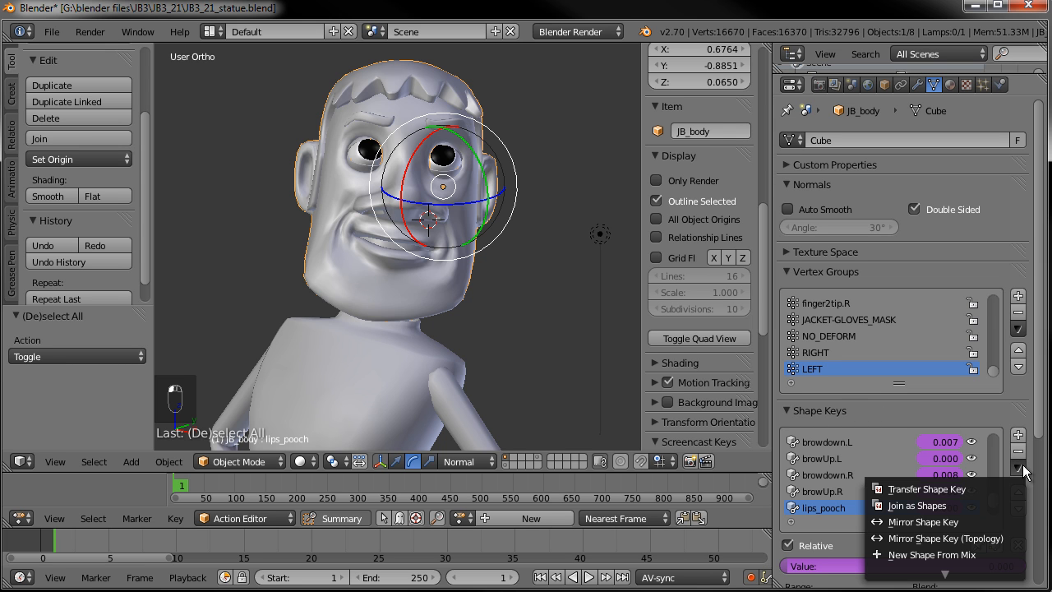
{"action": "left_click", "coordinate": [932, 555]}
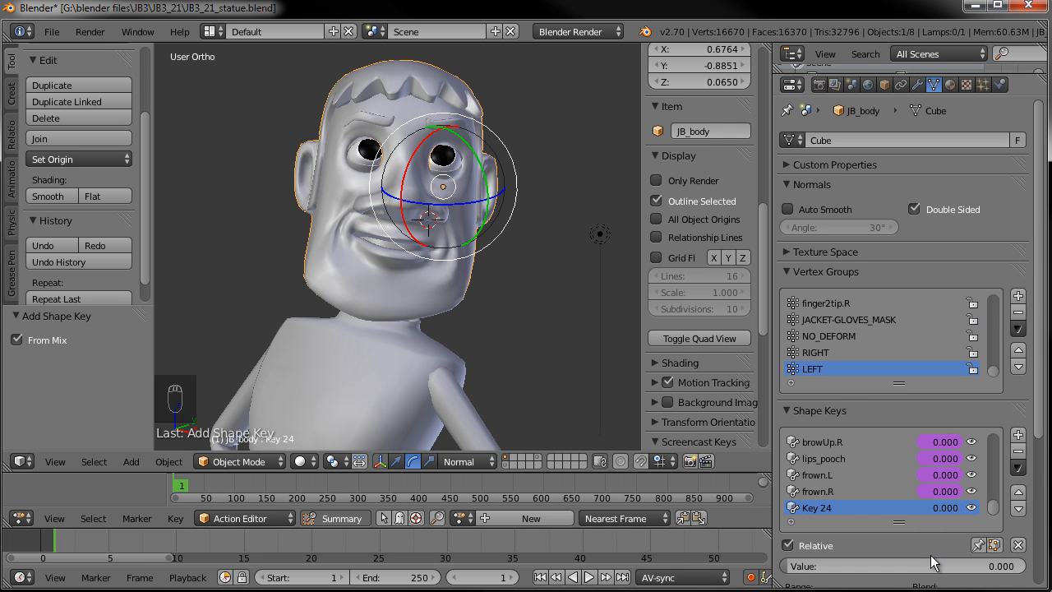
- Examine the values of JB_body's shape keys across the whole list
{"action": "scroll", "coordinate": [948, 448], "scroll_direction": "up", "scroll_amount": 4}
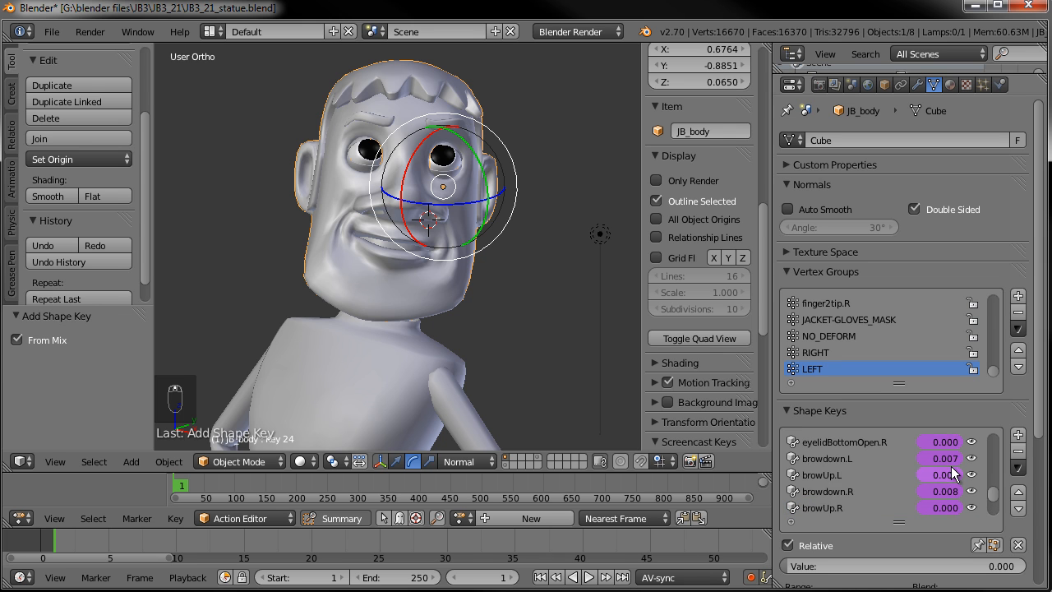
{"action": "scroll", "coordinate": [951, 466], "scroll_direction": "up", "scroll_amount": 4}
{"action": "scroll", "coordinate": [877, 478], "scroll_direction": "up", "scroll_amount": 5}
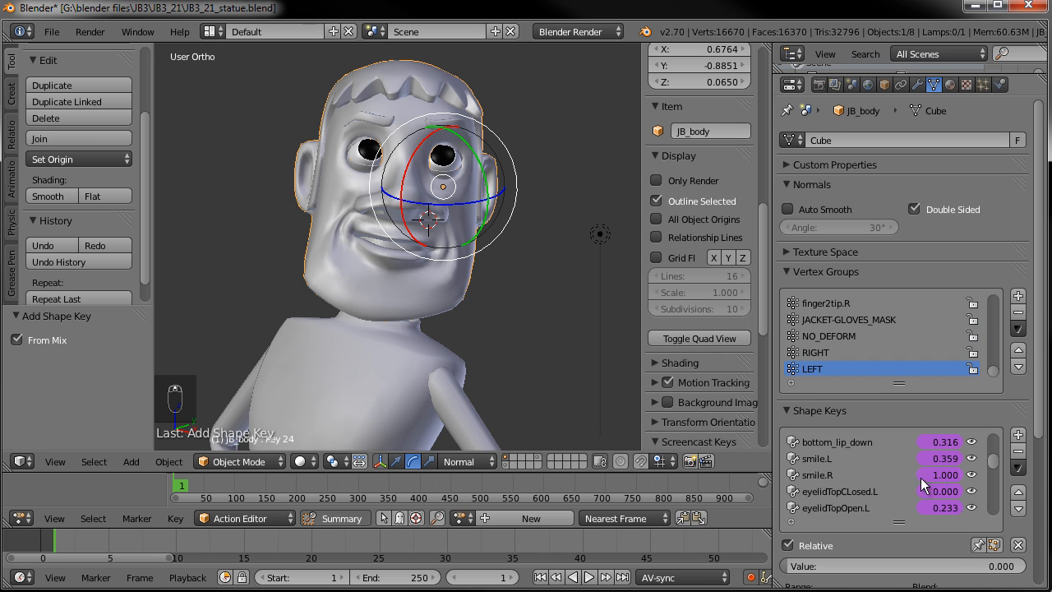
{"action": "scroll", "coordinate": [949, 459], "scroll_direction": "up", "scroll_amount": 5}
{"action": "scroll", "coordinate": [946, 471], "scroll_direction": "down", "scroll_amount": 3}
{"action": "scroll", "coordinate": [916, 464], "scroll_direction": "up", "scroll_amount": 3}
{"action": "scroll", "coordinate": [969, 459], "scroll_direction": "down", "scroll_amount": 4}
{"action": "left_click_drag", "start_coordinate": [997, 453], "coordinate": [904, 516]}
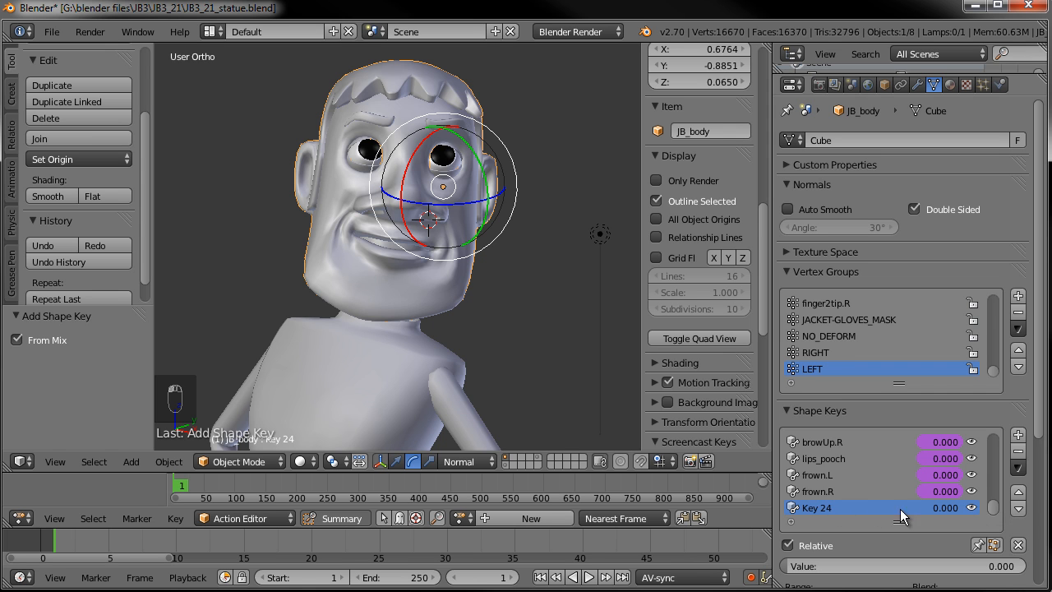
- Rename the new mixed shape key of JB_body as "final face"
{"action": "double_click", "coordinate": [826, 508]}
{"action": "type", "text": "final face"}
{"action": "key", "text": "Return"}
- Remove all of JB_body's shape keys one by one, starting with Basis and ending with final face
{"action": "scroll", "coordinate": [857, 465], "scroll_direction": "up", "scroll_amount": 10}
{"action": "scroll", "coordinate": [857, 464], "scroll_direction": "up", "scroll_amount": 2}
{"action": "left_click", "coordinate": [879, 442]}
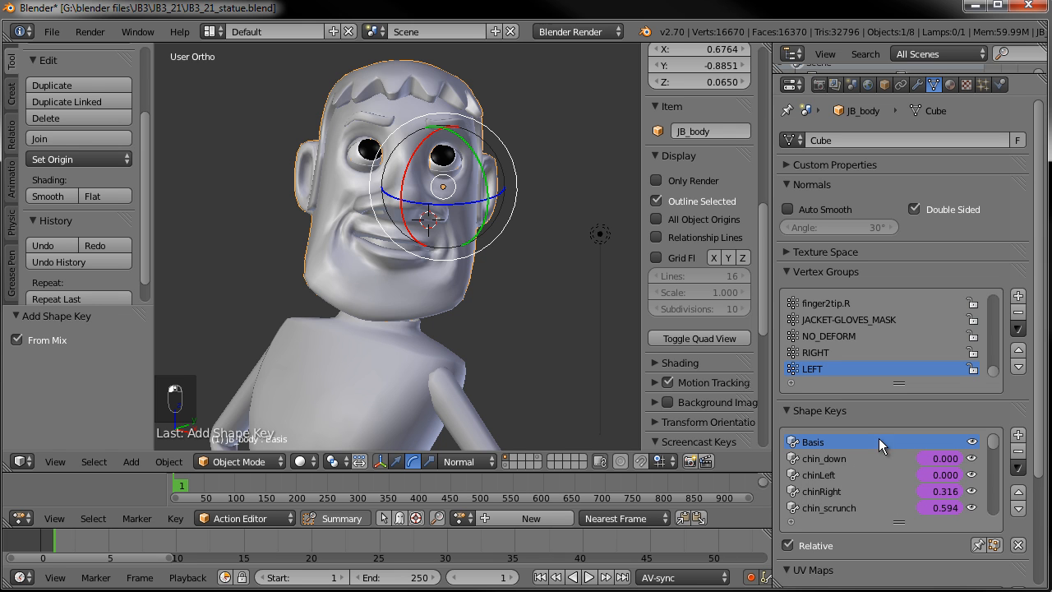
{"action": "left_click", "coordinate": [1019, 453]}
{"action": "left_click", "coordinate": [1020, 454]}
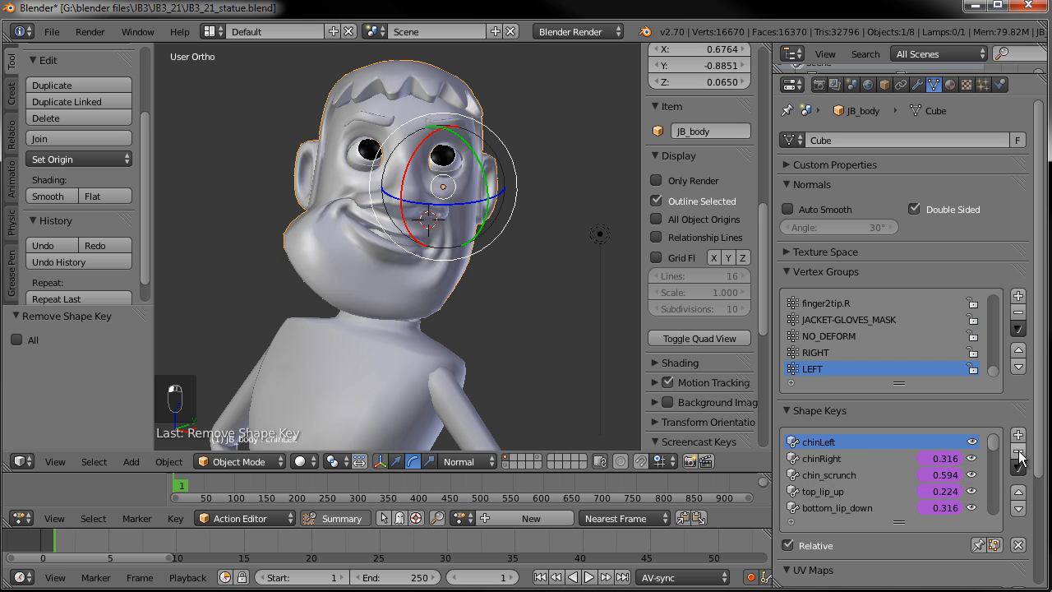
{"action": "left_click", "coordinate": [1020, 454]}
{"action": "left_click", "coordinate": [1020, 455]}
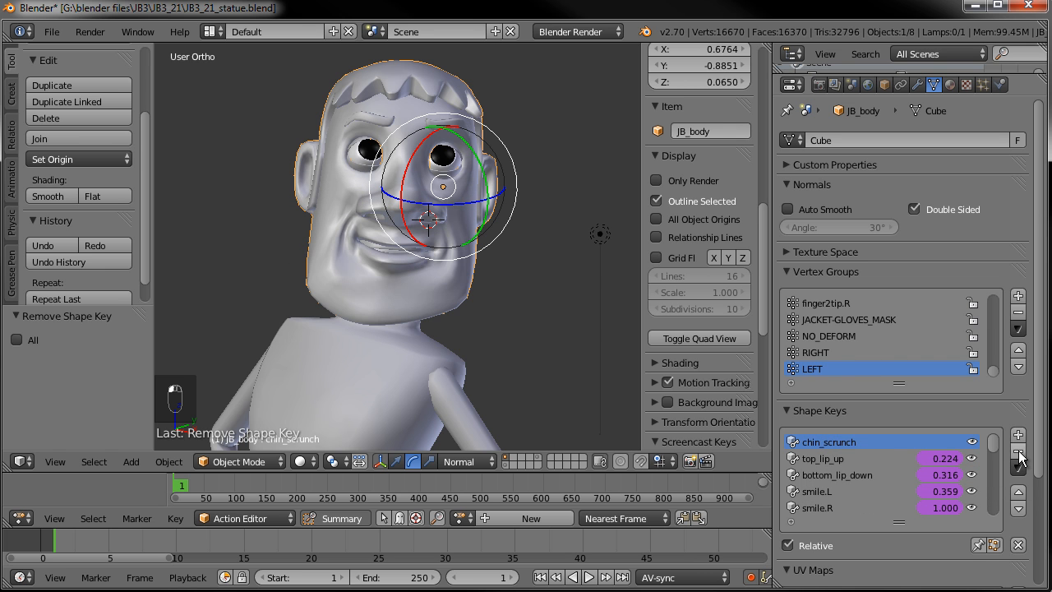
{"action": "left_click", "coordinate": [1020, 454]}
{"action": "left_click", "coordinate": [1020, 454]}
{"action": "left_click", "coordinate": [1020, 455]}
{"action": "left_click", "coordinate": [1020, 454]}
{"action": "left_click", "coordinate": [1020, 454]}
{"action": "left_click", "coordinate": [1020, 454]}
{"action": "left_click", "coordinate": [1020, 455]}
{"action": "left_click", "coordinate": [1020, 455]}
{"action": "left_click", "coordinate": [1020, 454]}
{"action": "left_click", "coordinate": [1020, 454]}
{"action": "left_click", "coordinate": [1020, 455]}
{"action": "left_click", "coordinate": [1019, 454]}
{"action": "left_click", "coordinate": [1019, 454]}
{"action": "left_click", "coordinate": [1020, 455]}
{"action": "left_click", "coordinate": [1020, 455]}
{"action": "left_click", "coordinate": [1020, 454]}
{"action": "left_click", "coordinate": [1019, 455]}
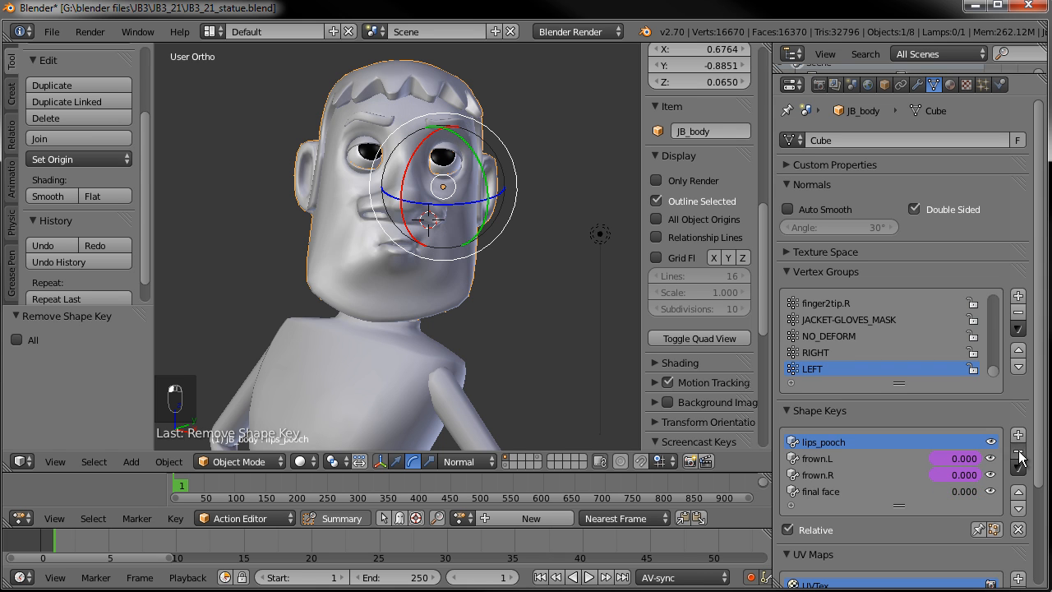
{"action": "left_click", "coordinate": [1020, 454]}
{"action": "left_click", "coordinate": [1020, 455]}
{"action": "left_click", "coordinate": [1020, 454]}
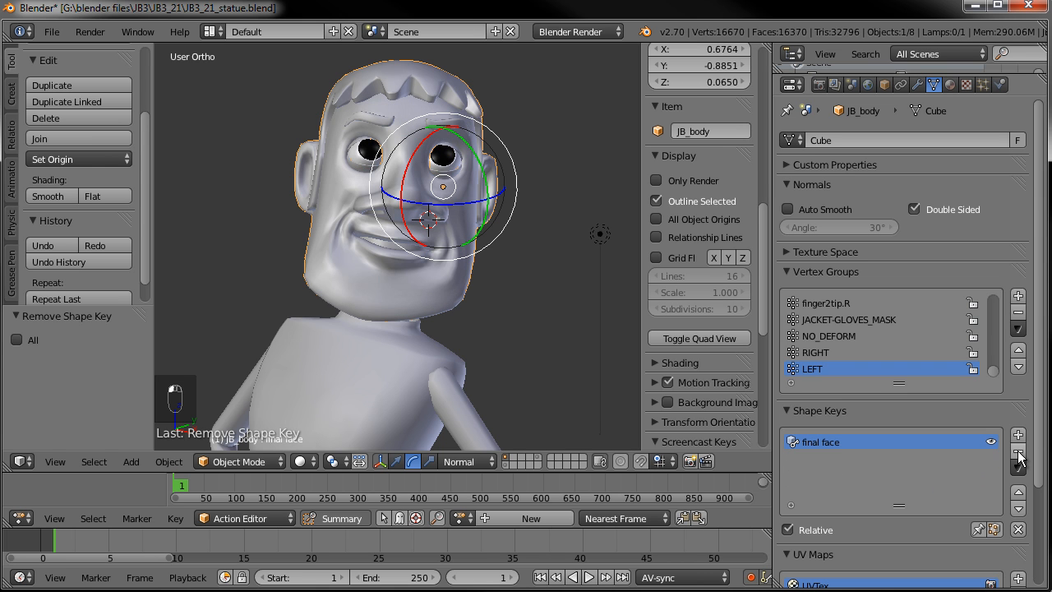
{"action": "left_click", "coordinate": [1020, 455]}
- Reselect JB_body and apply its Armature modifier
{"action": "scroll", "coordinate": [493, 268], "scroll_direction": "down", "scroll_amount": 3}
{"action": "key", "text": "a"}
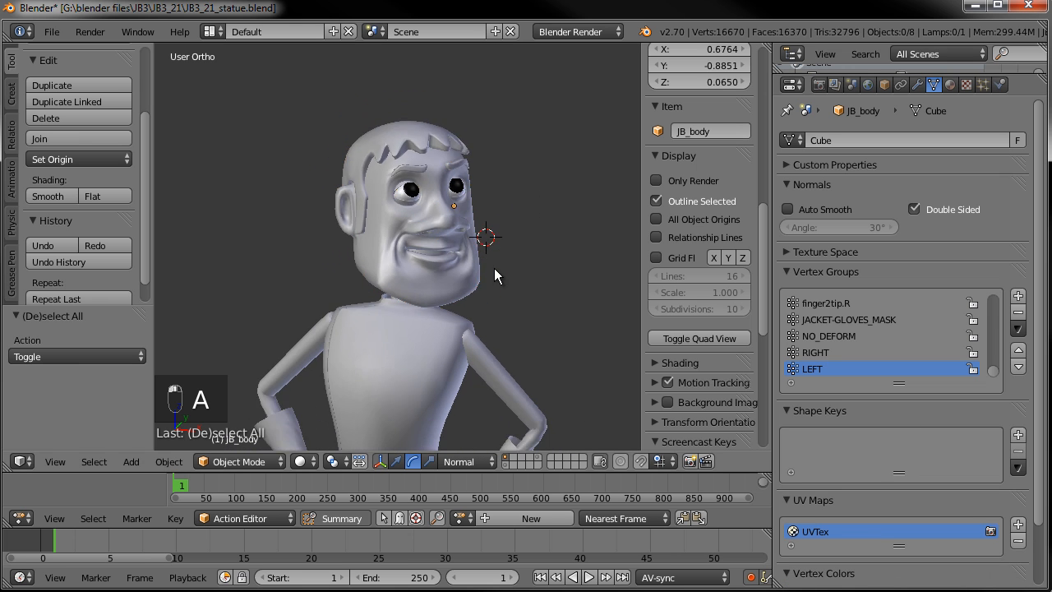
{"action": "scroll", "coordinate": [494, 222], "scroll_direction": "down", "scroll_amount": 2}
{"action": "middle_click_drag", "start_coordinate": [495, 173], "coordinate": [397, 212]}
{"action": "right_click", "coordinate": [397, 212]}
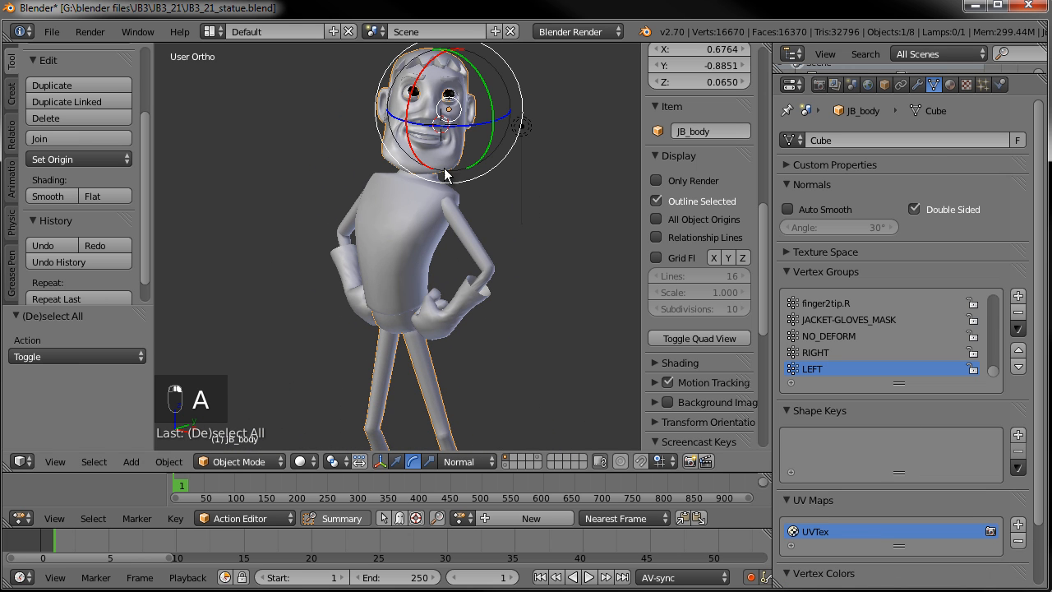
{"action": "left_click", "coordinate": [919, 84]}
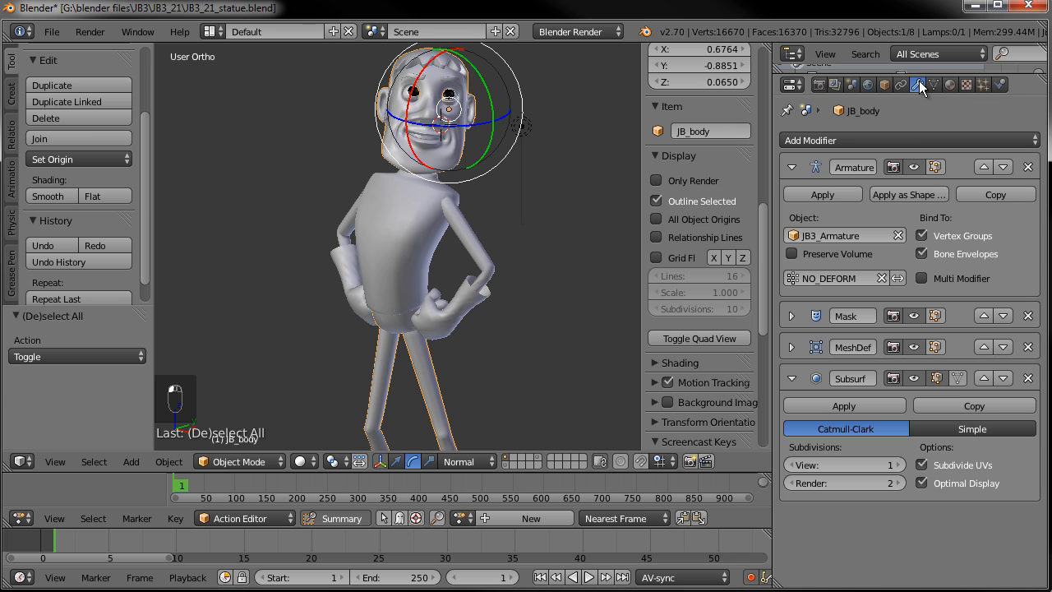
{"action": "left_click", "coordinate": [821, 194]}
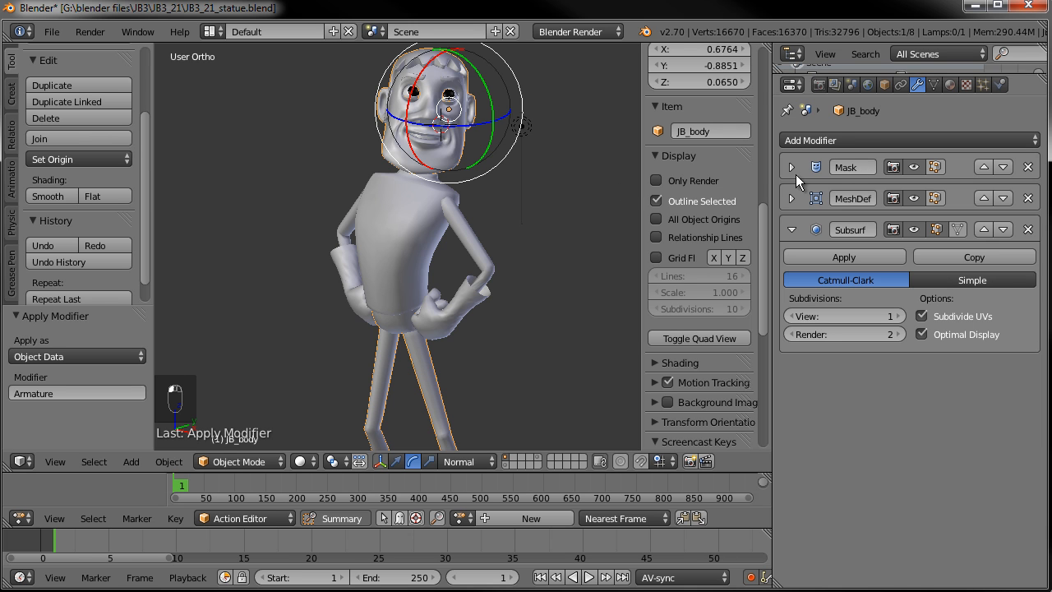
- Widen the modifier settings area, check the Mask modifier's effect on JB_body in wireframe, and apply the modifier
{"action": "left_click_drag", "start_coordinate": [769, 169], "coordinate": [738, 168]}
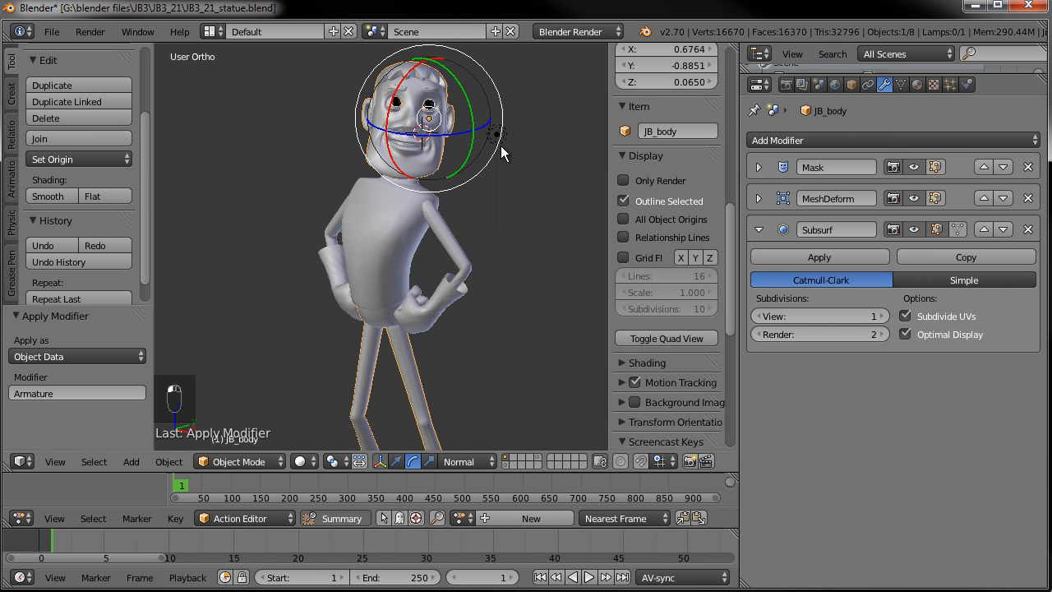
{"action": "left_click", "coordinate": [759, 166]}
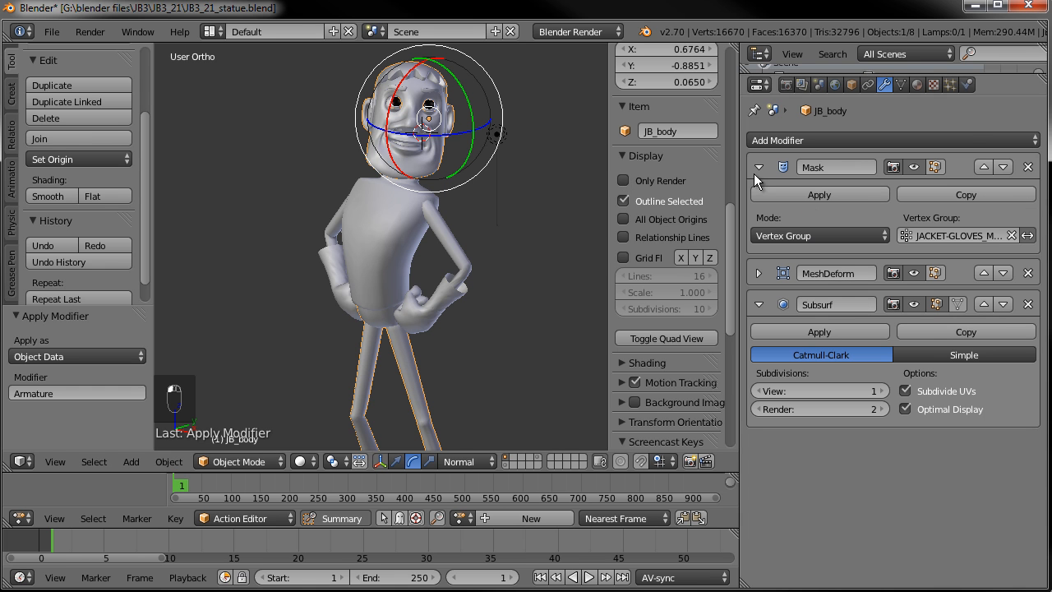
{"action": "key", "text": "z"}
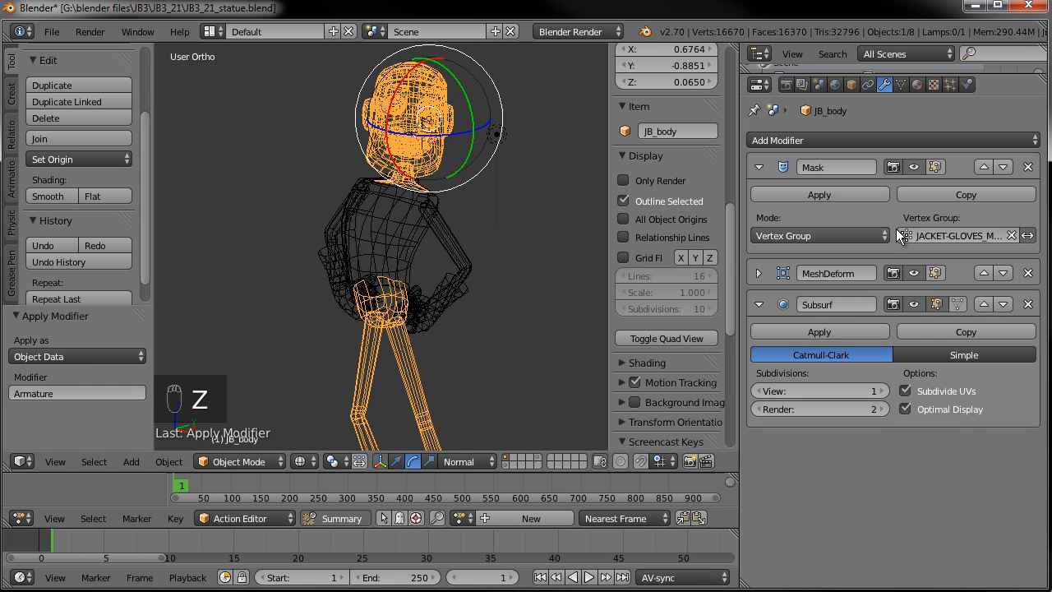
{"action": "left_click", "coordinate": [911, 168]}
{"action": "middle_click_drag", "start_coordinate": [526, 218], "coordinate": [444, 217]}
{"action": "left_click", "coordinate": [912, 167]}
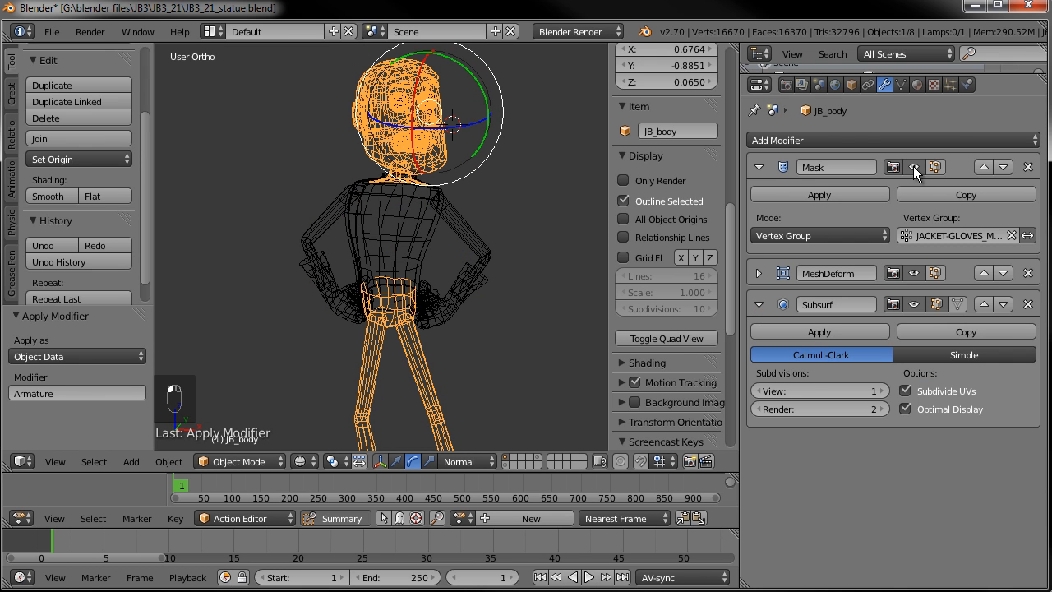
{"action": "left_click", "coordinate": [818, 195]}
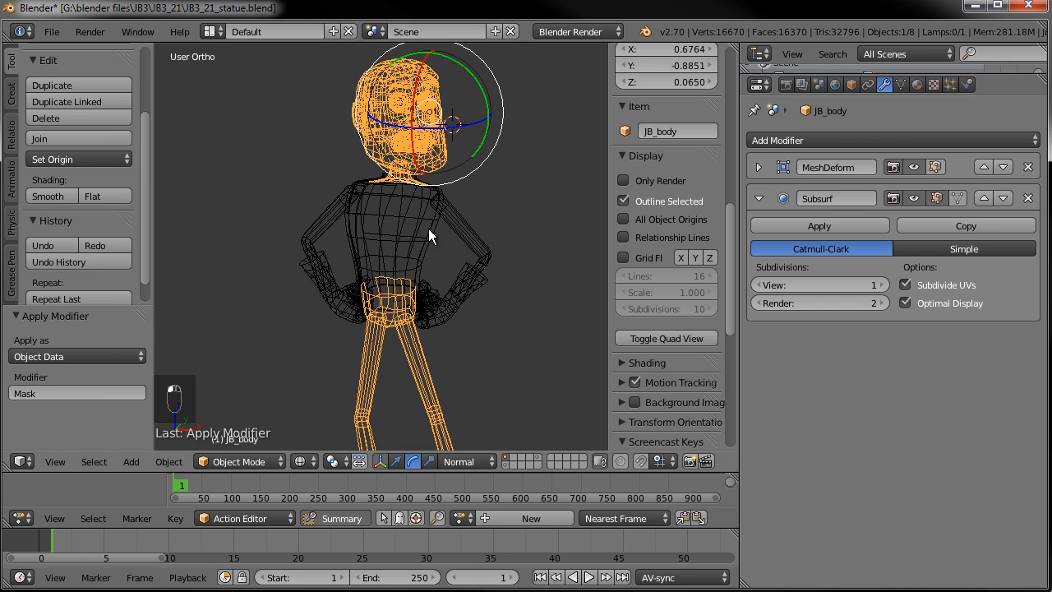
- Try removing JB_body's MeshDeform modifier and undo the removal
{"action": "middle_click_drag", "start_coordinate": [463, 253], "coordinate": [436, 222]}
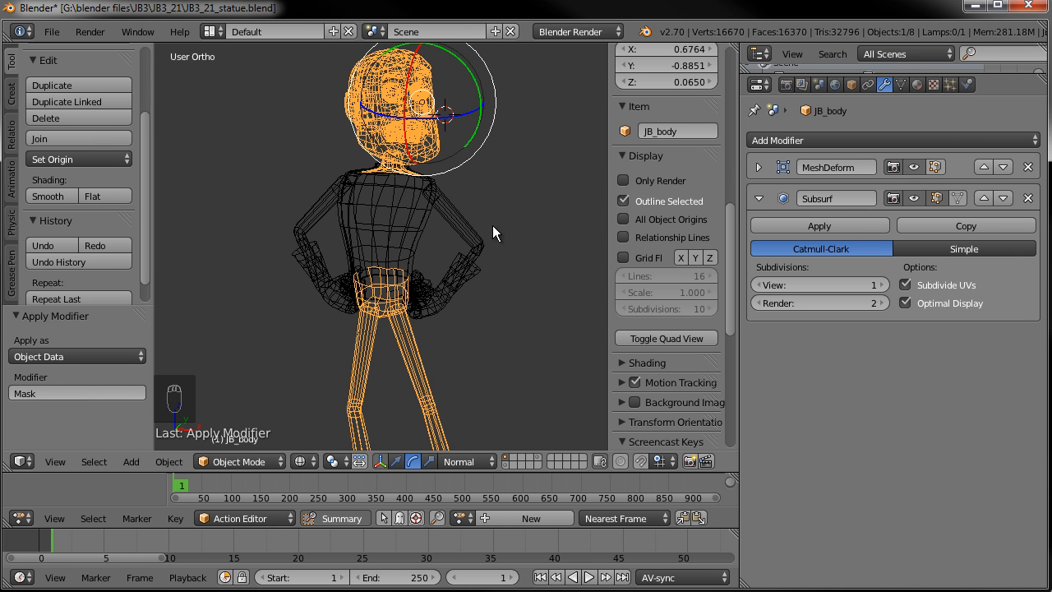
{"action": "middle_click_drag", "start_coordinate": [416, 216], "coordinate": [635, 182]}
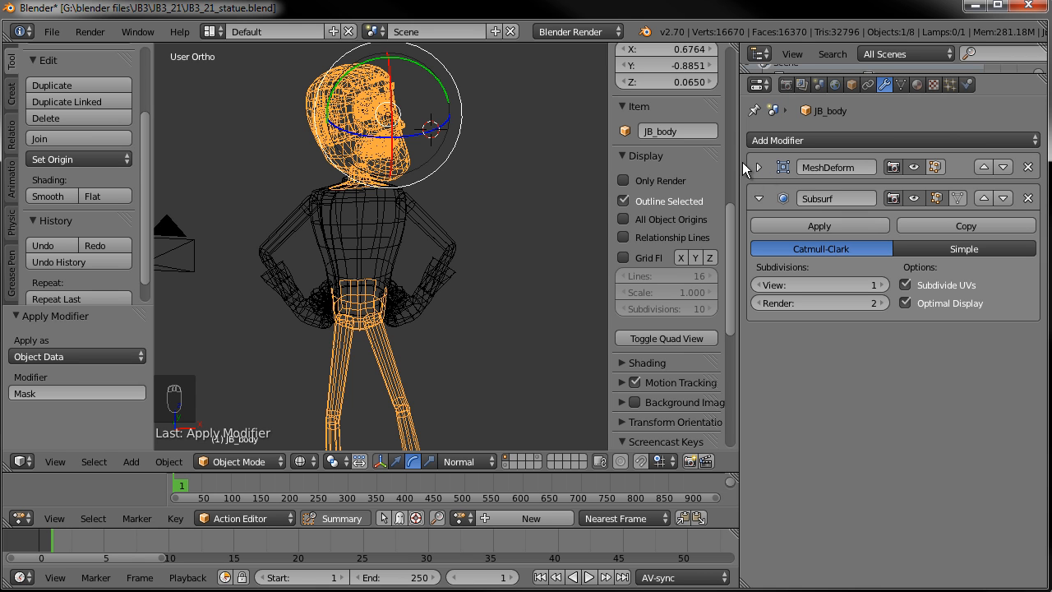
{"action": "left_click", "coordinate": [1028, 168]}
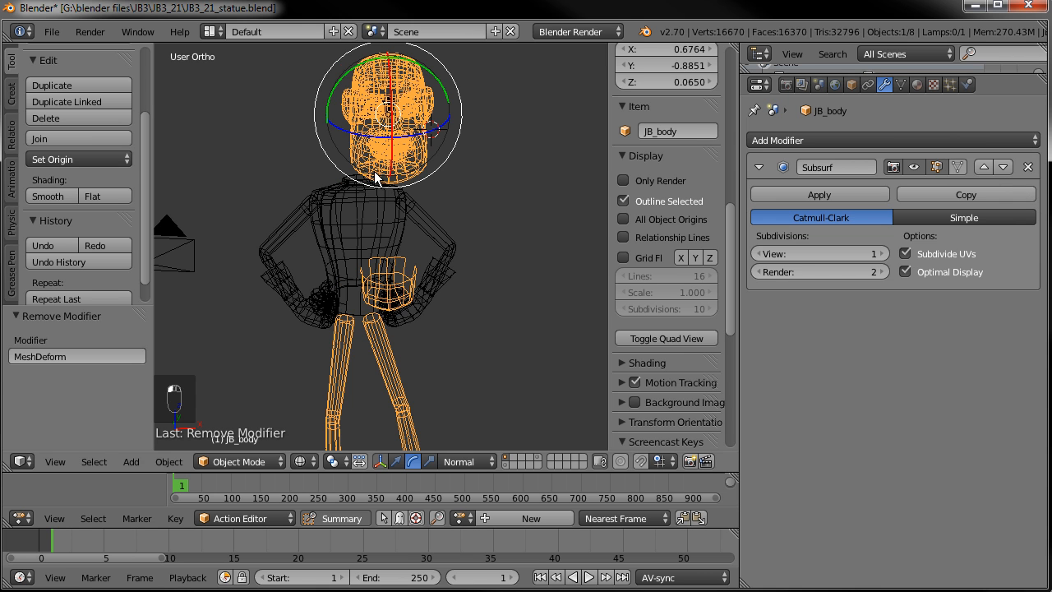
{"action": "key", "text": "ctrl+z"}
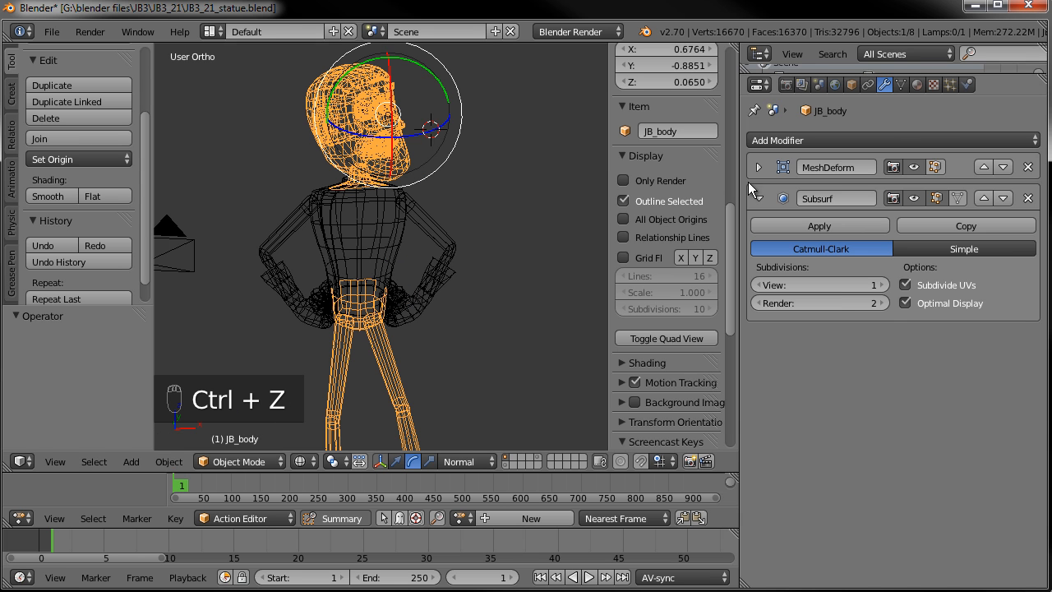
- Apply JB_body's MeshDeform modifier, deselect everything and return the viewport to solid shading
{"action": "left_click", "coordinate": [758, 166]}
{"action": "left_click", "coordinate": [794, 194]}
{"action": "mouse_move", "coordinate": [496, 190]}
{"action": "middle_mouse_down"}
{"action": "mouse_move", "coordinate": [409, 203]}
{"action": "mouse_move", "coordinate": [436, 236]}
{"action": "middle_mouse_up"}
{"action": "key", "text": "a"}
{"action": "scroll", "coordinate": [410, 208], "scroll_direction": "down", "scroll_amount": 4}
{"action": "key", "text": "z"}
{"action": "mouse_move", "coordinate": [465, 283]}
{"action": "middle_mouse_down", "text": "shift"}
{"action": "mouse_move", "coordinate": [473, 207]}
{"action": "mouse_move", "coordinate": [438, 240]}
{"action": "middle_mouse_up", "text": "shift"}
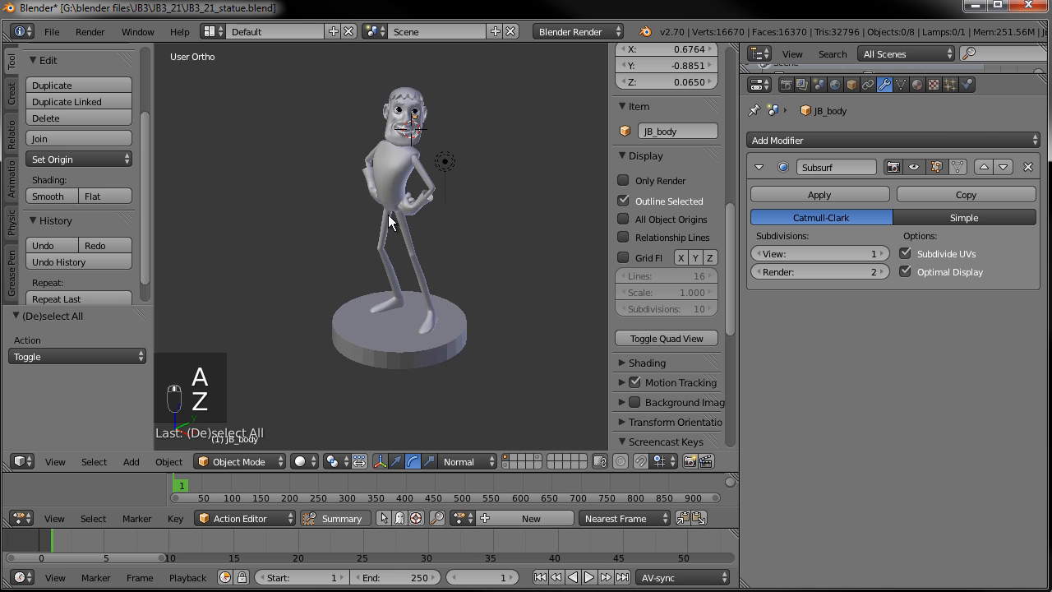
- Try moving JB_body away from the jacket and eyes, and cancel the move
{"action": "scroll", "coordinate": [406, 225], "scroll_direction": "up", "scroll_amount": 5}
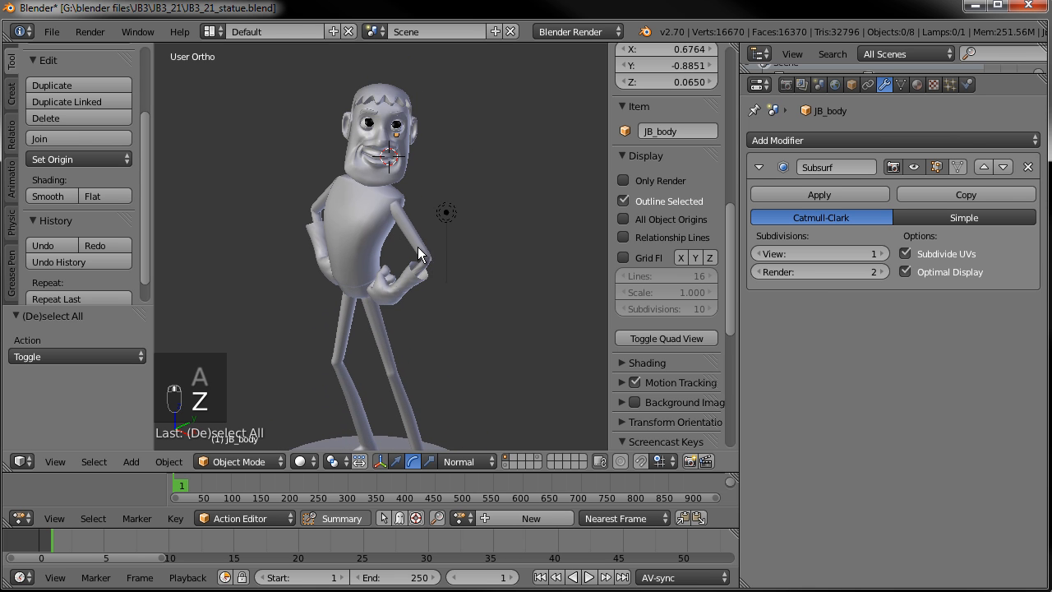
{"action": "right_click", "coordinate": [383, 130]}
{"action": "key", "text": "g"}
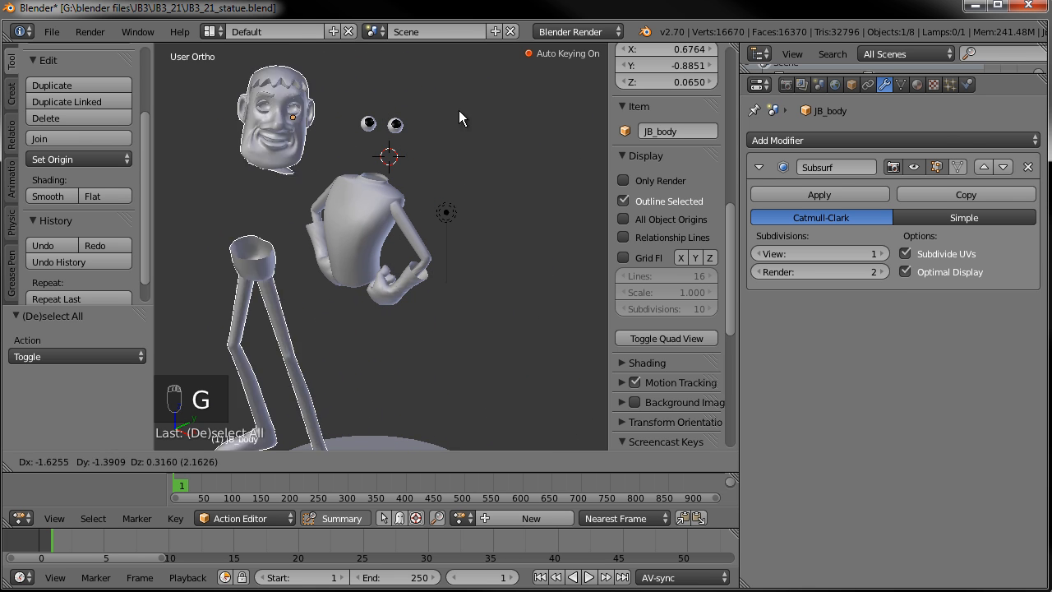
{"action": "right_click", "coordinate": [310, 149]}
- Select JB_jacket, test-move it without keeping the move, and apply its Mask and Armature modifiers
{"action": "middle_click_drag", "start_coordinate": [308, 148], "coordinate": [379, 251]}
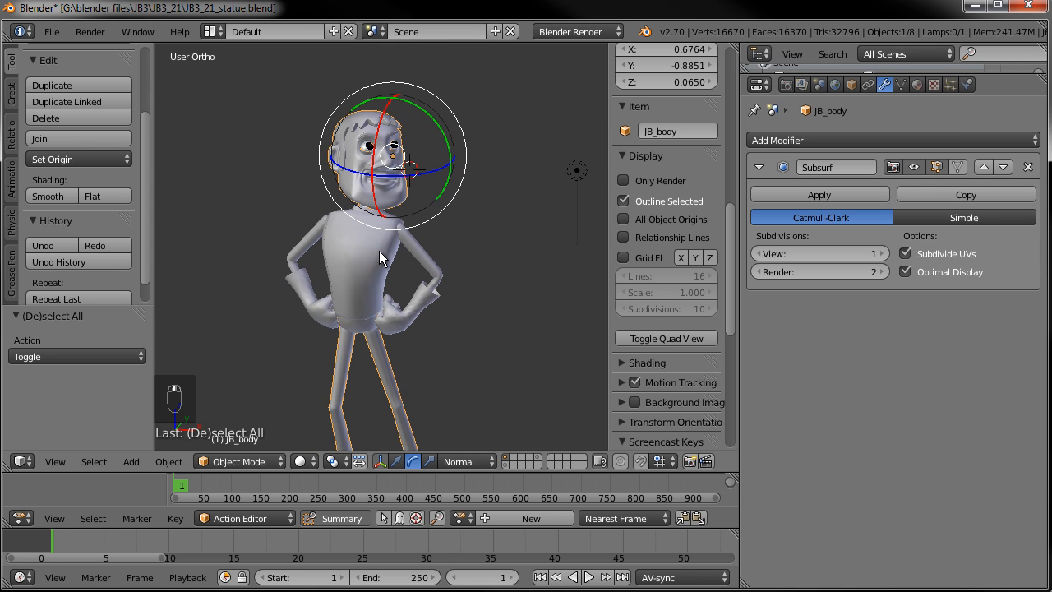
{"action": "right_click", "coordinate": [374, 246]}
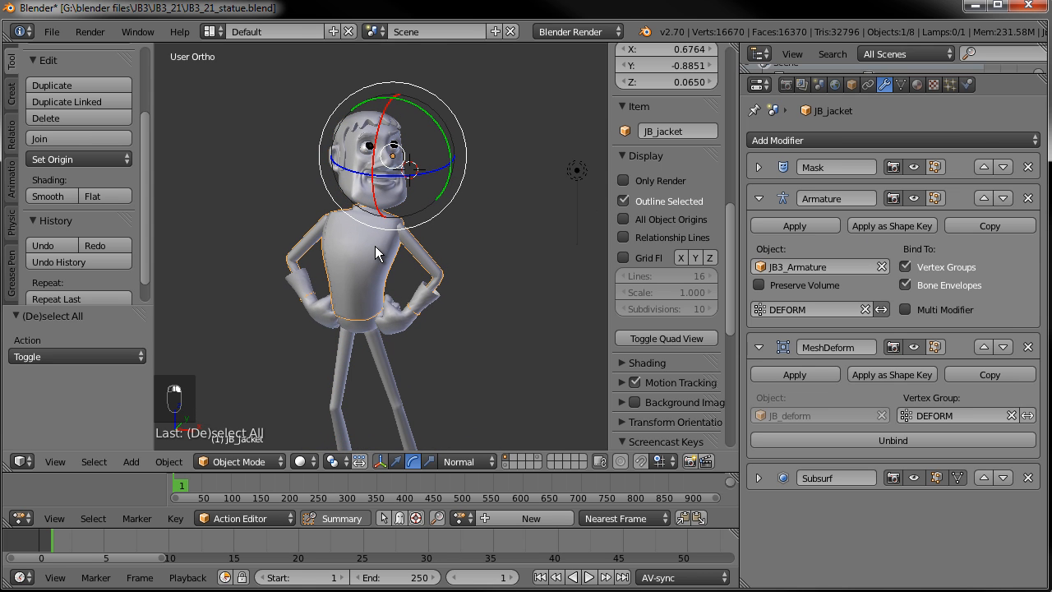
{"action": "left_click", "coordinate": [757, 168]}
{"action": "key", "text": "g"}
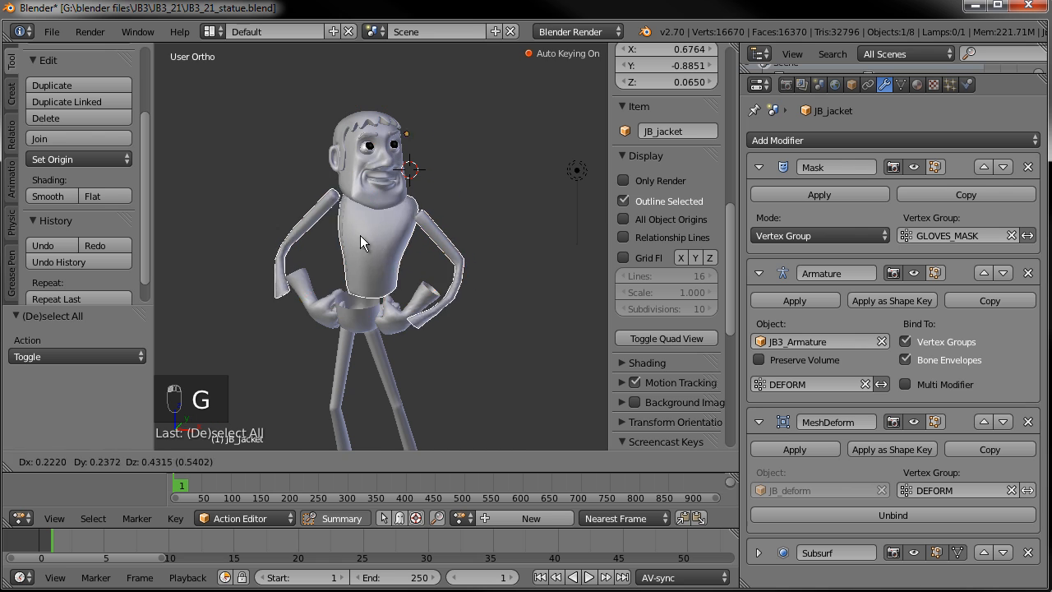
{"action": "right_click", "coordinate": [356, 246]}
{"action": "left_click", "coordinate": [801, 191]}
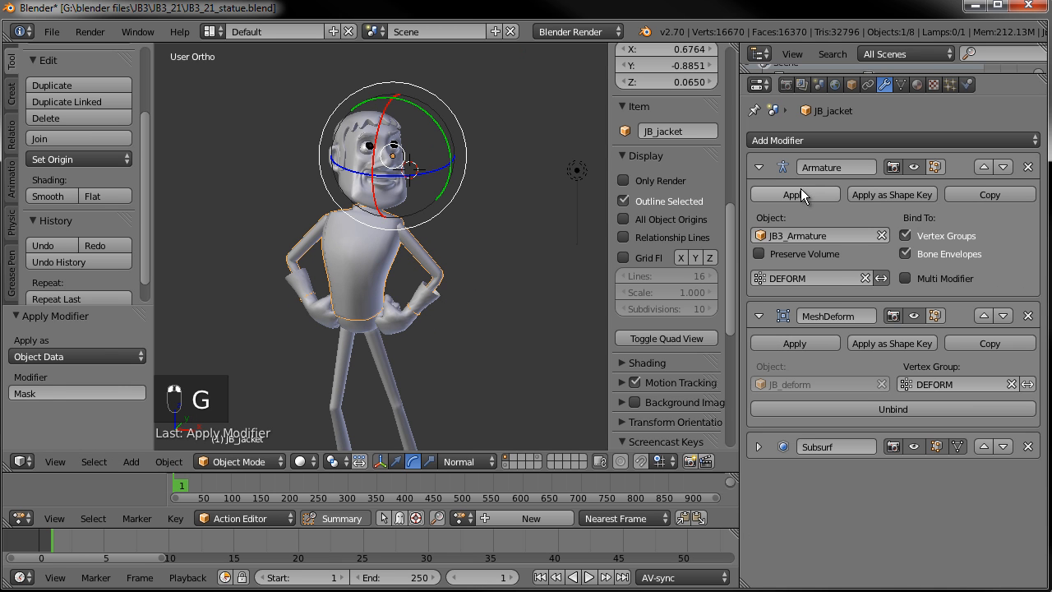
{"action": "left_click", "coordinate": [791, 189]}
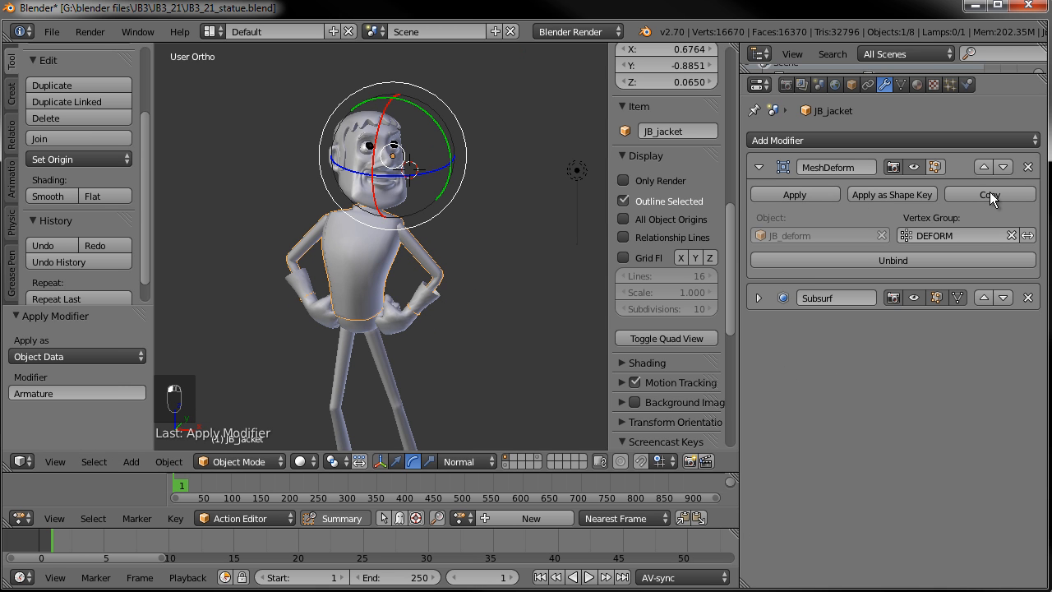
- Apply JB_jacket's MeshDeform modifier, then test-move the jacket and cancel the move
{"action": "left_click", "coordinate": [818, 191]}
{"action": "key", "text": "g"}
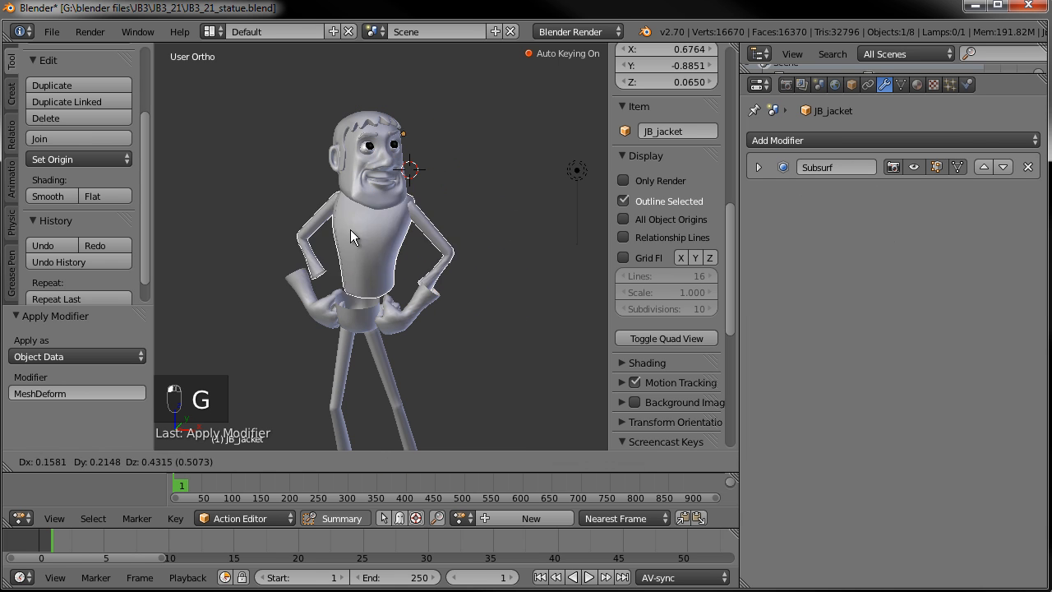
{"action": "right_click", "coordinate": [366, 213]}
- Add a Solidify modifier to JB_gloves and place it above the Subsurf modifier in the stack
{"action": "right_click", "coordinate": [398, 328]}
{"action": "scroll", "coordinate": [443, 213], "scroll_direction": "up", "scroll_amount": 8}
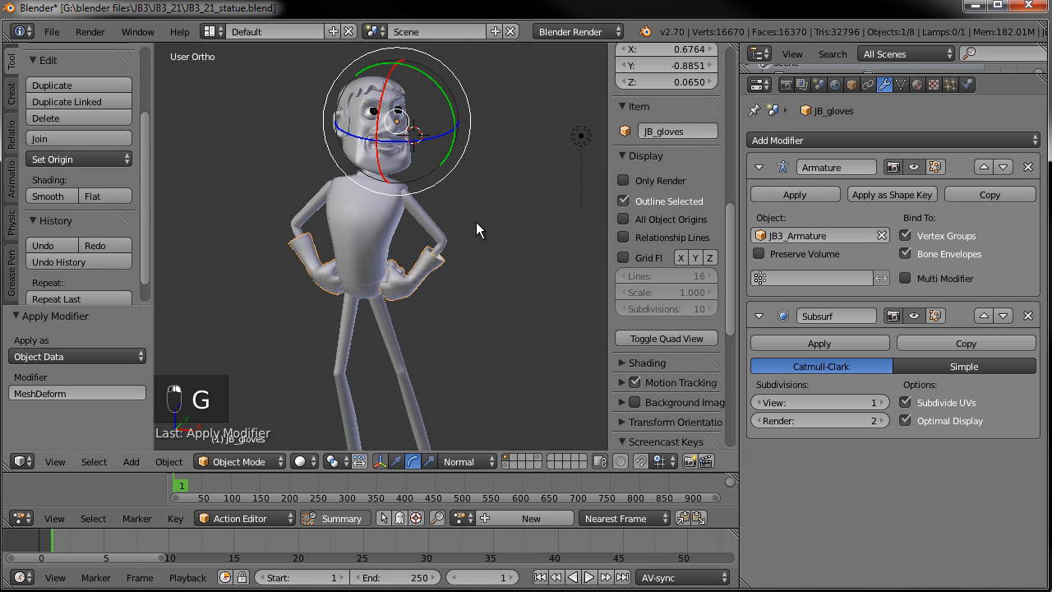
{"action": "scroll", "coordinate": [394, 248], "scroll_direction": "up", "scroll_amount": 5}
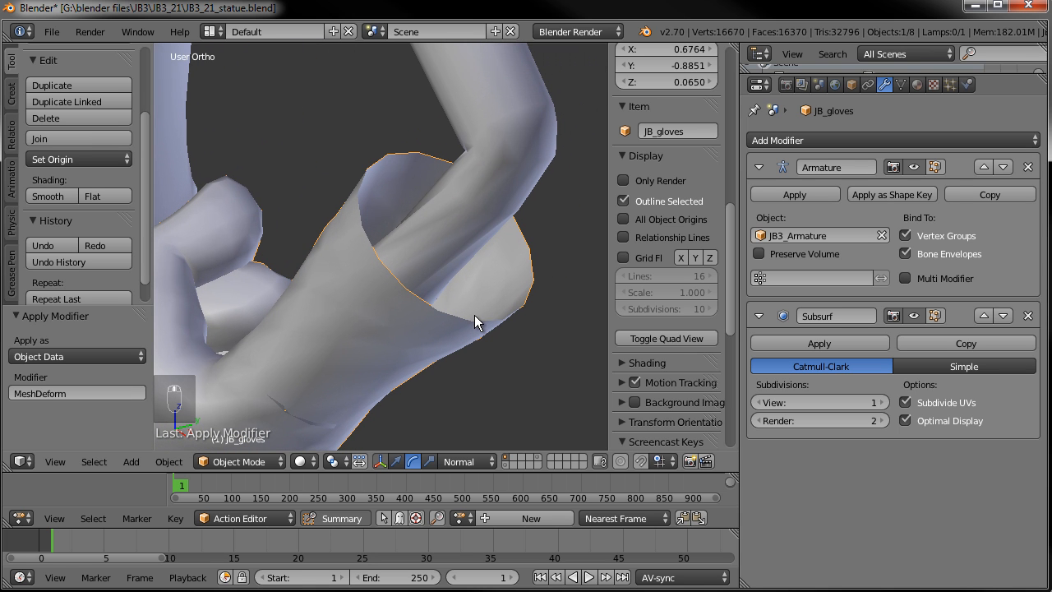
{"action": "left_click", "coordinate": [824, 141]}
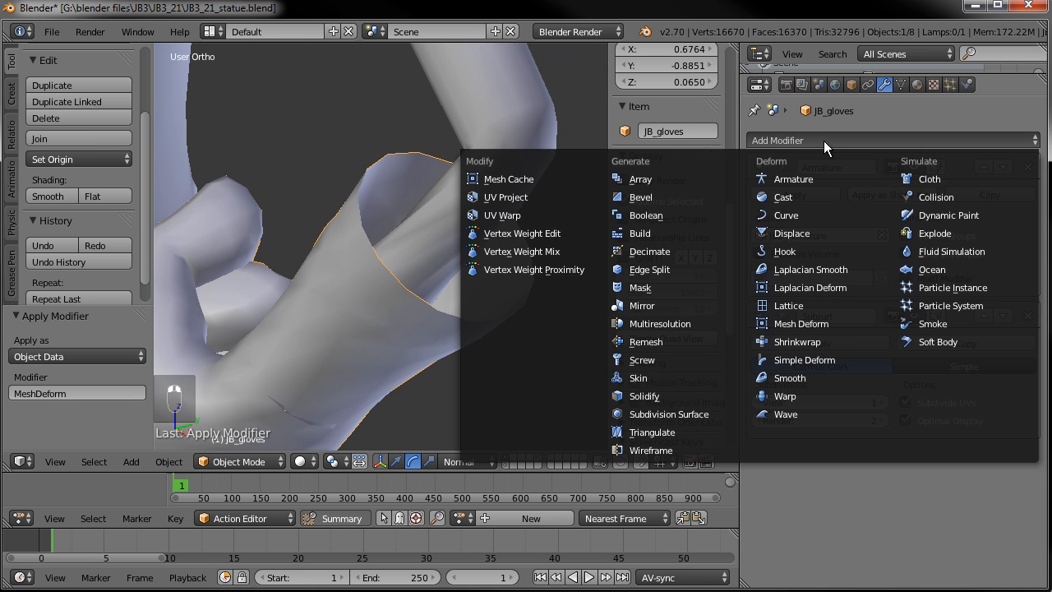
{"action": "left_click", "coordinate": [650, 396]}
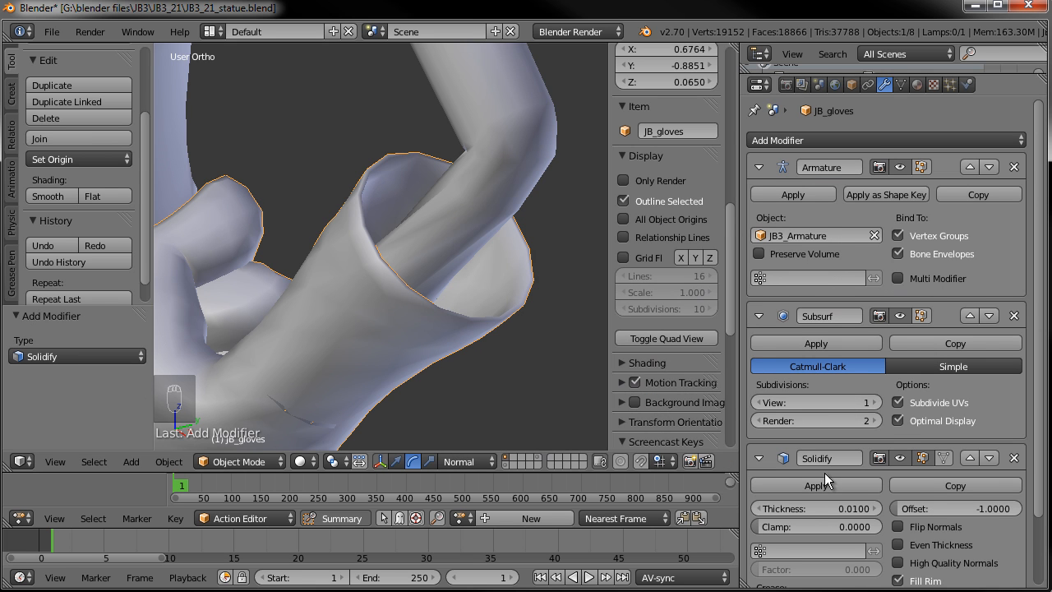
{"action": "scroll", "coordinate": [824, 472], "scroll_direction": "down", "scroll_amount": 1}
{"action": "left_click", "coordinate": [969, 424]}
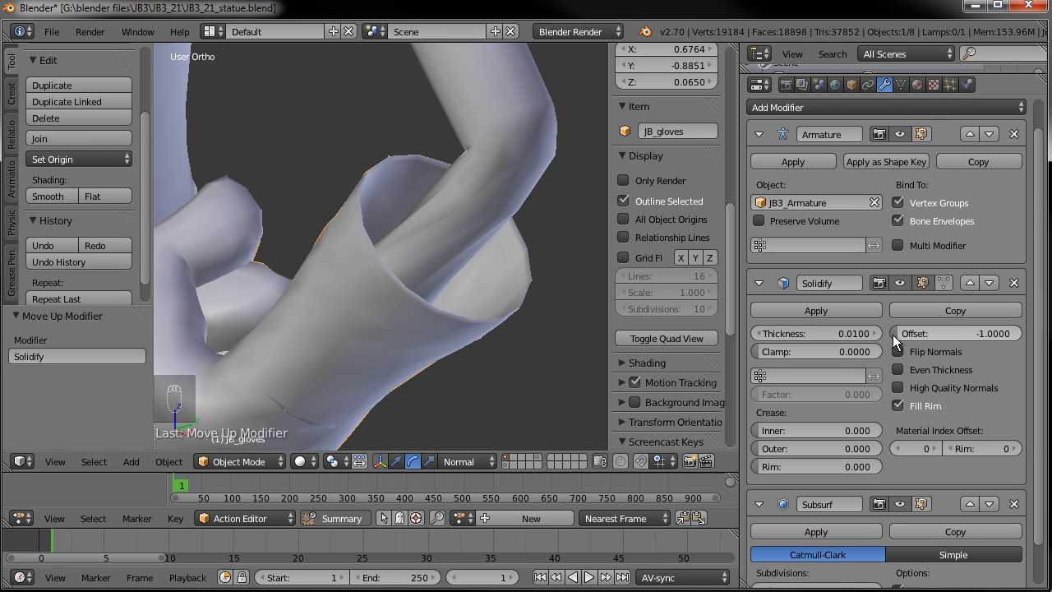
- Set the gloves' Solidify thickness to about 0.1892 and apply the Armature and Solidify modifiers
{"action": "left_click_drag", "start_coordinate": [773, 336], "coordinate": [837, 336]}
{"action": "middle_click_drag", "start_coordinate": [331, 296], "coordinate": [362, 209]}
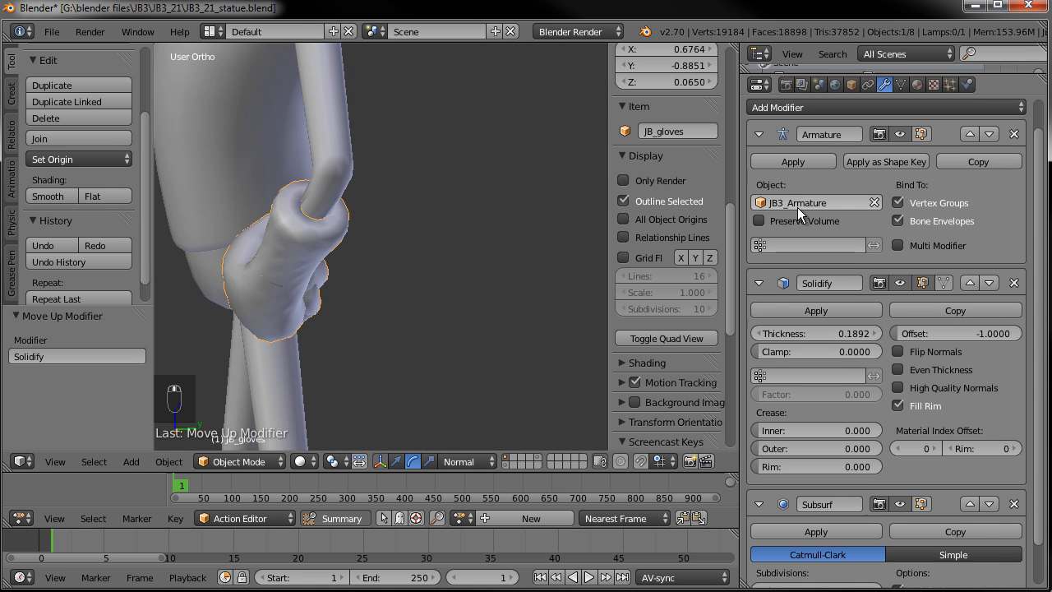
{"action": "scroll", "coordinate": [798, 207], "scroll_direction": "up", "scroll_amount": 1}
{"action": "left_click", "coordinate": [793, 195]}
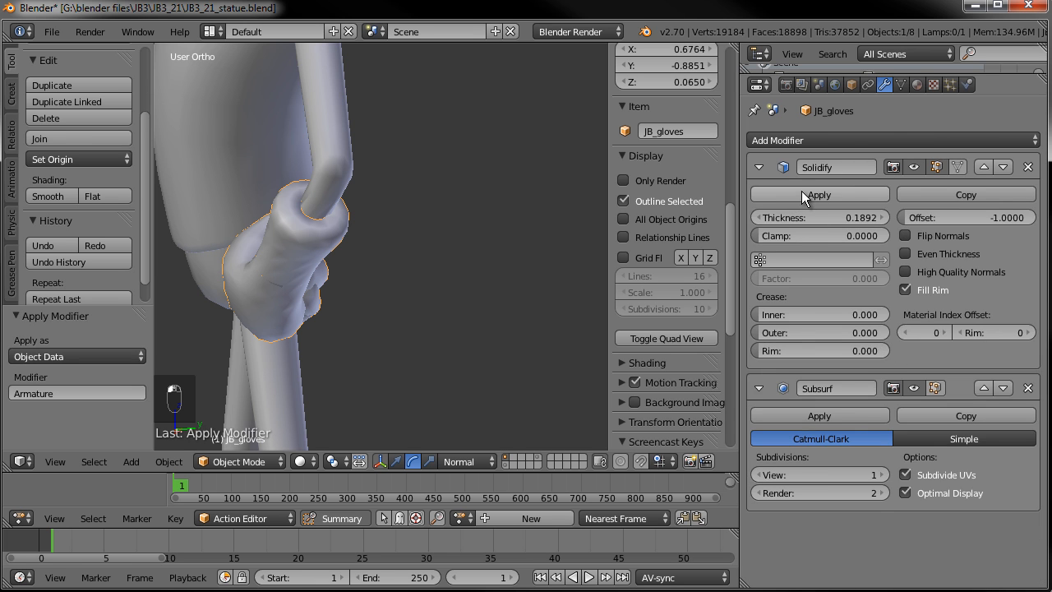
{"action": "left_click", "coordinate": [802, 195]}
- In Edit Mode on JB_gloves, add an edge loop around the outside of one cuff near its rim
{"action": "middle_click_drag", "start_coordinate": [269, 304], "coordinate": [383, 301]}
{"action": "key", "text": "Tab"}
{"action": "scroll", "coordinate": [329, 299], "scroll_direction": "up", "scroll_amount": 3}
{"action": "key", "text": "a"}
{"action": "key", "text": "a"}
{"action": "key", "text": "ctrl+r"}
{"action": "left_click", "coordinate": [294, 223]}
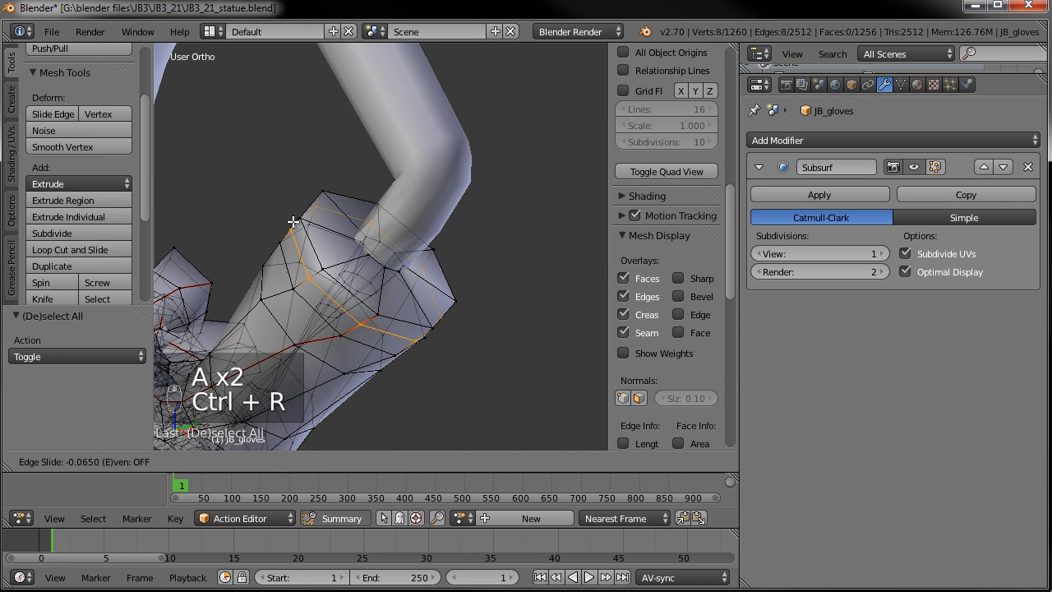
{"action": "left_click", "coordinate": [329, 222]}
- Add an edge loop inside the same cuff opening and move the cuff's inner faces deeper into the glove
{"action": "key", "text": "ctrl+r"}
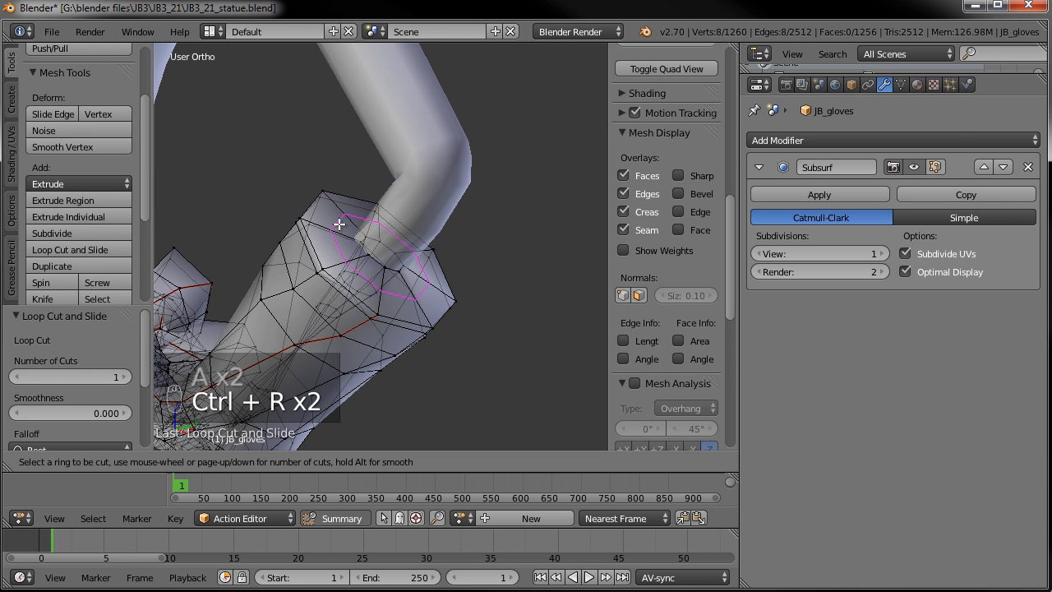
{"action": "left_click", "coordinate": [340, 222]}
{"action": "left_click", "coordinate": [375, 262]}
{"action": "right_click", "coordinate": [376, 263], "text": "alt+shift"}
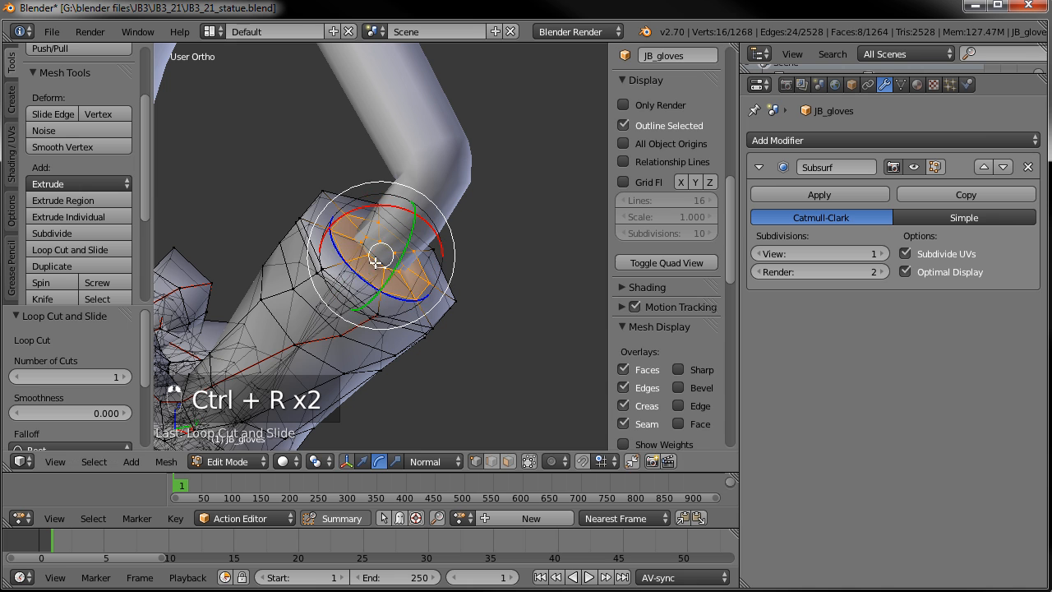
{"action": "key", "text": "g"}
{"action": "left_click", "coordinate": [431, 252]}
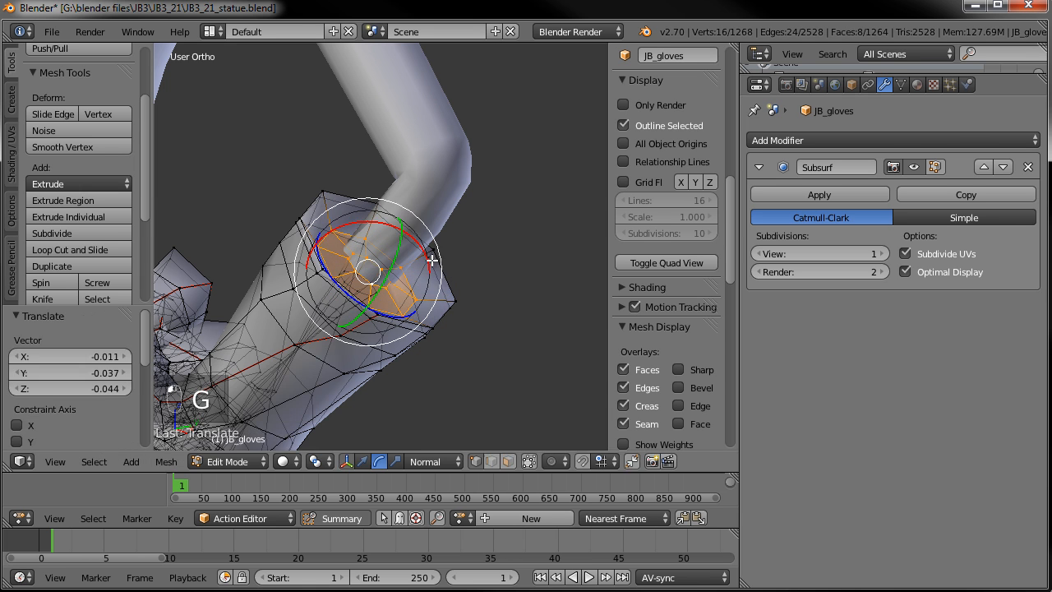
- Readjust the position of the selected inner cuff faces and return to Object Mode
{"action": "key", "text": "Tab"}
{"action": "scroll", "coordinate": [404, 282], "scroll_direction": "up", "scroll_amount": 5}
{"action": "middle_click_drag", "start_coordinate": [327, 271], "coordinate": [538, 328], "text": "shift"}
{"action": "key", "text": "Tab"}
{"action": "key", "text": "g"}
{"action": "left_click", "coordinate": [397, 303]}
{"action": "key", "text": "Tab"}
- Add edge loops around the outside rim and inside the opening of the other glove's cuff
{"action": "scroll", "coordinate": [395, 296], "scroll_direction": "down", "scroll_amount": 4}
{"action": "middle_click_drag", "start_coordinate": [304, 312], "coordinate": [454, 260], "text": "shift"}
{"action": "scroll", "coordinate": [377, 264], "scroll_direction": "up", "scroll_amount": 5}
{"action": "key", "text": "Tab"}
{"action": "key", "text": "ctrl+r"}
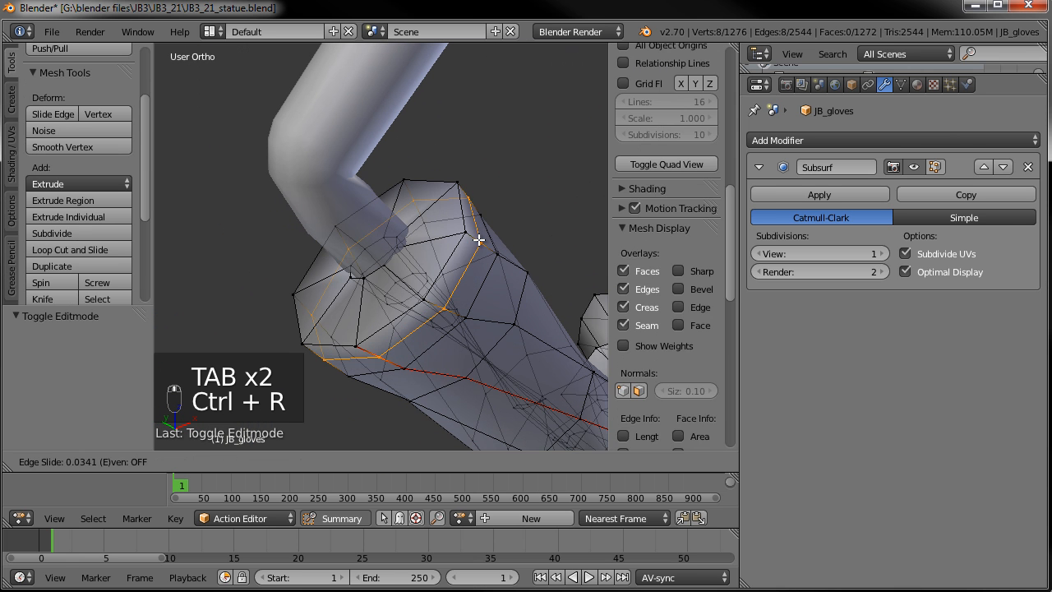
{"action": "key", "text": "ctrl+r"}
{"action": "left_click", "coordinate": [452, 236]}
{"action": "left_click", "coordinate": [434, 238]}
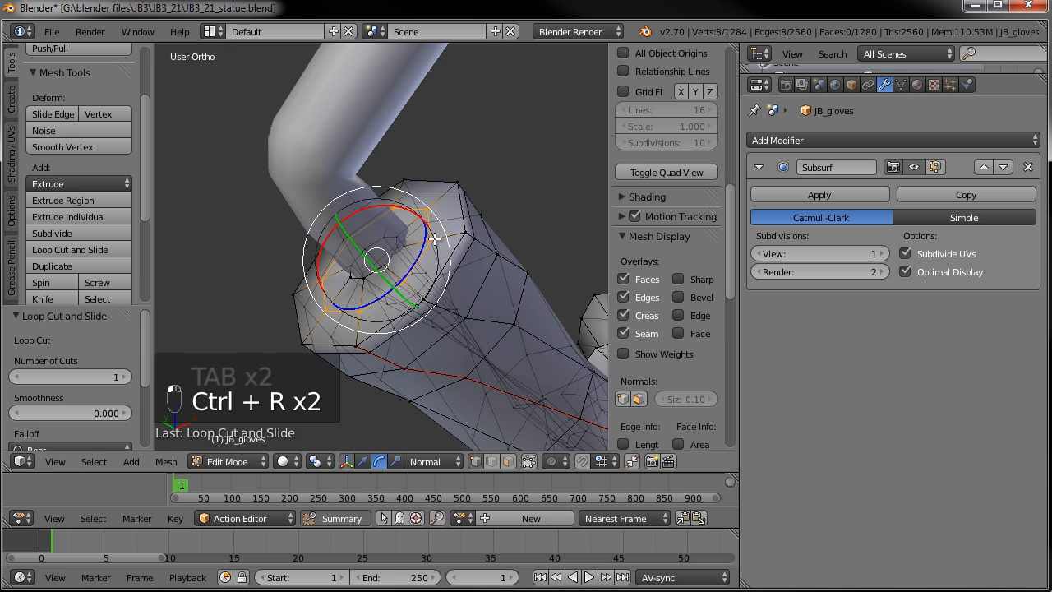
- Move the second cuff's inner faces deeper into the glove and leave Edit Mode
{"action": "right_click", "coordinate": [398, 239], "text": "alt+shift"}
{"action": "key", "text": "g"}
{"action": "right_click", "coordinate": [402, 238]}
{"action": "middle_click_drag", "start_coordinate": [402, 238], "coordinate": [435, 224]}
{"action": "key", "text": "g"}
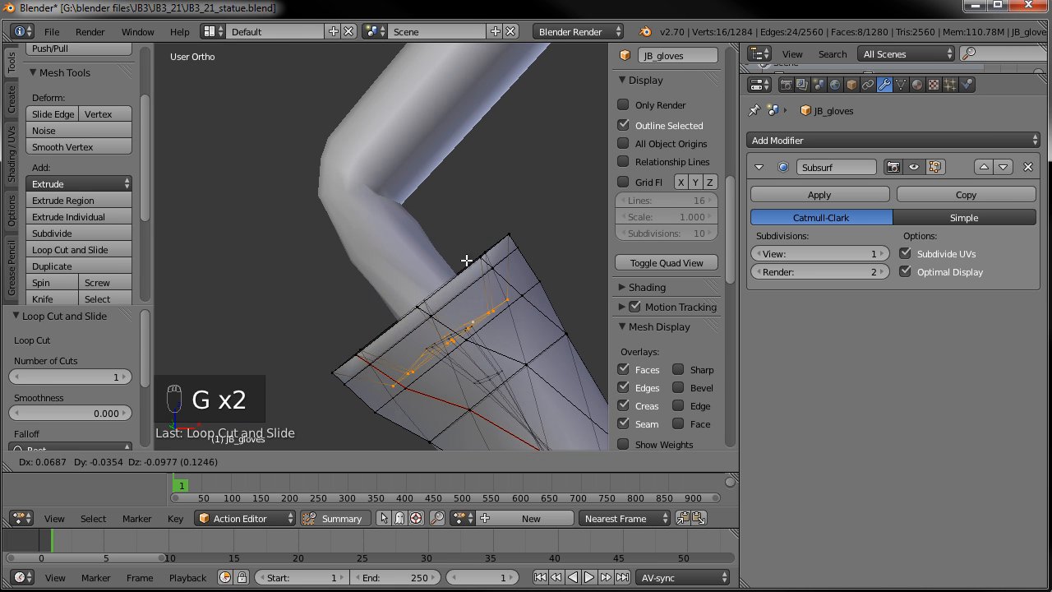
{"action": "left_click", "coordinate": [467, 262]}
{"action": "key", "text": "Tab"}
- Try moving JB_jacket away from the rest of the figure, cancelling each test move
{"action": "scroll", "coordinate": [472, 305], "scroll_direction": "down", "scroll_amount": 5}
{"action": "scroll", "coordinate": [554, 323], "scroll_direction": "up", "scroll_amount": 4}
{"action": "middle_click_drag", "start_coordinate": [555, 316], "coordinate": [450, 321]}
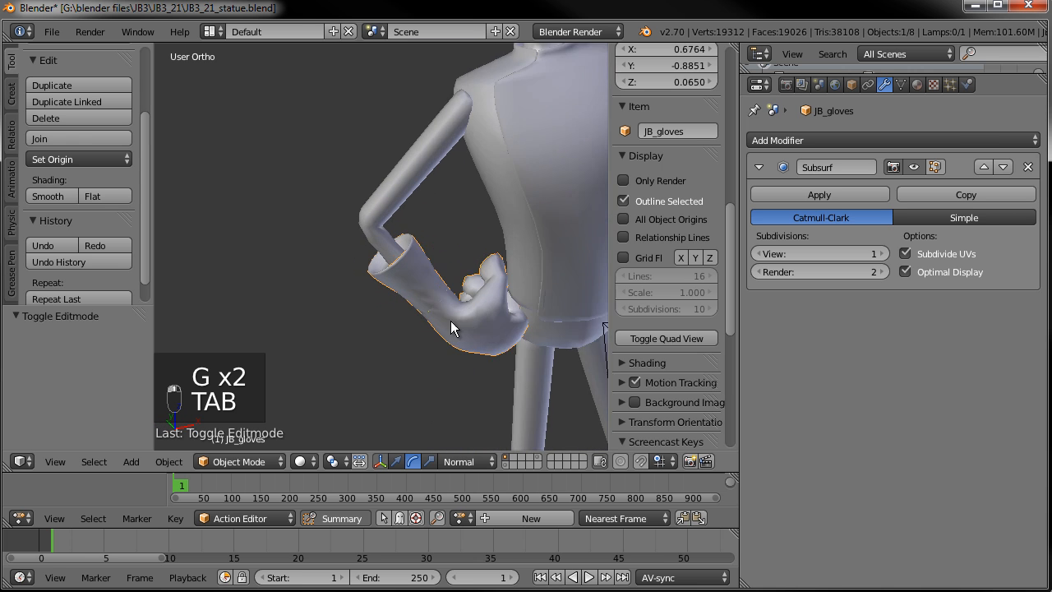
{"action": "scroll", "coordinate": [420, 288], "scroll_direction": "down", "scroll_amount": 4}
{"action": "scroll", "coordinate": [383, 255], "scroll_direction": "up", "scroll_amount": 2}
{"action": "middle_click_drag", "start_coordinate": [383, 257], "coordinate": [395, 224]}
{"action": "scroll", "coordinate": [395, 224], "scroll_direction": "down", "scroll_amount": 3}
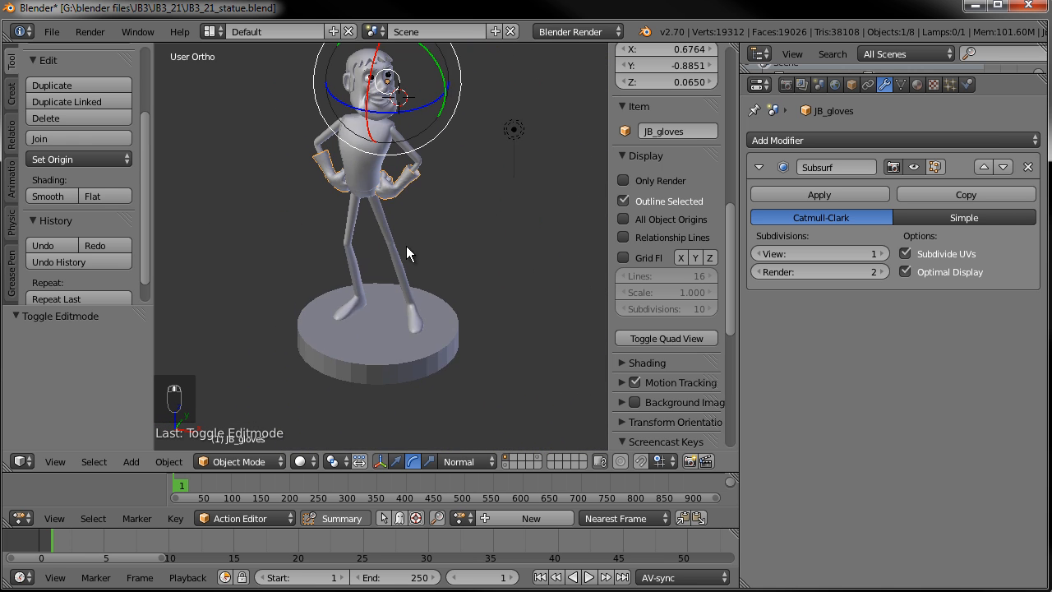
{"action": "right_click", "coordinate": [409, 296]}
{"action": "key", "text": "g"}
{"action": "right_click", "coordinate": [396, 271]}
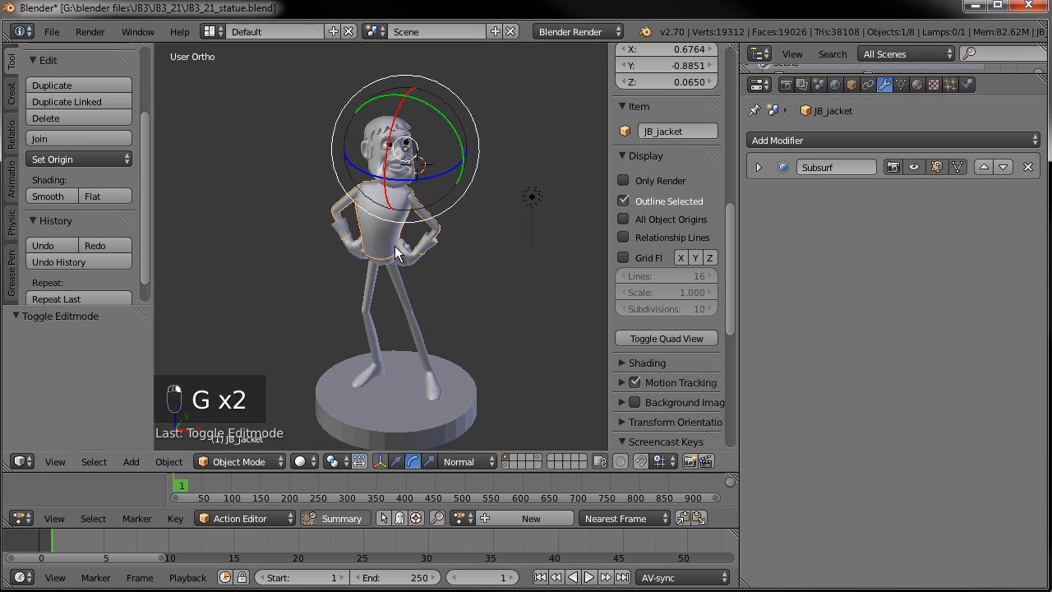
{"action": "right_click", "coordinate": [416, 261]}
{"action": "key", "text": "g"}
{"action": "right_click", "coordinate": [421, 254]}
- Scale the end loop of JB_jacket's sleeve inside the glove to about 0.77 so it fits within the wrist
{"action": "scroll", "coordinate": [436, 273], "scroll_direction": "up", "scroll_amount": 6}
{"action": "middle_click_drag", "start_coordinate": [435, 273], "coordinate": [332, 267], "text": "shift"}
{"action": "scroll", "coordinate": [333, 267], "scroll_direction": "up", "scroll_amount": 6}
{"action": "middle_click_drag", "start_coordinate": [423, 324], "coordinate": [500, 156]}
{"action": "right_click", "coordinate": [501, 156]}
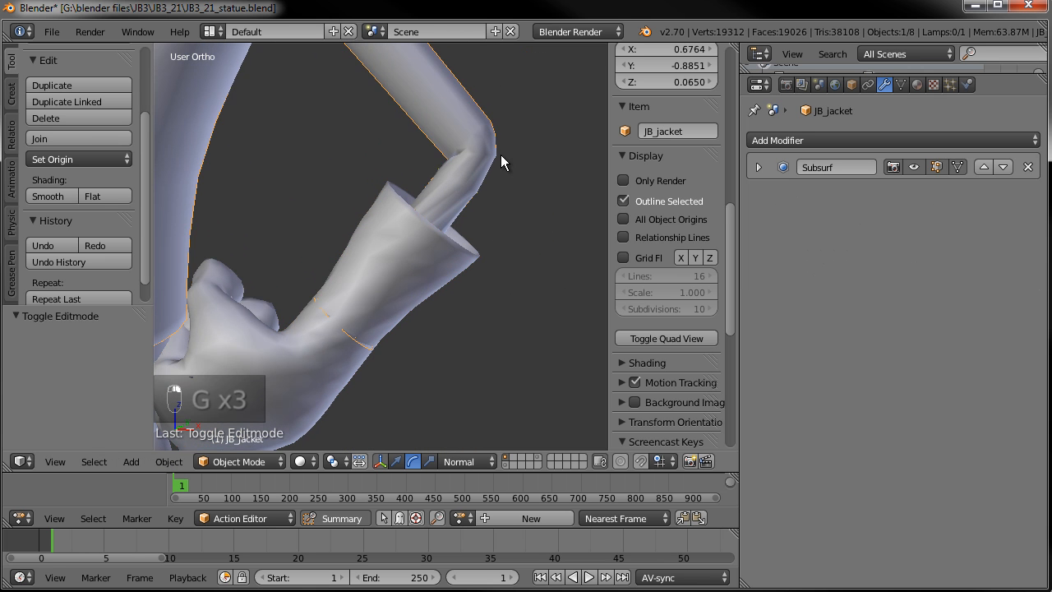
{"action": "key", "text": "Tab"}
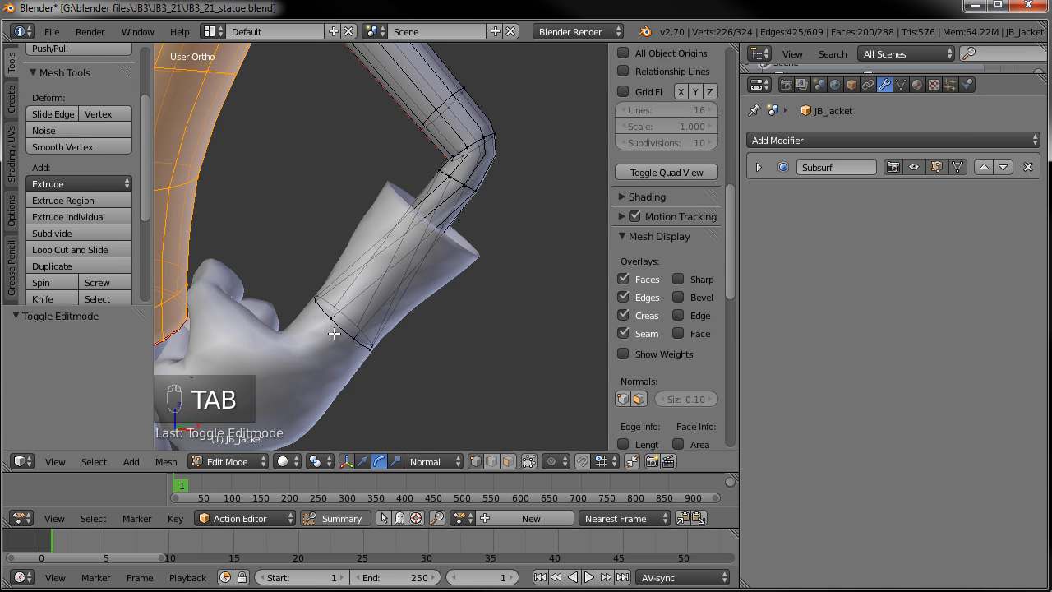
{"action": "right_click", "coordinate": [333, 333], "text": "alt"}
{"action": "key", "text": "s"}
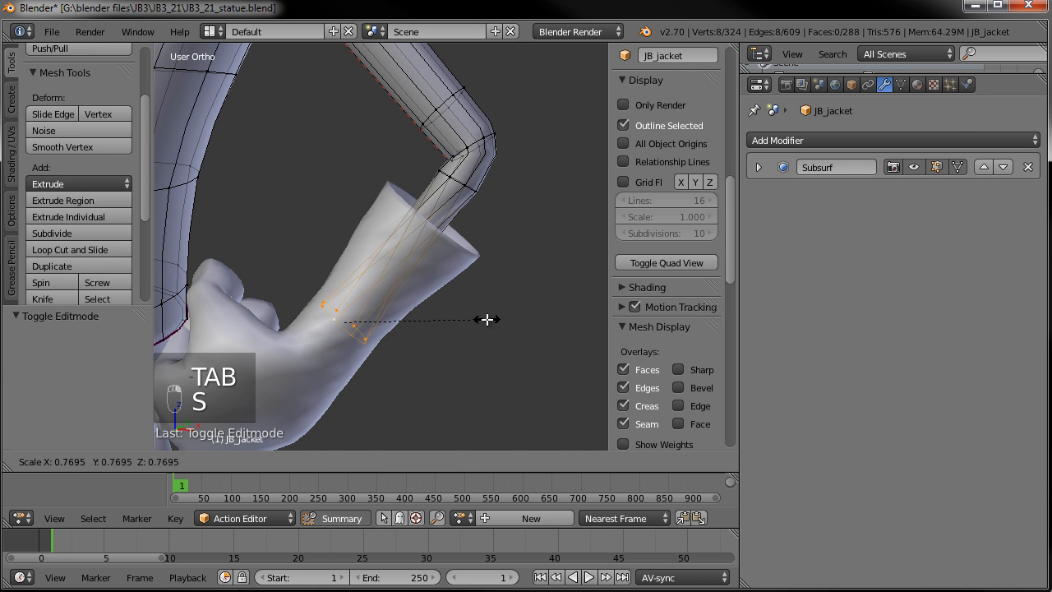
{"action": "left_click", "coordinate": [487, 318]}
- Scale down the end loop of the jacket's other sleeve inside its glove and leave Edit Mode
{"action": "scroll", "coordinate": [320, 322], "scroll_direction": "down", "scroll_amount": 2}
{"action": "middle_click_drag", "start_coordinate": [320, 322], "coordinate": [559, 313], "text": "shift"}
{"action": "right_click", "coordinate": [460, 257], "text": "alt"}
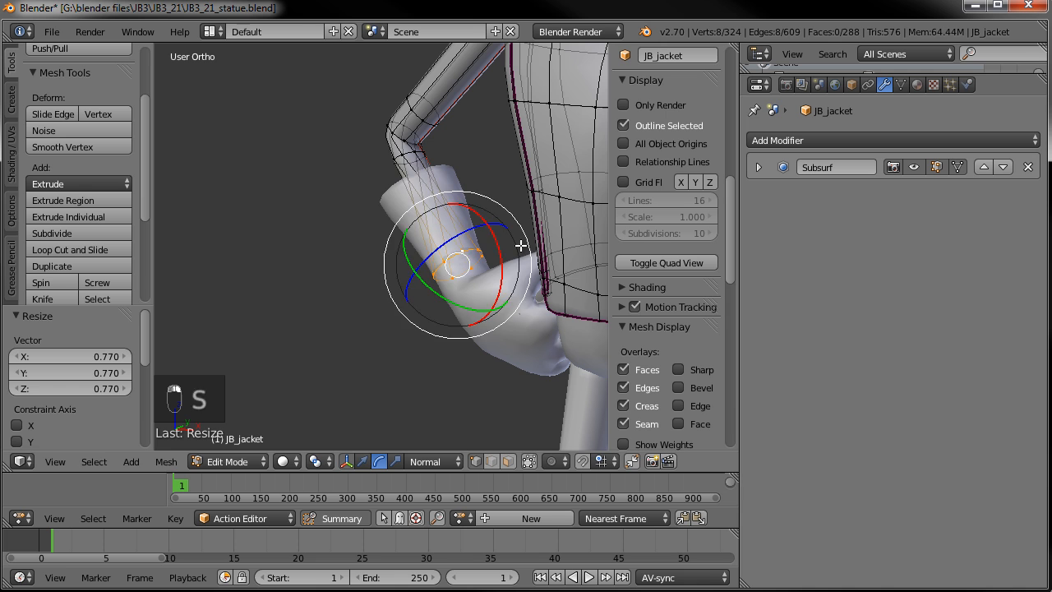
{"action": "key", "text": "s"}
{"action": "left_click", "coordinate": [498, 252]}
{"action": "key", "text": "Tab"}
- Try moving one of the figure's parts off the statue and cancel the move
{"action": "scroll", "coordinate": [486, 278], "scroll_direction": "down", "scroll_amount": 3}
{"action": "scroll", "coordinate": [452, 267], "scroll_direction": "down", "scroll_amount": 2}
{"action": "key", "text": "a"}
{"action": "key", "text": "a"}
{"action": "middle_click_drag", "start_coordinate": [420, 266], "coordinate": [363, 255]}
{"action": "right_click", "coordinate": [386, 315]}
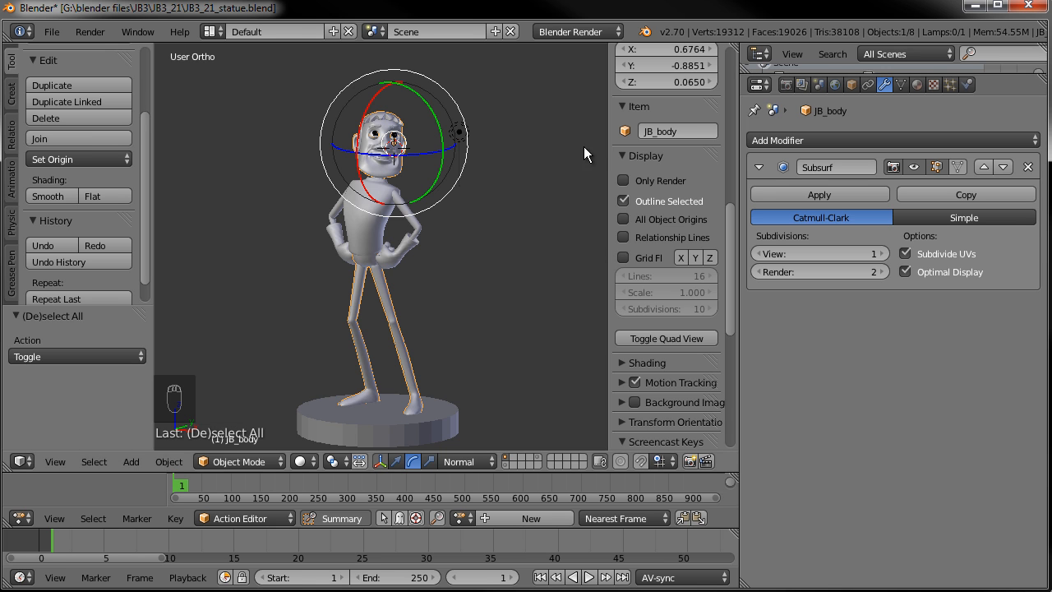
{"action": "middle_click_drag", "start_coordinate": [587, 153], "coordinate": [398, 250]}
{"action": "right_click", "coordinate": [398, 243]}
{"action": "key", "text": "g"}
{"action": "right_click", "coordinate": [410, 250]}
{"action": "right_click", "coordinate": [411, 250]}
- Select eyeball.L, switch the viewport to wireframe and apply the eyeball's MeshDeform modifier
{"action": "right_click", "coordinate": [411, 121]}
{"action": "middle_click_drag", "start_coordinate": [422, 161], "coordinate": [422, 279], "text": "shift"}
{"action": "scroll", "coordinate": [421, 280], "scroll_direction": "up", "scroll_amount": 8}
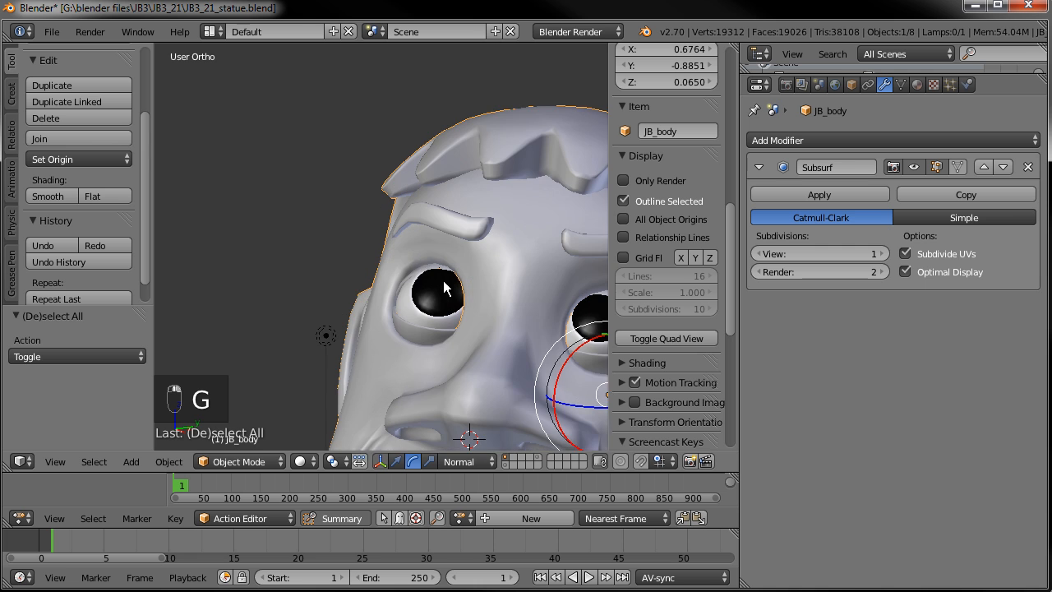
{"action": "right_click", "coordinate": [517, 264]}
{"action": "right_click", "coordinate": [499, 281]}
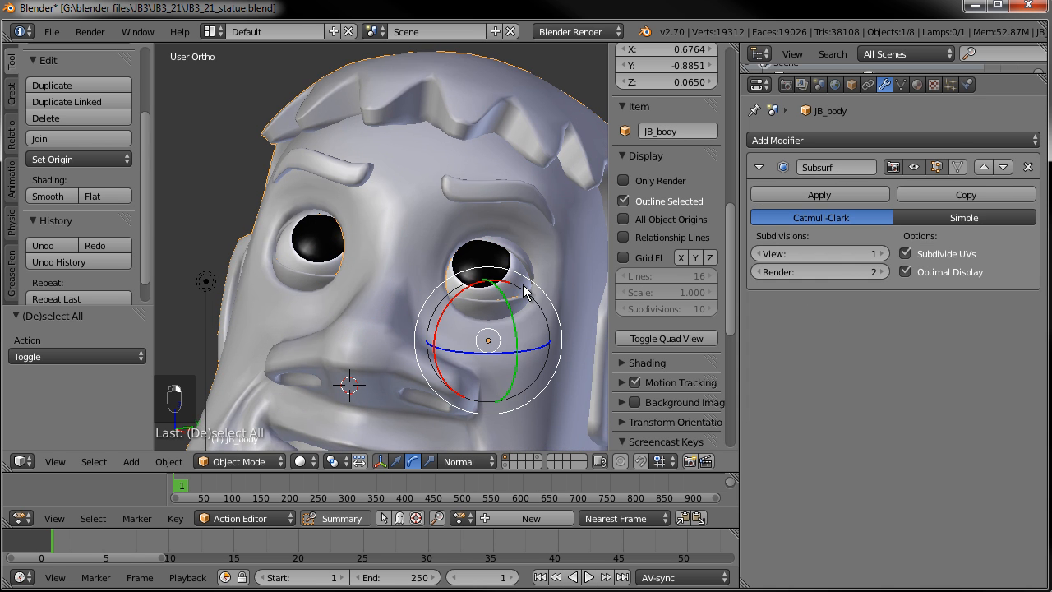
{"action": "middle_click_drag", "start_coordinate": [523, 285], "coordinate": [481, 235], "text": "shift"}
{"action": "right_click", "coordinate": [449, 212]}
{"action": "key", "text": "z"}
{"action": "key", "text": "z"}
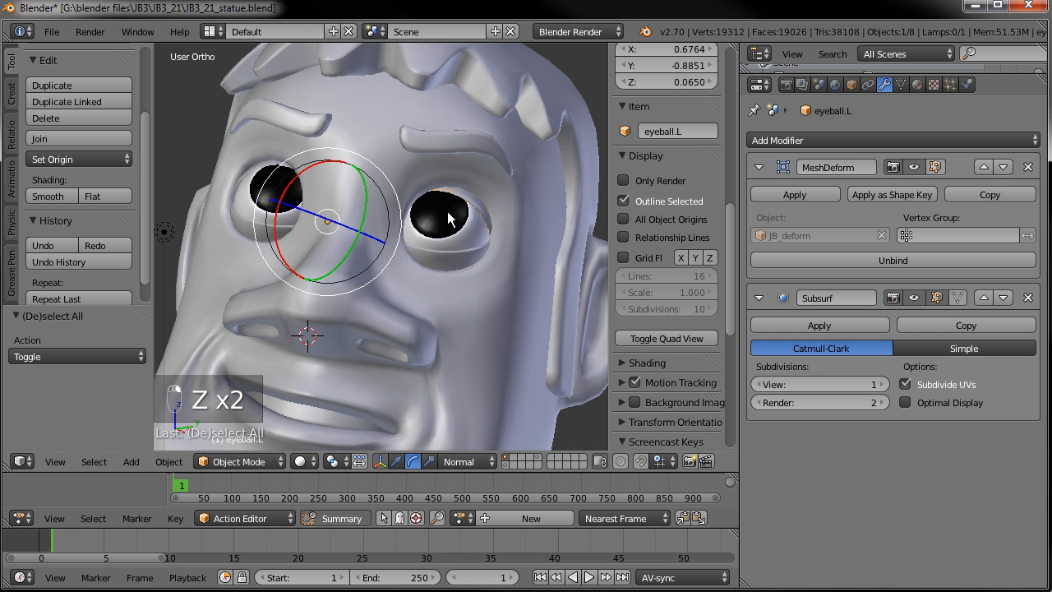
{"action": "key", "text": "z"}
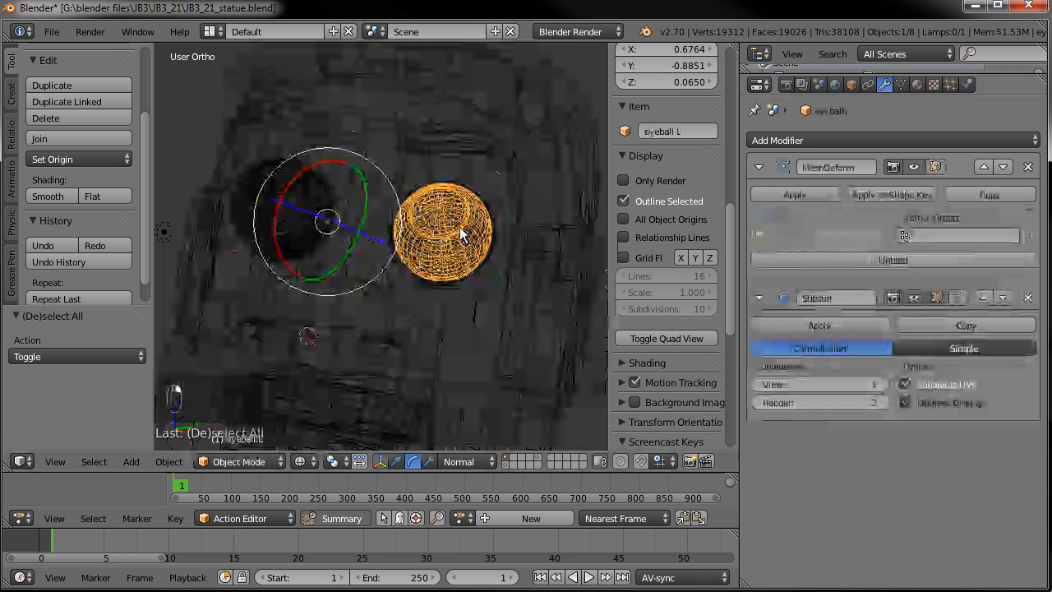
{"action": "left_click", "coordinate": [780, 195]}
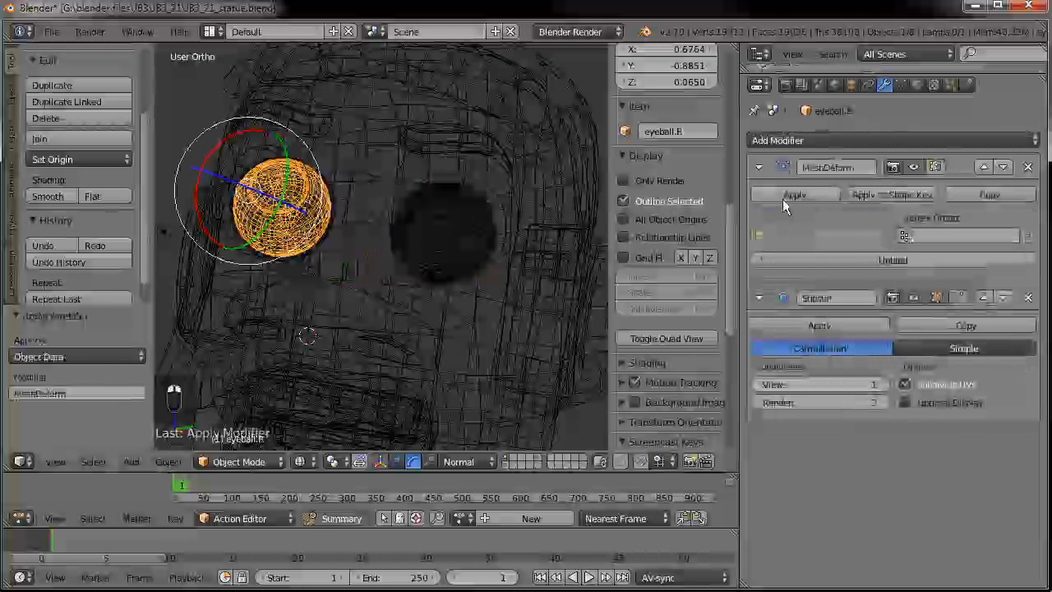
- Apply eyeball.R's MeshDeform modifier and return the viewport to solid shading
{"action": "left_click", "coordinate": [783, 197]}
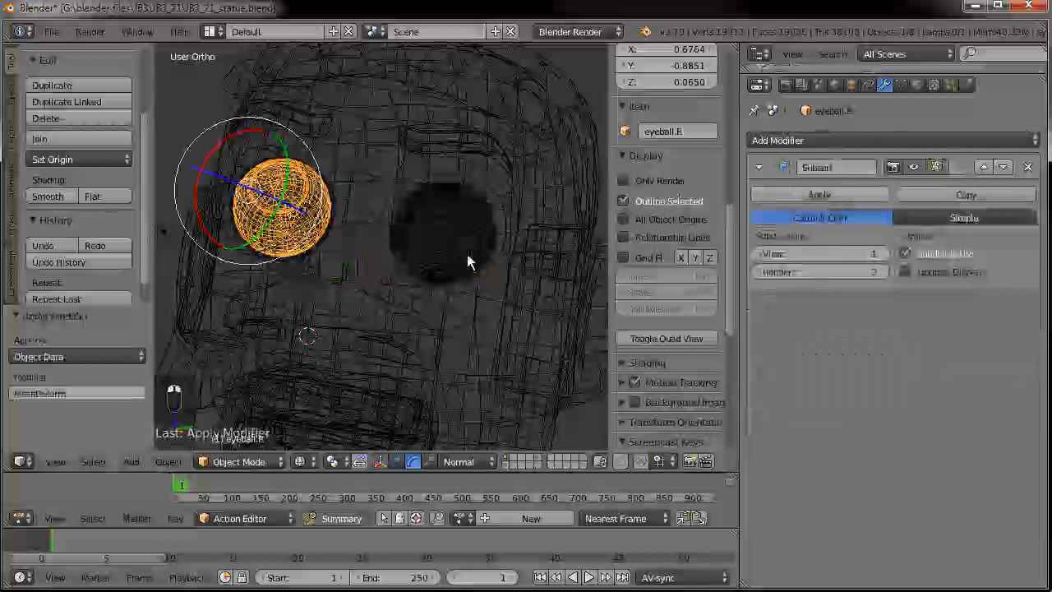
{"action": "key", "text": "z"}
{"action": "mouse_move", "coordinate": [436, 271]}
{"action": "middle_mouse_down"}
{"action": "mouse_move", "coordinate": [460, 330]}
{"action": "mouse_move", "coordinate": [475, 197]}
{"action": "mouse_move", "coordinate": [469, 240]}
{"action": "middle_mouse_up"}
{"action": "scroll", "coordinate": [474, 193], "scroll_direction": "down", "scroll_amount": 3}
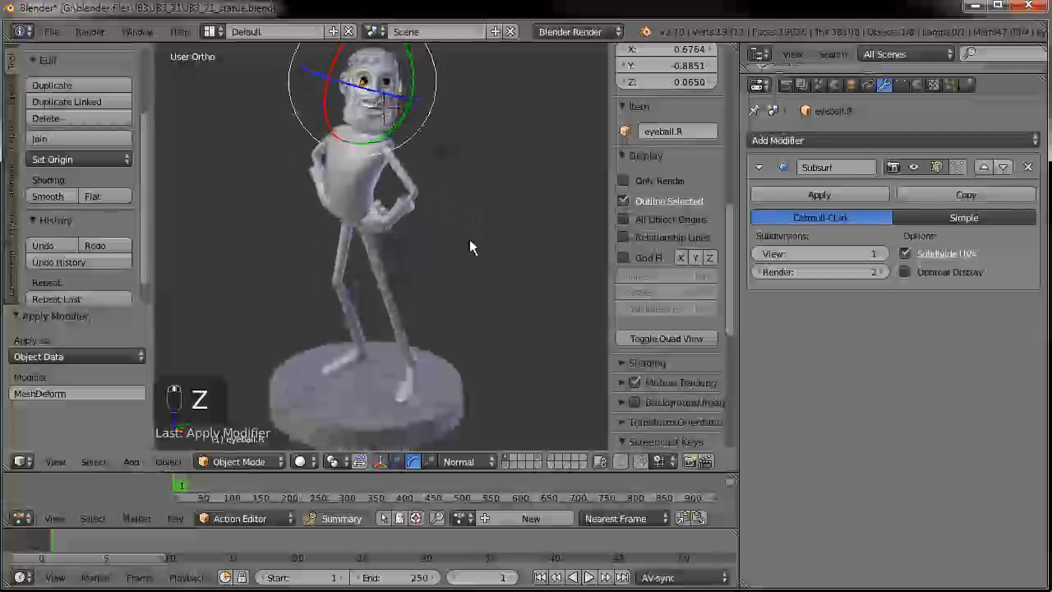
- Make JB_body the active object and deselect everything
{"action": "right_click", "coordinate": [375, 194]}
{"action": "right_click", "coordinate": [383, 74]}
{"action": "scroll", "coordinate": [444, 217], "scroll_direction": "up", "scroll_amount": 2}
{"action": "key", "text": "a"}
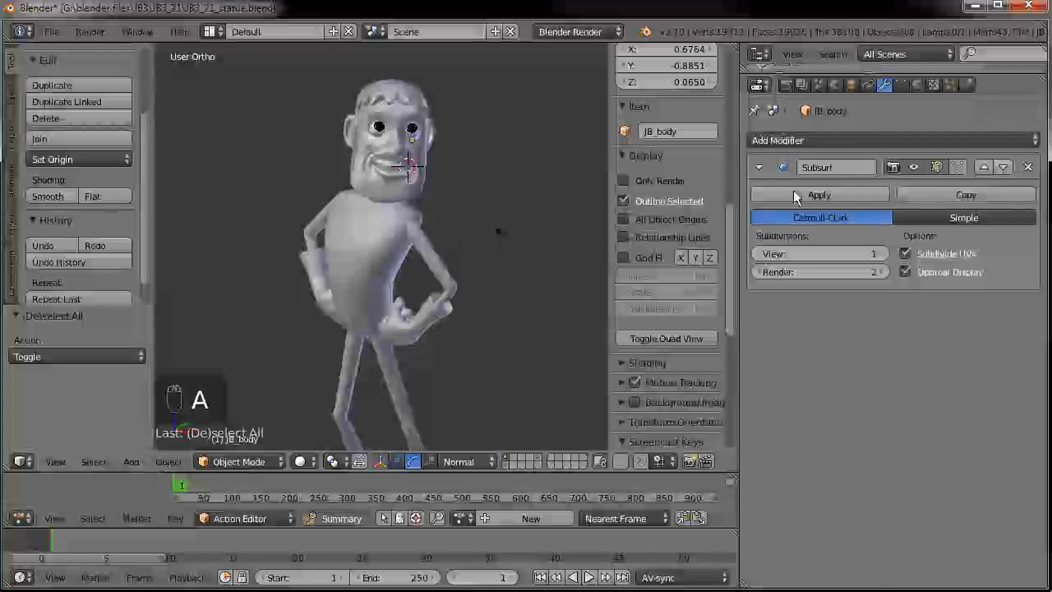
- Open the texture settings of JB_body's material, preview only the texture and expand its Image settings
{"action": "left_click", "coordinate": [917, 85]}
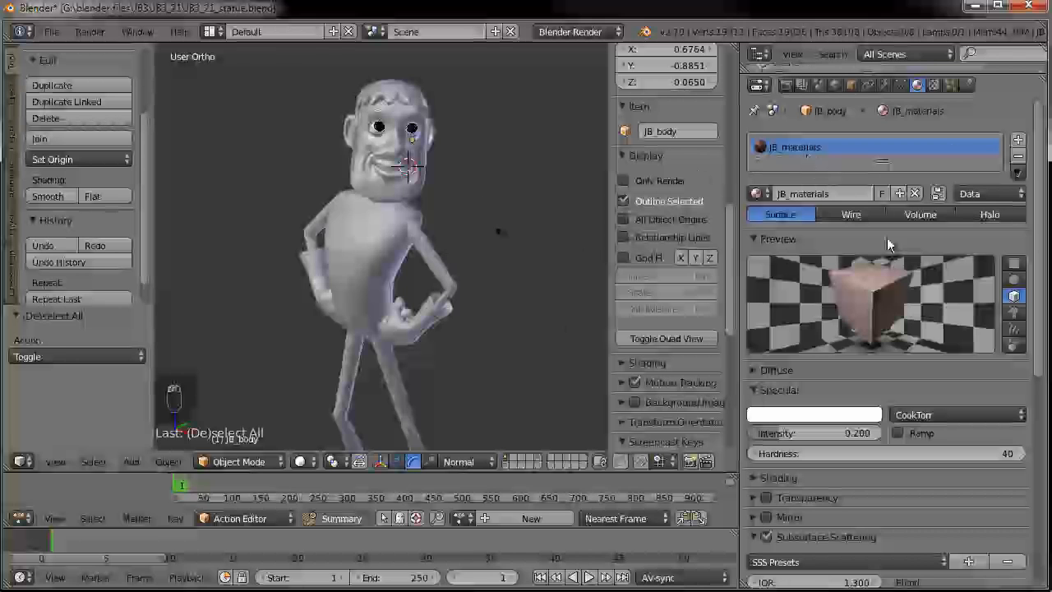
{"action": "left_click", "coordinate": [932, 85]}
{"action": "scroll", "coordinate": [830, 417], "scroll_direction": "down", "scroll_amount": 3}
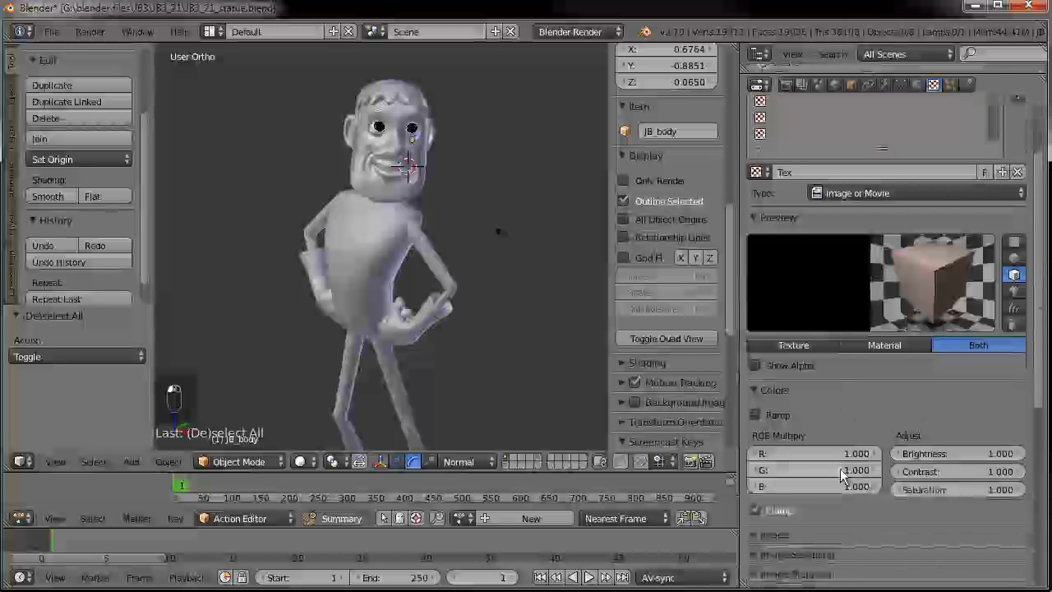
{"action": "left_click", "coordinate": [809, 345]}
{"action": "scroll", "coordinate": [868, 359], "scroll_direction": "down", "scroll_amount": 4}
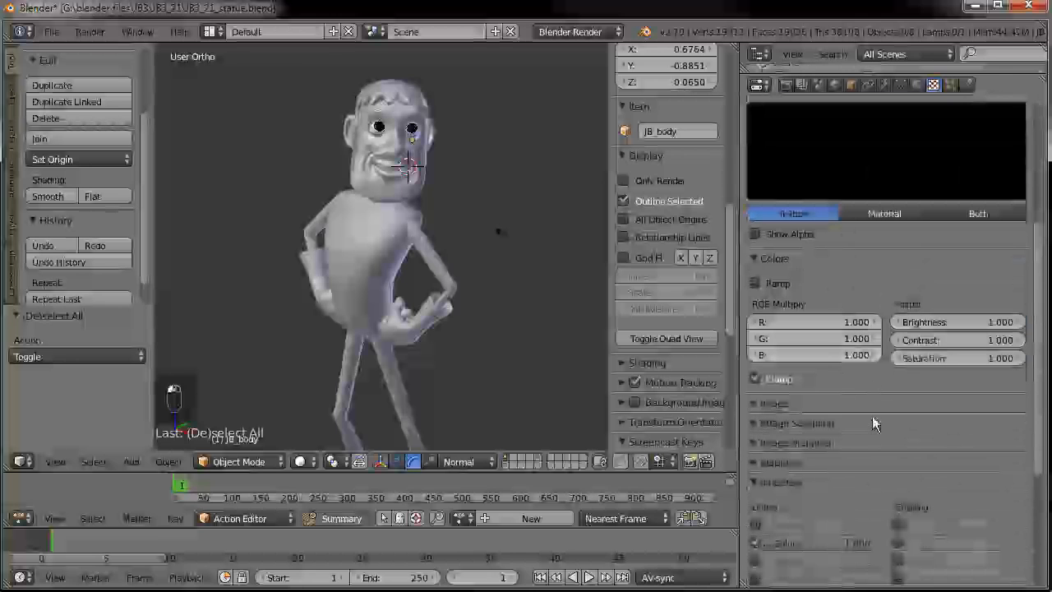
{"action": "left_click", "coordinate": [752, 405]}
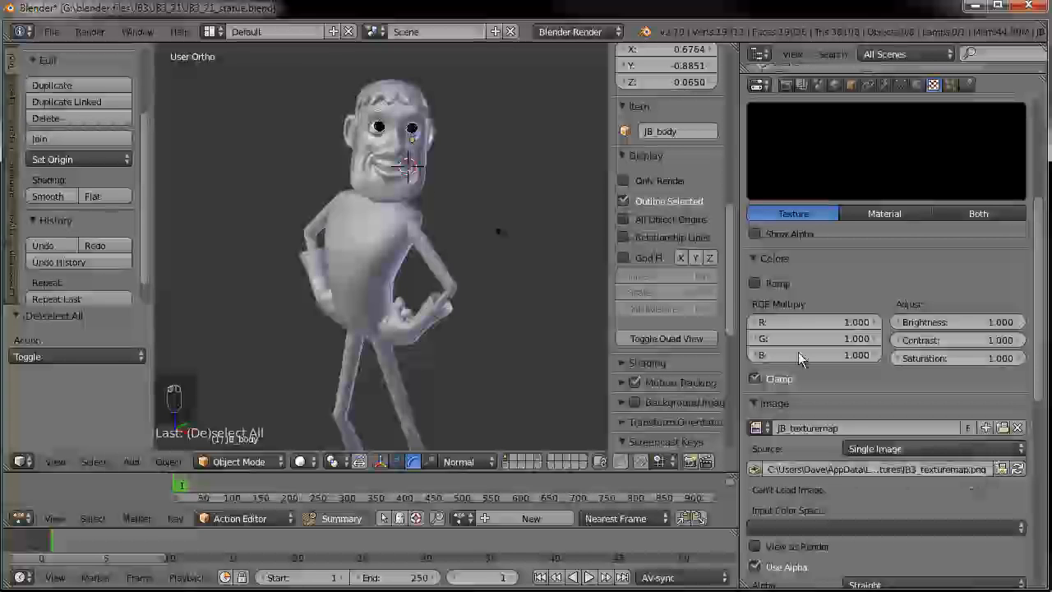
- Relink JB_body's texture image to JB3_texturemap.png in the JB3_21 project's textures folder
{"action": "middle_click_drag", "start_coordinate": [256, 176], "coordinate": [232, 165]}
{"action": "middle_click_drag", "start_coordinate": [452, 270], "coordinate": [430, 158]}
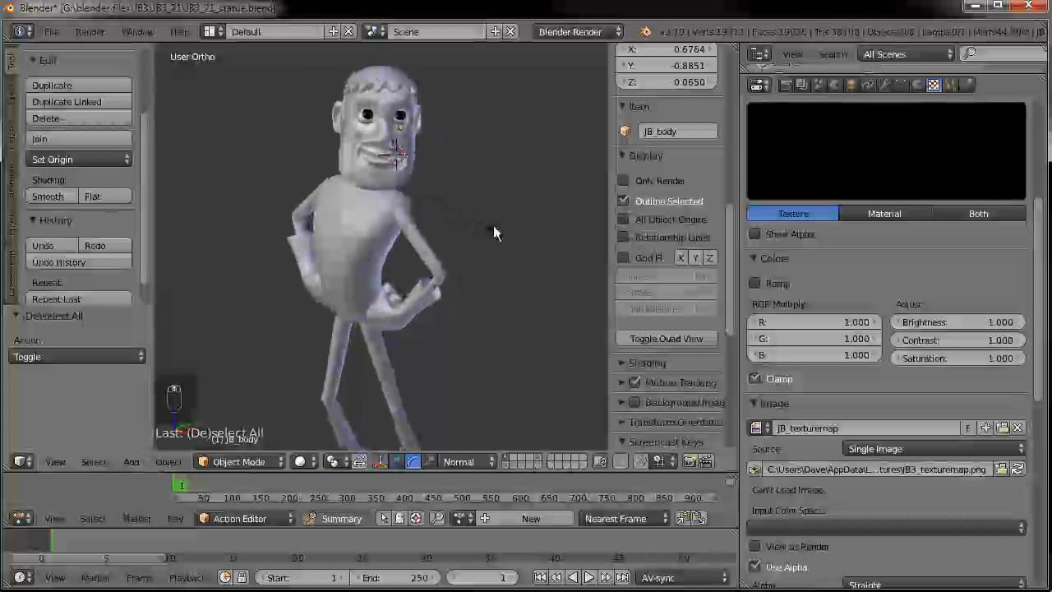
{"action": "middle_click_drag", "start_coordinate": [408, 206], "coordinate": [433, 236], "text": "shift"}
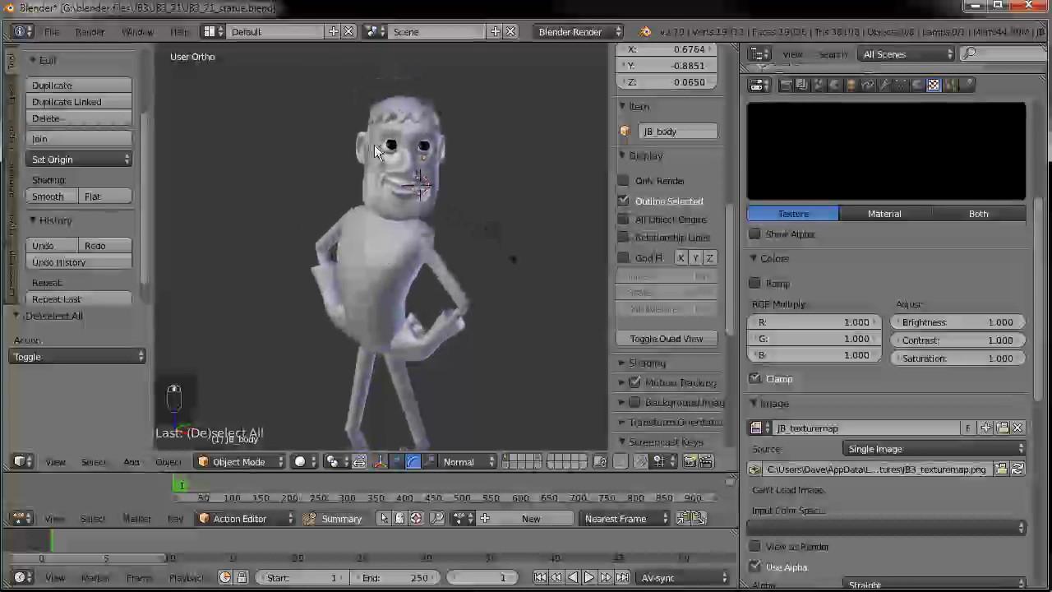
{"action": "middle_click_drag", "start_coordinate": [387, 124], "coordinate": [425, 190]}
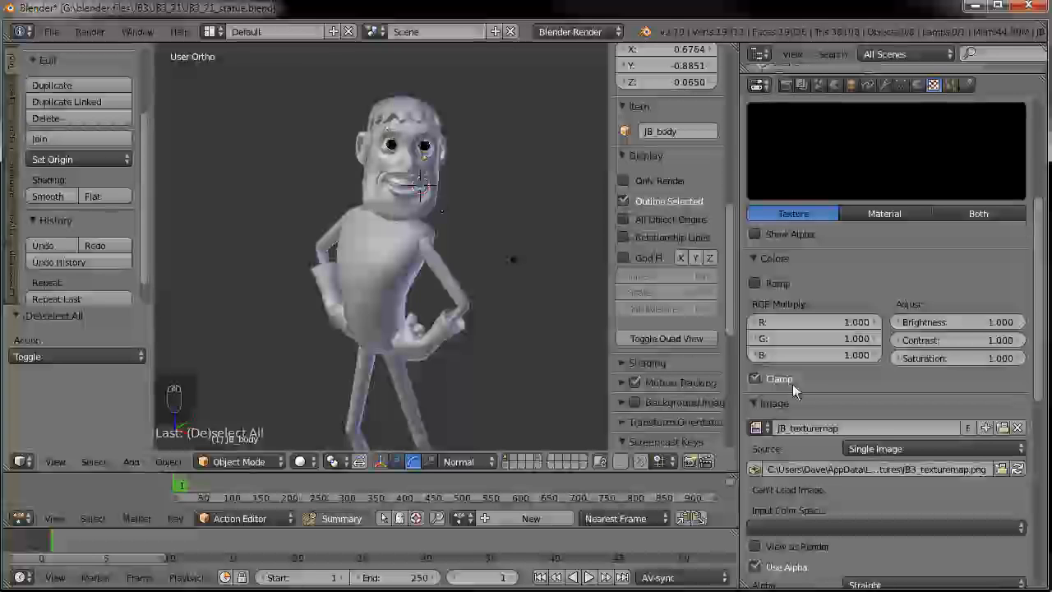
{"action": "left_click", "coordinate": [1000, 469]}
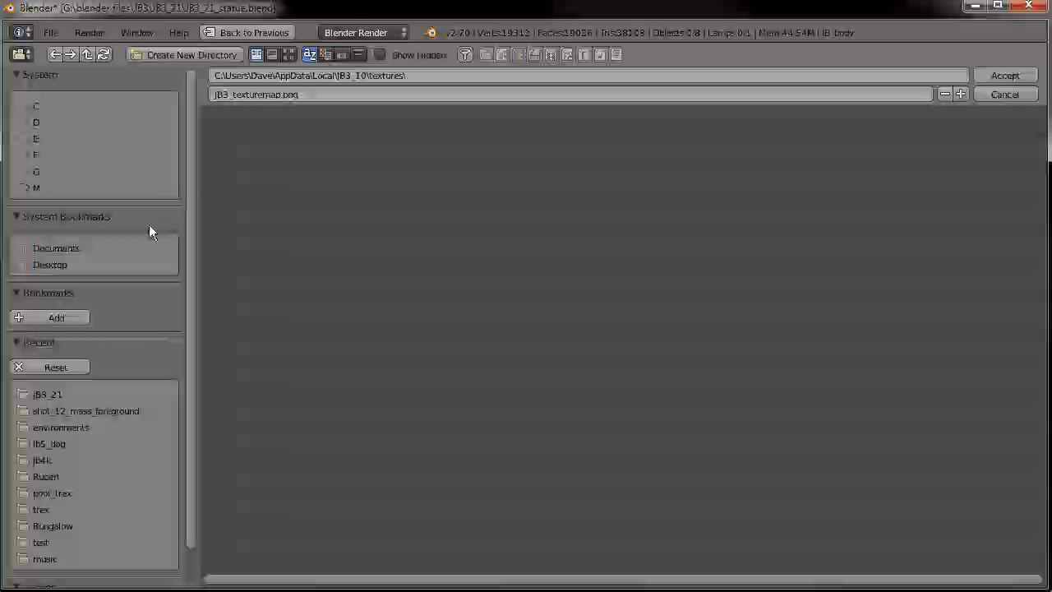
{"action": "left_click", "coordinate": [47, 395]}
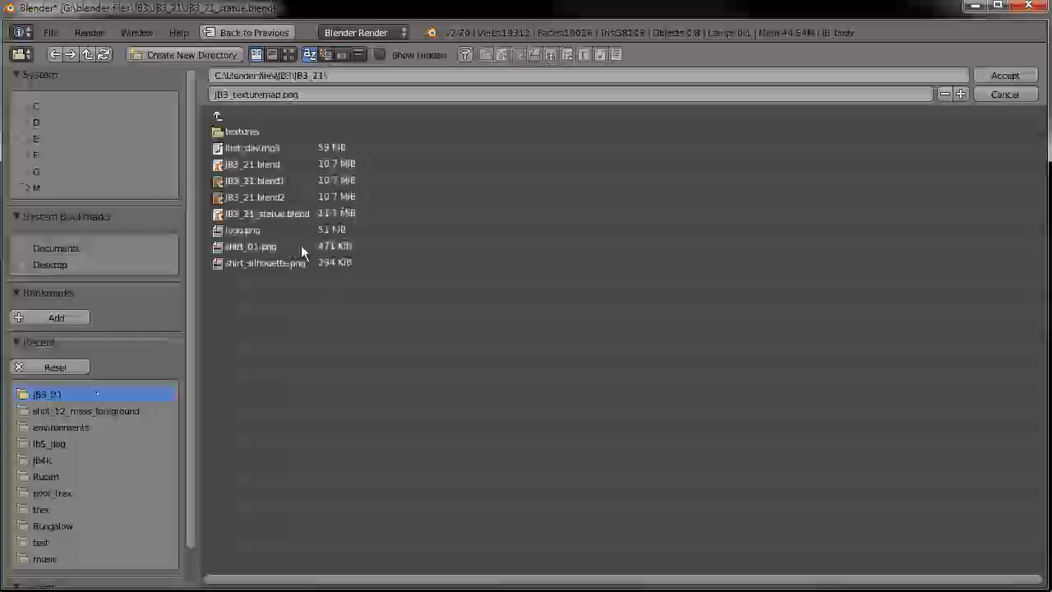
{"action": "left_click", "coordinate": [243, 131]}
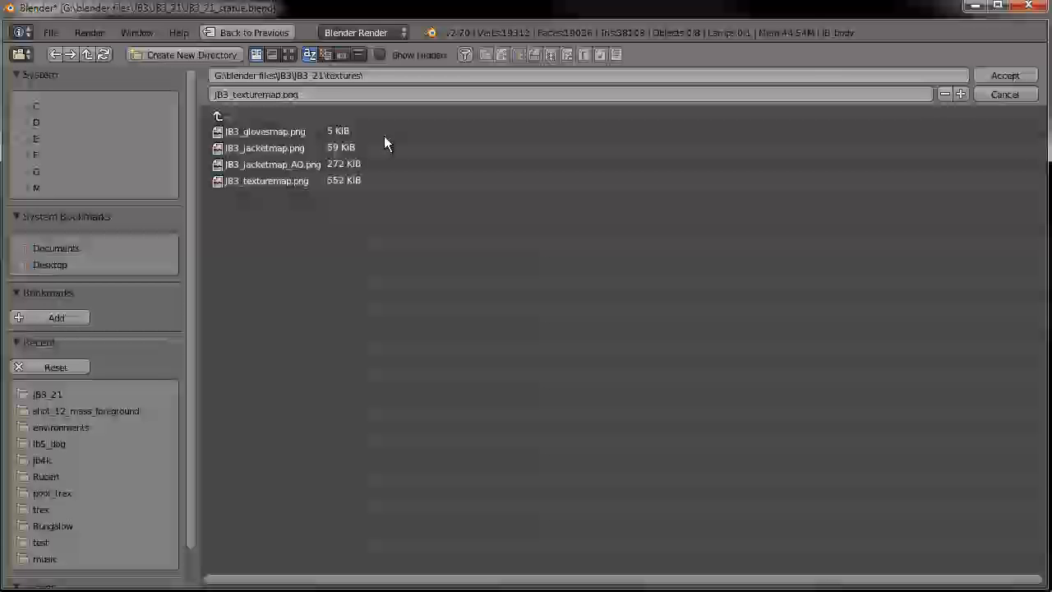
{"action": "left_click", "coordinate": [257, 181]}
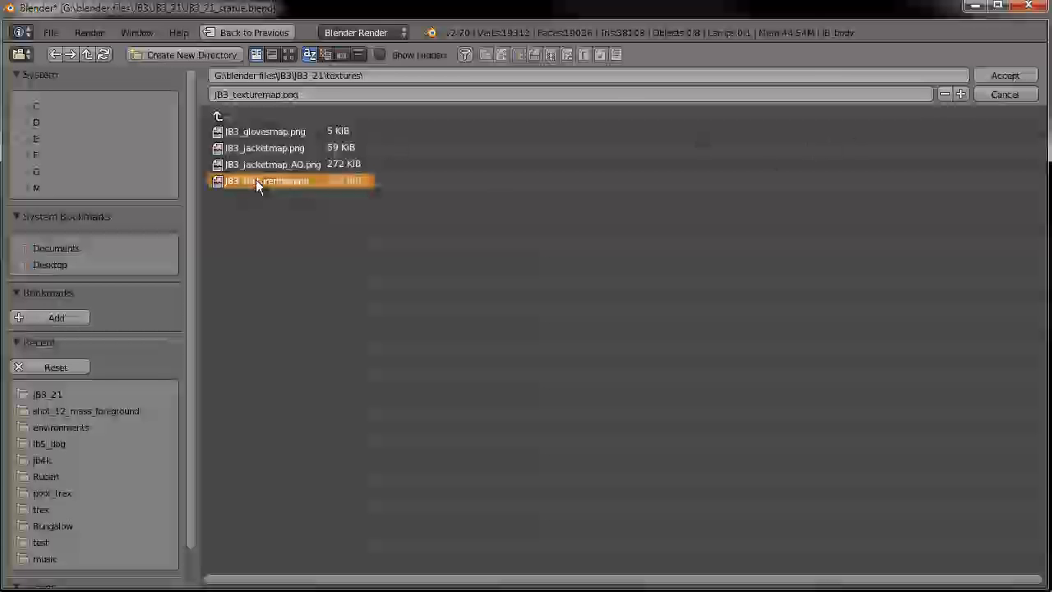
{"action": "key", "text": "Return"}
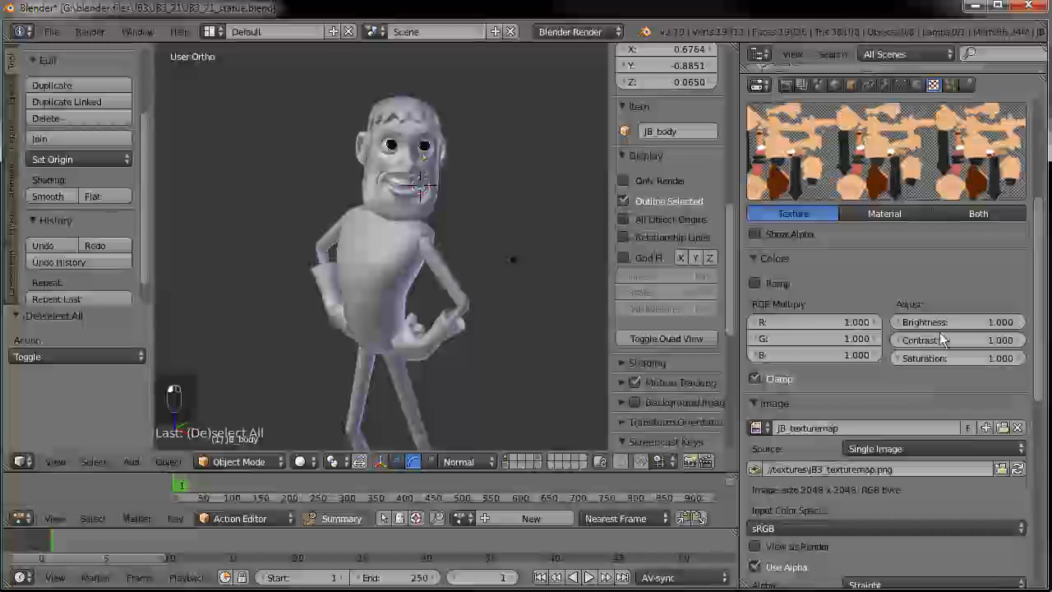
- Select JB_body, switch the viewport to Texture shading and deselect everything
{"action": "right_click", "coordinate": [441, 171]}
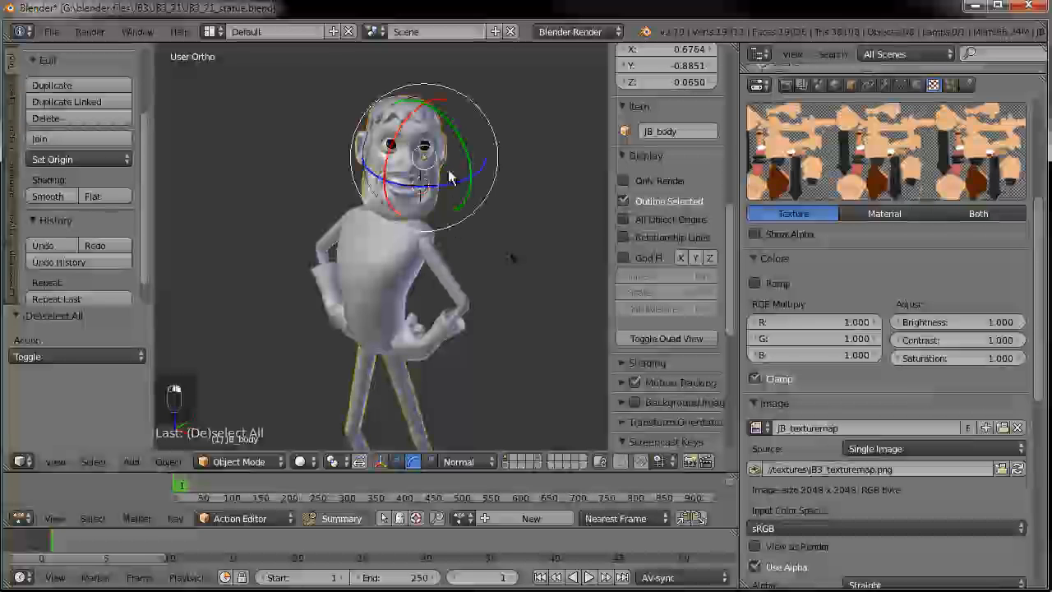
{"action": "left_click", "coordinate": [306, 461]}
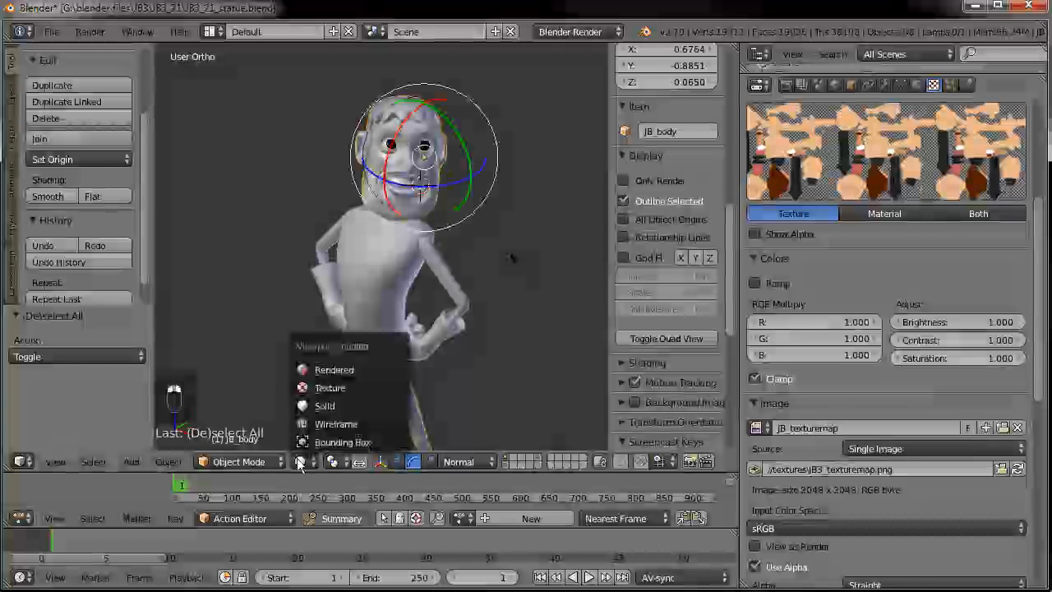
{"action": "left_click", "coordinate": [338, 389]}
{"action": "mouse_move", "coordinate": [401, 296]}
{"action": "middle_mouse_down"}
{"action": "mouse_move", "coordinate": [447, 274]}
{"action": "mouse_move", "coordinate": [364, 265]}
{"action": "mouse_move", "coordinate": [468, 293]}
{"action": "mouse_move", "coordinate": [446, 289]}
{"action": "mouse_move", "coordinate": [408, 305]}
{"action": "middle_mouse_up"}
{"action": "key", "text": "a"}
{"action": "scroll", "coordinate": [447, 276], "scroll_direction": "down", "scroll_amount": 2}
{"action": "scroll", "coordinate": [415, 329], "scroll_direction": "up", "scroll_amount": 3}
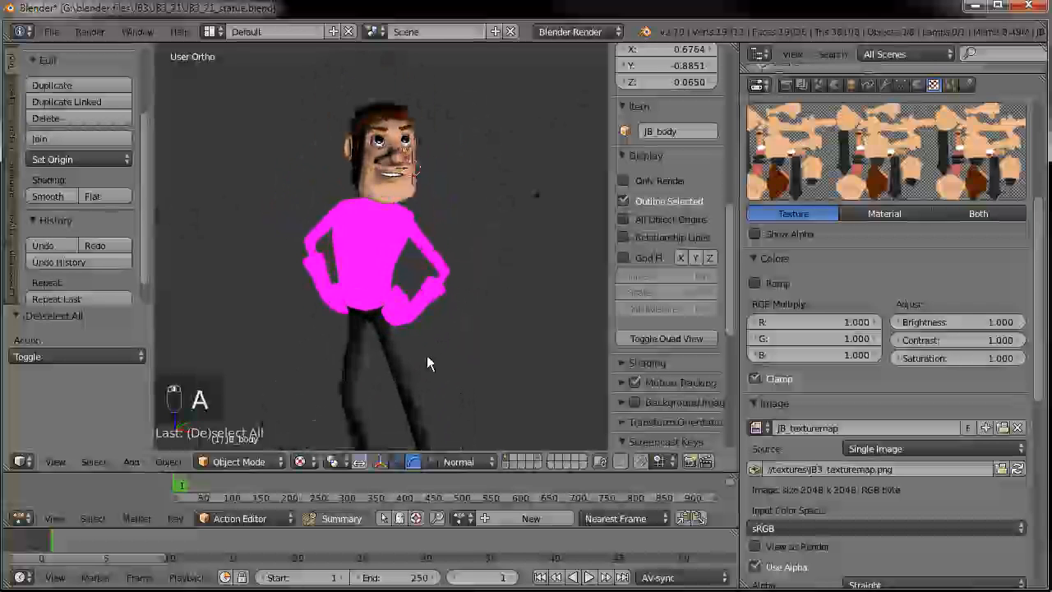
- Select JB_gloves and relink its texture image to JB3_glovesmap.png from the JB3_21 textures folder
{"action": "right_click", "coordinate": [444, 315]}
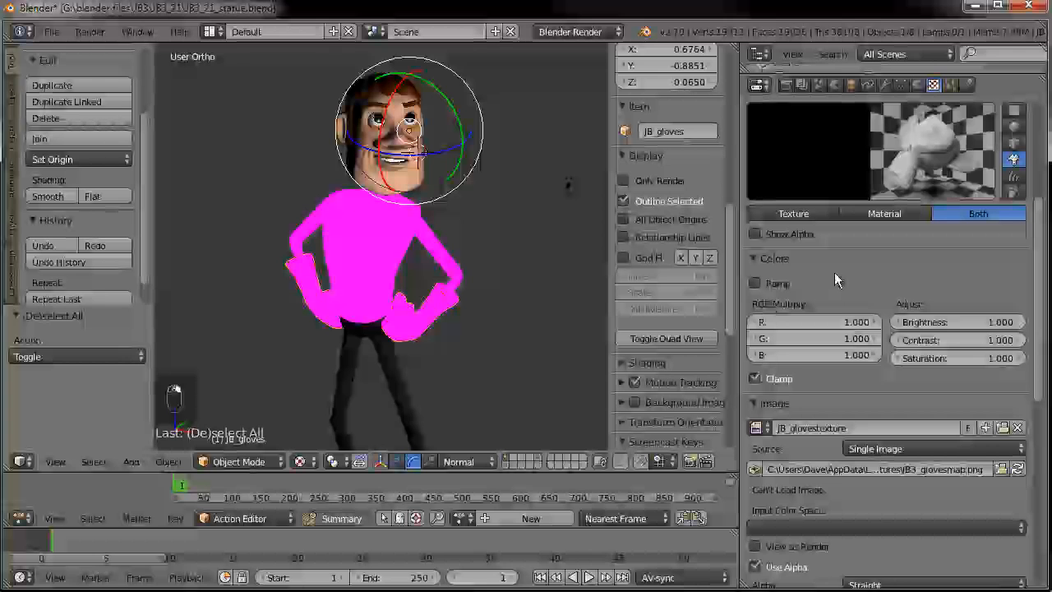
{"action": "left_click", "coordinate": [1002, 469]}
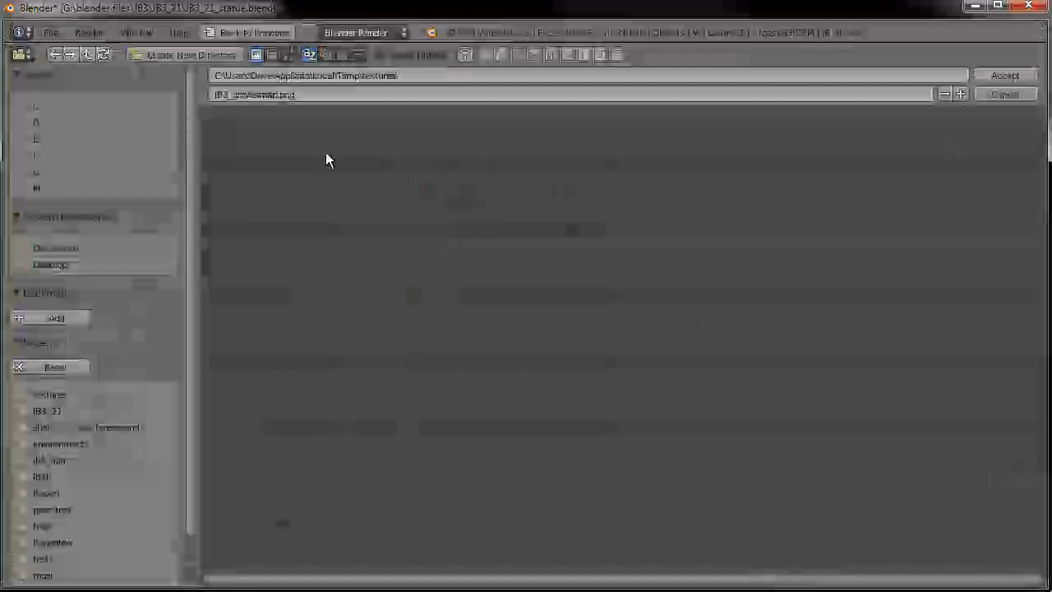
{"action": "left_click", "coordinate": [49, 394]}
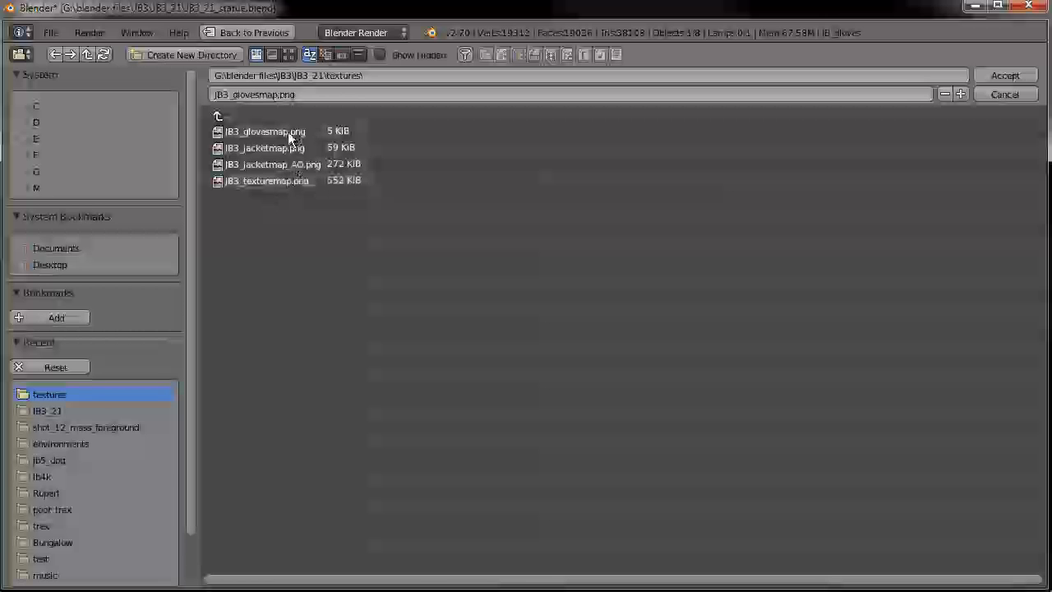
{"action": "left_click", "coordinate": [291, 133]}
{"action": "left_click", "coordinate": [994, 74]}
- Relink JB_jacket's texture image to JB3_jacketmap.png from the JB3_21 textures folder and deselect everything
{"action": "middle_click_drag", "start_coordinate": [476, 313], "coordinate": [489, 294]}
{"action": "right_click", "coordinate": [406, 255]}
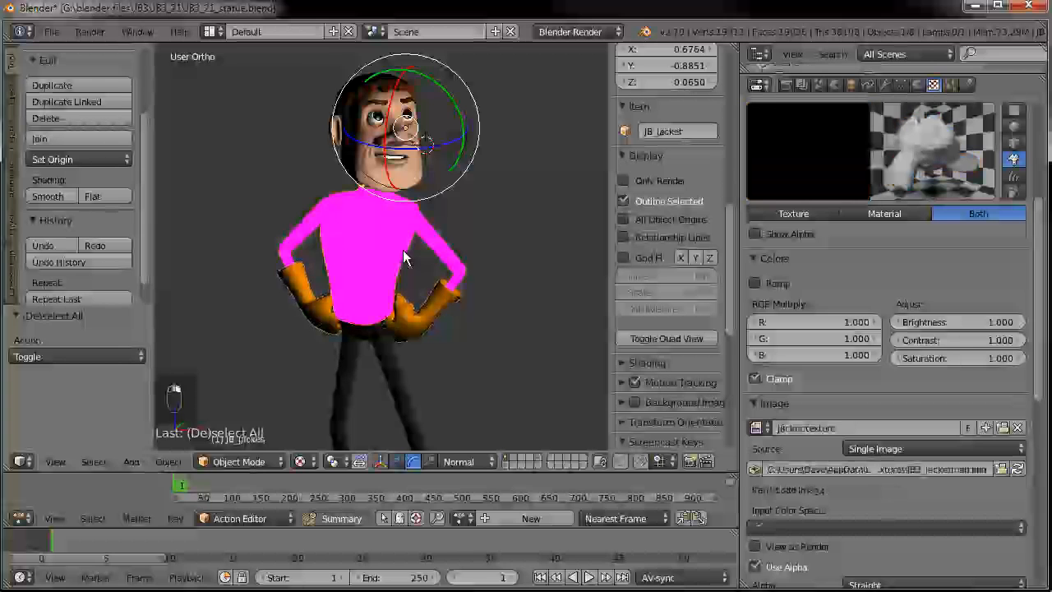
{"action": "left_click", "coordinate": [1001, 469]}
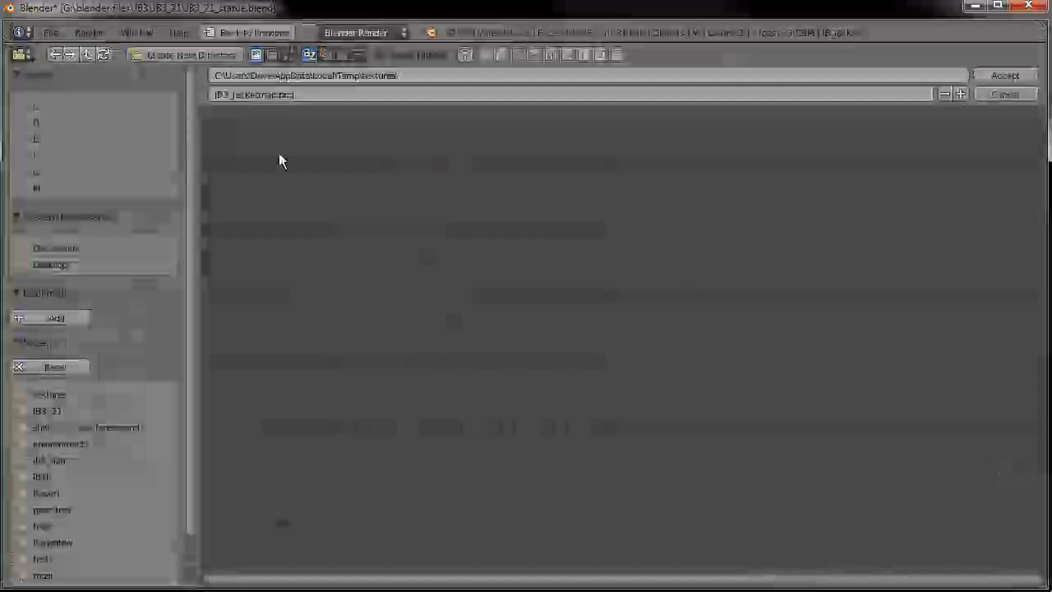
{"action": "left_click", "coordinate": [61, 396]}
{"action": "double_click", "coordinate": [305, 152]}
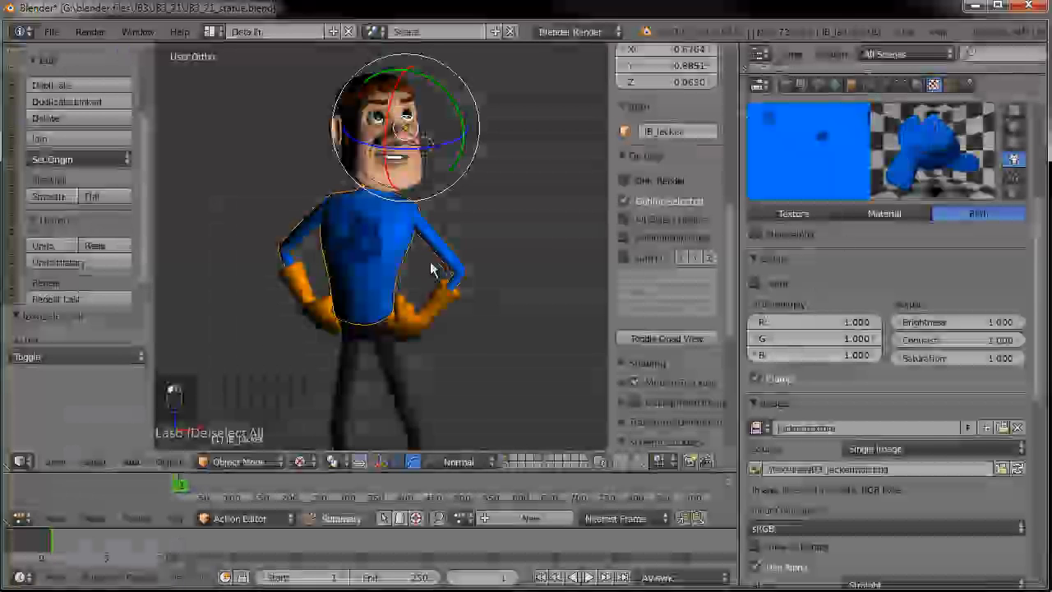
{"action": "key", "text": "a"}
- Enter Edit Mode on JB_body, reveal its hidden geometry and select the whole mesh
{"action": "scroll", "coordinate": [428, 268], "scroll_direction": "down", "scroll_amount": 3}
{"action": "middle_click_drag", "start_coordinate": [342, 257], "coordinate": [475, 252]}
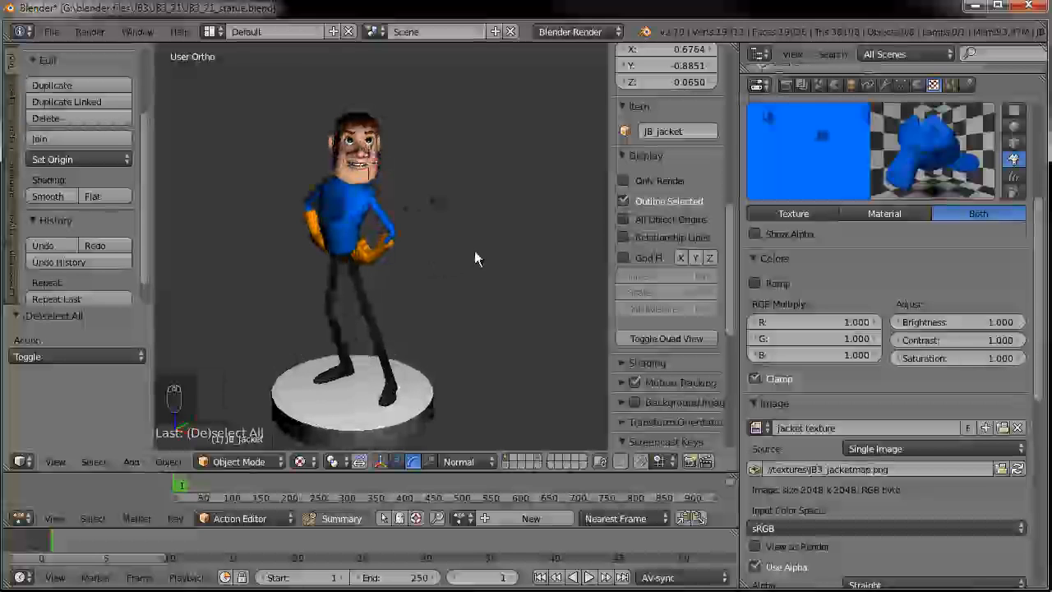
{"action": "scroll", "coordinate": [396, 203], "scroll_direction": "up", "scroll_amount": 2}
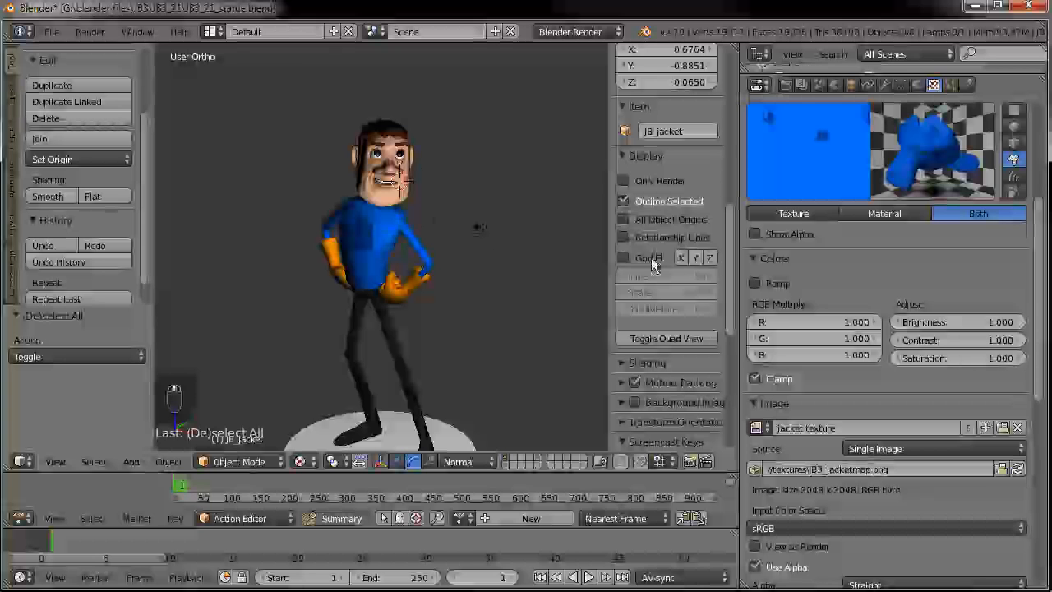
{"action": "scroll", "coordinate": [438, 239], "scroll_direction": "up", "scroll_amount": 5}
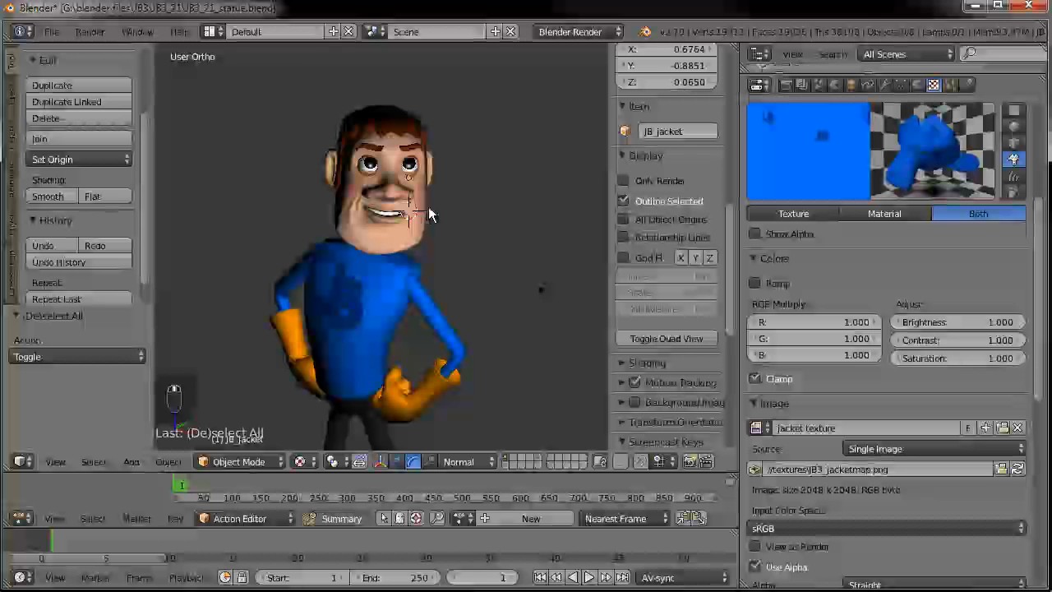
{"action": "right_click", "coordinate": [425, 210]}
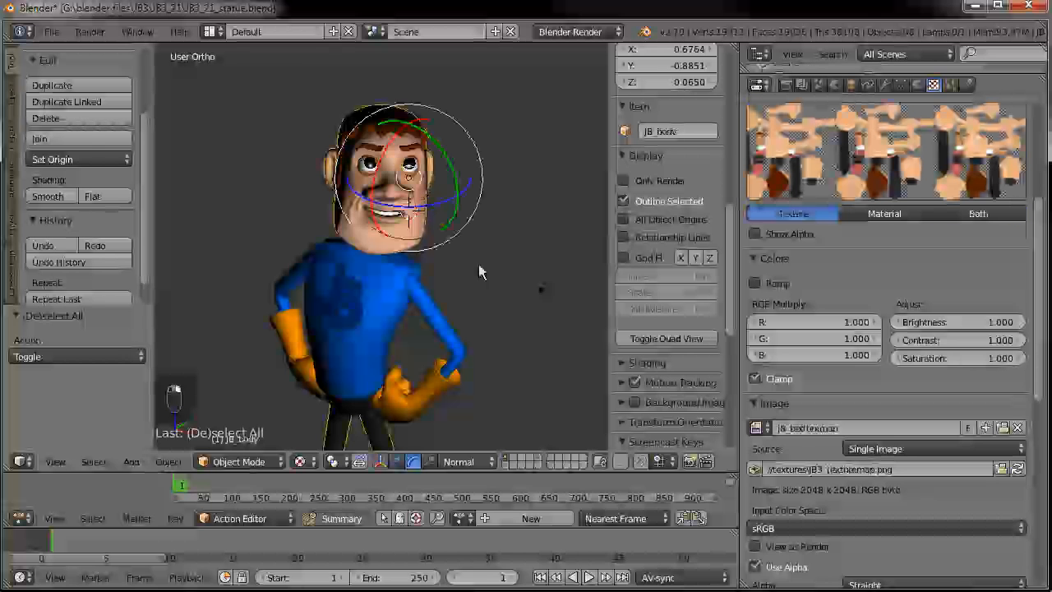
{"action": "key", "text": "Tab"}
{"action": "key", "text": "a"}
{"action": "key", "text": "a"}
{"action": "key", "text": "a"}
{"action": "key", "text": "a"}
{"action": "scroll", "coordinate": [469, 279], "scroll_direction": "down", "scroll_amount": 3}
{"action": "middle_click_drag", "start_coordinate": [469, 273], "coordinate": [468, 130], "text": "shift"}
{"action": "key", "text": "alt+h"}
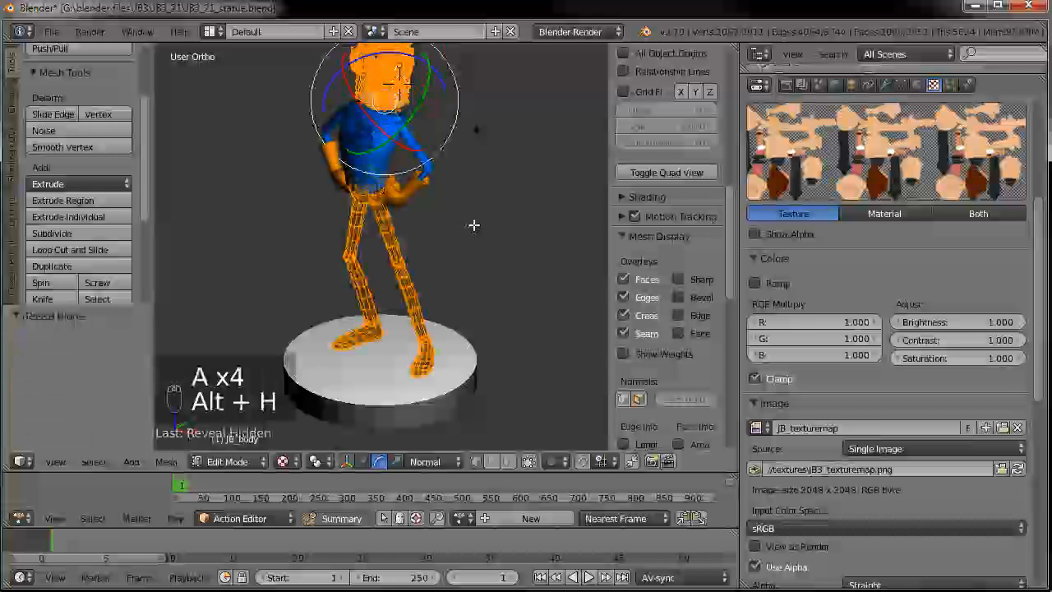
{"action": "key", "text": "a"}
{"action": "key", "text": "a"}
{"action": "key", "text": "a"}
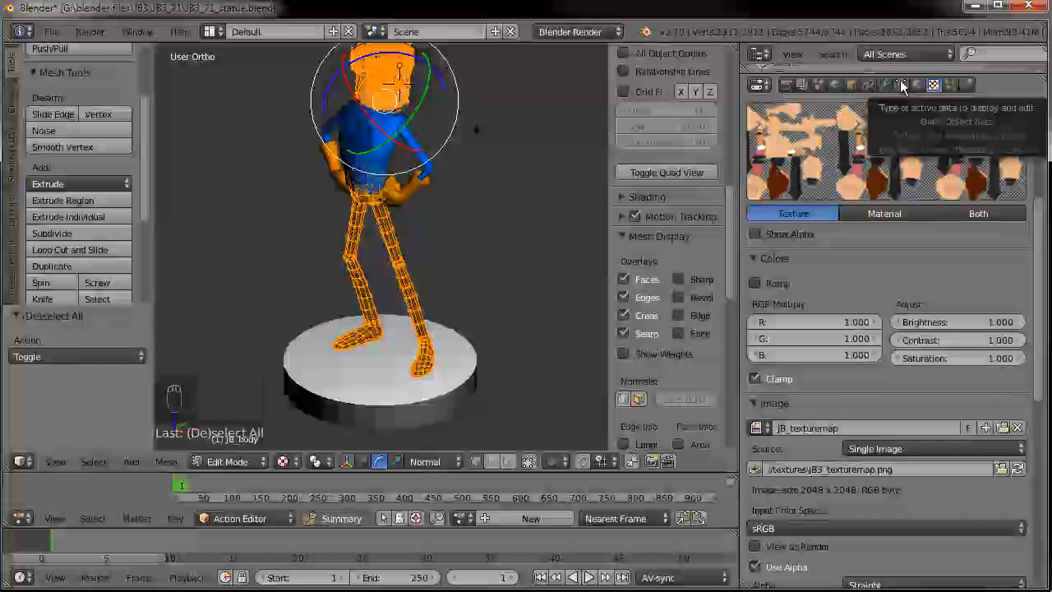
- Delete all of JB_body's vertex groups in its object data settings
{"action": "left_click", "coordinate": [902, 86]}
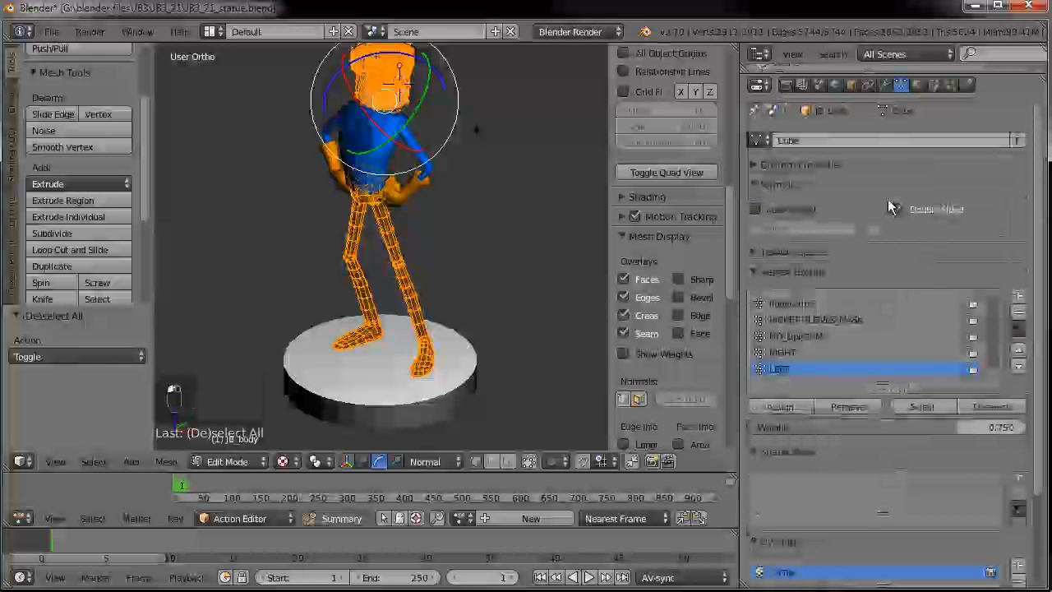
{"action": "scroll", "coordinate": [911, 342], "scroll_direction": "up", "scroll_amount": 5}
{"action": "left_click_drag", "start_coordinate": [992, 363], "coordinate": [967, 260]}
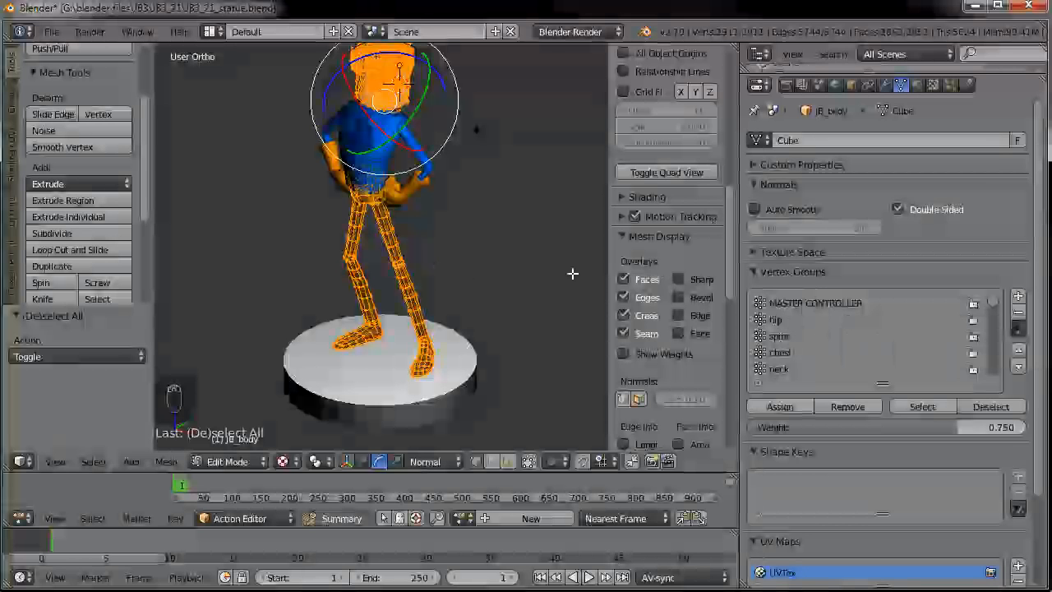
{"action": "left_click", "coordinate": [1017, 314]}
{"action": "left_click", "coordinate": [1017, 314]}
{"action": "left_click", "coordinate": [1017, 314]}
{"action": "left_click", "coordinate": [1017, 313]}
{"action": "left_click", "coordinate": [1017, 313]}
{"action": "left_click", "coordinate": [1017, 313]}
{"action": "left_click", "coordinate": [1018, 313]}
{"action": "left_click", "coordinate": [1018, 328]}
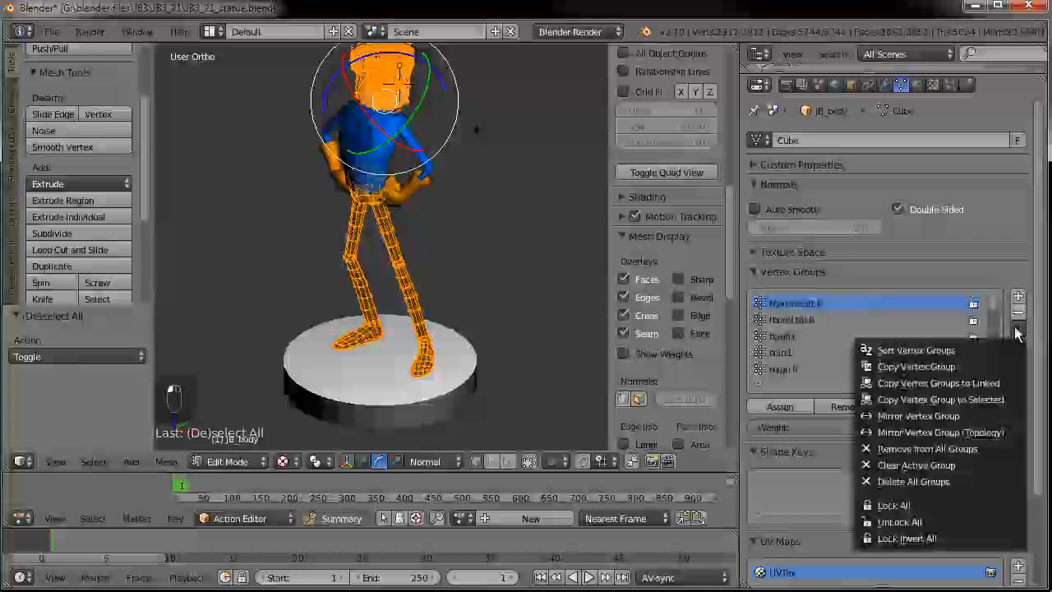
{"action": "left_click", "coordinate": [913, 480]}
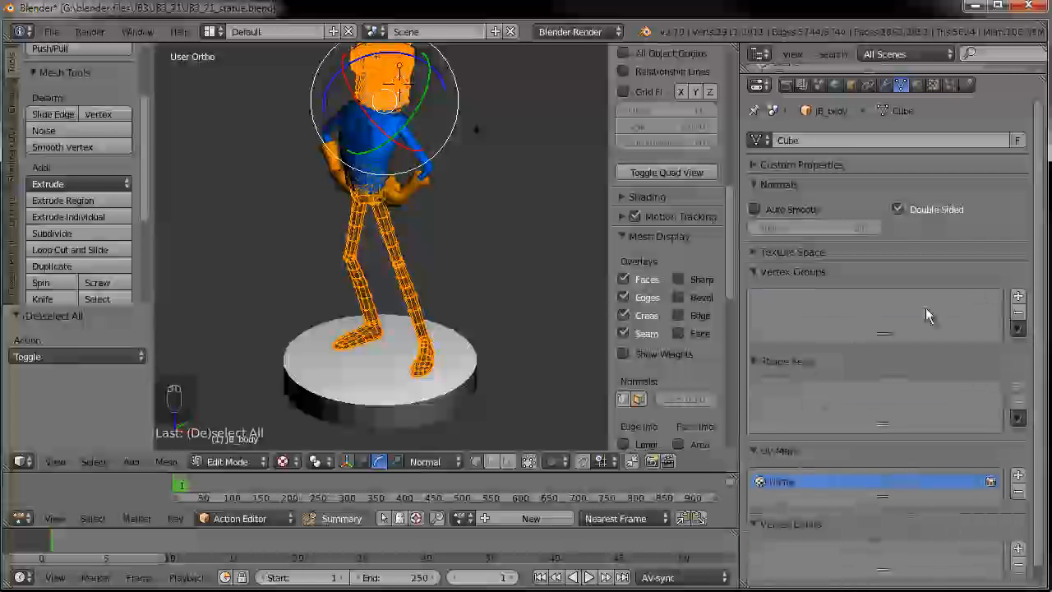
- Add a vertex group named body_texture, assign the whole body mesh to it and return to Object Mode
{"action": "left_click", "coordinate": [1018, 296]}
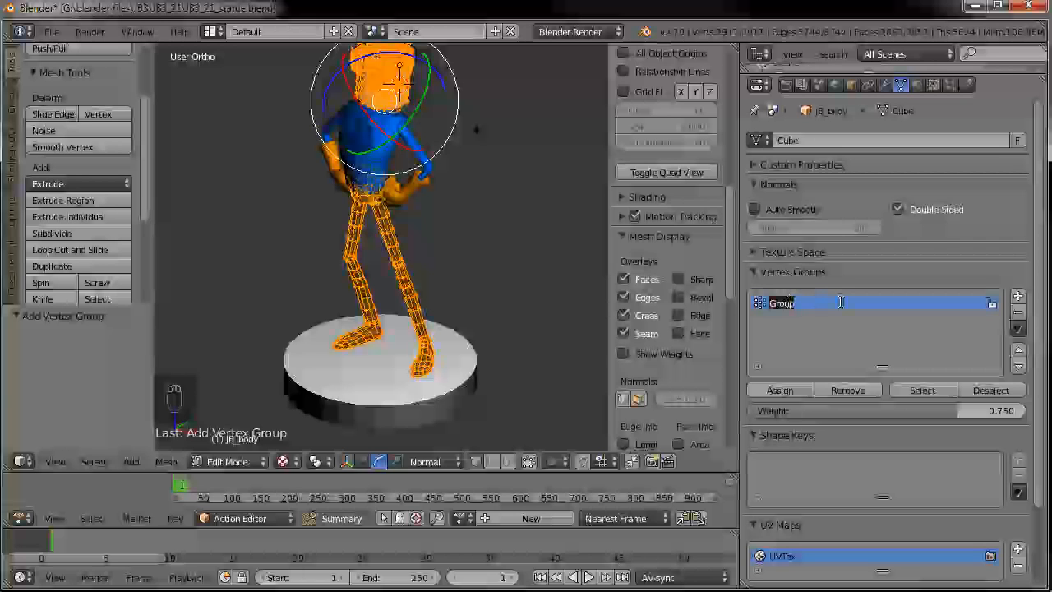
{"action": "key", "text": "Return"}
{"action": "left_click", "coordinate": [792, 393]}
{"action": "middle_click_drag", "start_coordinate": [467, 276], "coordinate": [468, 299], "text": "shift"}
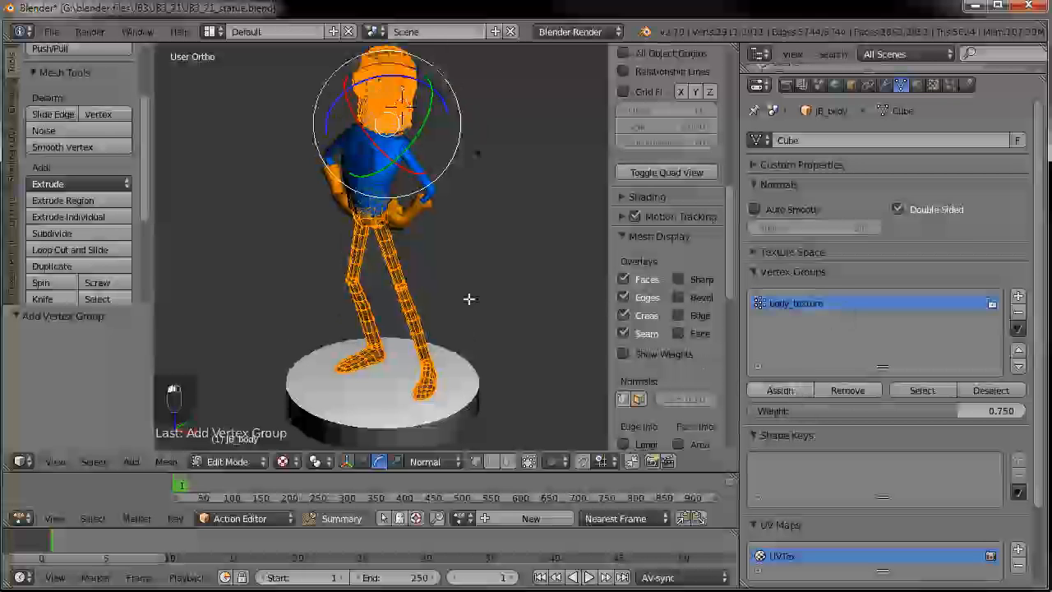
{"action": "key", "text": "Tab"}
- Select the round base cylinder and inspect its mesh briefly in Edit Mode
{"action": "right_click", "coordinate": [425, 277]}
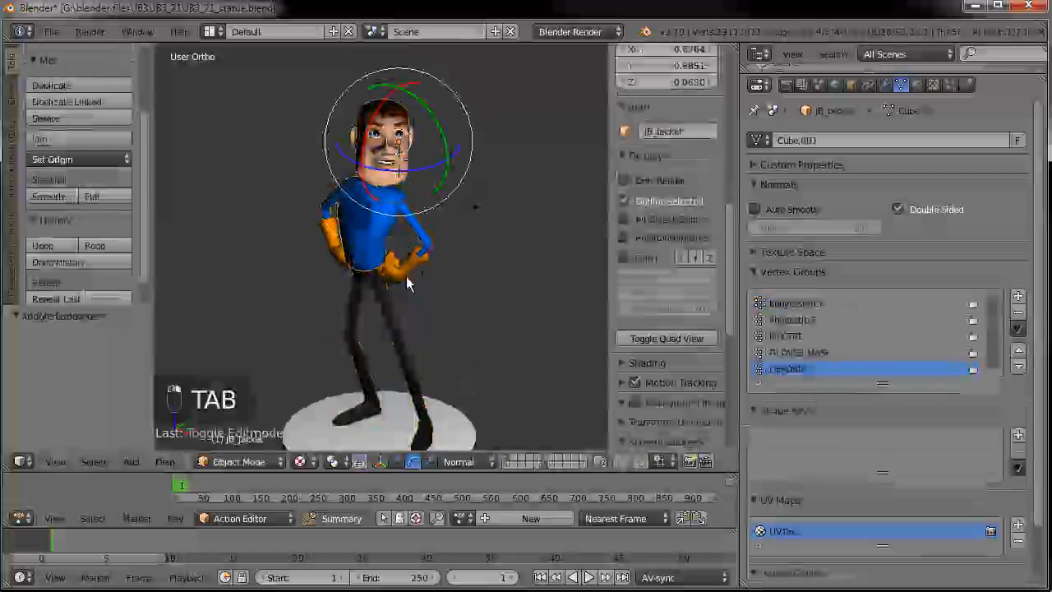
{"action": "right_click", "coordinate": [407, 277]}
{"action": "middle_click_drag", "start_coordinate": [439, 282], "coordinate": [471, 200], "text": "shift"}
{"action": "right_click", "coordinate": [483, 366]}
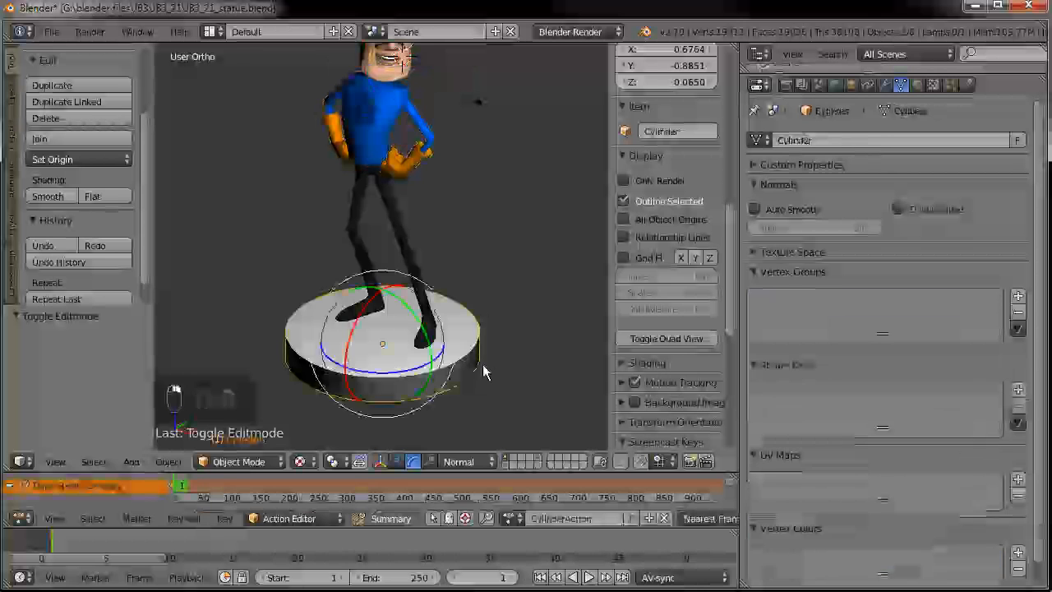
{"action": "middle_click_drag", "start_coordinate": [482, 364], "coordinate": [496, 327], "text": "shift"}
{"action": "scroll", "coordinate": [495, 329], "scroll_direction": "up", "scroll_amount": 2}
{"action": "key", "text": "Tab"}
{"action": "middle_click_drag", "start_coordinate": [508, 401], "coordinate": [444, 308], "text": "shift"}
{"action": "scroll", "coordinate": [484, 318], "scroll_direction": "up", "scroll_amount": 1}
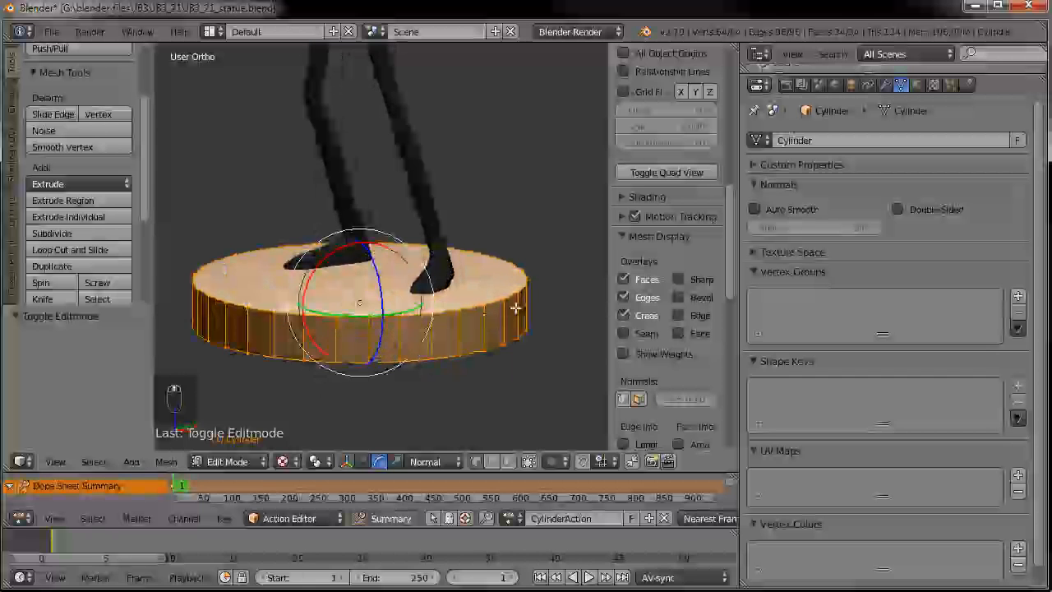
{"action": "key", "text": "Tab"}
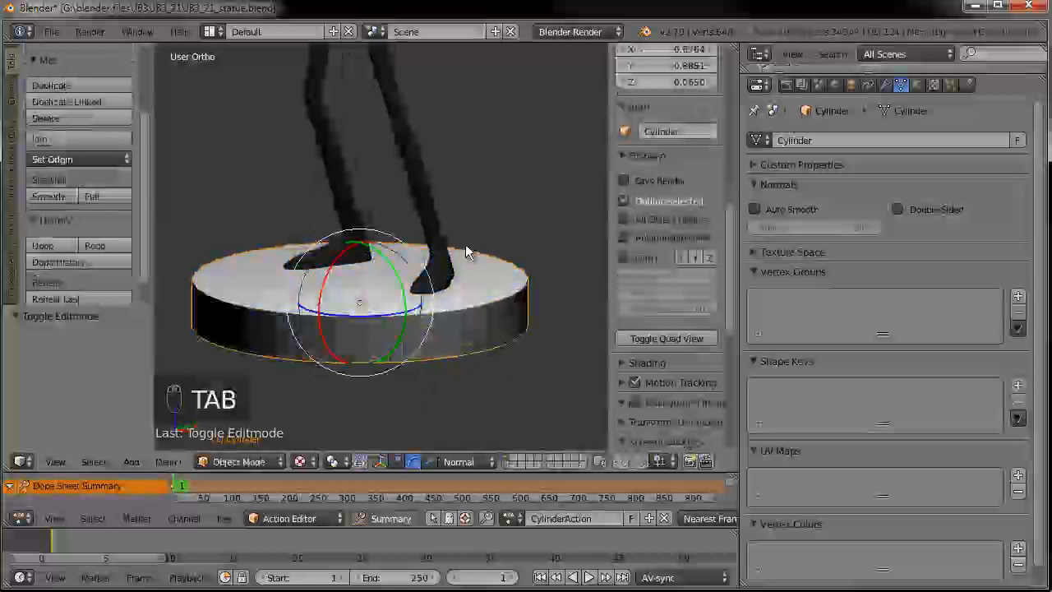
- Add a Subdivision Surface modifier to the round base cylinder
{"action": "left_click", "coordinate": [886, 85]}
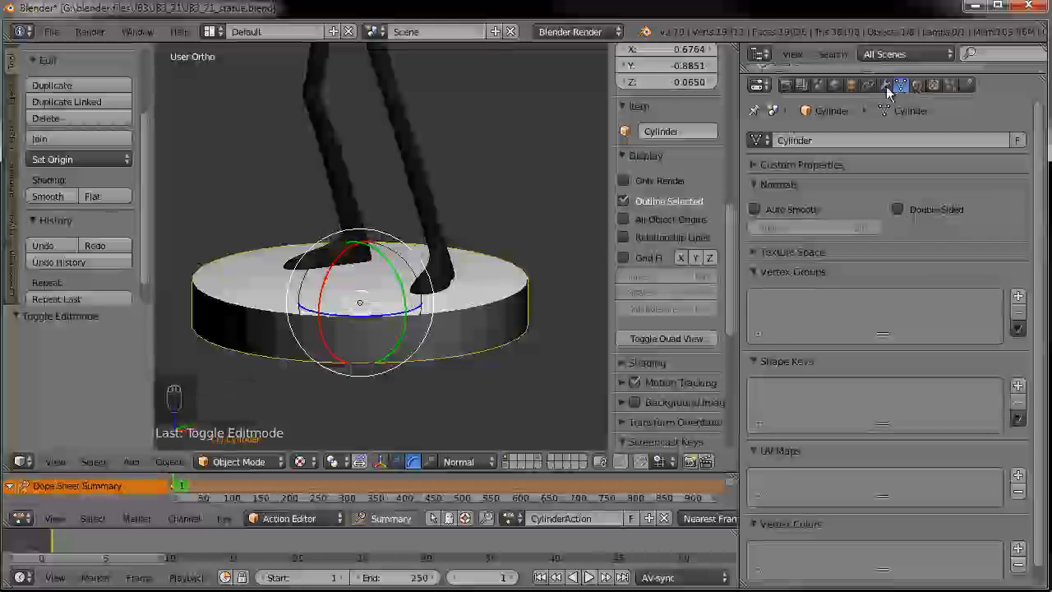
{"action": "left_click", "coordinate": [817, 140]}
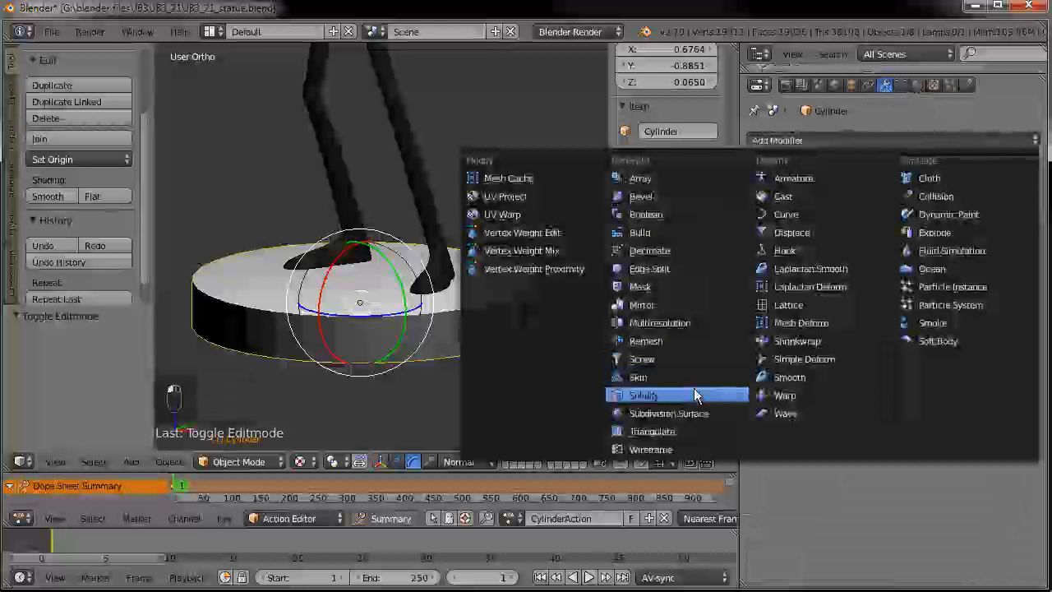
{"action": "left_click", "coordinate": [674, 413]}
{"action": "middle_click_drag", "start_coordinate": [474, 261], "coordinate": [524, 296]}
{"action": "scroll", "coordinate": [377, 131], "scroll_direction": "down", "scroll_amount": 3}
{"action": "scroll", "coordinate": [452, 250], "scroll_direction": "up", "scroll_amount": 2}
{"action": "scroll", "coordinate": [457, 204], "scroll_direction": "up", "scroll_amount": 3}
{"action": "scroll", "coordinate": [487, 278], "scroll_direction": "down", "scroll_amount": 2}
- Enter Edit Mode on the base and add one loop cut close to its lower rim and one close to its upper rim
{"action": "key", "text": "Tab"}
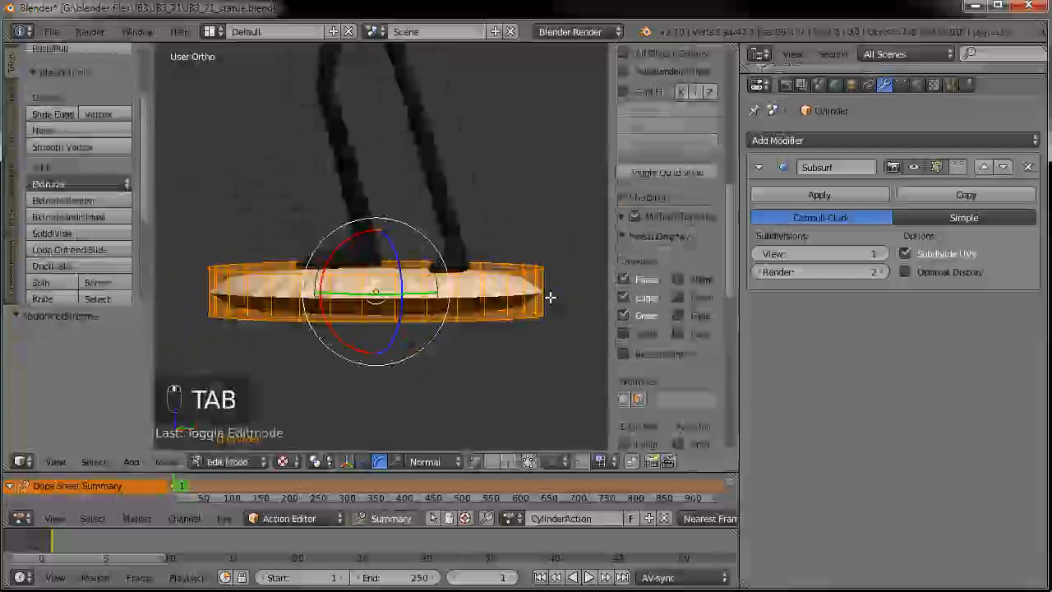
{"action": "key", "text": "ctrl+r"}
{"action": "left_click", "coordinate": [548, 301]}
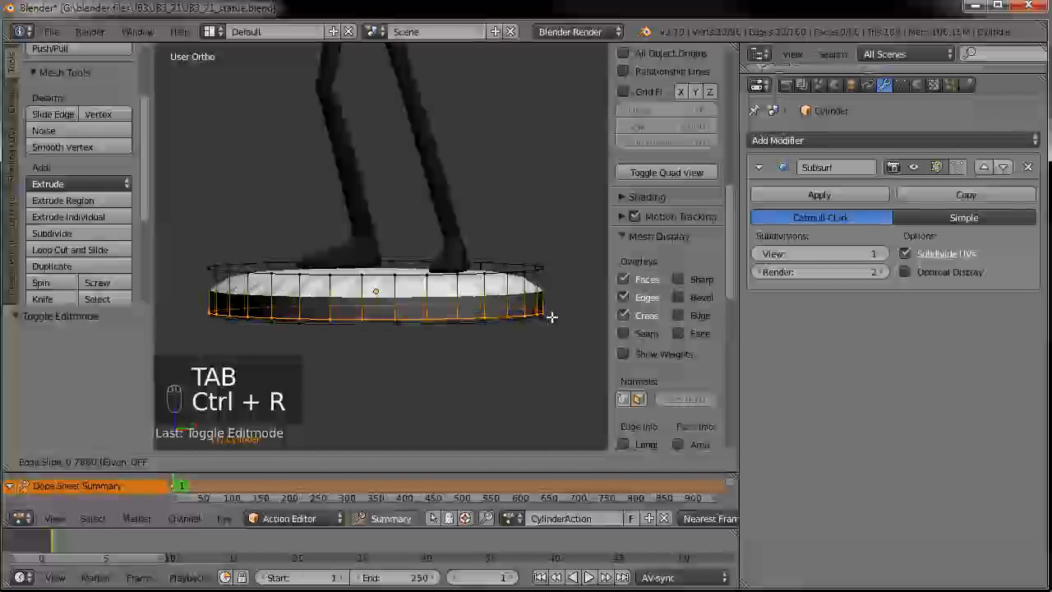
{"action": "left_click", "coordinate": [548, 315]}
{"action": "key", "text": "ctrl+r"}
{"action": "left_click", "coordinate": [572, 294]}
{"action": "left_click", "coordinate": [570, 280]}
- Select the base's top face, extrude it in place and scale the new face to 0
{"action": "middle_click_drag", "start_coordinate": [570, 279], "coordinate": [462, 265]}
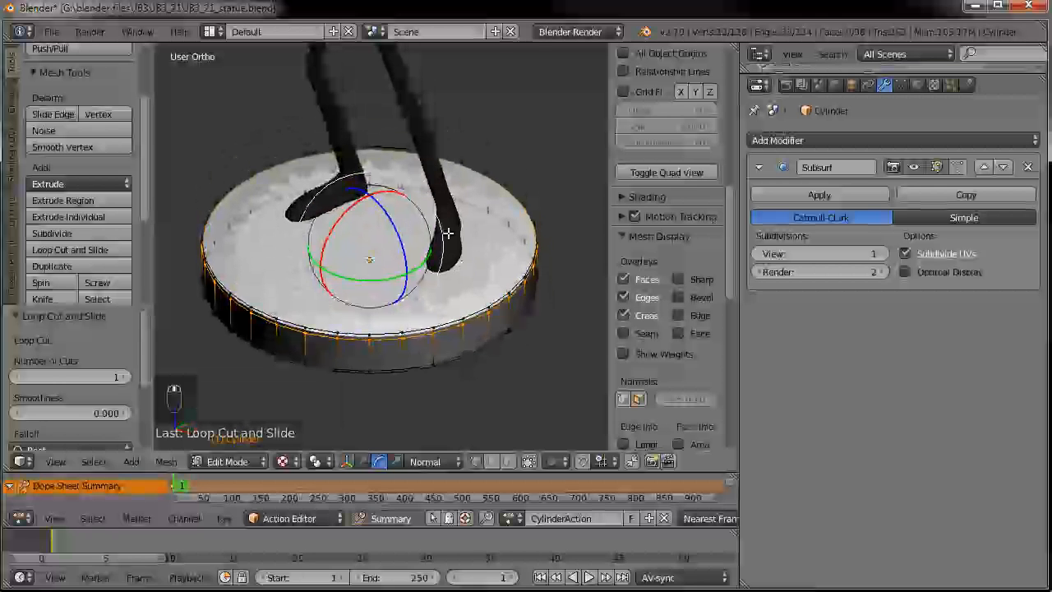
{"action": "right_click", "coordinate": [327, 321], "text": "alt"}
{"action": "middle_click_drag", "start_coordinate": [431, 232], "coordinate": [396, 220]}
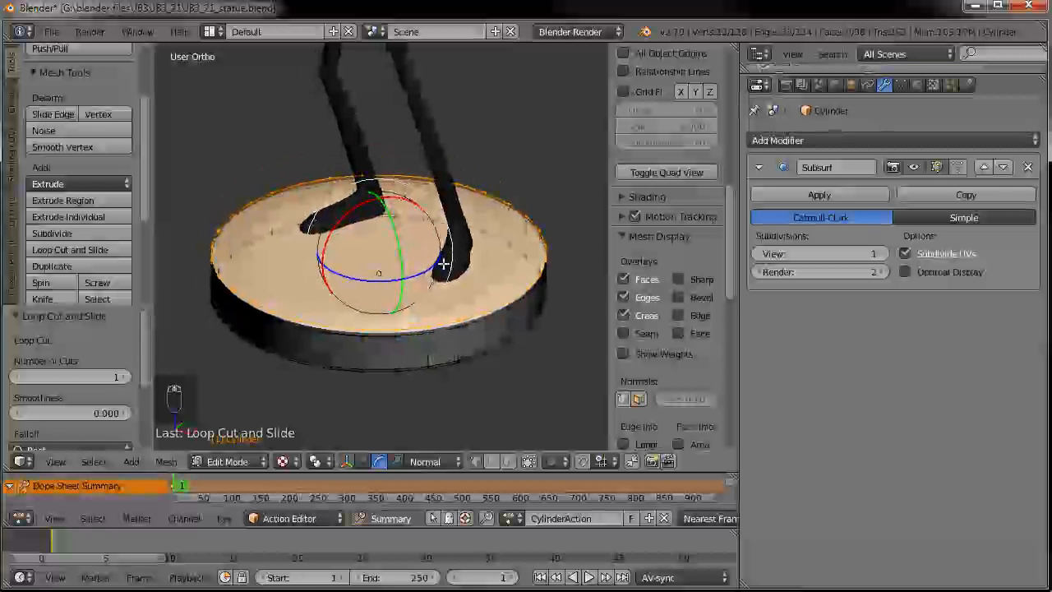
{"action": "key", "text": "e"}
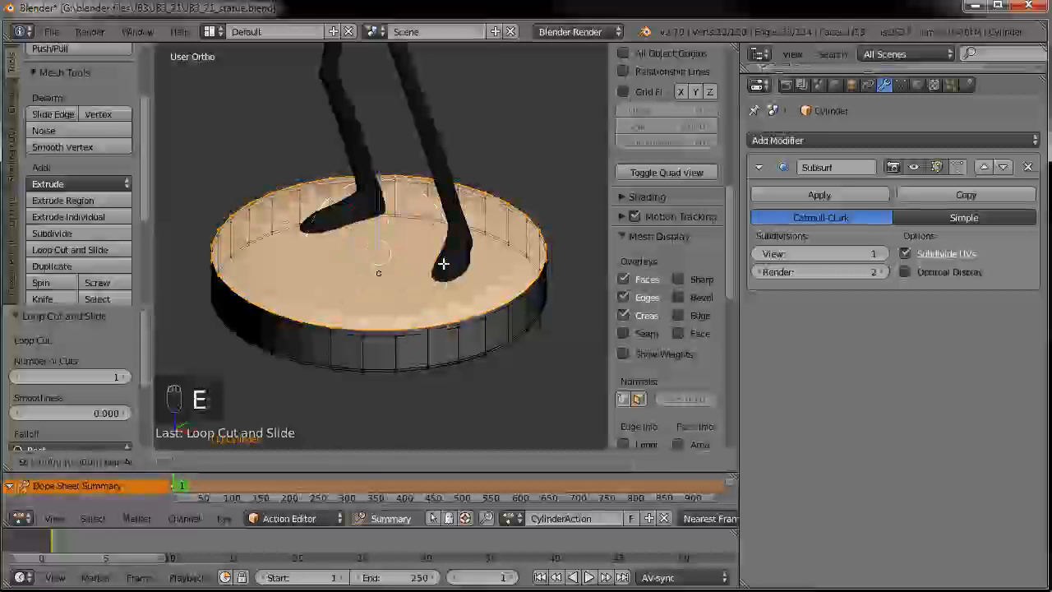
{"action": "right_click", "coordinate": [443, 263]}
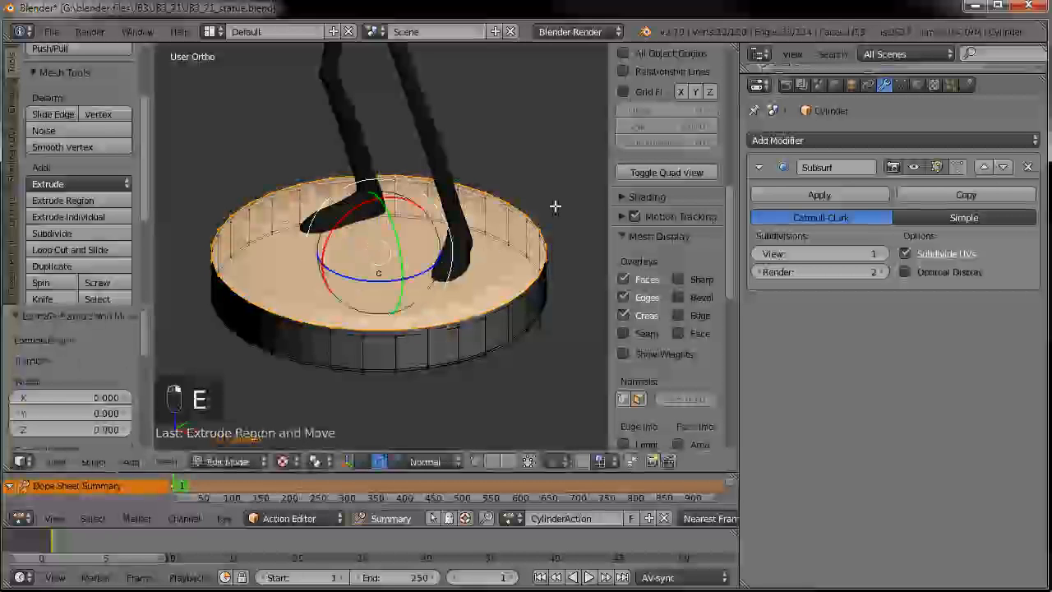
{"action": "key", "text": "s"}
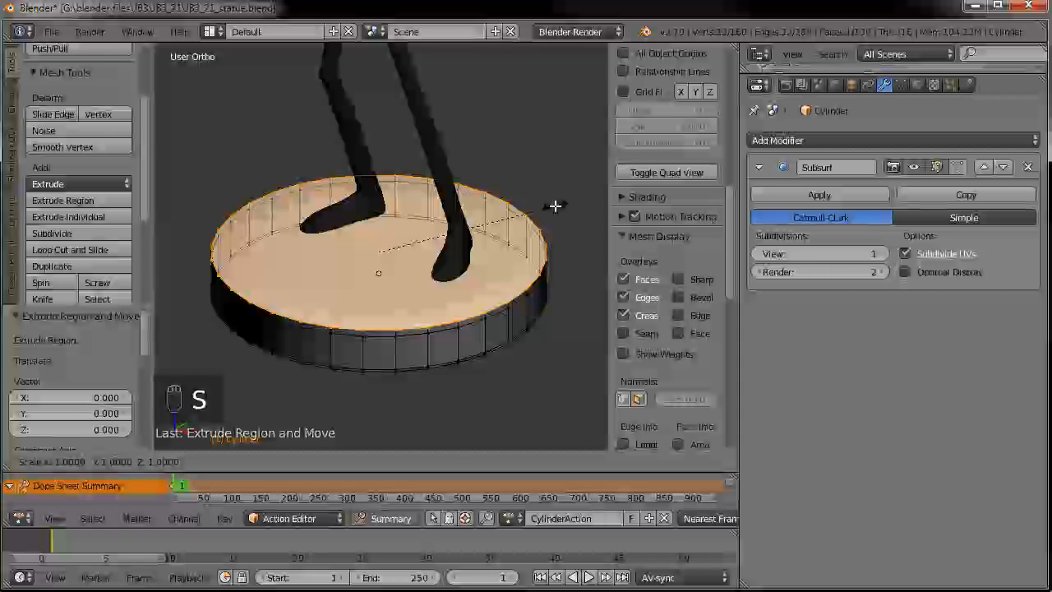
{"action": "key", "text": "0"}
{"action": "key", "text": "Return"}
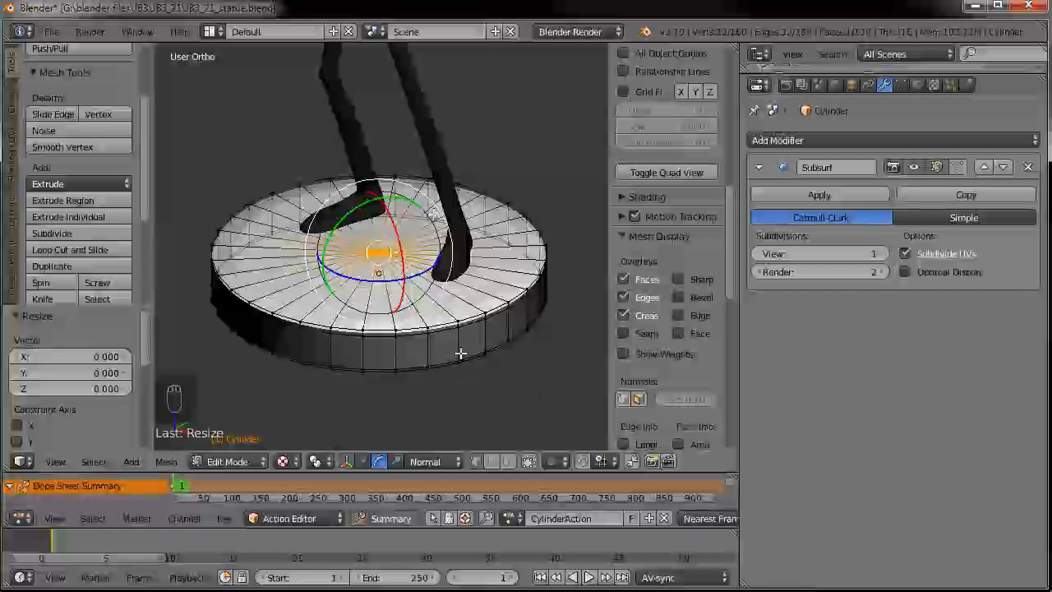
- Merge the collapsed vertices of the base's top at their centre and clear the selection
{"action": "key", "text": "alt+m"}
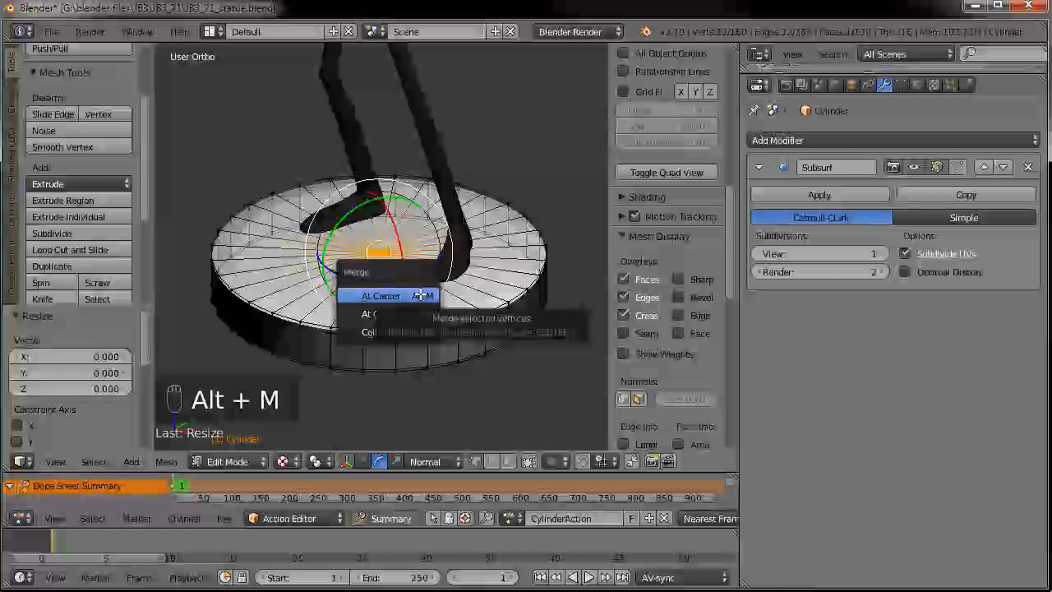
{"action": "left_click", "coordinate": [419, 294]}
{"action": "key", "text": "a"}
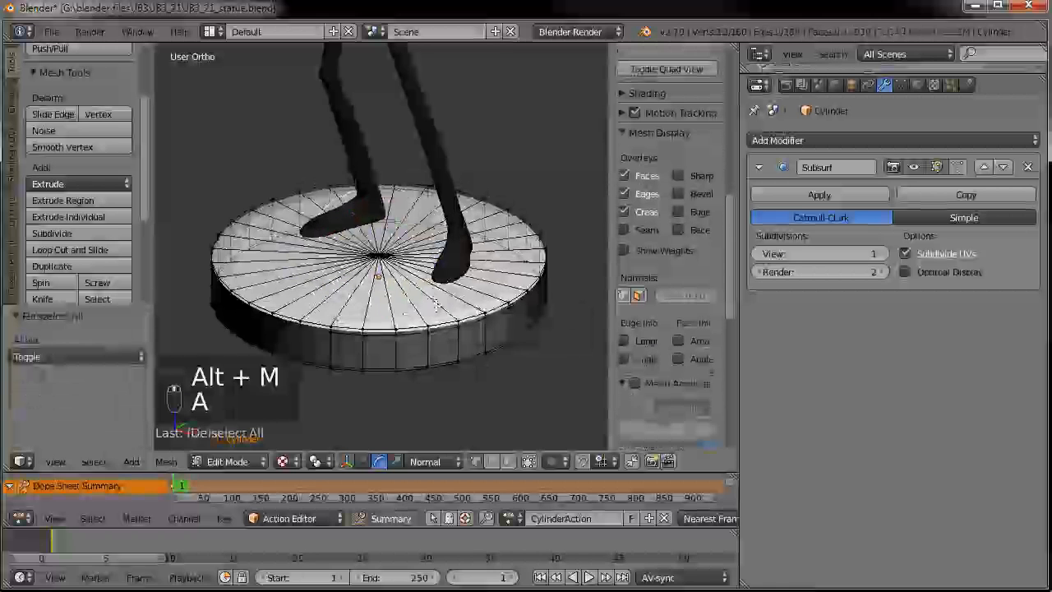
- Bring the base's underside into view and set the viewport shading to Solid
{"action": "middle_click_drag", "start_coordinate": [436, 305], "coordinate": [444, 272], "text": "shift"}
{"action": "middle_click_drag", "start_coordinate": [460, 340], "coordinate": [452, 320]}
{"action": "middle_click_drag", "start_coordinate": [446, 380], "coordinate": [454, 271], "text": "shift"}
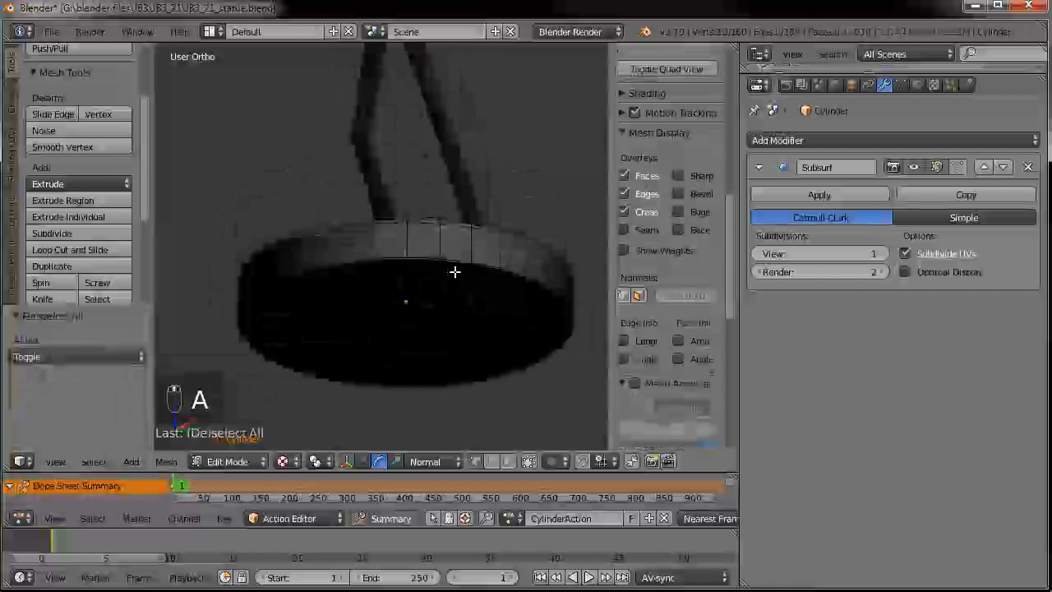
{"action": "left_click", "coordinate": [282, 461]}
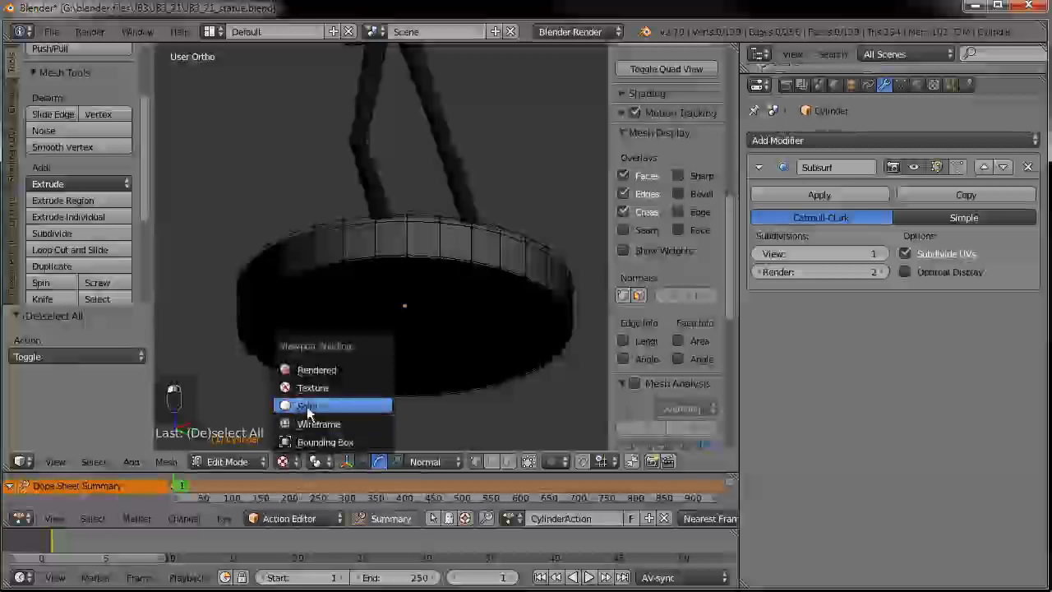
{"action": "left_click", "coordinate": [309, 406]}
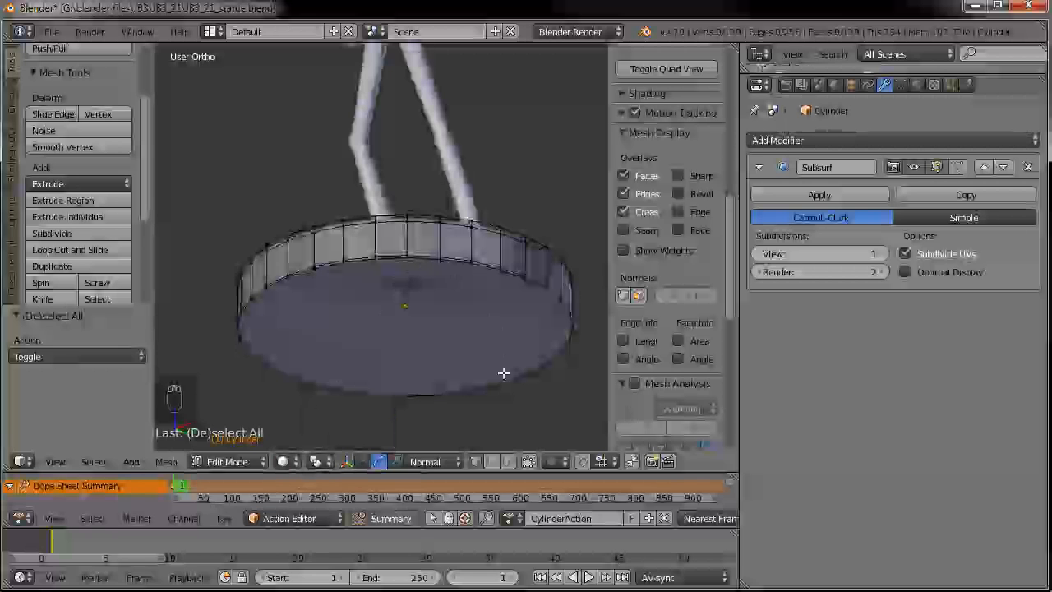
- Select the base's bottom face, extrude it in place and scale the new face to 0
{"action": "middle_click_drag", "start_coordinate": [513, 380], "coordinate": [548, 367]}
{"action": "right_click", "coordinate": [535, 285]}
{"action": "key", "text": "e"}
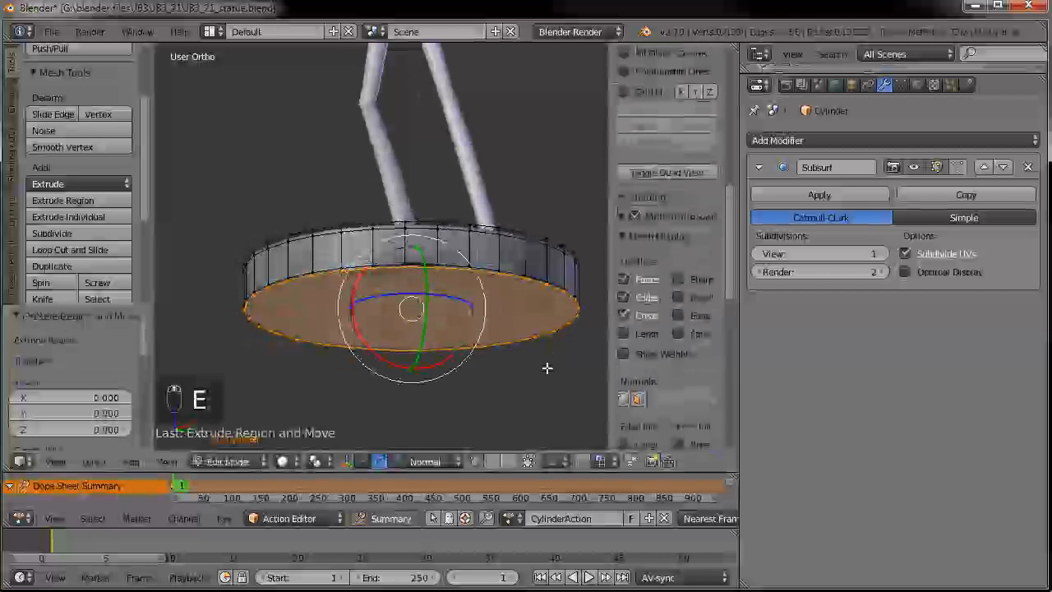
{"action": "key", "text": "s"}
{"action": "key", "text": "0"}
{"action": "key", "text": "Return"}
- Merge the collapsed bottom vertices at centre, inspect the underside and undo the merge
{"action": "key", "text": "alt+m"}
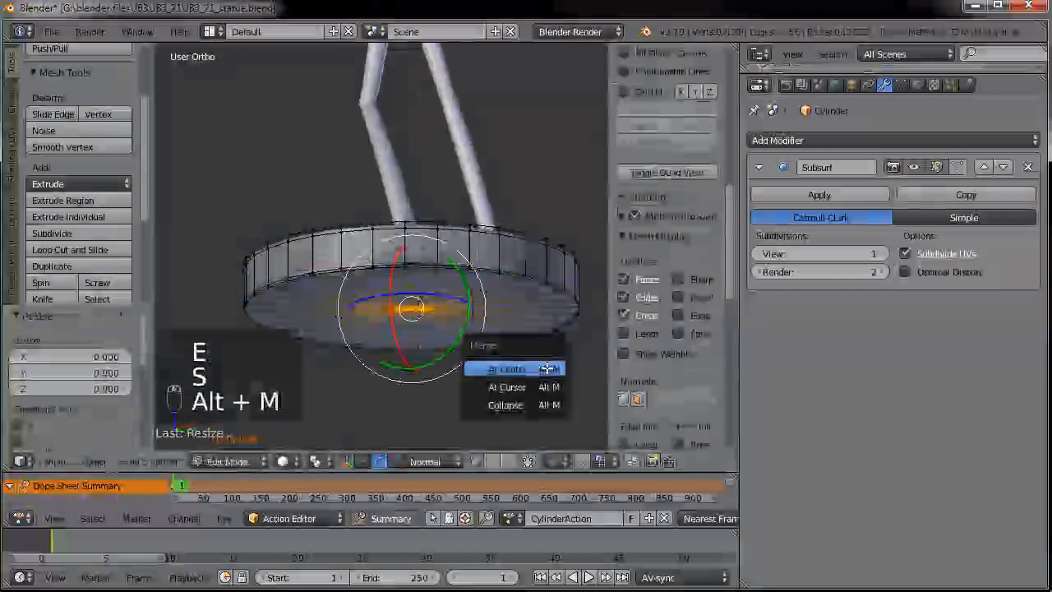
{"action": "left_click", "coordinate": [543, 368]}
{"action": "key", "text": "a"}
{"action": "middle_click_drag", "start_coordinate": [528, 378], "coordinate": [454, 327]}
{"action": "middle_click_drag", "start_coordinate": [517, 352], "coordinate": [496, 402]}
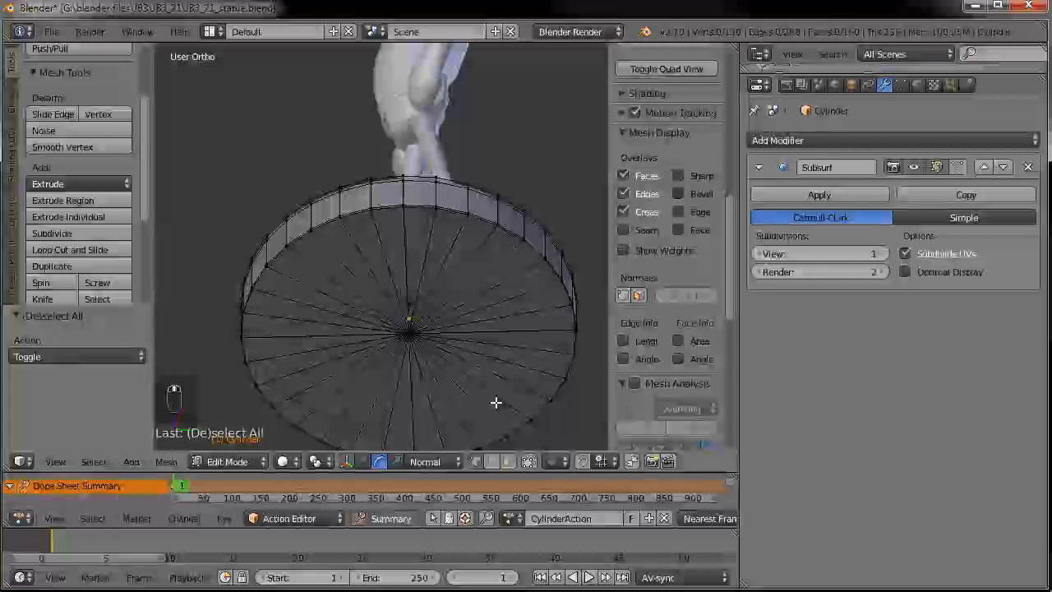
{"action": "middle_click_drag", "start_coordinate": [425, 351], "coordinate": [417, 333]}
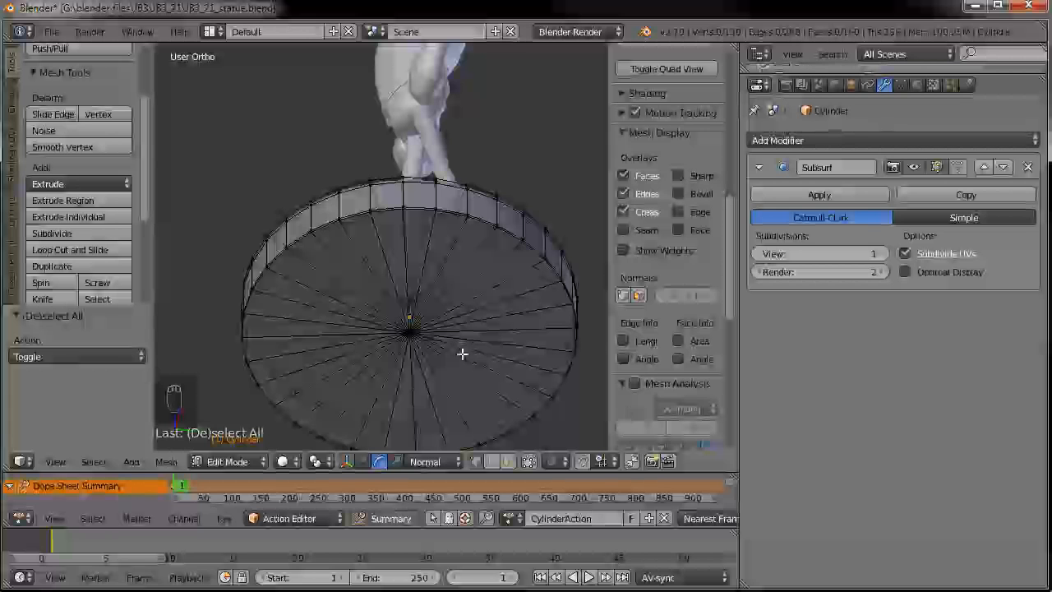
{"action": "key", "text": "ctrl+z"}
{"action": "key", "text": "ctrl+r"}
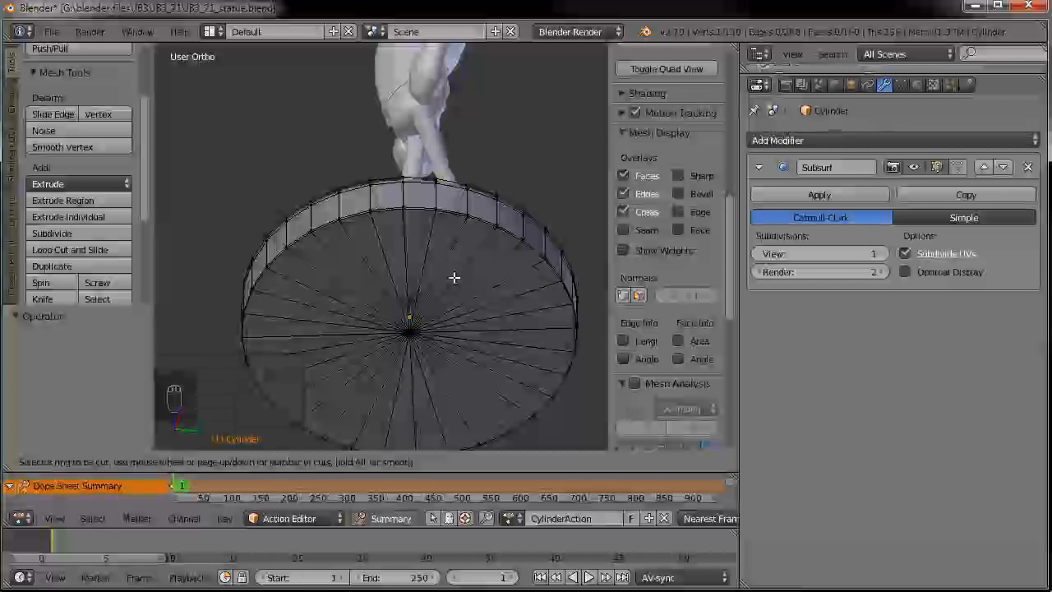
{"action": "key", "text": "ctrl+z"}
{"action": "key", "text": "ctrl+z"}
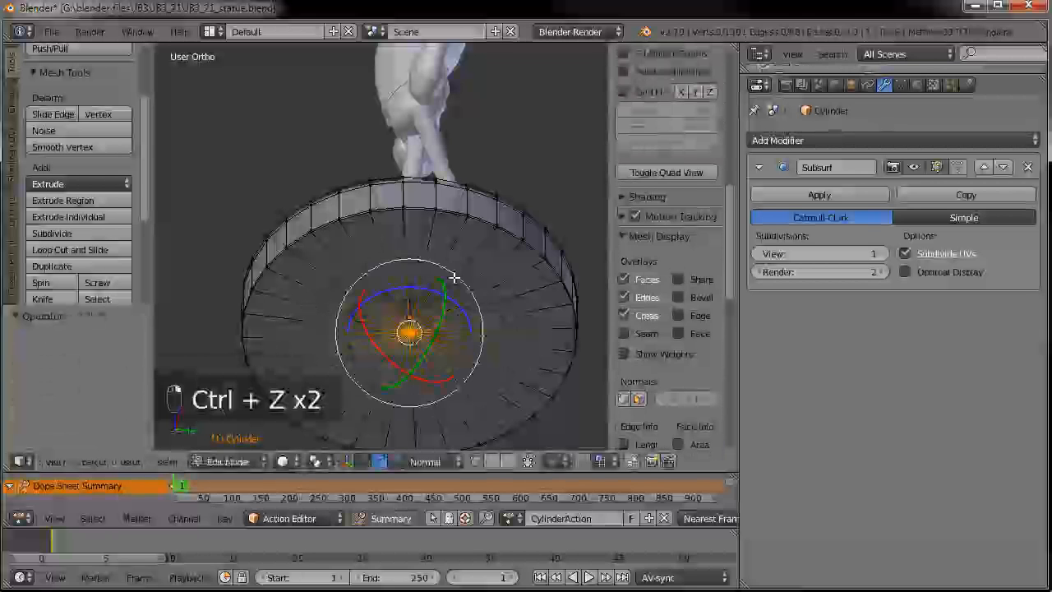
- Add a loop cut around the underside of the base and slide it close to the centre
{"action": "key", "text": "ctrl+r"}
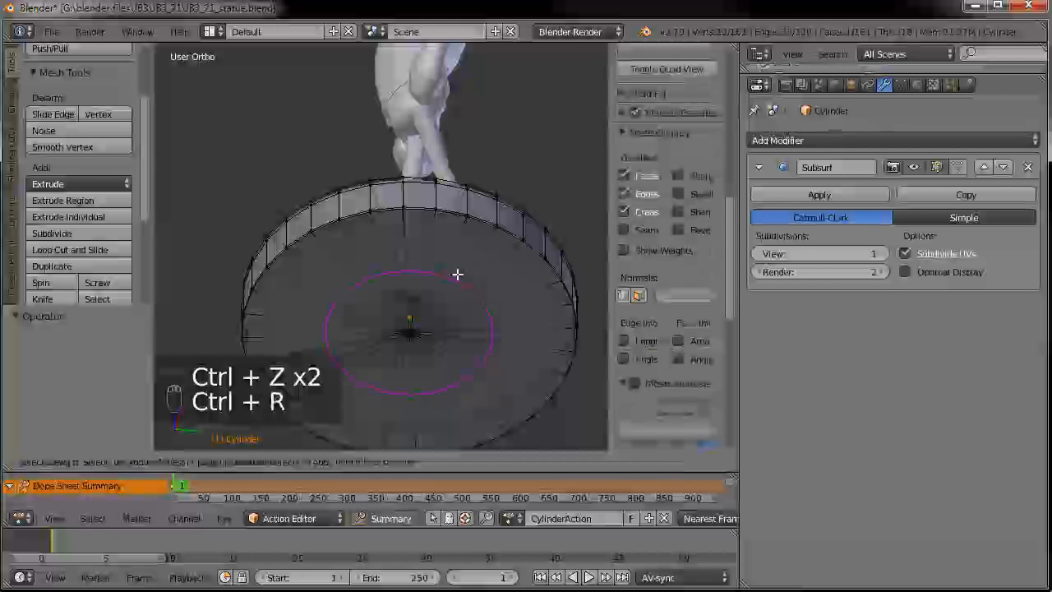
{"action": "left_click", "coordinate": [457, 274]}
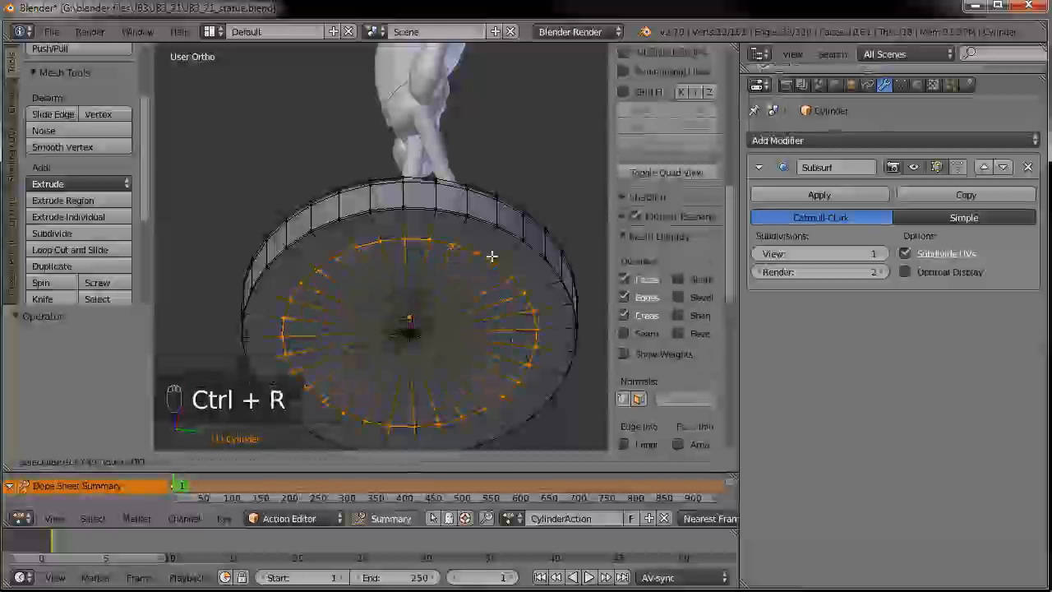
{"action": "left_click", "coordinate": [409, 329]}
- Circle-select the collapsed vertices in the middle of the underside and merge them at centre
{"action": "key", "text": "a"}
{"action": "key", "text": "c"}
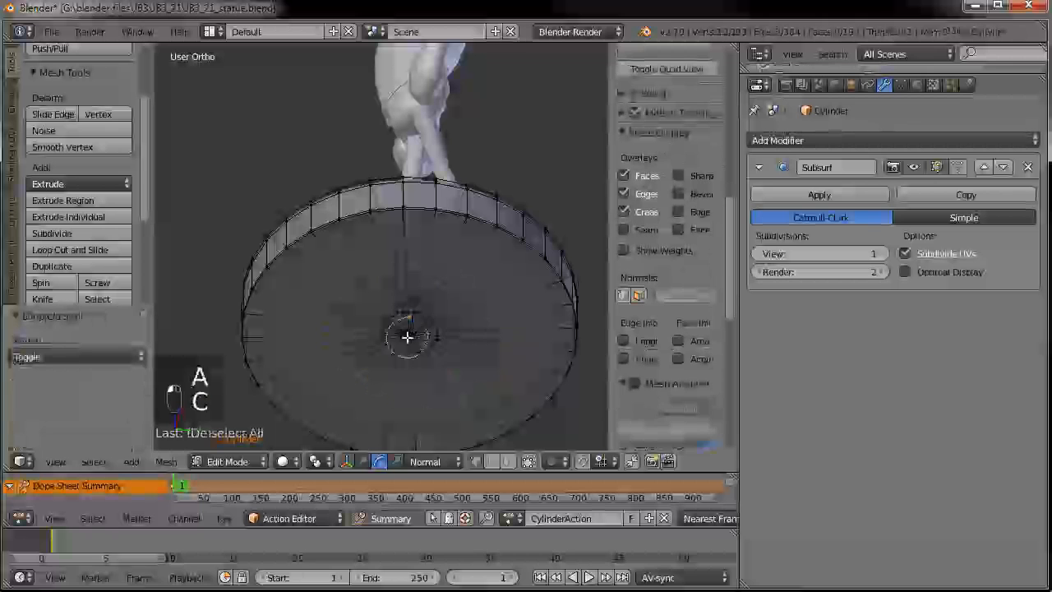
{"action": "left_click", "coordinate": [410, 332]}
{"action": "key", "text": "alt+m"}
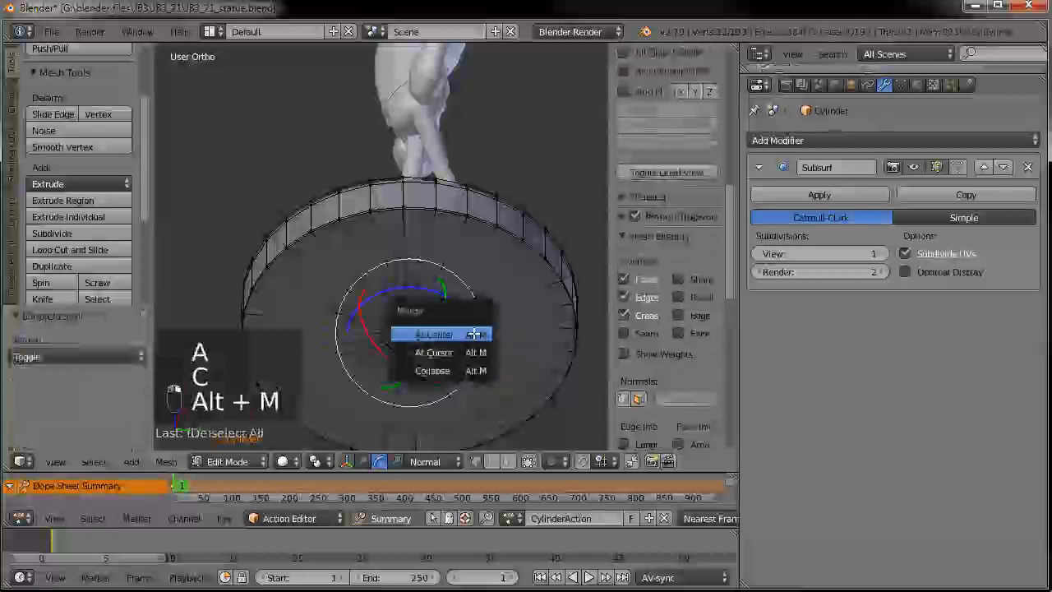
{"action": "left_click", "coordinate": [468, 334]}
{"action": "key", "text": "a"}
- Add a loop cut on the underside about midway between the small inner ring and the outer rim
{"action": "key", "text": "ctrl+r"}
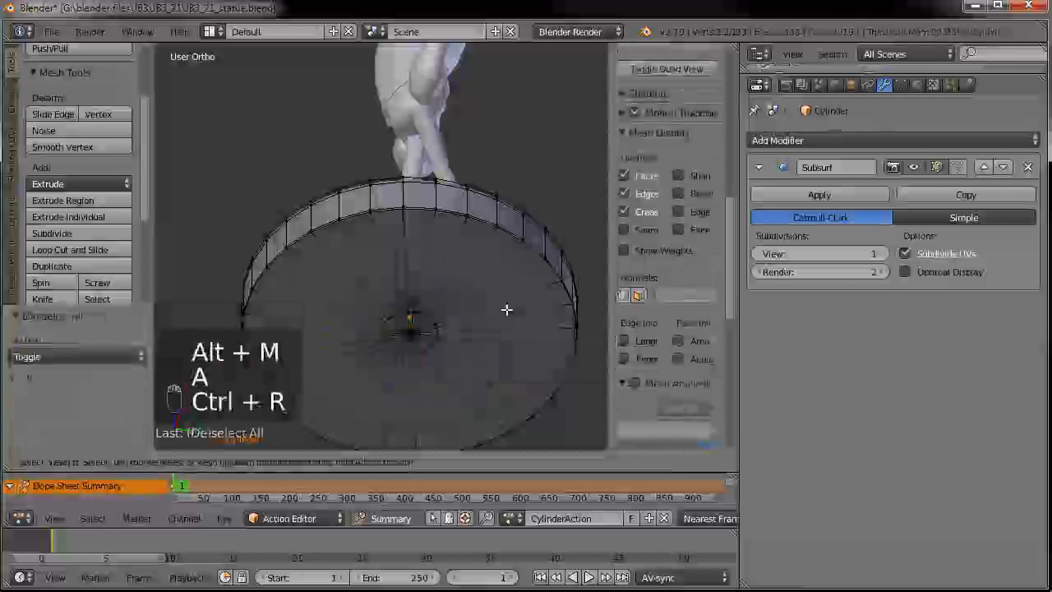
{"action": "left_click", "coordinate": [485, 271]}
{"action": "left_click", "coordinate": [485, 270]}
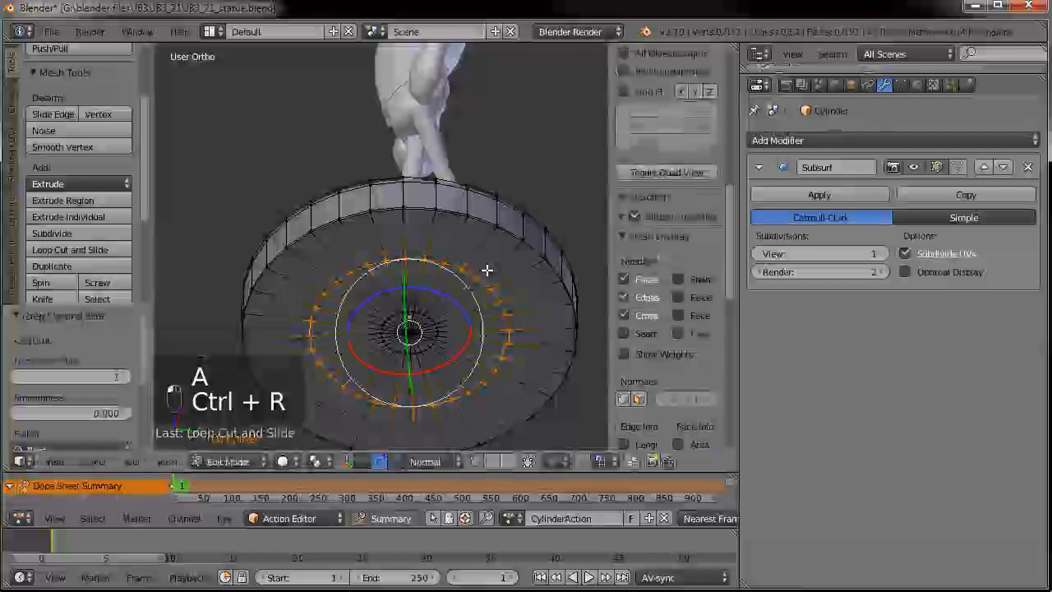
{"action": "key", "text": "ctrl+r"}
{"action": "right_click", "coordinate": [491, 248]}
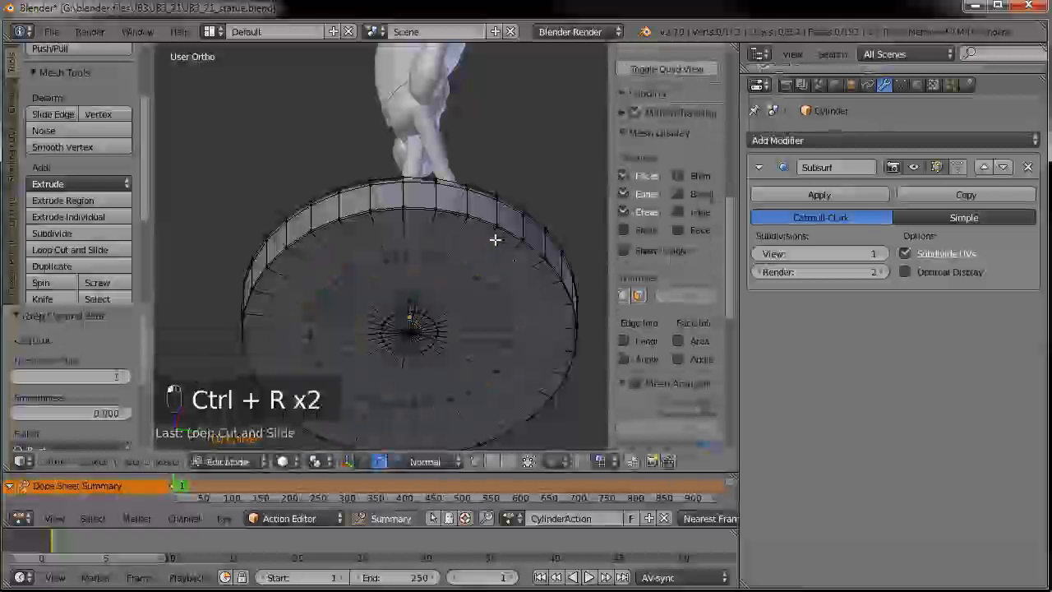
{"action": "right_click", "coordinate": [496, 240]}
{"action": "key", "text": "ctrl+z"}
{"action": "key", "text": "ctrl+z"}
{"action": "key", "text": "ctrl+z"}
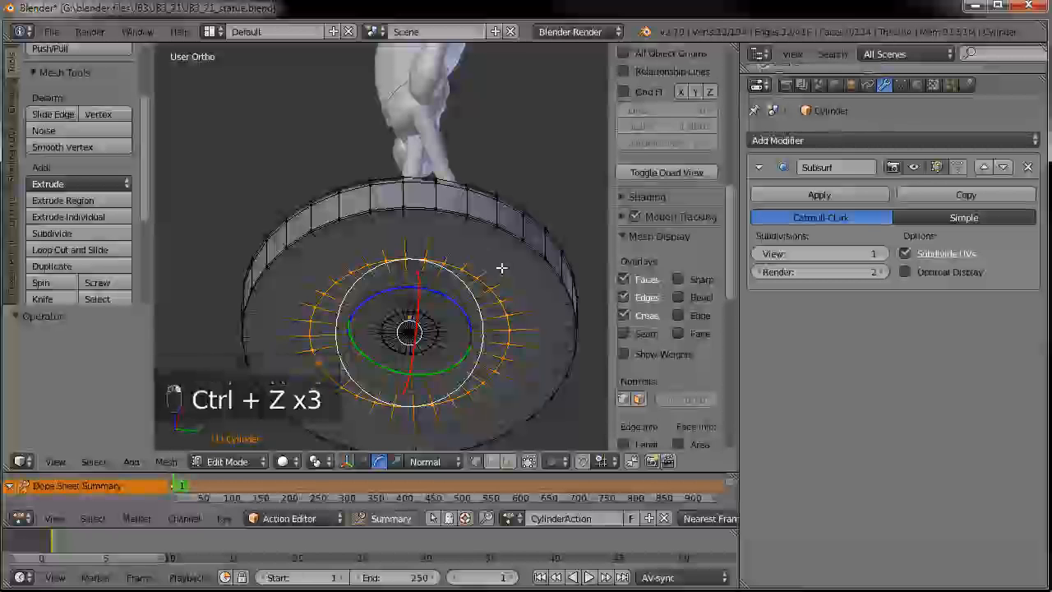
- Add another centred loop cut on the underside between the middle ring and the outer rim, and clear the selection
{"action": "key", "text": "ctrl+r"}
{"action": "left_click", "coordinate": [481, 246]}
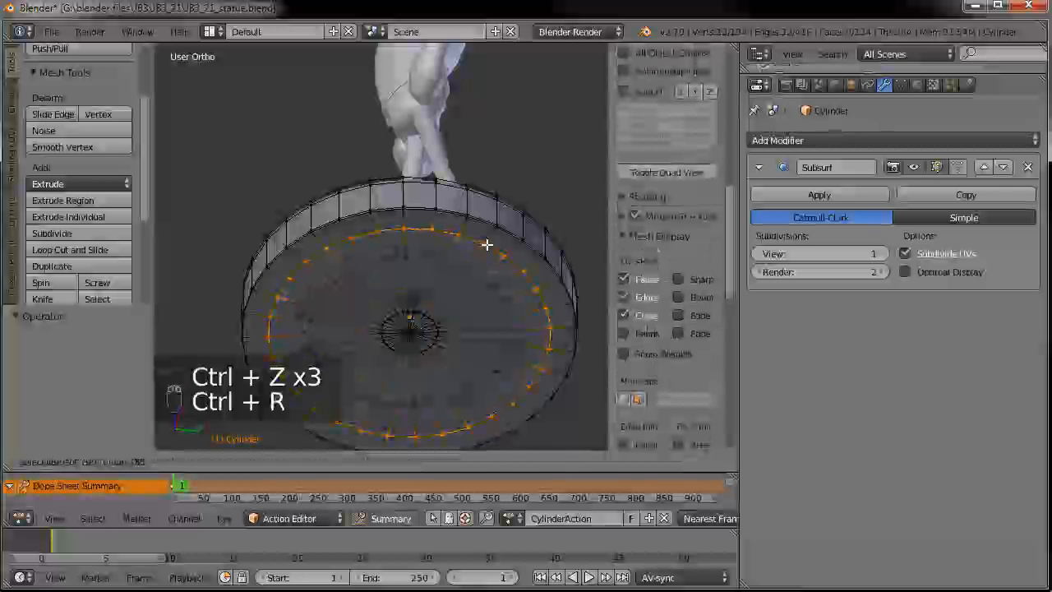
{"action": "right_click", "coordinate": [469, 263]}
{"action": "key", "text": "a"}
- Select the centre vertex of the base's top, try moving it and cancel the move
{"action": "middle_click_drag", "start_coordinate": [470, 263], "coordinate": [453, 378]}
{"action": "scroll", "coordinate": [453, 378], "scroll_direction": "up", "scroll_amount": 1}
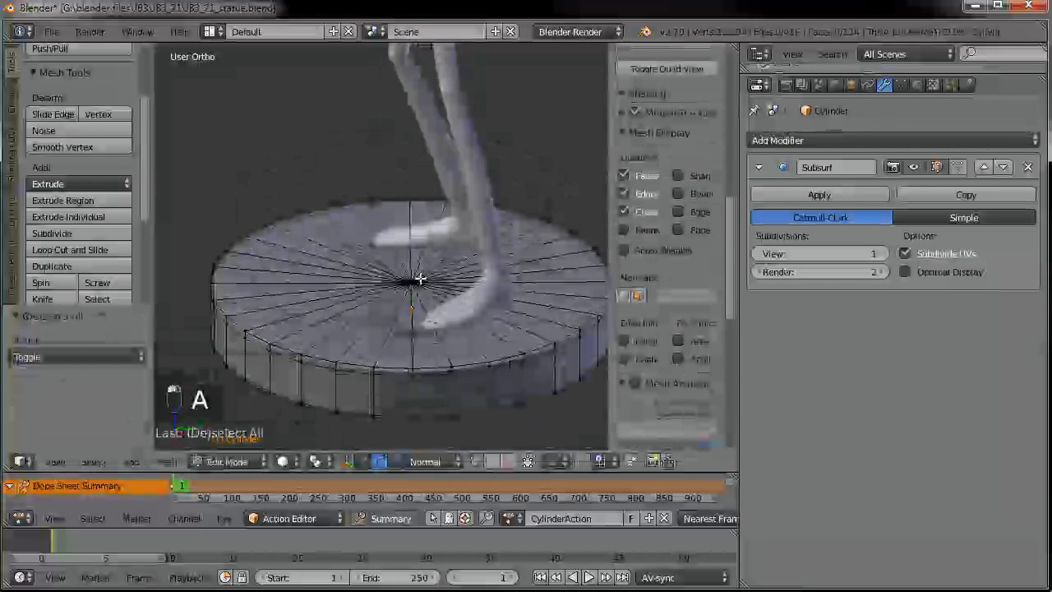
{"action": "right_click", "coordinate": [412, 277]}
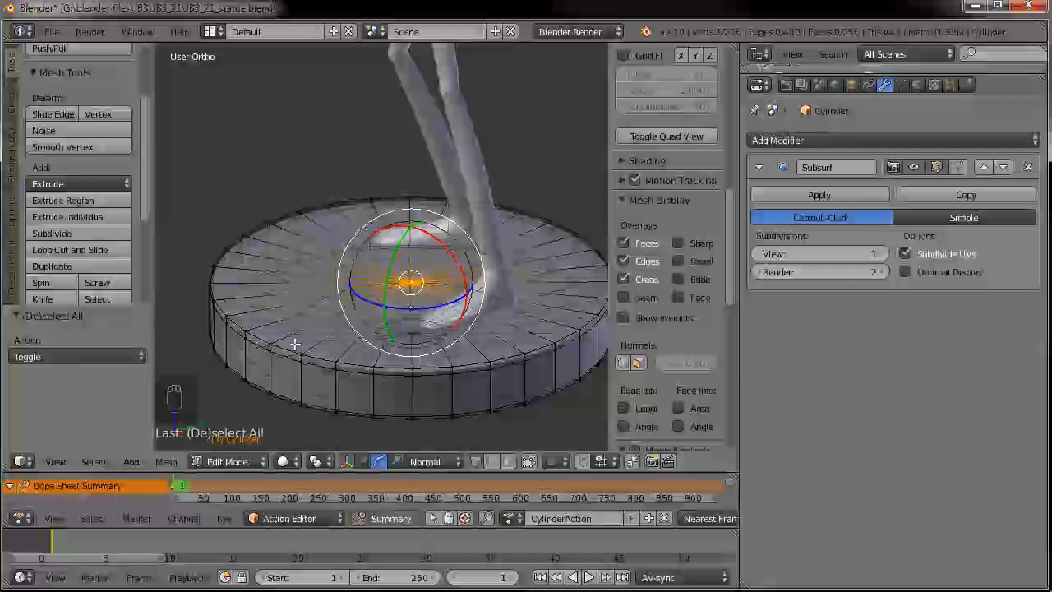
{"action": "right_click", "coordinate": [410, 281]}
{"action": "right_click", "coordinate": [417, 280]}
{"action": "key", "text": "g"}
{"action": "right_click", "coordinate": [429, 265]}
- Undo the latest move and selection changes on the top of the base
{"action": "right_click", "coordinate": [286, 345]}
{"action": "key", "text": "ctrl+z"}
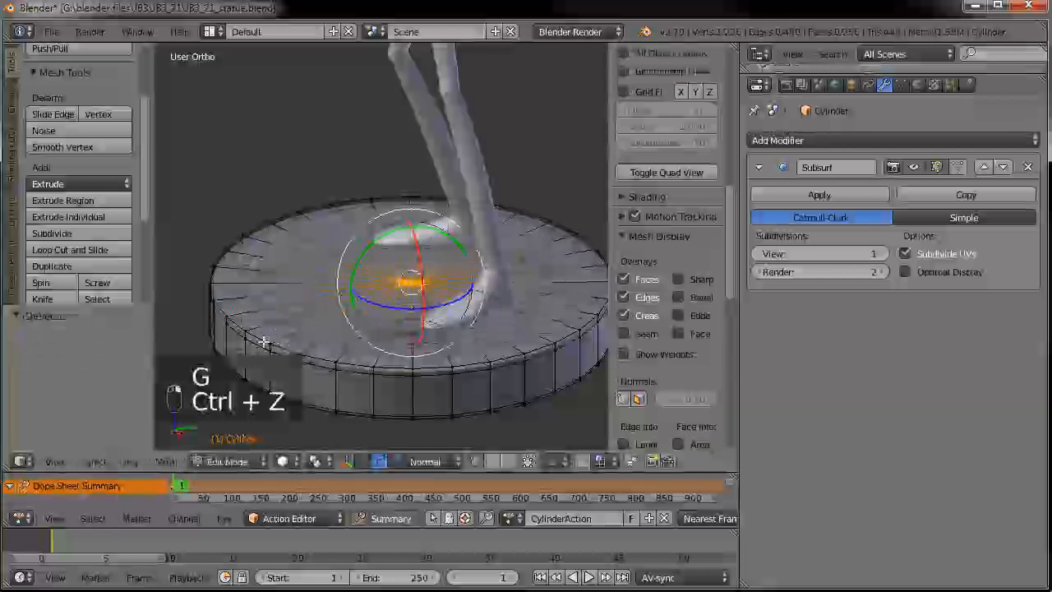
{"action": "key", "text": "ctrl+z"}
{"action": "key", "text": "ctrl+z"}
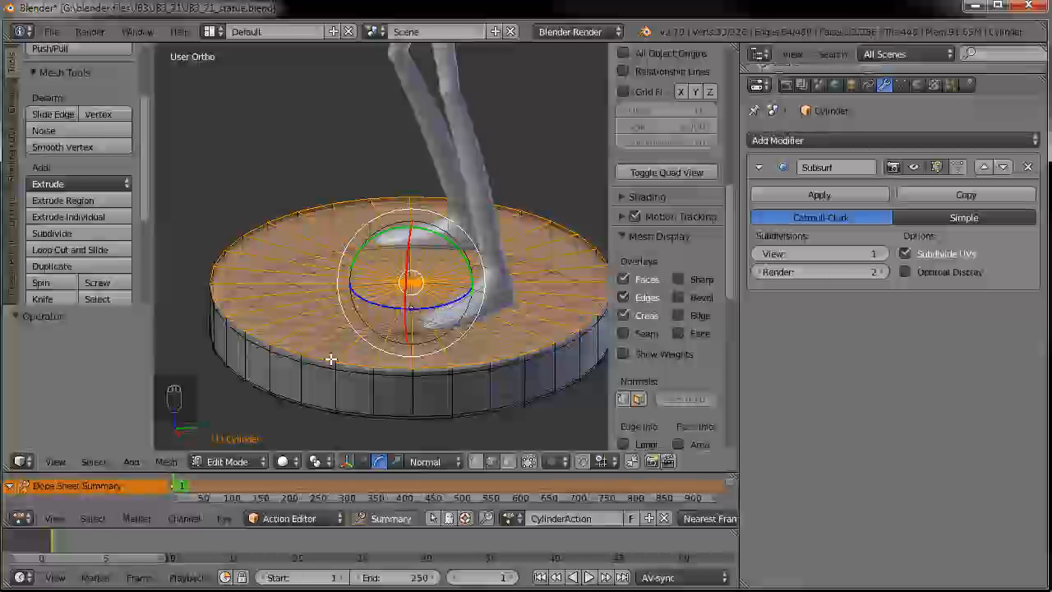
- Subdivide the radial edges across the base's top surface and clear the selection
{"action": "scroll", "coordinate": [320, 360], "scroll_direction": "up", "scroll_amount": 6}
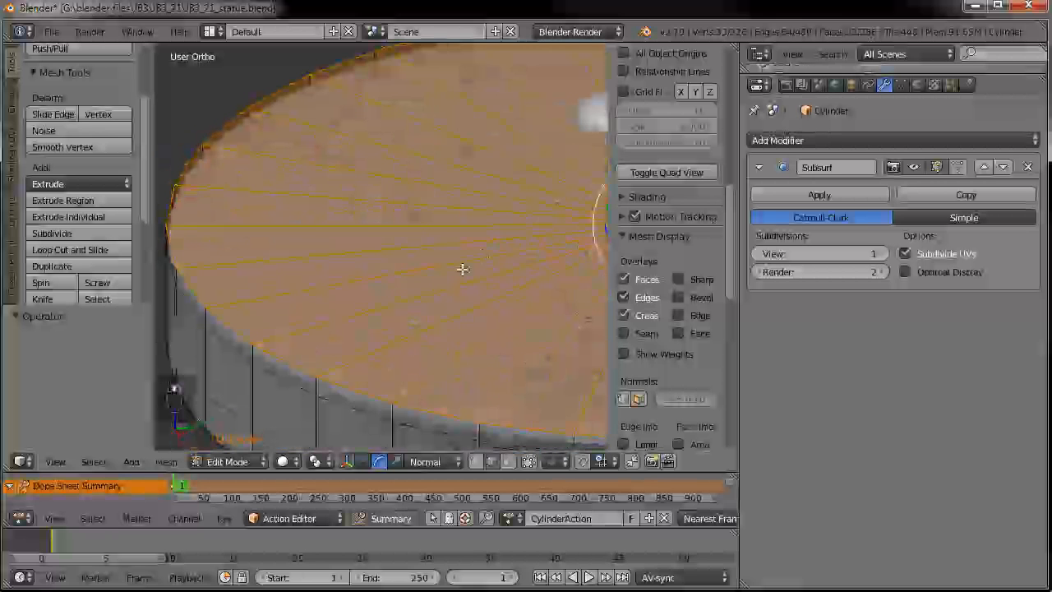
{"action": "scroll", "coordinate": [300, 366], "scroll_direction": "down", "scroll_amount": 4}
{"action": "middle_click_drag", "start_coordinate": [503, 243], "coordinate": [385, 285], "text": "shift"}
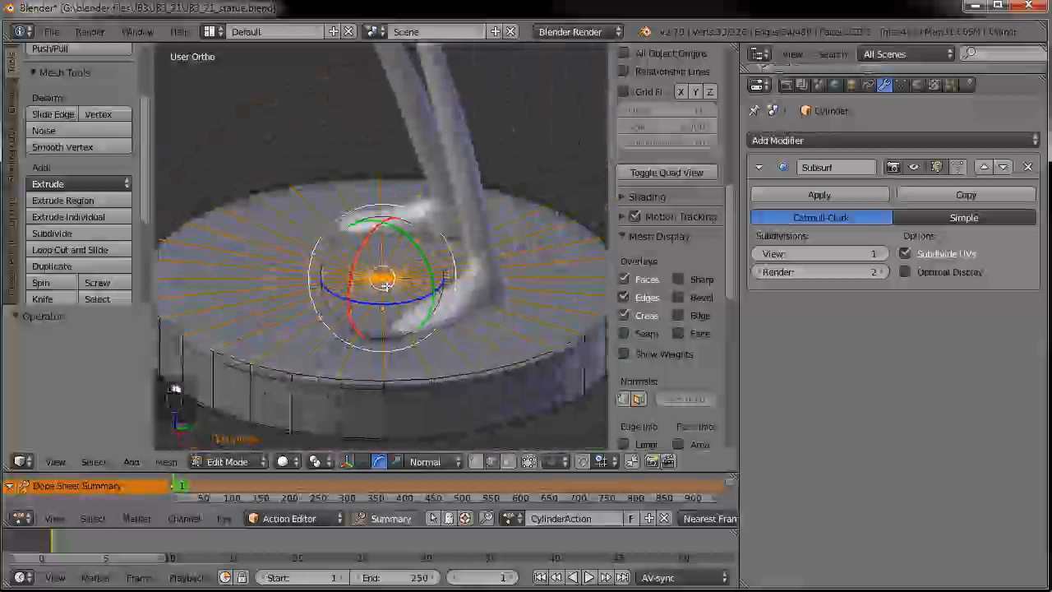
{"action": "middle_click_drag", "start_coordinate": [498, 332], "coordinate": [441, 308]}
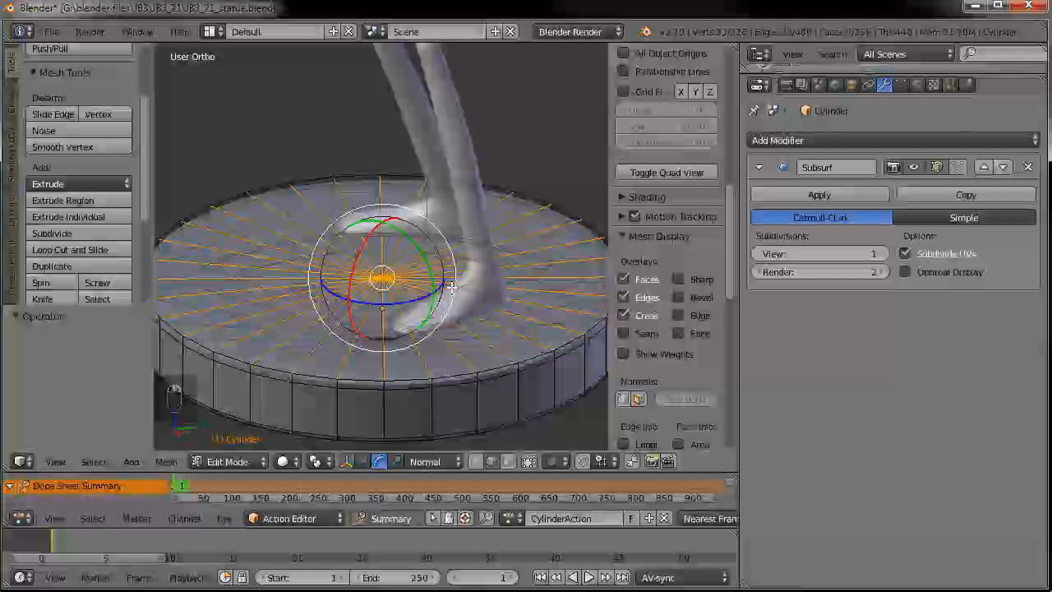
{"action": "key", "text": "w"}
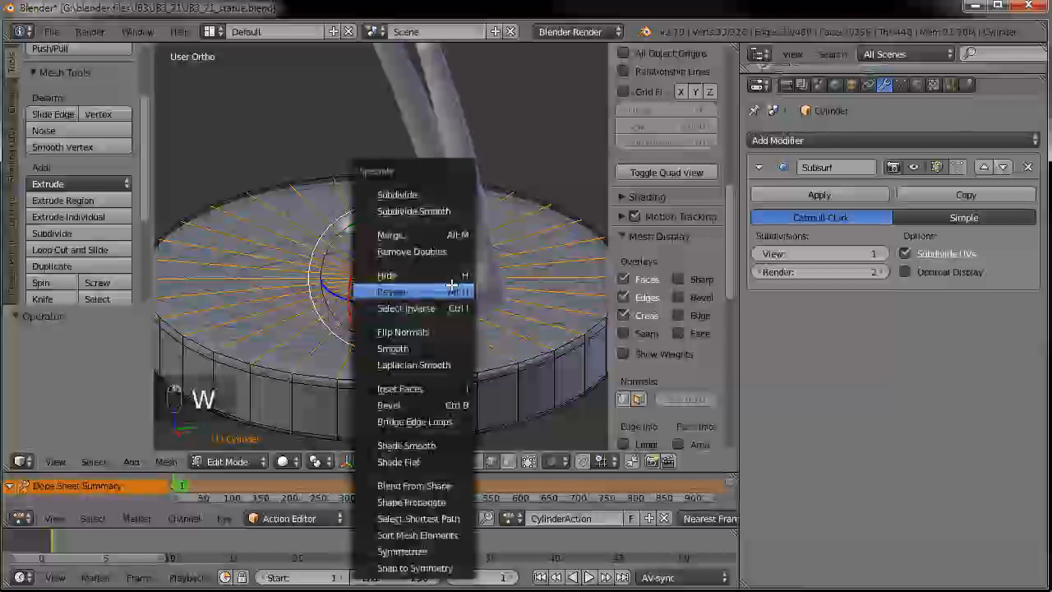
{"action": "left_click", "coordinate": [423, 194]}
{"action": "key", "text": "a"}
- Select the new edge loop around the base's top and edge-slide it inward into a small ring near the centre
{"action": "left_click", "coordinate": [260, 279]}
{"action": "right_click", "coordinate": [284, 304], "text": "alt"}
{"action": "right_click", "coordinate": [284, 305], "text": "alt"}
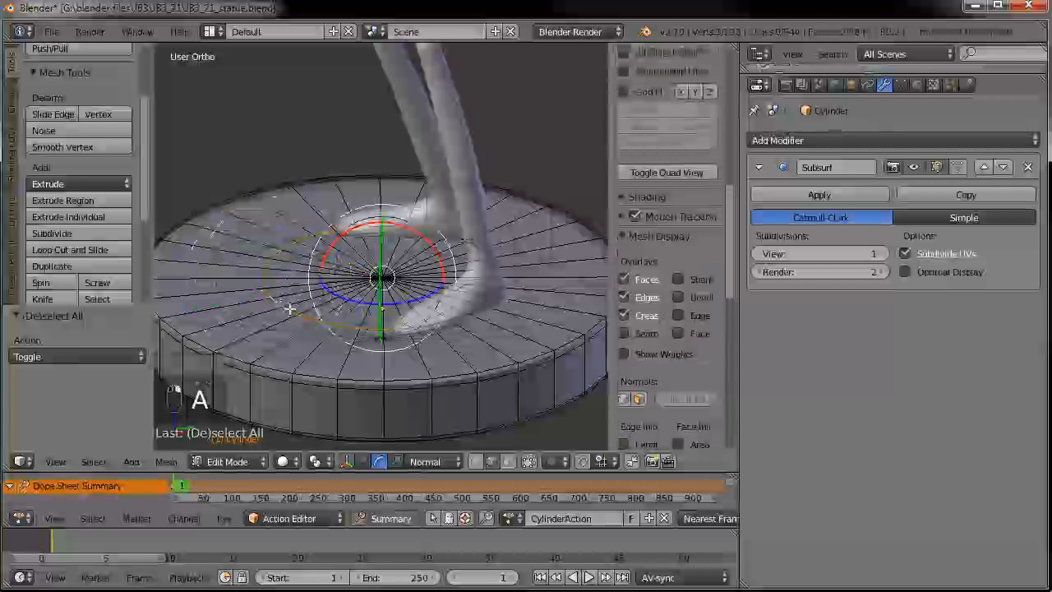
{"action": "left_click", "coordinate": [477, 462]}
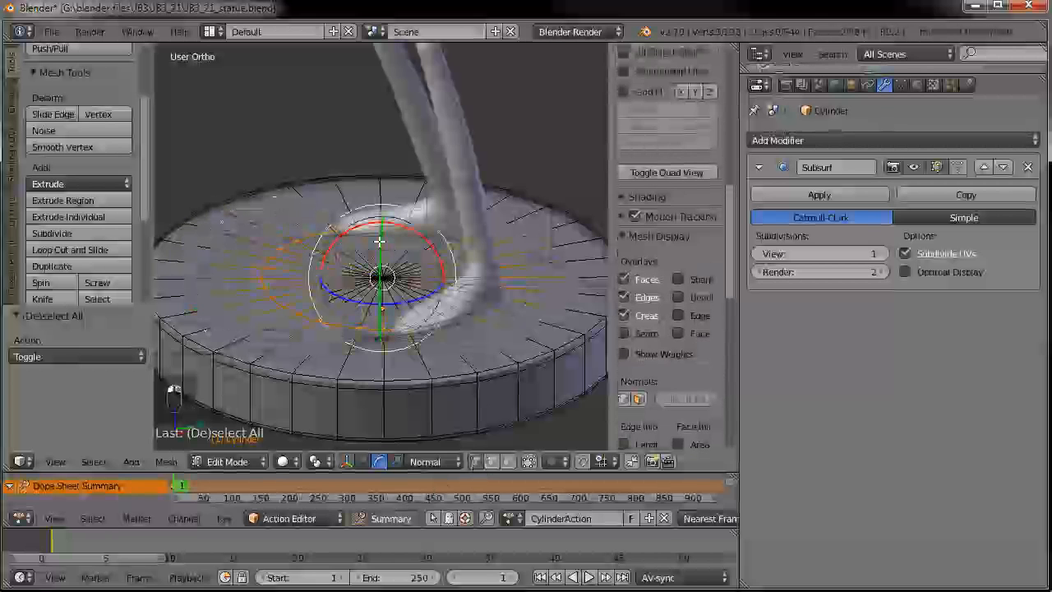
{"action": "key", "text": "g"}
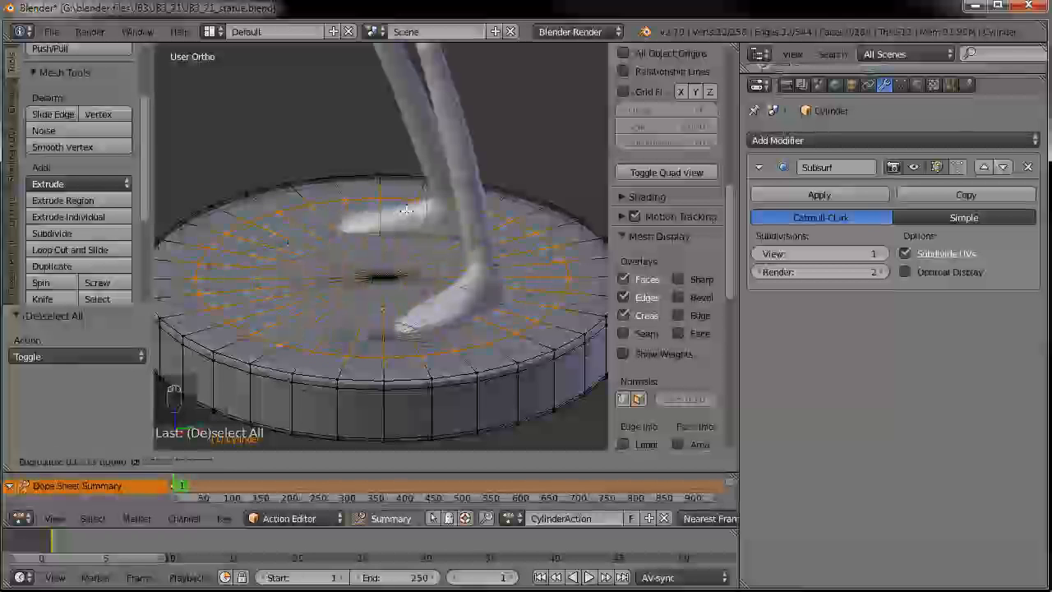
{"action": "key", "text": "g"}
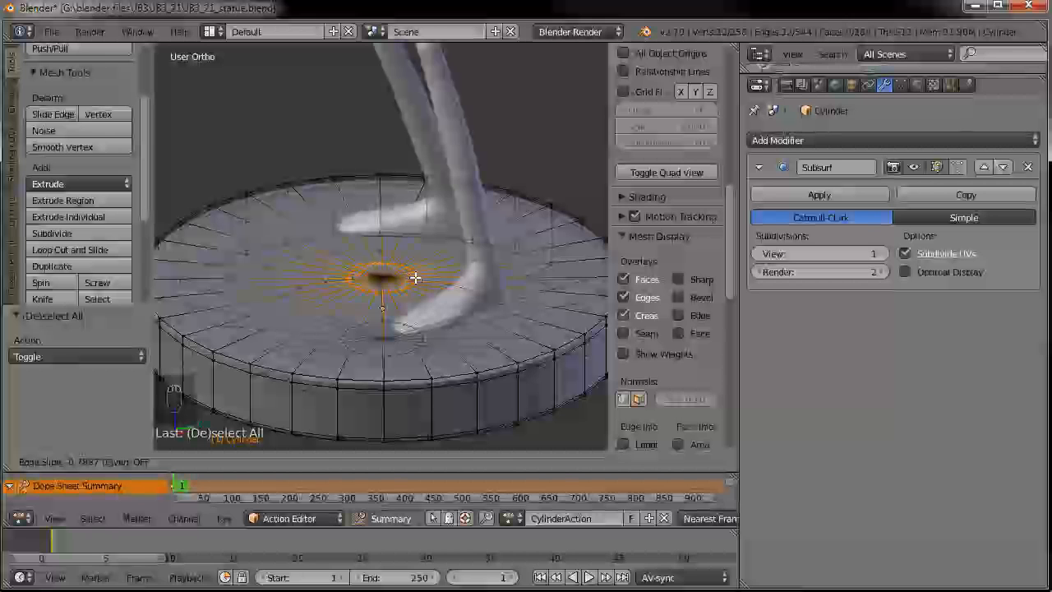
{"action": "left_click", "coordinate": [415, 280]}
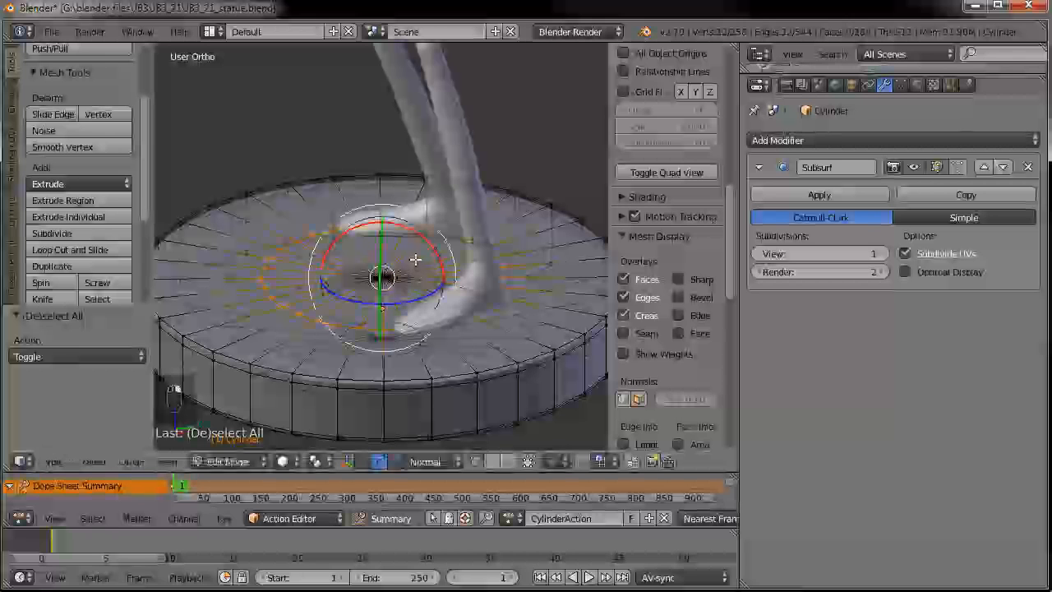
{"action": "key", "text": "g"}
{"action": "key", "text": "g"}
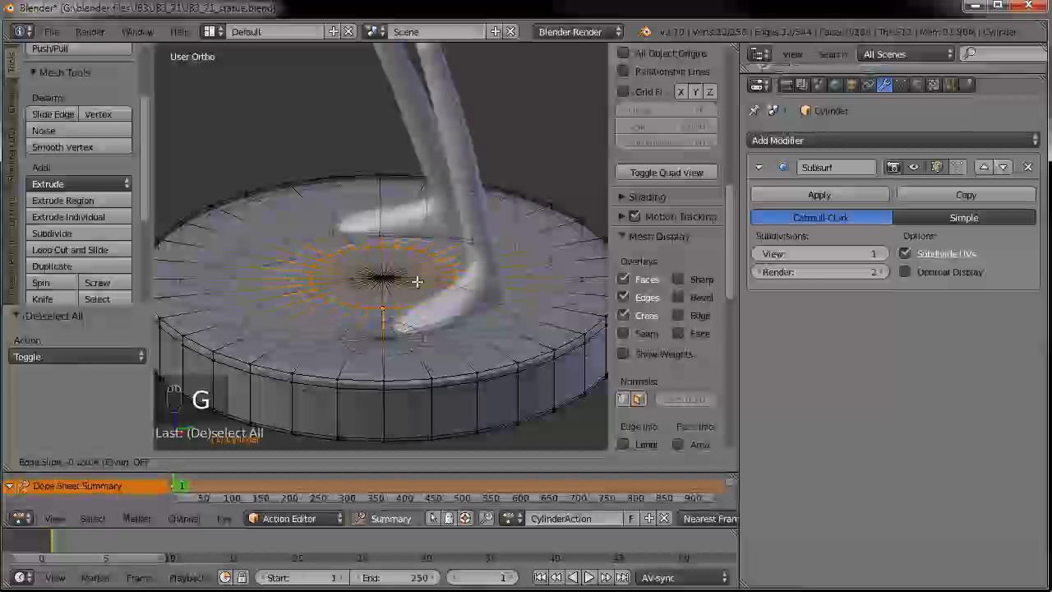
{"action": "left_click", "coordinate": [394, 289]}
- Add two evenly spaced loop cuts on the top between the small inner ring and the rim, and leave Edit Mode
{"action": "key", "text": "ctrl+r"}
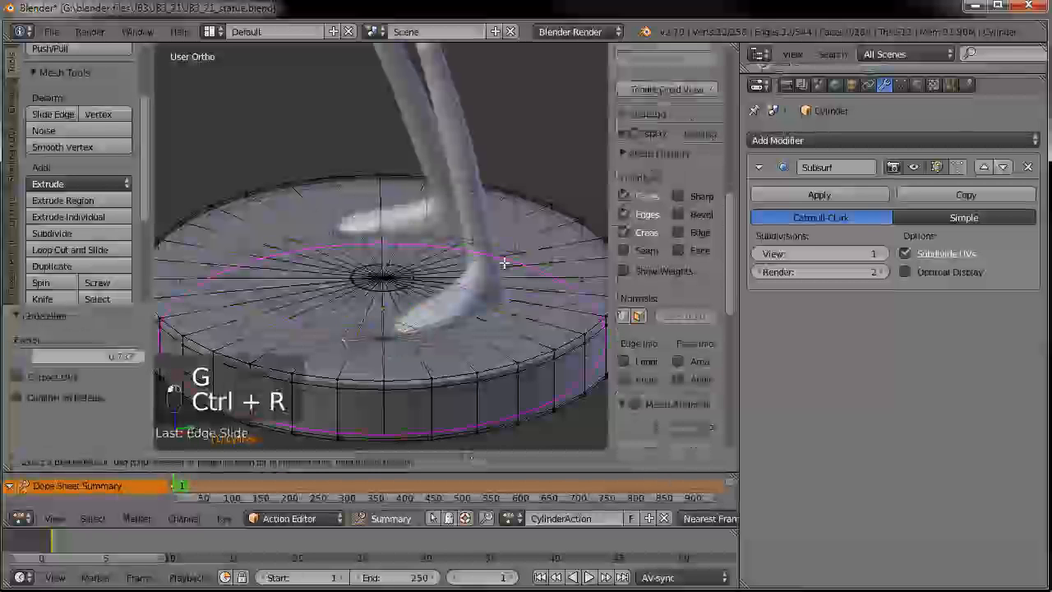
{"action": "scroll", "coordinate": [536, 226], "scroll_direction": "up", "scroll_amount": 1}
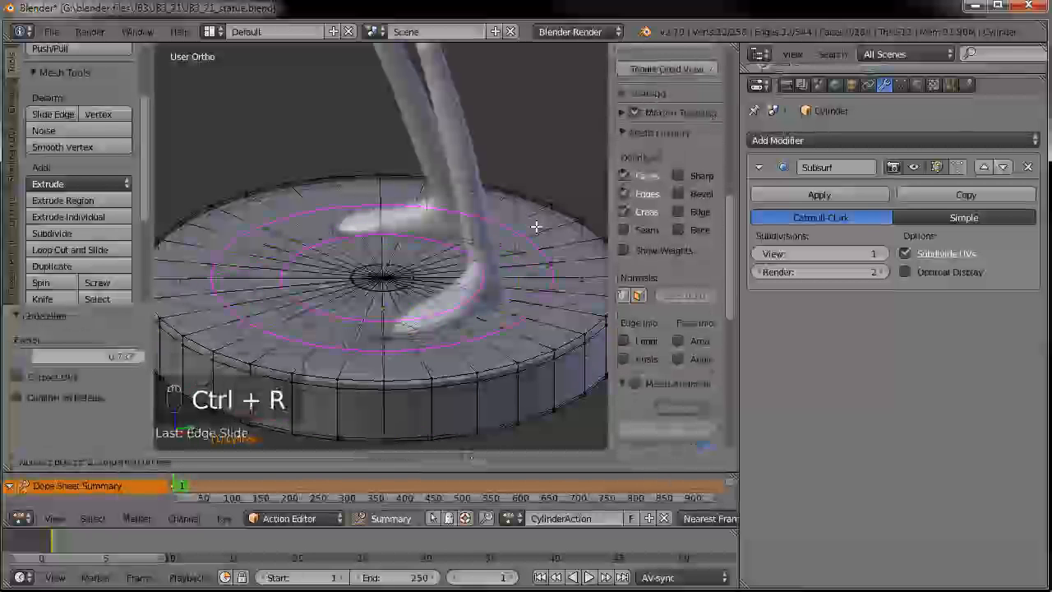
{"action": "left_click", "coordinate": [536, 226]}
{"action": "right_click", "coordinate": [536, 226]}
{"action": "key", "text": "Tab"}
- Select the character's gloves and enter Edit Mode with all of their vertices selected
{"action": "middle_click_drag", "start_coordinate": [530, 333], "coordinate": [453, 364]}
{"action": "middle_click_drag", "start_coordinate": [428, 259], "coordinate": [374, 255]}
{"action": "right_click", "coordinate": [386, 254]}
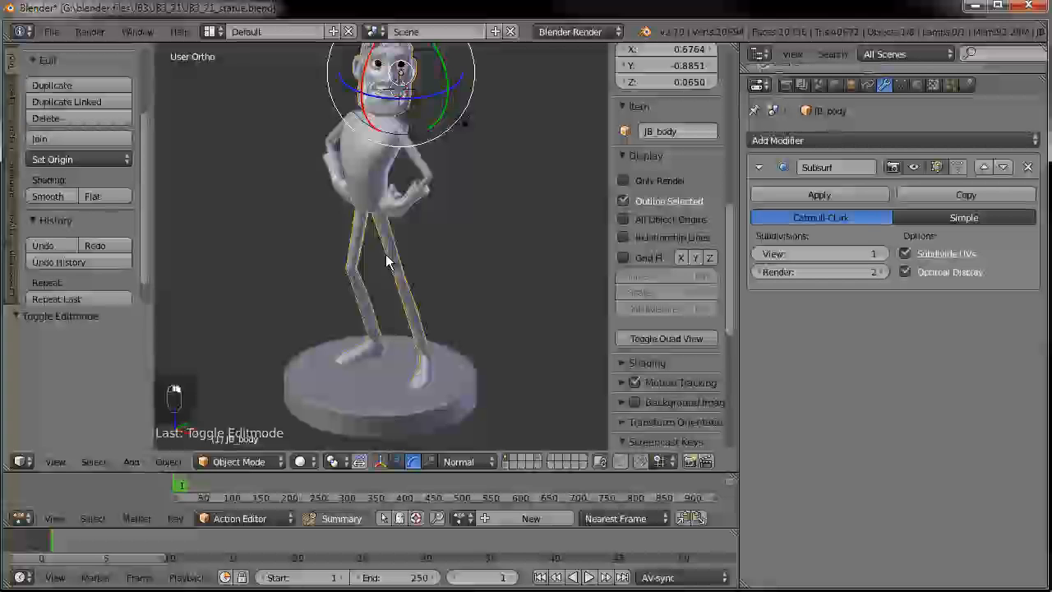
{"action": "right_click", "coordinate": [430, 205]}
{"action": "key", "text": "Tab"}
{"action": "key", "text": "a"}
{"action": "key", "text": "a"}
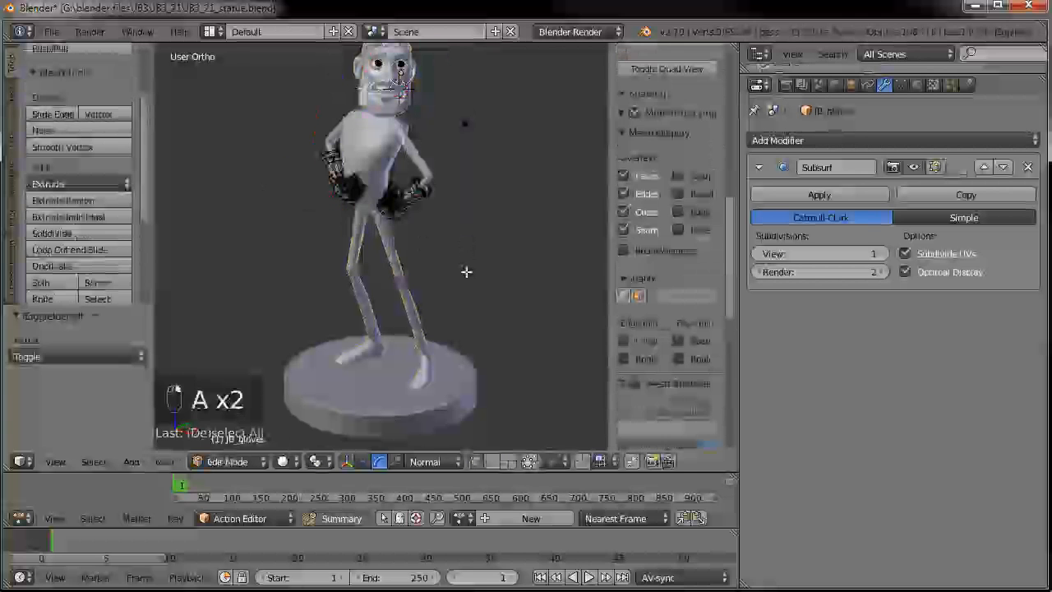
{"action": "key", "text": "a"}
{"action": "key", "text": "a"}
{"action": "key", "text": "a"}
{"action": "key", "text": "a"}
{"action": "scroll", "coordinate": [670, 247], "scroll_direction": "up", "scroll_amount": 3}
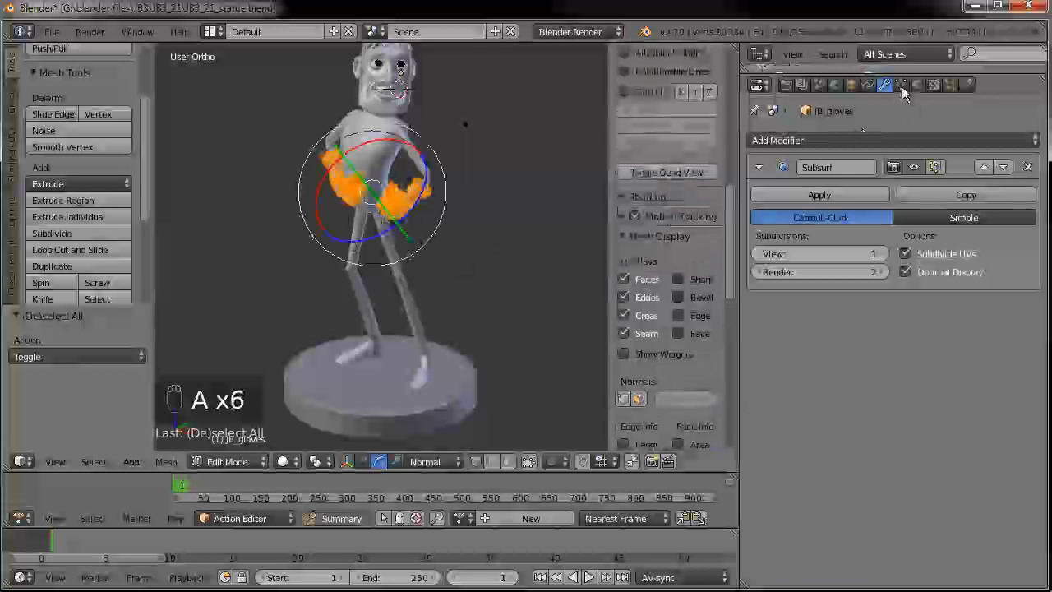
- Replace all of the gloves' vertex groups with a single new group named gloves_texture, and leave Edit Mode
{"action": "left_click", "coordinate": [900, 85]}
{"action": "left_click", "coordinate": [1019, 329]}
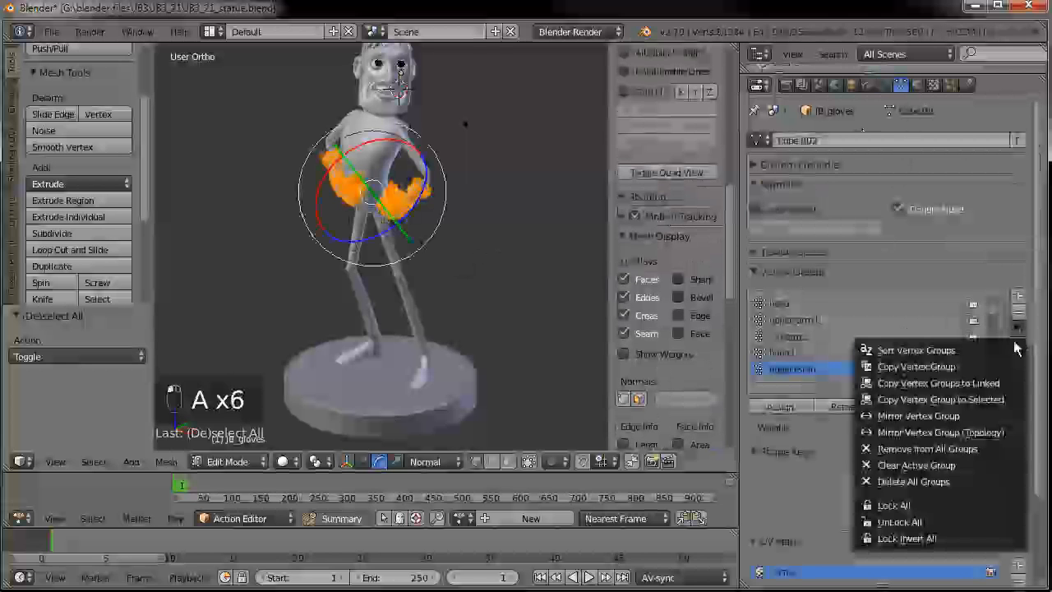
{"action": "left_click", "coordinate": [930, 483]}
{"action": "left_click", "coordinate": [1018, 295]}
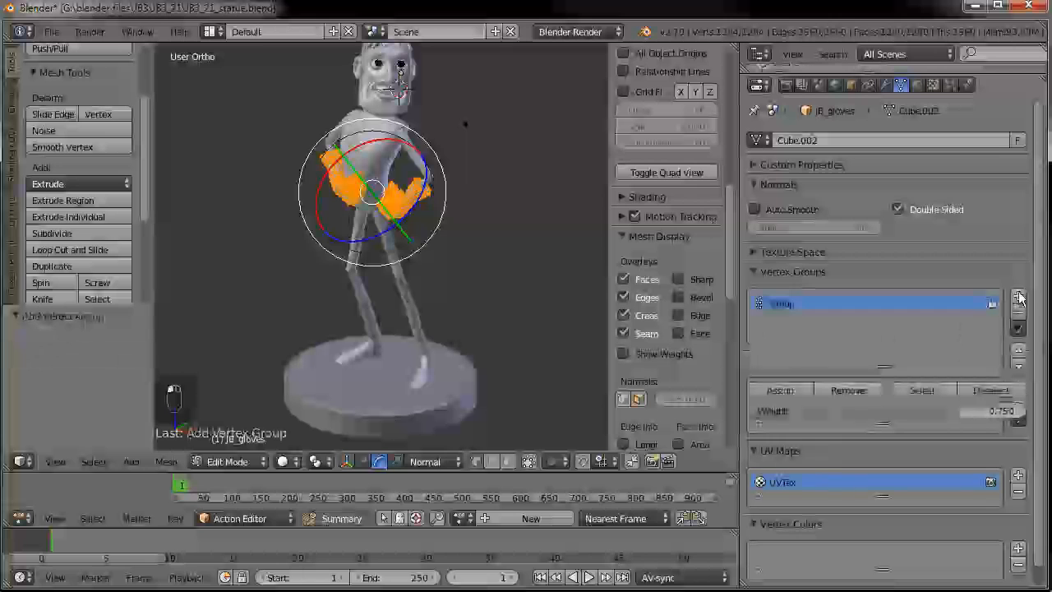
{"action": "double_click", "coordinate": [781, 303]}
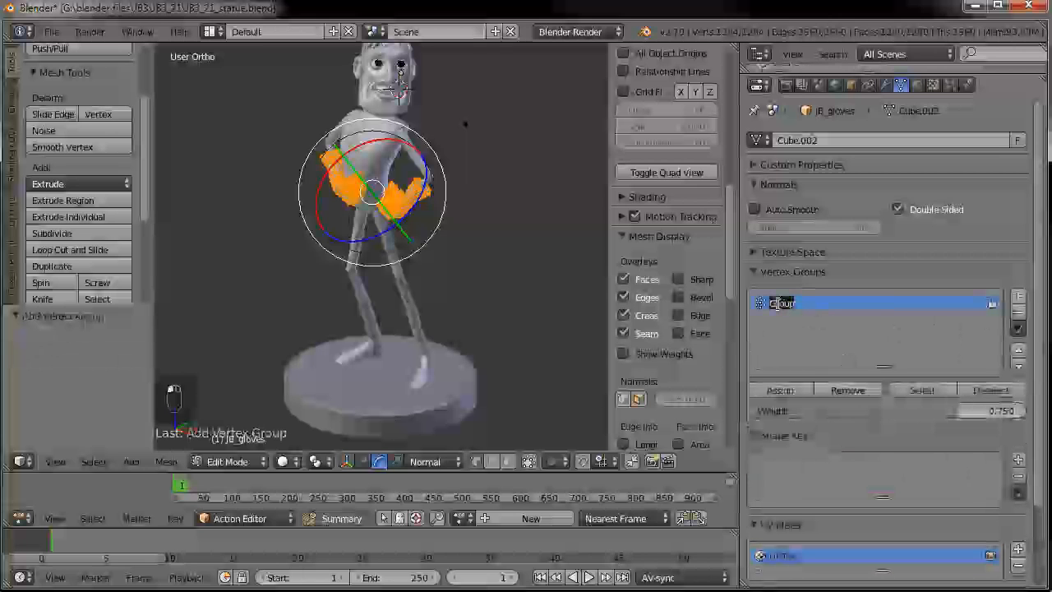
{"action": "type", "text": "gloves_texture"}
{"action": "key", "text": "Return"}
{"action": "key", "text": "Tab"}
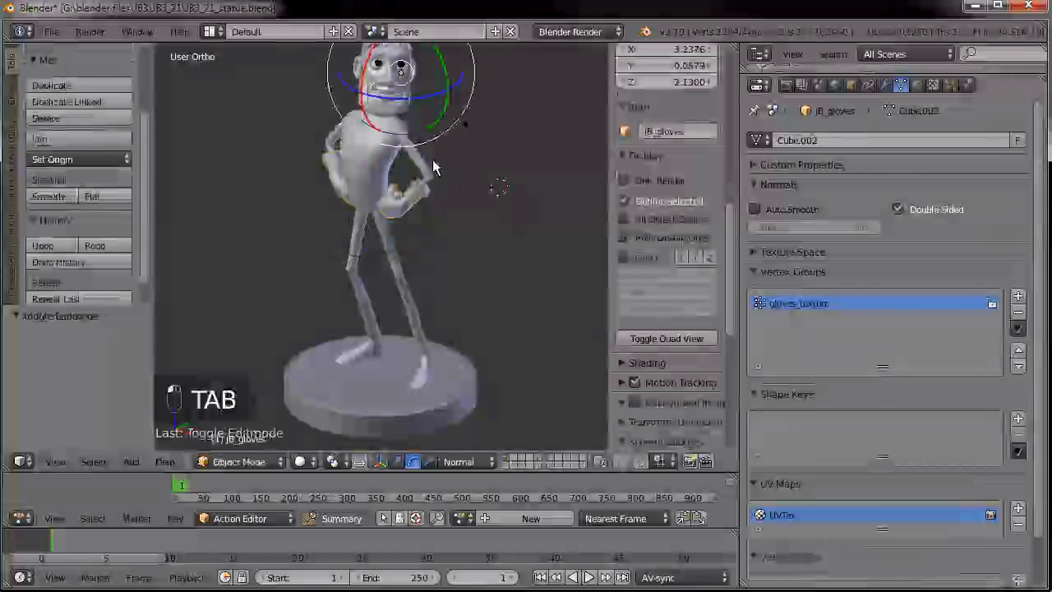
- Replace all of the jacket's vertex groups with a single new group and open its name for editing
{"action": "right_click", "coordinate": [432, 160]}
{"action": "left_click", "coordinate": [1018, 328]}
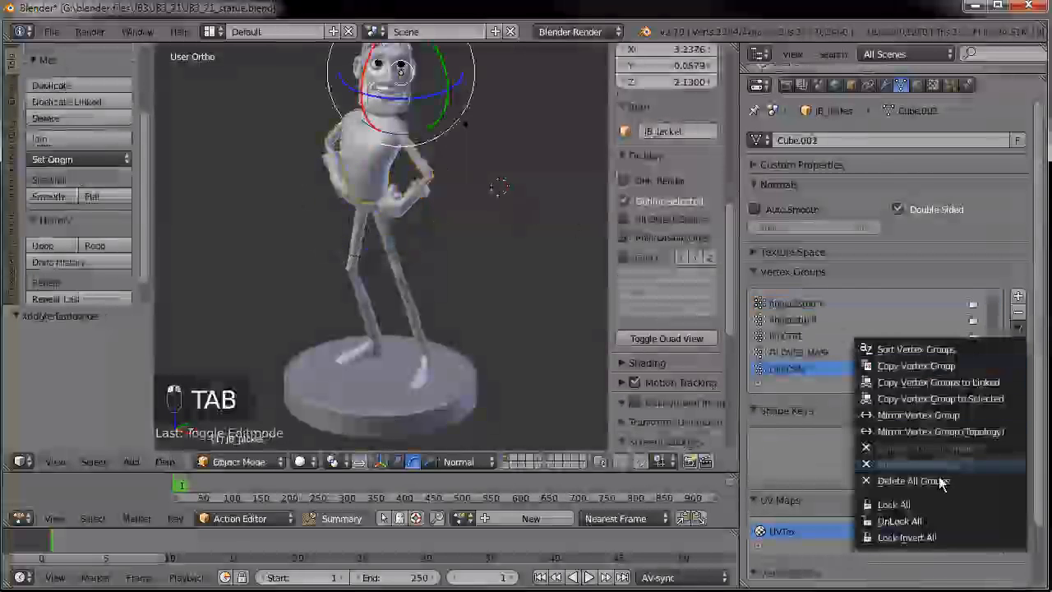
{"action": "left_click", "coordinate": [940, 482]}
{"action": "left_click", "coordinate": [1018, 296]}
{"action": "double_click", "coordinate": [773, 303]}
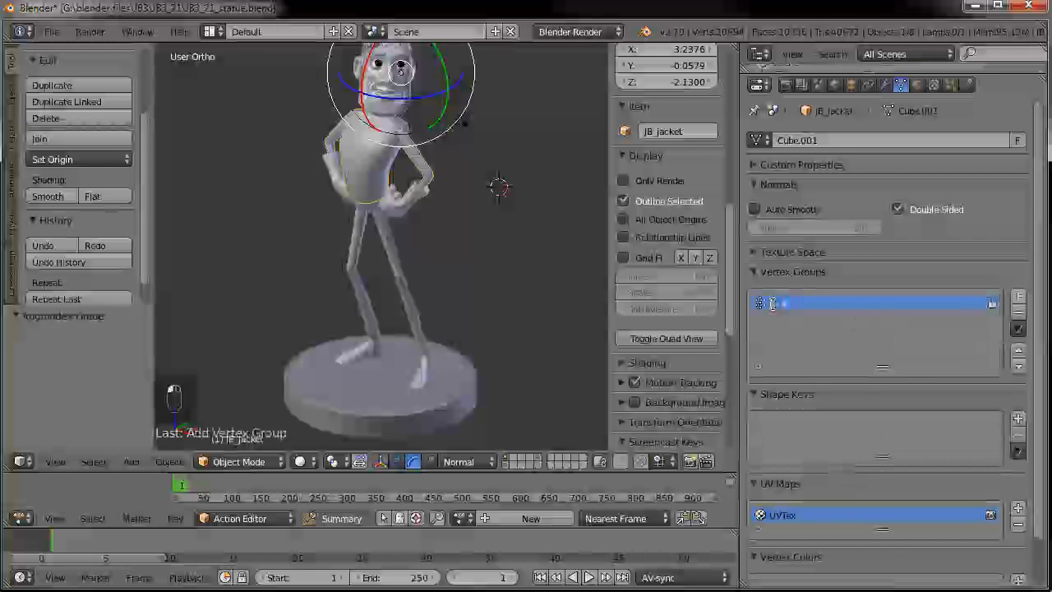
- Select the round base and enter Edit Mode on it with nothing selected
{"action": "middle_click_drag", "start_coordinate": [522, 305], "coordinate": [527, 254], "text": "shift"}
{"action": "right_click", "coordinate": [447, 335]}
{"action": "middle_click_drag", "start_coordinate": [525, 361], "coordinate": [532, 334], "text": "shift"}
{"action": "key", "text": "Tab"}
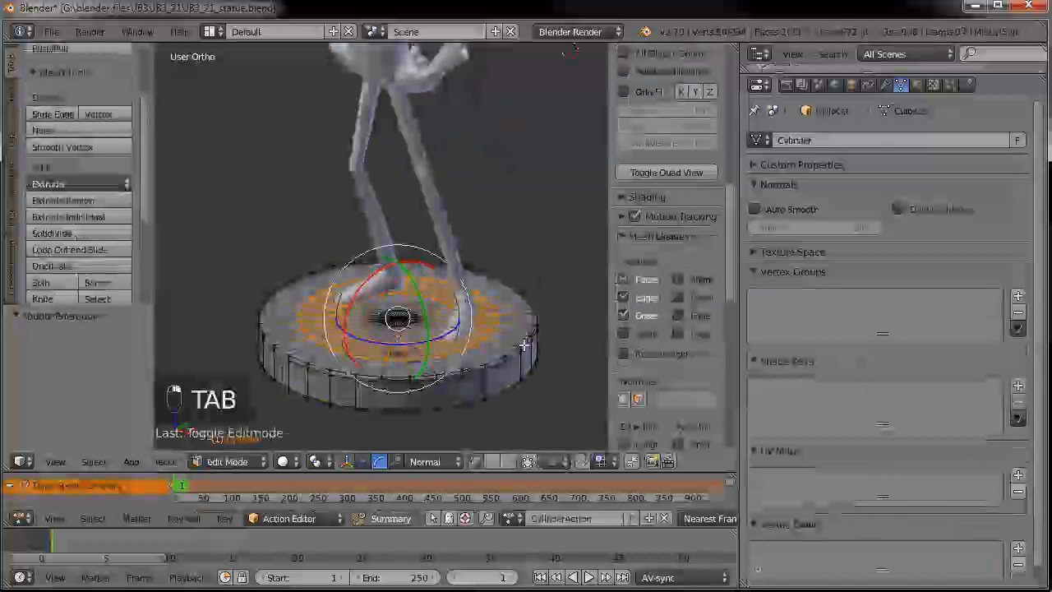
{"action": "key", "text": "a"}
{"action": "key", "text": "a"}
{"action": "scroll", "coordinate": [505, 344], "scroll_direction": "up", "scroll_amount": 3}
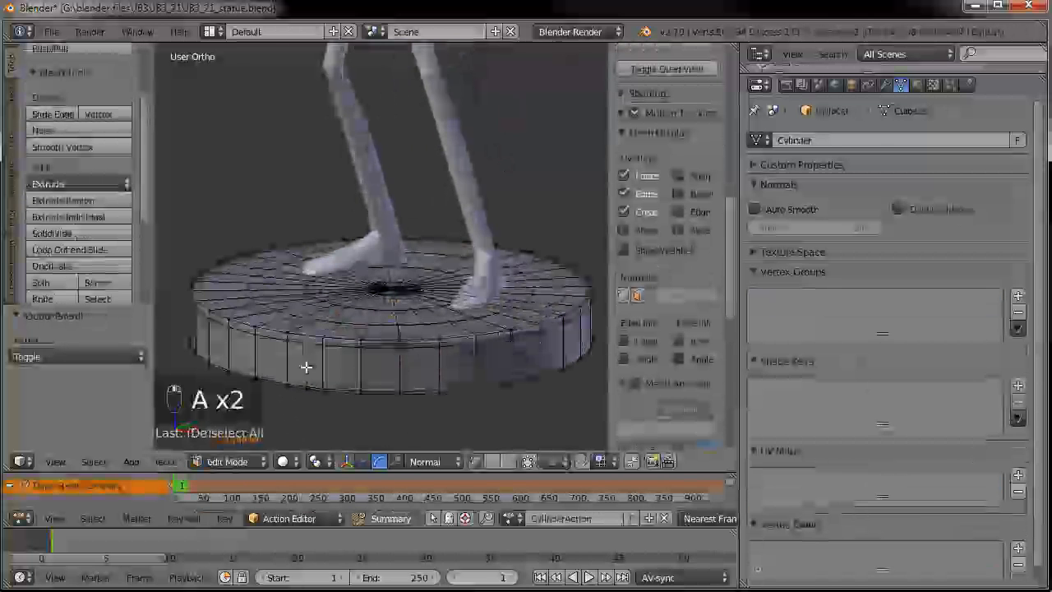
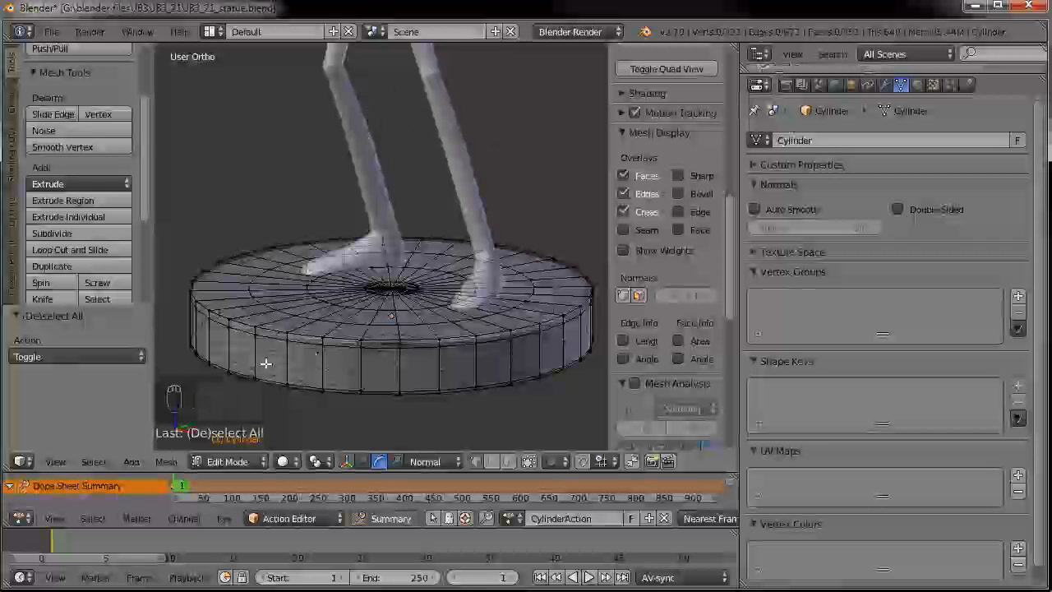
- Try adding a loop cut around the side of the base, and undo it
{"action": "key", "text": "ctrl+r"}
{"action": "left_click", "coordinate": [189, 325]}
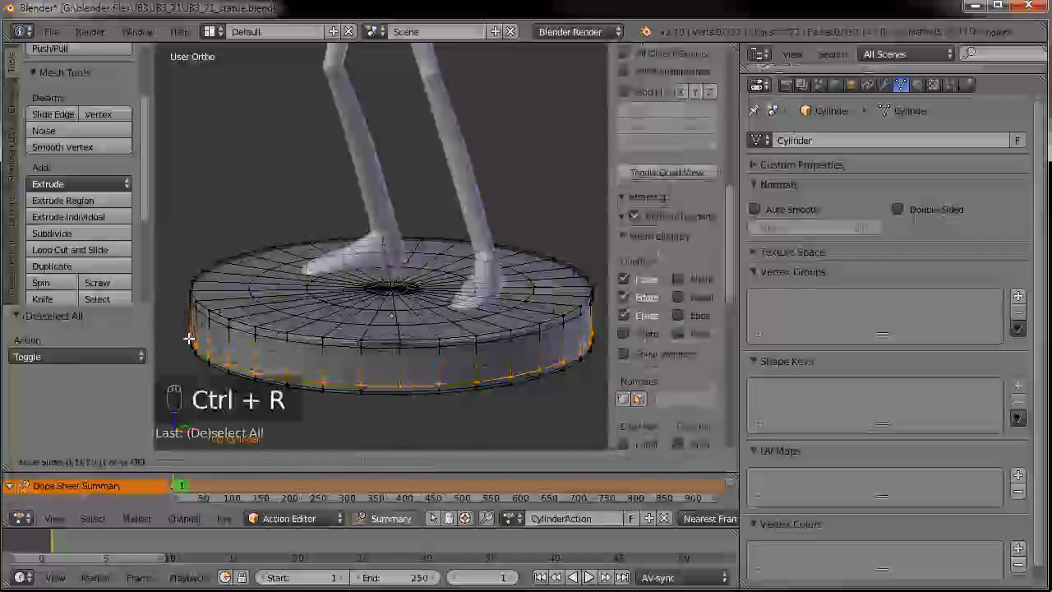
{"action": "left_click", "coordinate": [345, 378]}
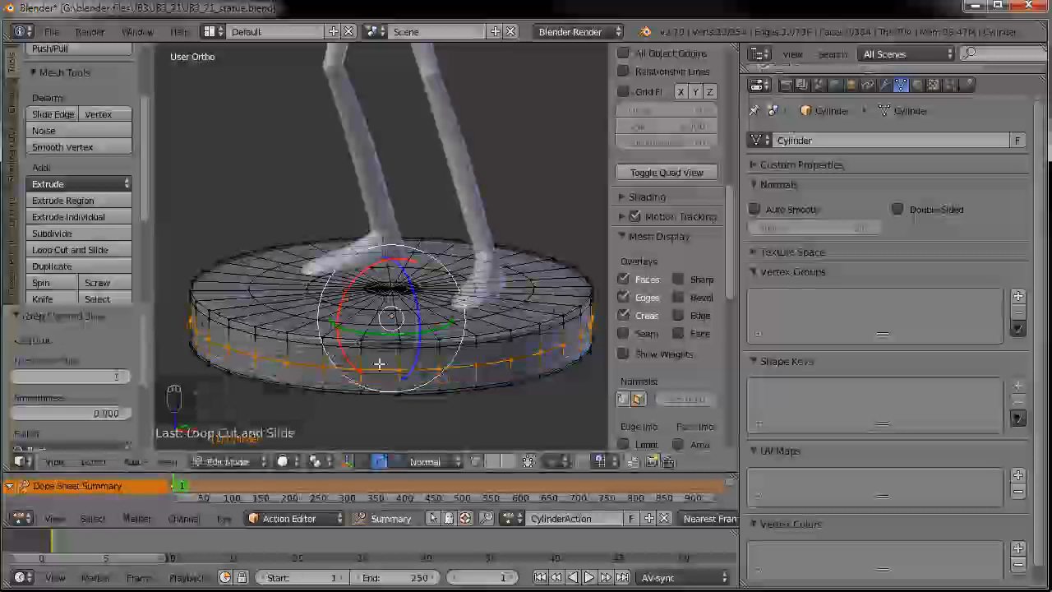
{"action": "key", "text": "ctrl+z"}
{"action": "key", "text": "ctrl+z"}
- Mark the base's bottom outer edge loop and its top outer edge loop as seams
{"action": "middle_click_drag", "start_coordinate": [403, 386], "coordinate": [428, 352]}
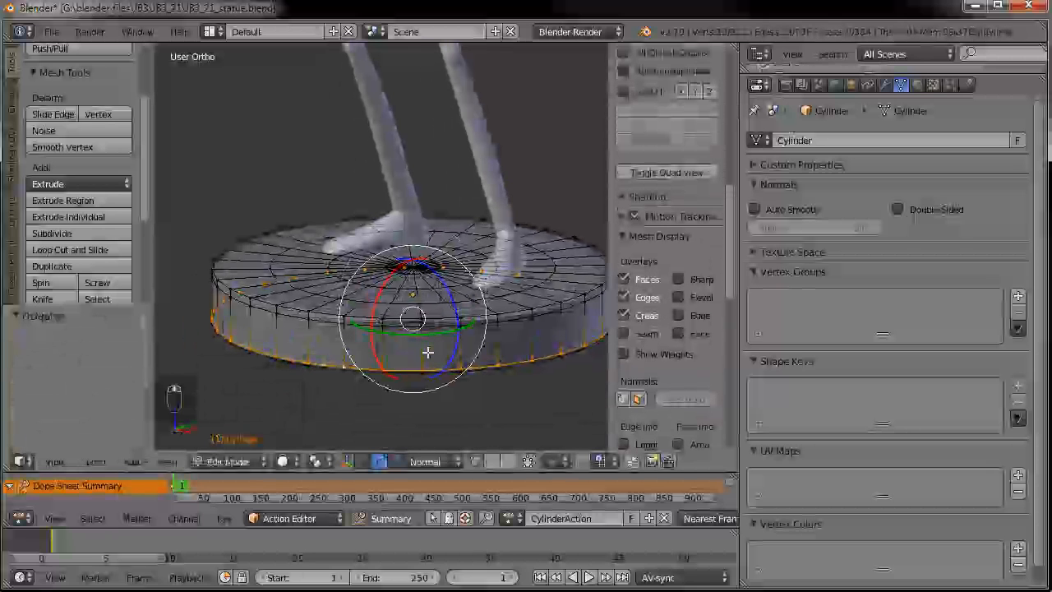
{"action": "key", "text": "ctrl+e"}
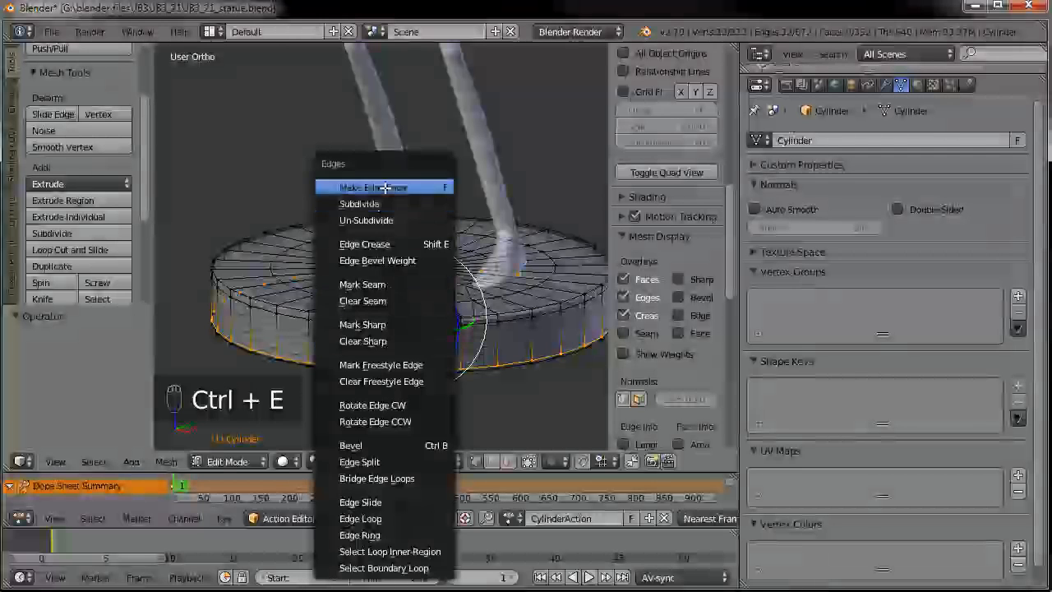
{"action": "left_click", "coordinate": [377, 284]}
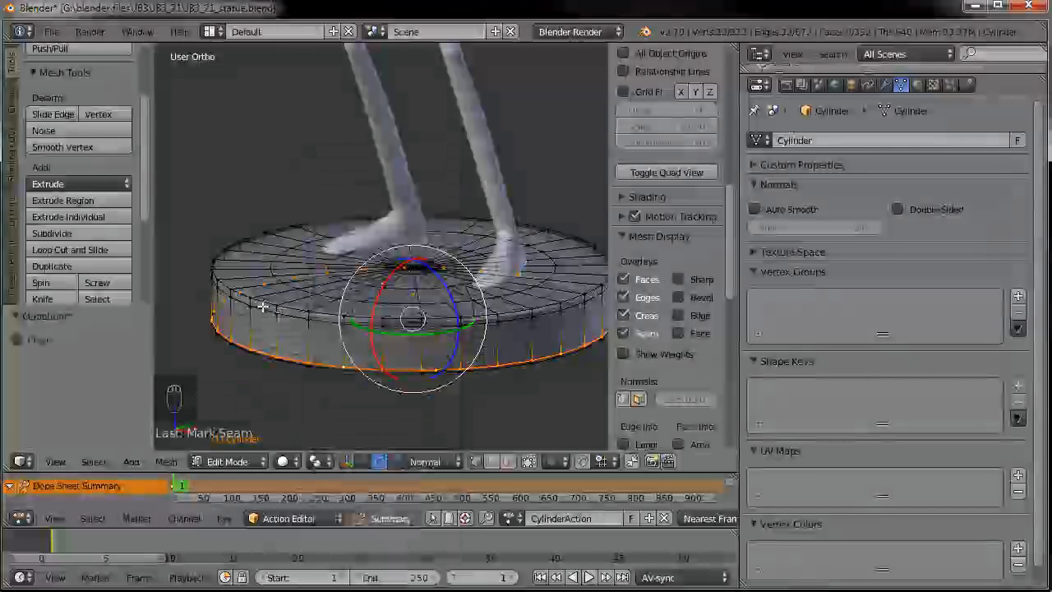
{"action": "right_click", "coordinate": [262, 304], "text": "alt"}
{"action": "key", "text": "ctrl+e"}
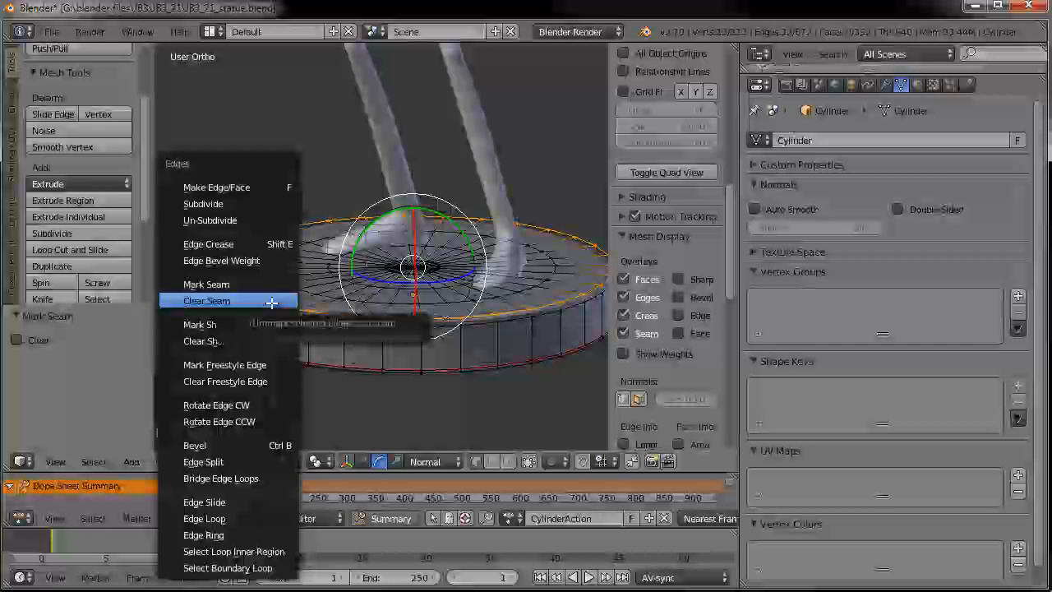
{"action": "left_click", "coordinate": [271, 300]}
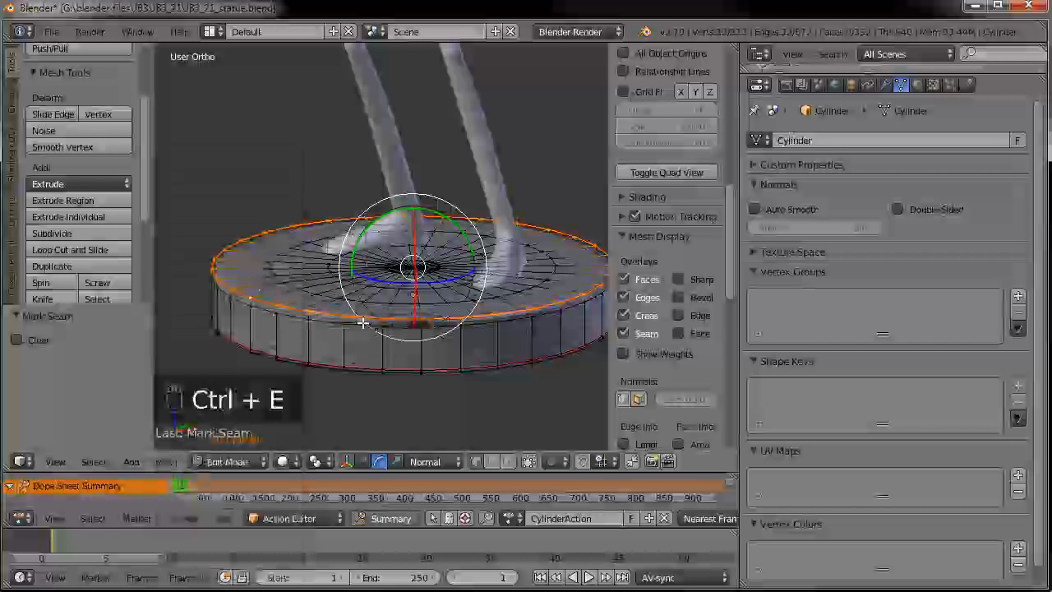
- Mark one vertical edge on the side of the round base as a seam, and deselect everything
{"action": "key", "text": "KP_7"}
{"action": "middle_click_drag", "start_coordinate": [358, 158], "coordinate": [382, 321]}
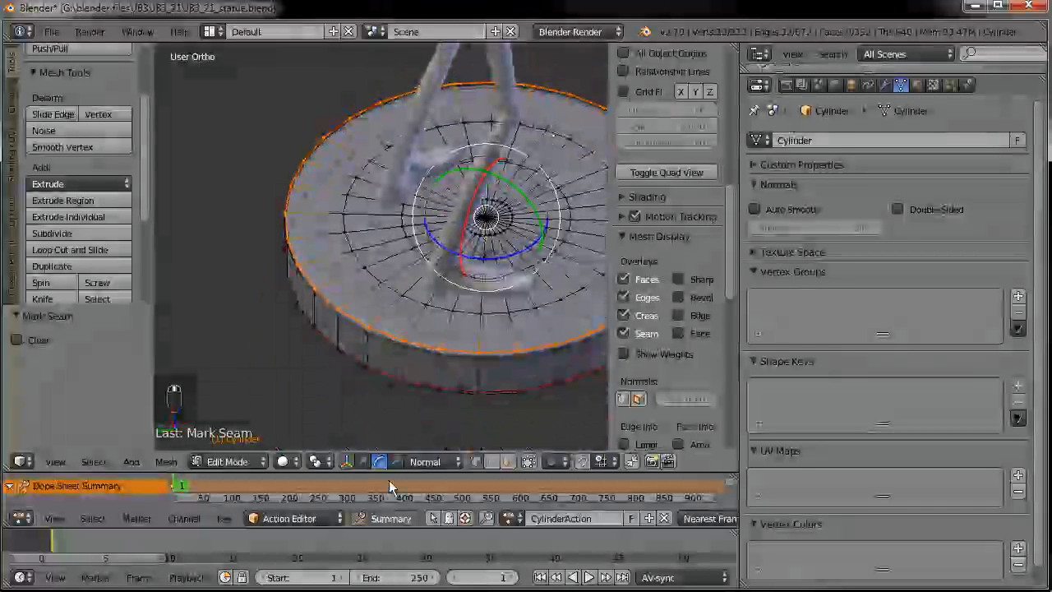
{"action": "scroll", "coordinate": [397, 368], "scroll_direction": "up", "scroll_amount": 2}
{"action": "right_click", "coordinate": [362, 373]}
{"action": "right_click", "coordinate": [360, 382]}
{"action": "right_click", "coordinate": [361, 369]}
{"action": "middle_click_drag", "start_coordinate": [375, 405], "coordinate": [366, 340]}
{"action": "right_click", "coordinate": [368, 353]}
{"action": "middle_click_drag", "start_coordinate": [370, 384], "coordinate": [413, 331]}
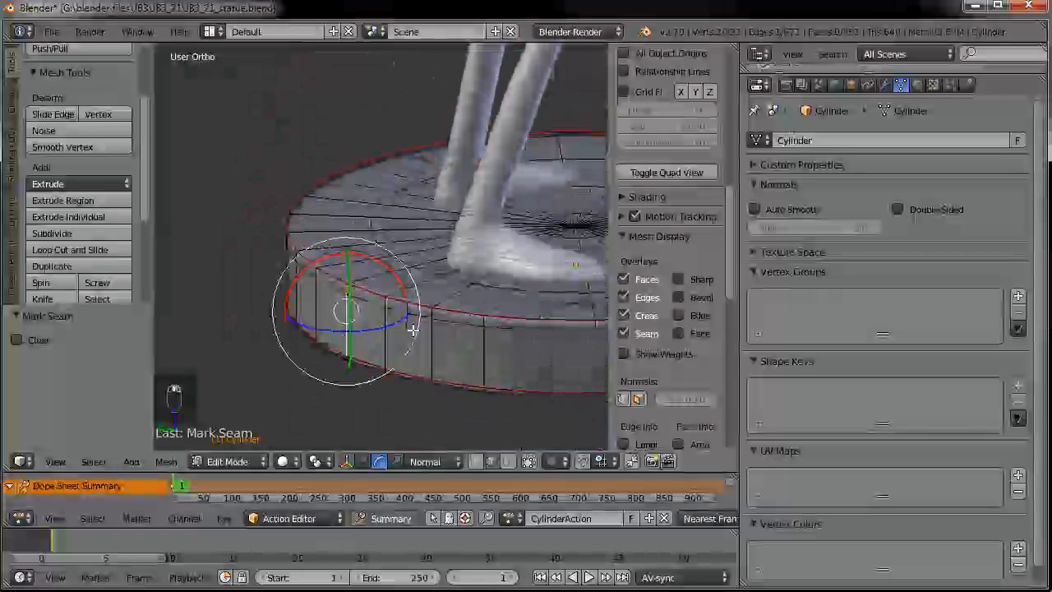
{"action": "key", "text": "ctrl+e"}
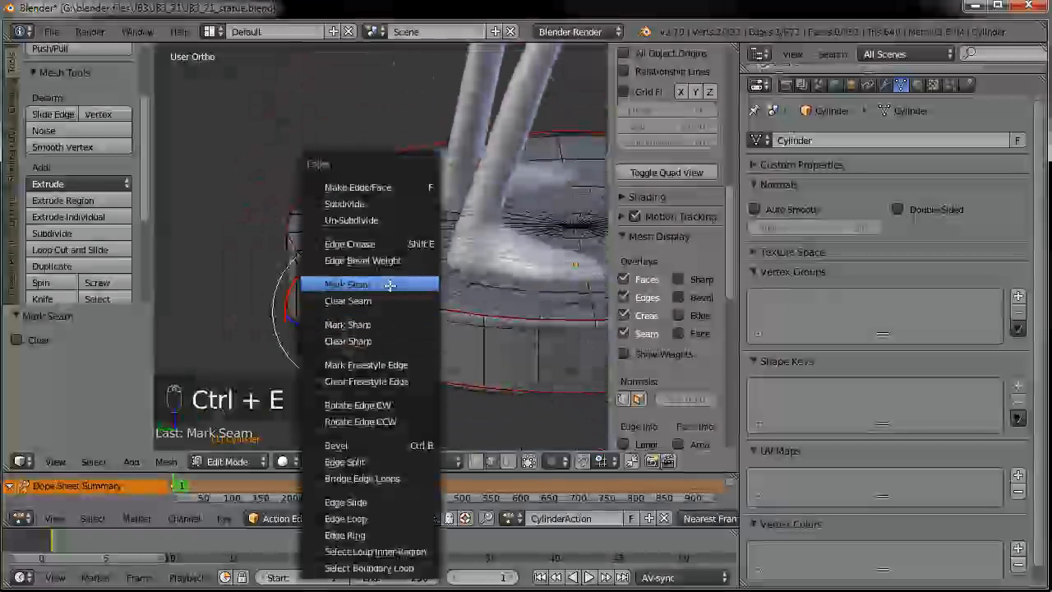
{"action": "left_click", "coordinate": [387, 284]}
{"action": "key", "text": "a"}
{"action": "scroll", "coordinate": [434, 364], "scroll_direction": "down", "scroll_amount": 6}
{"action": "middle_click_drag", "start_coordinate": [435, 364], "coordinate": [366, 336]}
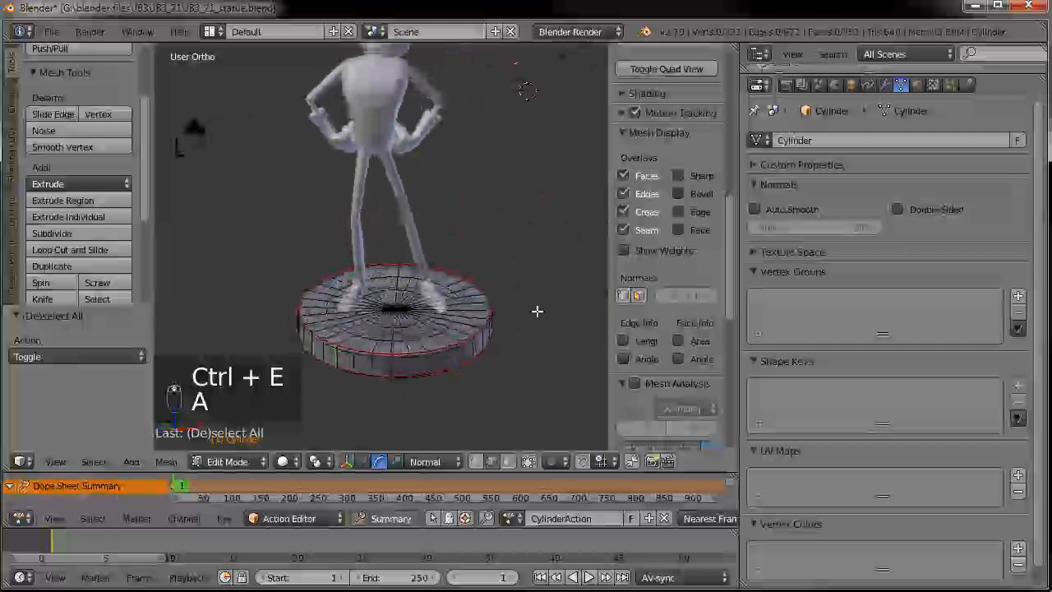
- With all of the base's geometry selected, add a vertex group named platform_texture and return to Object Mode
{"action": "key", "text": "a"}
{"action": "left_click", "coordinate": [1018, 297]}
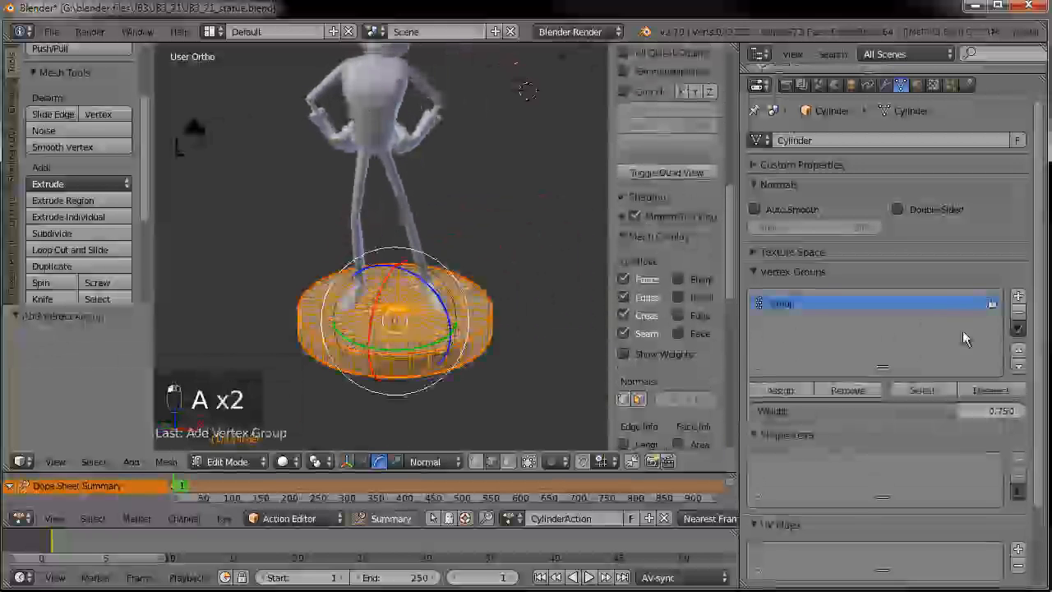
{"action": "double_click", "coordinate": [777, 304]}
{"action": "type", "text": "g"}
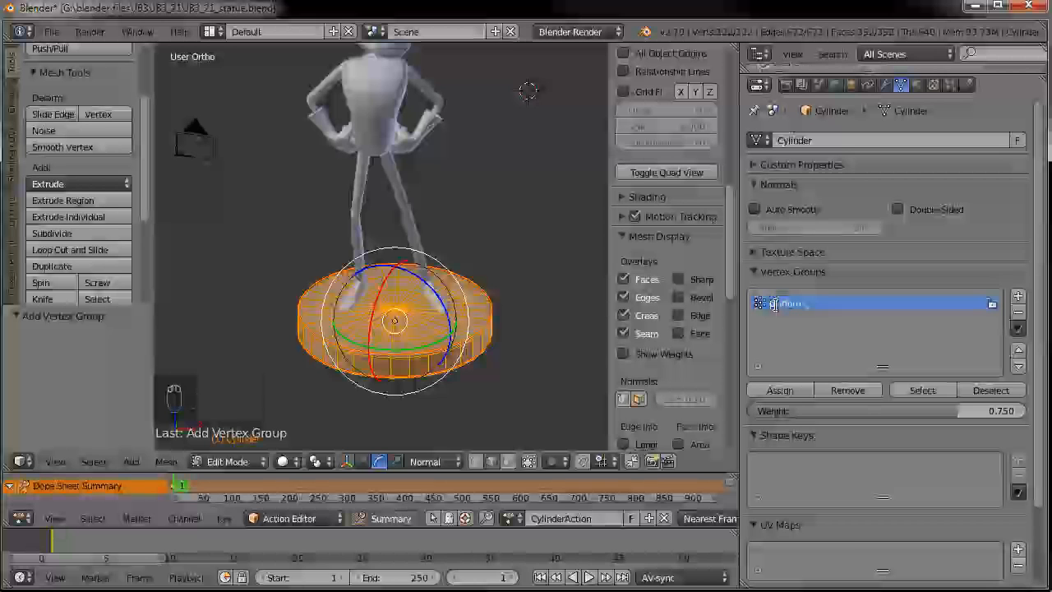
{"action": "type", "text": "latform_texture"}
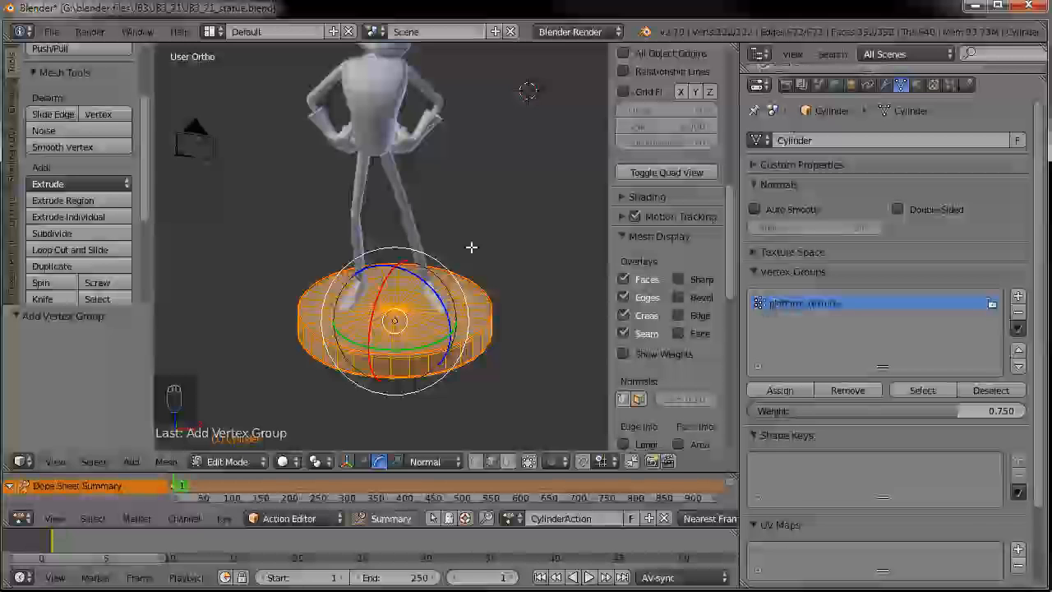
{"action": "key", "text": "Tab"}
- Join the round base, the jacket and the gloves into the JB_body object
{"action": "middle_click_drag", "start_coordinate": [469, 216], "coordinate": [474, 364]}
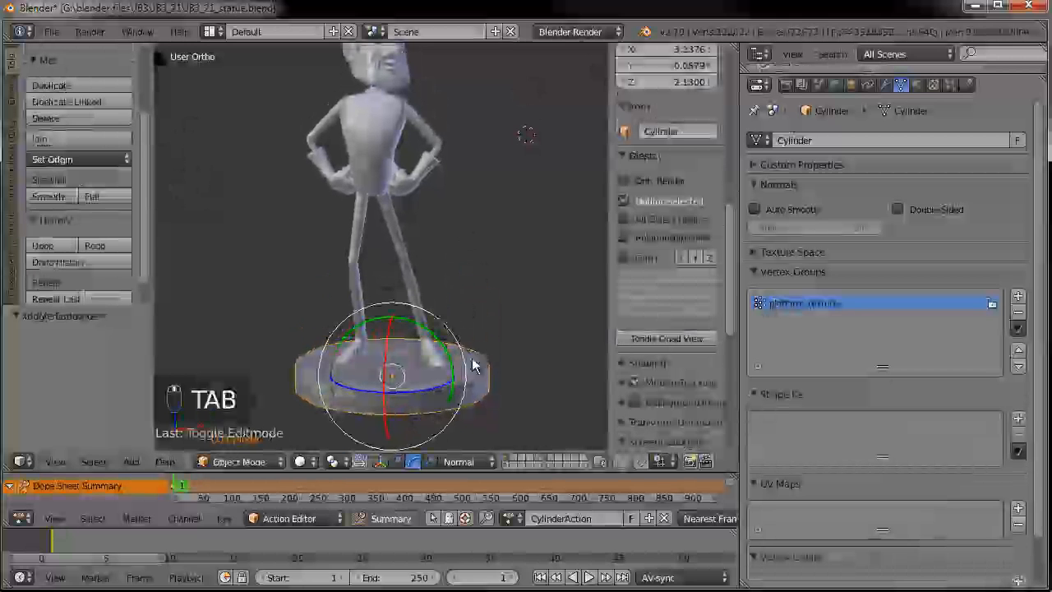
{"action": "right_click", "coordinate": [416, 194], "text": "shift"}
{"action": "right_click", "coordinate": [405, 151]}
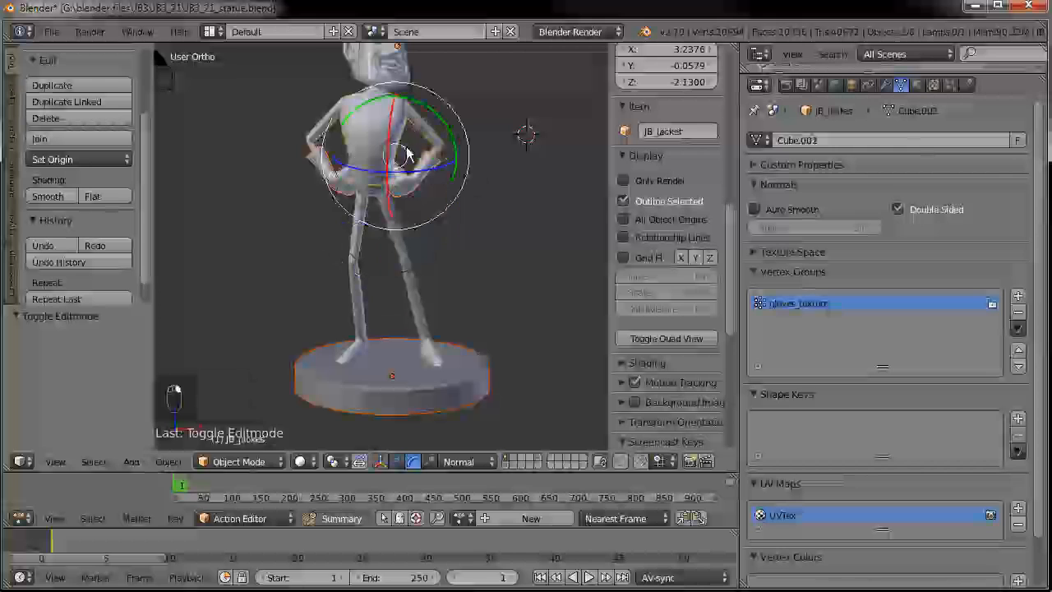
{"action": "right_click", "coordinate": [403, 246]}
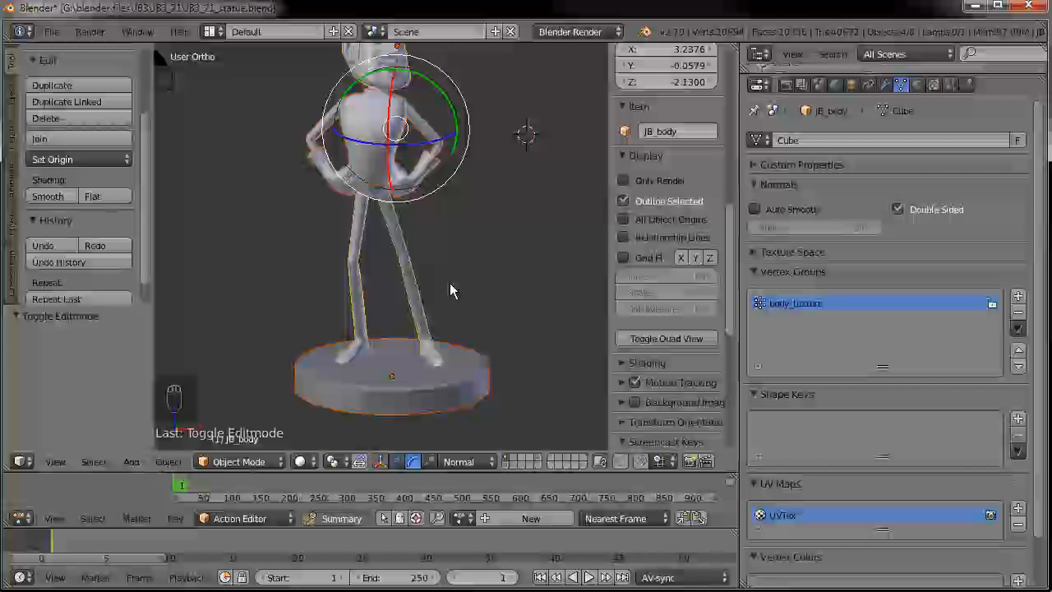
{"action": "key", "text": "ctrl+j"}
{"action": "scroll", "coordinate": [454, 239], "scroll_direction": "down", "scroll_amount": 2}
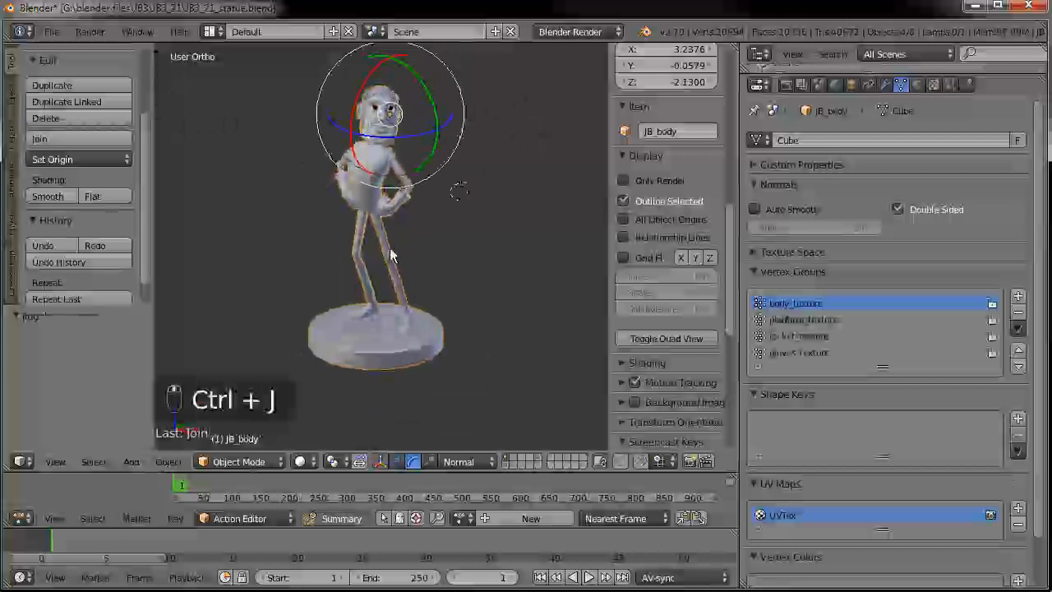
{"action": "key", "text": "a"}
{"action": "scroll", "coordinate": [403, 245], "scroll_direction": "up", "scroll_amount": 3}
{"action": "key", "text": "g"}
{"action": "right_click", "coordinate": [390, 185]}
{"action": "middle_click_drag", "start_coordinate": [424, 229], "coordinate": [417, 117], "text": "shift"}
{"action": "key", "text": "g"}
{"action": "right_click", "coordinate": [389, 151]}
{"action": "middle_click_drag", "start_coordinate": [389, 157], "coordinate": [386, 329], "text": "shift"}
- Select the left eyeball, focus on it and enter Edit Mode on its mesh
{"action": "scroll", "coordinate": [378, 287], "scroll_direction": "up", "scroll_amount": 4}
{"action": "middle_click_drag", "start_coordinate": [364, 223], "coordinate": [364, 321], "text": "shift"}
{"action": "scroll", "coordinate": [364, 281], "scroll_direction": "up", "scroll_amount": 6}
{"action": "right_click", "coordinate": [441, 261]}
{"action": "key", "text": "KP_Decimal"}
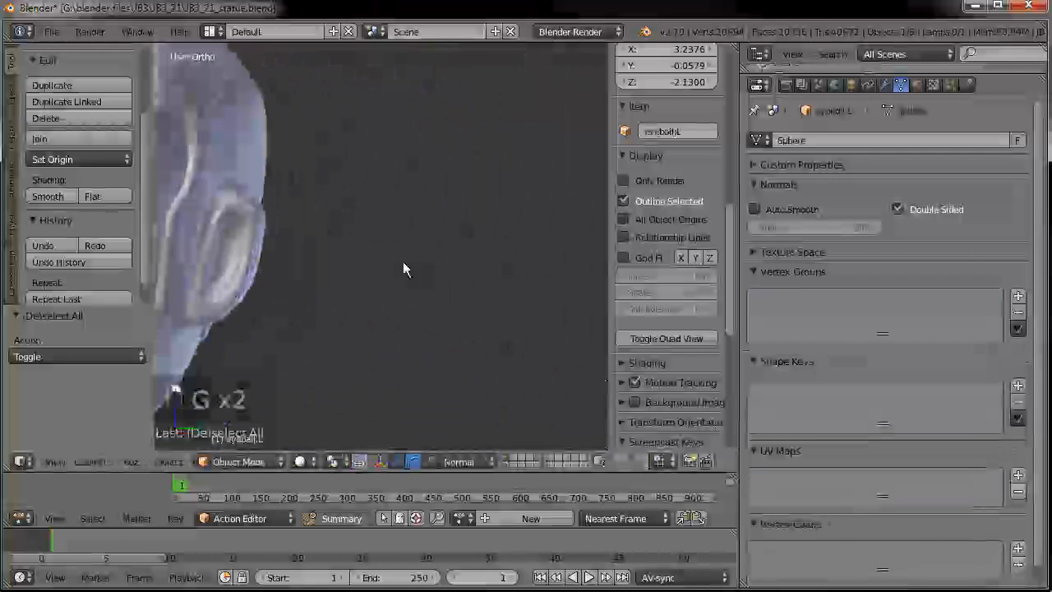
{"action": "key", "text": "z"}
{"action": "key", "text": "z"}
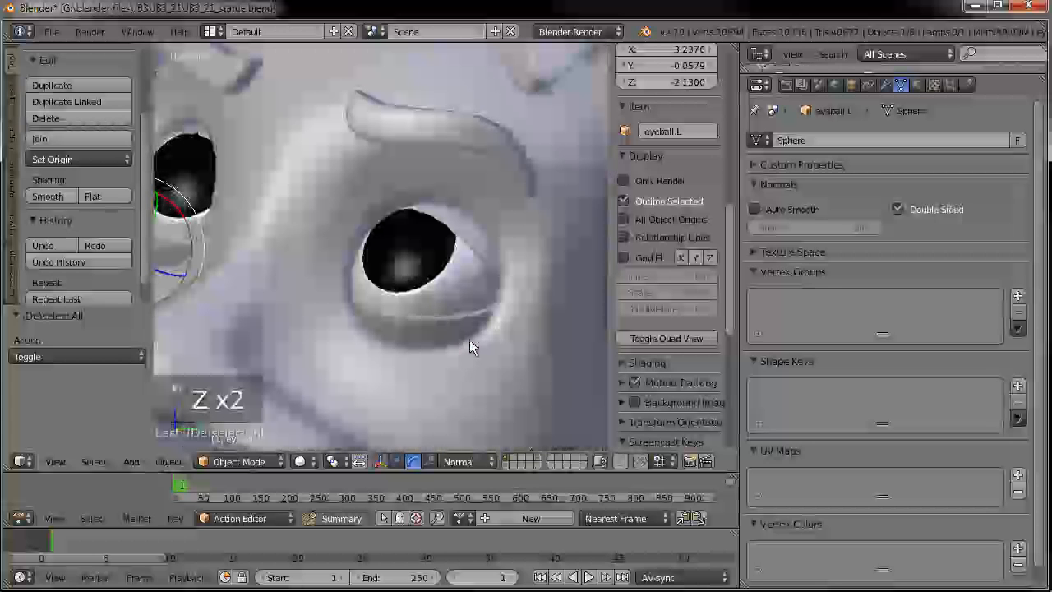
{"action": "middle_click_drag", "start_coordinate": [470, 340], "coordinate": [512, 392]}
{"action": "key", "text": "Tab"}
{"action": "mouse_move", "coordinate": [506, 347]}
{"action": "middle_mouse_down"}
{"action": "mouse_move", "coordinate": [517, 352]}
{"action": "mouse_move", "coordinate": [499, 337]}
{"action": "middle_mouse_up"}
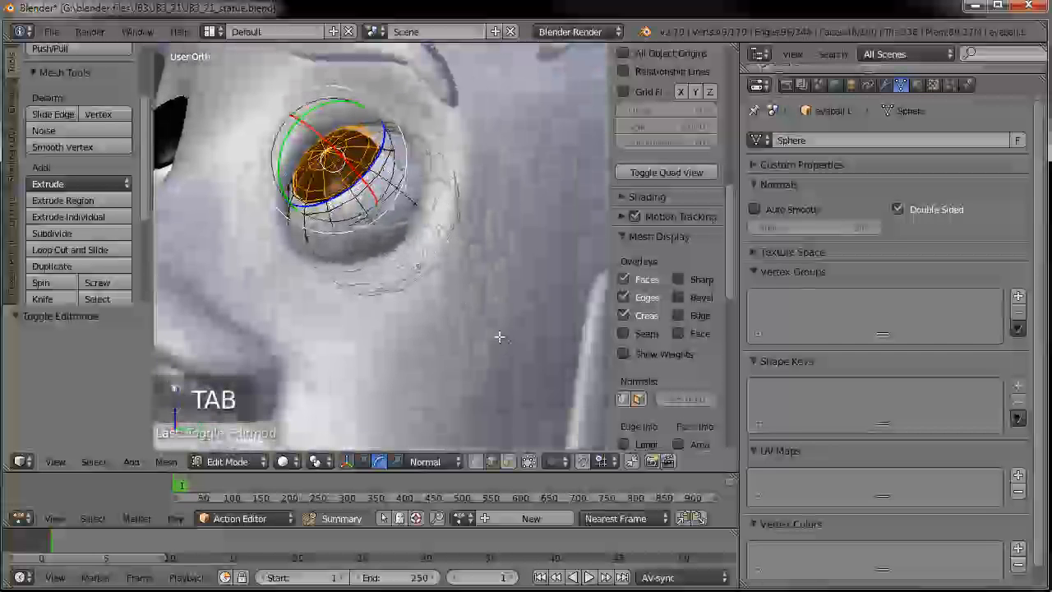
- Try deleting the edges of a loop around the hidden part of the left eyeball, and undo it
{"action": "right_click", "coordinate": [445, 224], "text": "alt"}
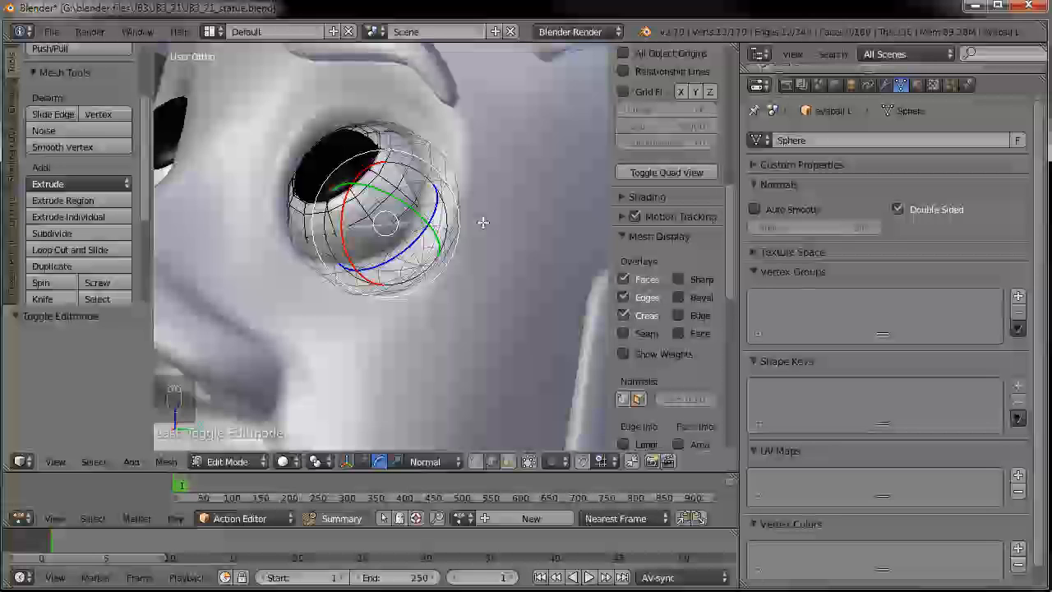
{"action": "key", "text": "Delete"}
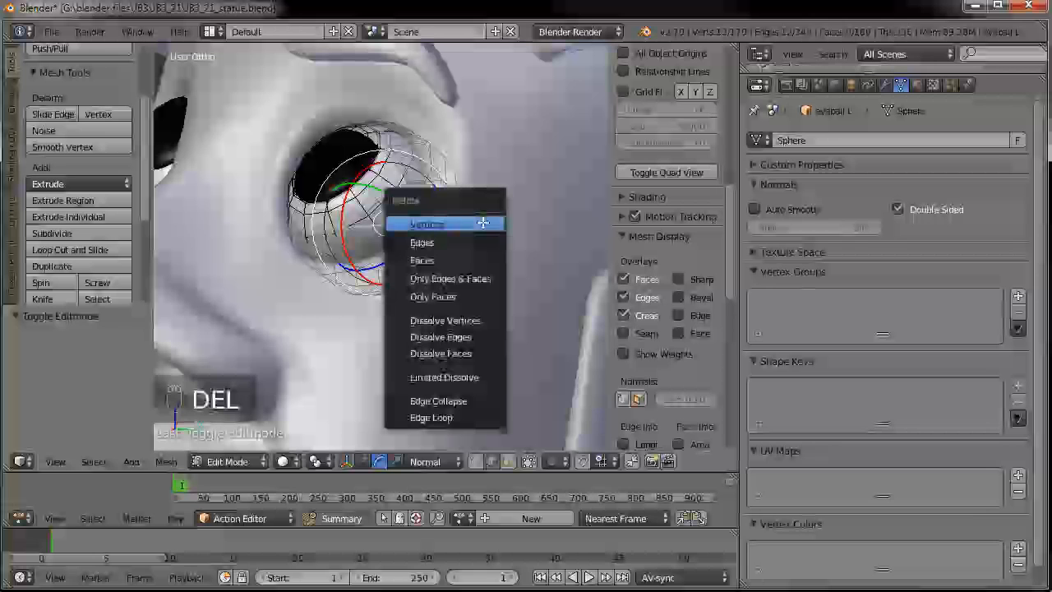
{"action": "left_click", "coordinate": [452, 243]}
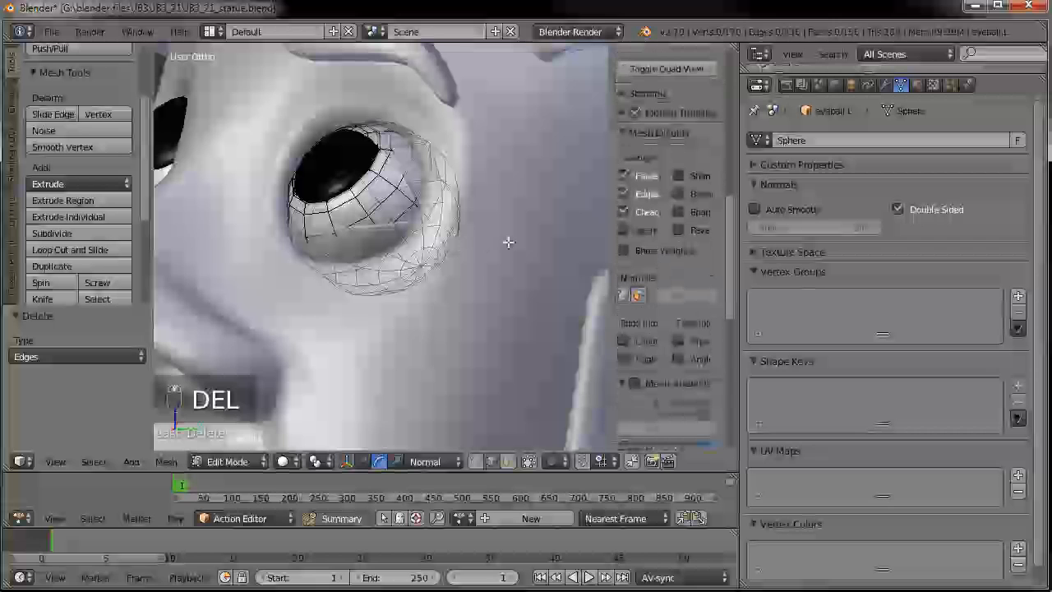
{"action": "left_click", "coordinate": [479, 463]}
{"action": "middle_click_drag", "start_coordinate": [483, 200], "coordinate": [459, 190]}
{"action": "middle_click_drag", "start_coordinate": [364, 191], "coordinate": [482, 266]}
{"action": "key", "text": "ctrl+z"}
{"action": "key", "text": "ctrl+z"}
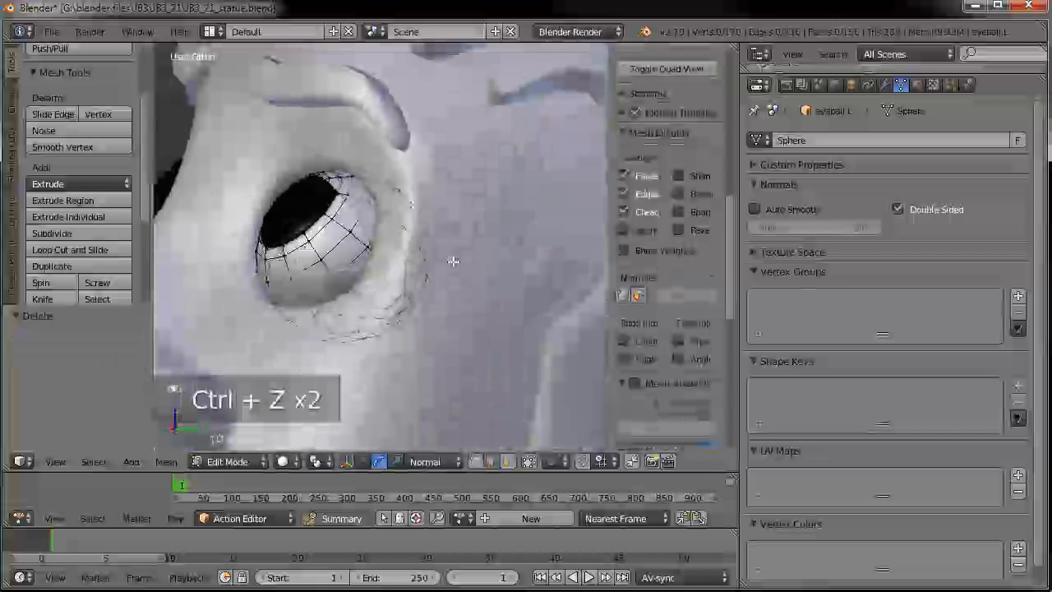
{"action": "key", "text": "ctrl+z"}
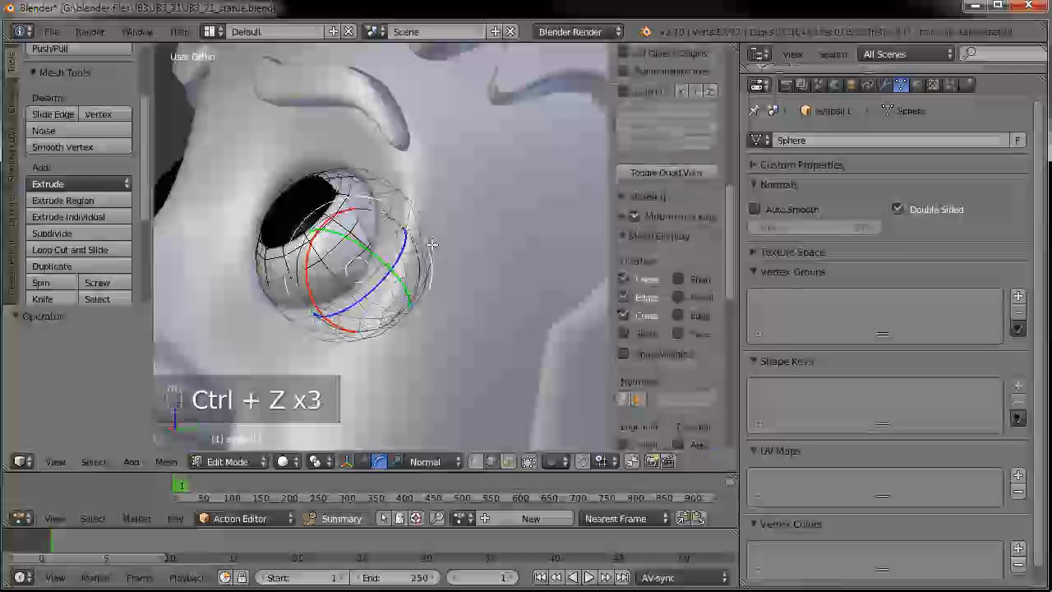
- Delete the vertices of the left eyeball's selected loop and the linked back portion behind it, and leave Edit Mode
{"action": "key", "text": "Delete"}
{"action": "left_click", "coordinate": [409, 226]}
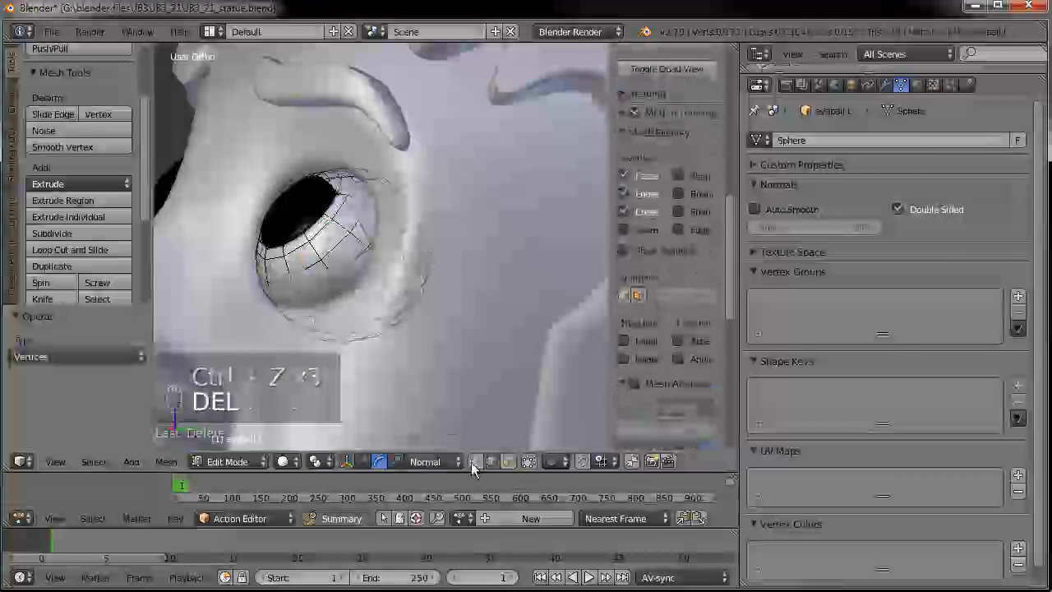
{"action": "left_click", "coordinate": [434, 262]}
{"action": "key", "text": "ctrl+l"}
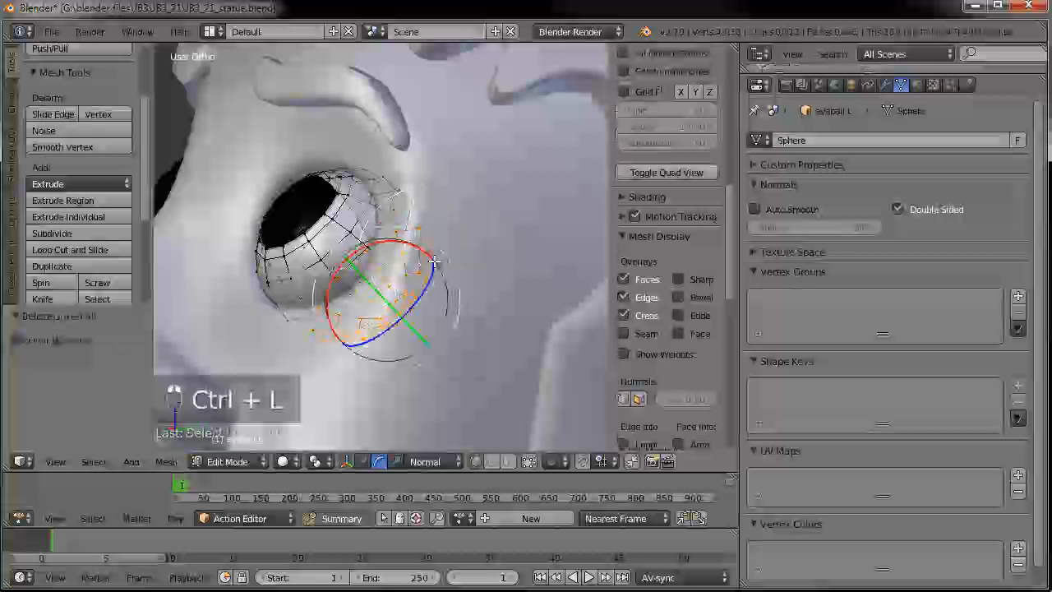
{"action": "key", "text": "Delete"}
{"action": "left_click", "coordinate": [428, 258]}
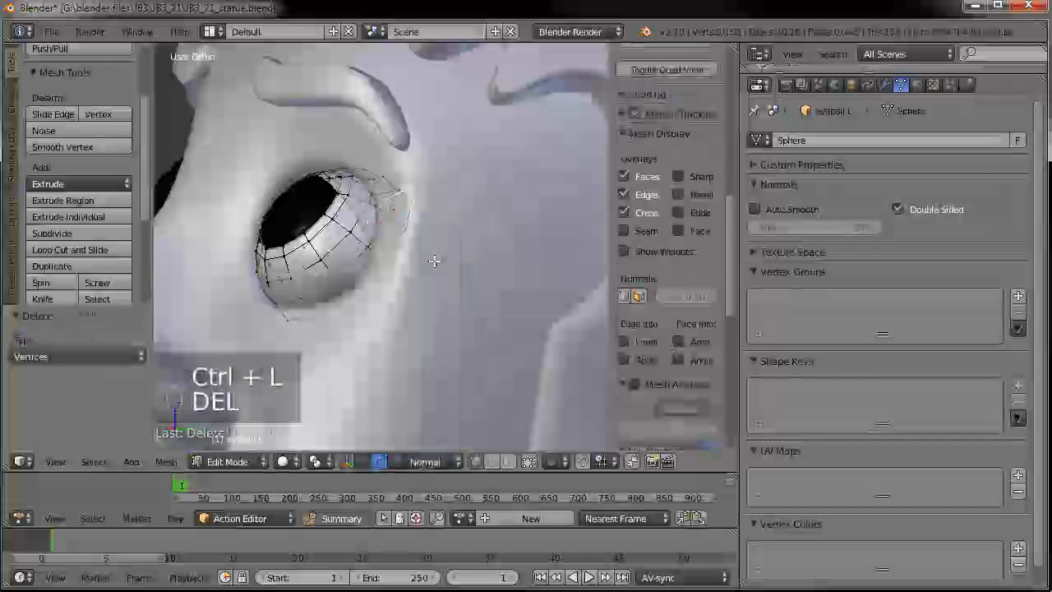
{"action": "middle_click_drag", "start_coordinate": [429, 257], "coordinate": [279, 205]}
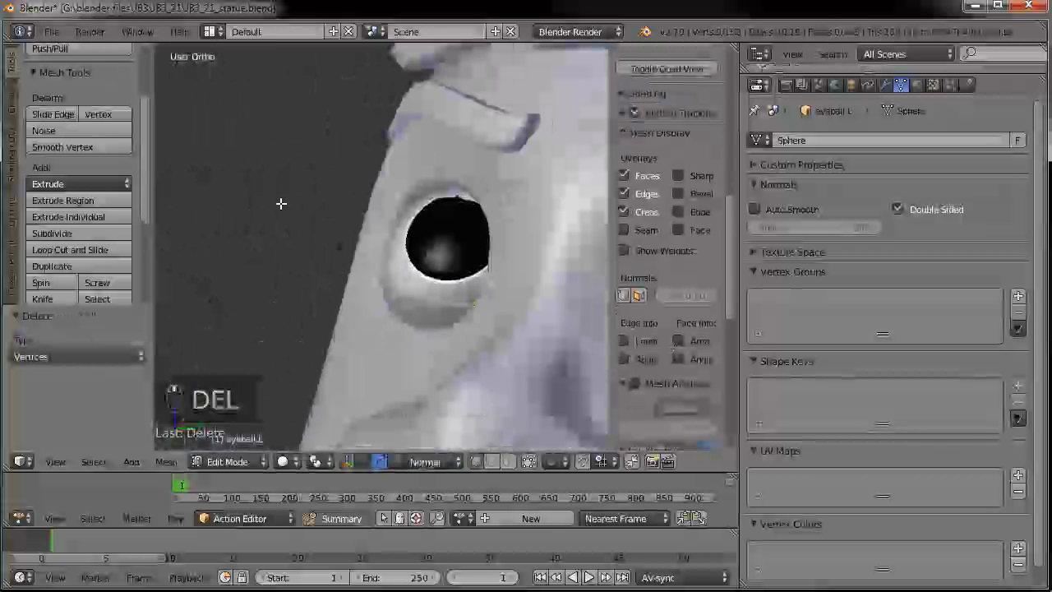
{"action": "key", "text": "Tab"}
- Edit the right eyeball and delete the vertices of a loop around its hidden part inside the head
{"action": "right_click", "coordinate": [444, 264]}
{"action": "key", "text": "Tab"}
{"action": "middle_click_drag", "start_coordinate": [444, 263], "coordinate": [317, 200]}
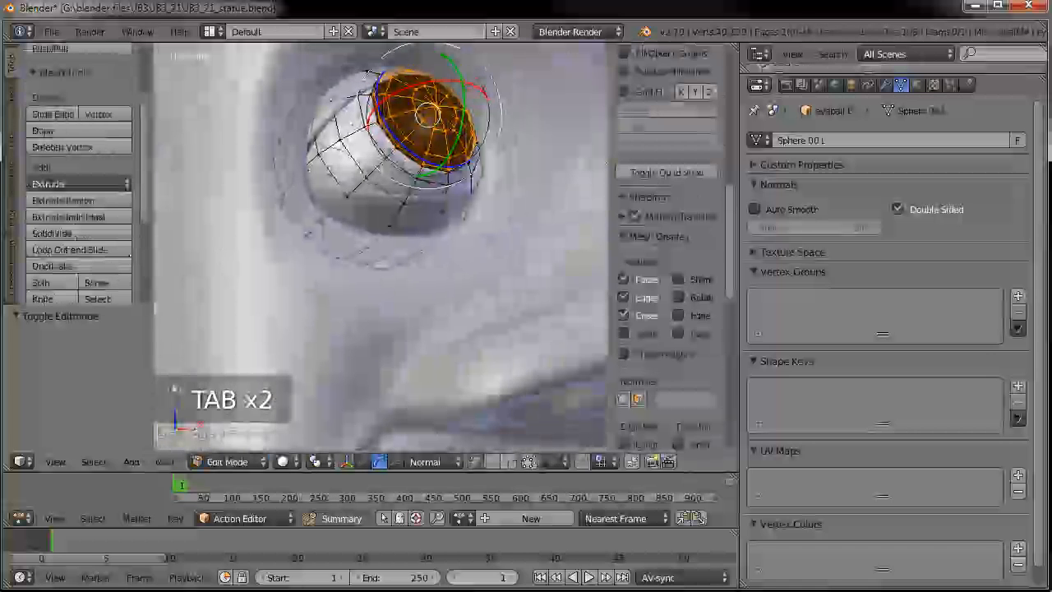
{"action": "right_click", "coordinate": [306, 185], "text": "alt"}
{"action": "right_click", "coordinate": [289, 177], "text": "alt"}
{"action": "middle_click_drag", "start_coordinate": [292, 169], "coordinate": [342, 160], "text": "shift"}
{"action": "right_click", "coordinate": [361, 183], "text": "alt"}
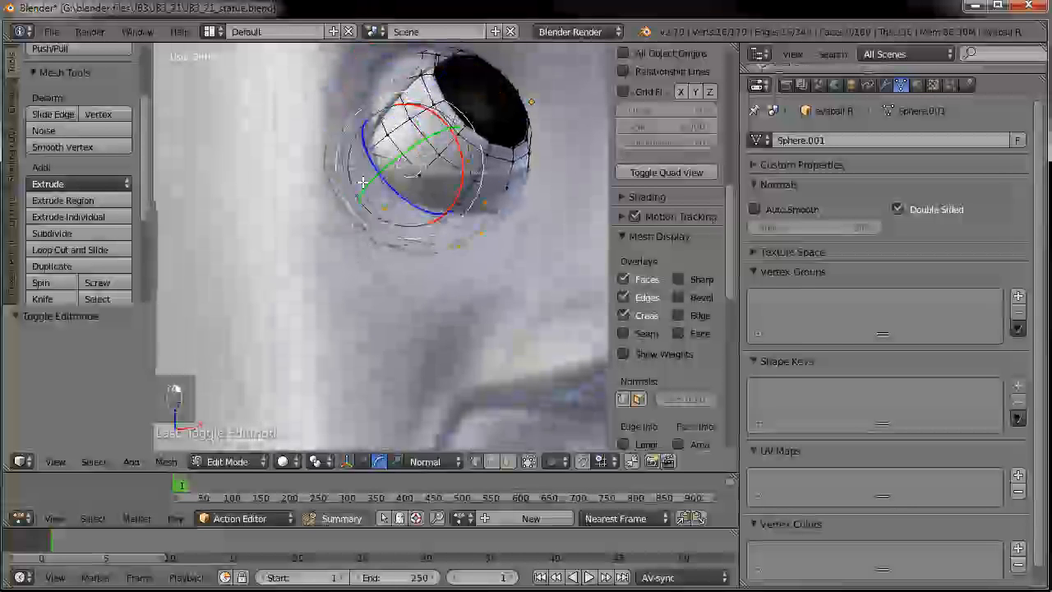
{"action": "key", "text": "Delete"}
{"action": "left_click", "coordinate": [363, 182]}
- Delete all linked vertices of the right eyeball's detached back portion and return to Object Mode
{"action": "right_click", "coordinate": [362, 209]}
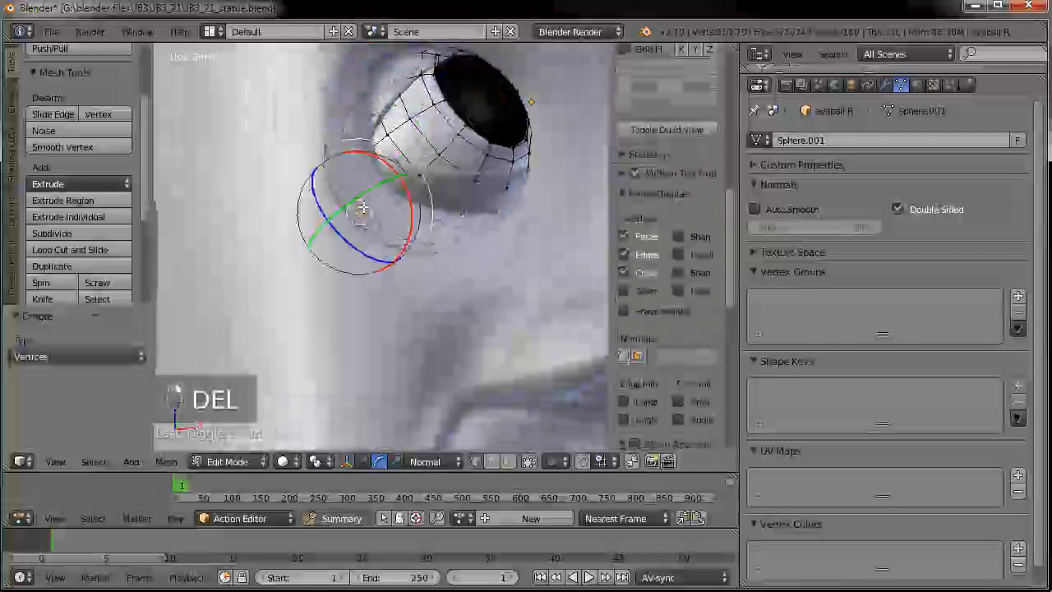
{"action": "key", "text": "ctrl+l"}
{"action": "key", "text": "Delete"}
{"action": "left_click", "coordinate": [363, 210]}
{"action": "key", "text": "Tab"}
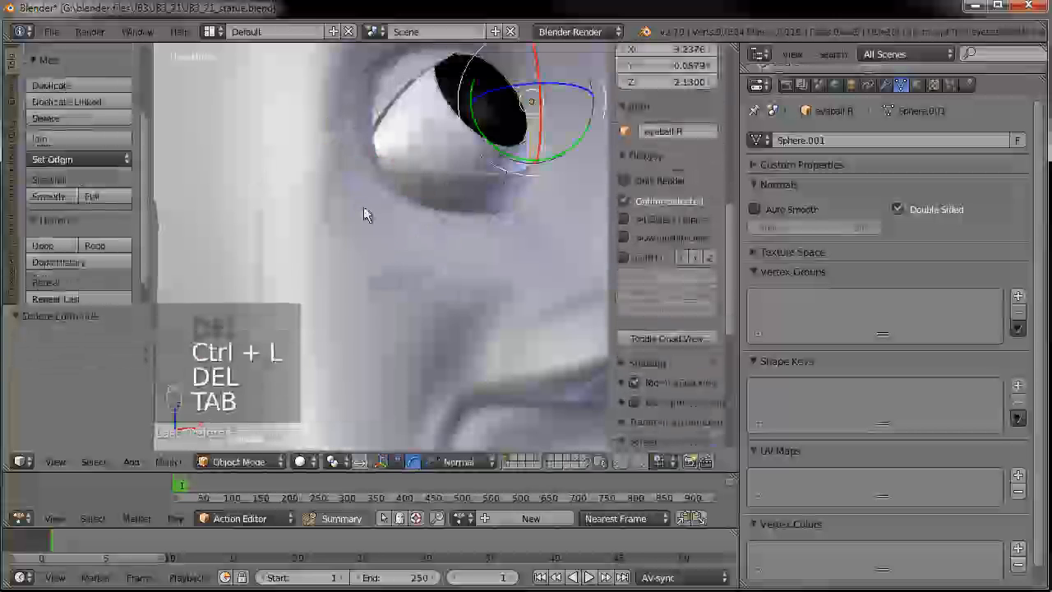
- Select both eyeballs in wireframe display, join them into JB_body, and restore solid shading with the joined mesh in Edit Mode
{"action": "scroll", "coordinate": [406, 177], "scroll_direction": "down", "scroll_amount": 2}
{"action": "scroll", "coordinate": [406, 177], "scroll_direction": "down", "scroll_amount": 4}
{"action": "middle_click_drag", "start_coordinate": [294, 206], "coordinate": [405, 286]}
{"action": "key", "text": "a"}
{"action": "key", "text": "a"}
{"action": "right_click", "coordinate": [349, 245]}
{"action": "key", "text": "z"}
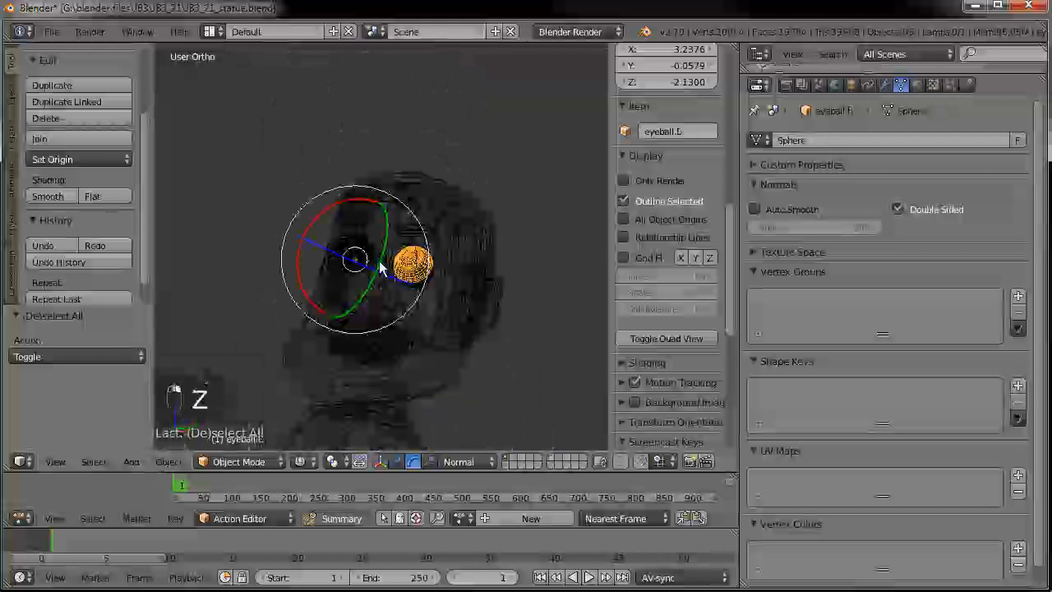
{"action": "right_click", "coordinate": [472, 237], "text": "shift"}
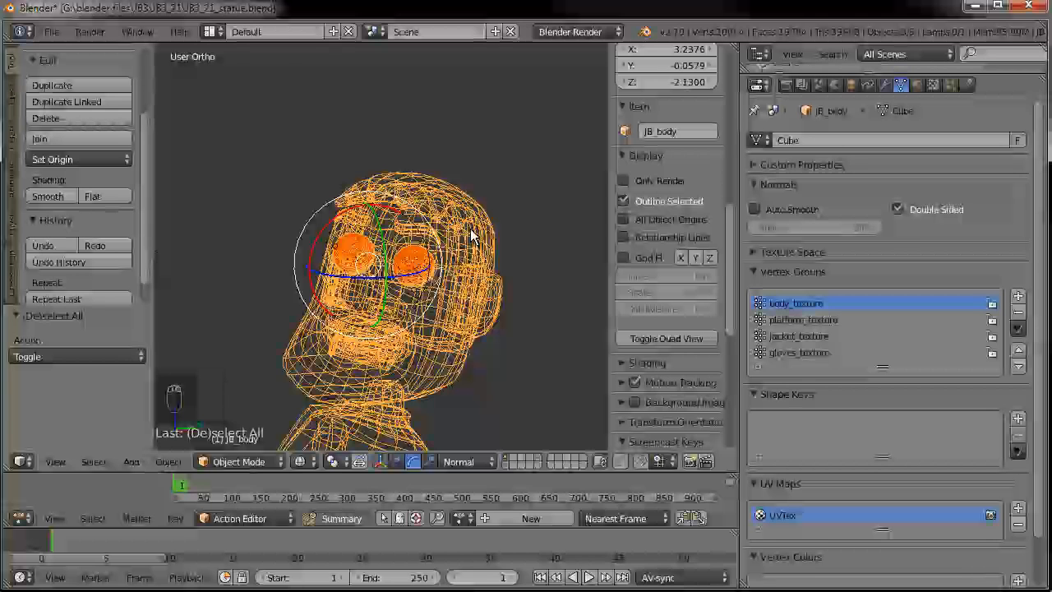
{"action": "key", "text": "ctrl+j"}
{"action": "key", "text": "a"}
{"action": "key", "text": "Tab"}
{"action": "key", "text": "z"}
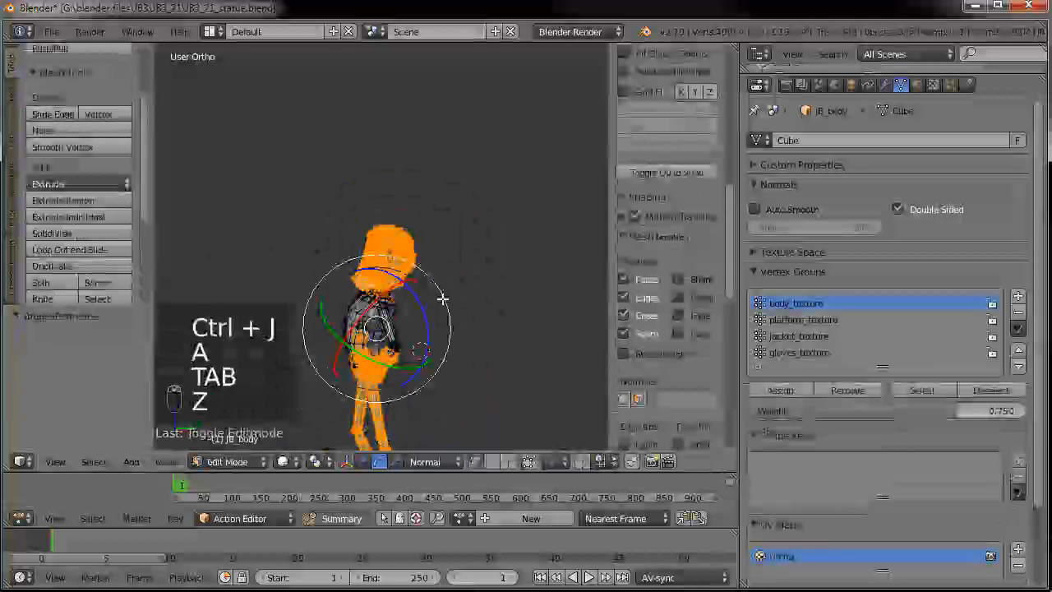
- Examine the joined statue in Object and Edit Mode to check that all its parts belong to one mesh
{"action": "key", "text": "a"}
{"action": "key", "text": "Tab"}
{"action": "key", "text": "a"}
{"action": "key", "text": "a"}
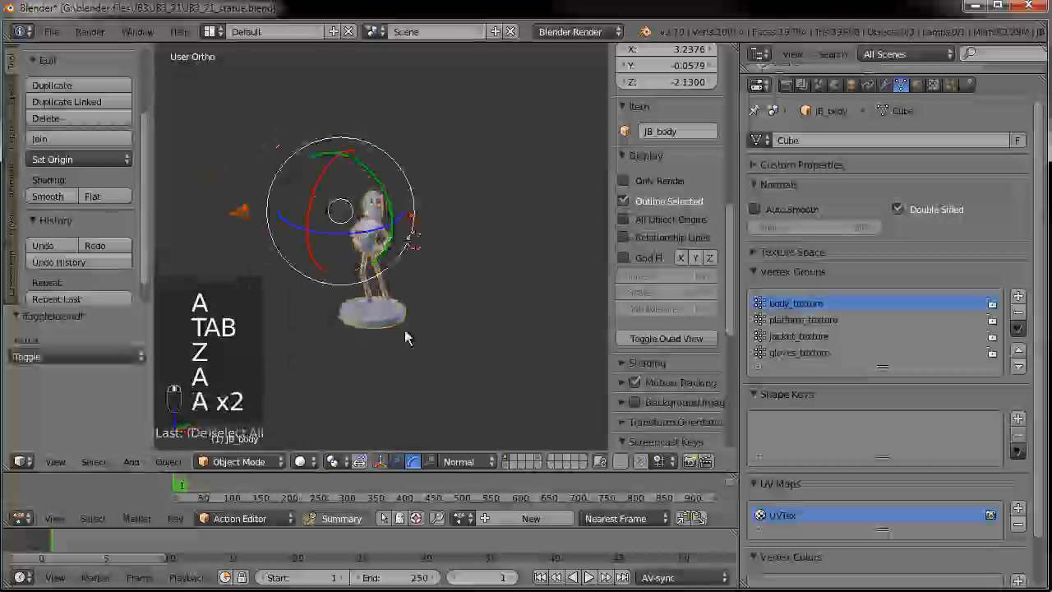
{"action": "key", "text": "a"}
{"action": "right_click", "coordinate": [342, 338]}
{"action": "key", "text": "g"}
{"action": "right_click", "coordinate": [391, 299]}
{"action": "scroll", "coordinate": [384, 303], "scroll_direction": "up", "scroll_amount": 6}
{"action": "key", "text": "a"}
{"action": "key", "text": "a"}
{"action": "key", "text": "Tab"}
{"action": "key", "text": "a"}
{"action": "key", "text": "a"}
{"action": "key", "text": "a"}
{"action": "key", "text": "a"}
{"action": "key", "text": "a"}
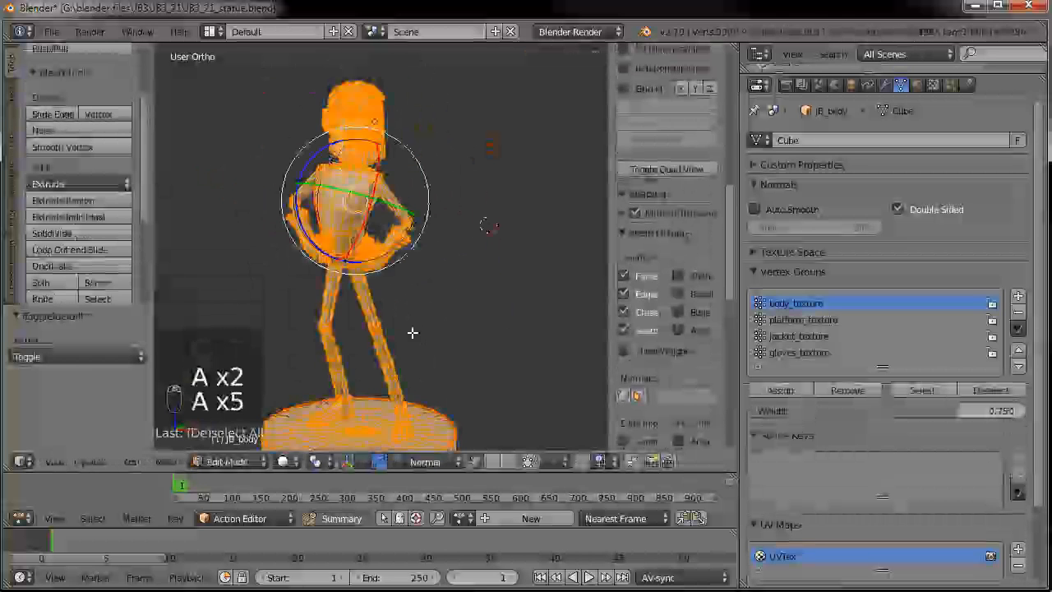
{"action": "key", "text": "Tab"}
{"action": "middle_click_drag", "start_coordinate": [425, 317], "coordinate": [367, 319]}
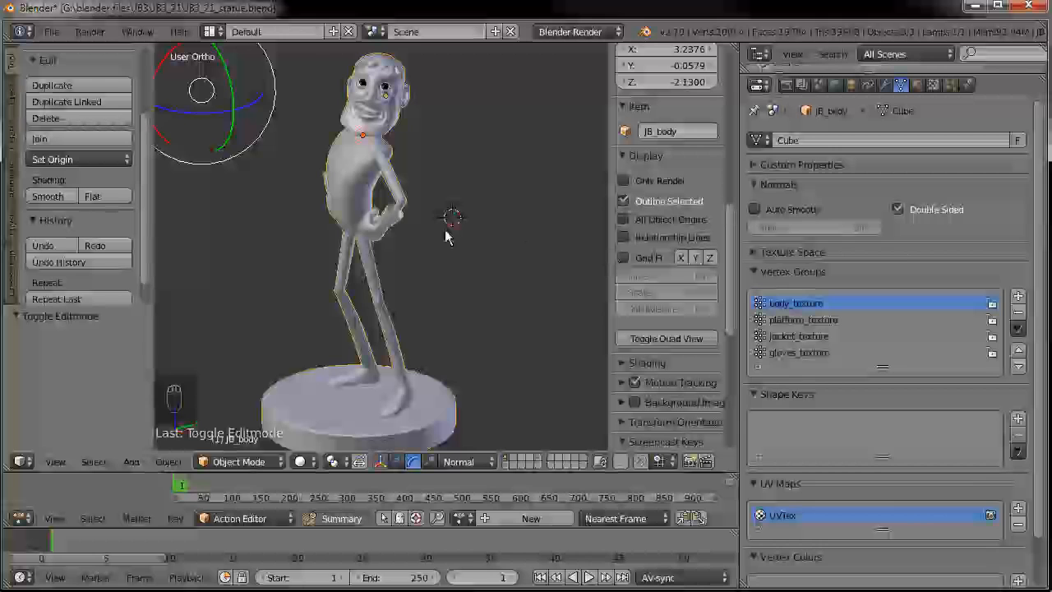
- Remove the Subsurf modifier from JB_body and deselect everything
{"action": "left_click", "coordinate": [884, 84]}
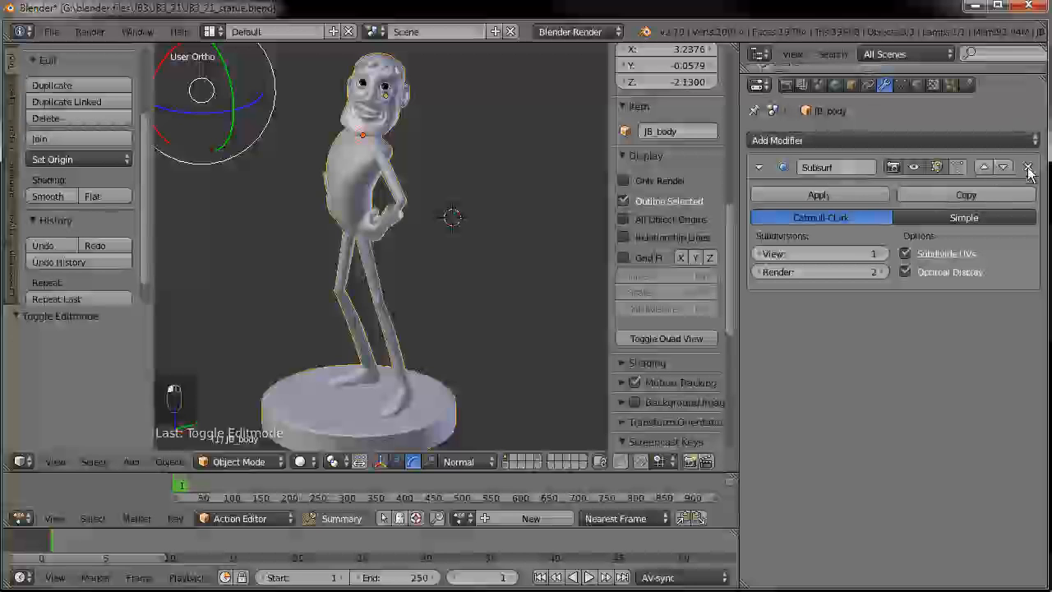
{"action": "left_click", "coordinate": [1028, 168]}
{"action": "scroll", "coordinate": [418, 361], "scroll_direction": "up", "scroll_amount": 2}
{"action": "key", "text": "a"}
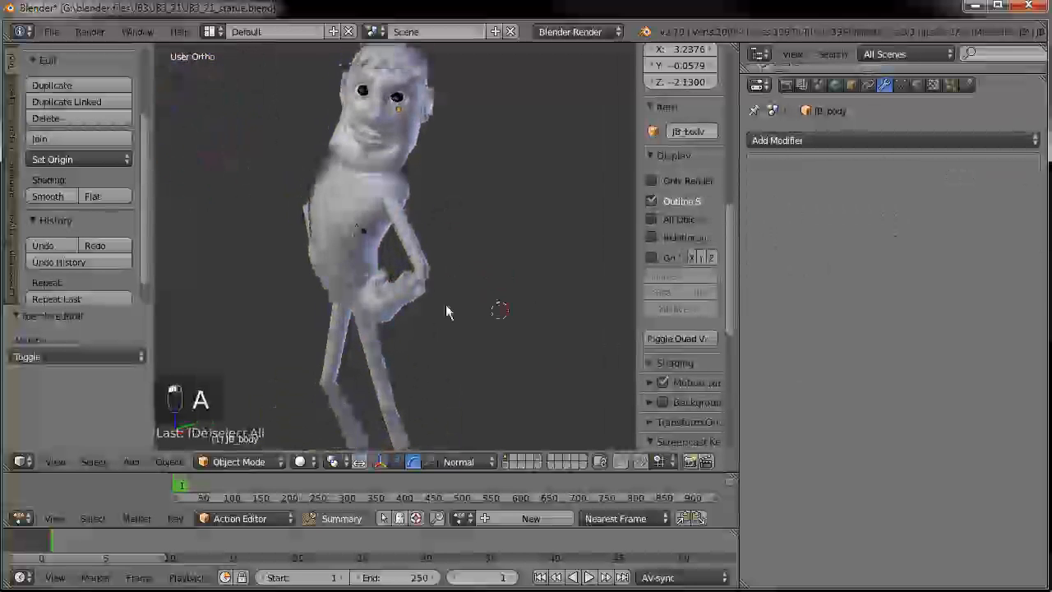
- Apply flat shading to JB_body and deselect everything
{"action": "middle_click_drag", "start_coordinate": [446, 304], "coordinate": [519, 293]}
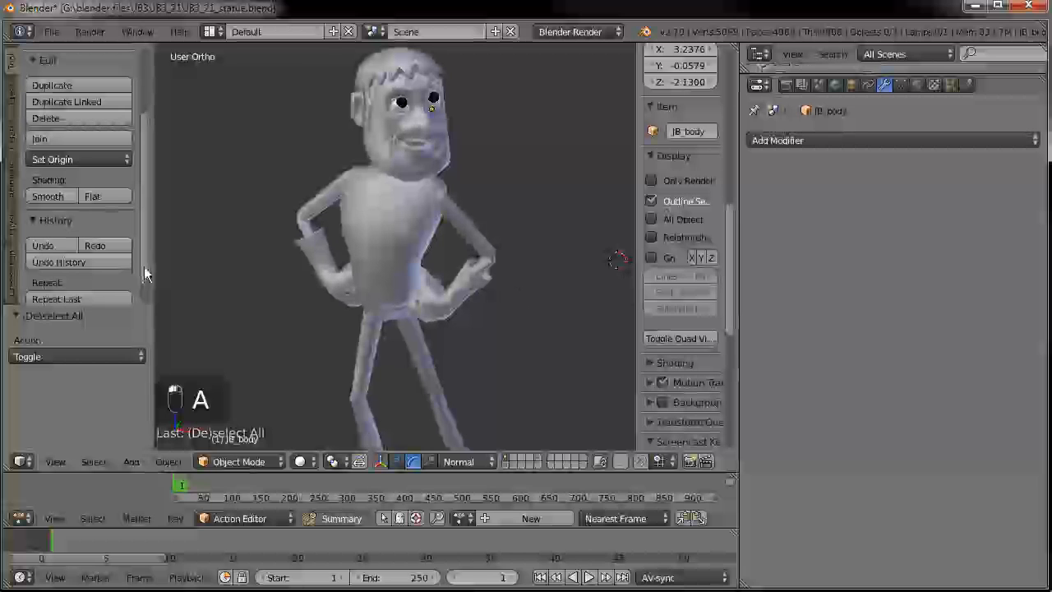
{"action": "right_click", "coordinate": [386, 197]}
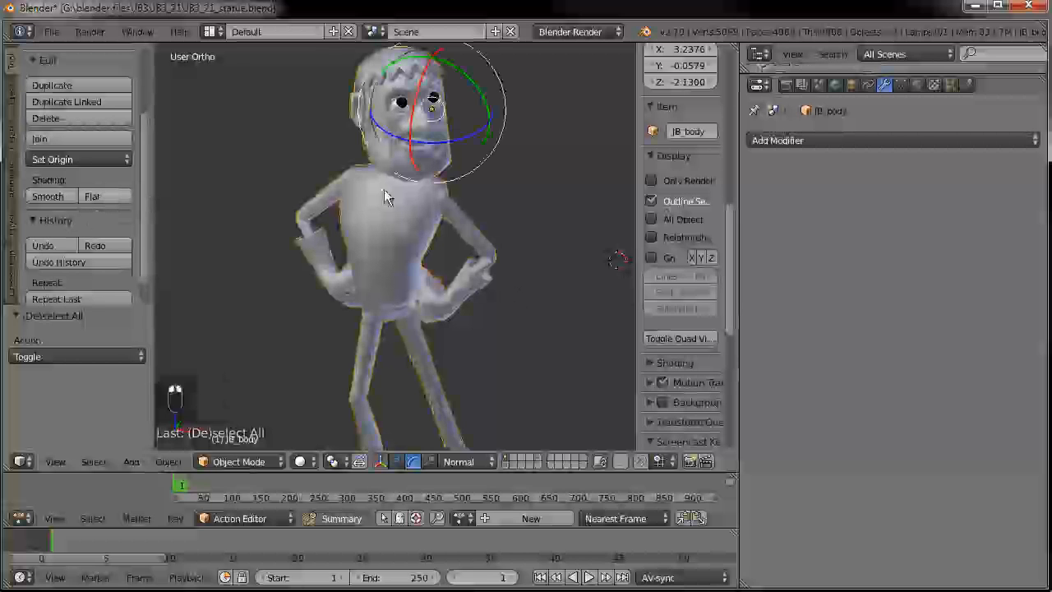
{"action": "left_click", "coordinate": [104, 196]}
{"action": "key", "text": "a"}
- Add a Subdivision Surface modifier to JB_body
{"action": "middle_click_drag", "start_coordinate": [465, 204], "coordinate": [373, 210]}
{"action": "mouse_move", "coordinate": [370, 314]}
{"action": "middle_mouse_down", "text": "shift"}
{"action": "mouse_move", "coordinate": [381, 181]}
{"action": "mouse_move", "coordinate": [376, 266]}
{"action": "mouse_move", "coordinate": [506, 251]}
{"action": "mouse_move", "coordinate": [458, 236]}
{"action": "mouse_move", "coordinate": [473, 234]}
{"action": "middle_mouse_up", "text": "shift"}
{"action": "left_click", "coordinate": [822, 141]}
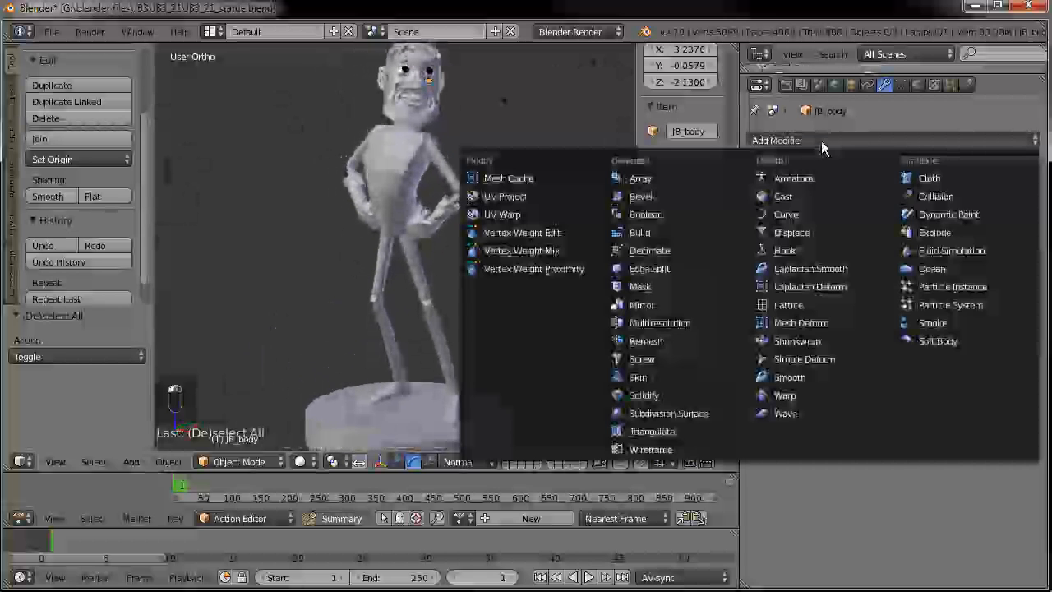
{"action": "left_click", "coordinate": [677, 412]}
{"action": "scroll", "coordinate": [447, 312], "scroll_direction": "up", "scroll_amount": 6}
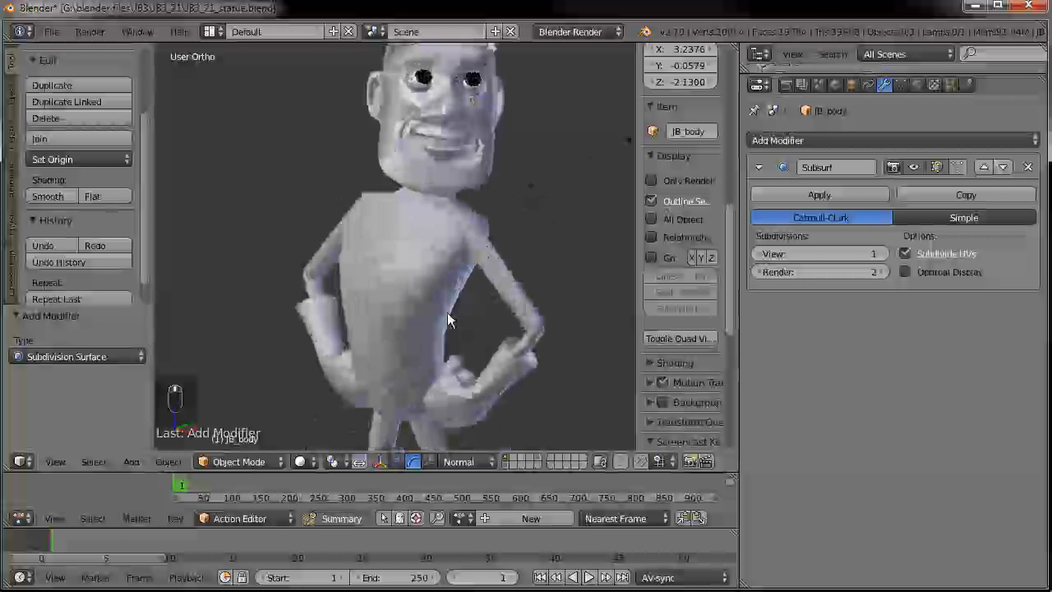
- Preview JB_body with the Subsurf view subdivisions at 2 and 3, and return the level to 1
{"action": "left_click", "coordinate": [884, 254]}
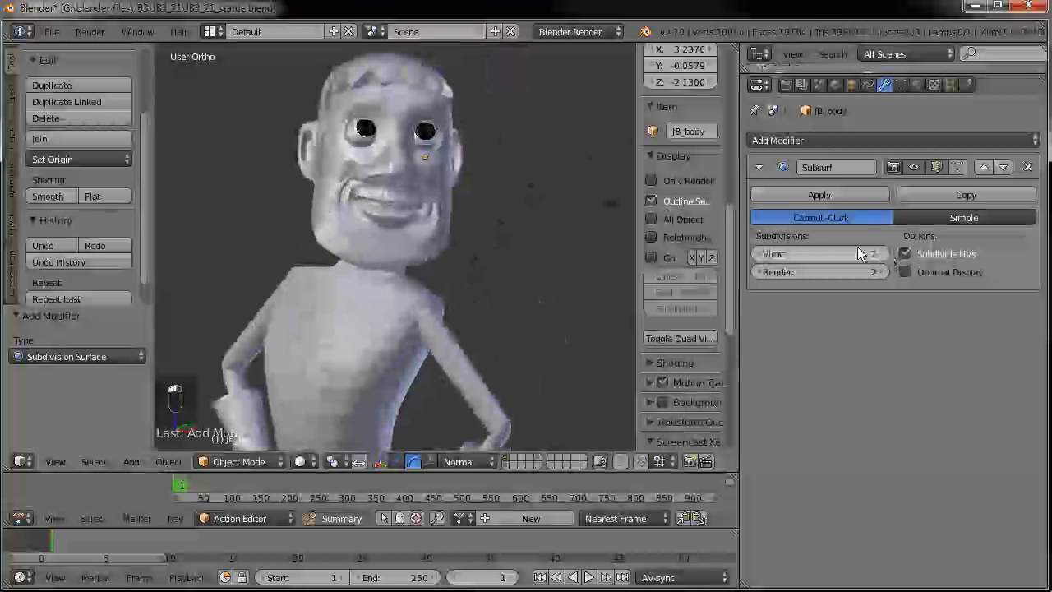
{"action": "scroll", "coordinate": [433, 238], "scroll_direction": "down", "scroll_amount": 5}
{"action": "middle_click_drag", "start_coordinate": [486, 235], "coordinate": [746, 283]}
{"action": "left_click", "coordinate": [884, 254]}
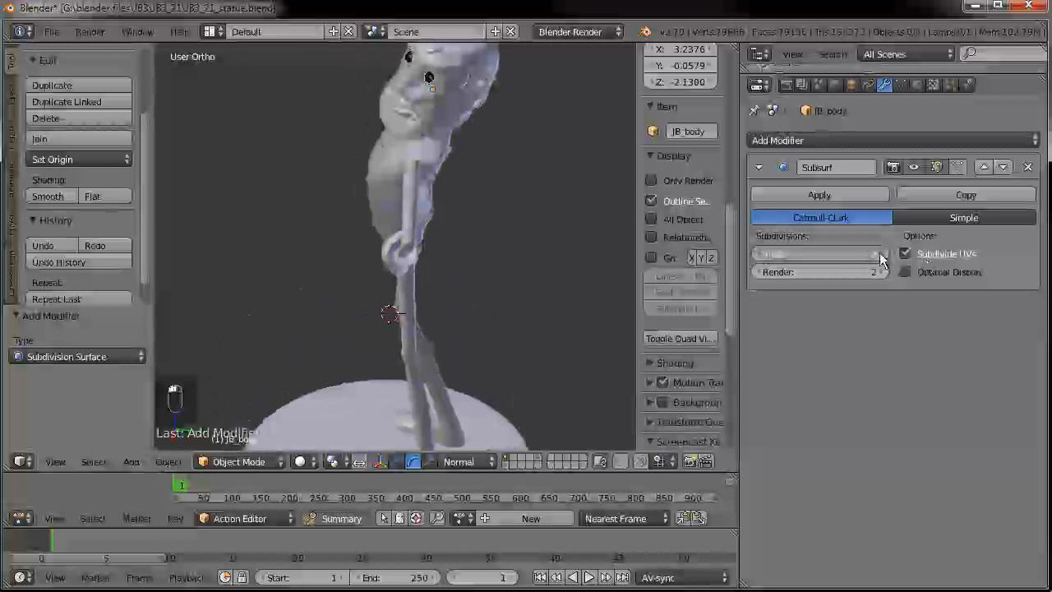
{"action": "middle_click_drag", "start_coordinate": [392, 300], "coordinate": [526, 271]}
{"action": "scroll", "coordinate": [436, 361], "scroll_direction": "up", "scroll_amount": 5}
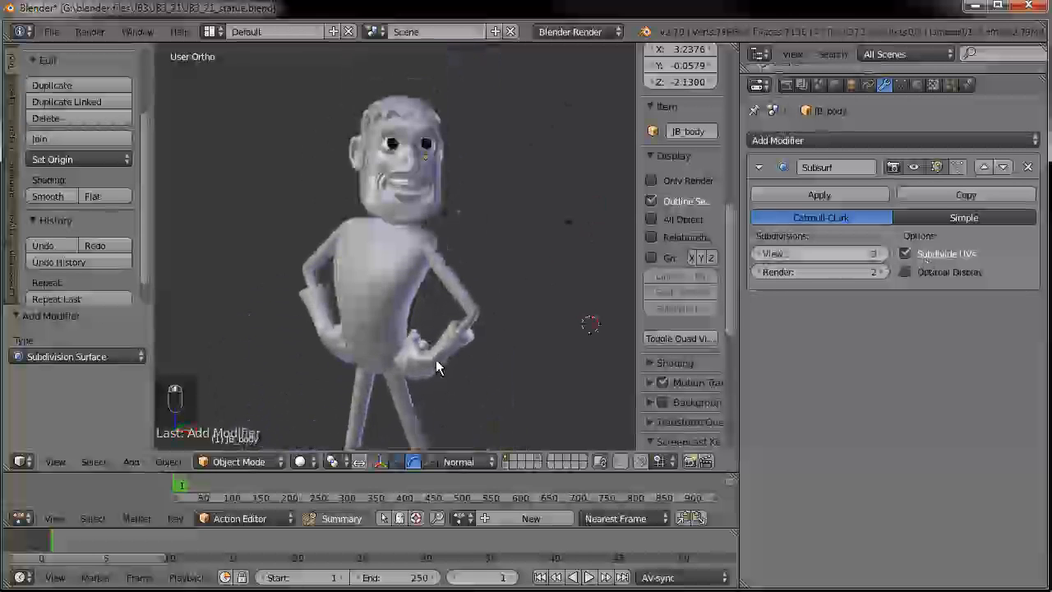
{"action": "scroll", "coordinate": [415, 344], "scroll_direction": "down", "scroll_amount": 3}
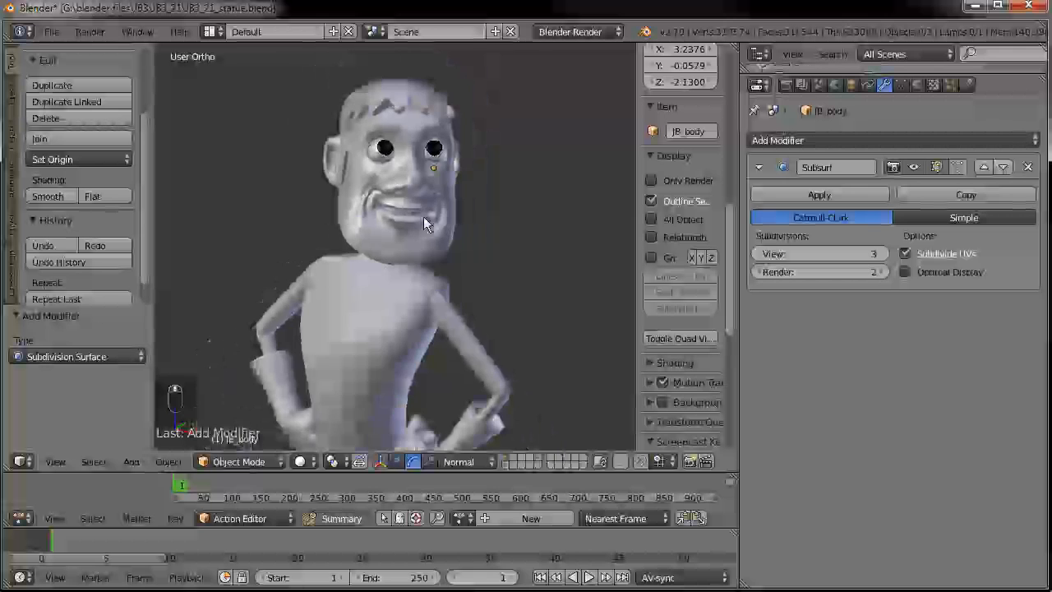
{"action": "middle_click_drag", "start_coordinate": [337, 195], "coordinate": [474, 240]}
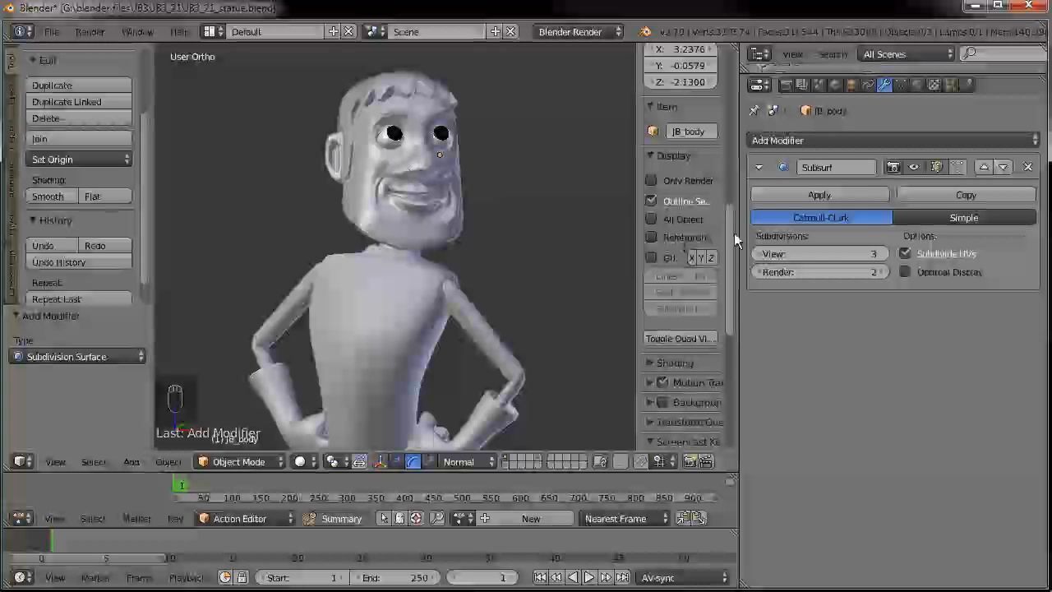
{"action": "left_click", "coordinate": [756, 254]}
{"action": "left_click", "coordinate": [756, 254]}
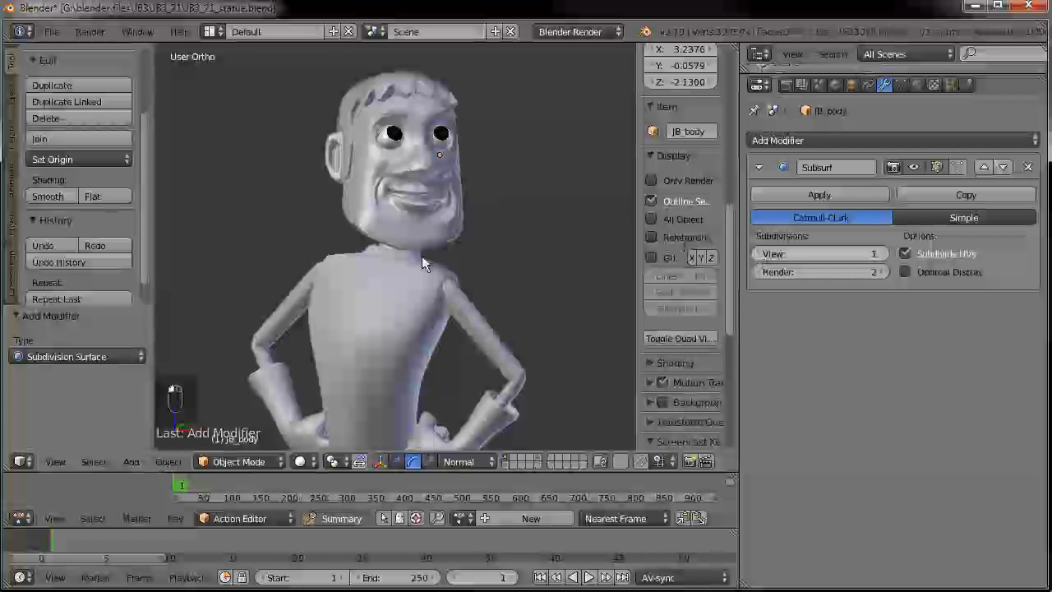
{"action": "scroll", "coordinate": [444, 234], "scroll_direction": "down", "scroll_amount": 3}
{"action": "middle_click_drag", "start_coordinate": [470, 211], "coordinate": [444, 253]}
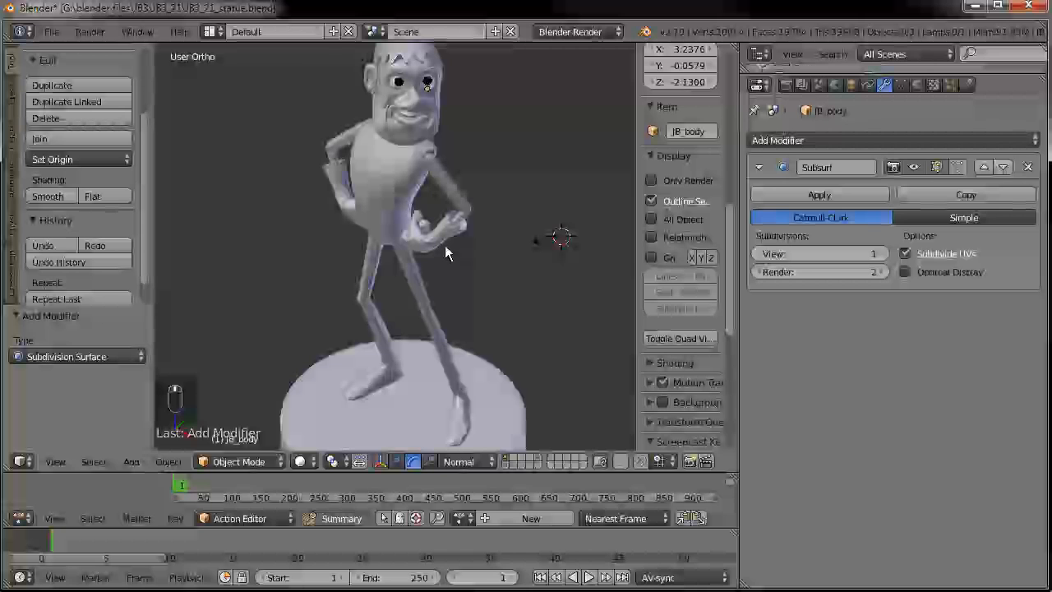
{"action": "left_click_drag", "start_coordinate": [738, 319], "coordinate": [802, 318]}
{"action": "middle_click_drag", "start_coordinate": [516, 285], "coordinate": [497, 316]}
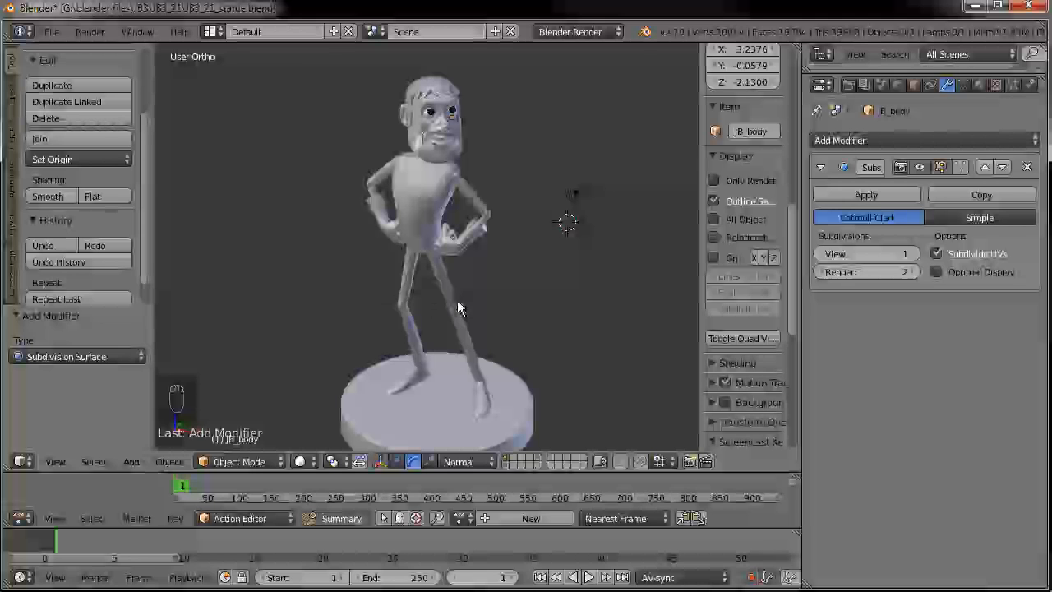
{"action": "middle_click_drag", "start_coordinate": [459, 308], "coordinate": [400, 292]}
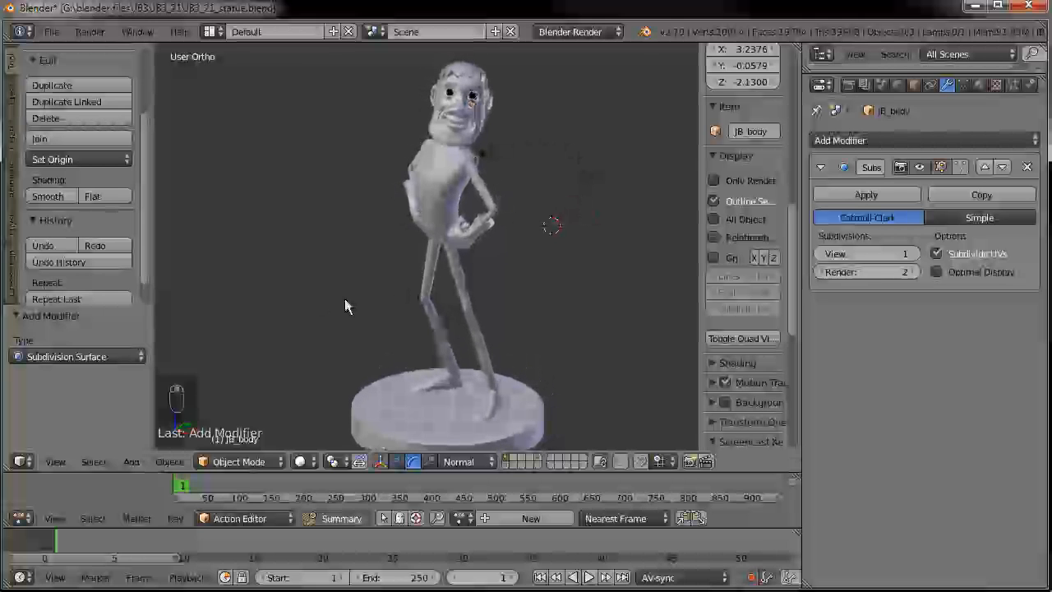
{"action": "middle_click_drag", "start_coordinate": [338, 300], "coordinate": [307, 279]}
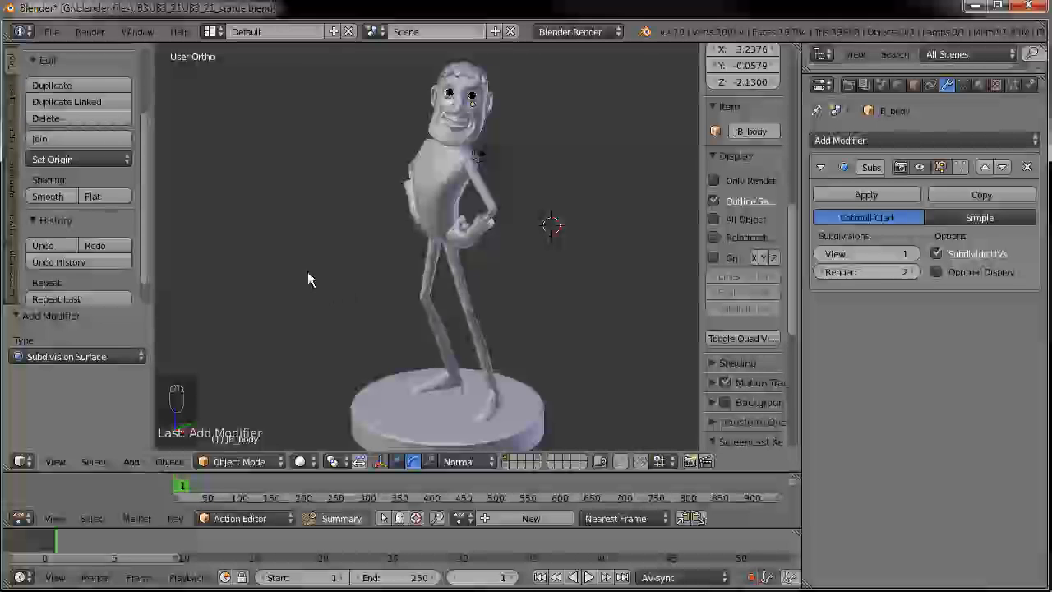
- Select JB_body and review each material in its material slots, from JB_materials through shineyBlack
{"action": "right_click", "coordinate": [434, 206]}
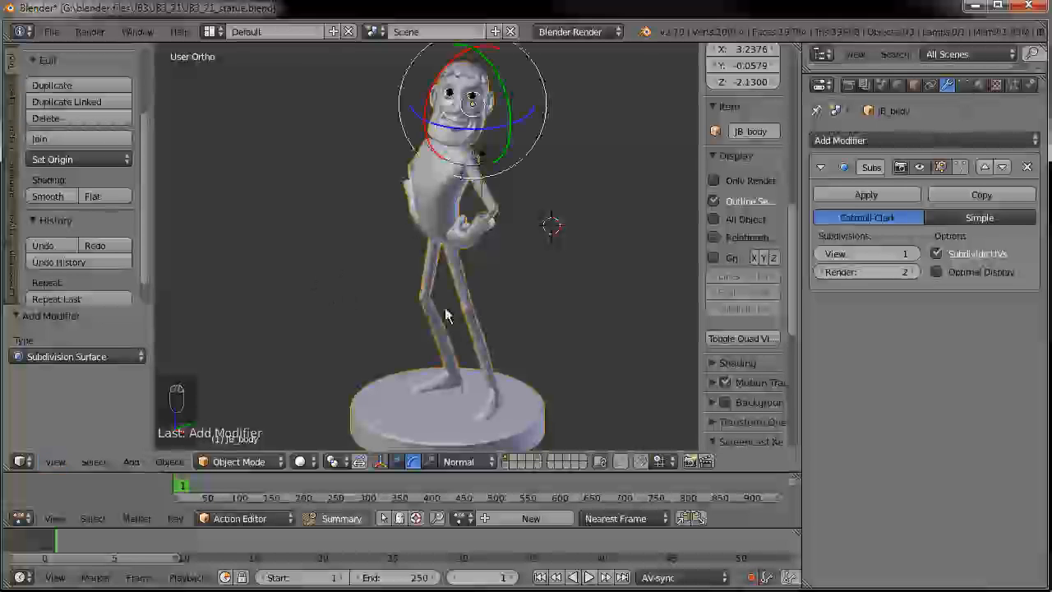
{"action": "left_click", "coordinate": [981, 86]}
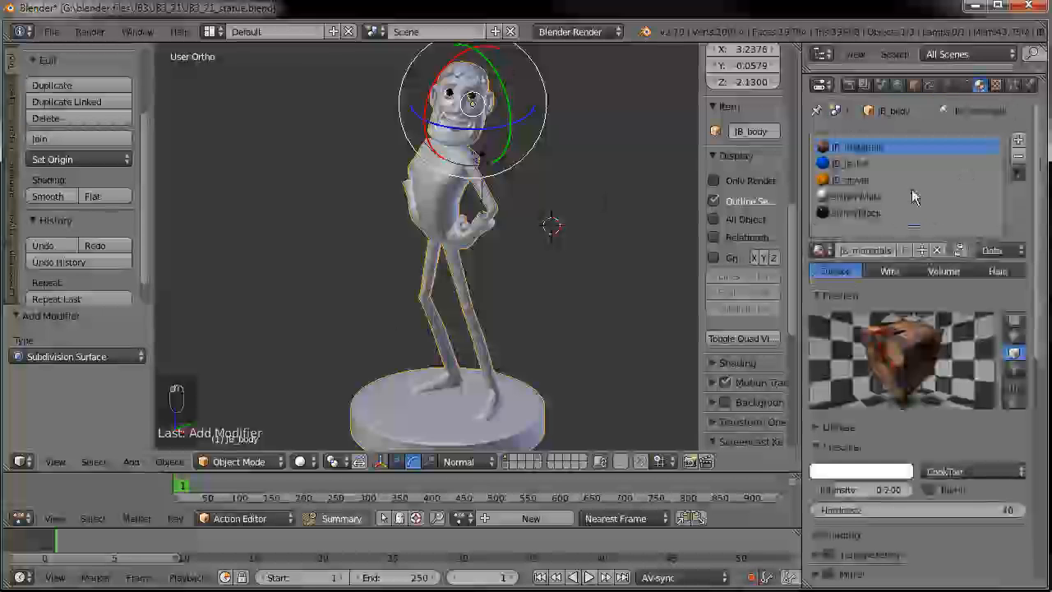
{"action": "left_click", "coordinate": [855, 164]}
{"action": "left_click", "coordinate": [855, 180]}
{"action": "left_click", "coordinate": [854, 197]}
{"action": "left_click", "coordinate": [855, 215]}
{"action": "left_click", "coordinate": [855, 147]}
{"action": "left_click", "coordinate": [854, 163]}
{"action": "left_click", "coordinate": [855, 180]}
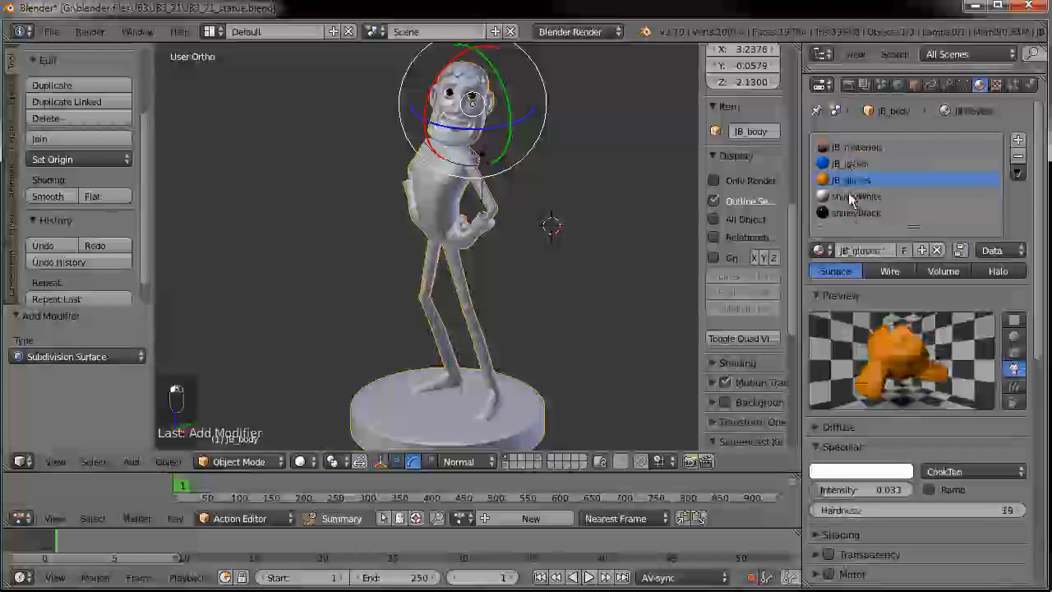
{"action": "left_click", "coordinate": [855, 198]}
{"action": "left_click", "coordinate": [853, 215]}
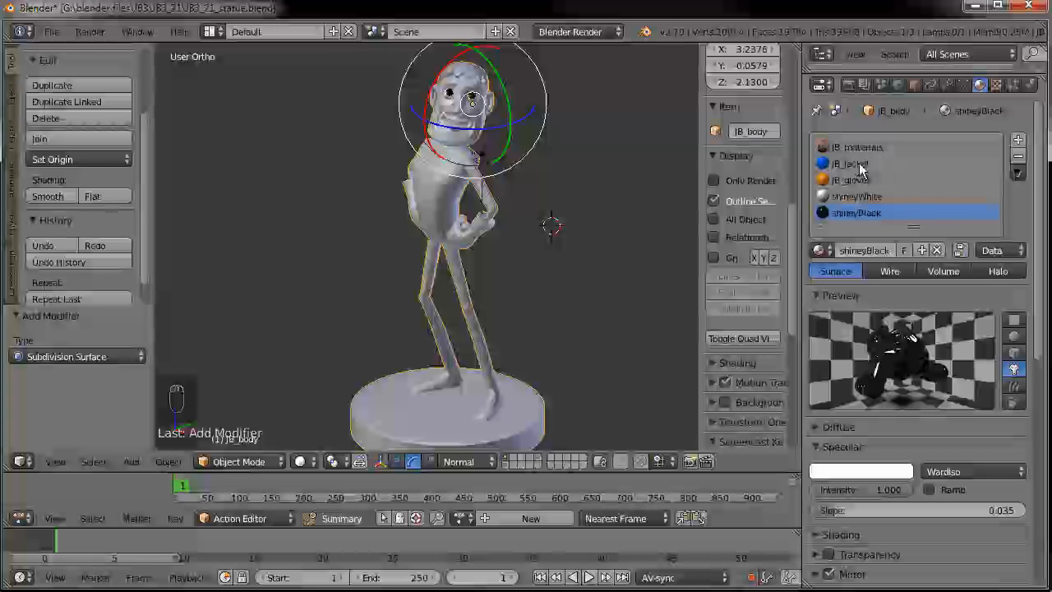
- Remove all five material slots from JB_body
{"action": "left_click", "coordinate": [1019, 157]}
{"action": "left_click", "coordinate": [1019, 157]}
{"action": "left_click", "coordinate": [1019, 157]}
{"action": "left_click", "coordinate": [1020, 157]}
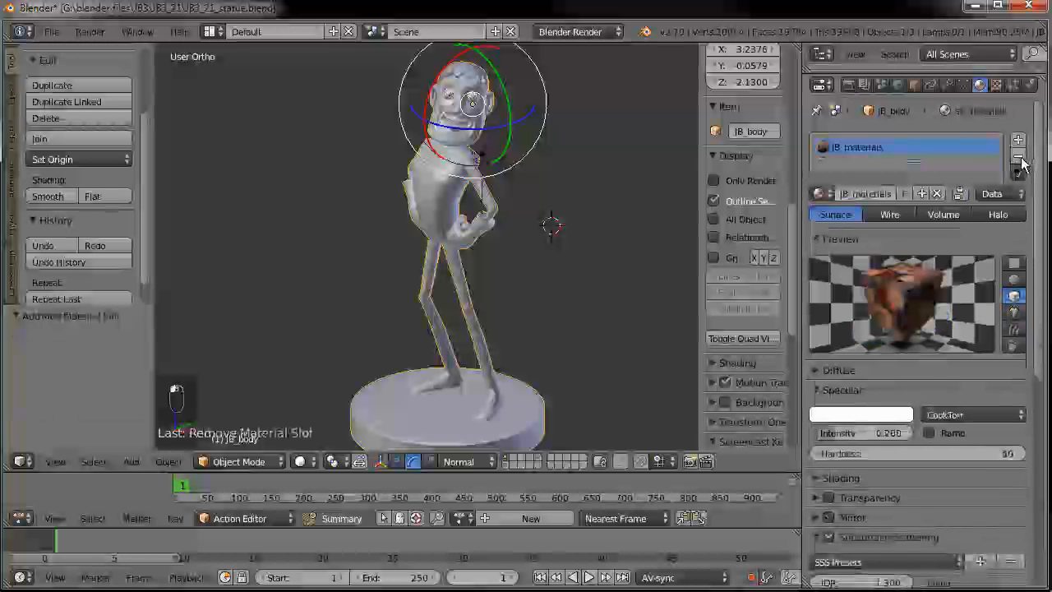
{"action": "left_click", "coordinate": [1019, 157]}
- Create a new material on JB_body and name it jb3_combined
{"action": "left_click", "coordinate": [1031, 139]}
{"action": "left_click", "coordinate": [921, 194]}
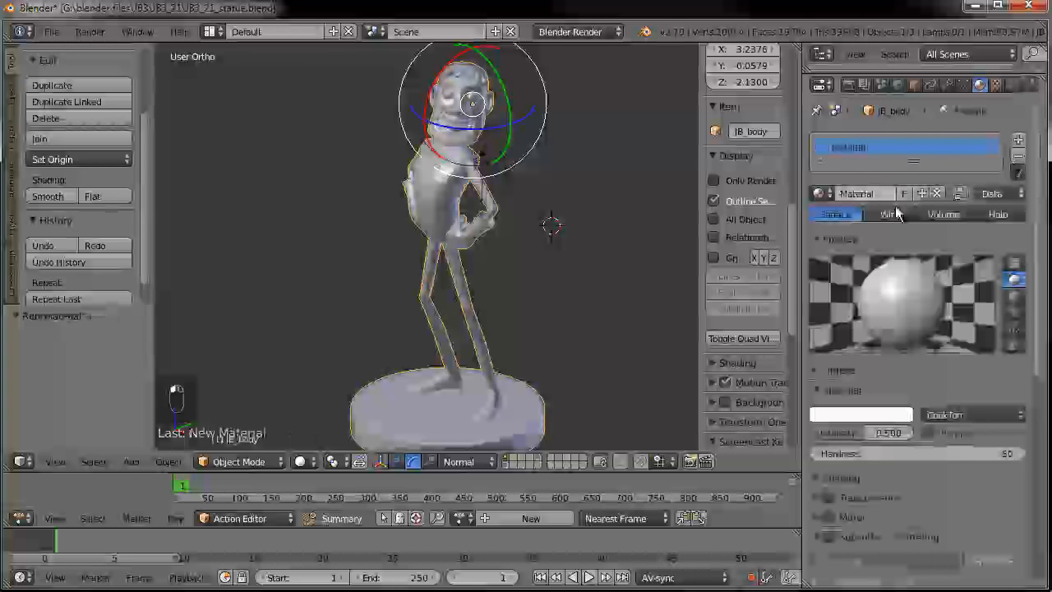
{"action": "left_click", "coordinate": [871, 194]}
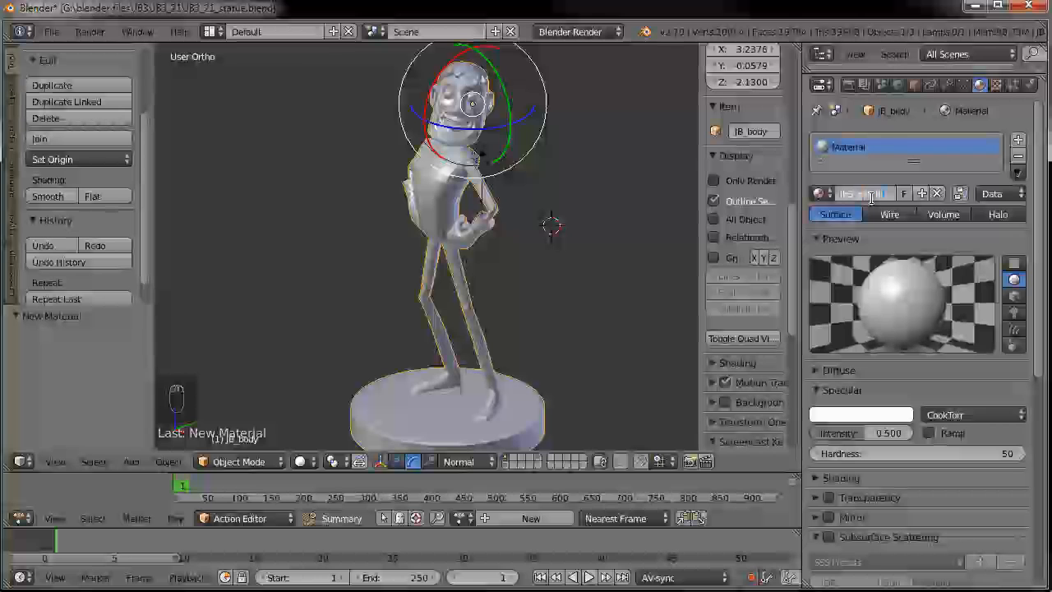
{"action": "key", "text": "Return"}
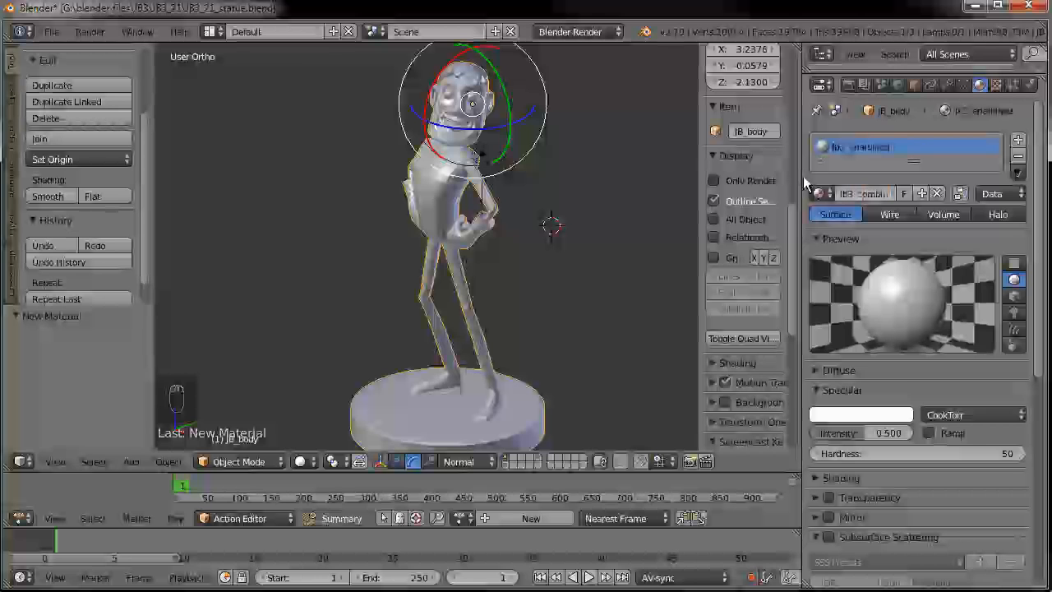
{"action": "left_click_drag", "start_coordinate": [797, 176], "coordinate": [765, 176]}
{"action": "middle_click_drag", "start_coordinate": [577, 184], "coordinate": [576, 198]}
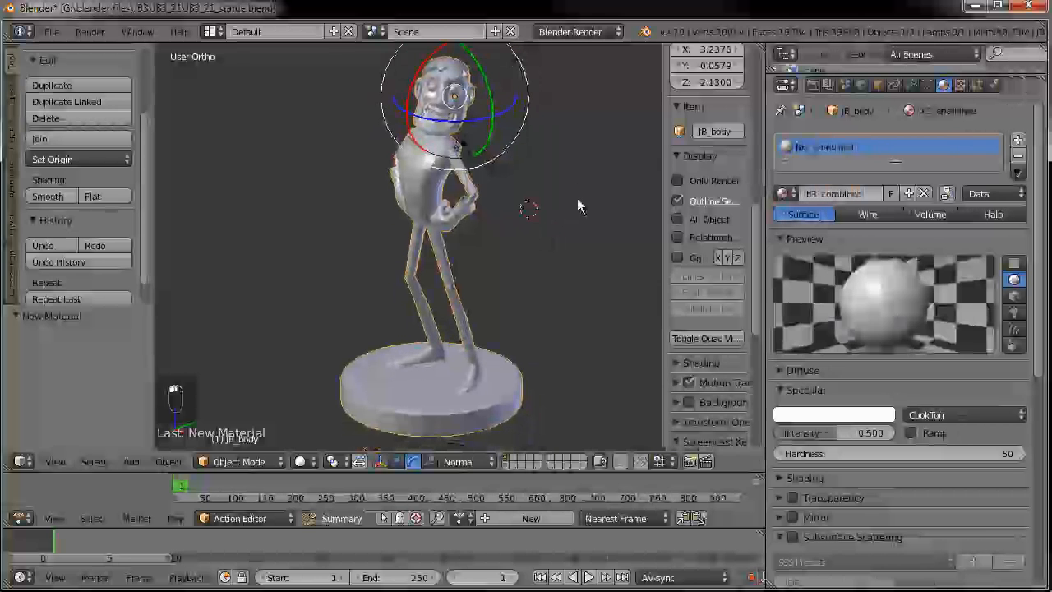
- Split a new area off the 3D view and change it to the UV/Image Editor
{"action": "left_click_drag", "start_coordinate": [4, 467], "coordinate": [247, 467]}
{"action": "left_click", "coordinate": [20, 461]}
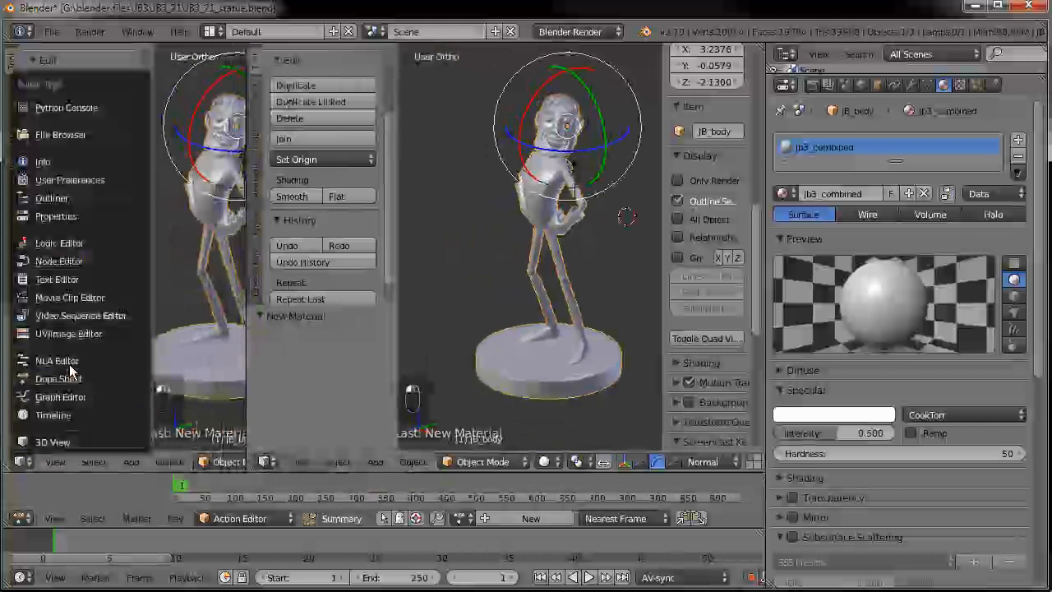
{"action": "left_click", "coordinate": [67, 333]}
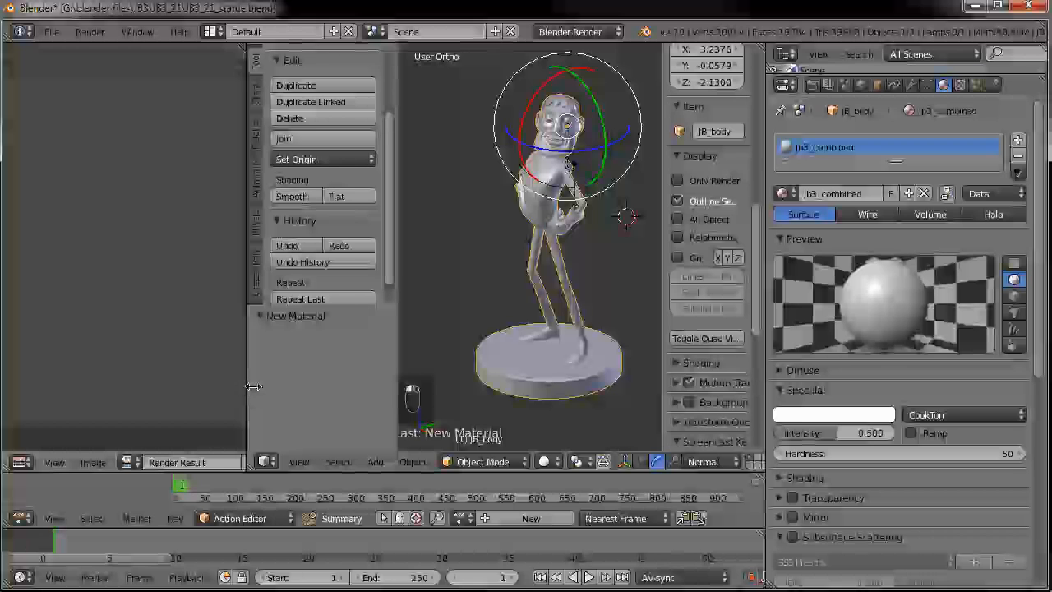
{"action": "left_click_drag", "start_coordinate": [253, 386], "coordinate": [290, 386]}
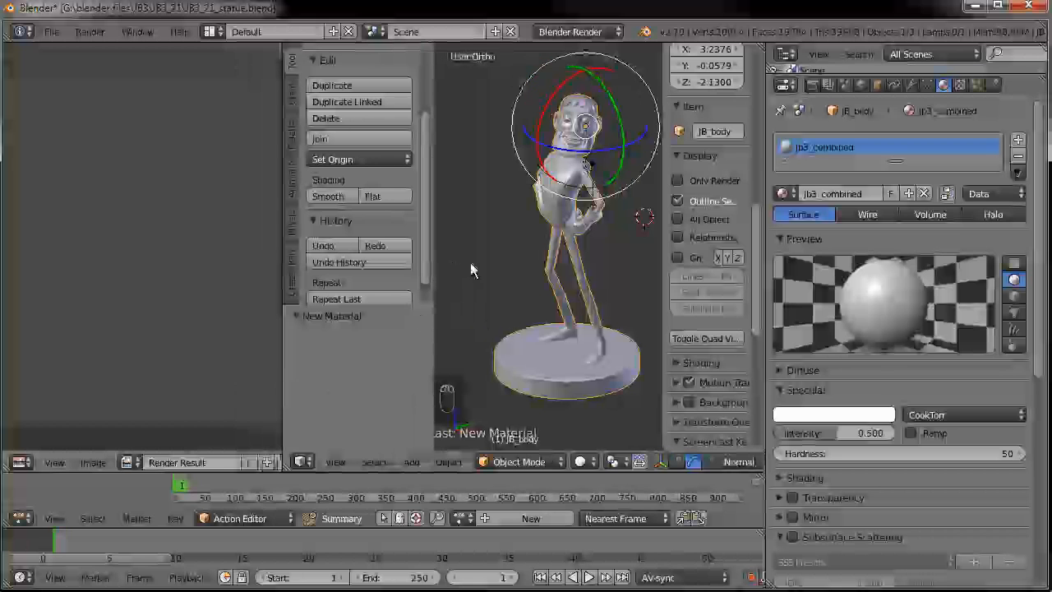
- Hide the 3D view's tool shelf and properties region, and enlarge both the UV/Image Editor and the 3D view
{"action": "key", "text": "t"}
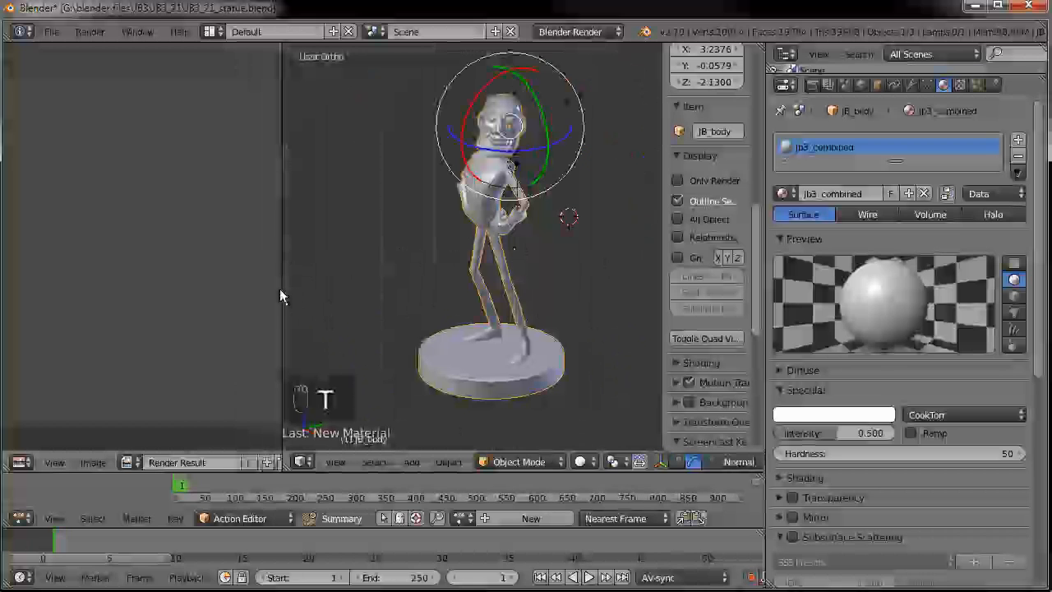
{"action": "left_click_drag", "start_coordinate": [282, 287], "coordinate": [370, 285]}
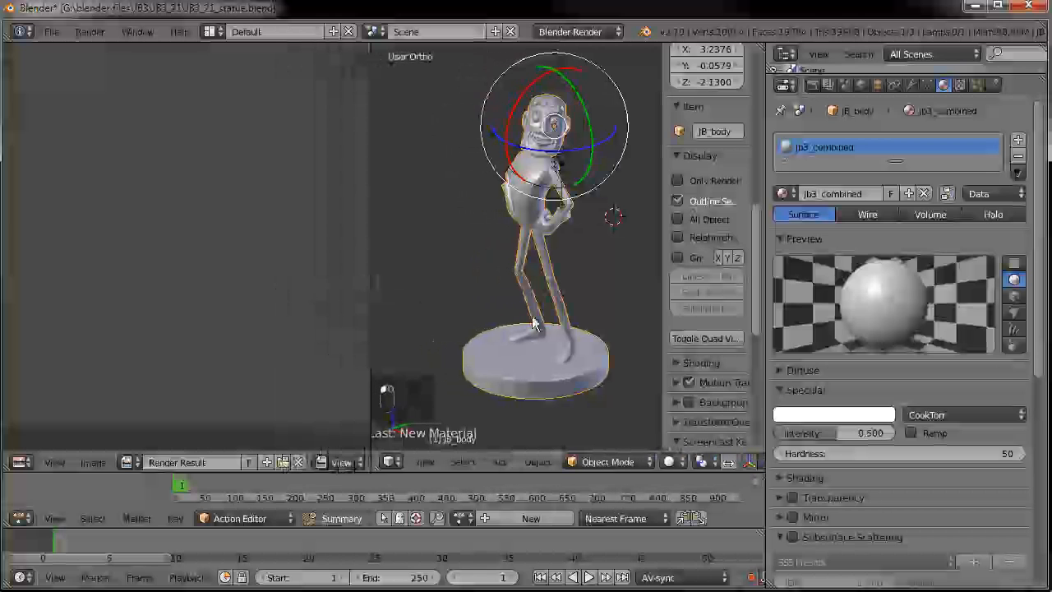
{"action": "key", "text": "n"}
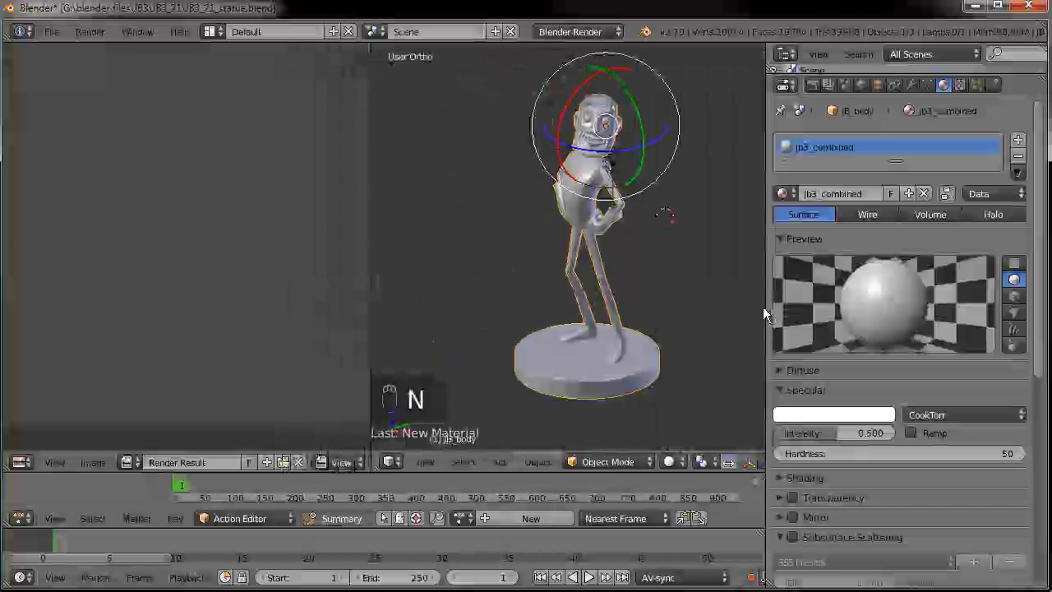
{"action": "left_click_drag", "start_coordinate": [767, 306], "coordinate": [853, 304]}
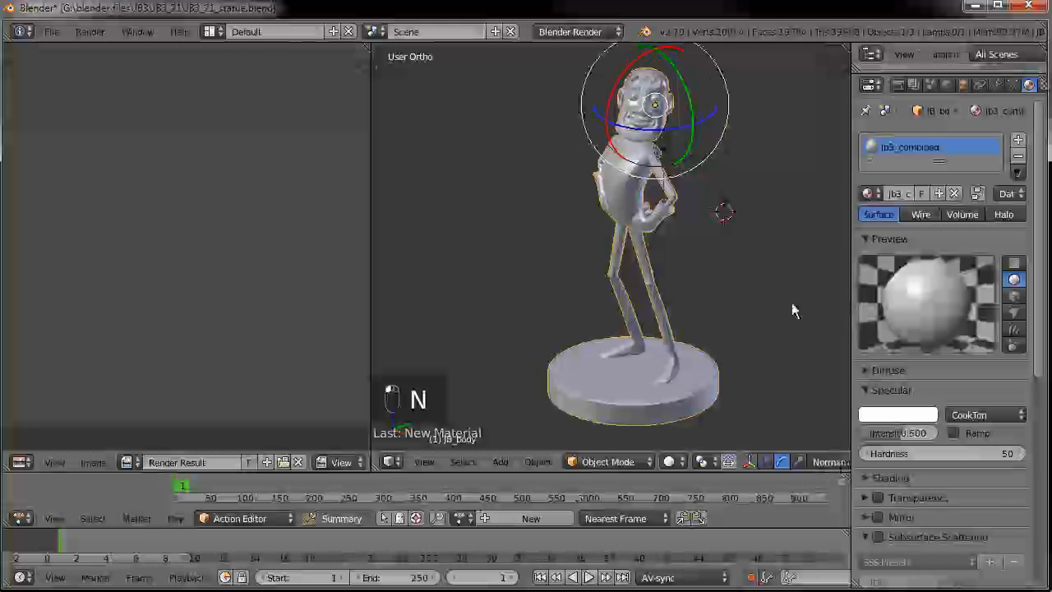
{"action": "middle_click_drag", "start_coordinate": [761, 318], "coordinate": [571, 355]}
{"action": "key", "text": "a"}
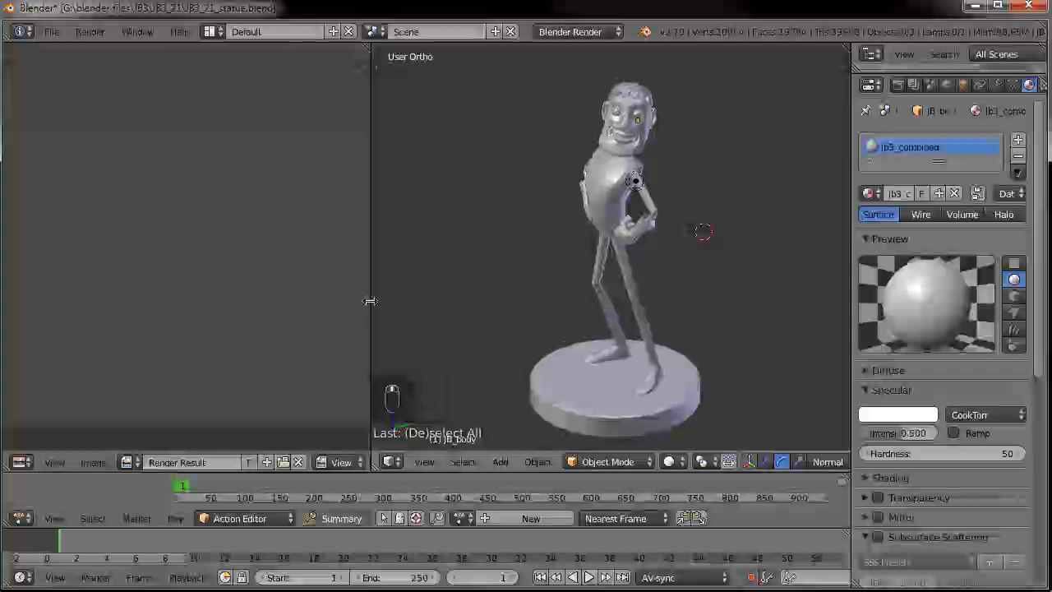
{"action": "left_click_drag", "start_coordinate": [369, 300], "coordinate": [422, 299]}
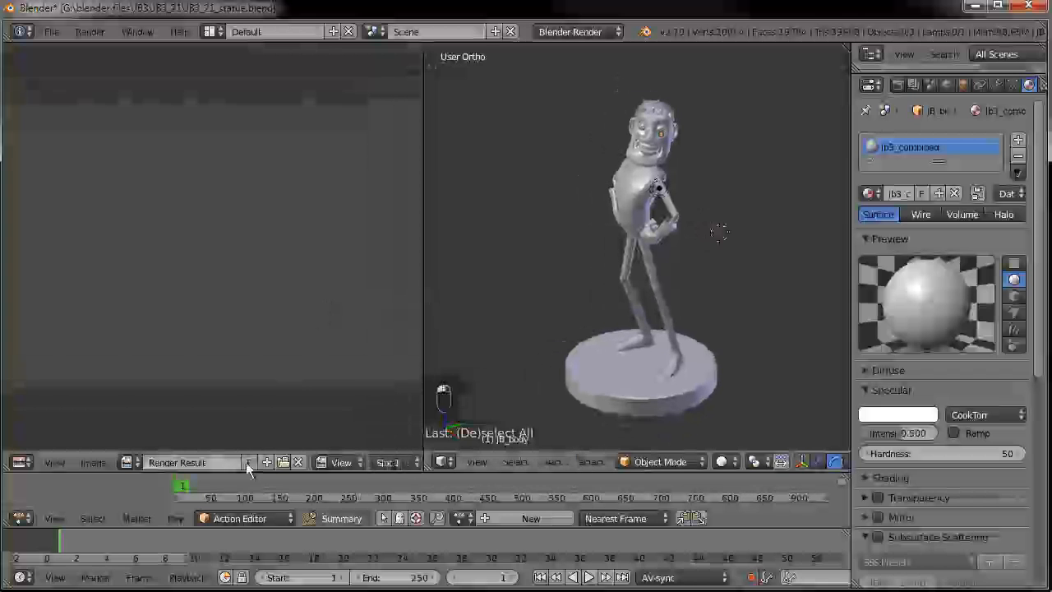
- Unlink the Render Result image from the UV/Image Editor, reselect JB_body and widen the Properties editor
{"action": "left_click", "coordinate": [299, 462]}
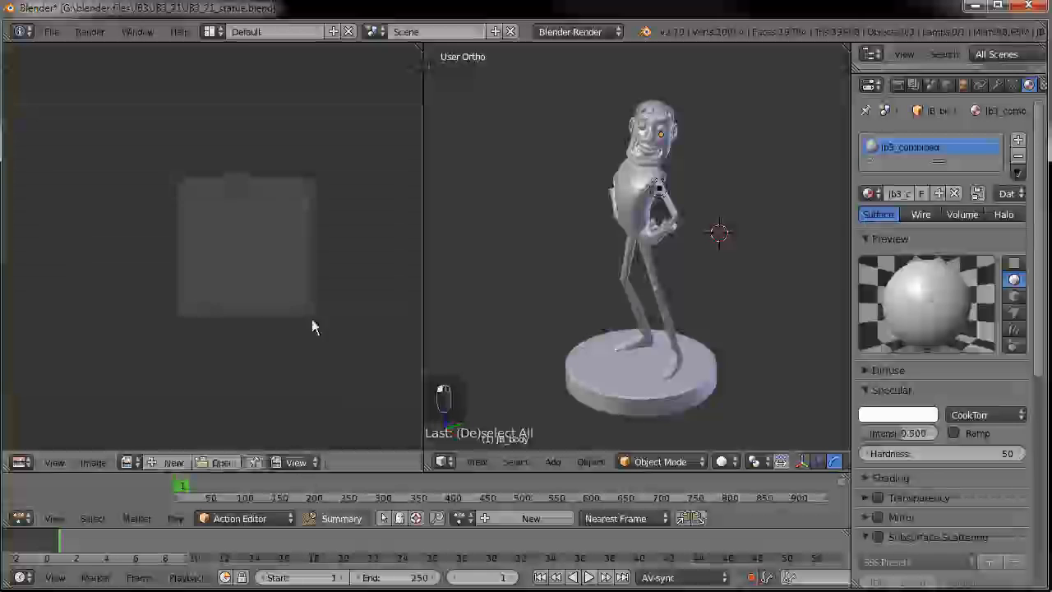
{"action": "key", "text": "a"}
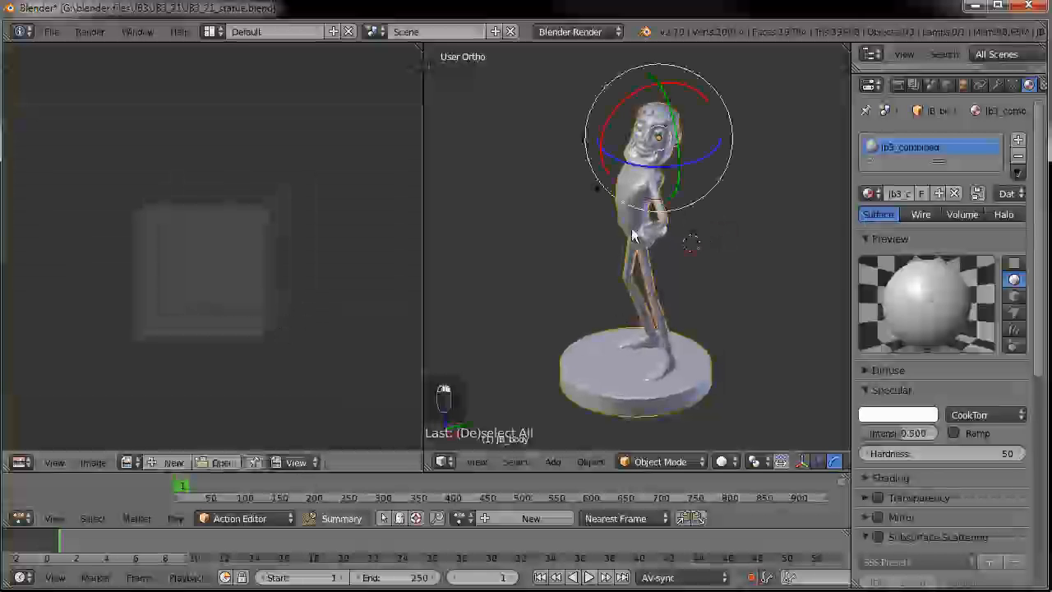
{"action": "left_click_drag", "start_coordinate": [853, 171], "coordinate": [810, 168]}
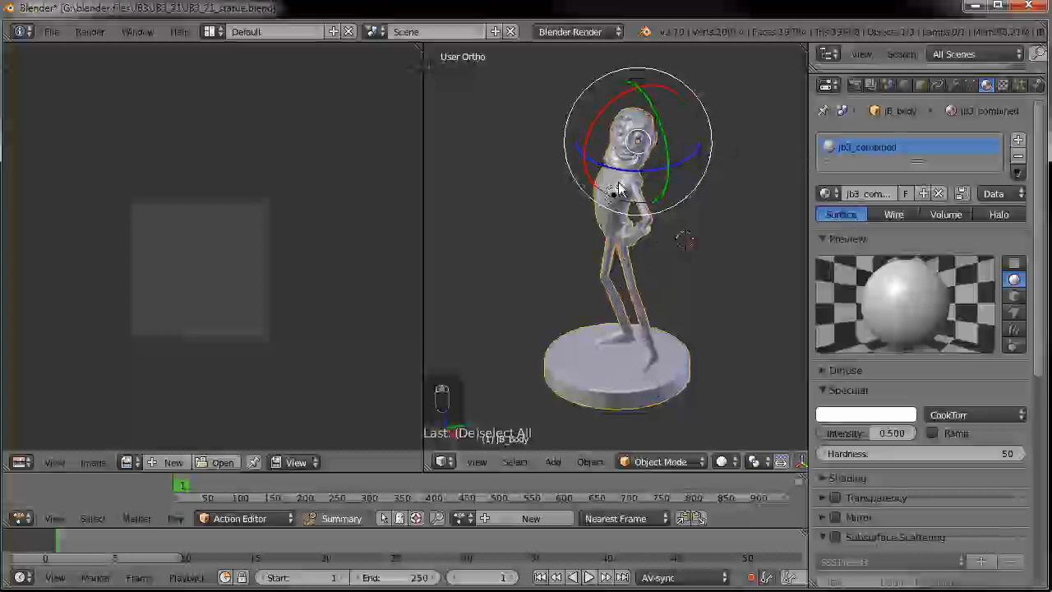
- Rename the UVTex UV map of JB_body as body_texture
{"action": "middle_click_drag", "start_coordinate": [645, 237], "coordinate": [650, 238]}
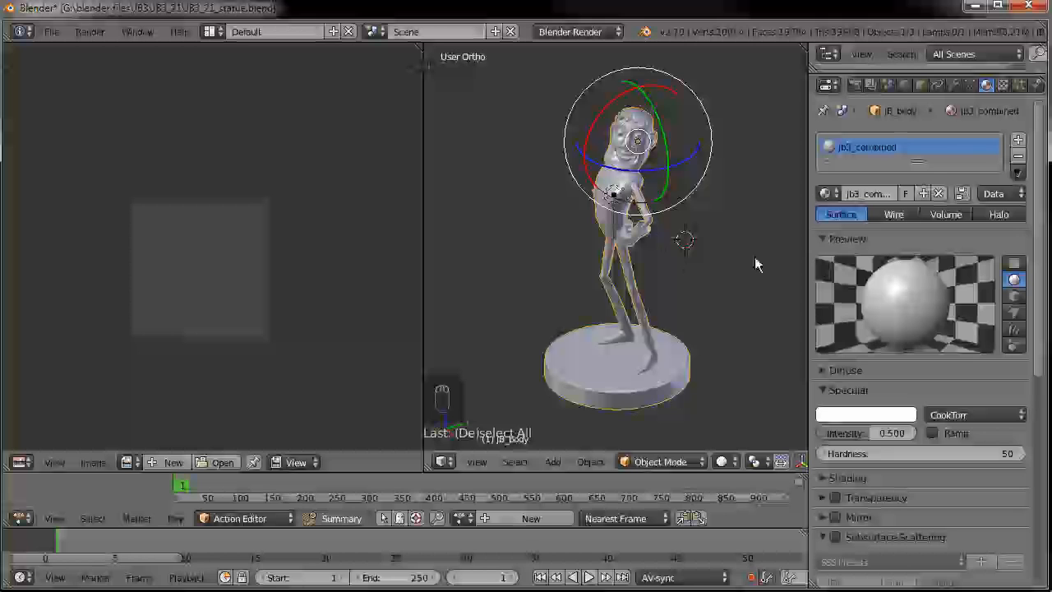
{"action": "left_click", "coordinate": [969, 86]}
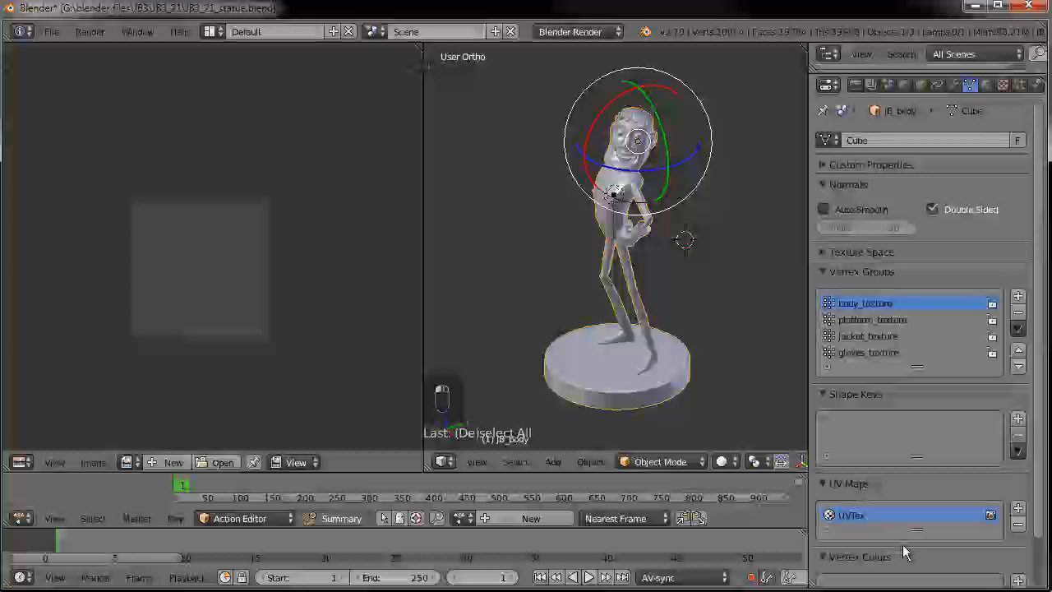
{"action": "scroll", "coordinate": [897, 528], "scroll_direction": "down", "scroll_amount": 3}
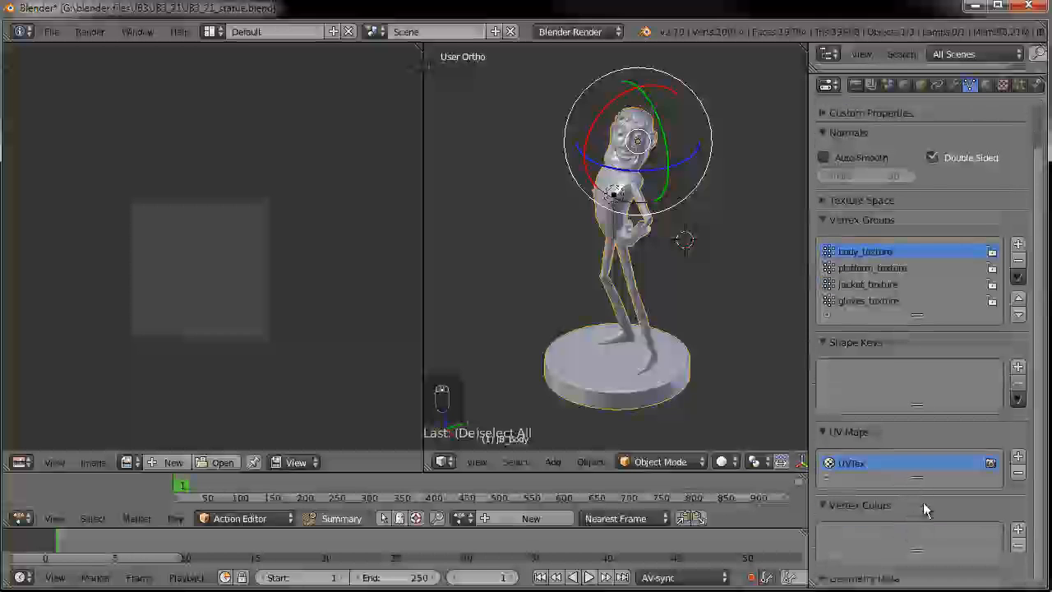
{"action": "double_click", "coordinate": [855, 467]}
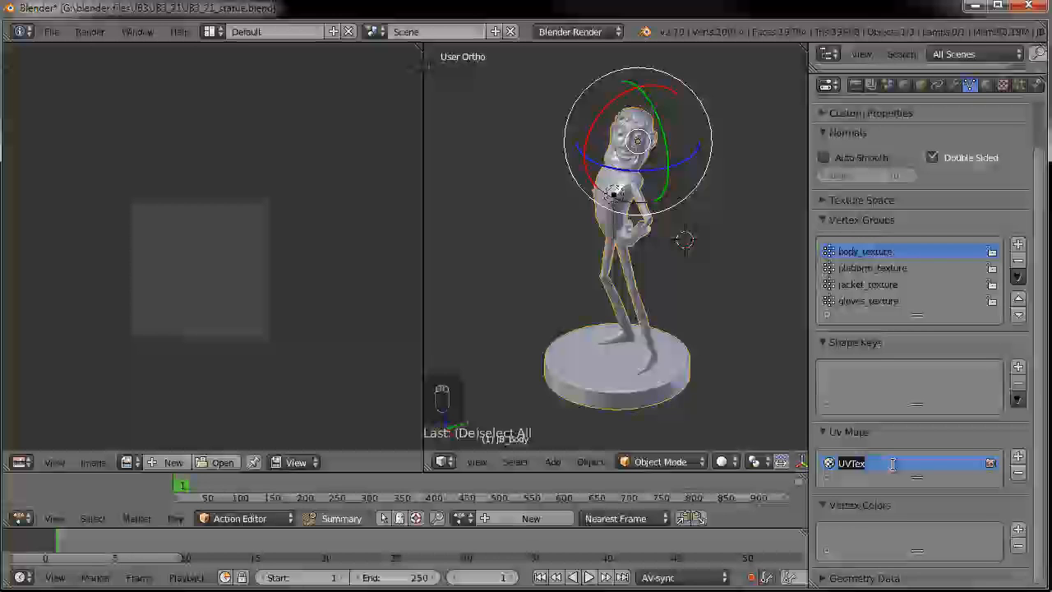
{"action": "type", "text": "body_texture"}
{"action": "key", "text": "Return"}
- Add a second UV map to JB_body and name it gloves_texture
{"action": "left_click", "coordinate": [1018, 456]}
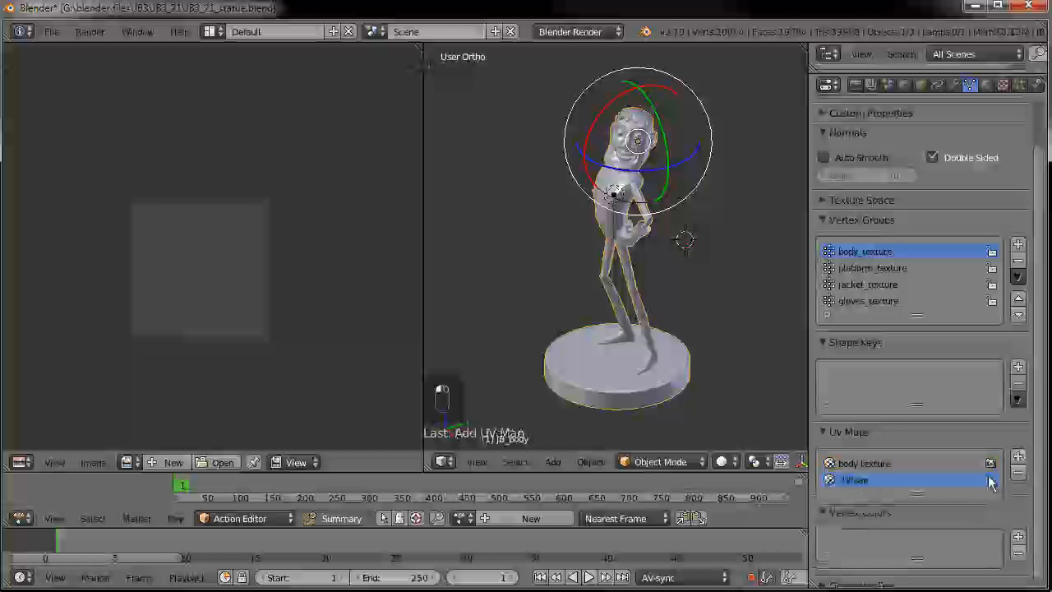
{"action": "double_click", "coordinate": [896, 480]}
{"action": "key", "text": "BackSpace"}
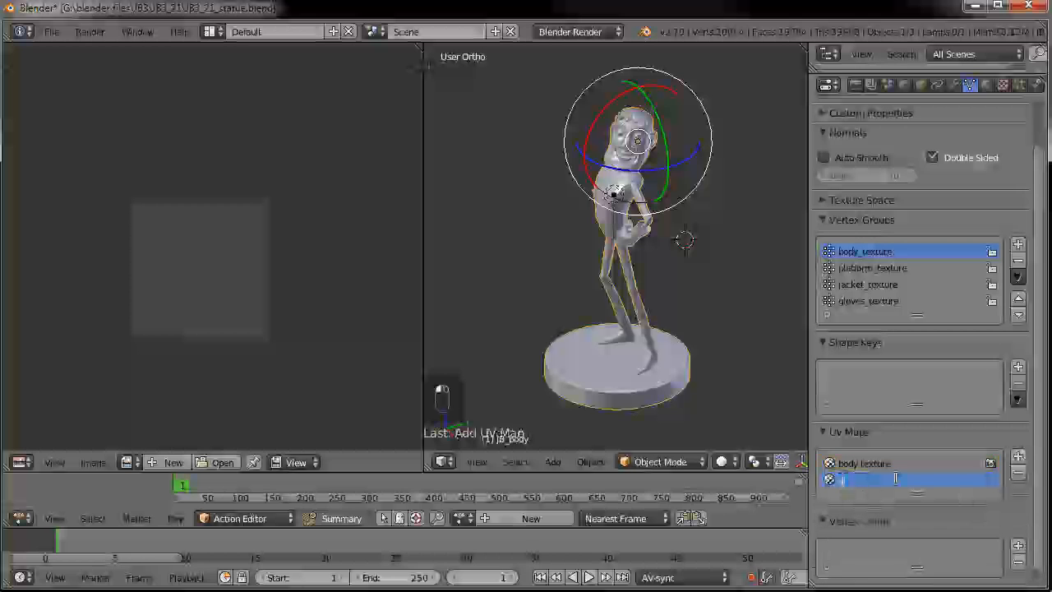
{"action": "type", "text": "limes"}
{"action": "key", "text": "BackSpace"}
{"action": "key", "text": "BackSpace"}
{"action": "key", "text": "BackSpace"}
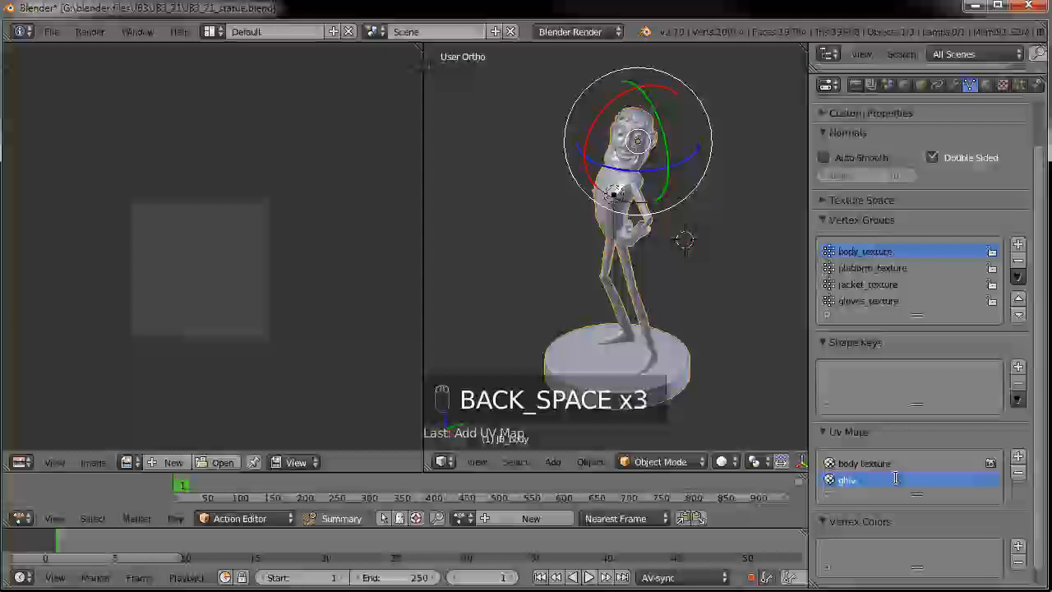
- Add a third UV map to JB_body and name it jacket_texture
{"action": "left_click", "coordinate": [1018, 455]}
{"action": "double_click", "coordinate": [864, 496]}
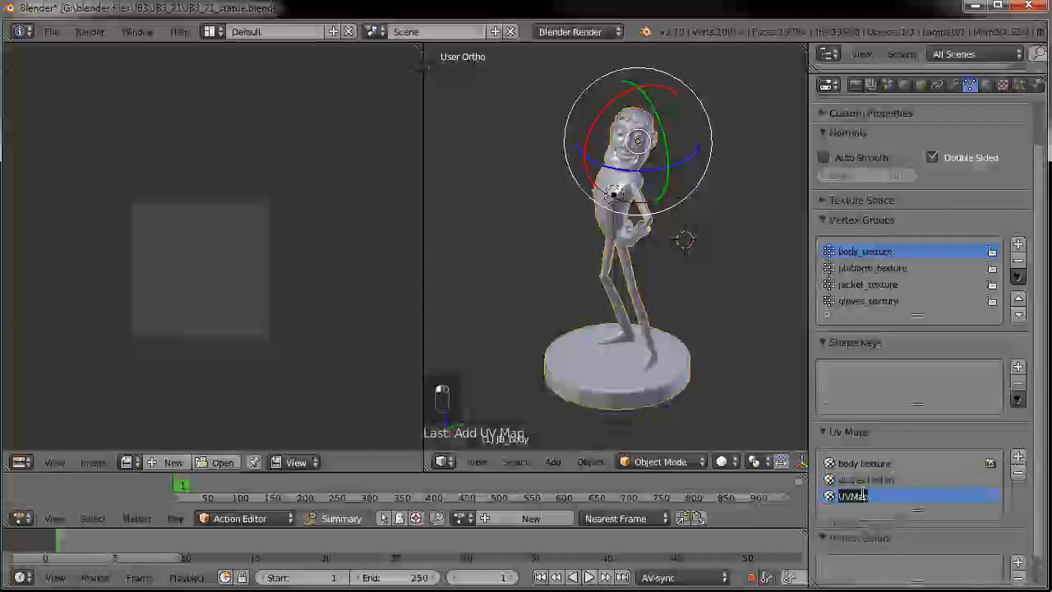
{"action": "type", "text": "jacket_tex"}
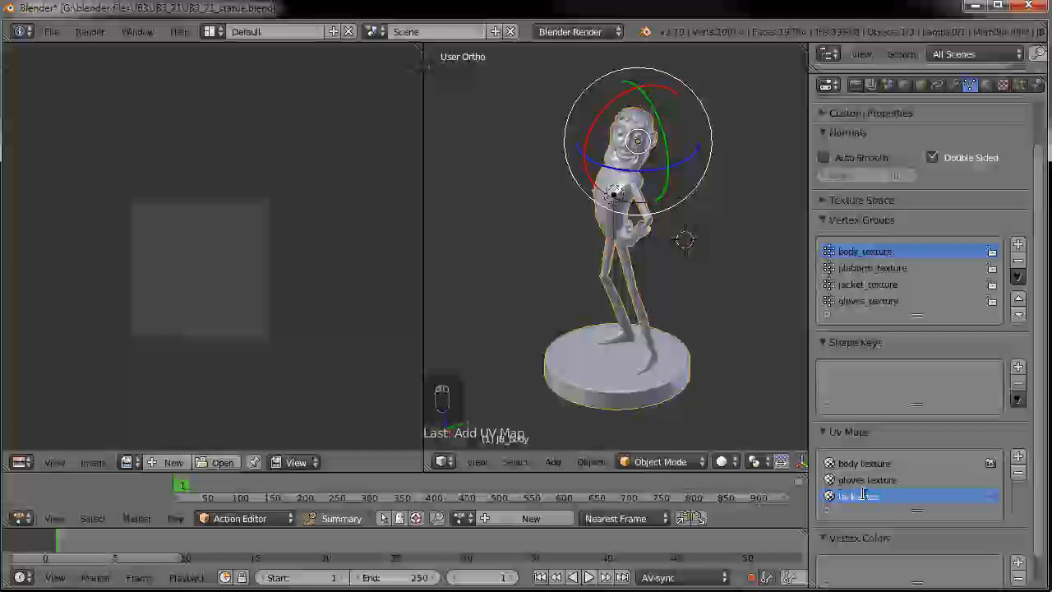
{"action": "key", "text": "Return"}
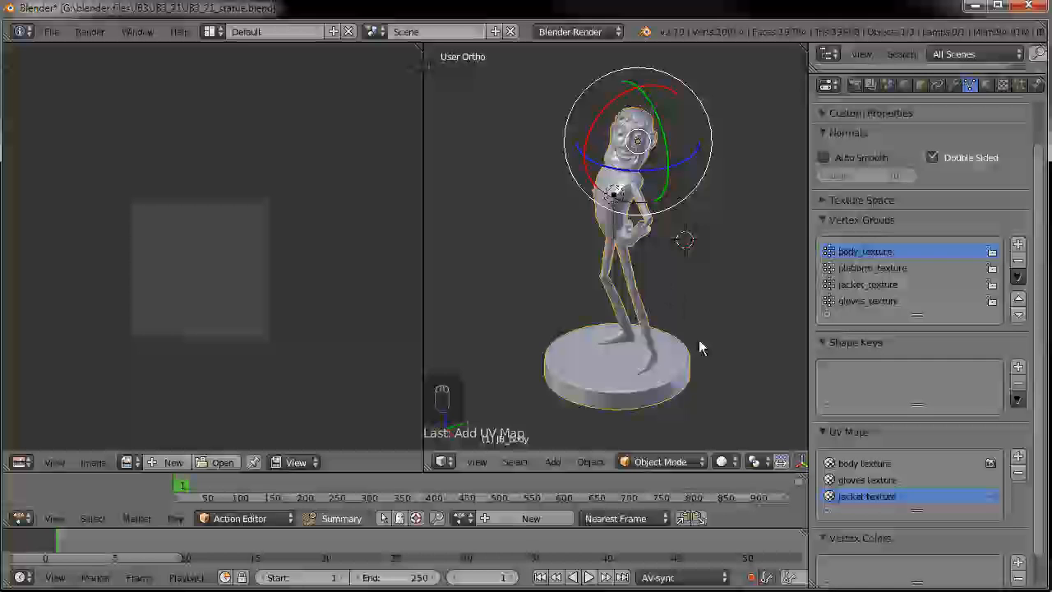
- Display the statue with textured shading in the 3D view and widen the Properties editor with the material settings shown
{"action": "middle_click_drag", "start_coordinate": [700, 341], "coordinate": [702, 343]}
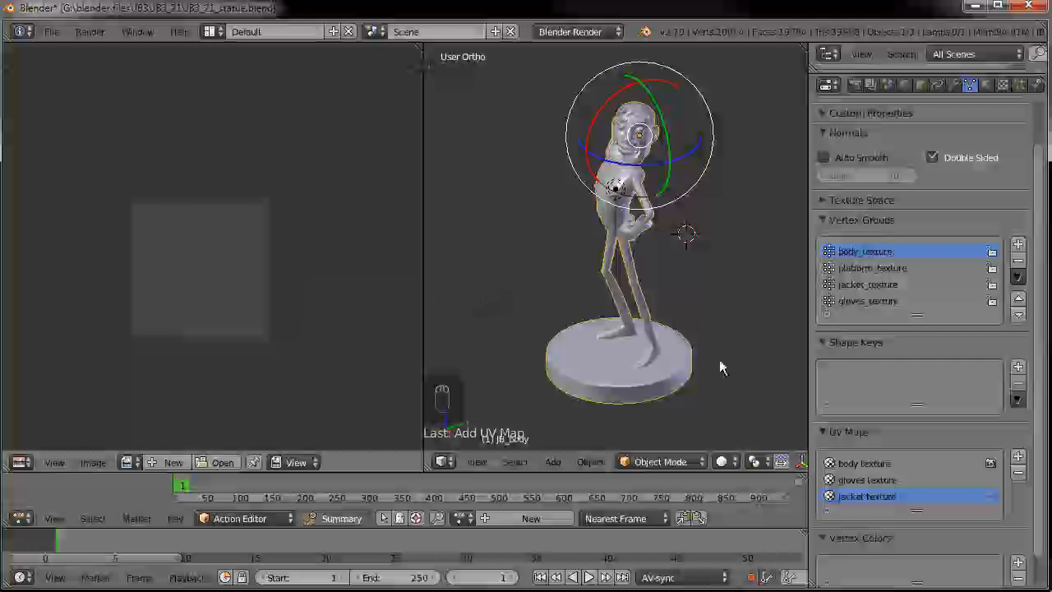
{"action": "middle_click_drag", "start_coordinate": [751, 409], "coordinate": [752, 393]}
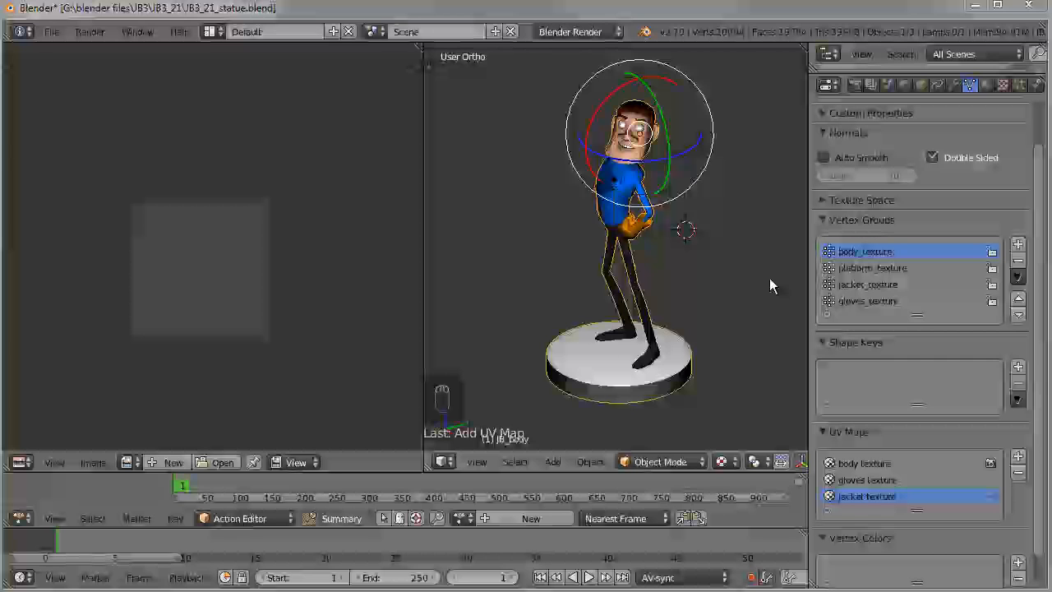
{"action": "middle_click_drag", "start_coordinate": [650, 281], "coordinate": [641, 259]}
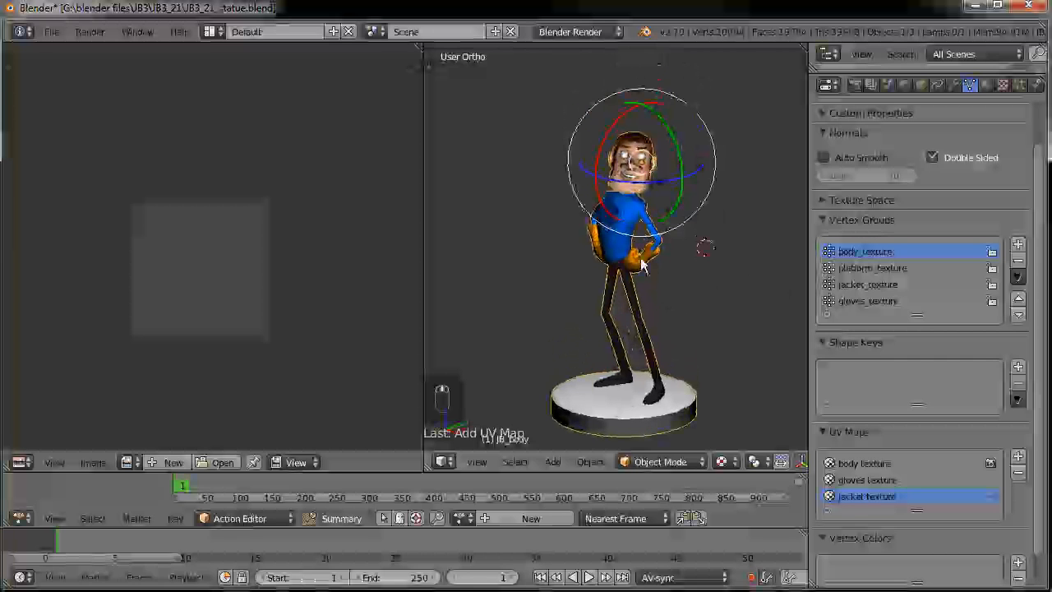
{"action": "left_click", "coordinate": [986, 84]}
{"action": "left_click_drag", "start_coordinate": [809, 162], "coordinate": [783, 161]}
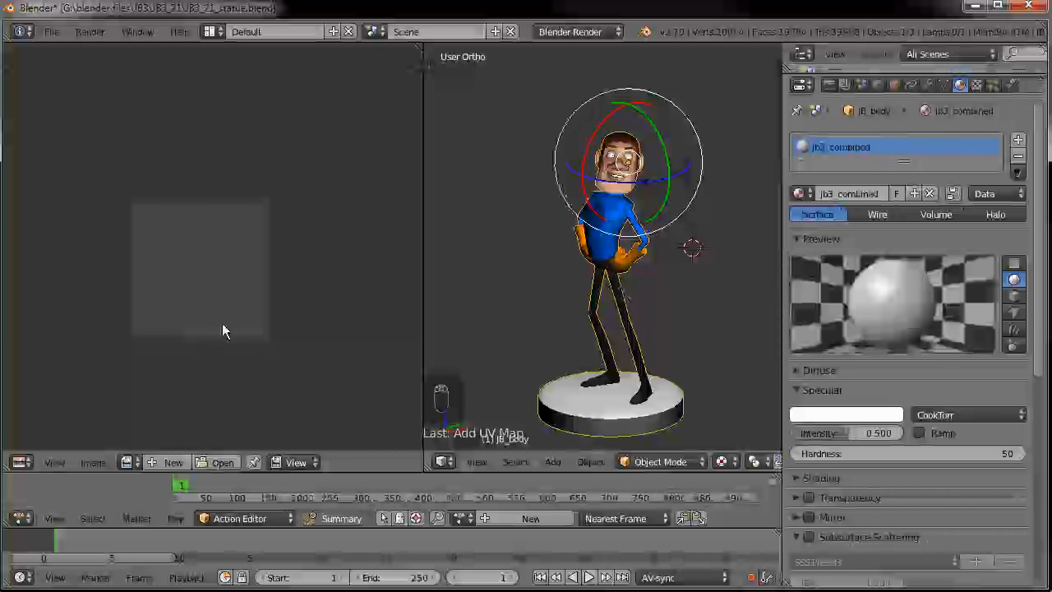
- Enter Edit Mode with nothing selected, make body_texture the active UV map and collapse the Shape Keys section
{"action": "key", "text": "Tab"}
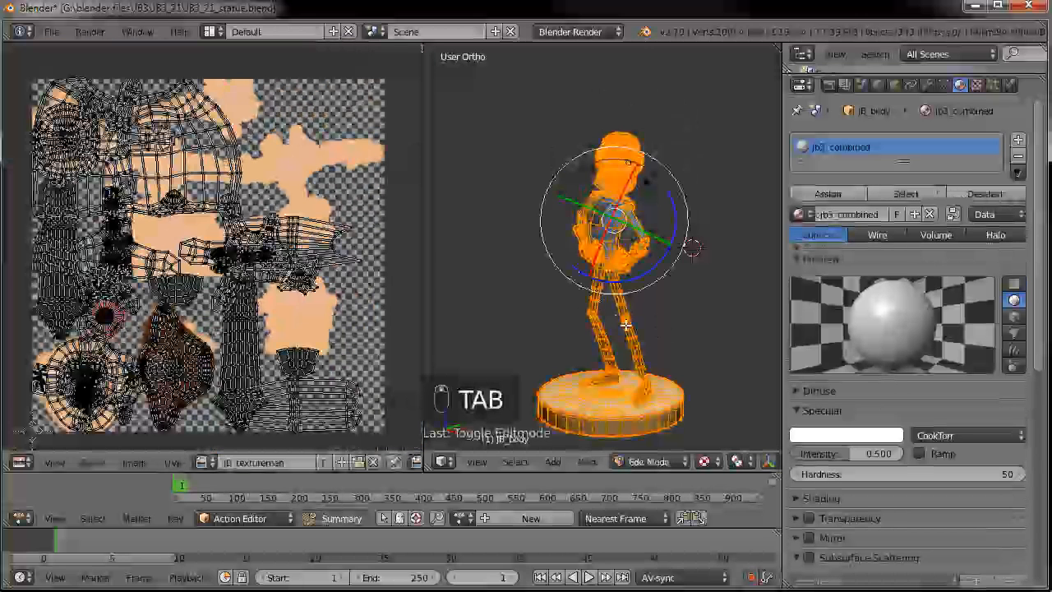
{"action": "key", "text": "a"}
{"action": "key", "text": "a"}
{"action": "left_click", "coordinate": [942, 86]}
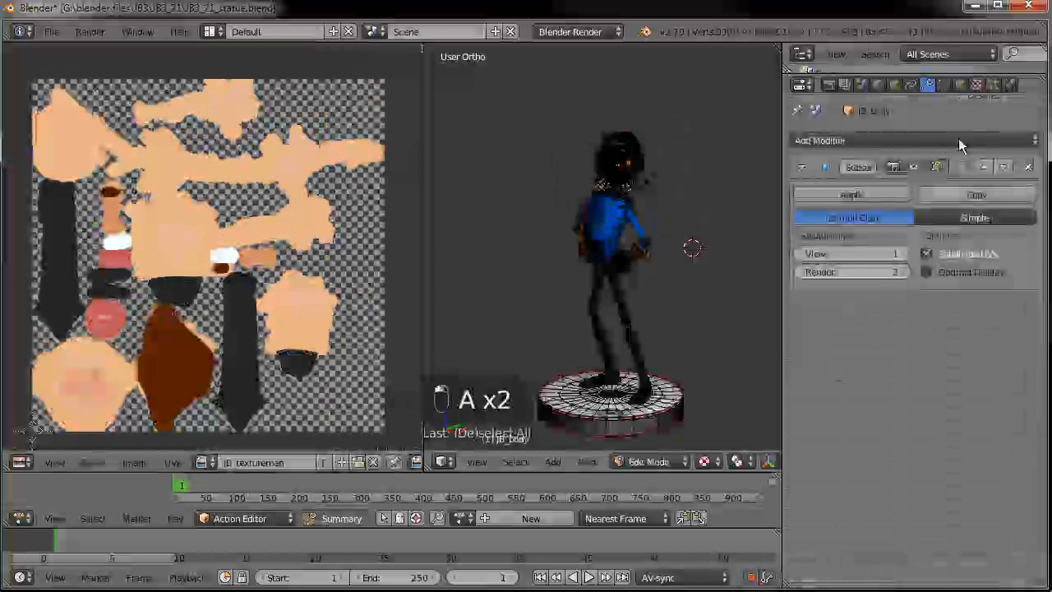
{"action": "left_click", "coordinate": [845, 504]}
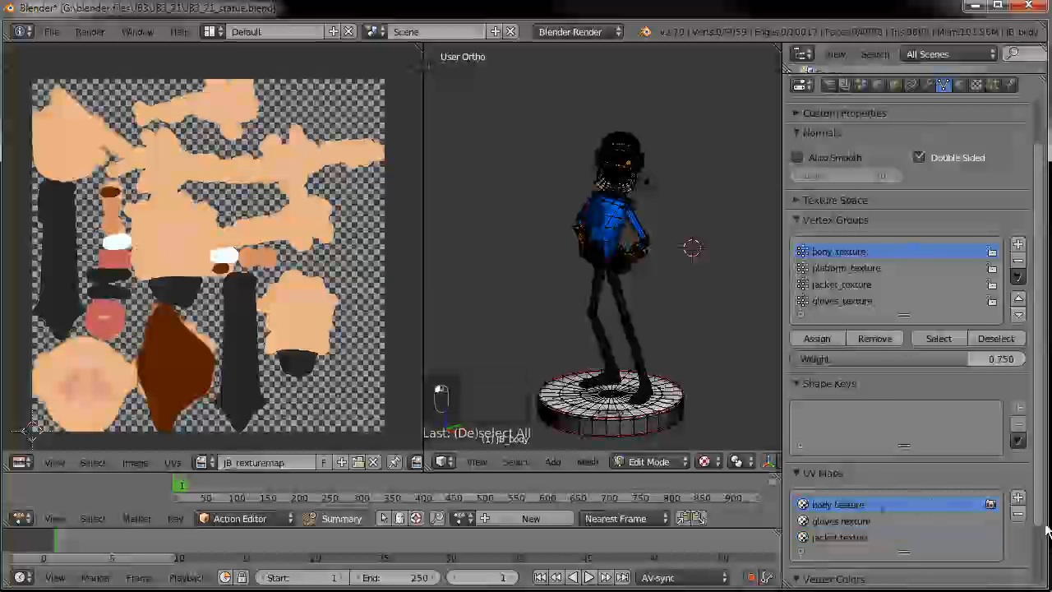
{"action": "scroll", "coordinate": [960, 533], "scroll_direction": "down", "scroll_amount": 2}
{"action": "scroll", "coordinate": [960, 526], "scroll_direction": "down", "scroll_amount": 1}
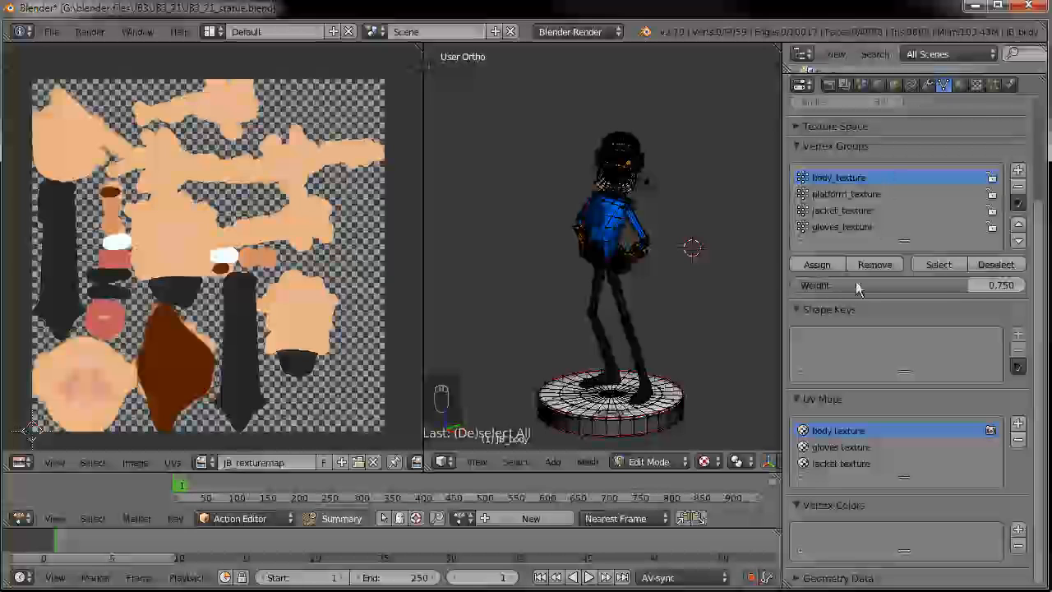
{"action": "left_click", "coordinate": [802, 312]}
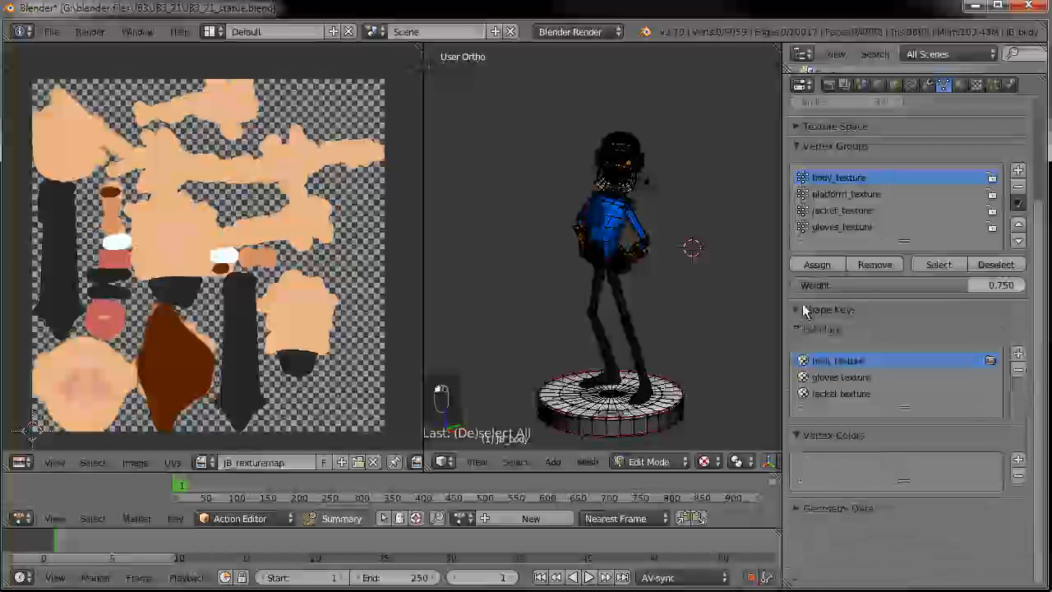
{"action": "scroll", "coordinate": [822, 306], "scroll_direction": "up", "scroll_amount": 4}
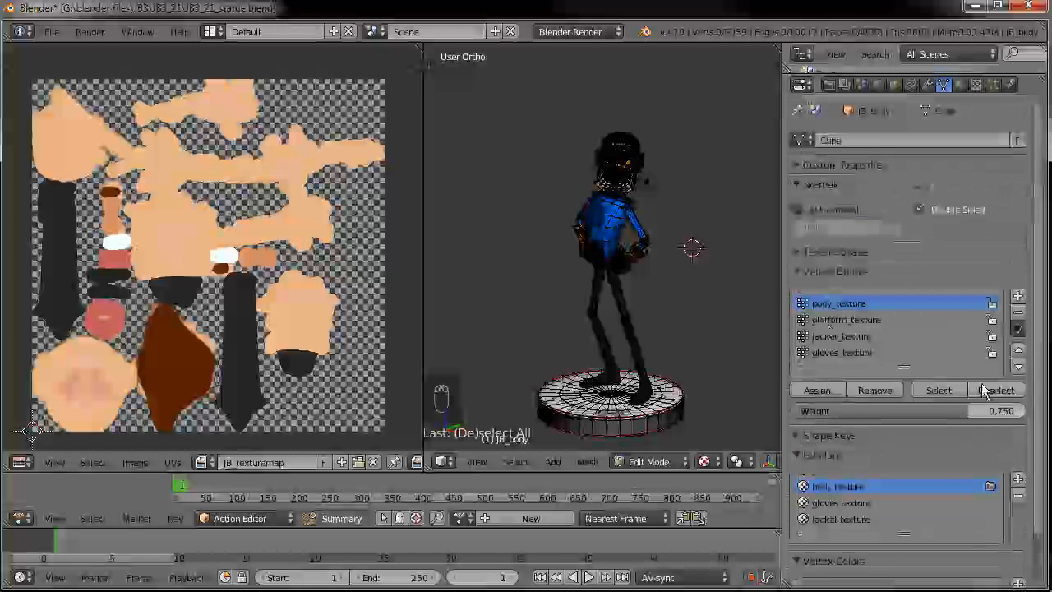
- Select the vertices of the body_texture vertex group and inspect their UV layout over the texture image
{"action": "left_click", "coordinate": [938, 391]}
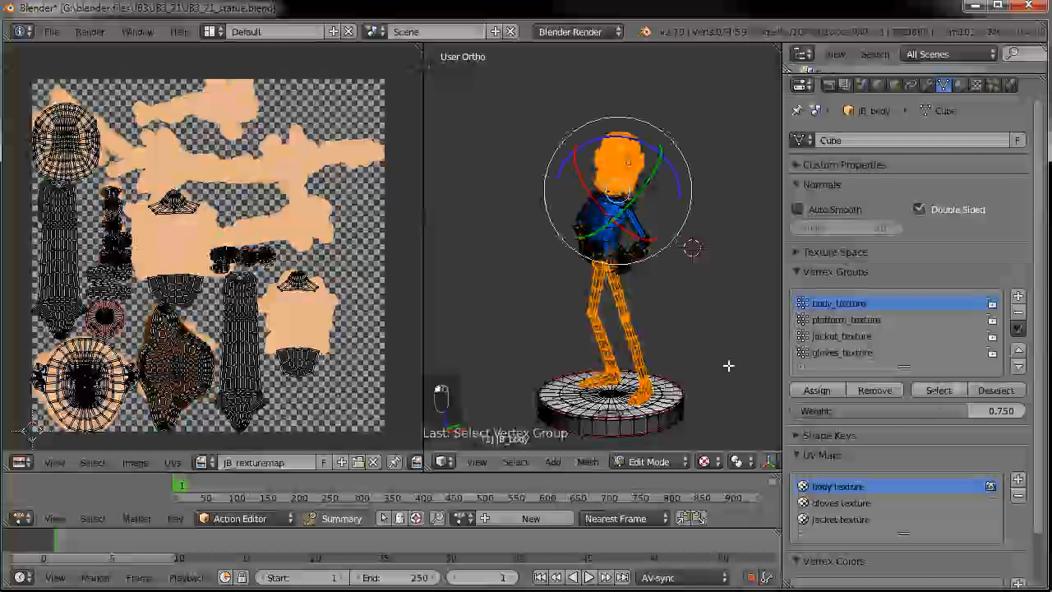
{"action": "scroll", "coordinate": [230, 244], "scroll_direction": "up", "scroll_amount": 3}
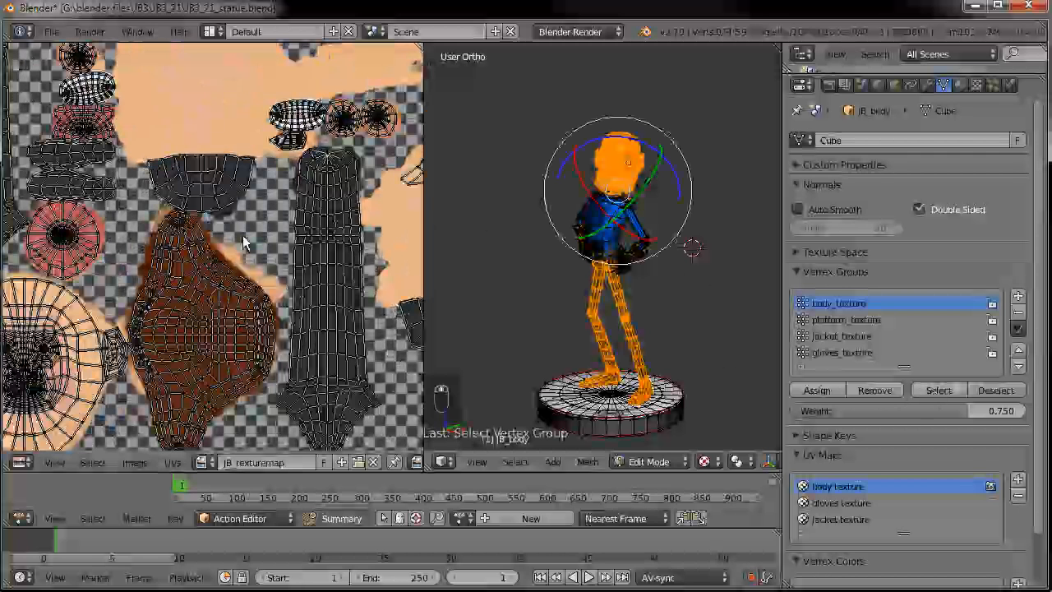
{"action": "scroll", "coordinate": [230, 243], "scroll_direction": "down", "scroll_amount": 2}
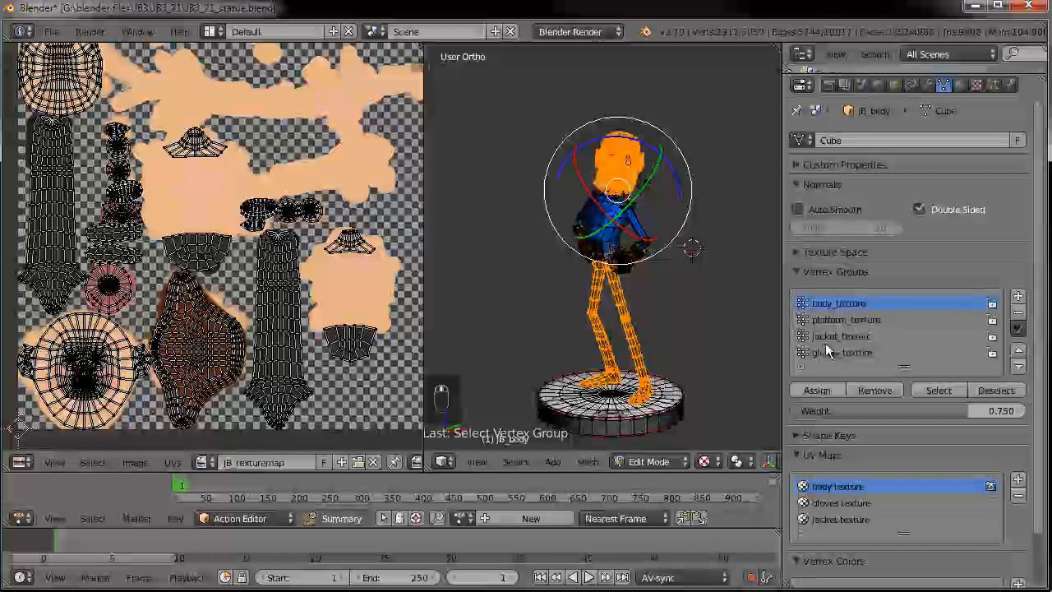
- Clear the selection and select only the jacket_texture vertex group's vertices to check which part of the mesh it covers
{"action": "left_click", "coordinate": [841, 337]}
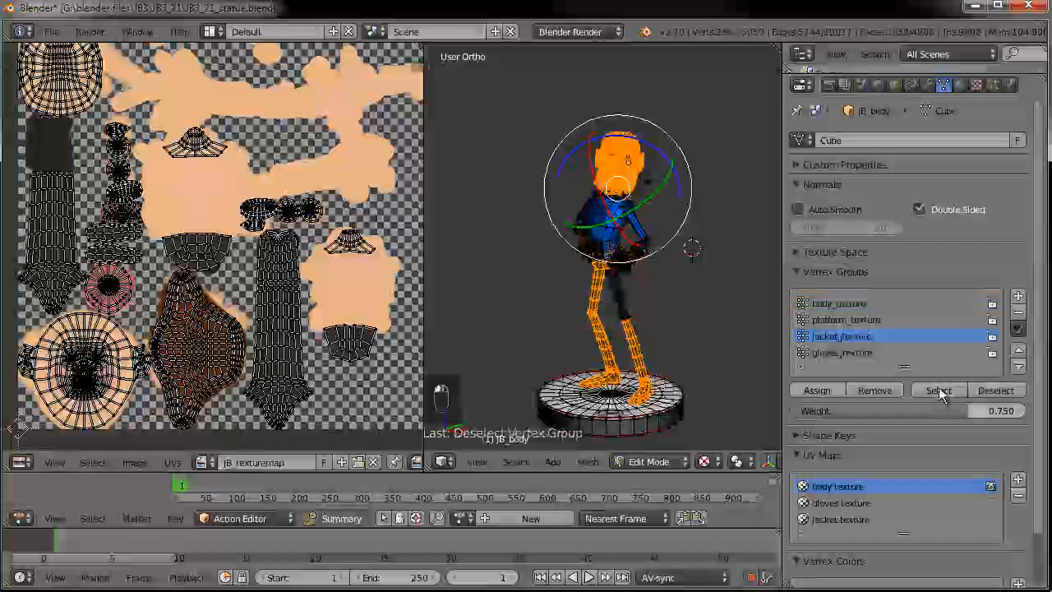
{"action": "key", "text": "a"}
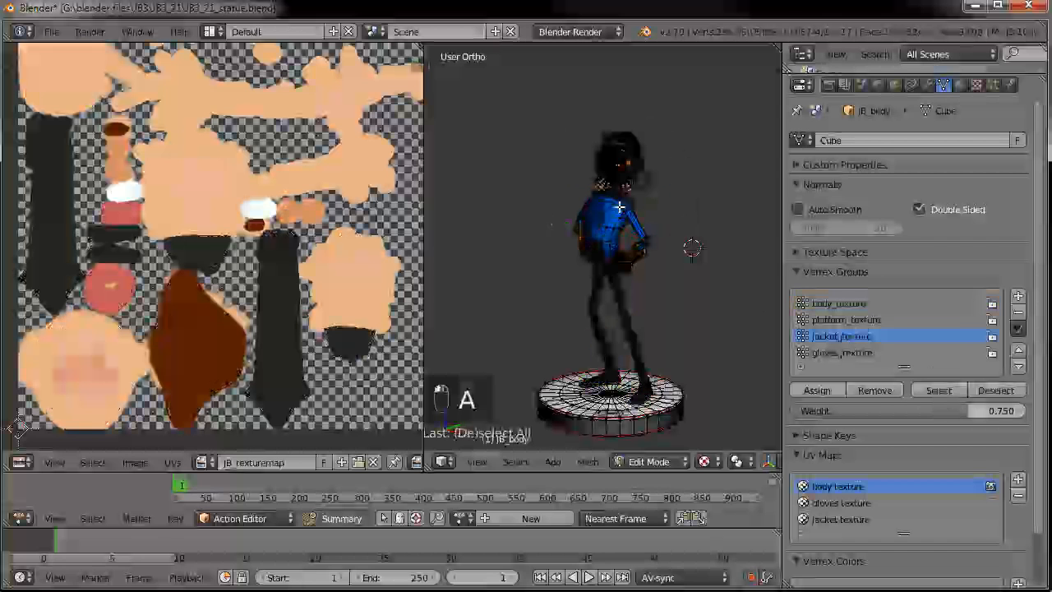
{"action": "left_click", "coordinate": [937, 390]}
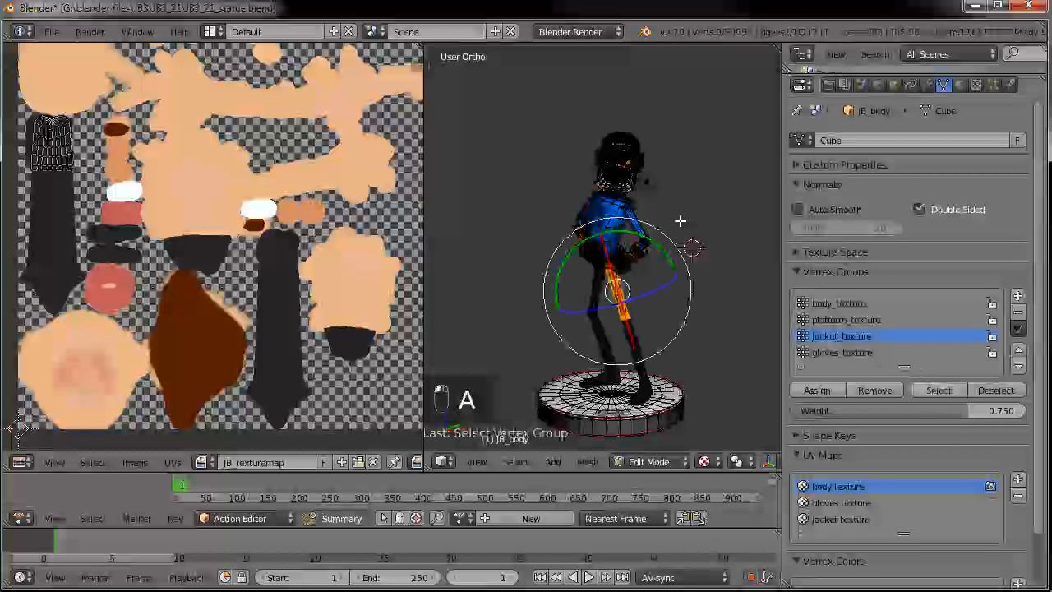
- Circle-select across the jacket's chest and shoulders, extend the selection to all linked geometry and assign it to the jacket_texture vertex group
{"action": "key", "text": "a"}
{"action": "scroll", "coordinate": [660, 232], "scroll_direction": "up", "scroll_amount": 4}
{"action": "key", "text": "c"}
{"action": "left_click_drag", "start_coordinate": [663, 165], "coordinate": [559, 168]}
{"action": "right_click", "coordinate": [492, 163]}
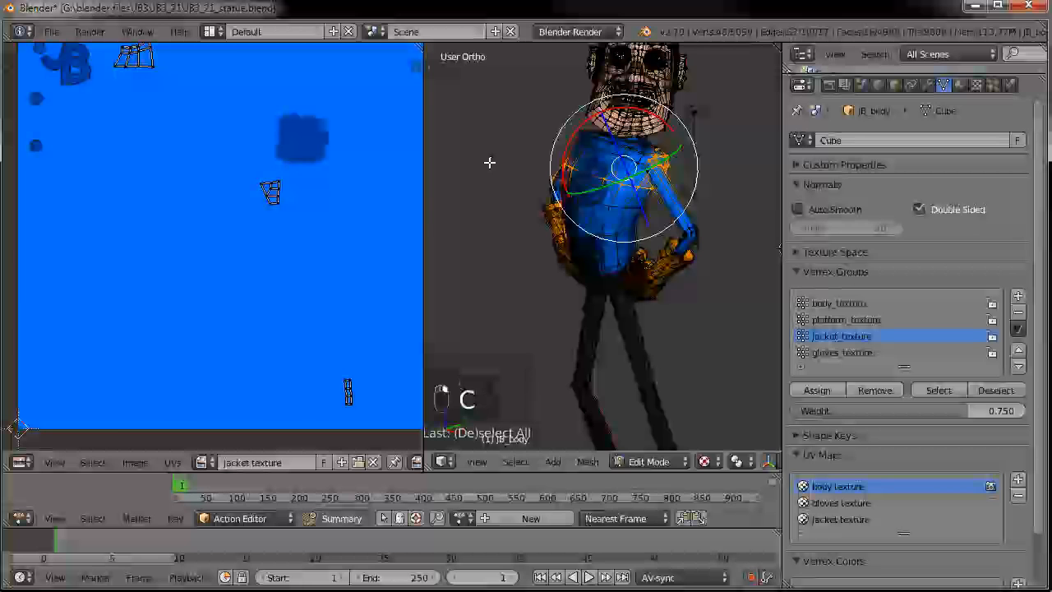
{"action": "key", "text": "ctrl+l"}
{"action": "middle_click_drag", "start_coordinate": [502, 175], "coordinate": [559, 171]}
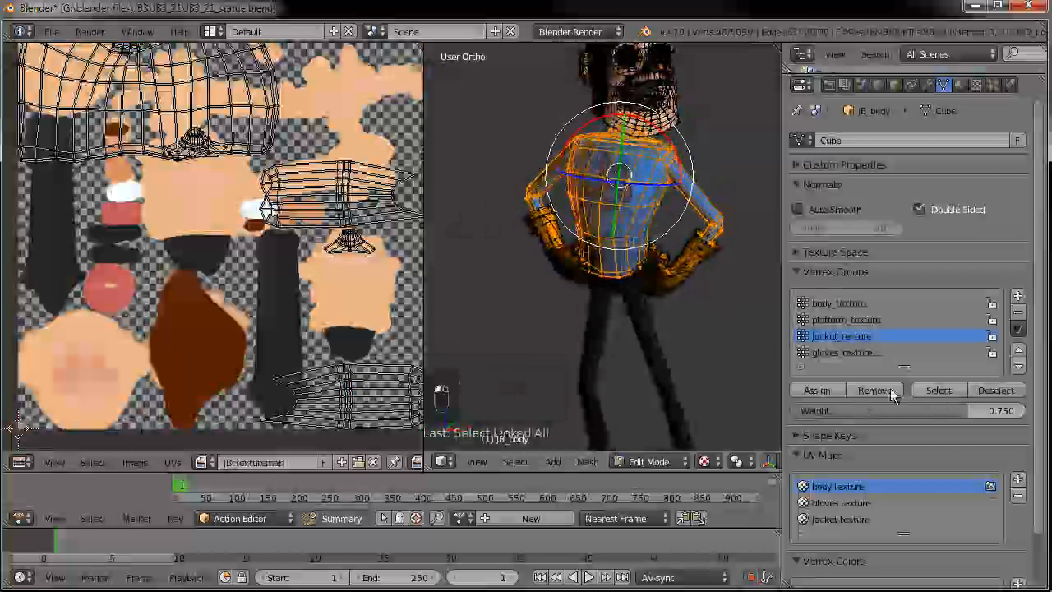
{"action": "left_click", "coordinate": [807, 390]}
- Clear the selection and circle-select across the jacket's shoulders again, extending it to the linked jacket geometry
{"action": "middle_click_drag", "start_coordinate": [525, 306], "coordinate": [655, 215]}
{"action": "key", "text": "KP_Decimal"}
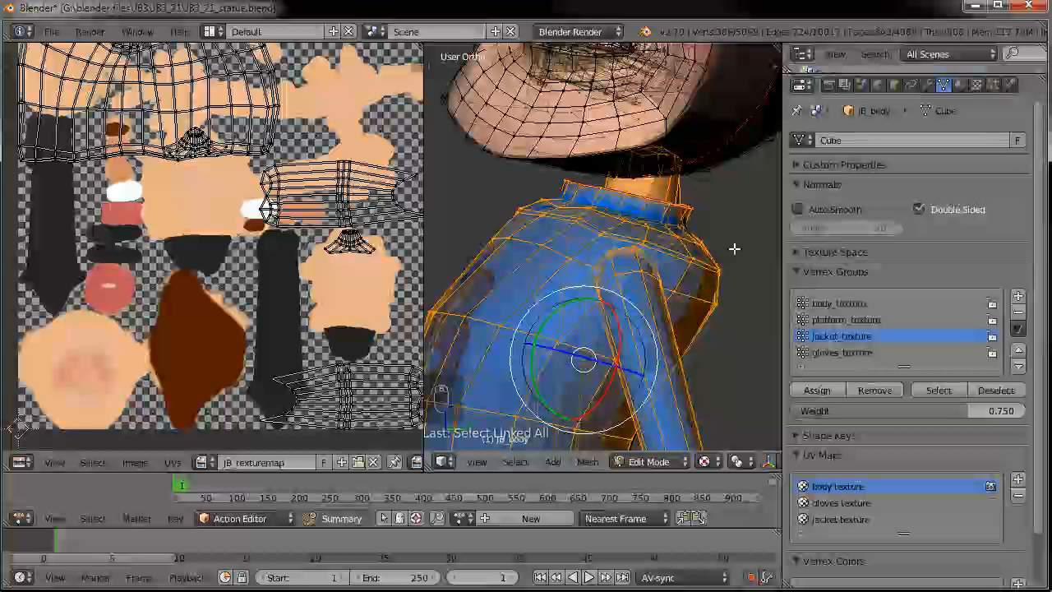
{"action": "key", "text": "a"}
{"action": "key", "text": "c"}
{"action": "mouse_move", "coordinate": [718, 304]}
{"action": "left_mouse_down"}
{"action": "mouse_move", "coordinate": [682, 307]}
{"action": "mouse_move", "coordinate": [606, 263]}
{"action": "mouse_move", "coordinate": [526, 263]}
{"action": "mouse_move", "coordinate": [539, 258]}
{"action": "left_mouse_up"}
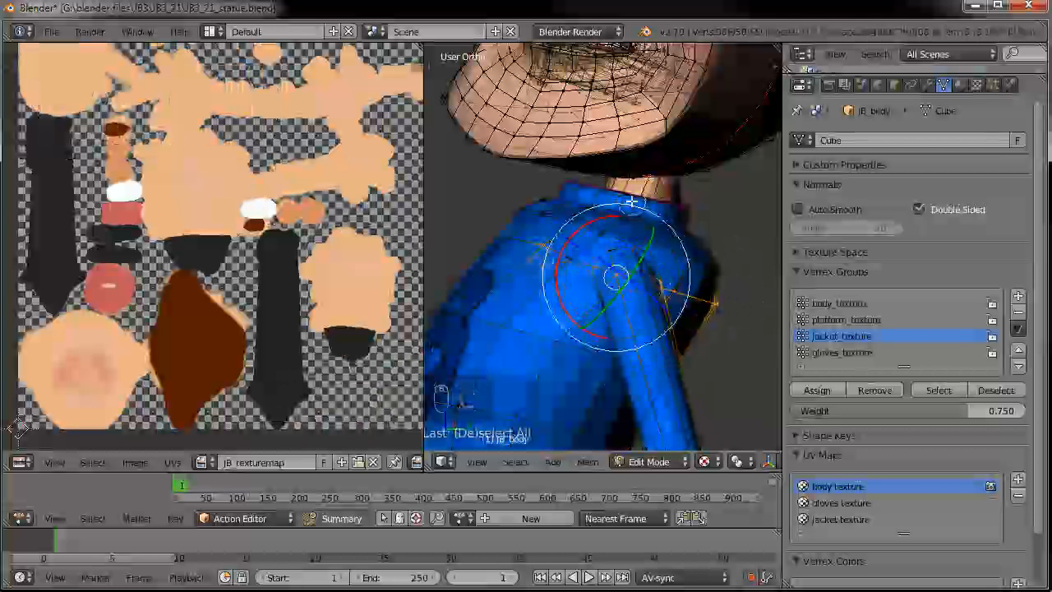
{"action": "right_click", "coordinate": [670, 237]}
{"action": "key", "text": "ctrl+l"}
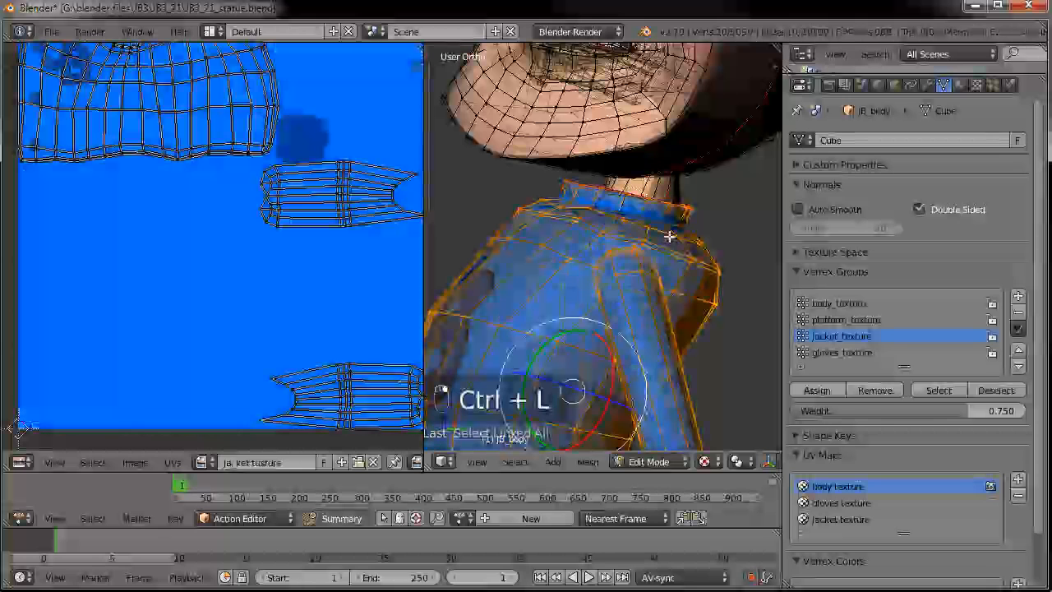
- Check the selected jacket and its UV islands, and assign the selection to the jacket_texture vertex group again
{"action": "scroll", "coordinate": [654, 238], "scroll_direction": "down", "scroll_amount": 3}
{"action": "scroll", "coordinate": [286, 196], "scroll_direction": "down", "scroll_amount": 3}
{"action": "middle_click_drag", "start_coordinate": [570, 292], "coordinate": [658, 246]}
{"action": "middle_click_drag", "start_coordinate": [567, 257], "coordinate": [617, 277]}
{"action": "scroll", "coordinate": [230, 206], "scroll_direction": "up", "scroll_amount": 1}
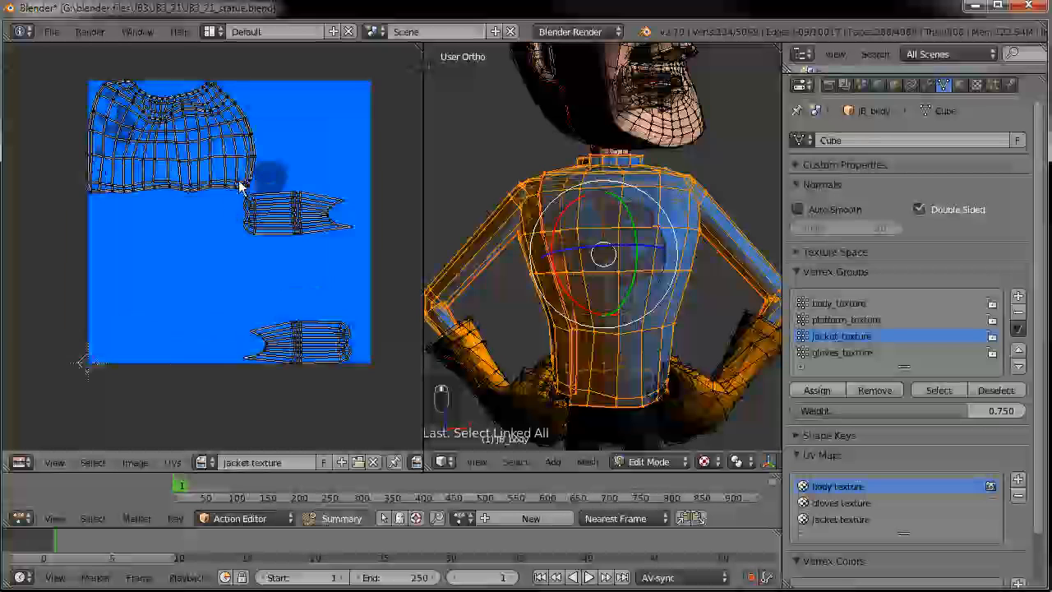
{"action": "middle_click_drag", "start_coordinate": [241, 183], "coordinate": [228, 216]}
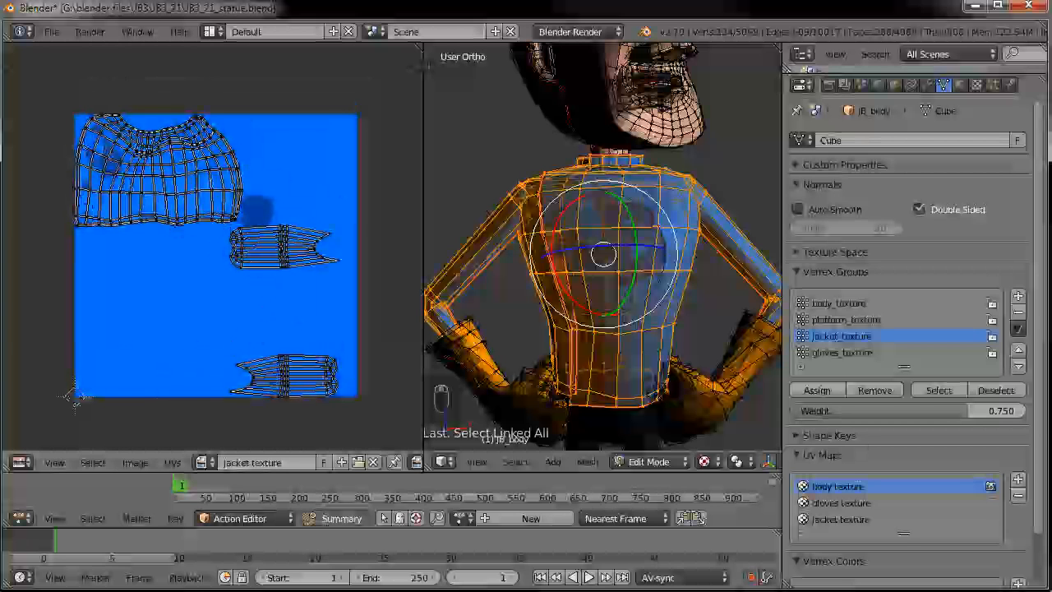
{"action": "left_click", "coordinate": [940, 391]}
{"action": "left_click", "coordinate": [816, 392]}
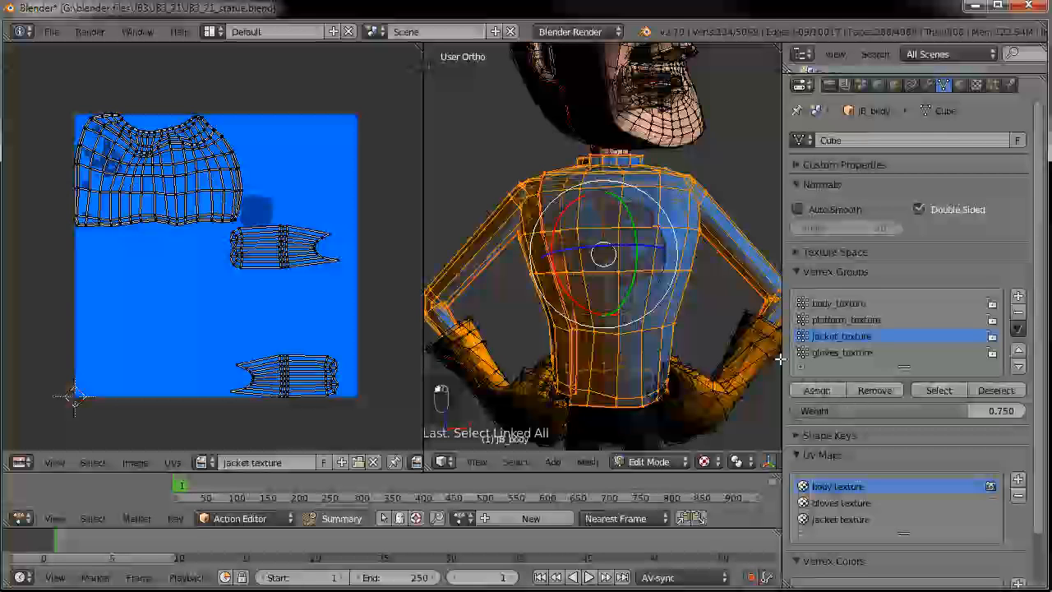
{"action": "scroll", "coordinate": [683, 308], "scroll_direction": "down", "scroll_amount": 4}
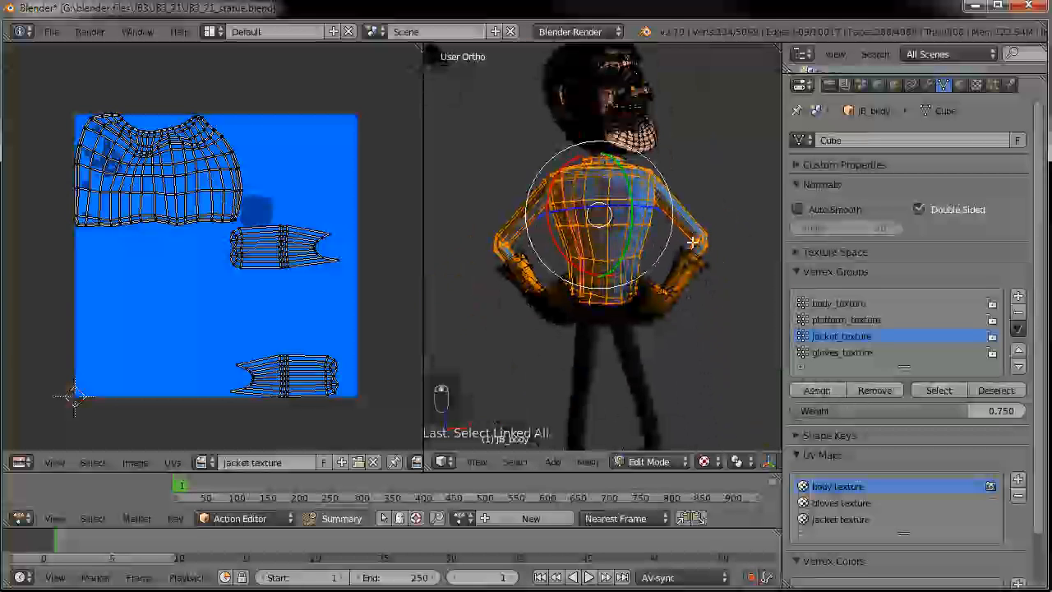
- Clear the selection, select all linked geometry of both gloves and assign it to the gloves_texture vertex group
{"action": "key", "text": "a"}
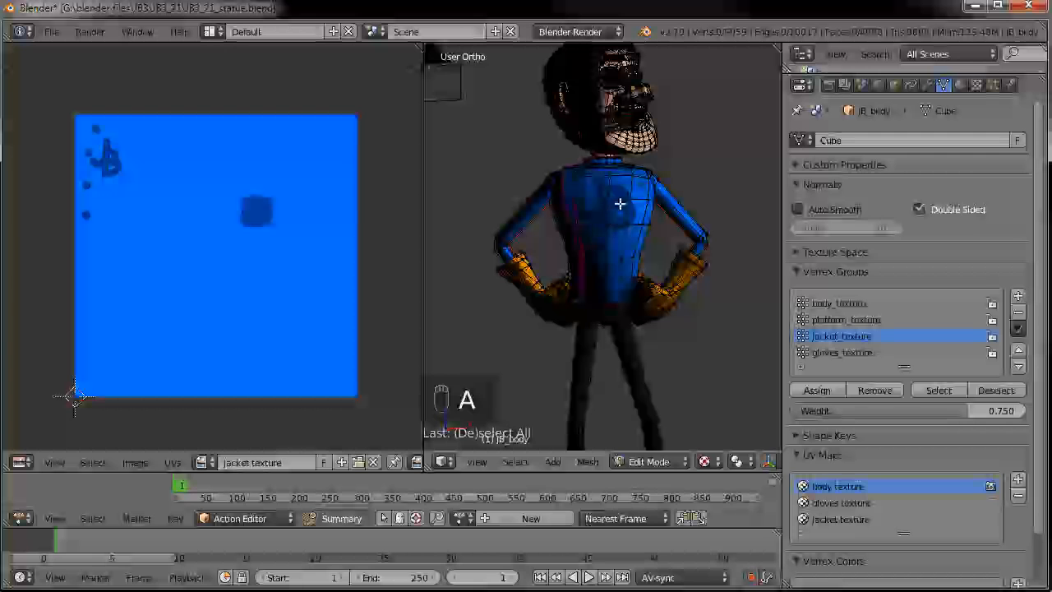
{"action": "right_click", "coordinate": [681, 329]}
{"action": "right_click", "coordinate": [543, 328], "text": "shift"}
{"action": "key", "text": "ctrl+l"}
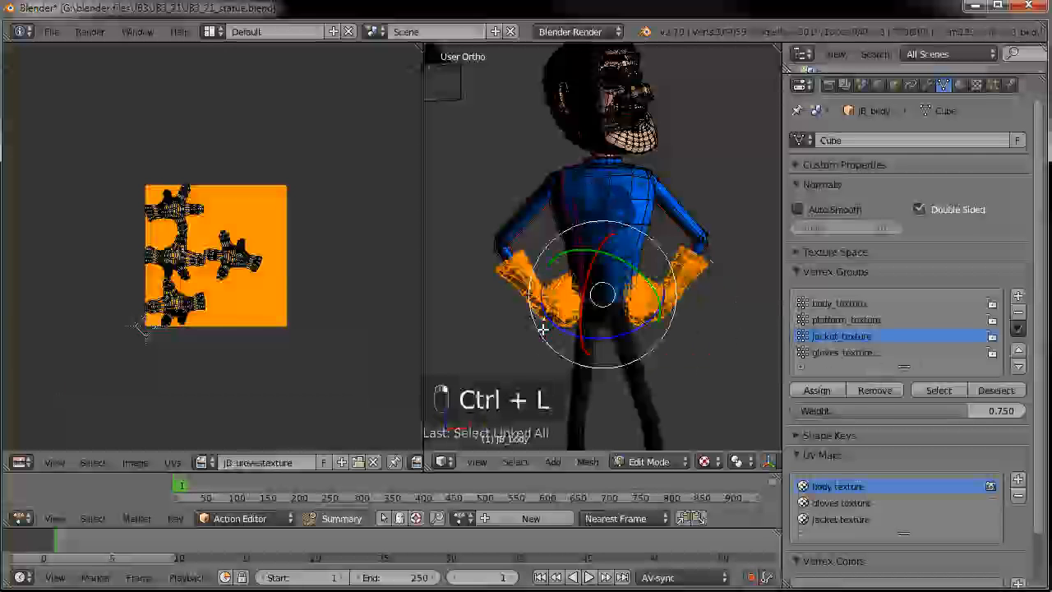
{"action": "left_click", "coordinate": [870, 353]}
{"action": "left_click", "coordinate": [826, 390]}
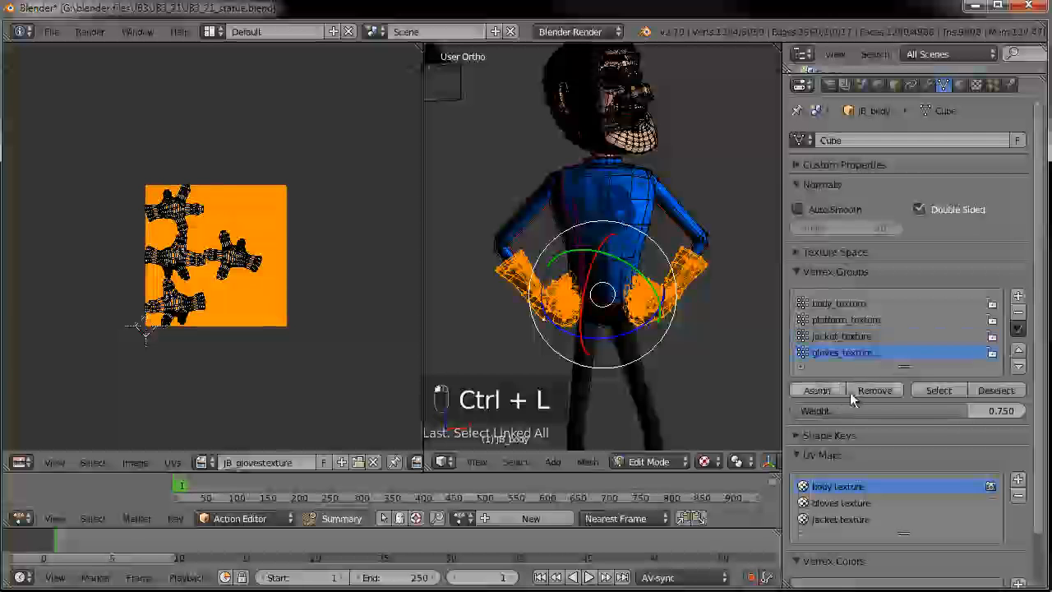
- Clear the selection, check the platform_texture vertex group, select the platform's entire linked geometry and assign it to that group
{"action": "key", "text": "a"}
{"action": "left_click", "coordinate": [842, 321]}
{"action": "scroll", "coordinate": [630, 317], "scroll_direction": "down", "scroll_amount": 2}
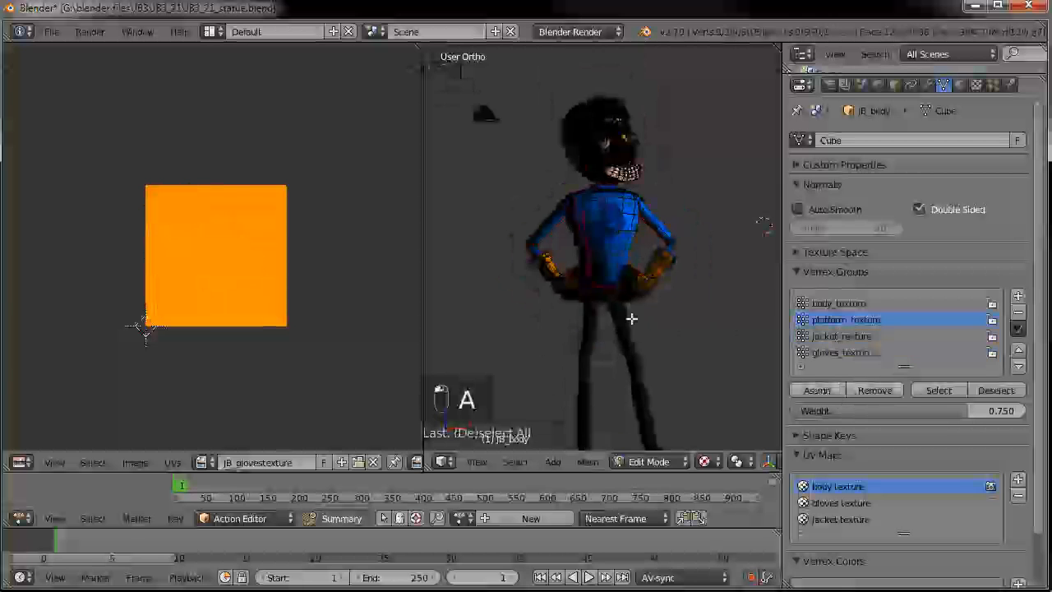
{"action": "middle_click_drag", "start_coordinate": [629, 313], "coordinate": [619, 150], "text": "shift"}
{"action": "left_click", "coordinate": [937, 389]}
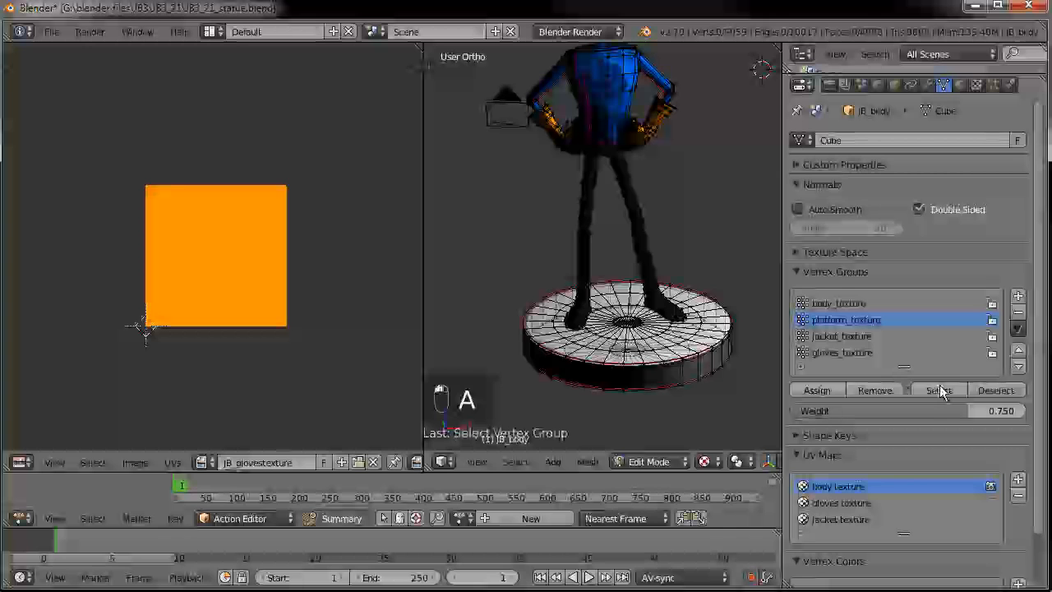
{"action": "key", "text": "ctrl+l"}
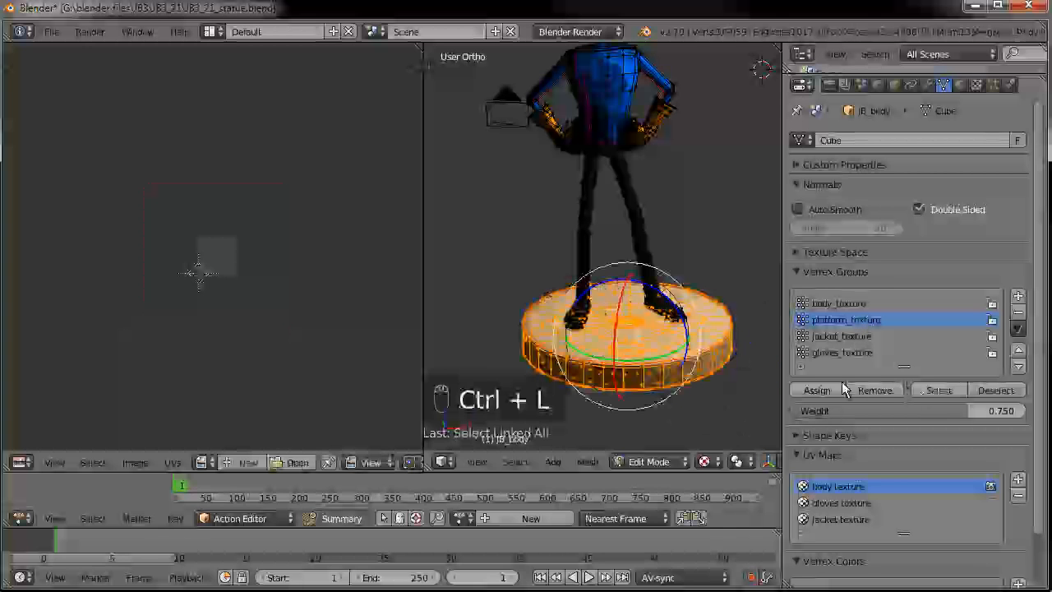
{"action": "left_click", "coordinate": [817, 391]}
- Unwrap the selected platform, assign it to the platform_texture vertex group again and clear the selection
{"action": "key", "text": "u"}
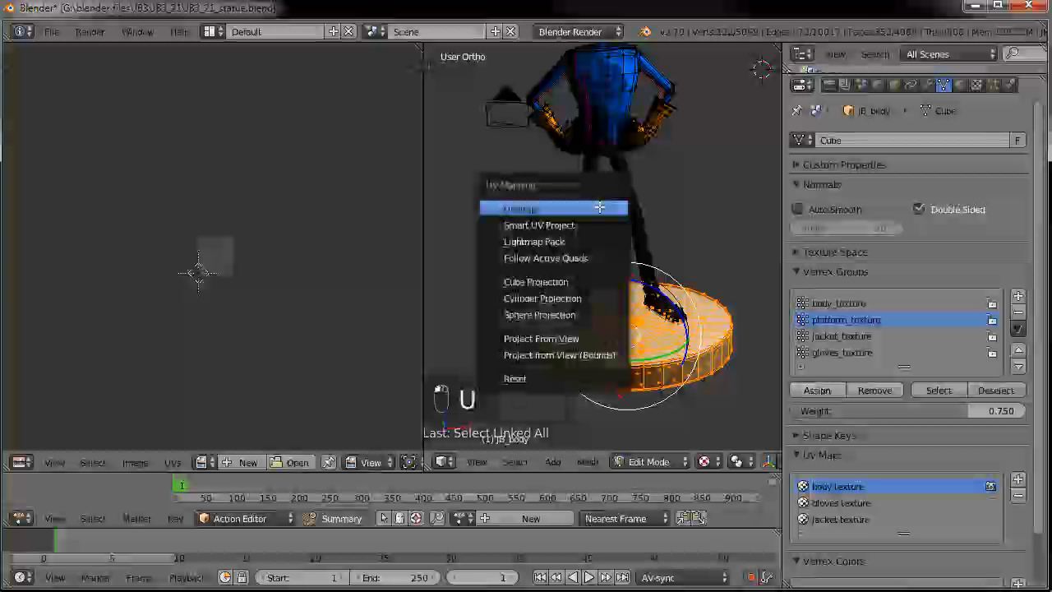
{"action": "left_click", "coordinate": [599, 209]}
{"action": "scroll", "coordinate": [247, 296], "scroll_direction": "up", "scroll_amount": 8}
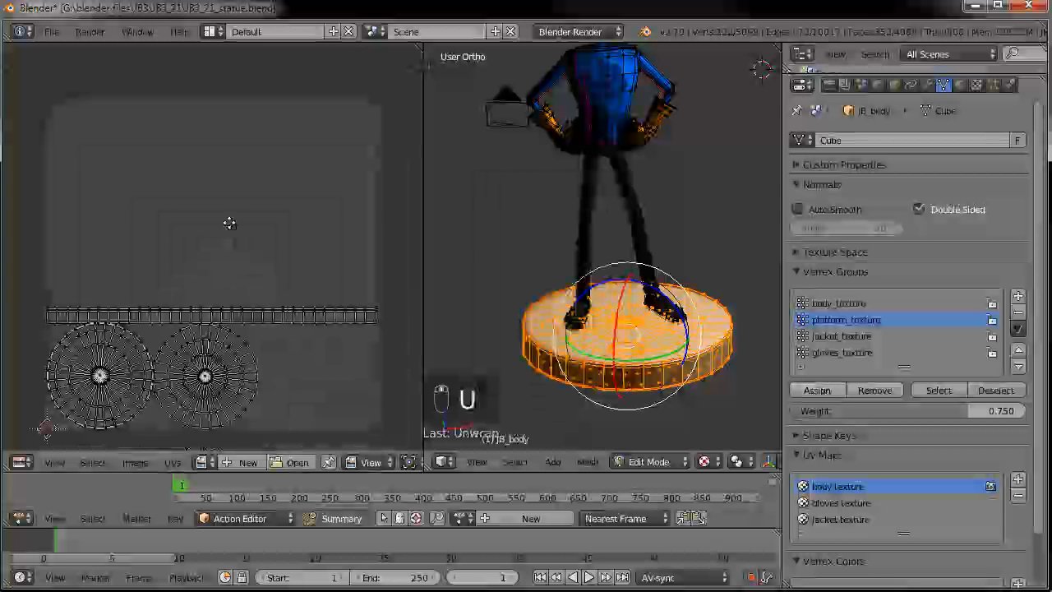
{"action": "left_click", "coordinate": [830, 391]}
{"action": "key", "text": "a"}
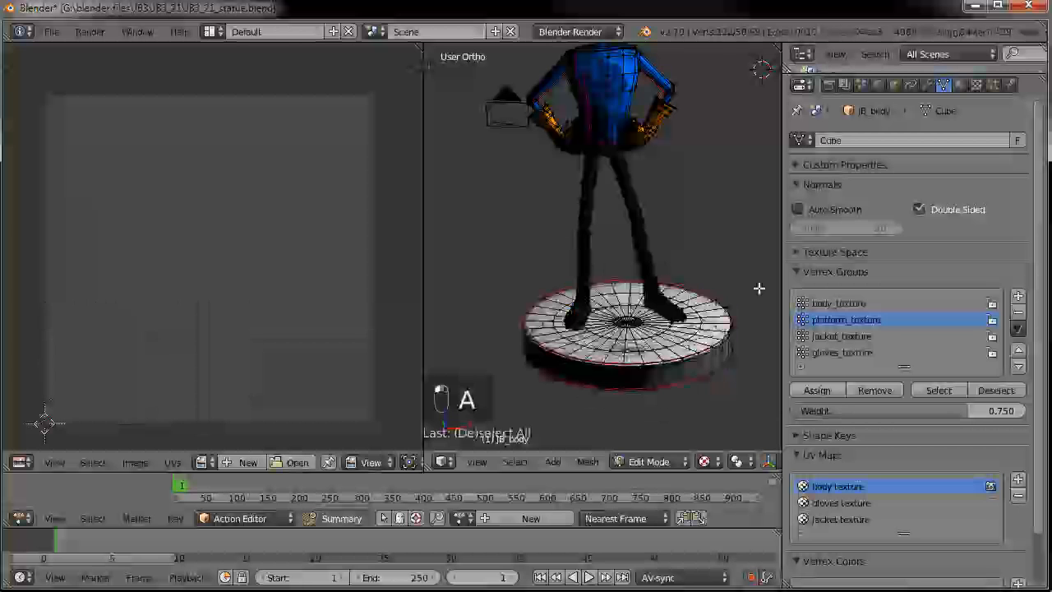
- Select and deselect the body_texture and platform_texture vertex groups in turn to examine which parts of the statue they contain
{"action": "left_click", "coordinate": [836, 304]}
{"action": "left_click", "coordinate": [939, 391]}
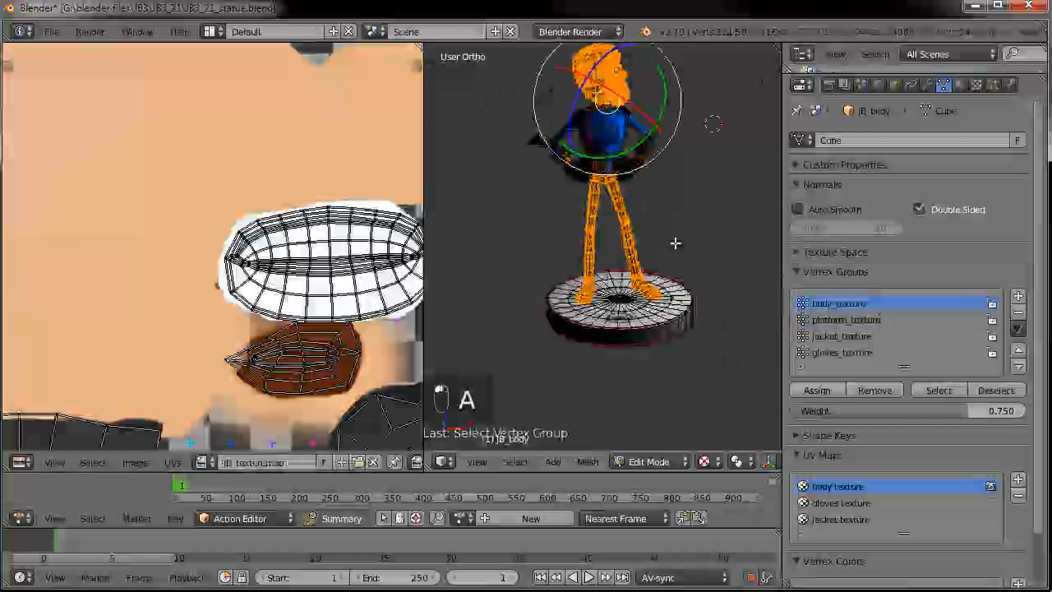
{"action": "mouse_move", "coordinate": [659, 290]}
{"action": "middle_mouse_down"}
{"action": "mouse_move", "coordinate": [636, 281]}
{"action": "mouse_move", "coordinate": [666, 275]}
{"action": "middle_mouse_up"}
{"action": "scroll", "coordinate": [633, 276], "scroll_direction": "up", "scroll_amount": 5}
{"action": "scroll", "coordinate": [633, 276], "scroll_direction": "down", "scroll_amount": 4}
{"action": "left_click", "coordinate": [995, 391]}
{"action": "left_click", "coordinate": [849, 320]}
{"action": "left_click", "coordinate": [933, 390]}
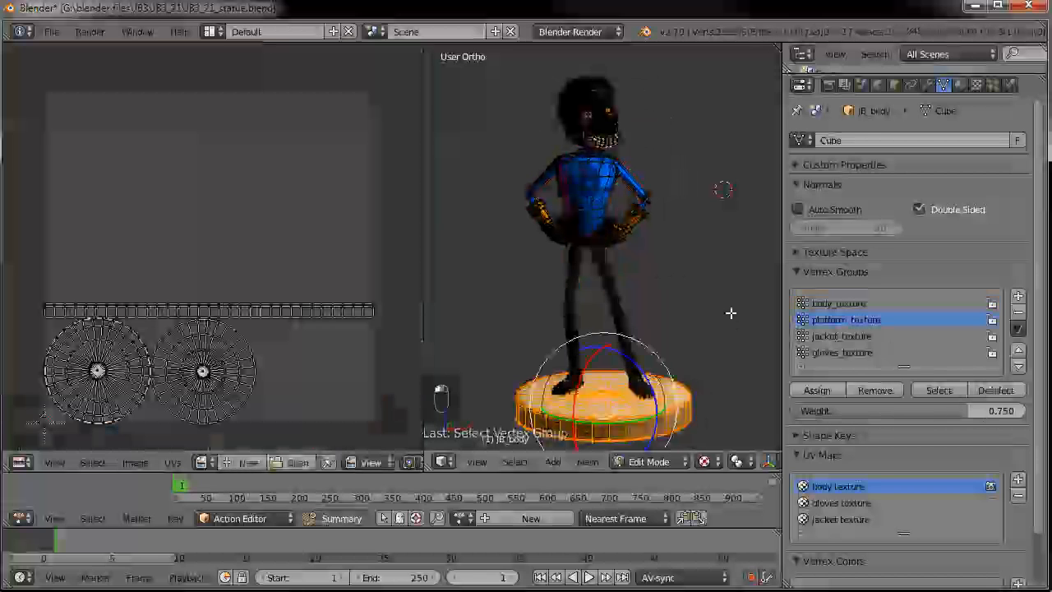
{"action": "left_click", "coordinate": [999, 390]}
- Remove the stray leg geometry from the jacket_texture vertex group and reselect the group to check it
{"action": "left_click", "coordinate": [939, 390]}
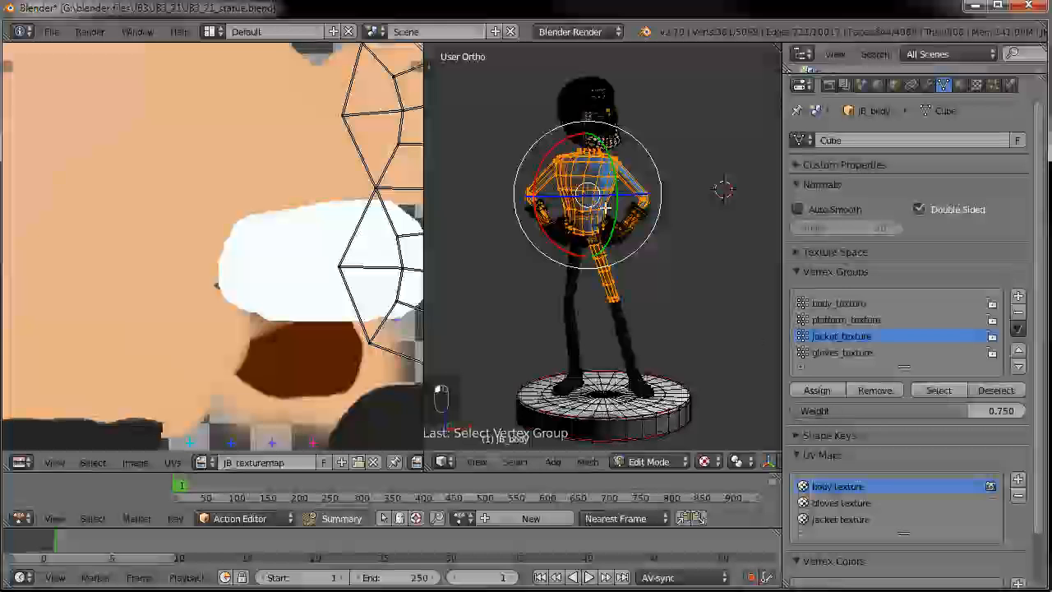
{"action": "middle_click_drag", "start_coordinate": [577, 235], "coordinate": [631, 212]}
{"action": "scroll", "coordinate": [643, 266], "scroll_direction": "up", "scroll_amount": 4}
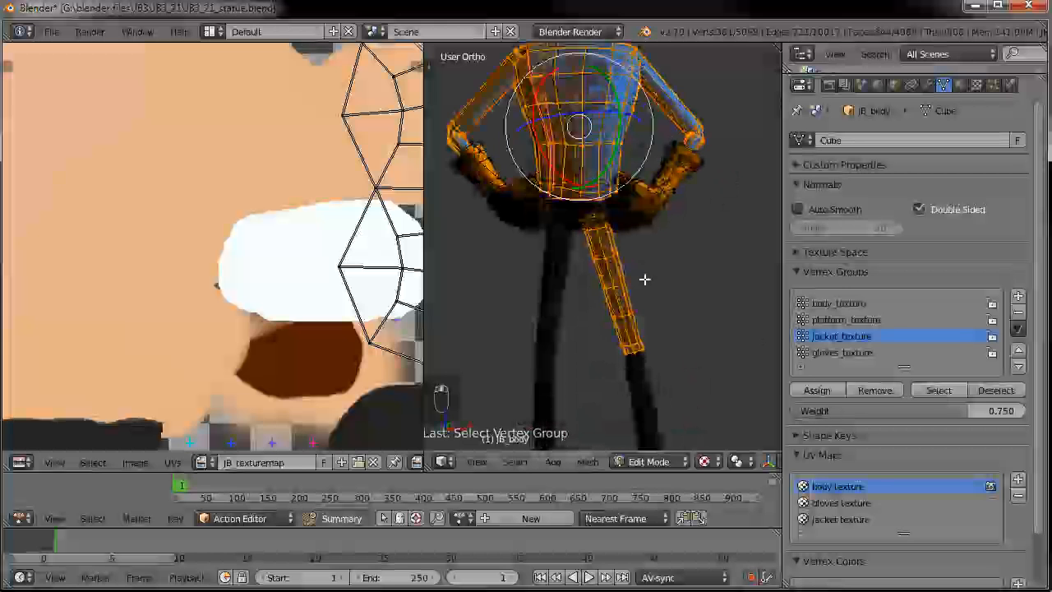
{"action": "right_click", "coordinate": [632, 264]}
{"action": "key", "text": "ctrl+l"}
{"action": "scroll", "coordinate": [632, 264], "scroll_direction": "down", "scroll_amount": 4}
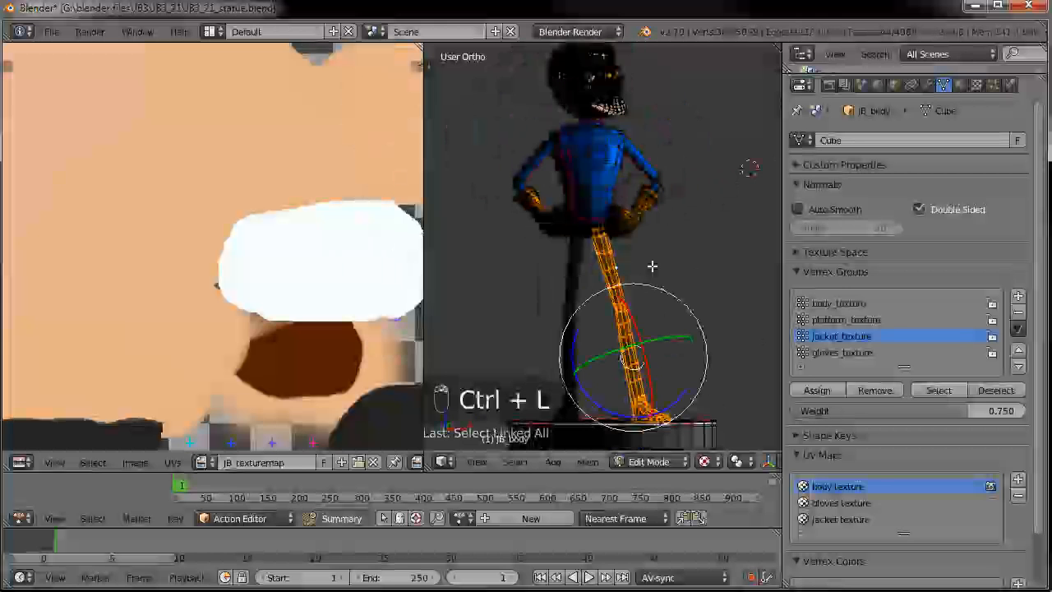
{"action": "key", "text": "a"}
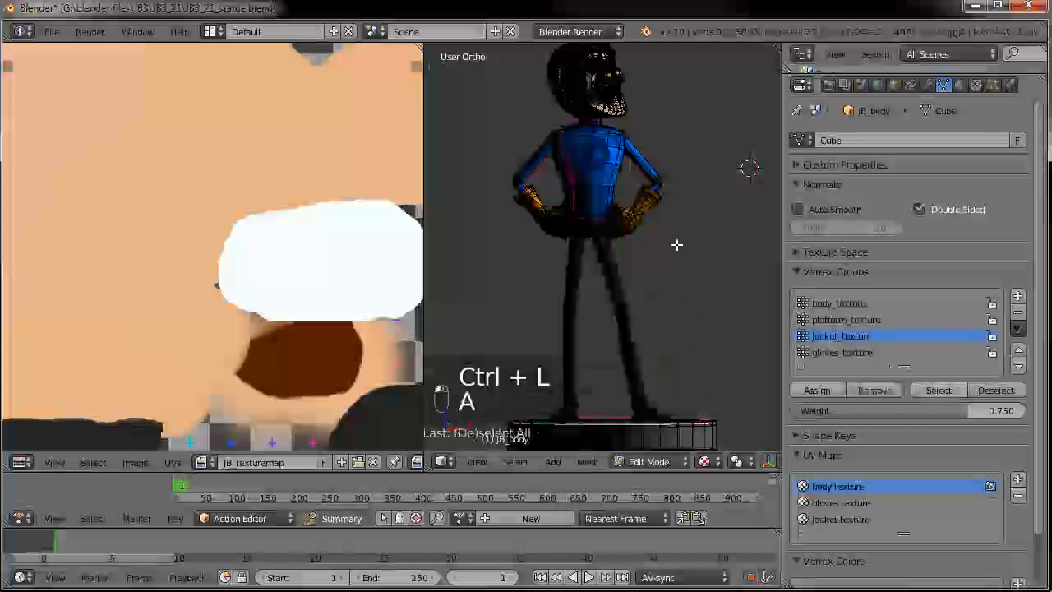
{"action": "left_click", "coordinate": [946, 394]}
{"action": "middle_click_drag", "start_coordinate": [585, 224], "coordinate": [539, 252]}
- Remove the linked leg geometry from the gloves_texture vertex group, checking the group's selection before and after
{"action": "left_click", "coordinate": [853, 352]}
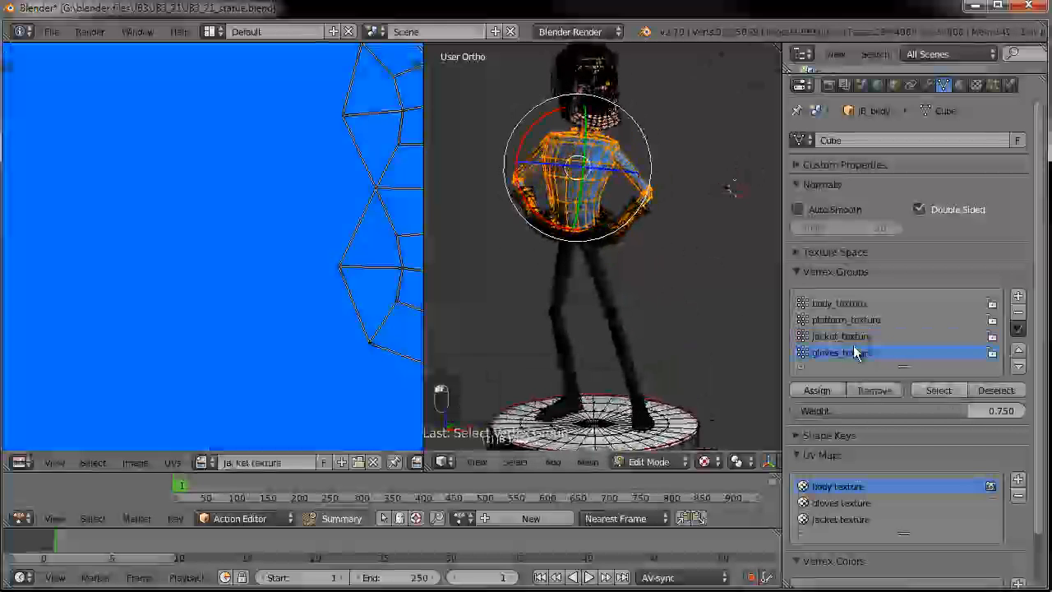
{"action": "left_click", "coordinate": [939, 389]}
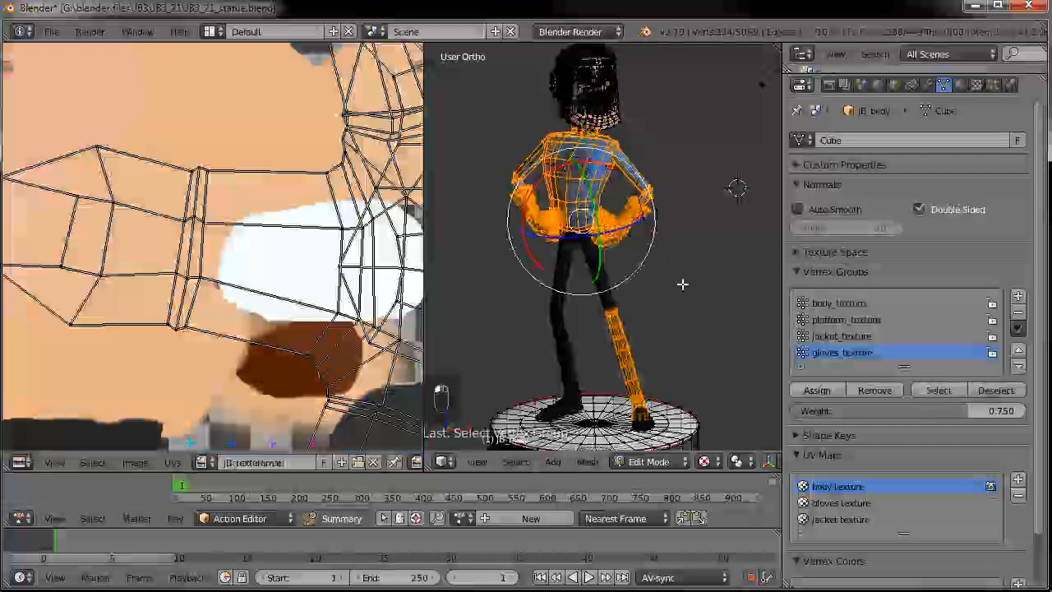
{"action": "key", "text": "a"}
{"action": "left_click", "coordinate": [939, 390]}
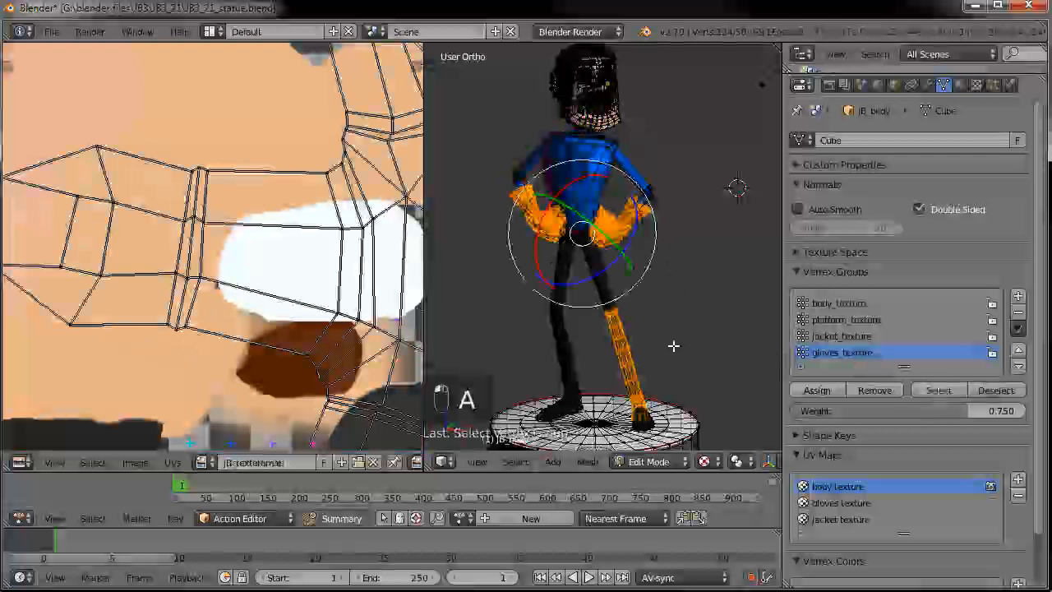
{"action": "key", "text": "a"}
{"action": "key", "text": "c"}
{"action": "left_click", "coordinate": [617, 318]}
{"action": "key", "text": "ctrl+l"}
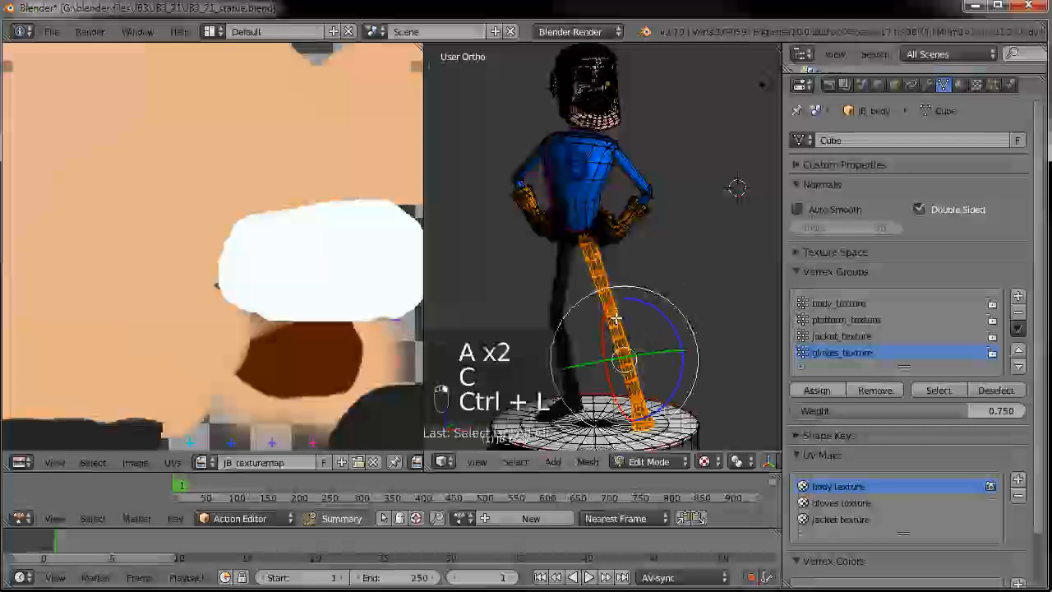
{"action": "left_click", "coordinate": [871, 391]}
{"action": "key", "text": "a"}
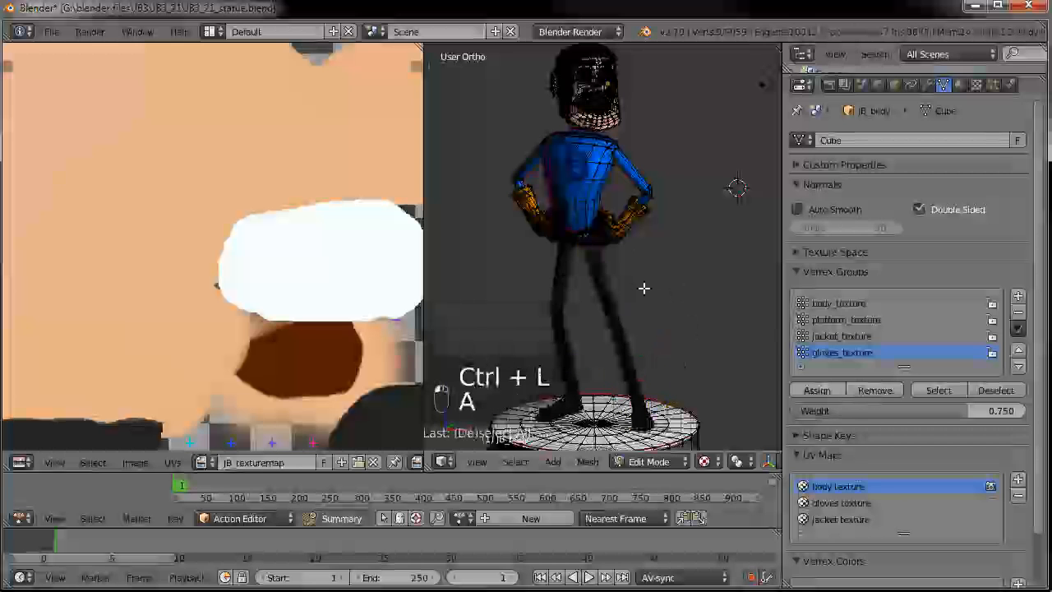
{"action": "left_click", "coordinate": [939, 389]}
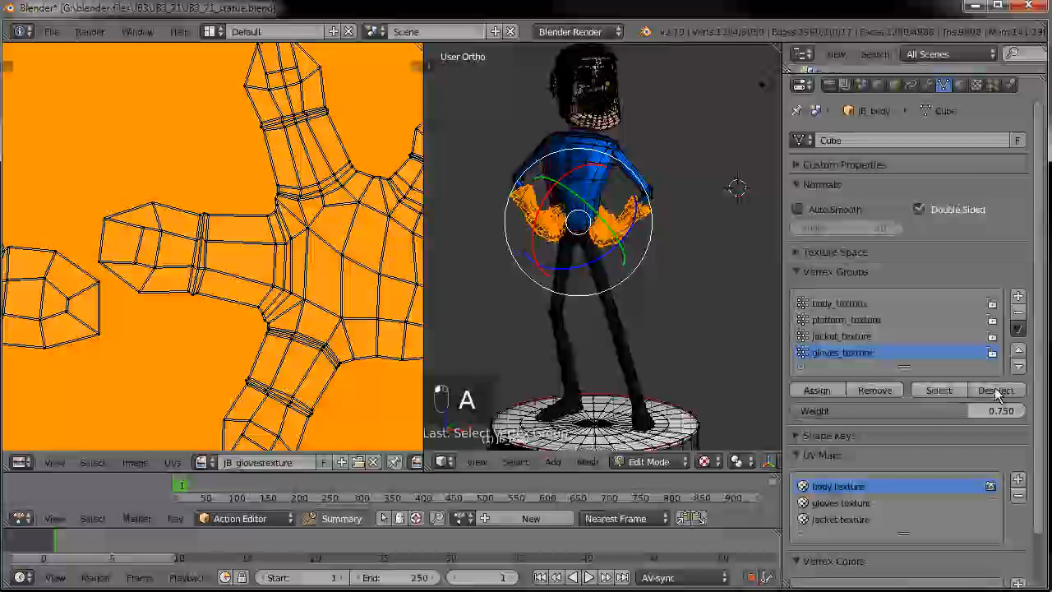
{"action": "left_click", "coordinate": [994, 389]}
- Select and deselect the jacket_texture, platform_texture and body_texture vertex groups in turn to examine their members
{"action": "left_click", "coordinate": [863, 335]}
{"action": "left_click", "coordinate": [942, 389]}
{"action": "left_click", "coordinate": [996, 390]}
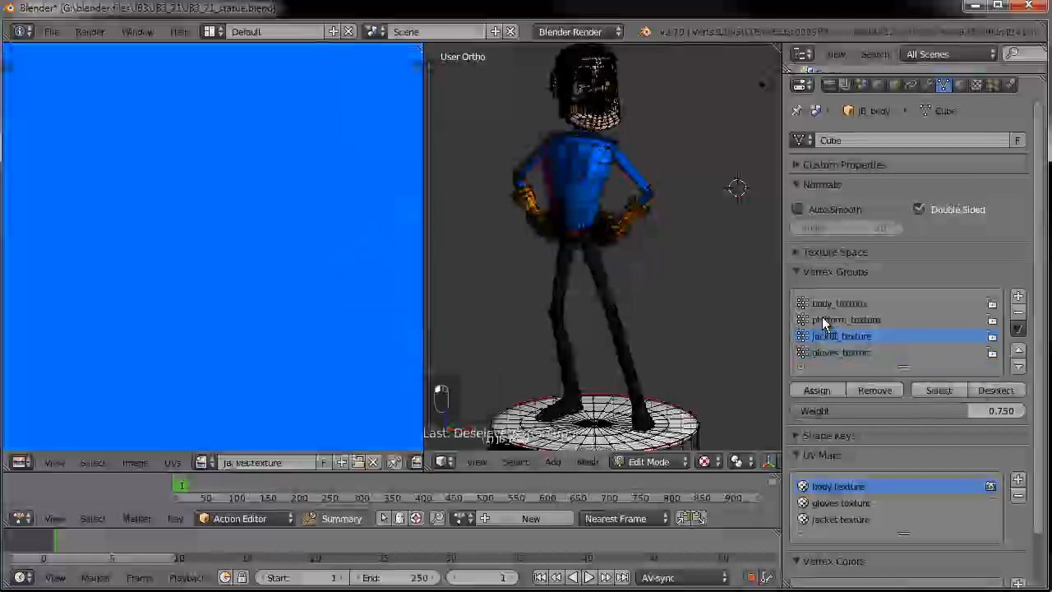
{"action": "left_click", "coordinate": [932, 393]}
{"action": "left_click", "coordinate": [993, 391]}
{"action": "left_click", "coordinate": [838, 303]}
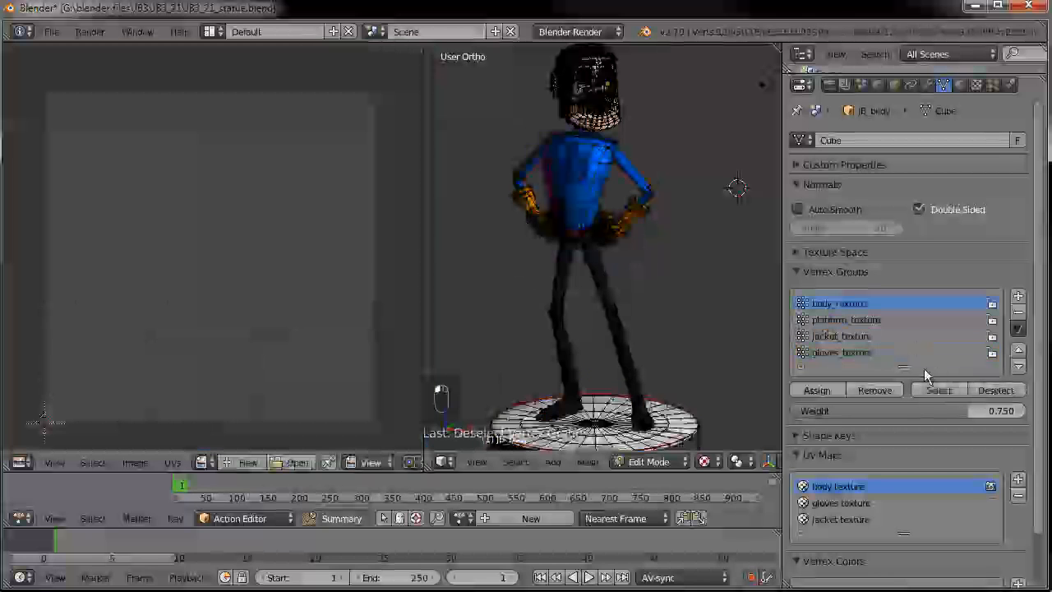
{"action": "left_click", "coordinate": [938, 389]}
{"action": "left_click", "coordinate": [994, 390]}
- Add a new vertex group to the body mesh, keeping its default name
{"action": "scroll", "coordinate": [542, 206], "scroll_direction": "down", "scroll_amount": 4}
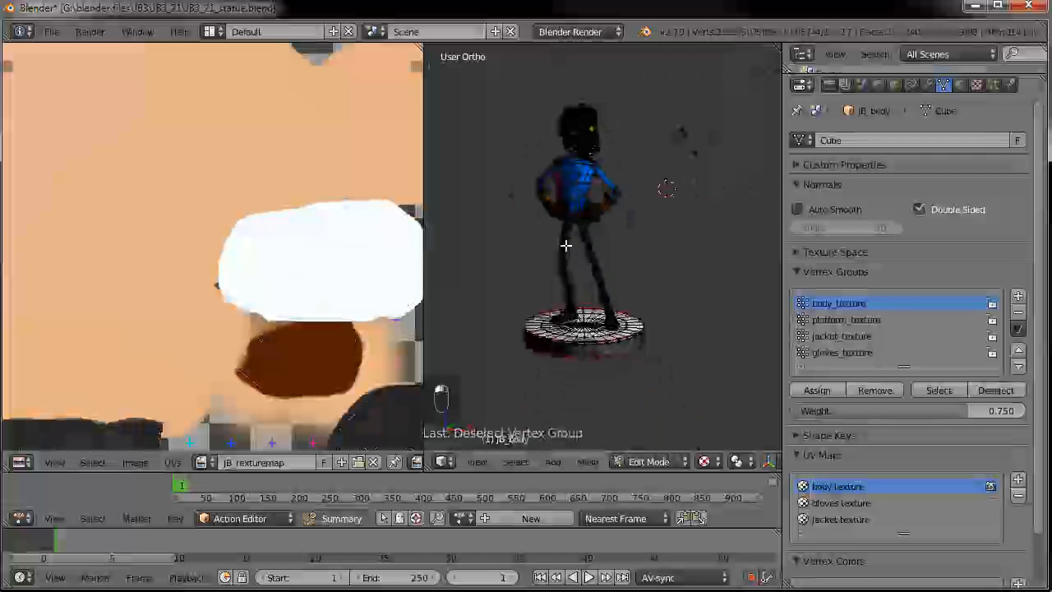
{"action": "scroll", "coordinate": [581, 280], "scroll_direction": "up", "scroll_amount": 4}
{"action": "left_click", "coordinate": [1018, 296]}
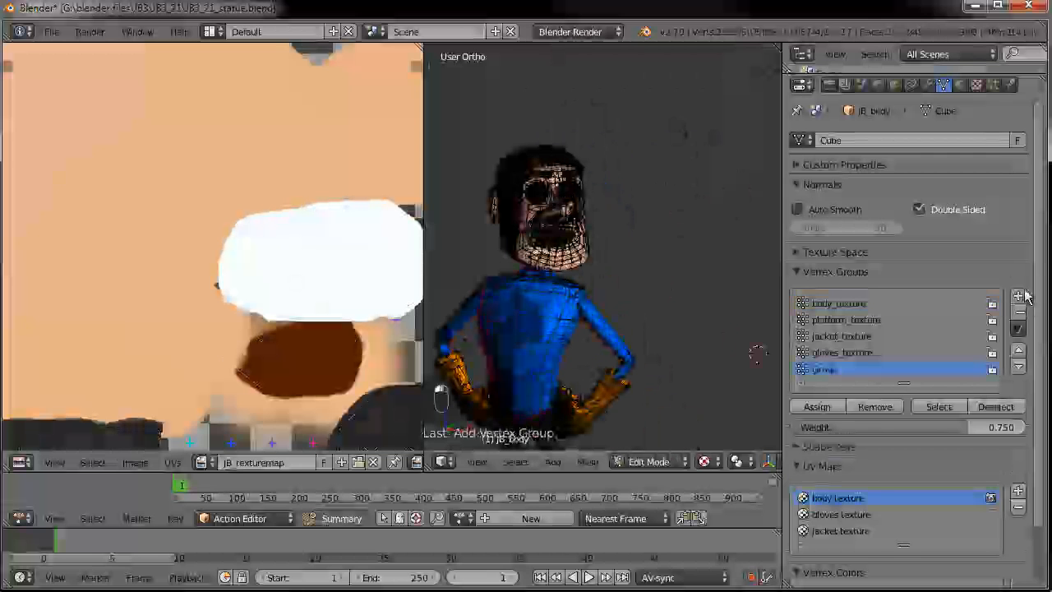
{"action": "double_click", "coordinate": [826, 370]}
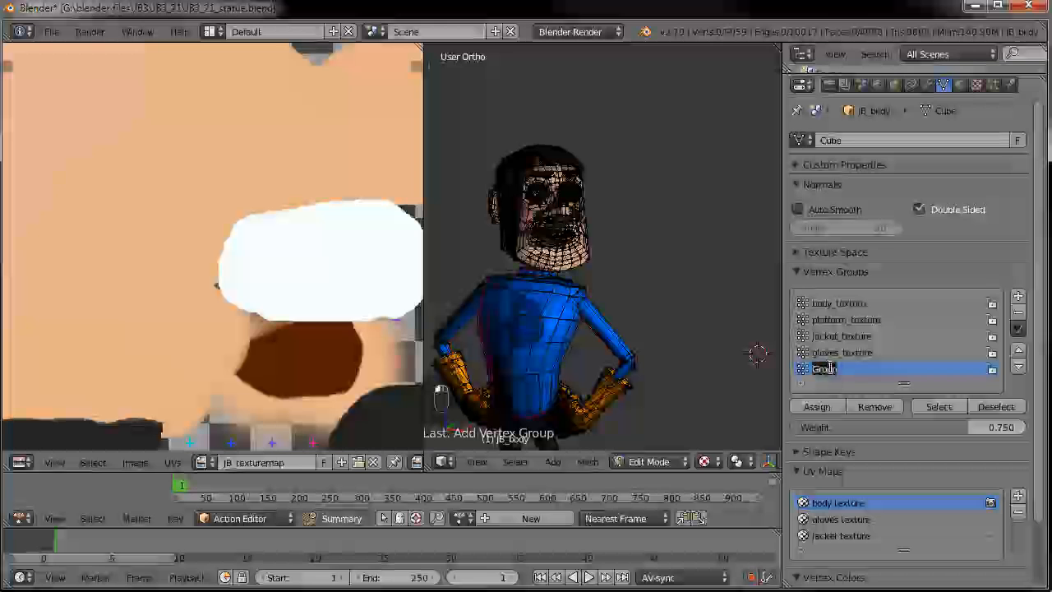
{"action": "left_click", "coordinate": [897, 381]}
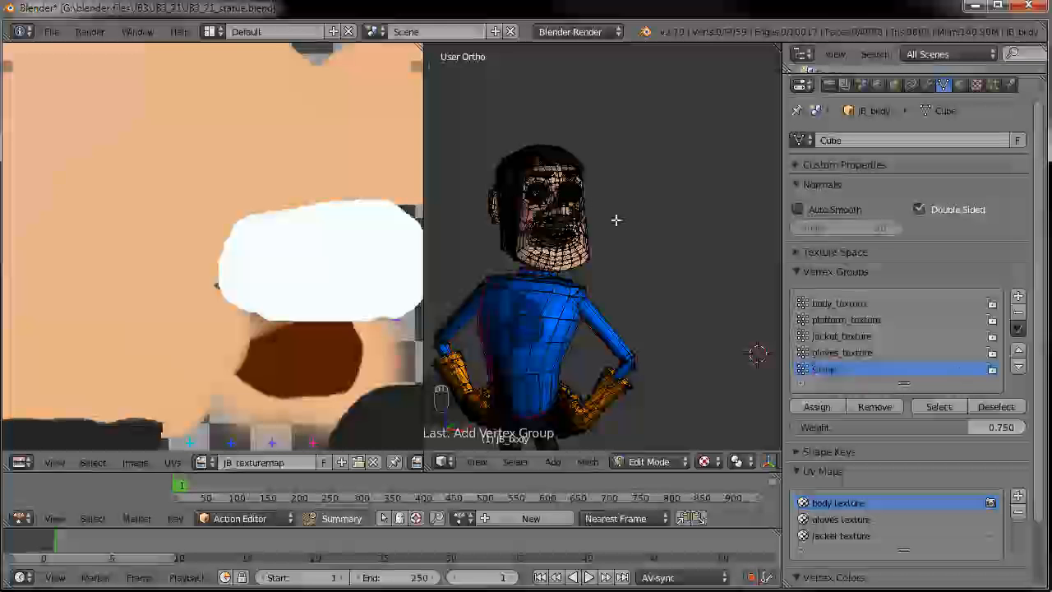
- Return to Object Mode and add a UV map named "combined" to the body mesh
{"action": "scroll", "coordinate": [596, 222], "scroll_direction": "down", "scroll_amount": 2}
{"action": "middle_click_drag", "start_coordinate": [599, 286], "coordinate": [539, 240], "text": "shift"}
{"action": "scroll", "coordinate": [626, 206], "scroll_direction": "down", "scroll_amount": 1}
{"action": "key", "text": "Tab"}
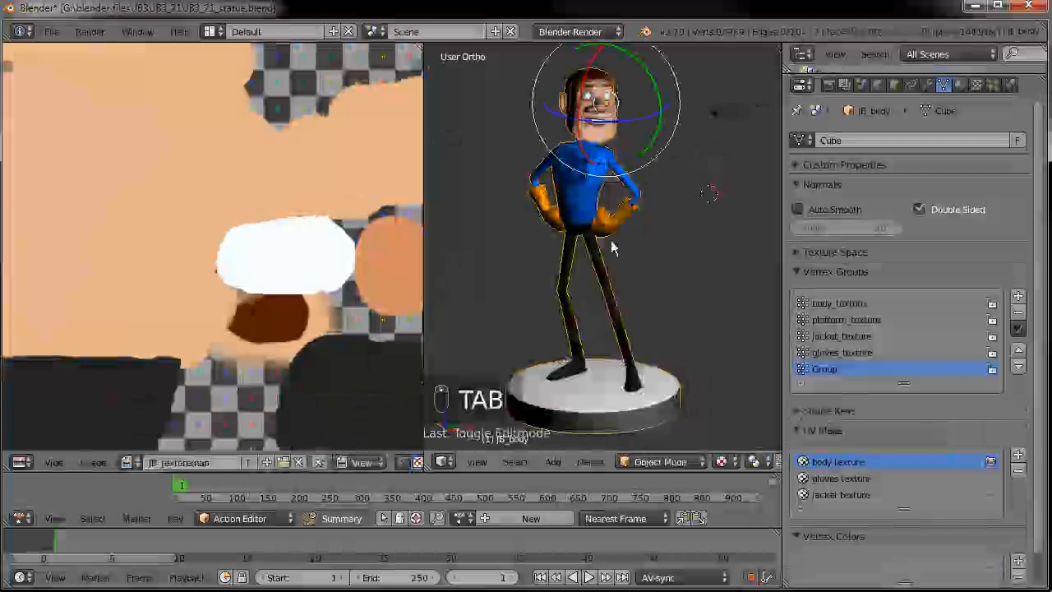
{"action": "scroll", "coordinate": [266, 223], "scroll_direction": "down", "scroll_amount": 5}
{"action": "middle_click_drag", "start_coordinate": [281, 228], "coordinate": [250, 215]}
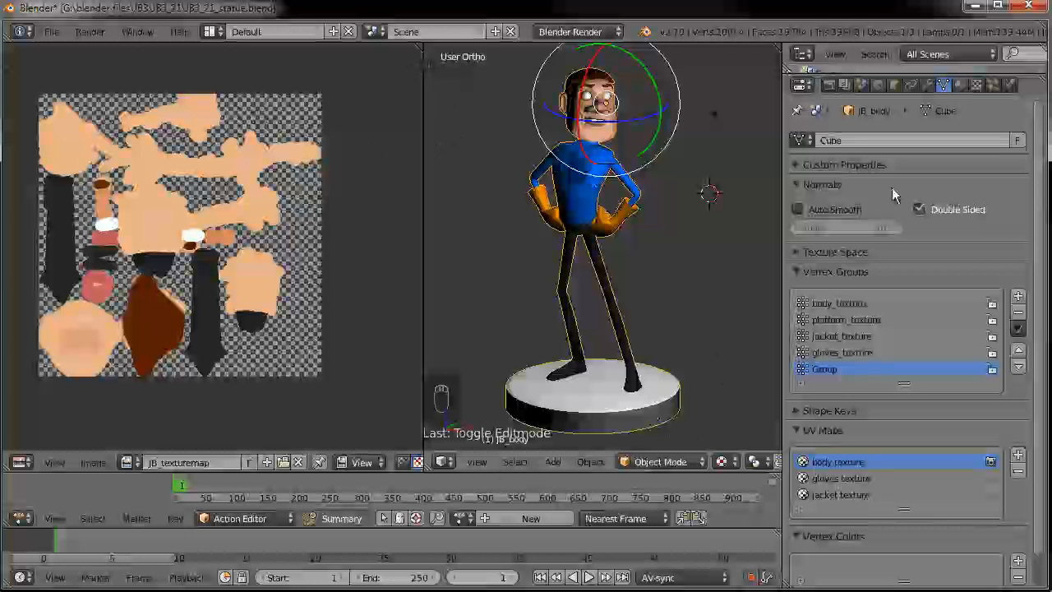
{"action": "left_click", "coordinate": [1019, 456]}
{"action": "double_click", "coordinate": [828, 513]}
{"action": "type", "text": "combined"}
{"action": "key", "text": "Return"}
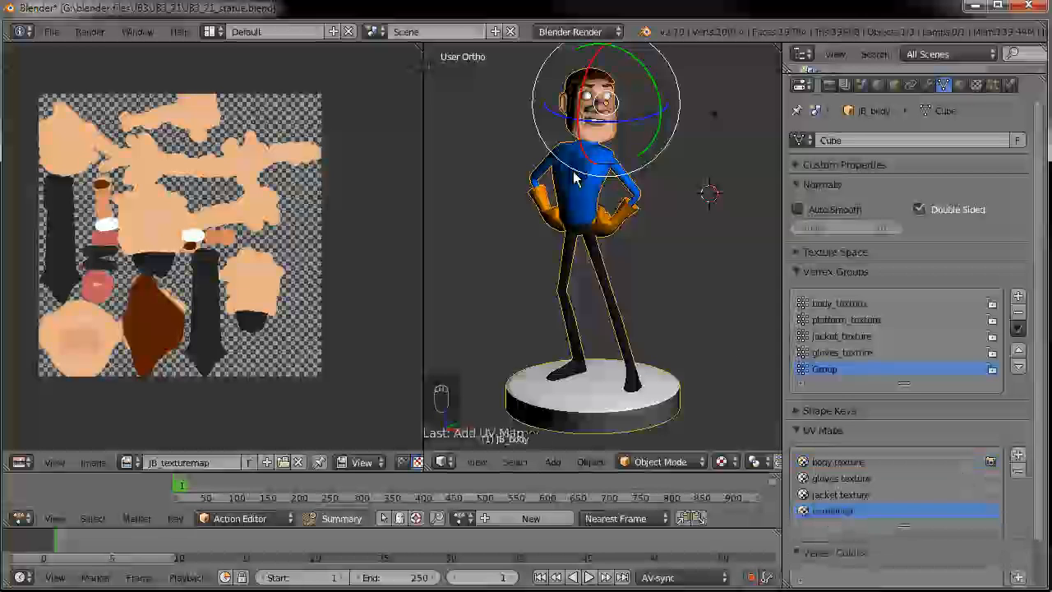
- Display the render bake settings and select the whole statue mesh in Edit Mode
{"action": "left_click", "coordinate": [829, 84]}
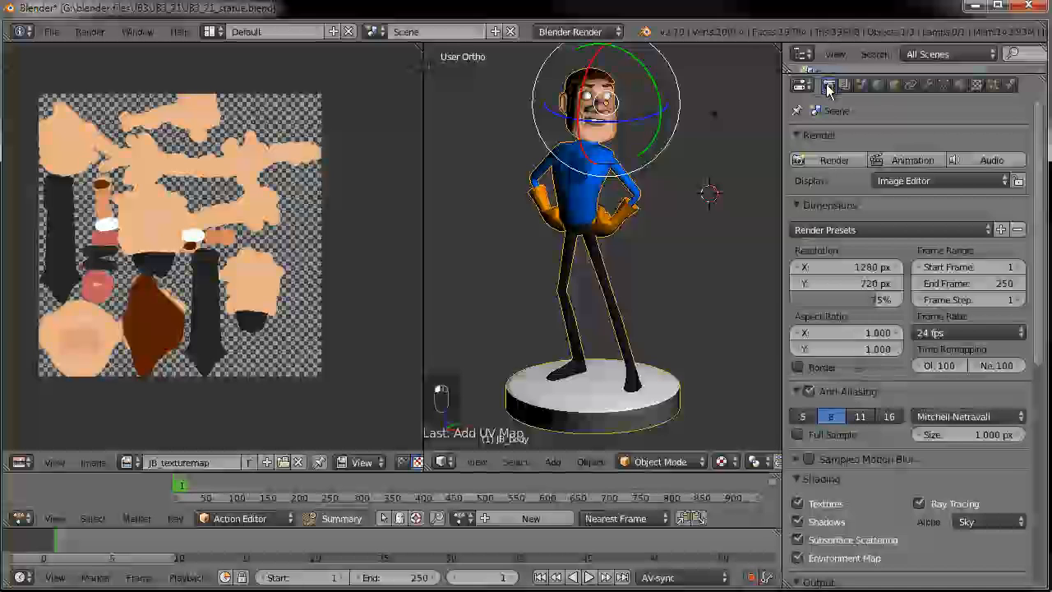
{"action": "scroll", "coordinate": [855, 341], "scroll_direction": "down", "scroll_amount": 5}
{"action": "scroll", "coordinate": [854, 341], "scroll_direction": "down", "scroll_amount": 6}
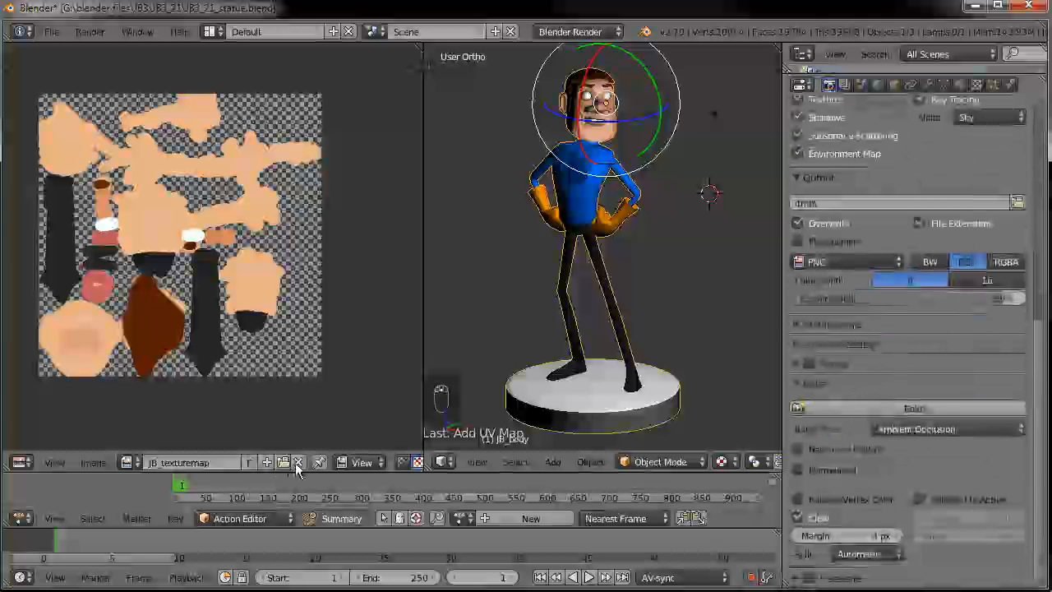
{"action": "key", "text": "Tab"}
{"action": "key", "text": "a"}
{"action": "key", "text": "a"}
{"action": "key", "text": "a"}
{"action": "key", "text": "a"}
{"action": "key", "text": "a"}
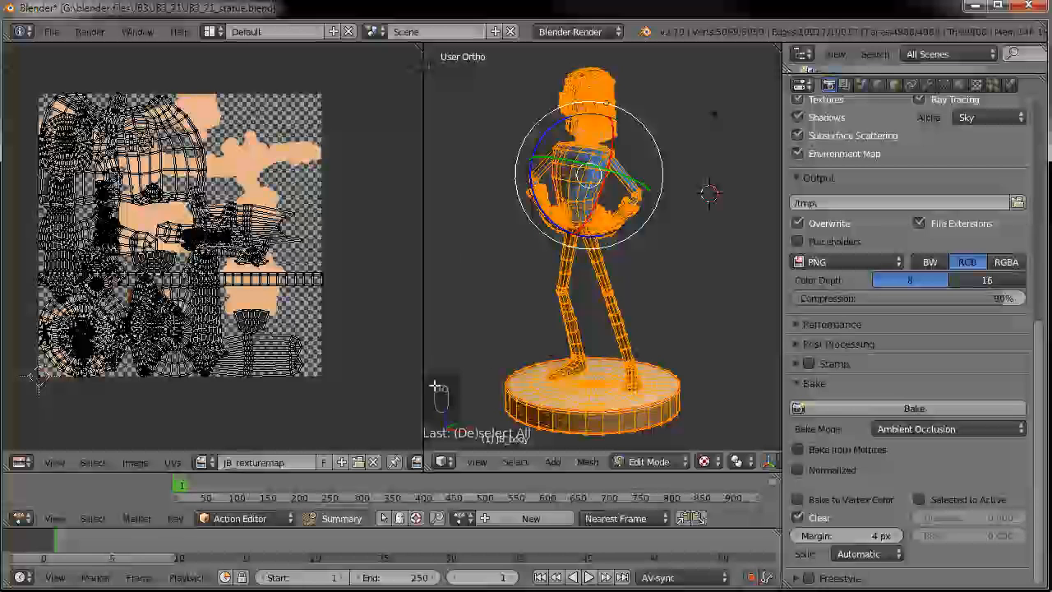
- Create a new blank square image 2048 px wide for the selected faces, keeping the name Untitled
{"action": "left_click", "coordinate": [135, 462]}
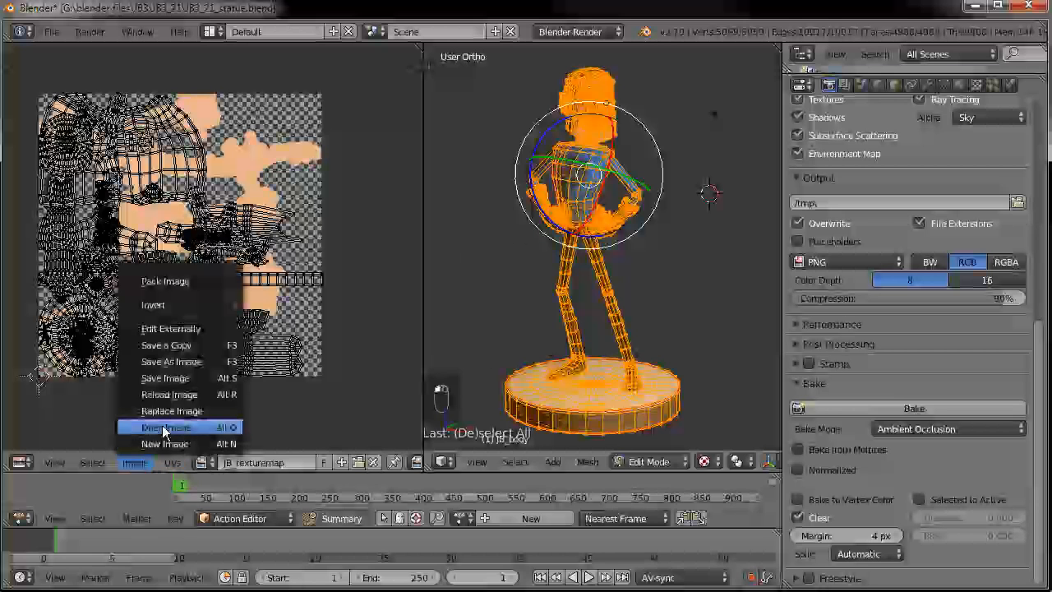
{"action": "left_click", "coordinate": [164, 443]}
{"action": "left_click", "coordinate": [243, 444]}
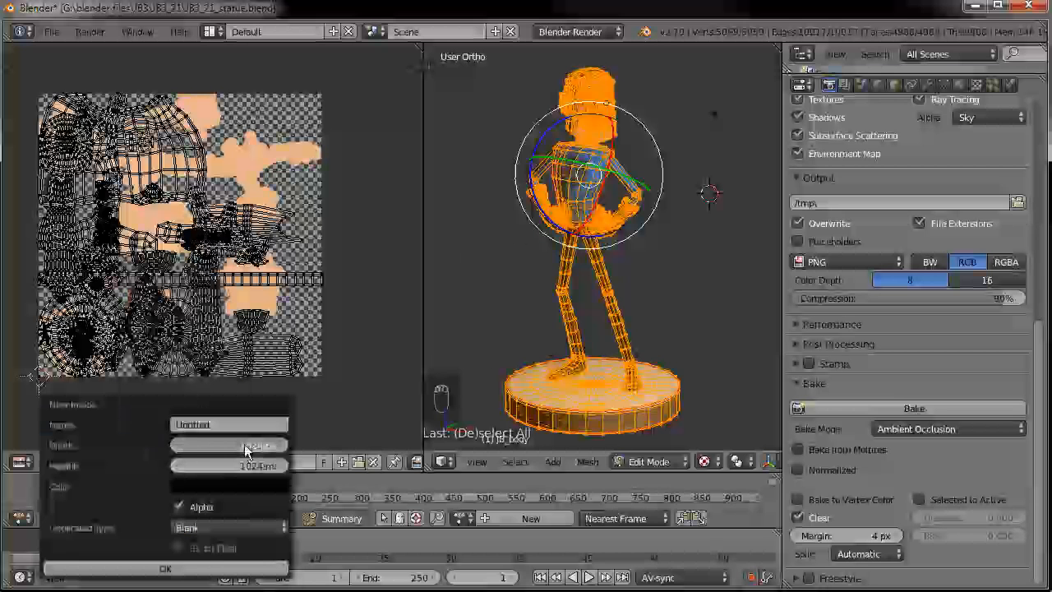
{"action": "type", "text": "2048"}
{"action": "key", "text": "Tab"}
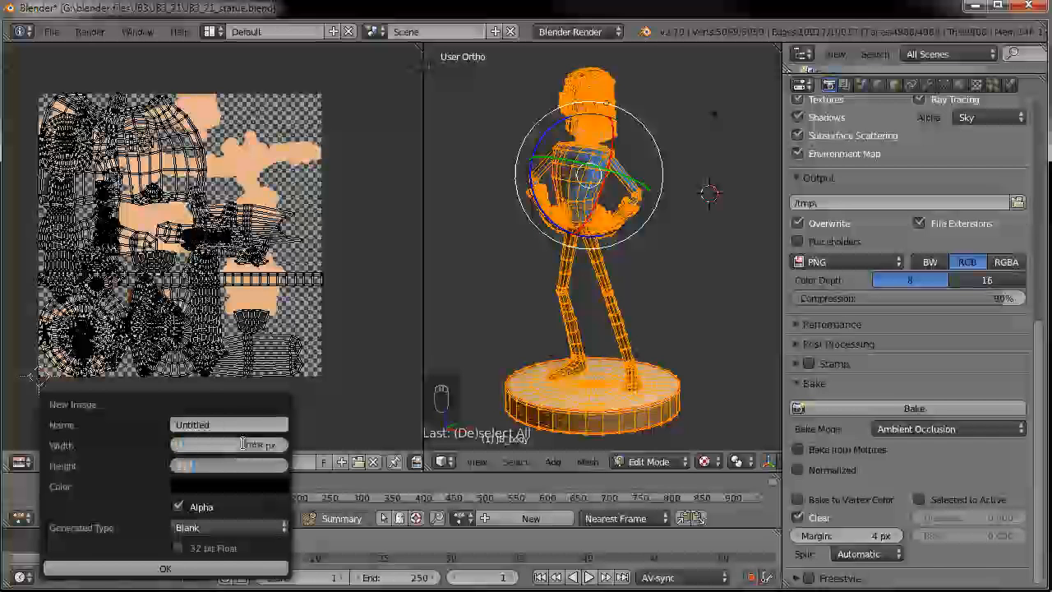
{"action": "left_click", "coordinate": [165, 568]}
{"action": "left_click", "coordinate": [189, 577]}
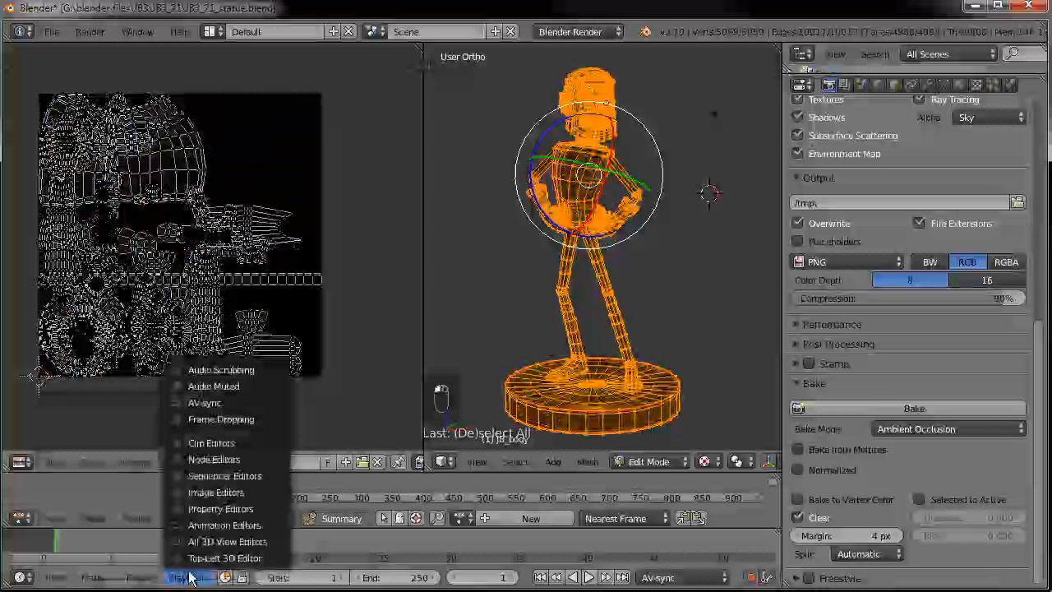
- Unwrap the whole mesh into the combined UV map and compare it with the jacket, gloves and body texture maps
{"action": "key", "text": "u"}
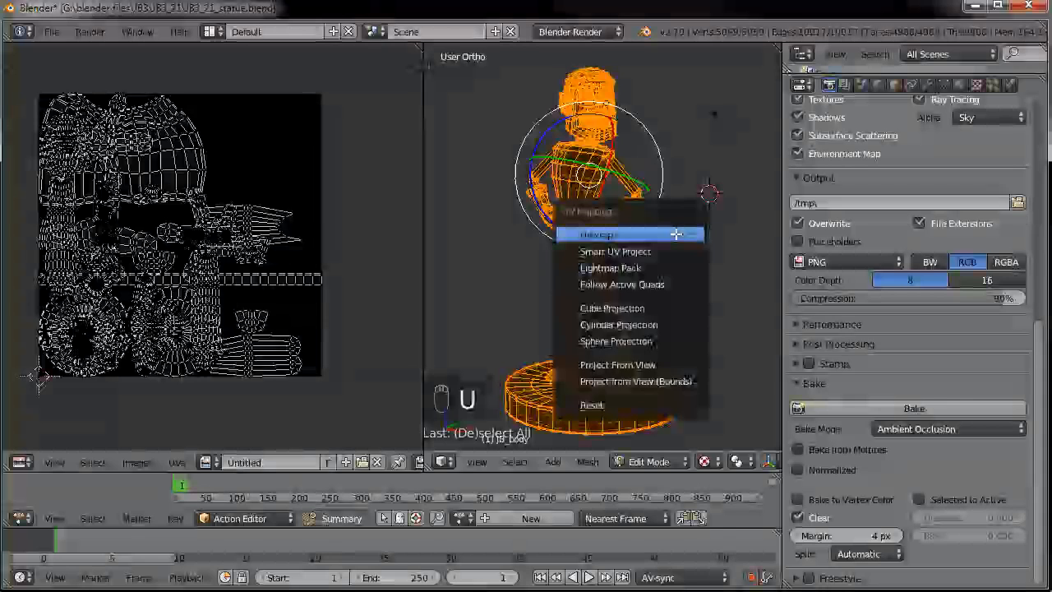
{"action": "left_click", "coordinate": [674, 234]}
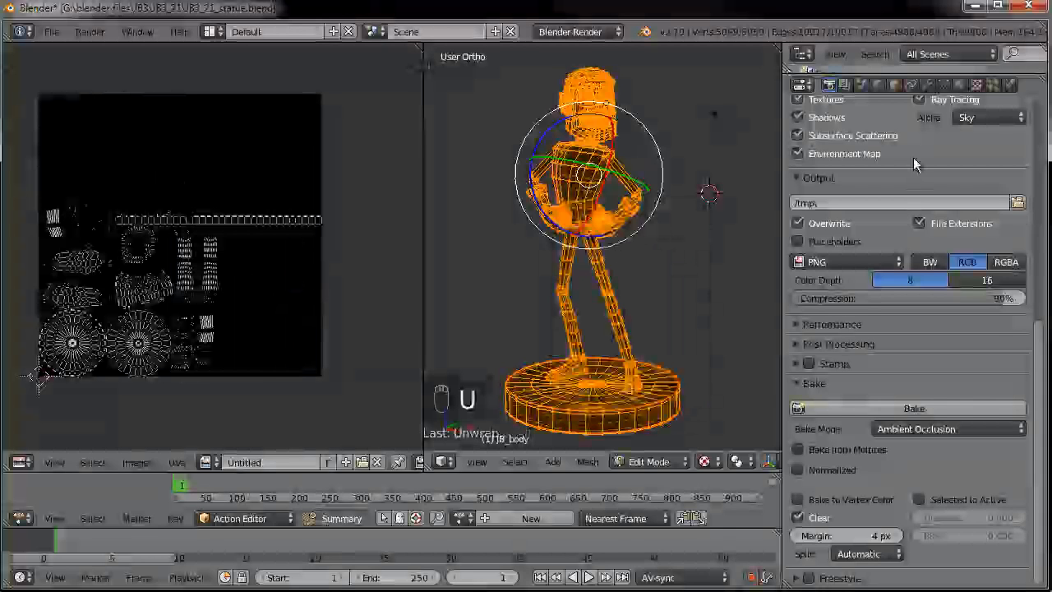
{"action": "left_click", "coordinate": [941, 85]}
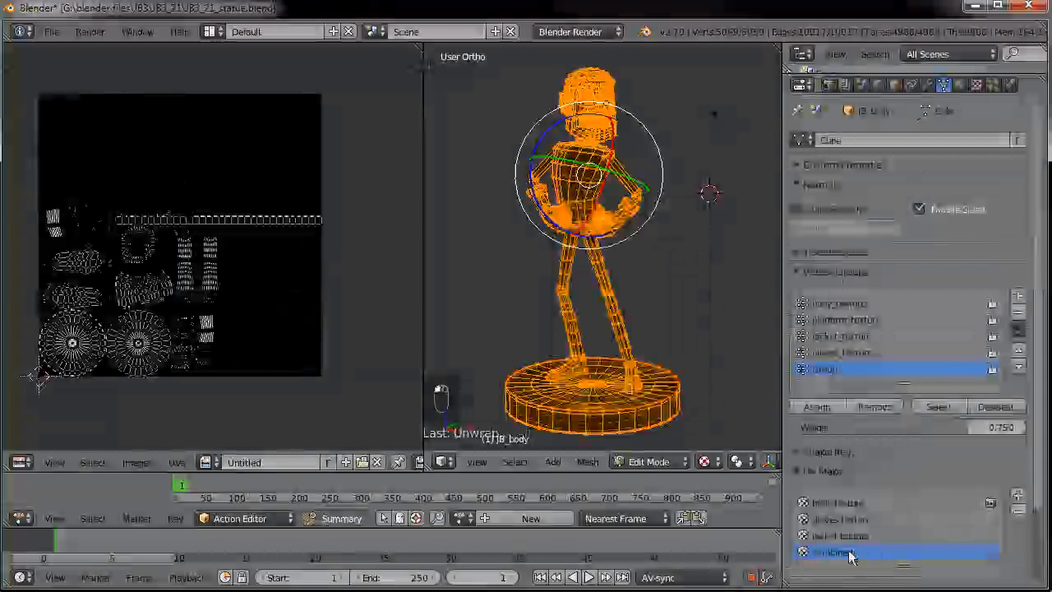
{"action": "left_click", "coordinate": [833, 535]}
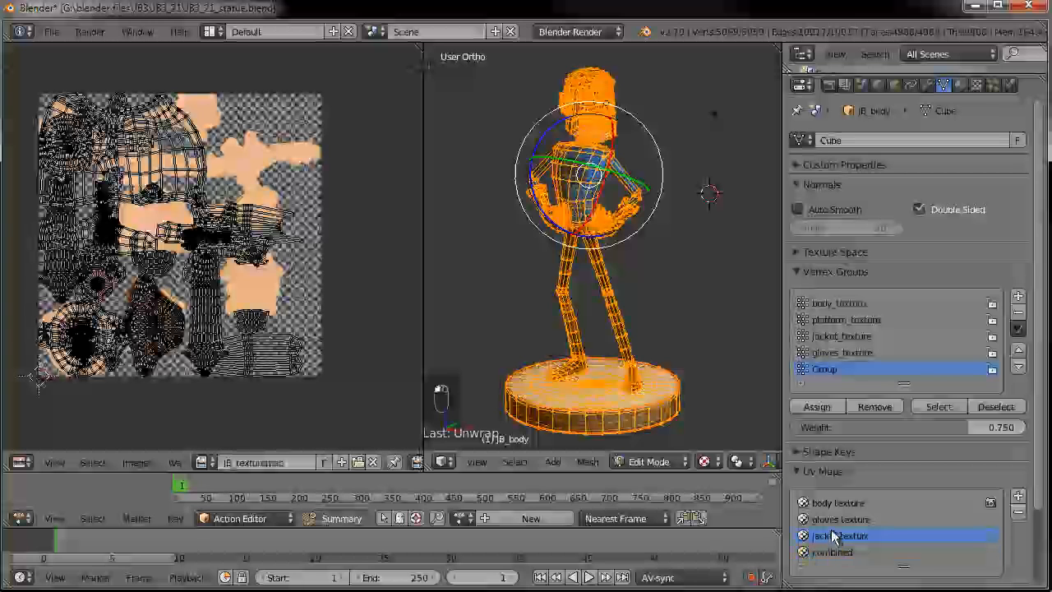
{"action": "left_click", "coordinate": [836, 519]}
{"action": "left_click", "coordinate": [837, 502]}
{"action": "left_click", "coordinate": [832, 552]}
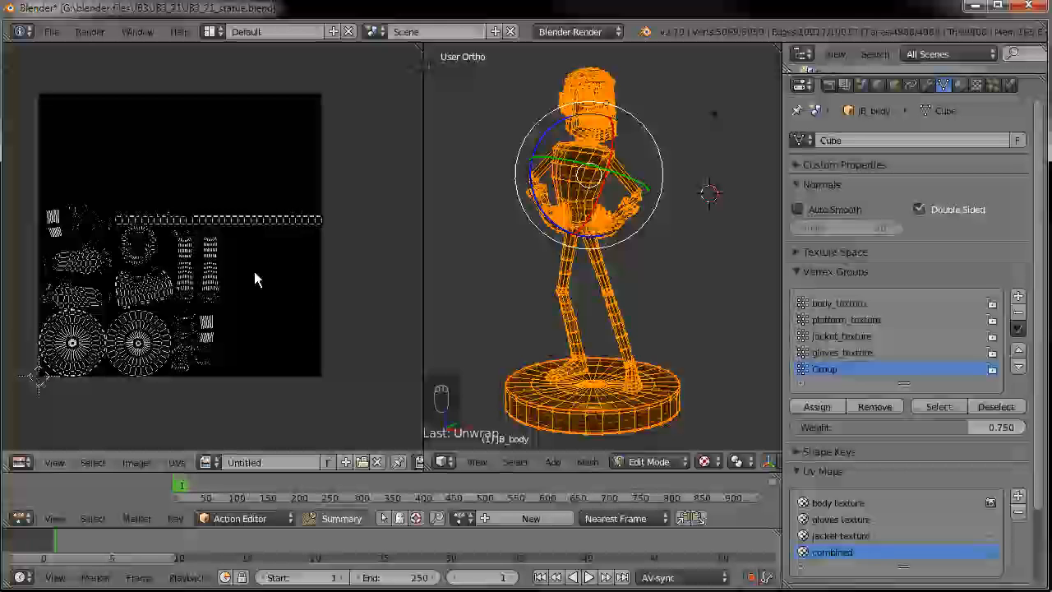
- Select all UV islands of the combined map, average their scale and pack them within the image
{"action": "key", "text": "a"}
{"action": "scroll", "coordinate": [257, 299], "scroll_direction": "up", "scroll_amount": 4}
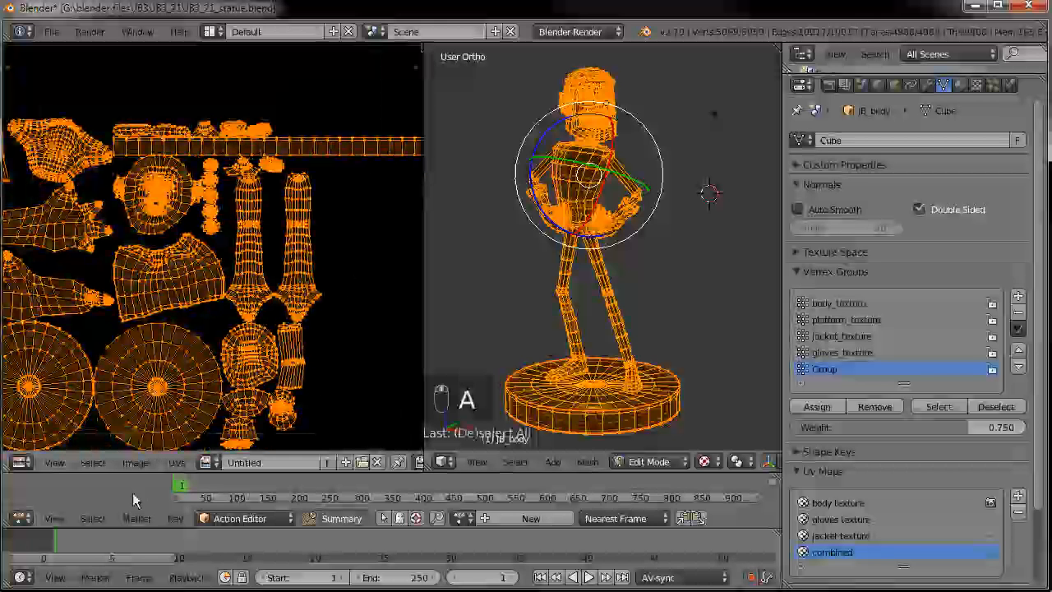
{"action": "left_click", "coordinate": [176, 462]}
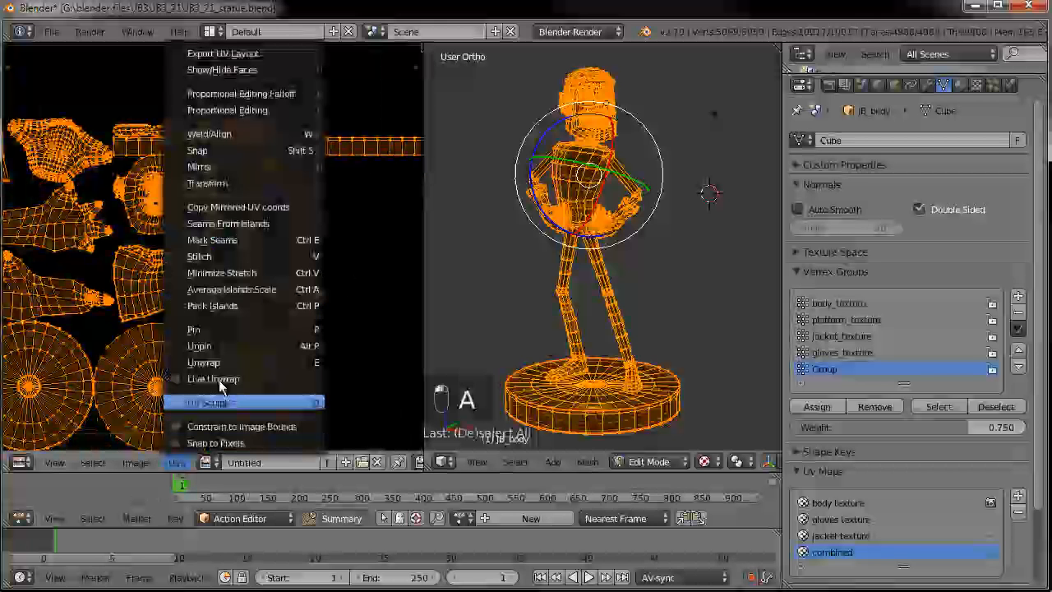
{"action": "left_click", "coordinate": [217, 289]}
{"action": "left_click", "coordinate": [176, 462]}
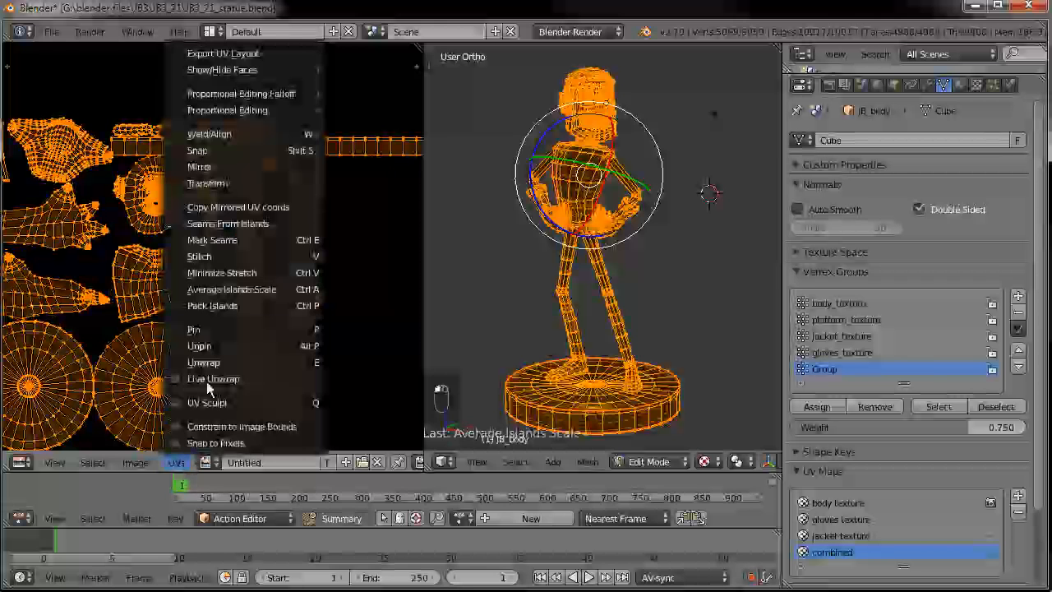
{"action": "left_click", "coordinate": [210, 310]}
{"action": "scroll", "coordinate": [208, 313], "scroll_direction": "down", "scroll_amount": 3}
{"action": "scroll", "coordinate": [146, 300], "scroll_direction": "up", "scroll_amount": 4}
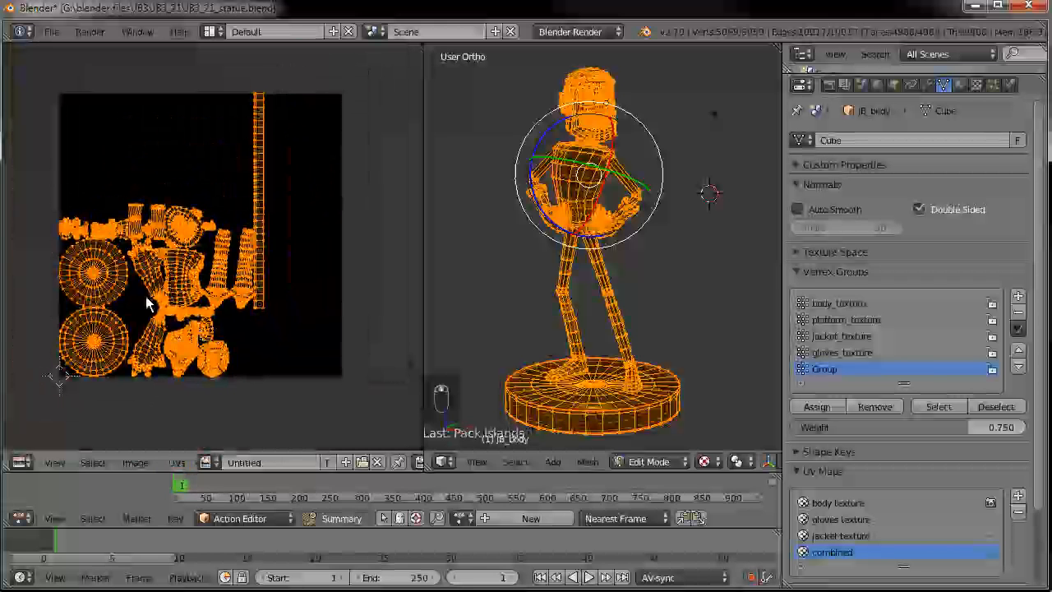
{"action": "scroll", "coordinate": [175, 321], "scroll_direction": "down", "scroll_amount": 2}
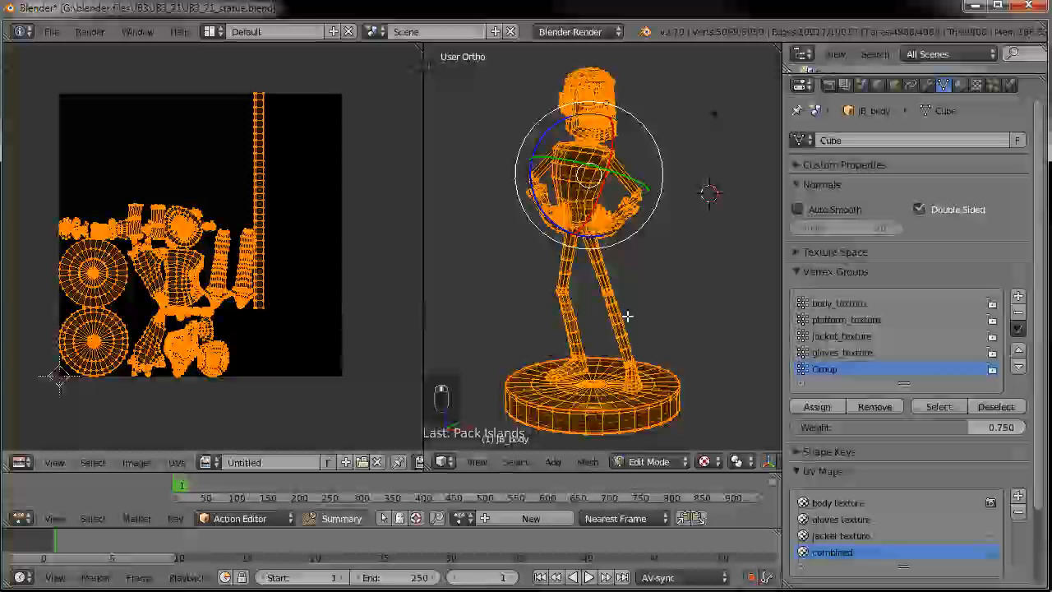
- Return to Object Mode and make the body texture UV map active on the statue mesh
{"action": "key", "text": "Tab"}
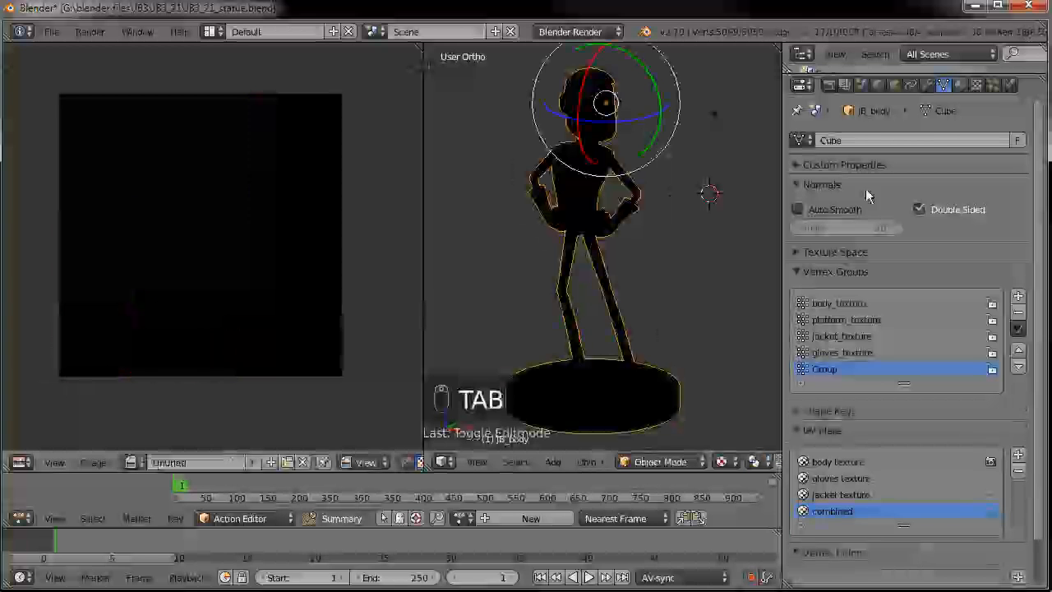
{"action": "left_click", "coordinate": [829, 85]}
{"action": "left_click", "coordinate": [942, 86]}
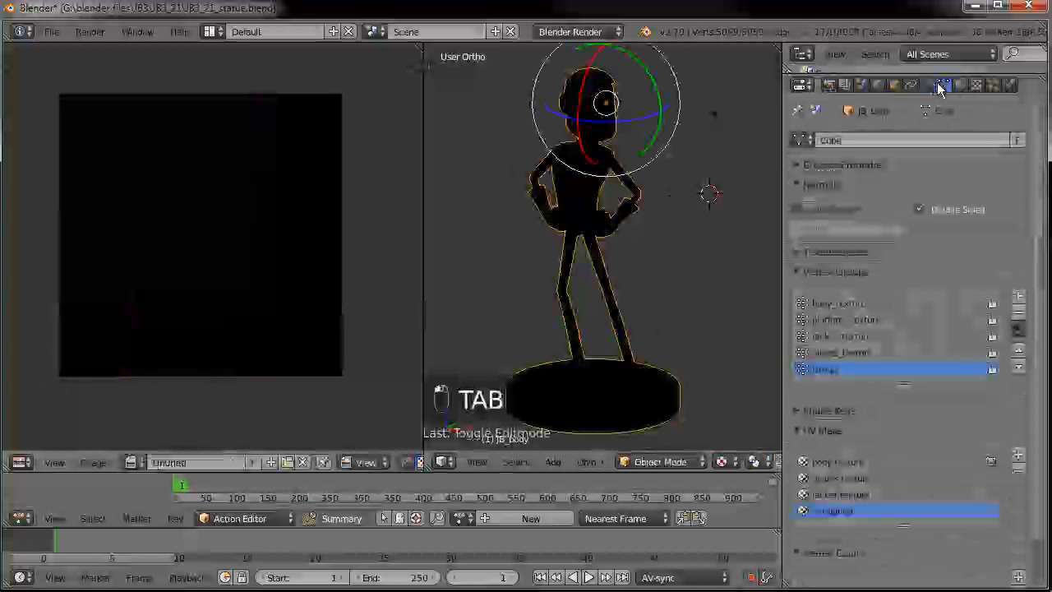
{"action": "left_click", "coordinate": [846, 494]}
{"action": "left_click", "coordinate": [838, 462]}
{"action": "scroll", "coordinate": [863, 510], "scroll_direction": "down", "scroll_amount": 2}
- Set the bake mode to Textures and bake the statue
{"action": "left_click", "coordinate": [829, 85]}
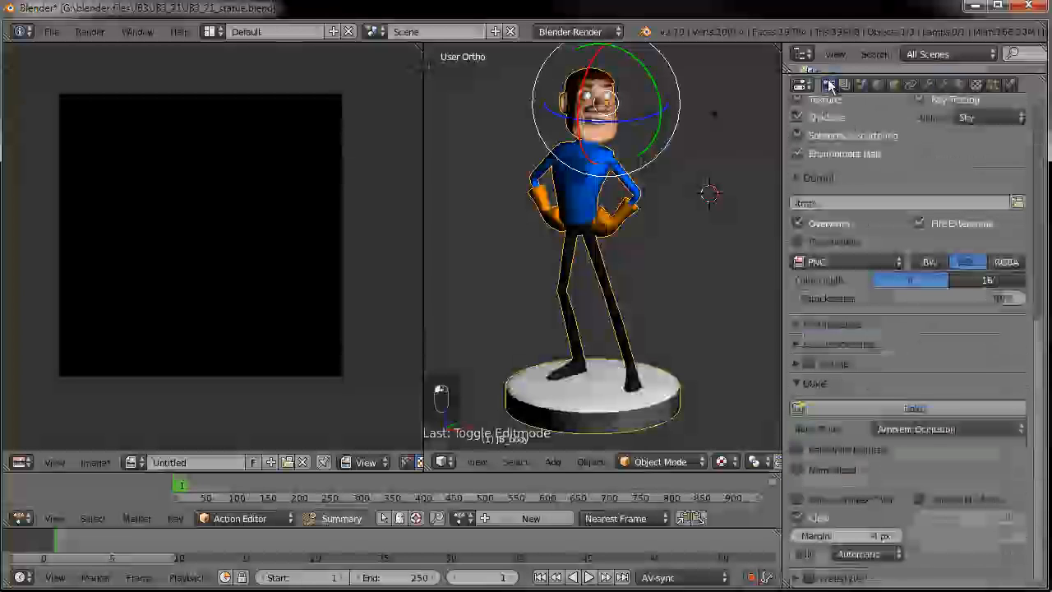
{"action": "left_click", "coordinate": [933, 428]}
{"action": "left_click", "coordinate": [921, 339]}
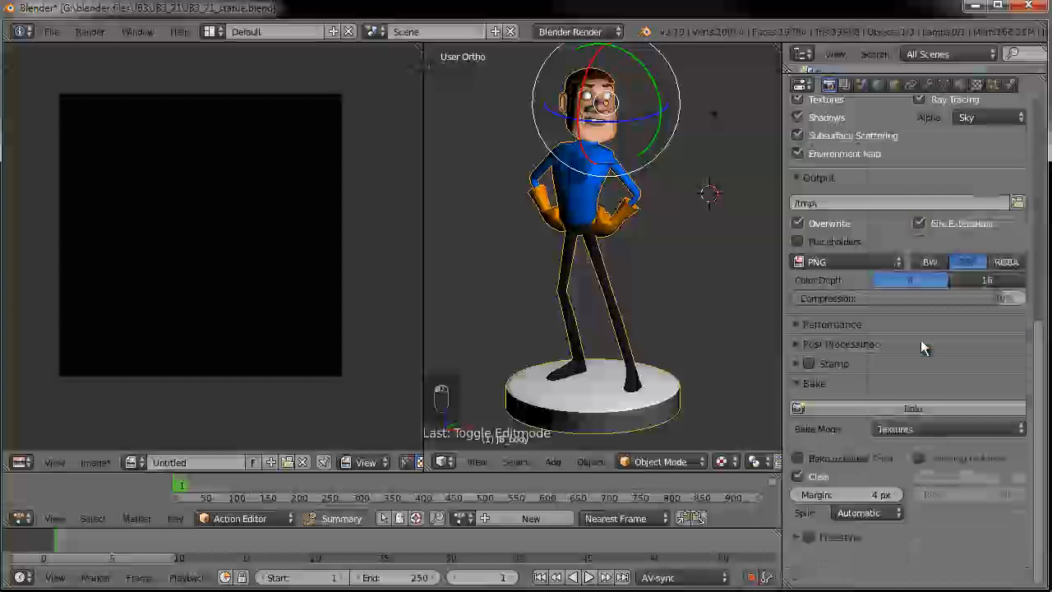
{"action": "left_click", "coordinate": [865, 407]}
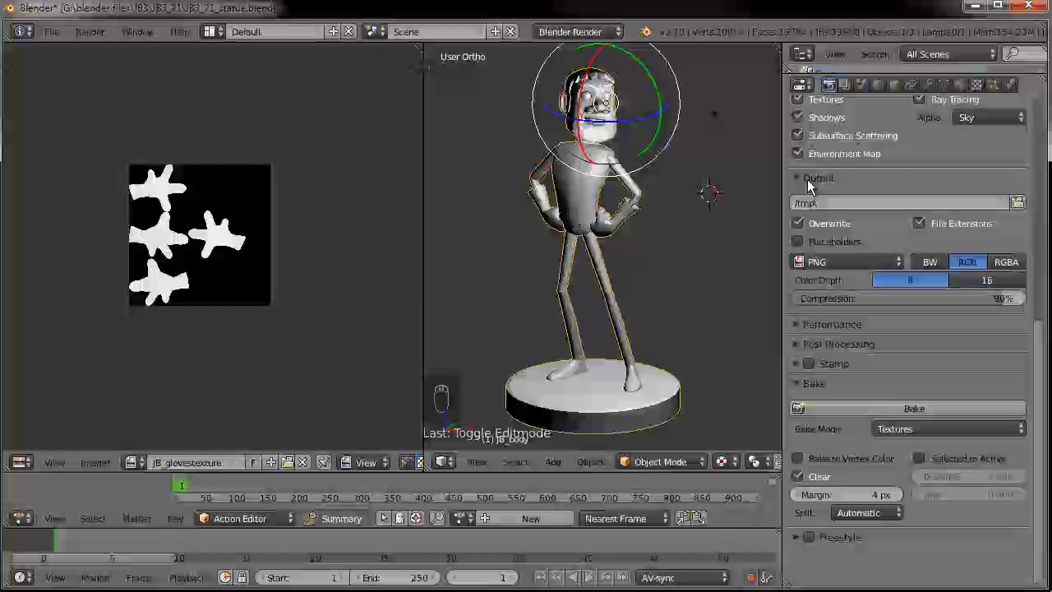
- Enlarge the 3D view and check the statue's Subsurf modifier and its list of UV maps
{"action": "left_click_drag", "start_coordinate": [422, 163], "coordinate": [380, 161]}
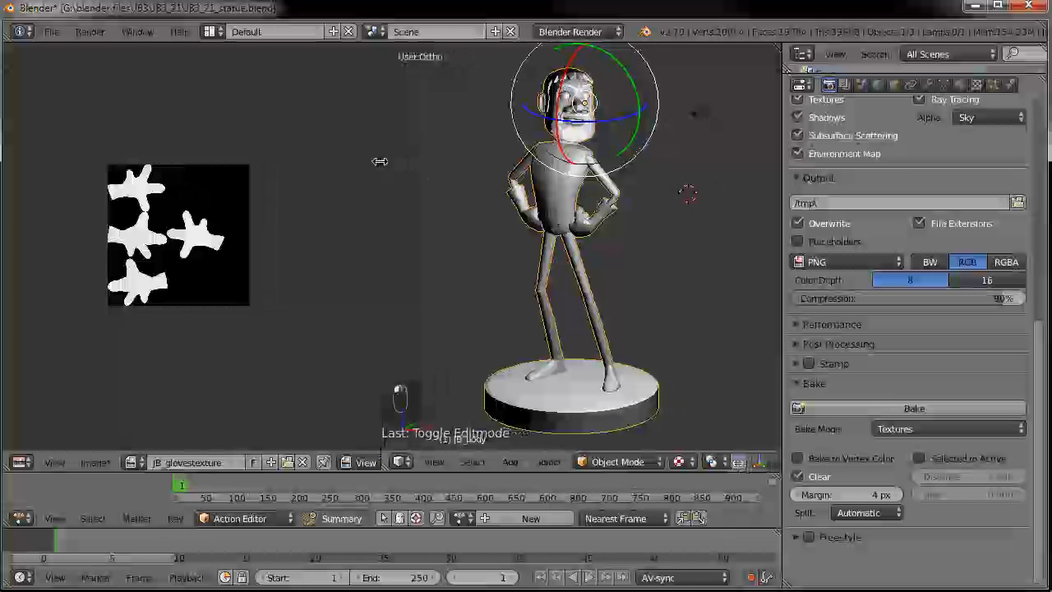
{"action": "left_click", "coordinate": [928, 84]}
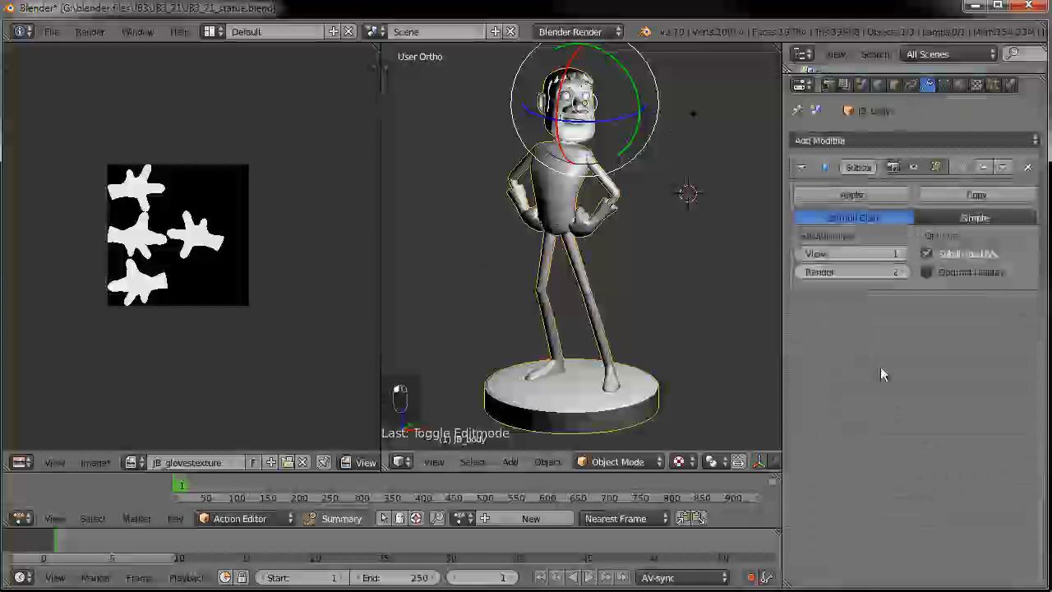
{"action": "left_click", "coordinate": [944, 84]}
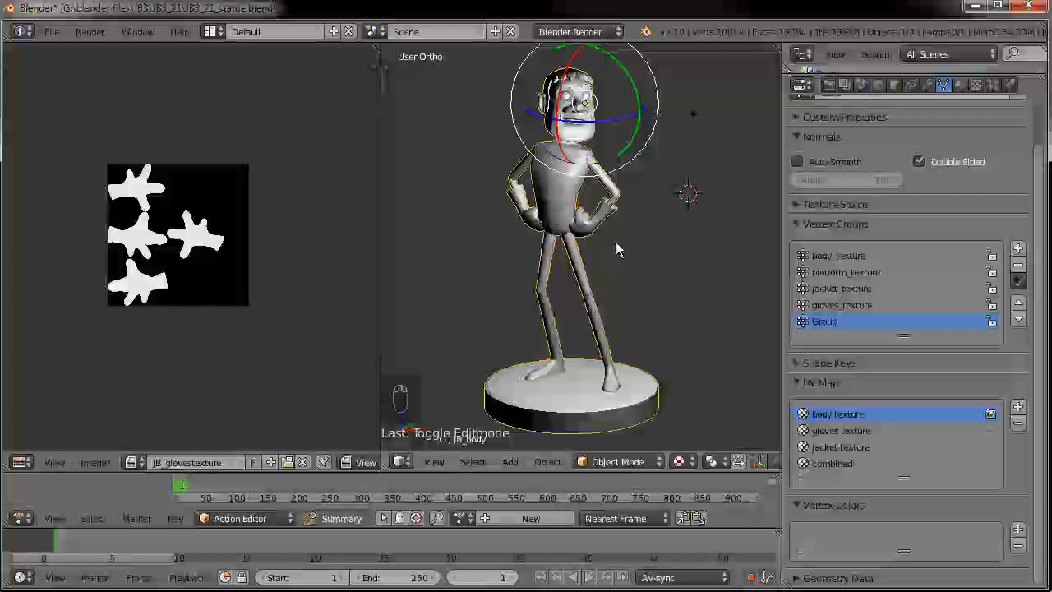
- Assign the JB_texturemap image to the body texture UV map in Edit Mode and reload the image
{"action": "key", "text": "Tab"}
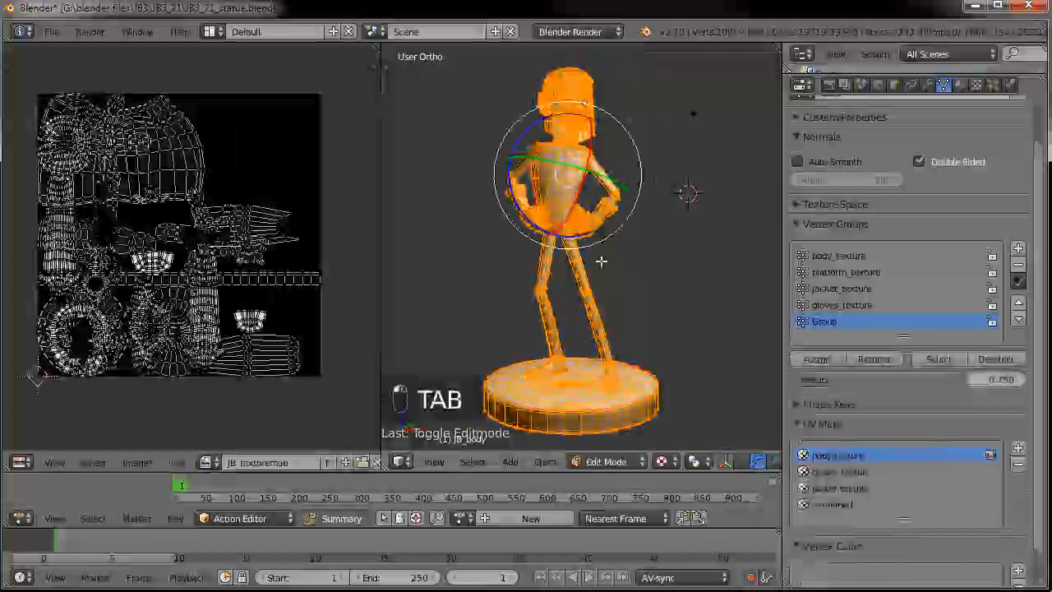
{"action": "left_click", "coordinate": [209, 462]}
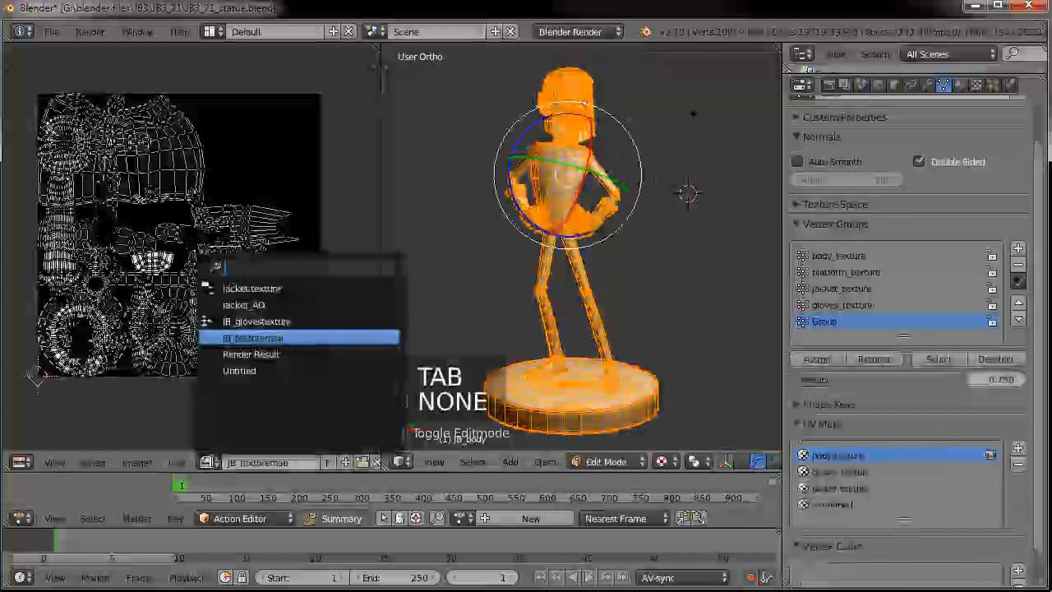
{"action": "left_click", "coordinate": [253, 339]}
{"action": "left_click", "coordinate": [178, 467]}
{"action": "left_click", "coordinate": [142, 467]}
{"action": "left_click", "coordinate": [142, 467]}
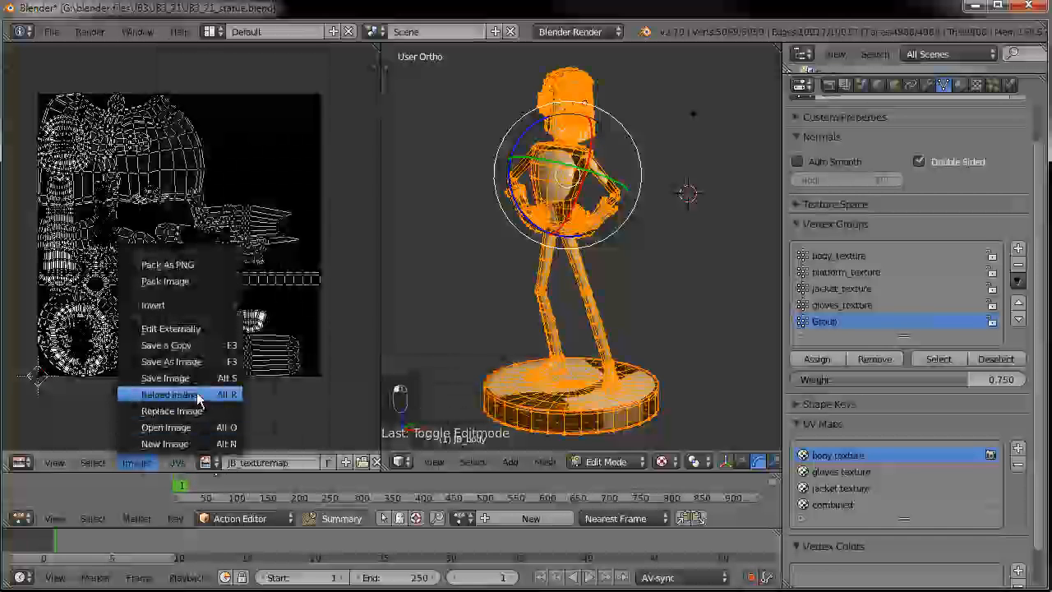
{"action": "left_click", "coordinate": [199, 394]}
{"action": "key", "text": "Tab"}
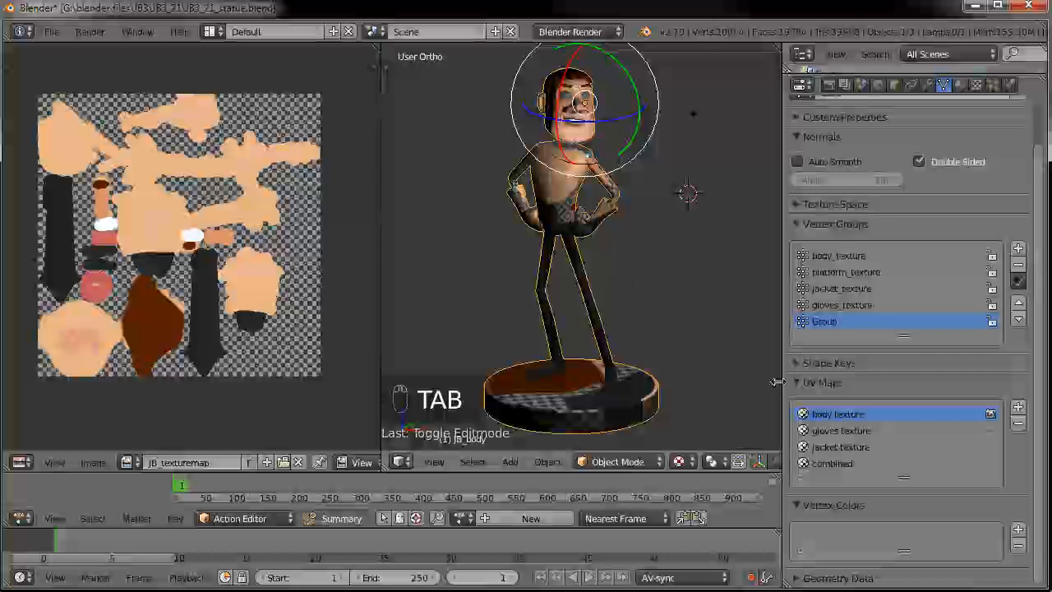
- Assign the JB_glovestexture image to all faces in the gloves texture UV map and reload the image
{"action": "left_click", "coordinate": [844, 433]}
{"action": "key", "text": "Tab"}
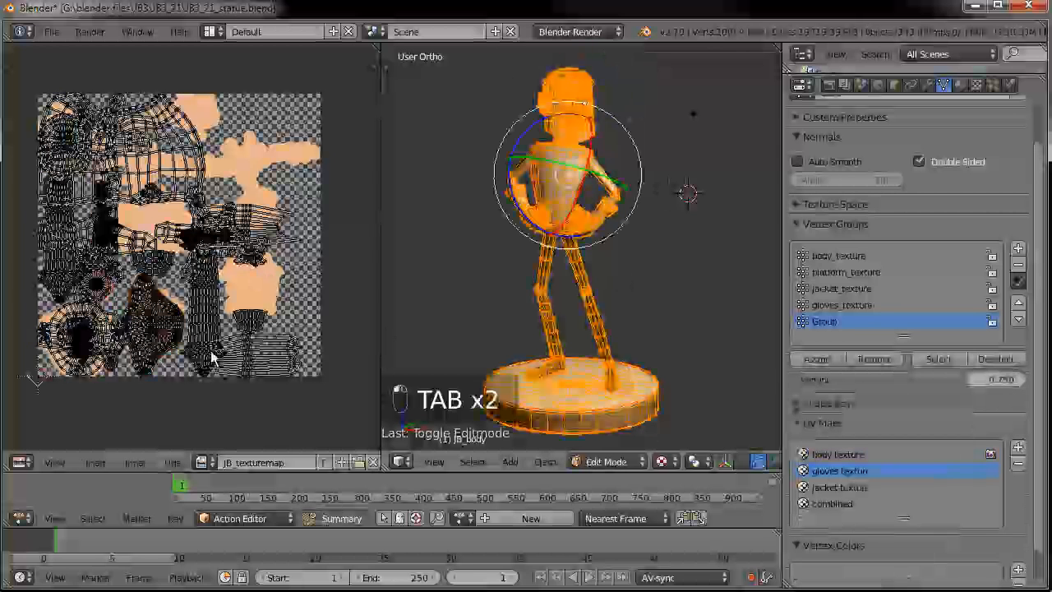
{"action": "key", "text": "a"}
{"action": "key", "text": "a"}
{"action": "key", "text": "a"}
{"action": "left_click", "coordinate": [171, 462]}
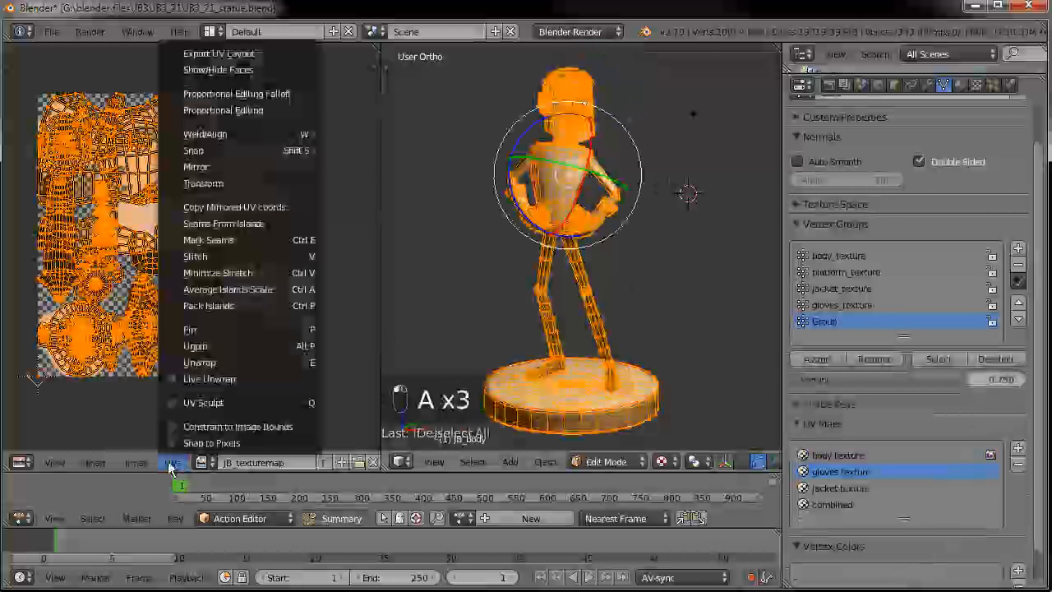
{"action": "left_click", "coordinate": [201, 463]}
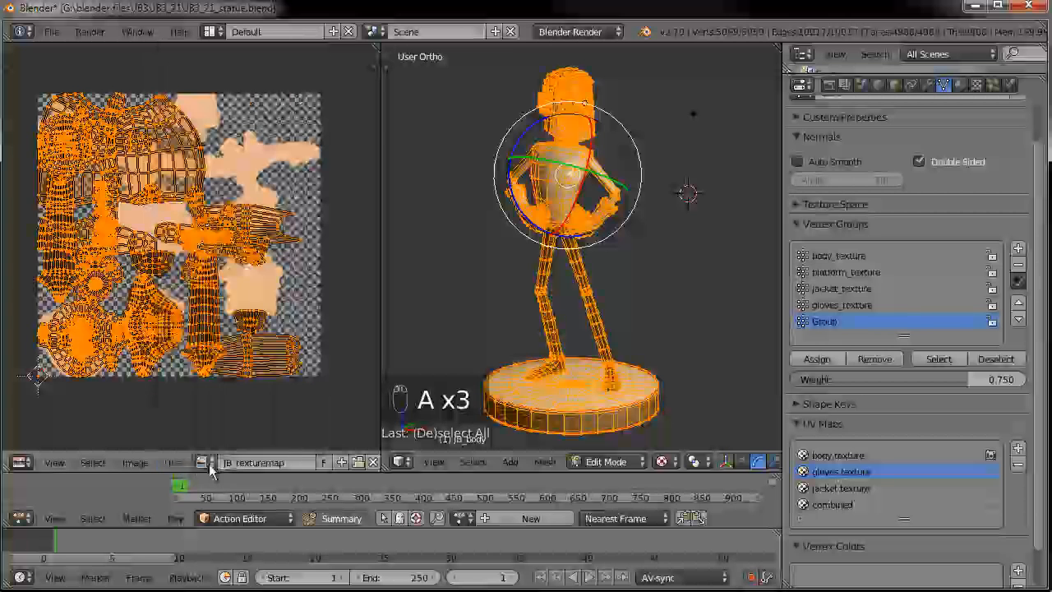
{"action": "left_click", "coordinate": [201, 462]}
{"action": "left_click", "coordinate": [205, 322]}
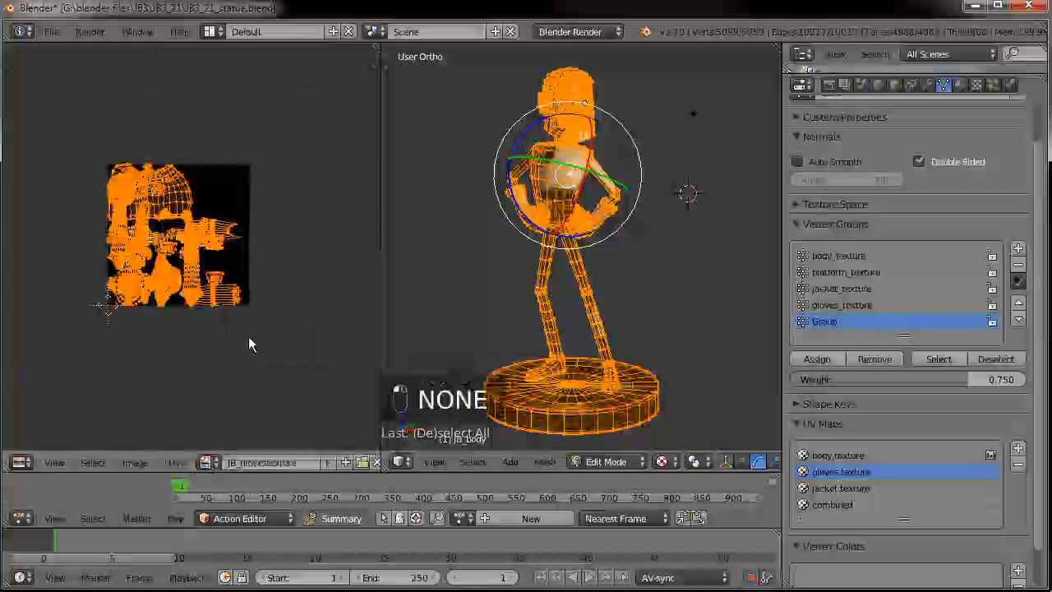
{"action": "left_click", "coordinate": [136, 463]}
{"action": "left_click", "coordinate": [169, 395]}
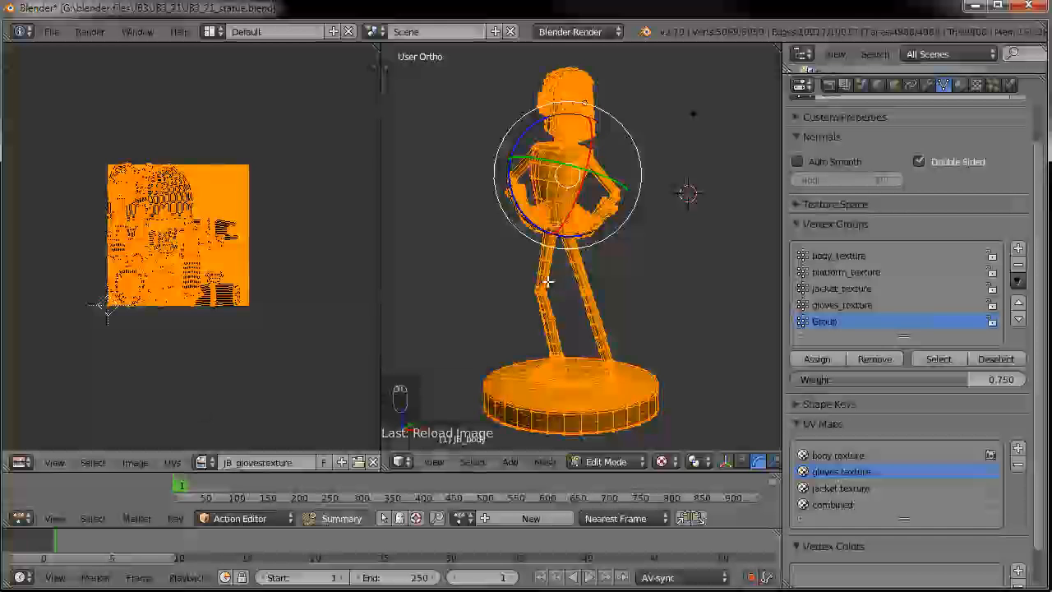
{"action": "key", "text": "Tab"}
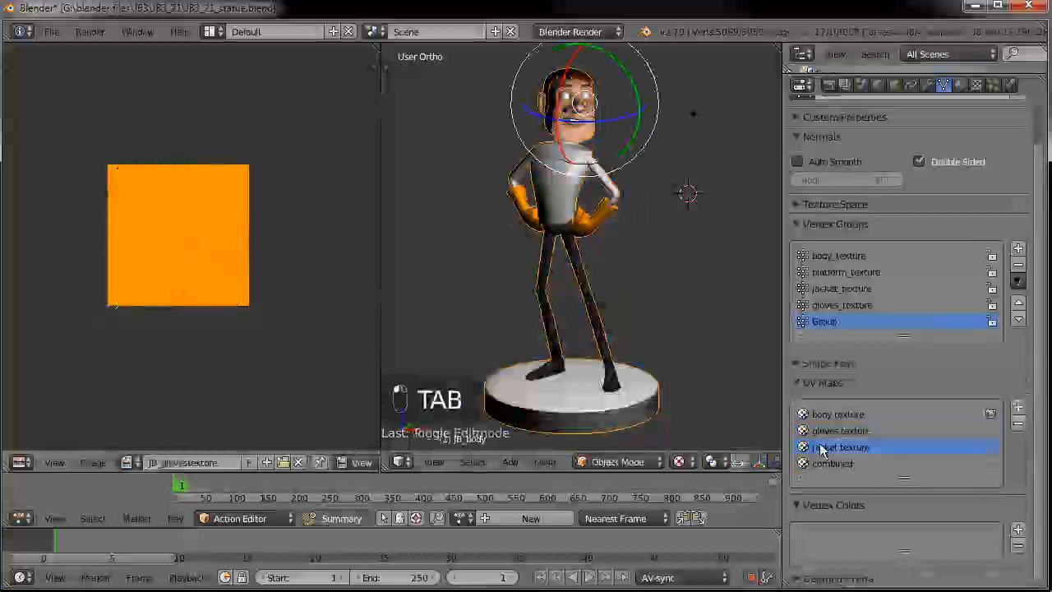
- Assign the jacket texture image to the jacket texture UV map in Edit Mode and reload the image
{"action": "key", "text": "Tab"}
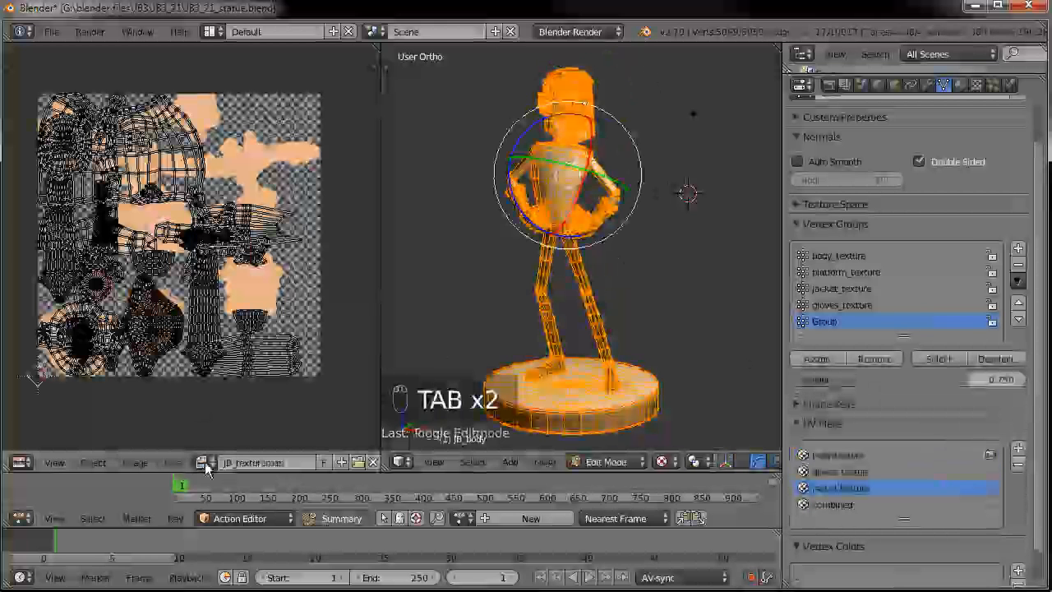
{"action": "left_click", "coordinate": [202, 463]}
{"action": "left_click", "coordinate": [216, 287]}
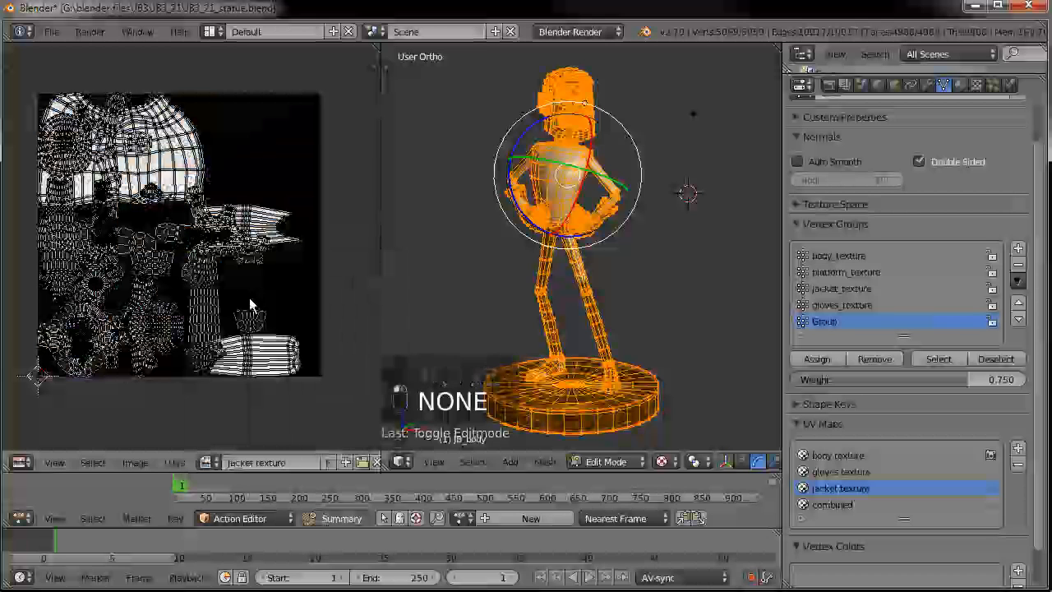
{"action": "left_click", "coordinate": [136, 463]}
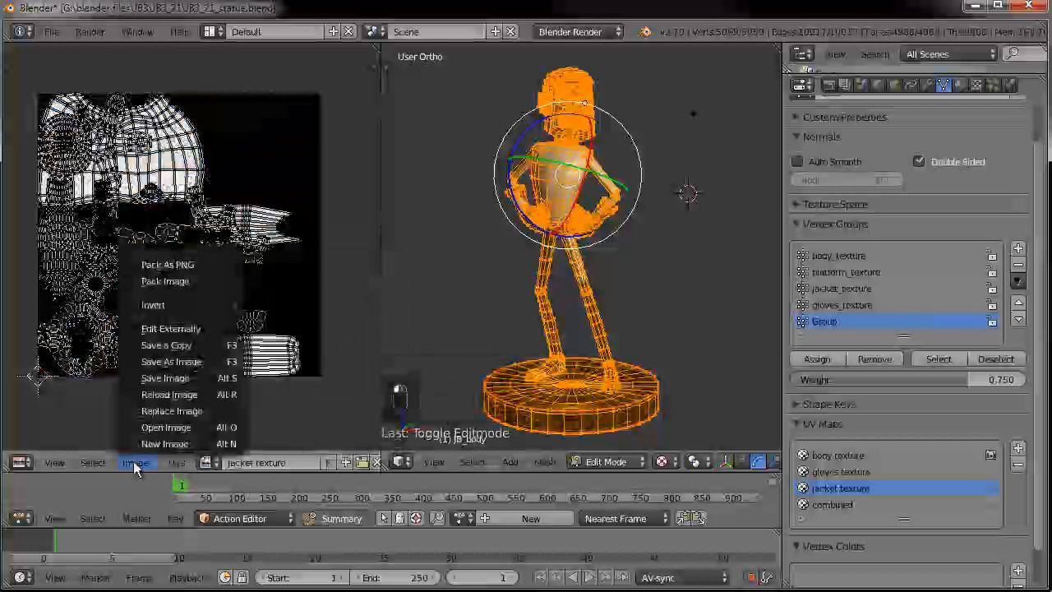
{"action": "left_click", "coordinate": [173, 394]}
{"action": "key", "text": "Tab"}
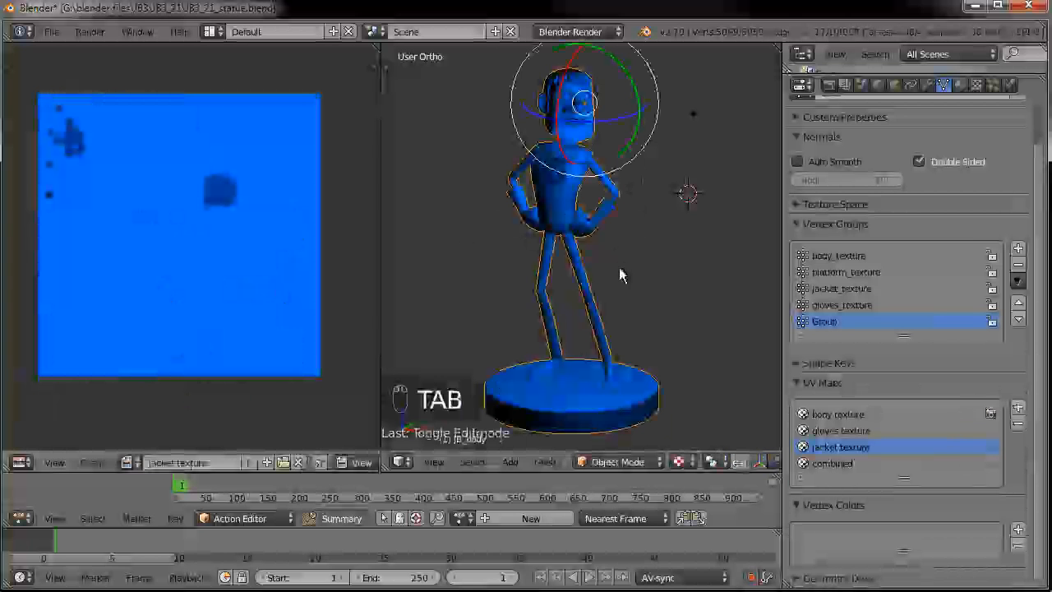
- Switch between the combined, body, gloves and jacket UV maps to compare how each texture covers the statue
{"action": "left_click", "coordinate": [833, 463]}
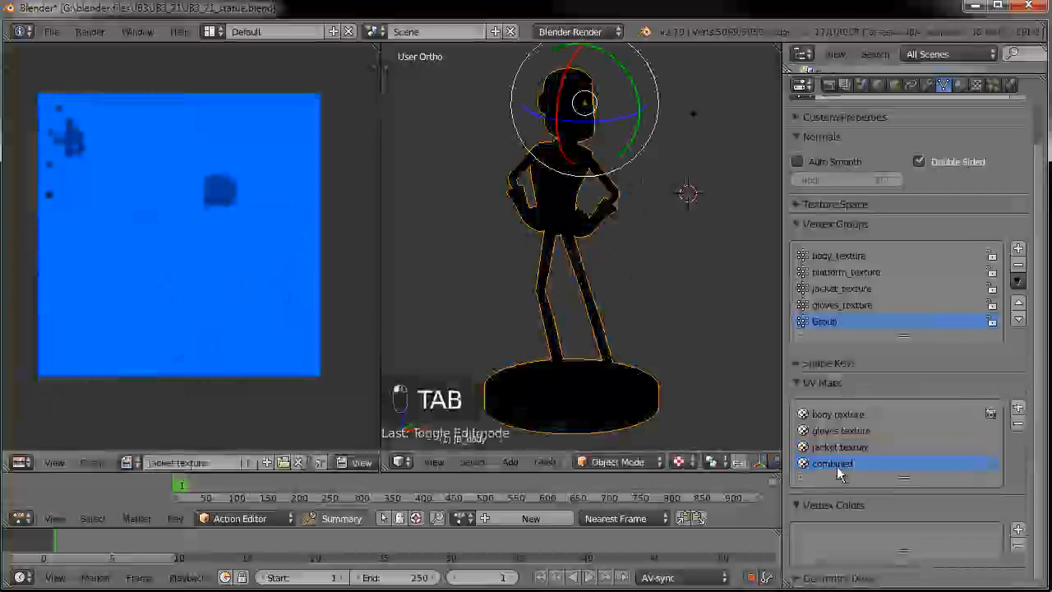
{"action": "left_click", "coordinate": [842, 415]}
{"action": "middle_click_drag", "start_coordinate": [609, 202], "coordinate": [608, 224], "text": "shift"}
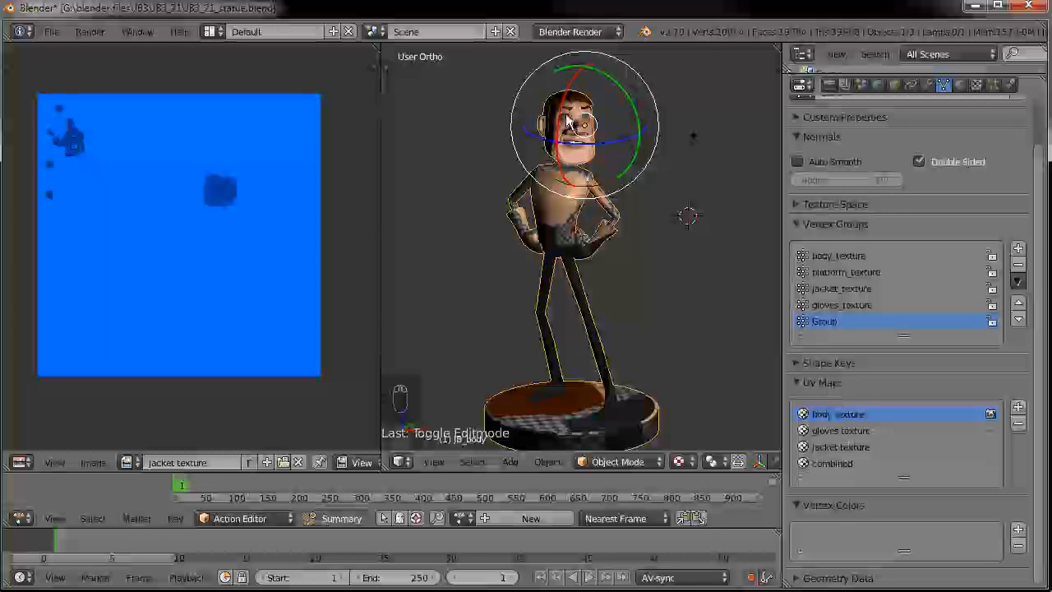
{"action": "left_click", "coordinate": [832, 431]}
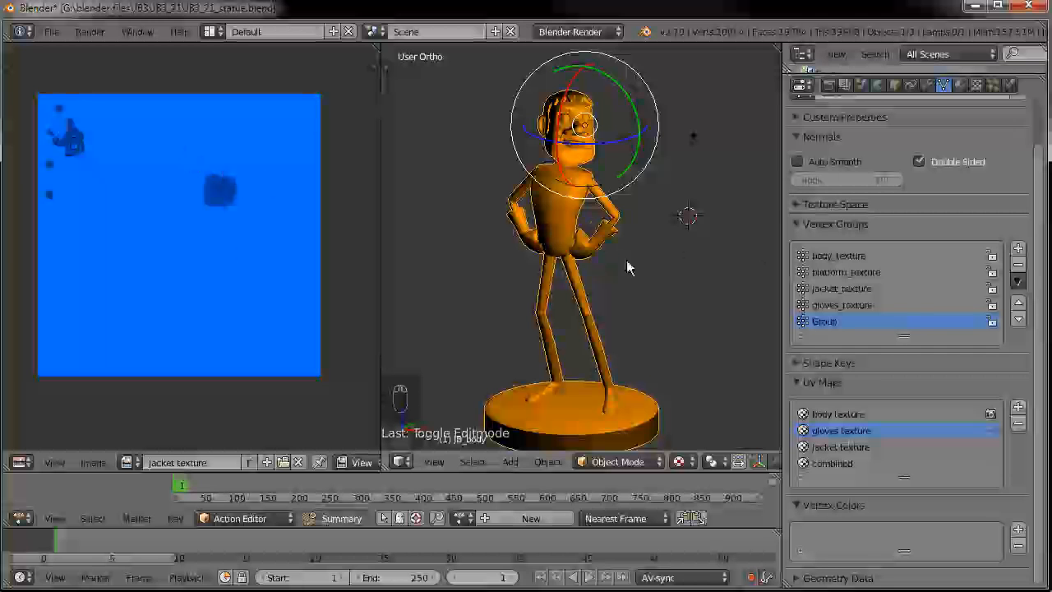
{"action": "left_click", "coordinate": [838, 447]}
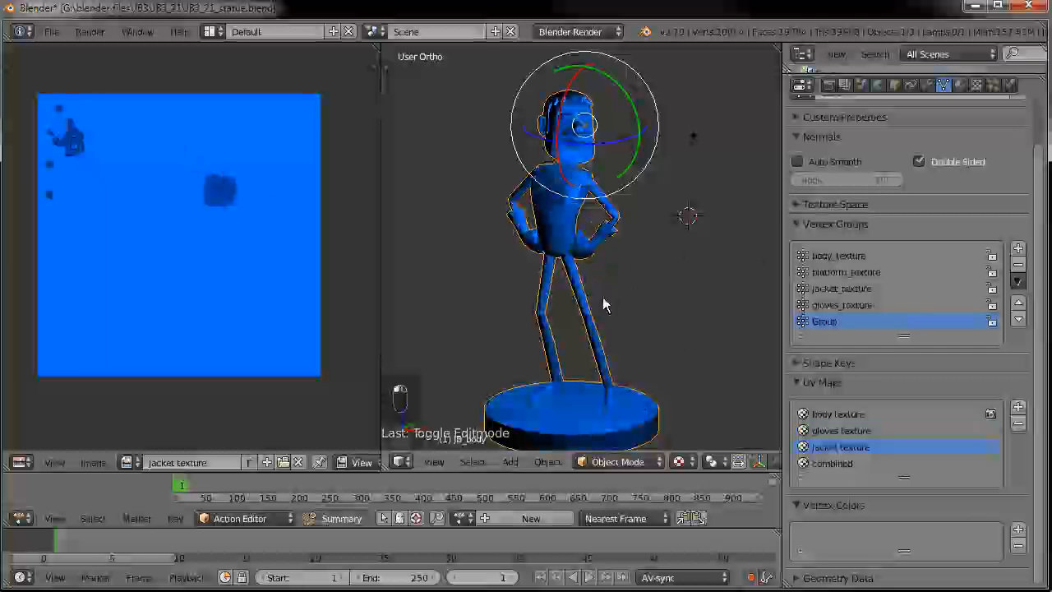
{"action": "left_click", "coordinate": [816, 431]}
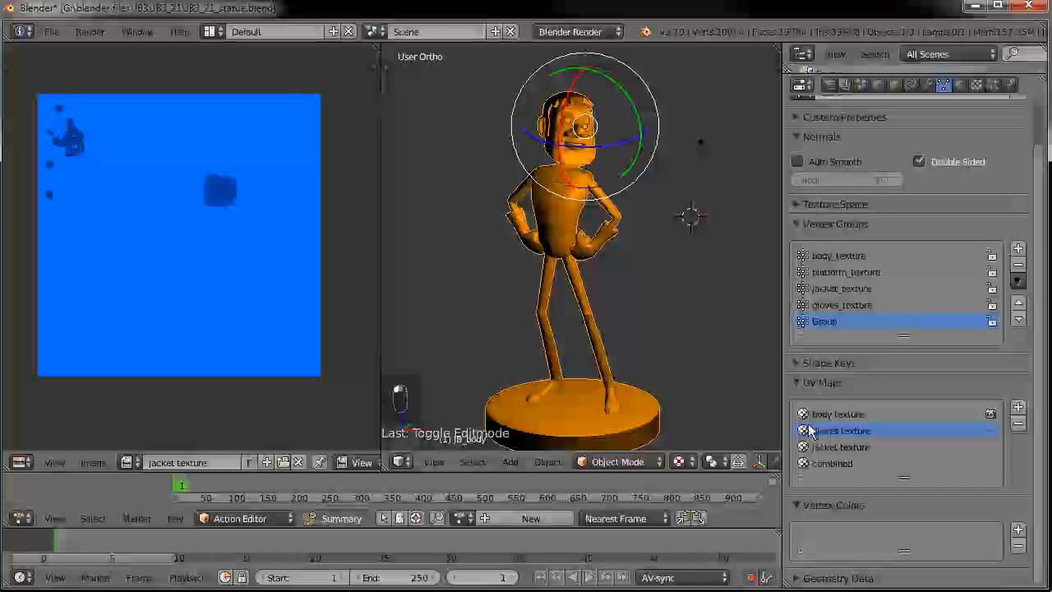
{"action": "left_click", "coordinate": [815, 416]}
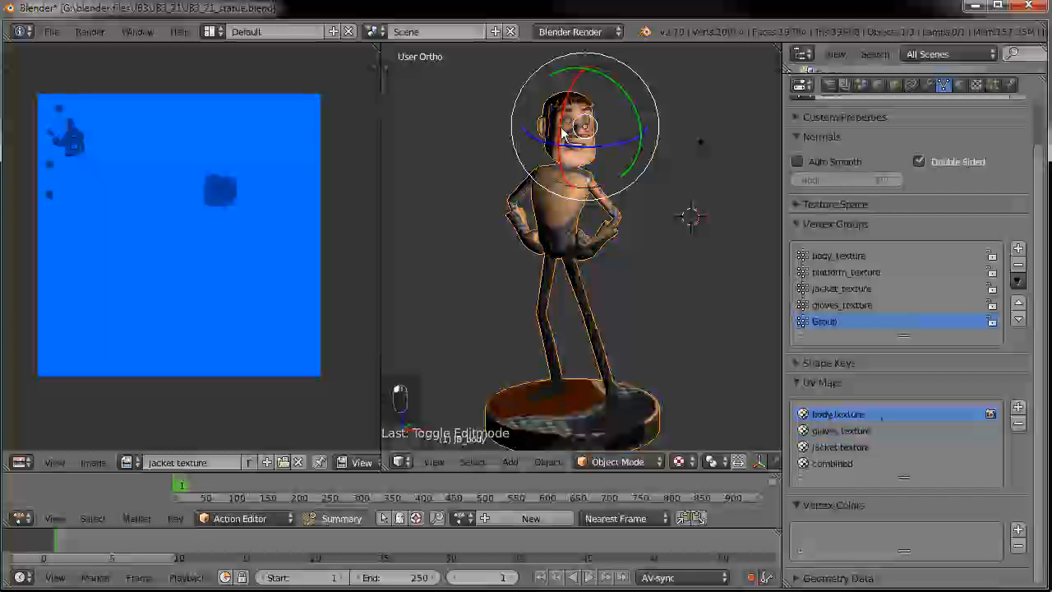
{"action": "left_click", "coordinate": [832, 434]}
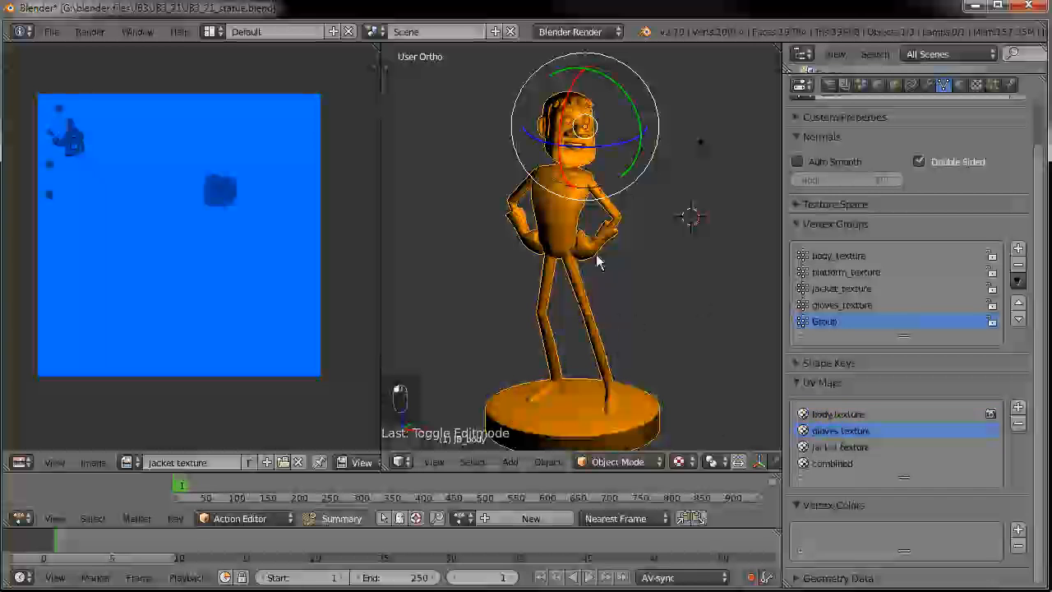
{"action": "left_click", "coordinate": [837, 448]}
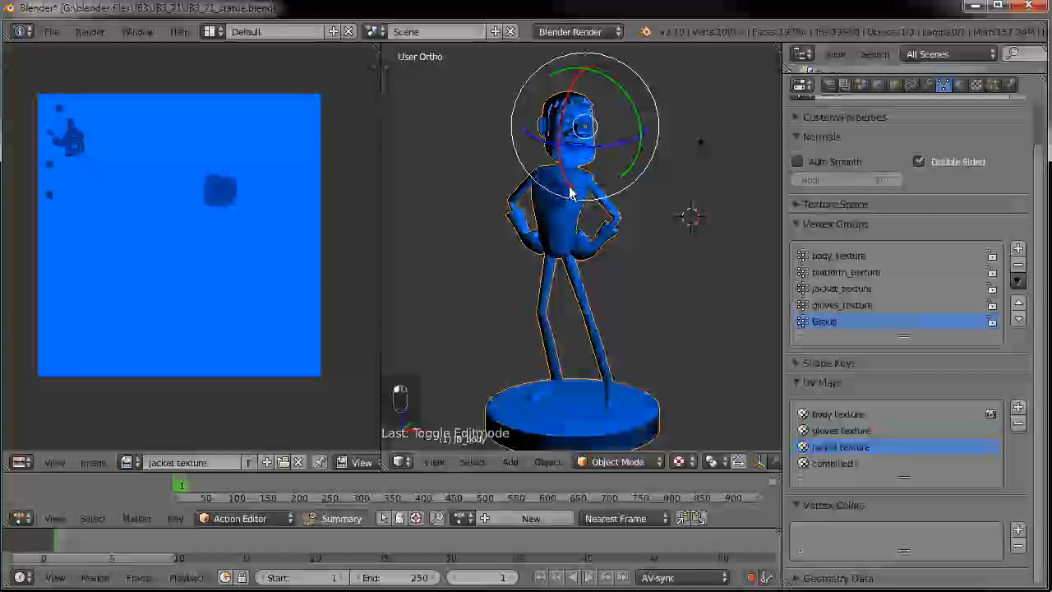
- Make the combined UV map active, select all faces in Edit Mode to check its layout, and return to Object Mode
{"action": "left_click", "coordinate": [832, 464]}
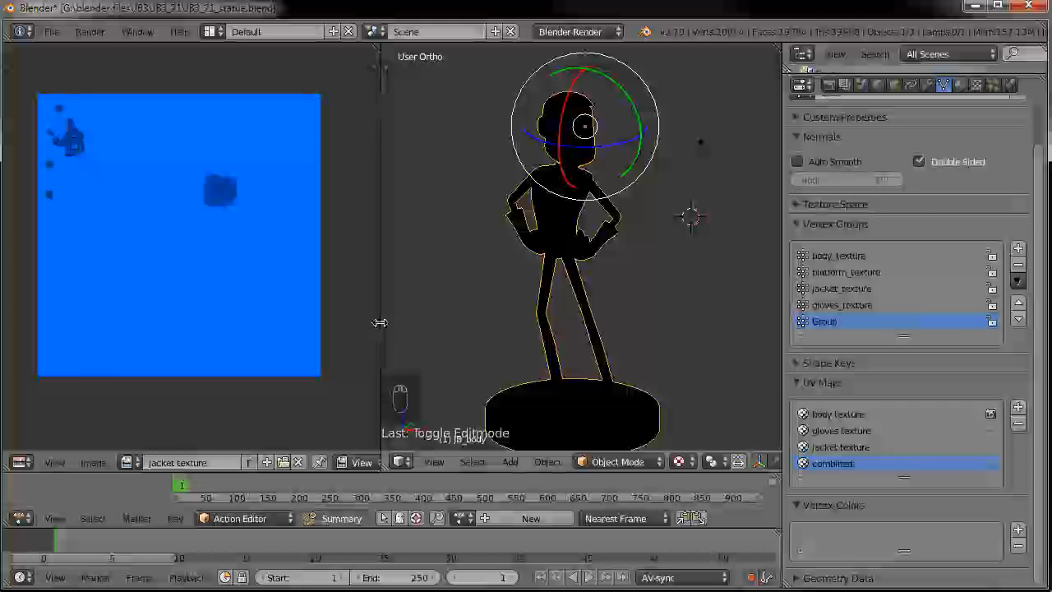
{"action": "key", "text": "Tab"}
{"action": "key", "text": "a"}
{"action": "key", "text": "a"}
{"action": "key", "text": "a"}
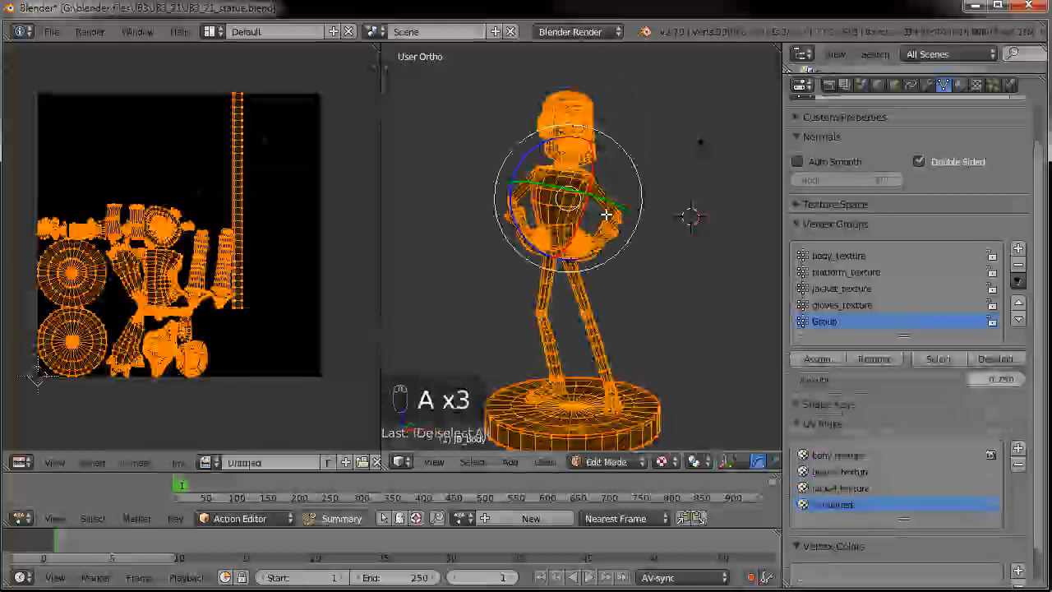
{"action": "key", "text": "Tab"}
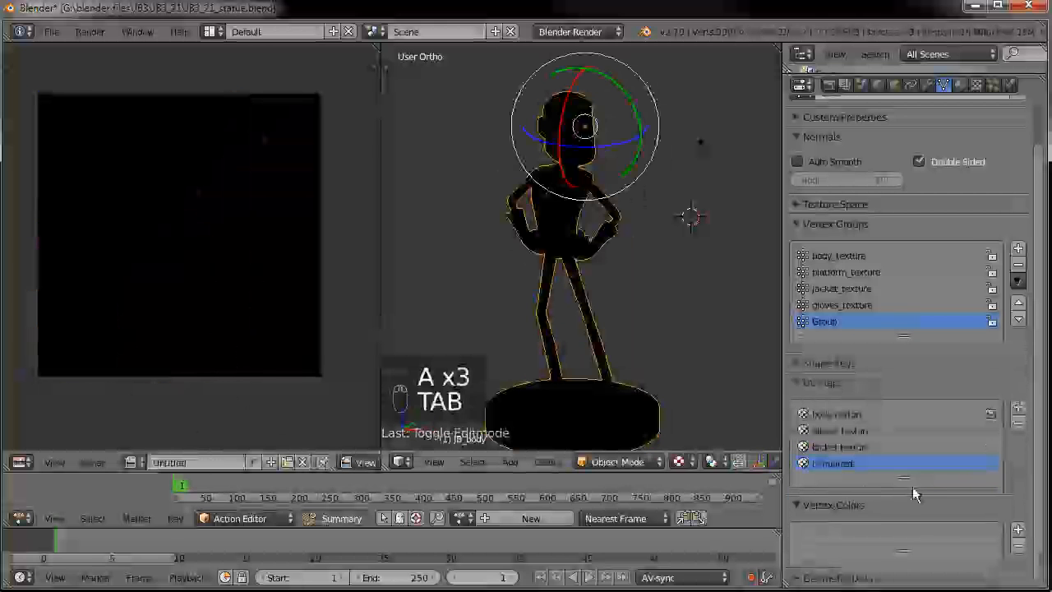
{"action": "key", "text": "Tab"}
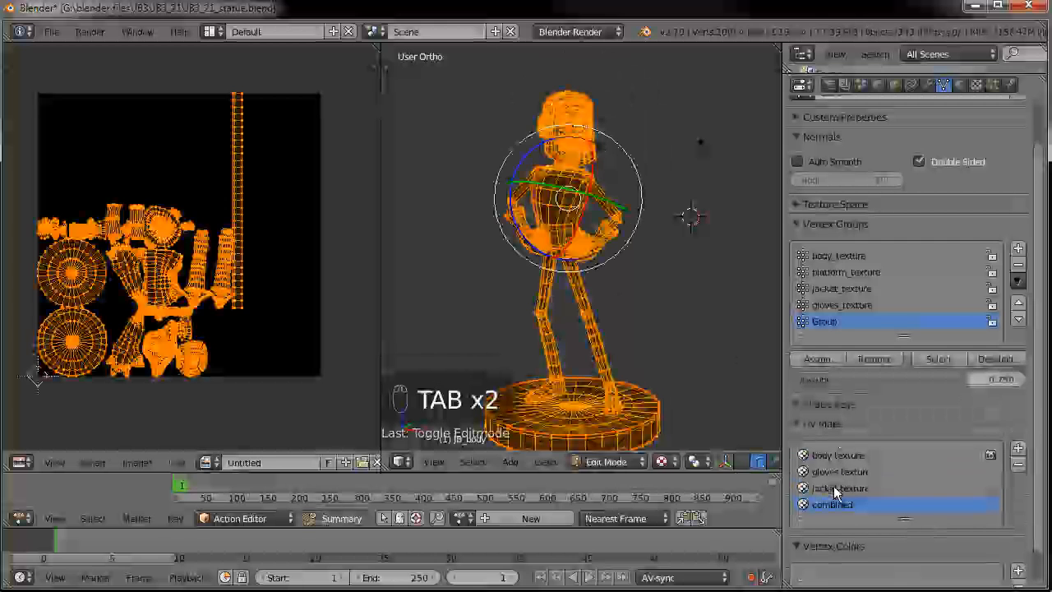
{"action": "key", "text": "Tab"}
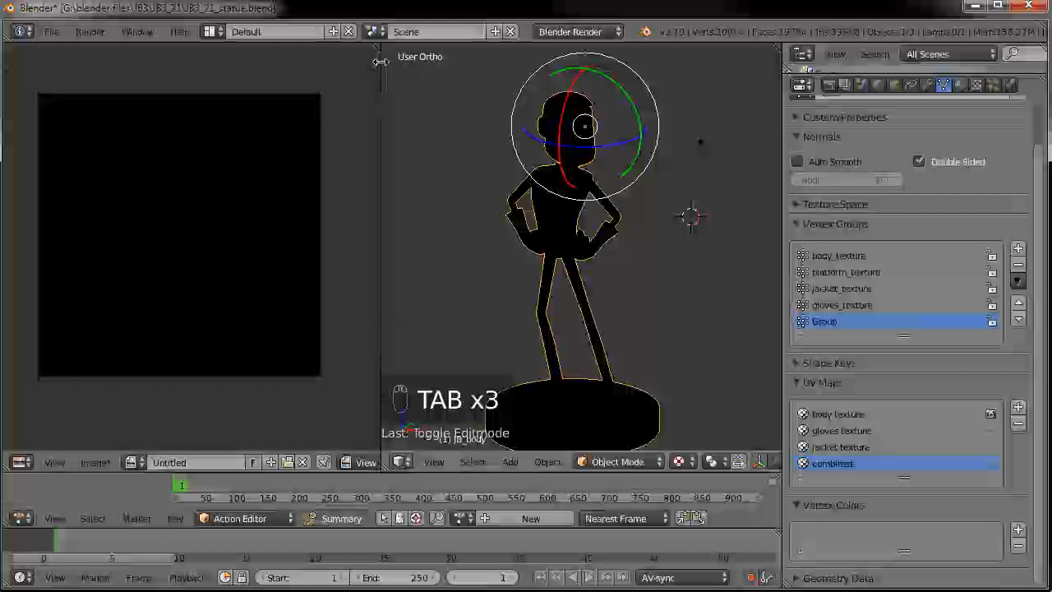
- Enlarge the 3D view with its tools shown, switch the statue to Texture Paint mode and choose the Clone brush
{"action": "key", "text": "t"}
{"action": "left_click_drag", "start_coordinate": [381, 86], "coordinate": [261, 86]}
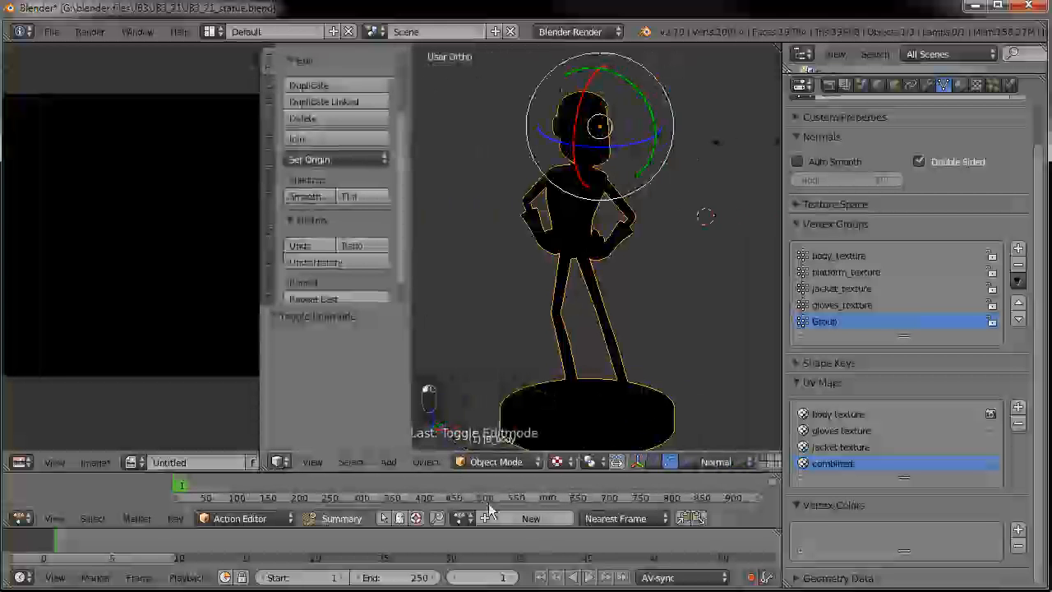
{"action": "left_click", "coordinate": [498, 462]}
{"action": "left_click", "coordinate": [503, 351]}
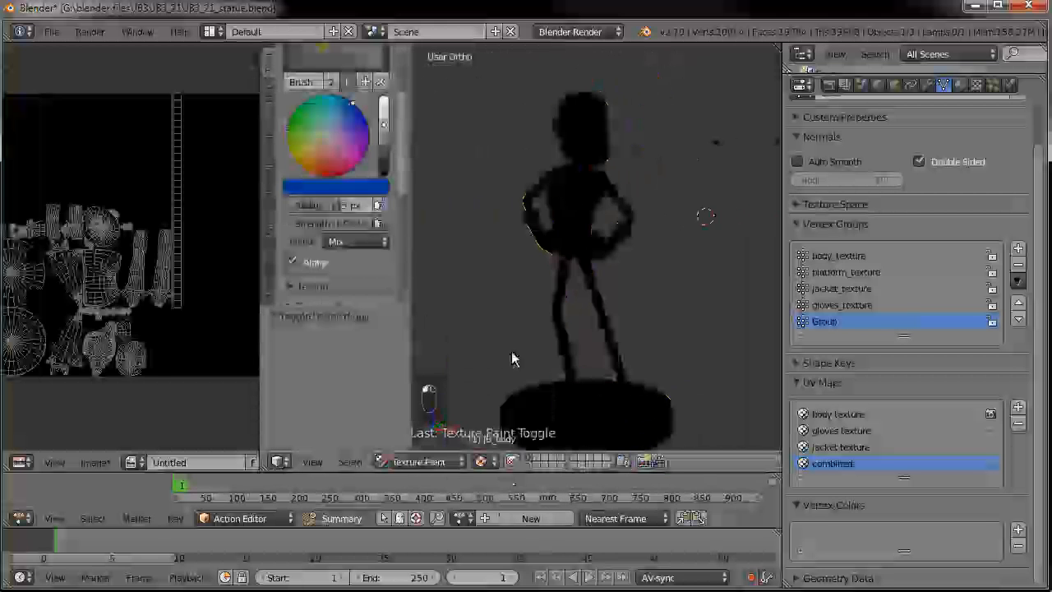
{"action": "scroll", "coordinate": [403, 141], "scroll_direction": "up", "scroll_amount": 3}
{"action": "left_click", "coordinate": [366, 160]}
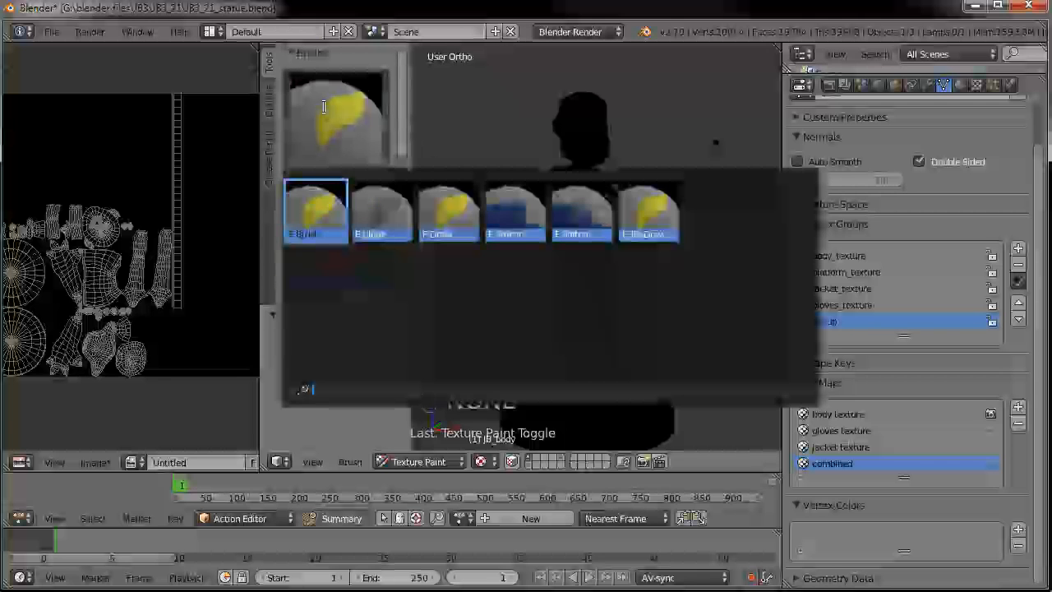
{"action": "left_click", "coordinate": [372, 195]}
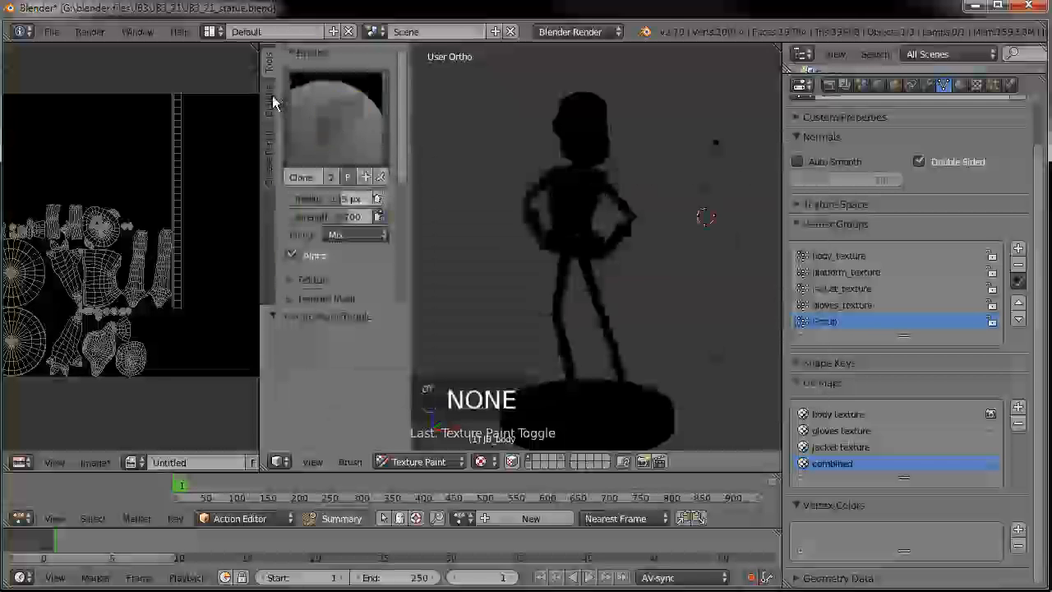
- Turn off Occlude, Cull and Normal in the Project Paint options
{"action": "scroll", "coordinate": [272, 97], "scroll_direction": "down", "scroll_amount": 4}
{"action": "scroll", "coordinate": [288, 164], "scroll_direction": "down", "scroll_amount": 4}
{"action": "left_click", "coordinate": [296, 205]}
{"action": "left_click", "coordinate": [291, 223]}
{"action": "left_click", "coordinate": [290, 242]}
{"action": "scroll", "coordinate": [406, 191], "scroll_direction": "down", "scroll_amount": 5}
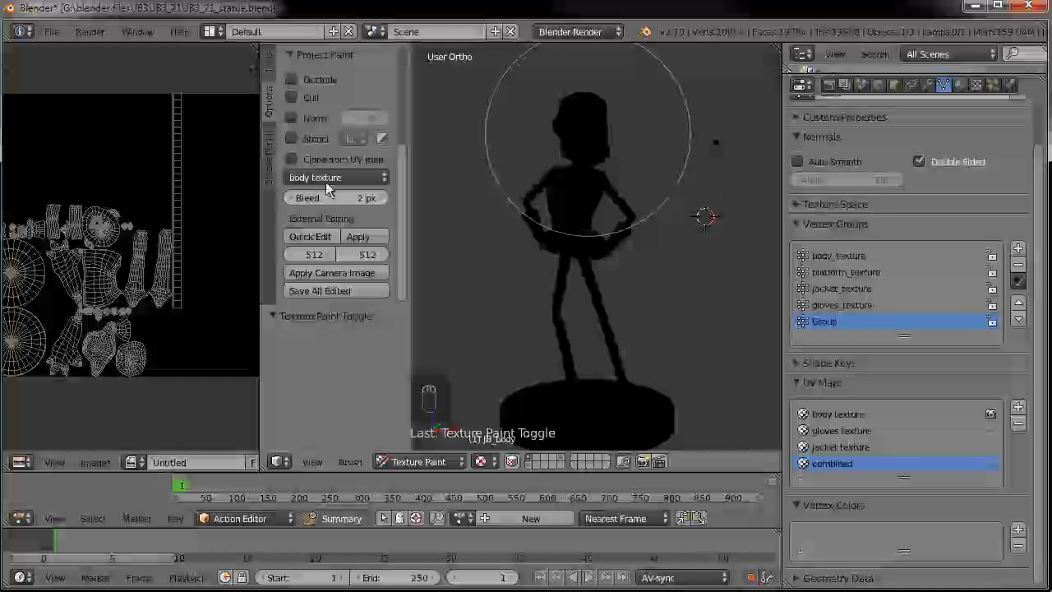
- Set the Clone brush strength to 1.000 and check its falloff curve
{"action": "left_click", "coordinate": [267, 69]}
{"action": "scroll", "coordinate": [339, 133], "scroll_direction": "down", "scroll_amount": 3}
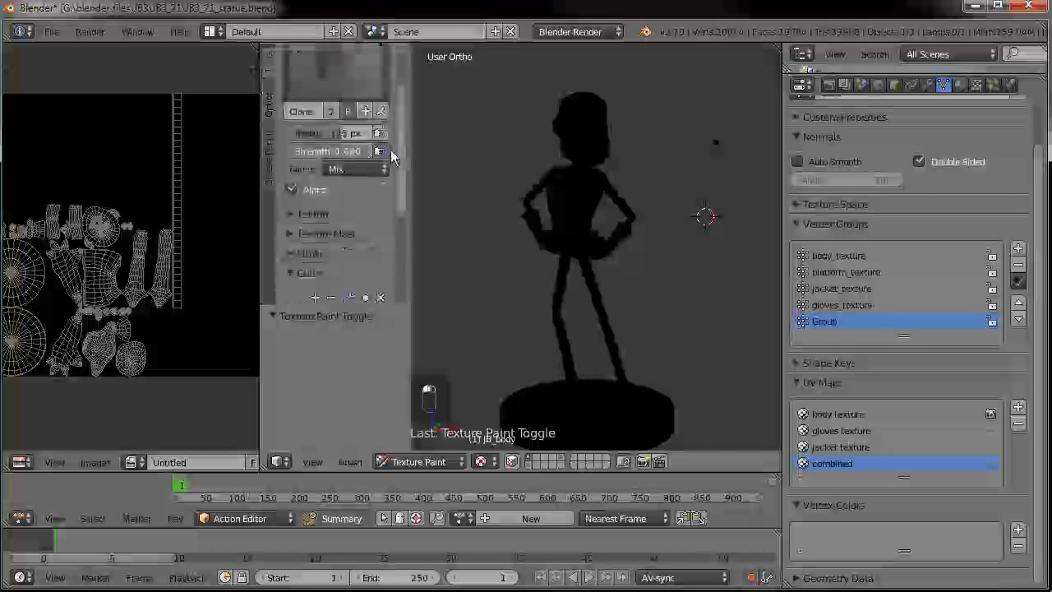
{"action": "scroll", "coordinate": [353, 195], "scroll_direction": "down", "scroll_amount": 3}
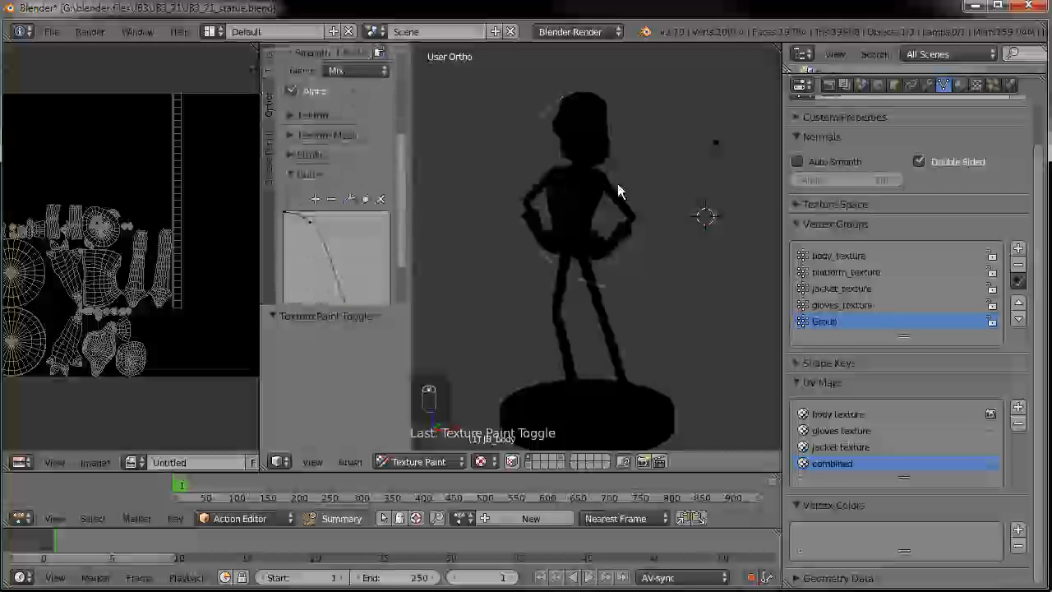
- Switch the 3D view's shading material mode to GLSL
{"action": "key", "text": "n"}
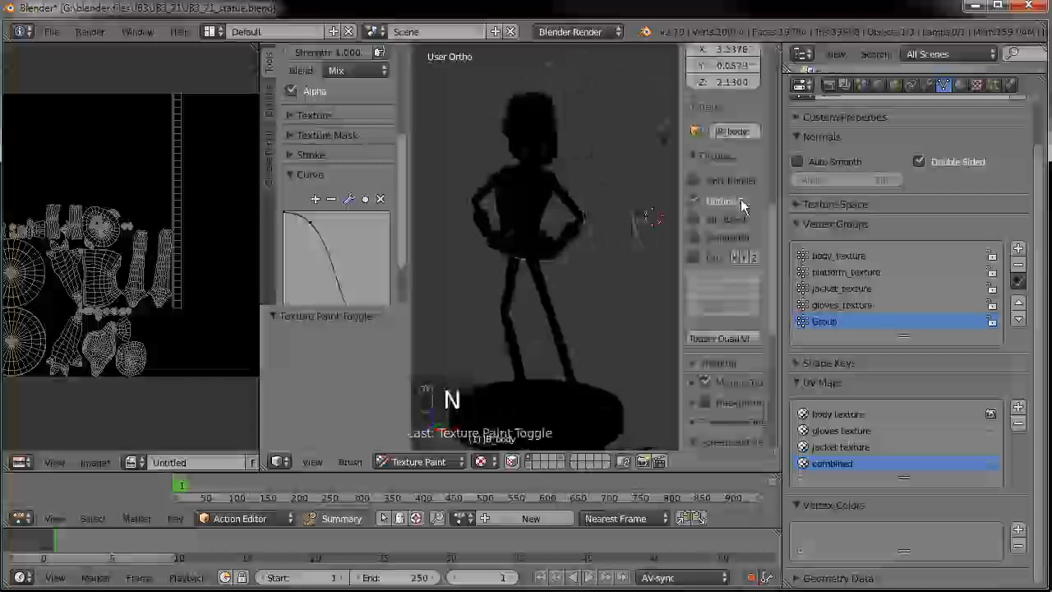
{"action": "left_click", "coordinate": [695, 370]}
{"action": "scroll", "coordinate": [695, 370], "scroll_direction": "down", "scroll_amount": 4}
{"action": "left_click", "coordinate": [712, 258]}
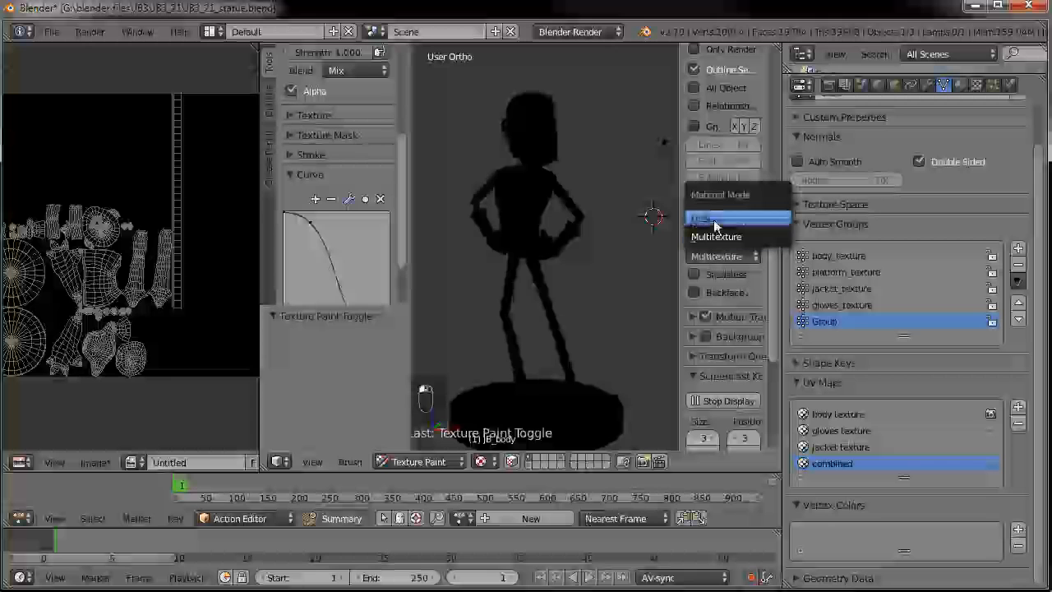
{"action": "left_click", "coordinate": [715, 220]}
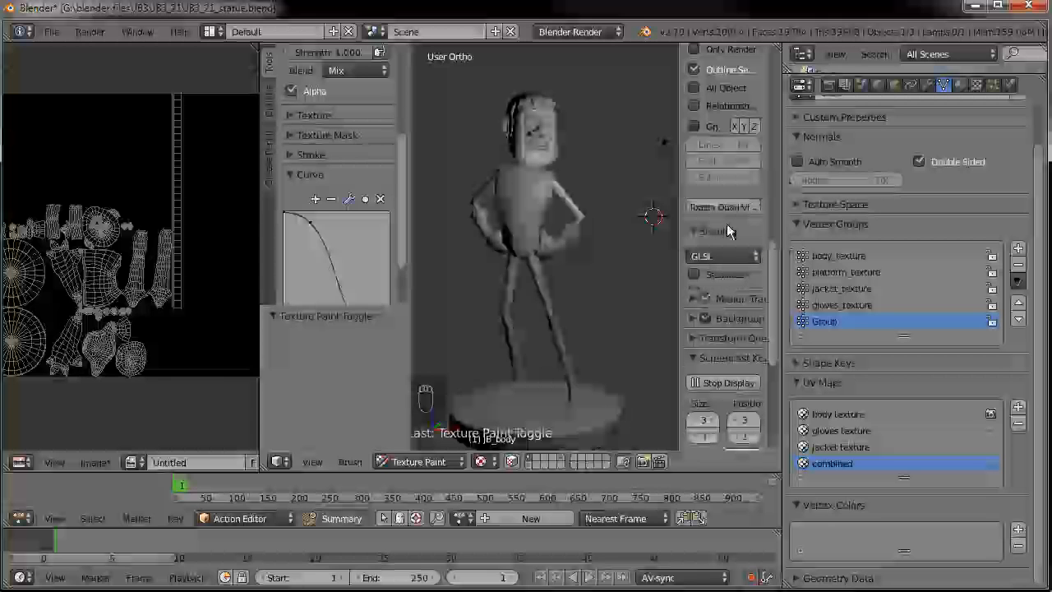
- Enable Clone from UV map with body texture as the source and paint it onto the statue's head and chest
{"action": "mouse_move", "coordinate": [679, 278]}
{"action": "left_mouse_down"}
{"action": "mouse_move", "coordinate": [634, 280]}
{"action": "mouse_move", "coordinate": [680, 281]}
{"action": "left_mouse_up"}
{"action": "left_click_drag", "start_coordinate": [780, 241], "coordinate": [836, 238]}
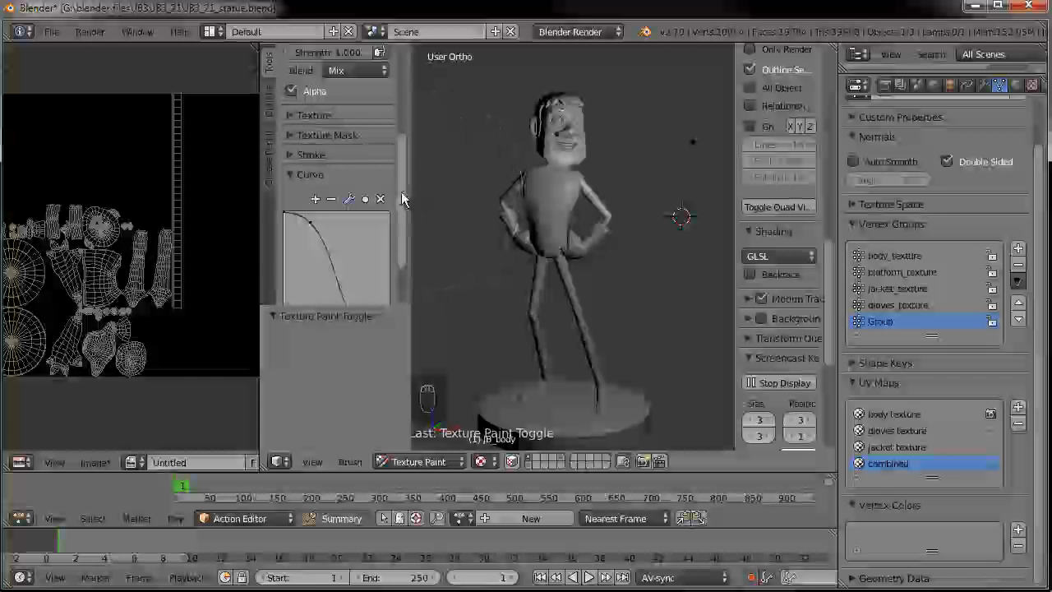
{"action": "left_click_drag", "start_coordinate": [401, 191], "coordinate": [405, 82]}
{"action": "left_click", "coordinate": [270, 101]}
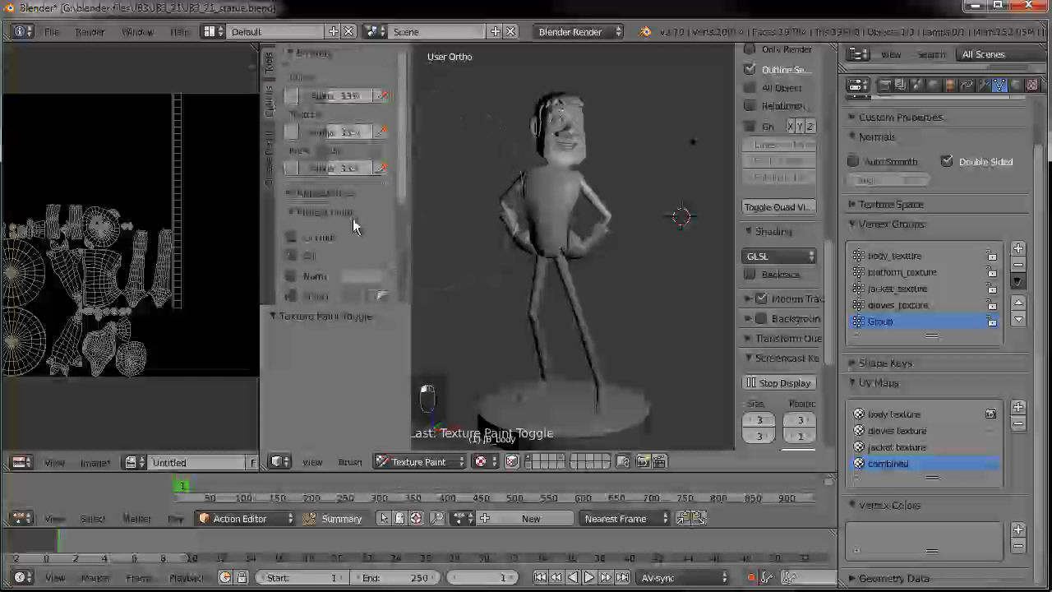
{"action": "left_click", "coordinate": [300, 53]}
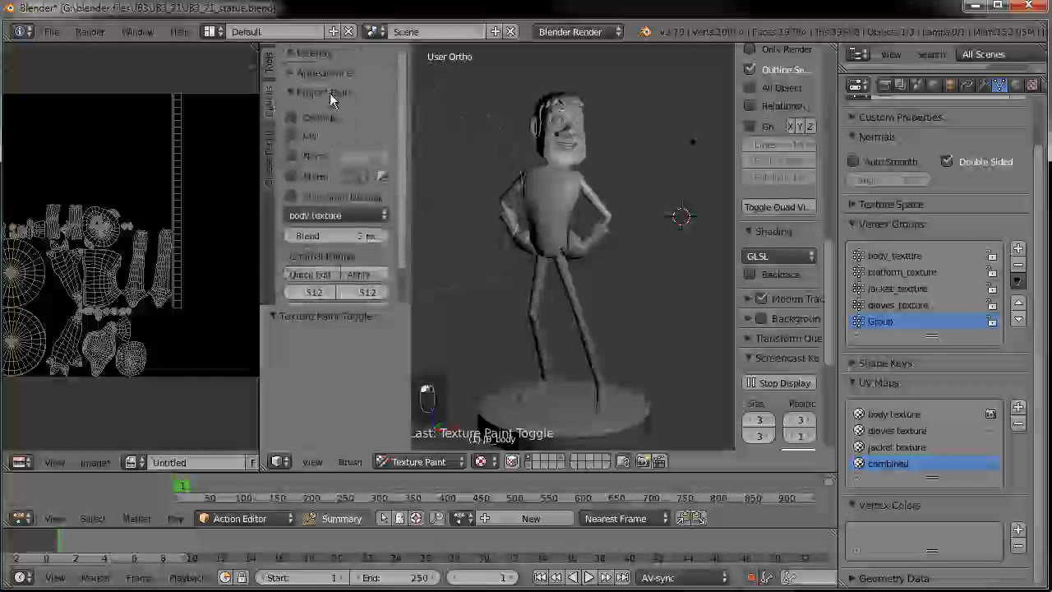
{"action": "left_click", "coordinate": [291, 197]}
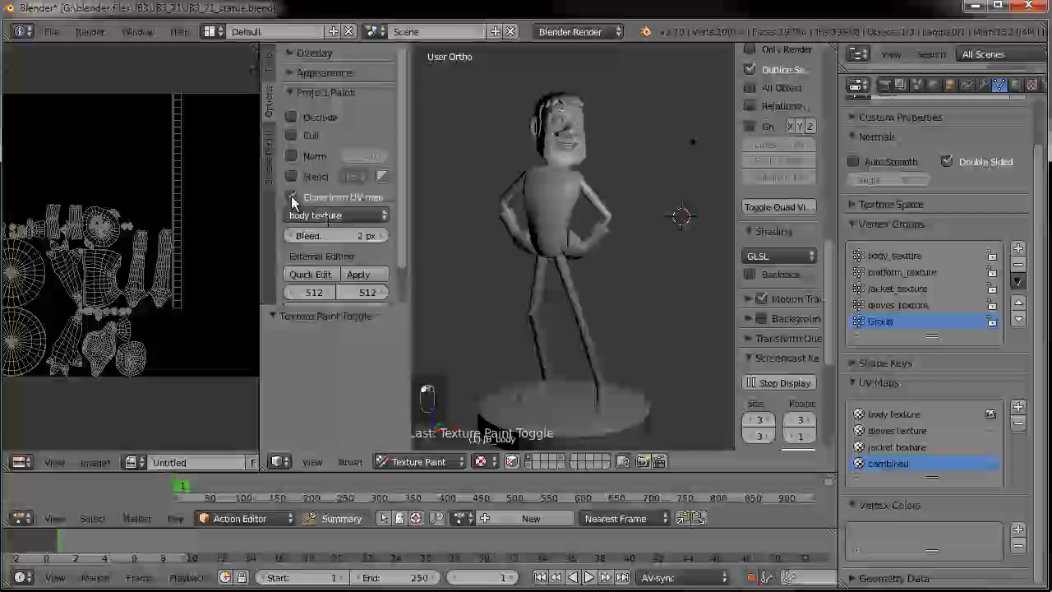
{"action": "left_click", "coordinate": [561, 140]}
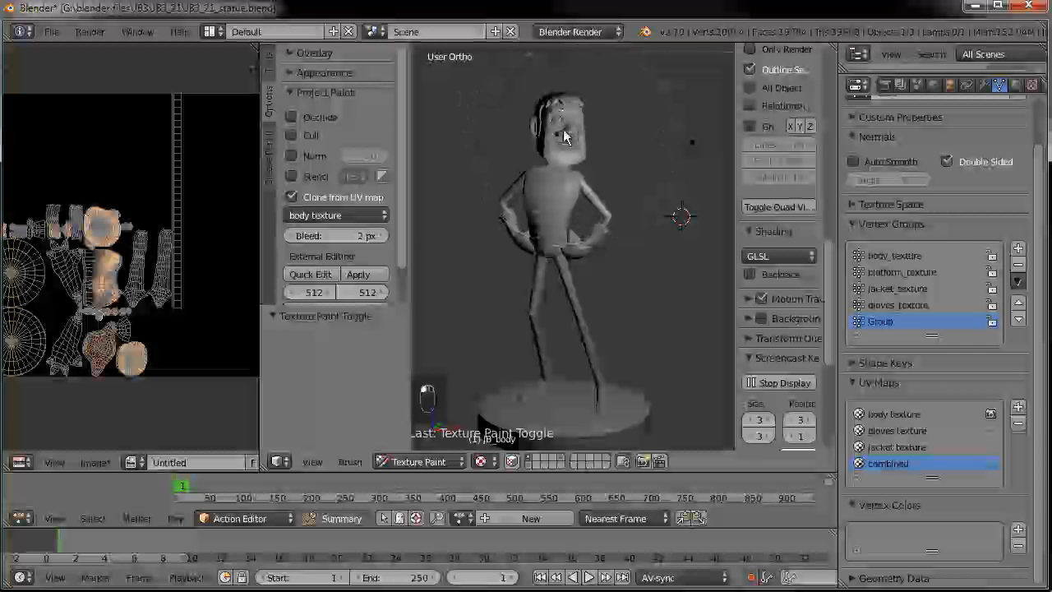
{"action": "scroll", "coordinate": [88, 263], "scroll_direction": "up", "scroll_amount": 2}
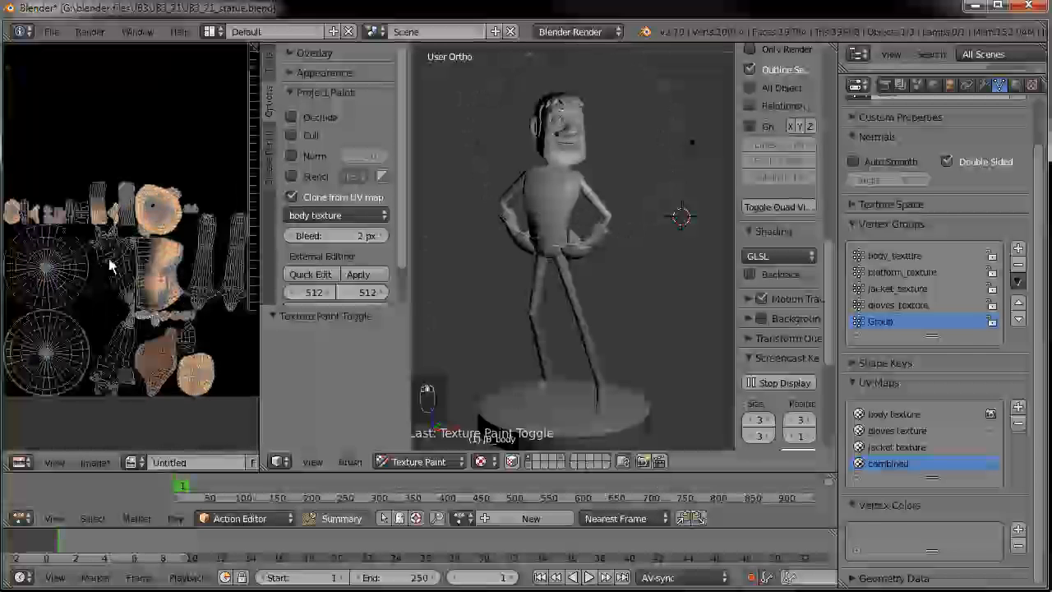
- Set the viewport's material mode to Multitexture and enable Shadeless display
{"action": "left_click", "coordinate": [777, 256]}
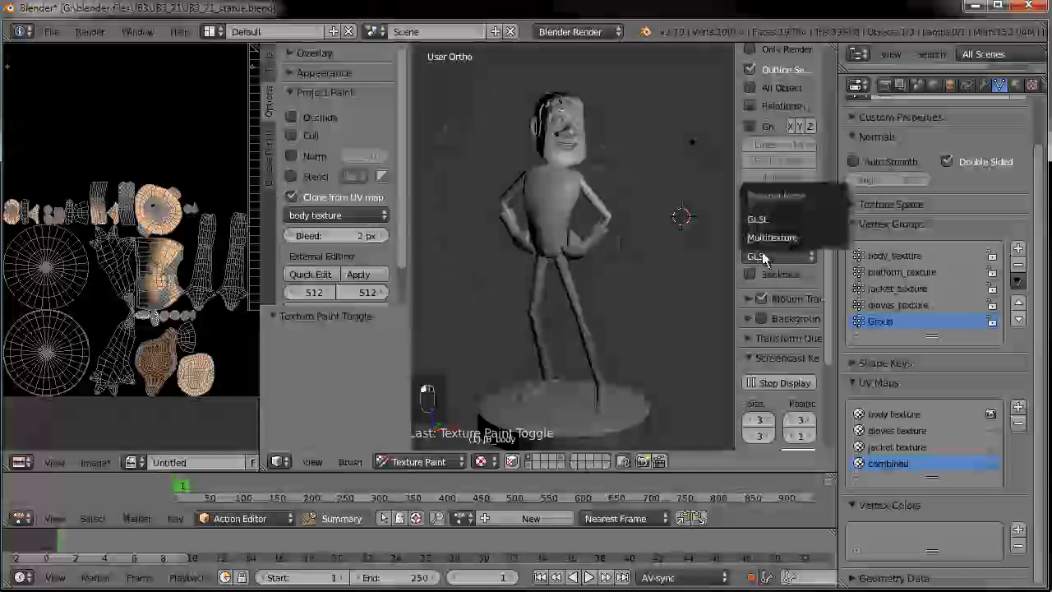
{"action": "left_click", "coordinate": [764, 237]}
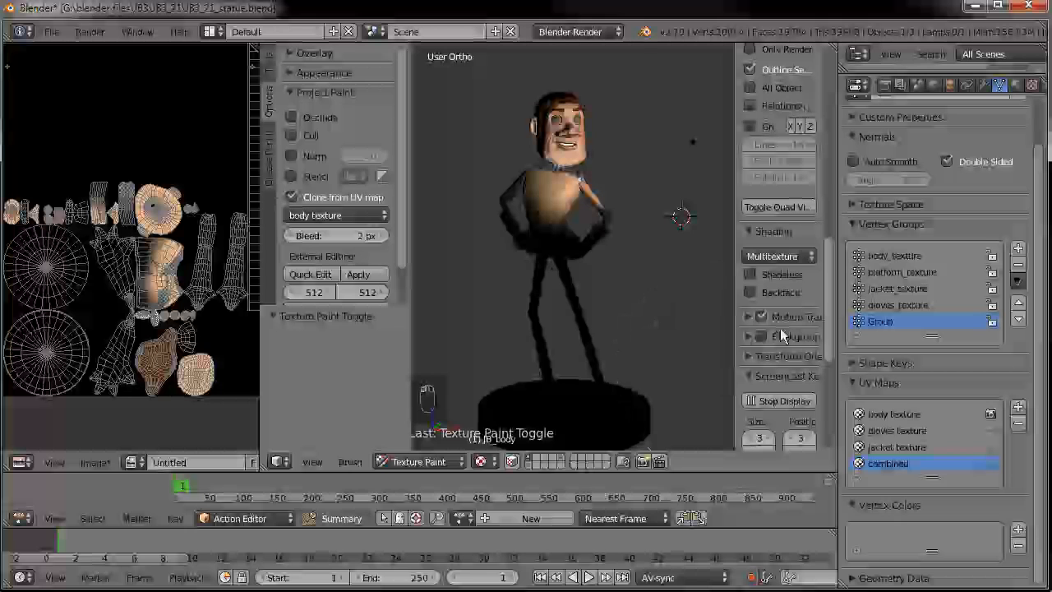
{"action": "left_click", "coordinate": [747, 276]}
{"action": "left_click", "coordinate": [747, 273]}
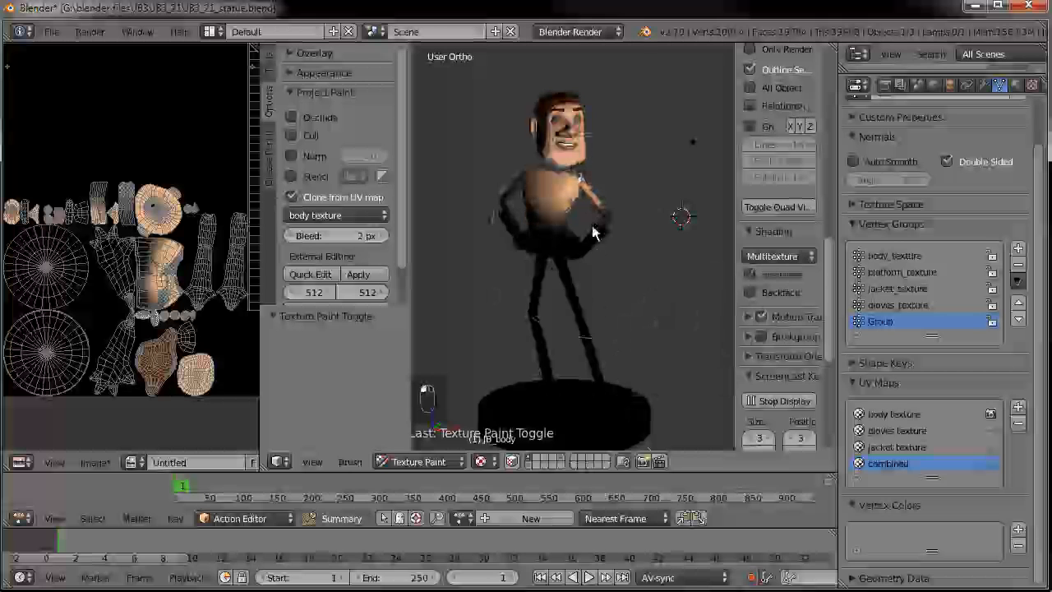
{"action": "middle_click_drag", "start_coordinate": [549, 185], "coordinate": [694, 186]}
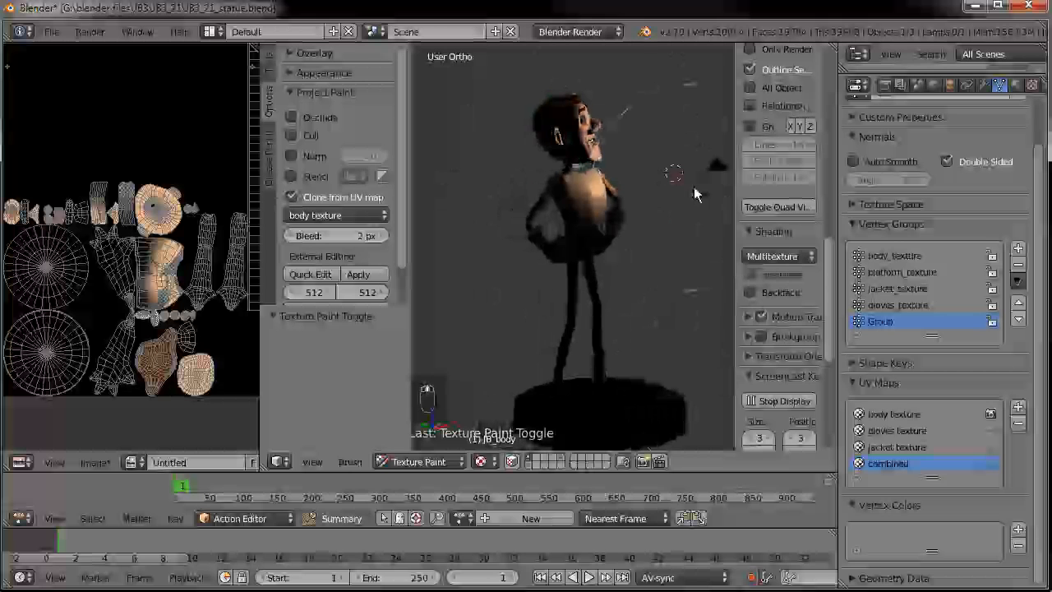
{"action": "left_click", "coordinate": [749, 273]}
- Clone the body texture over the statue's head, torso, arms, hands and platform from several viewing angles
{"action": "mouse_move", "coordinate": [587, 232]}
{"action": "middle_mouse_down"}
{"action": "mouse_move", "coordinate": [744, 199]}
{"action": "mouse_move", "coordinate": [580, 205]}
{"action": "mouse_move", "coordinate": [646, 225]}
{"action": "mouse_move", "coordinate": [617, 185]}
{"action": "middle_mouse_up"}
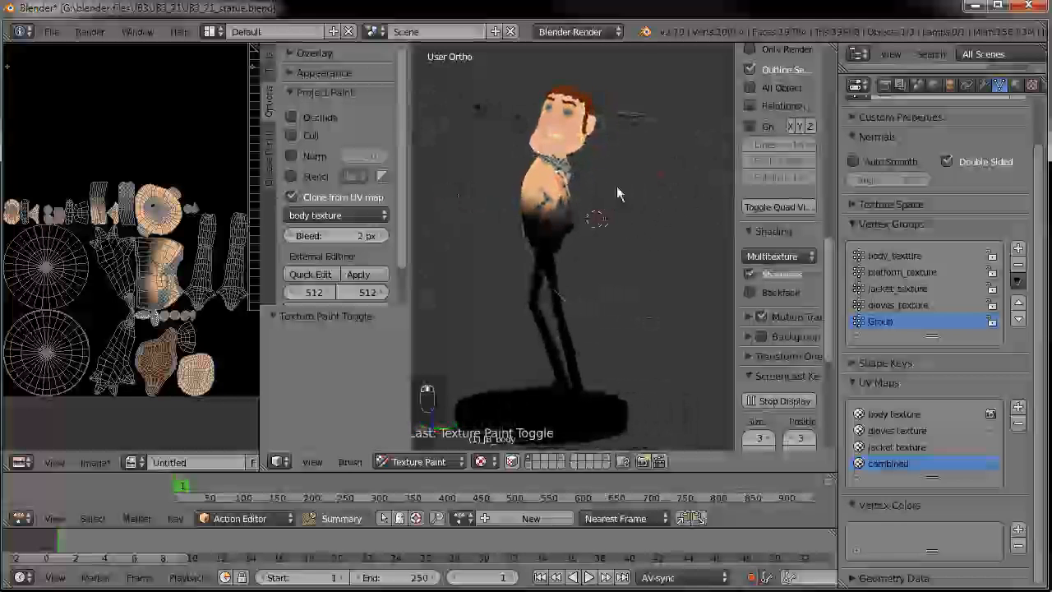
{"action": "middle_click_drag", "start_coordinate": [556, 204], "coordinate": [558, 151]}
{"action": "mouse_move", "coordinate": [552, 242]}
{"action": "left_mouse_down"}
{"action": "mouse_move", "coordinate": [581, 347]}
{"action": "mouse_move", "coordinate": [526, 354]}
{"action": "mouse_move", "coordinate": [560, 258]}
{"action": "left_mouse_up"}
{"action": "mouse_move", "coordinate": [480, 223]}
{"action": "middle_mouse_down"}
{"action": "mouse_move", "coordinate": [638, 225]}
{"action": "mouse_move", "coordinate": [566, 219]}
{"action": "mouse_move", "coordinate": [537, 266]}
{"action": "middle_mouse_up"}
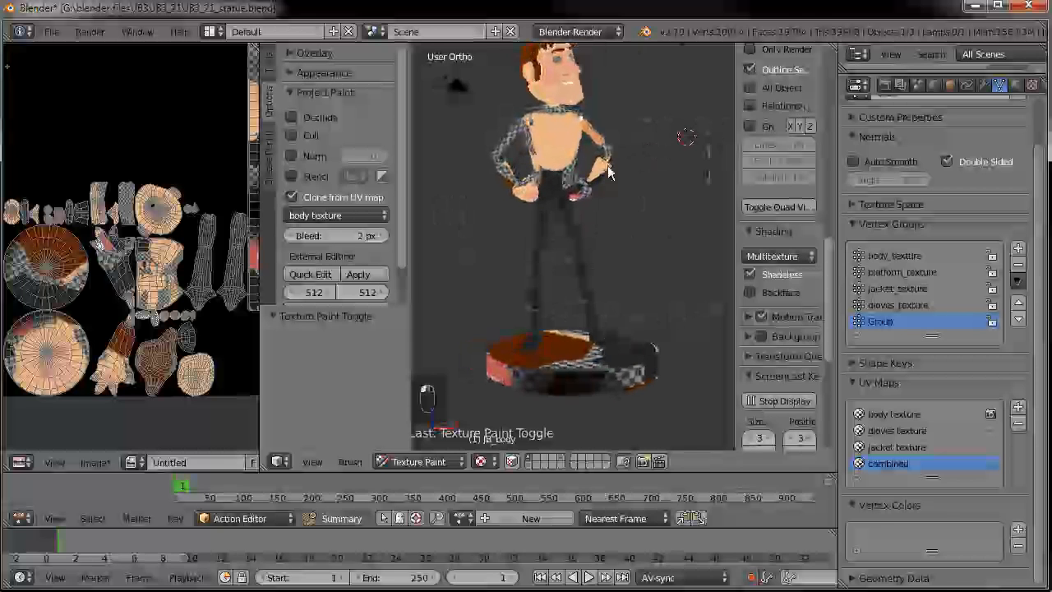
{"action": "middle_click_drag", "start_coordinate": [597, 256], "coordinate": [624, 329]}
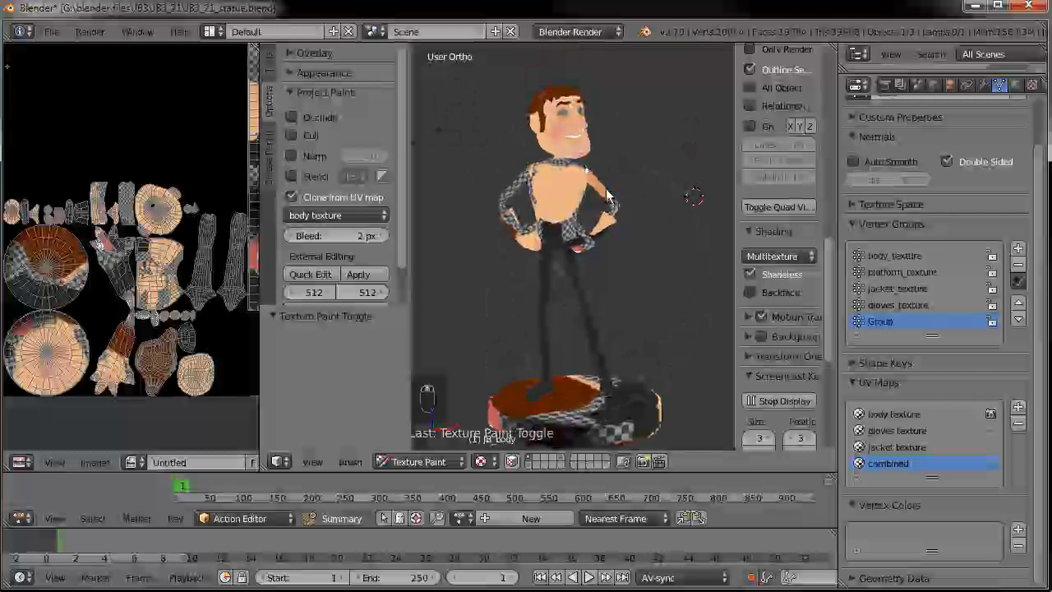
{"action": "middle_click_drag", "start_coordinate": [611, 318], "coordinate": [557, 318]}
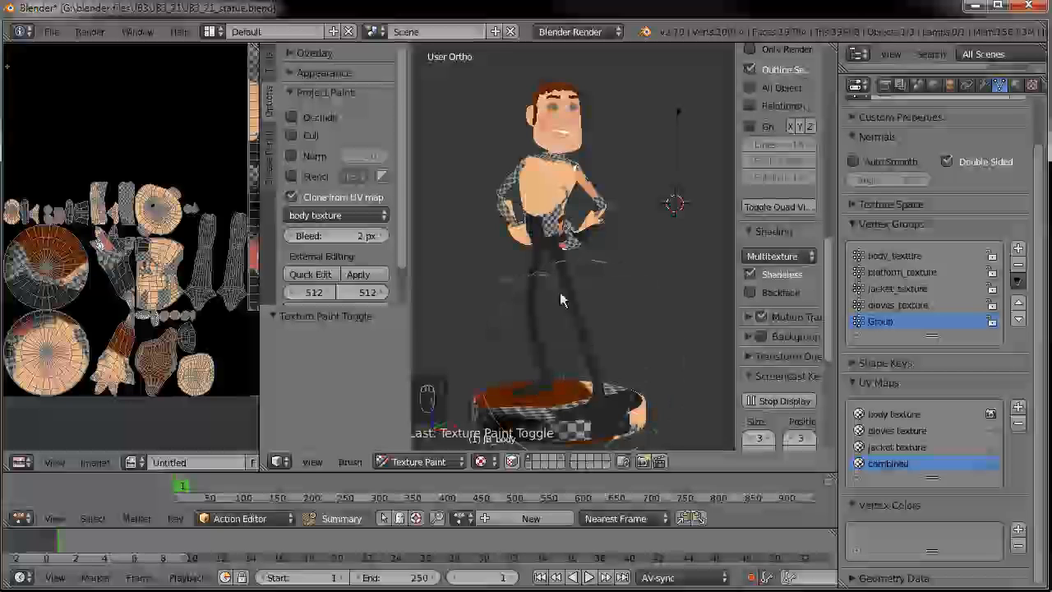
{"action": "left_click", "coordinate": [564, 134]}
{"action": "middle_click_drag", "start_coordinate": [563, 141], "coordinate": [534, 228]}
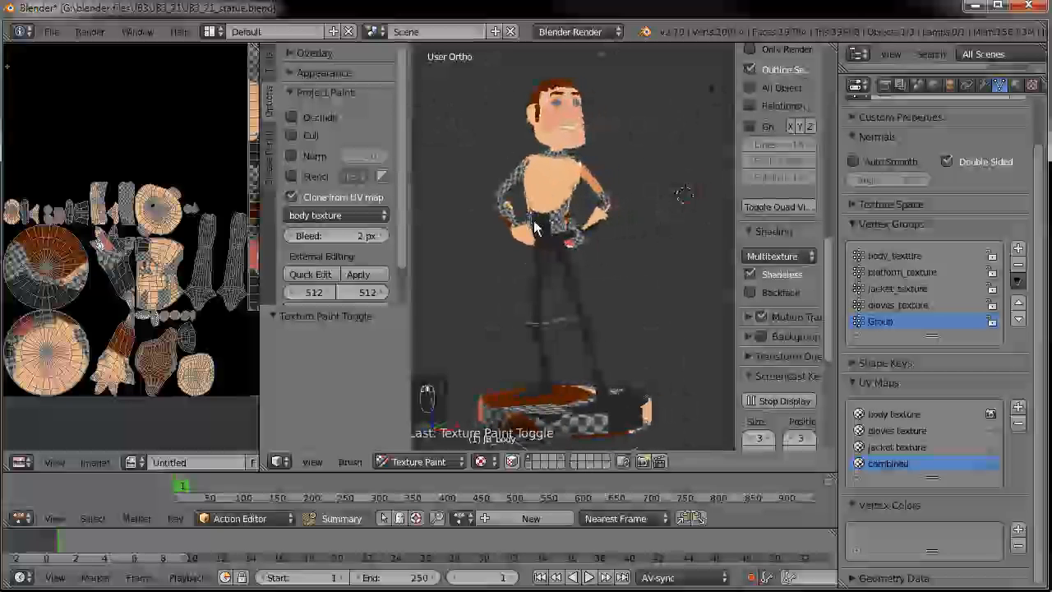
- Change the clone source to gloves texture and paint it over the statue's torso, arms, hands and upper legs
{"action": "left_click", "coordinate": [336, 214]}
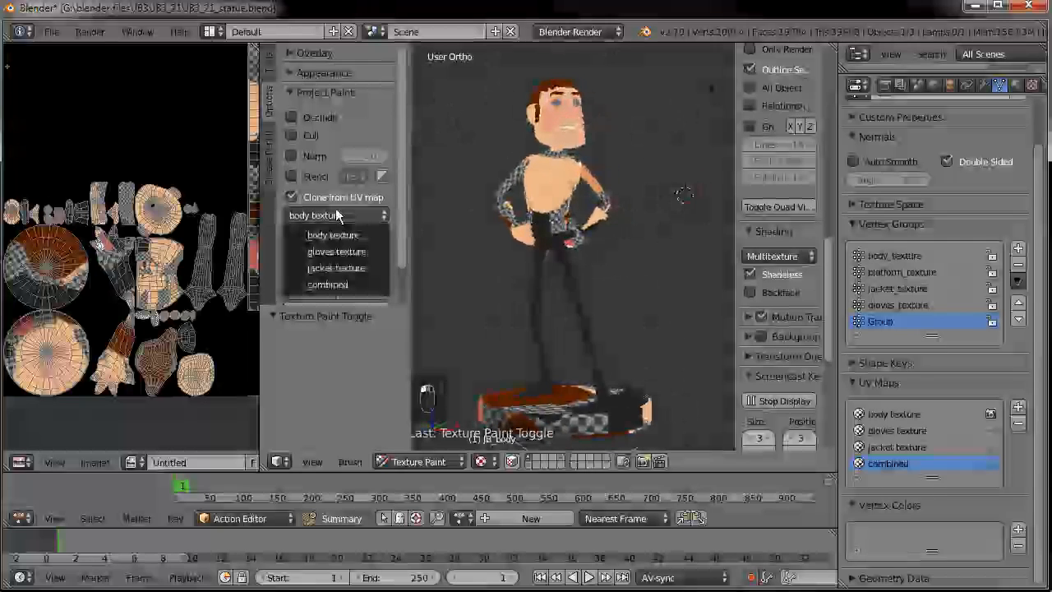
{"action": "left_click", "coordinate": [335, 252]}
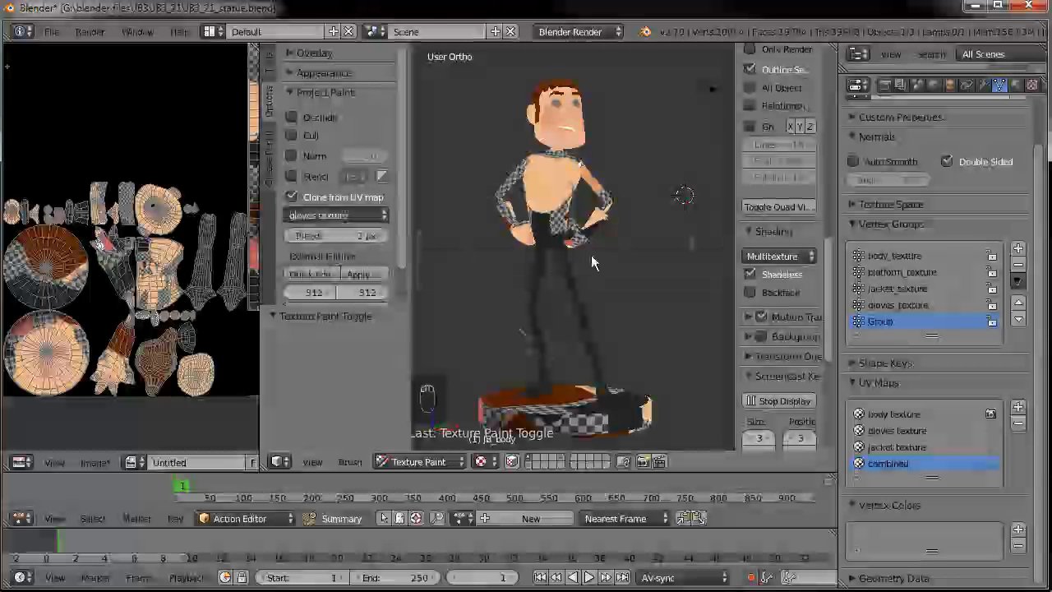
{"action": "left_click_drag", "start_coordinate": [563, 234], "coordinate": [517, 231]}
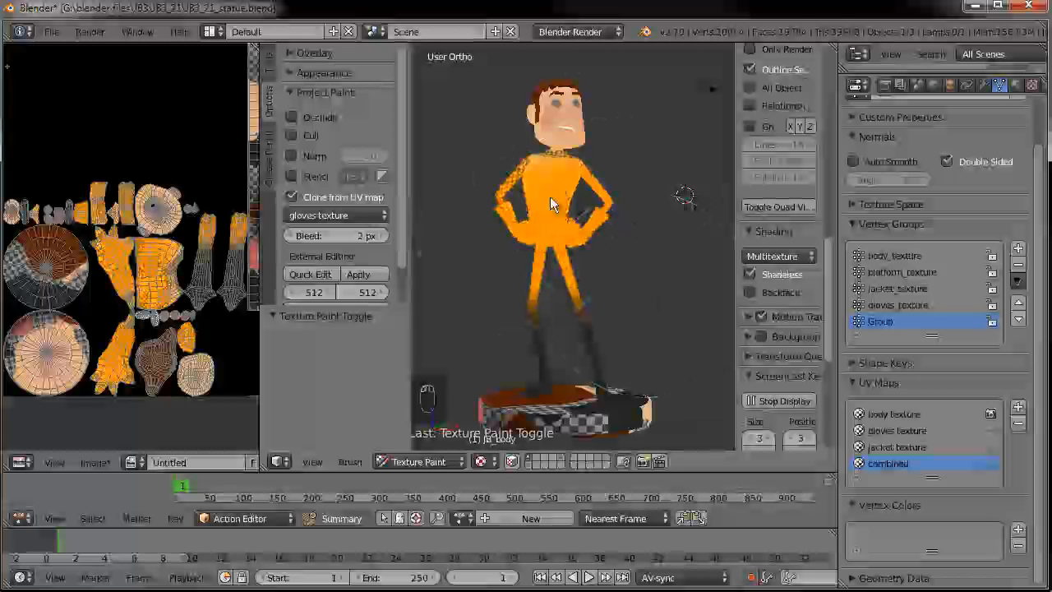
{"action": "scroll", "coordinate": [547, 141], "scroll_direction": "up", "scroll_amount": 7}
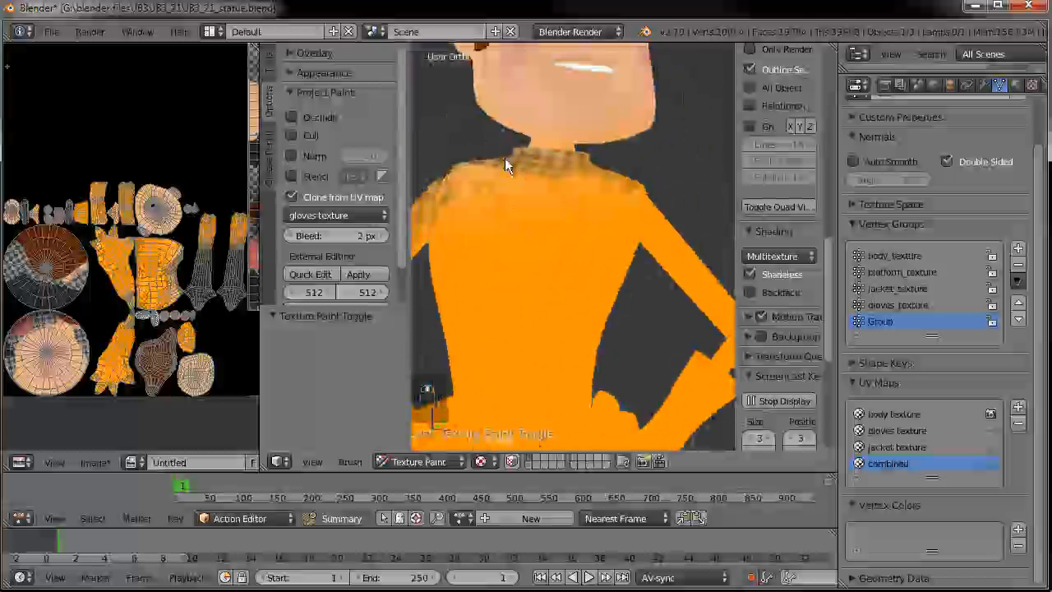
{"action": "scroll", "coordinate": [611, 209], "scroll_direction": "down", "scroll_amount": 7}
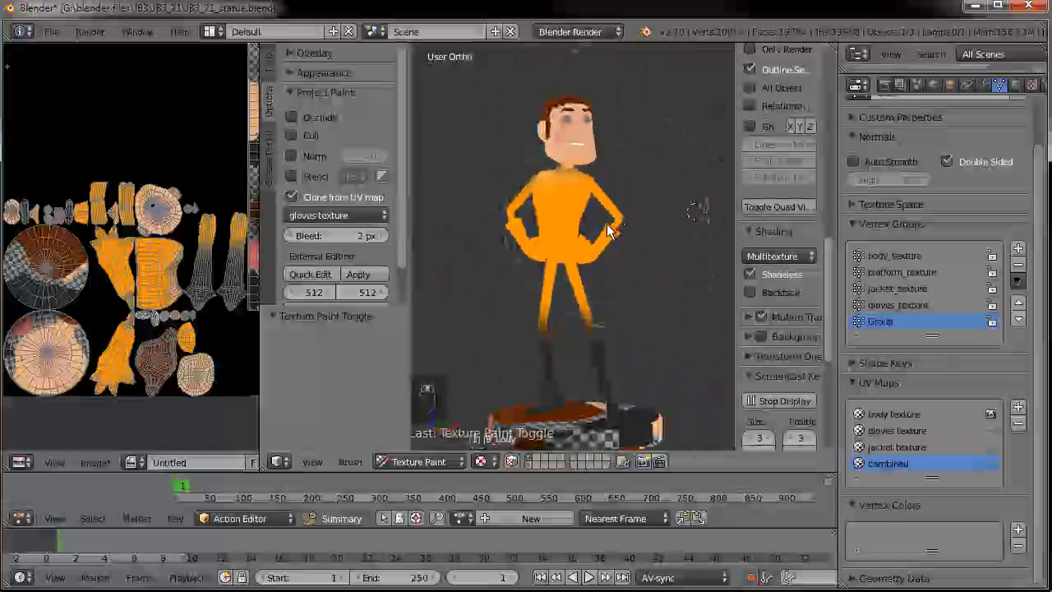
- Undo the gloves texture strokes painted over the statue, and clear the mesh selection in Edit Mode
{"action": "key", "text": "ctrl+z"}
{"action": "key", "text": "ctrl+z"}
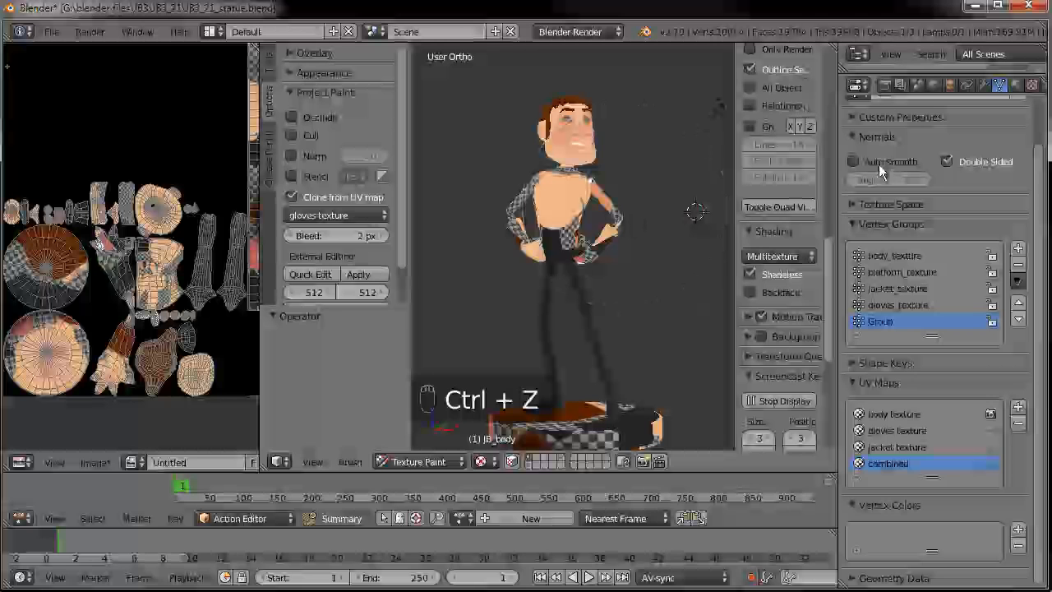
{"action": "key", "text": "Tab"}
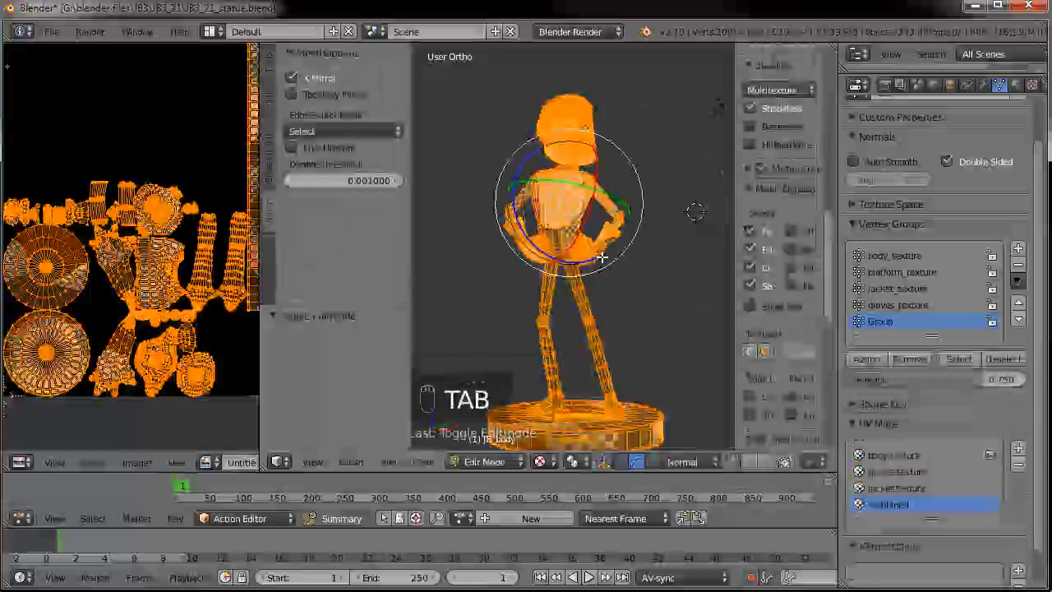
{"action": "key", "text": "a"}
{"action": "key", "text": "a"}
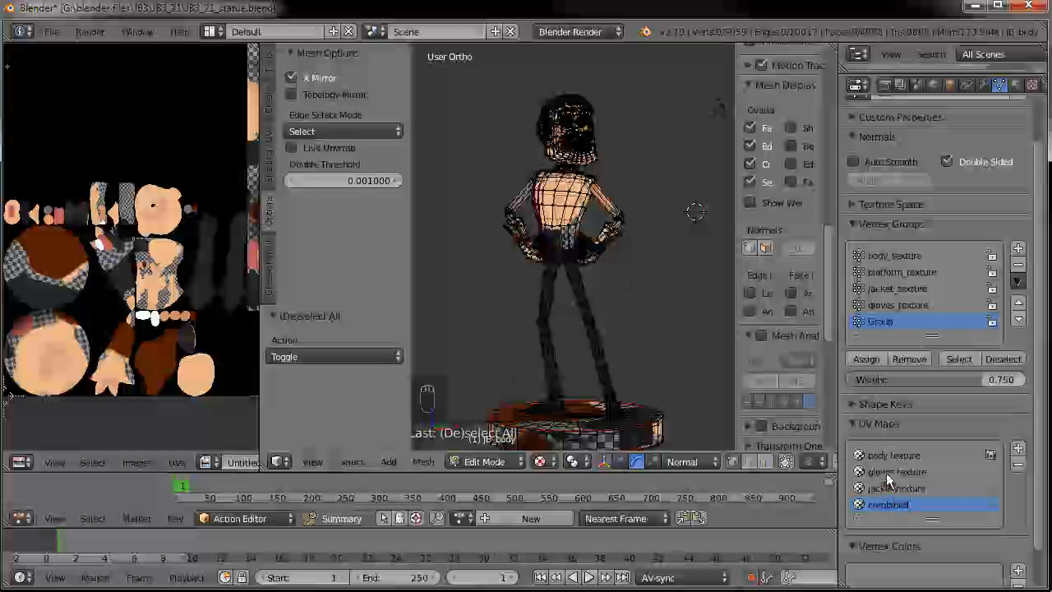
- Select only the gloves_texture vertex group's faces, keeping combined as the active UV map
{"action": "left_click", "coordinate": [935, 475]}
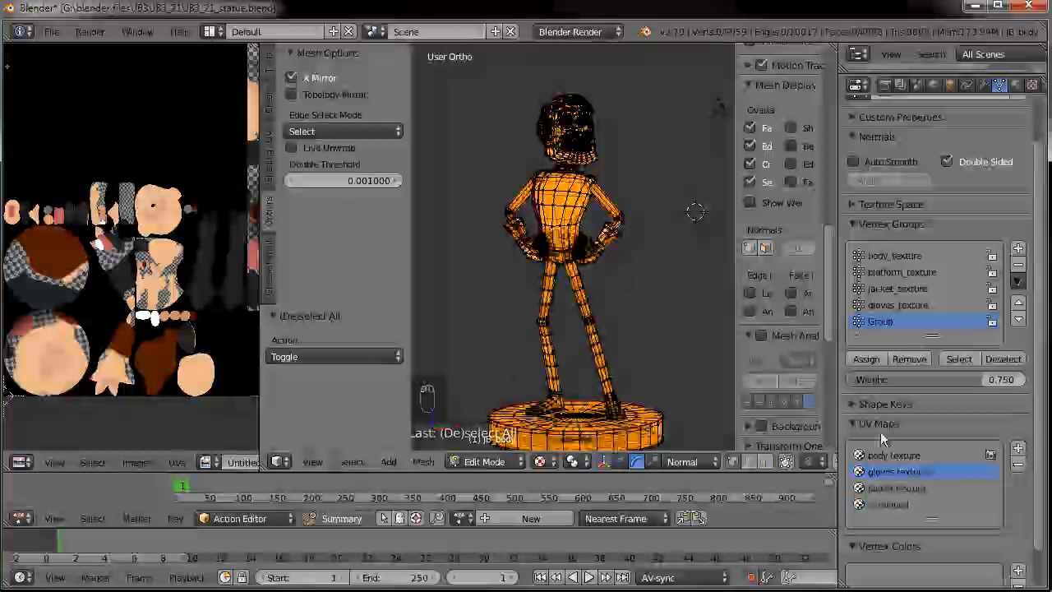
{"action": "left_click", "coordinate": [852, 424]}
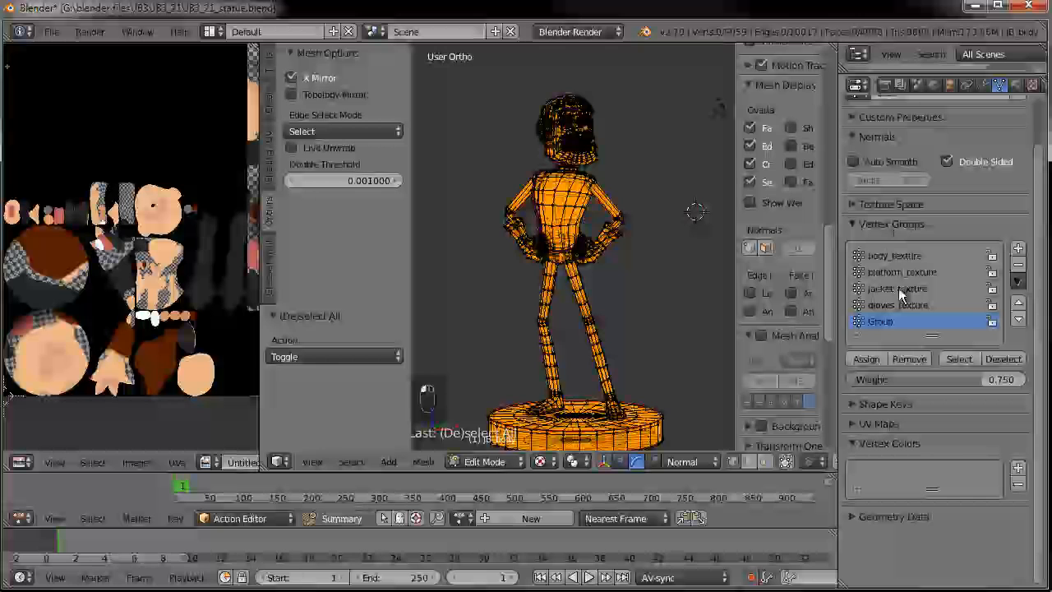
{"action": "key", "text": "a"}
{"action": "key", "text": "a"}
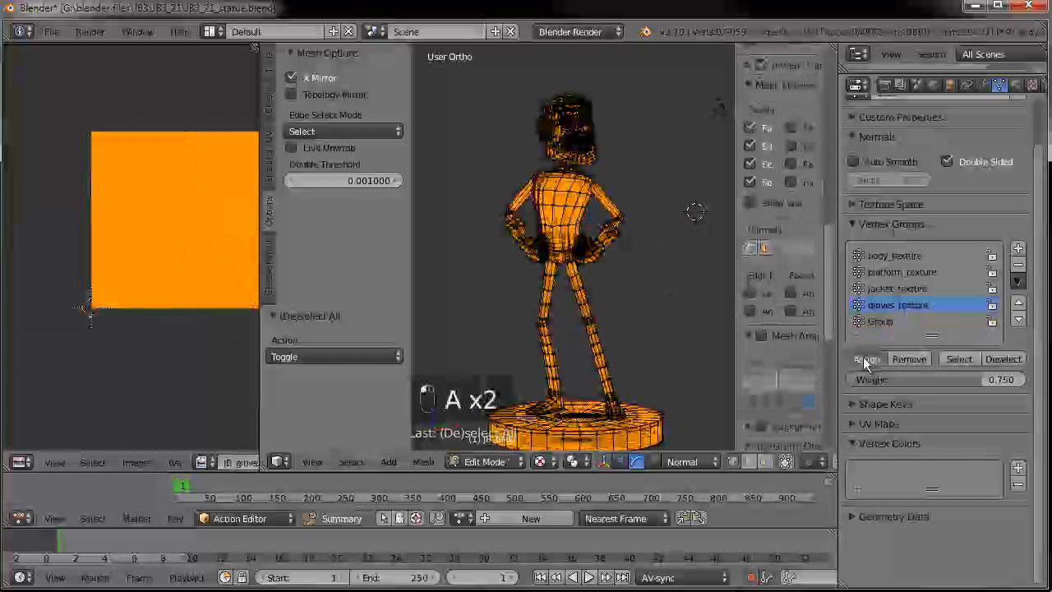
{"action": "left_click", "coordinate": [958, 360]}
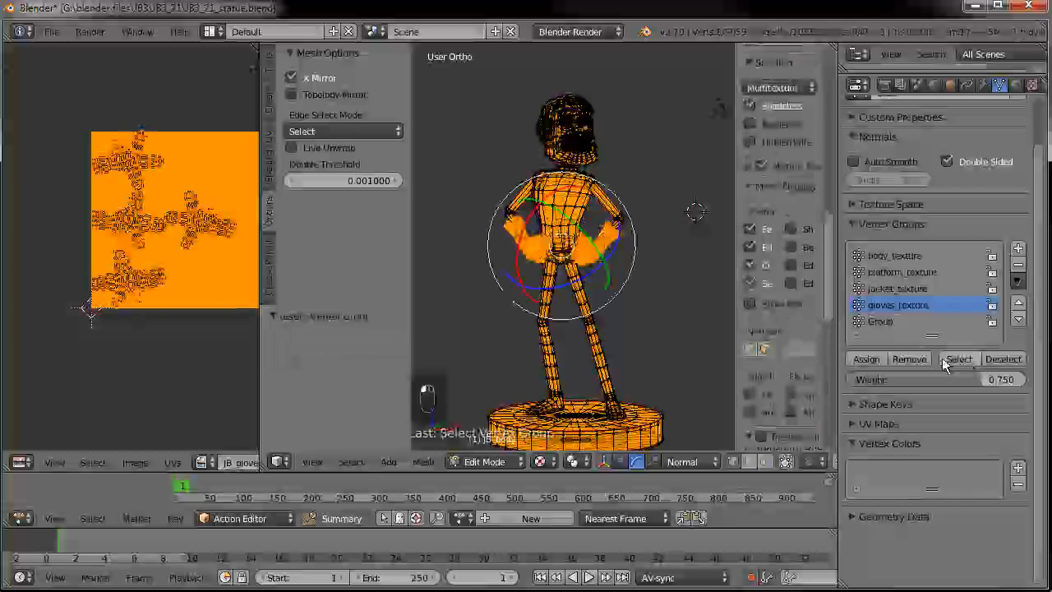
{"action": "left_click", "coordinate": [854, 423]}
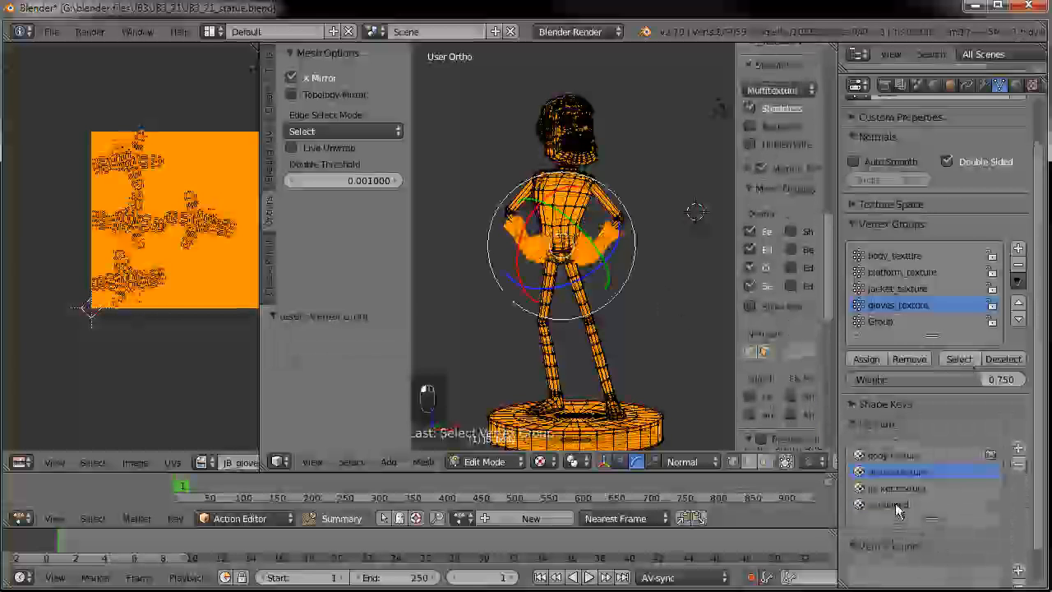
{"action": "left_click", "coordinate": [896, 505]}
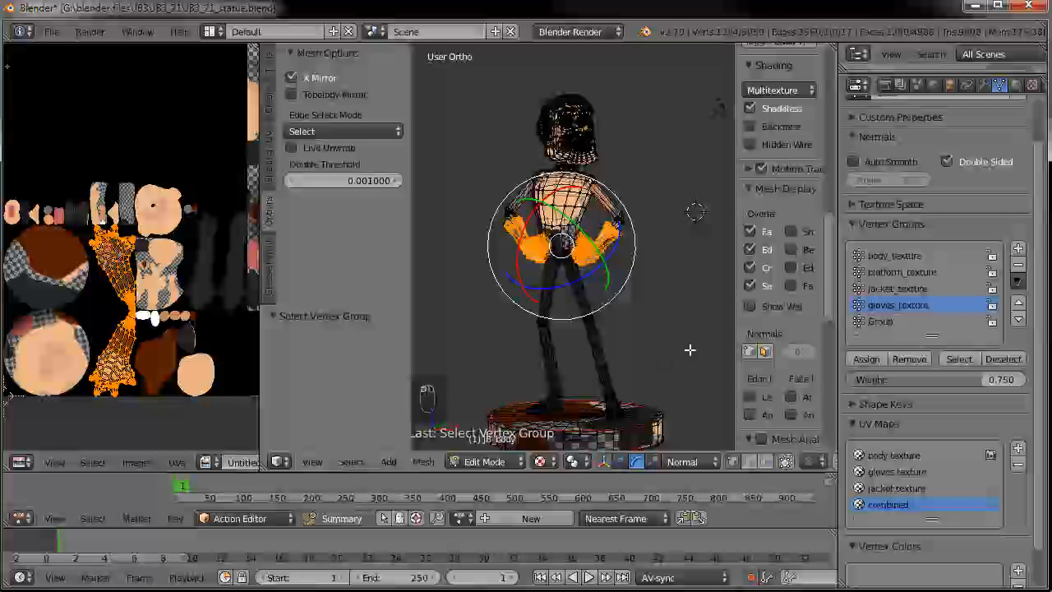
- Return to Texture Paint mode and enable face selection masking for painting
{"action": "left_click", "coordinate": [497, 466]}
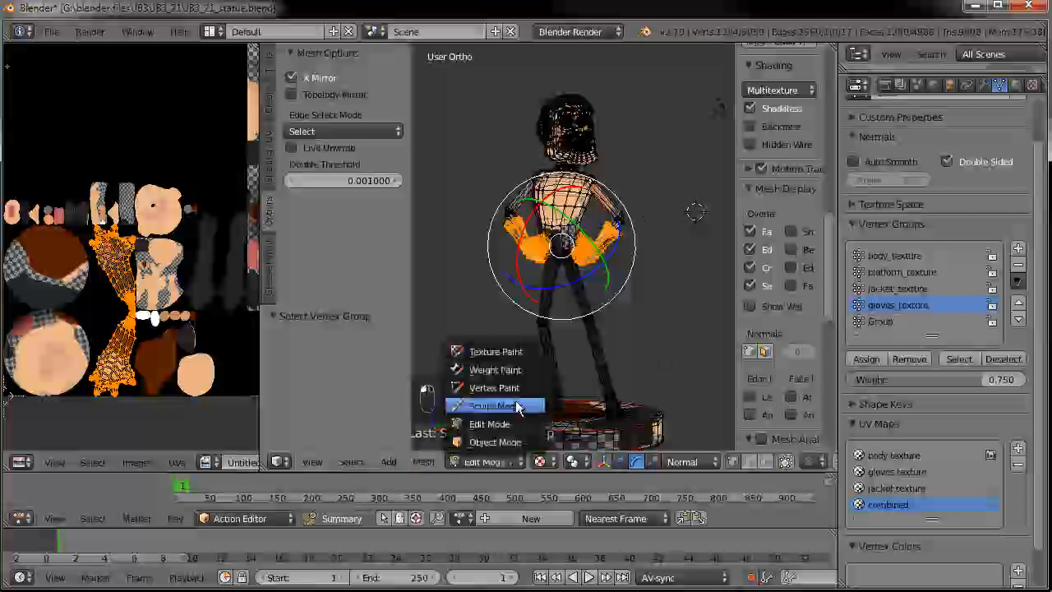
{"action": "left_click", "coordinate": [503, 352]}
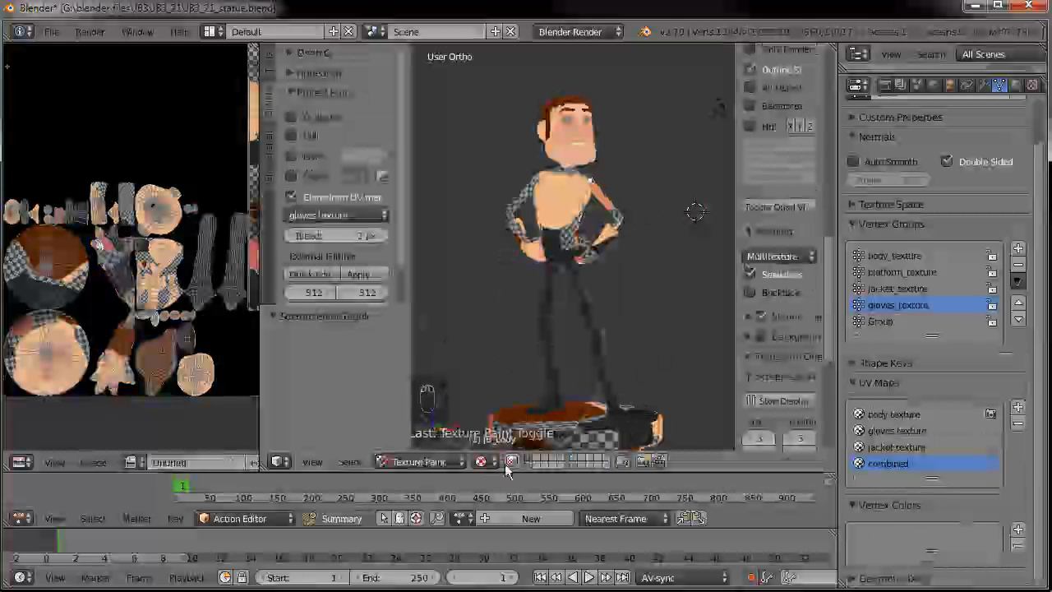
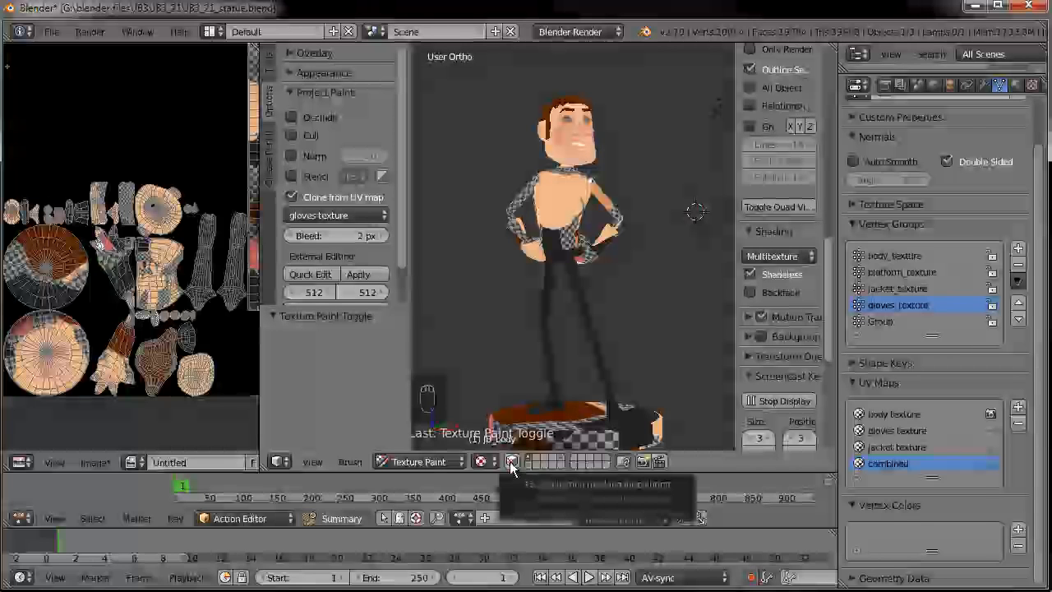
{"action": "left_click", "coordinate": [512, 462]}
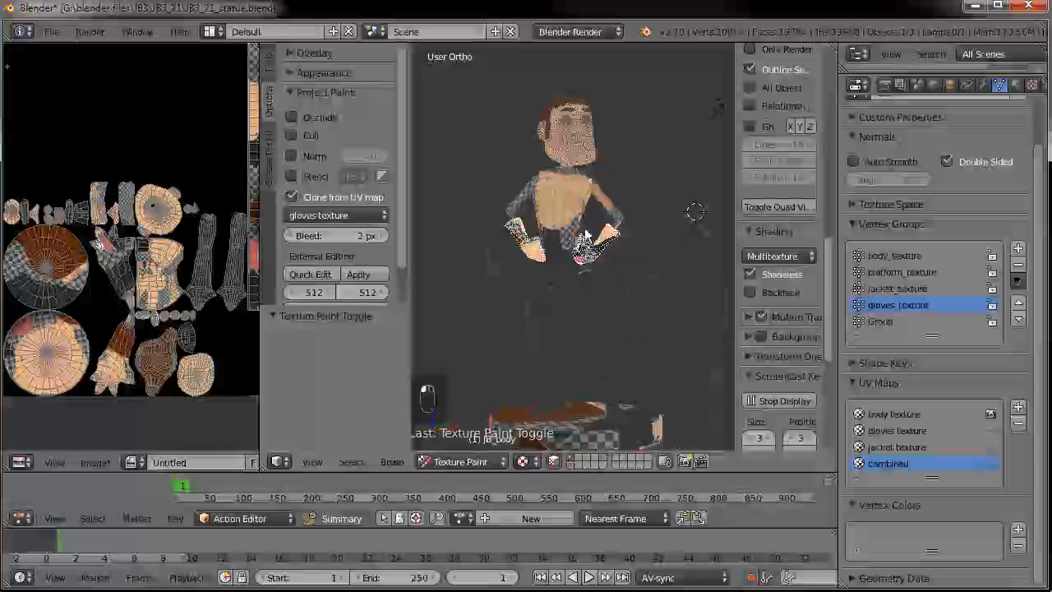
- Clone the gloves texture over the masked gloves on both of the statue's hands
{"action": "scroll", "coordinate": [543, 265], "scroll_direction": "up", "scroll_amount": 3}
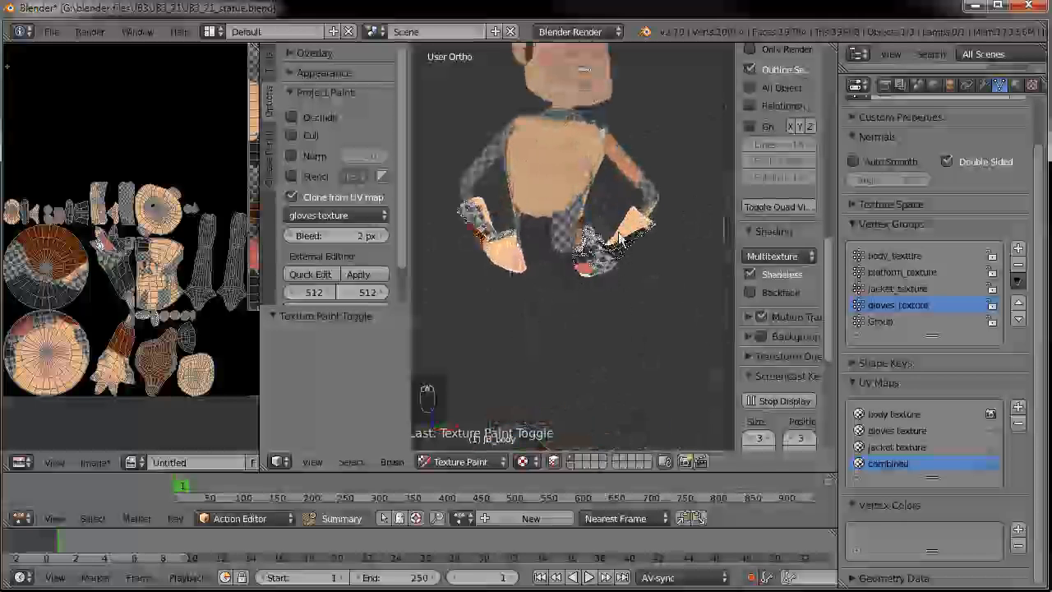
{"action": "mouse_move", "coordinate": [608, 232]}
{"action": "left_mouse_down"}
{"action": "mouse_move", "coordinate": [593, 253]}
{"action": "mouse_move", "coordinate": [613, 216]}
{"action": "mouse_move", "coordinate": [480, 239]}
{"action": "mouse_move", "coordinate": [490, 204]}
{"action": "left_mouse_up"}
{"action": "scroll", "coordinate": [491, 209], "scroll_direction": "down", "scroll_amount": 3}
{"action": "middle_click_drag", "start_coordinate": [510, 215], "coordinate": [699, 270]}
{"action": "middle_click_drag", "start_coordinate": [580, 253], "coordinate": [595, 296]}
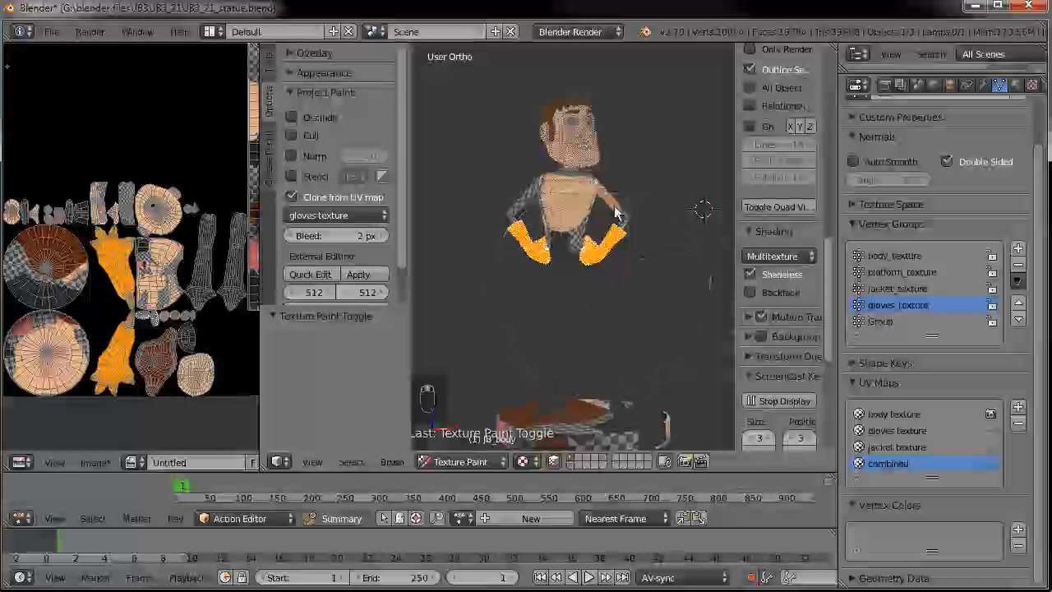
- Replace the mesh selection with the jacket_texture vertex group and return to Texture Paint mode
{"action": "key", "text": "Tab"}
{"action": "key", "text": "a"}
{"action": "key", "text": "a"}
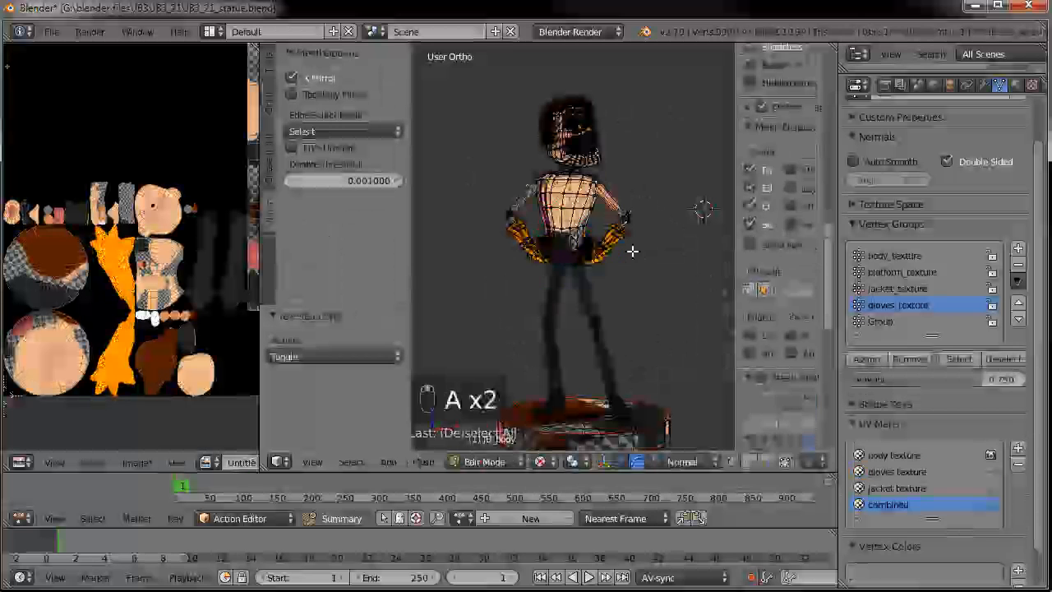
{"action": "left_click", "coordinate": [897, 291]}
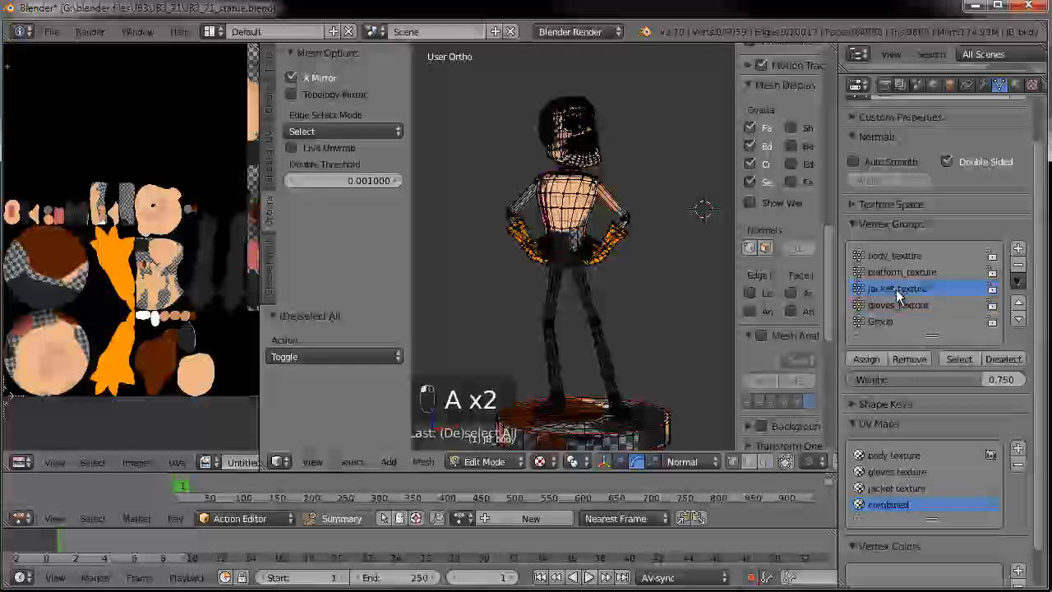
{"action": "left_click", "coordinate": [958, 360]}
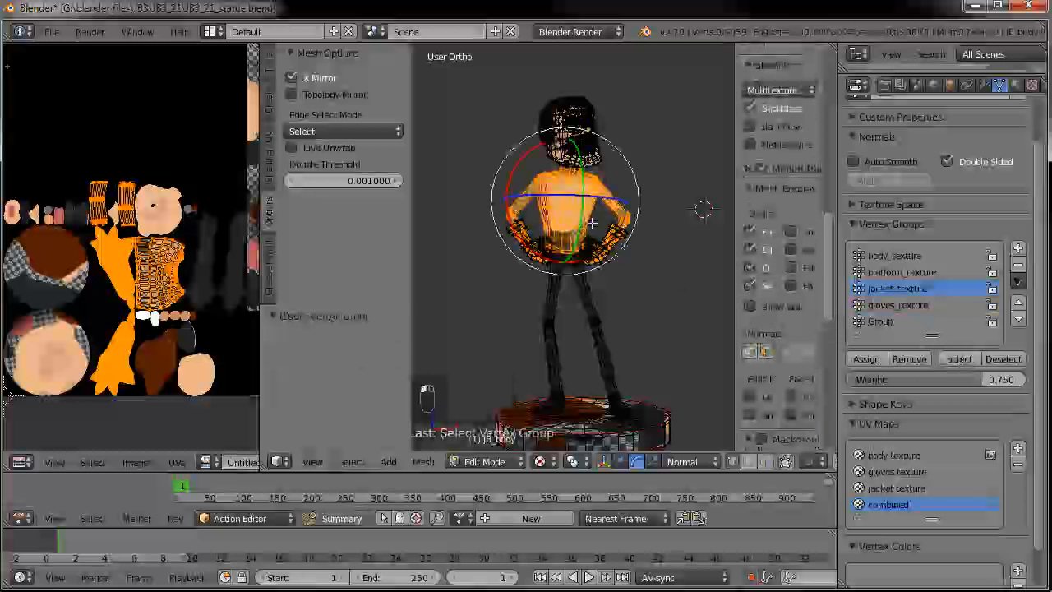
{"action": "key", "text": "Tab"}
- Change the clone source to jacket texture and paint it over the statue's masked torso and arms from front and back
{"action": "left_click", "coordinate": [345, 216]}
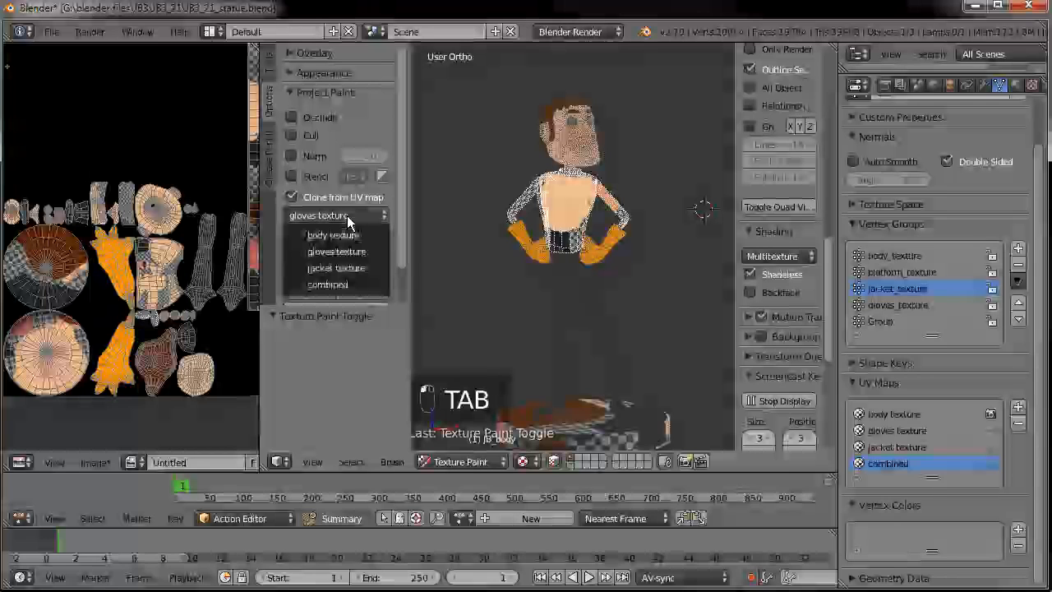
{"action": "left_click", "coordinate": [339, 268]}
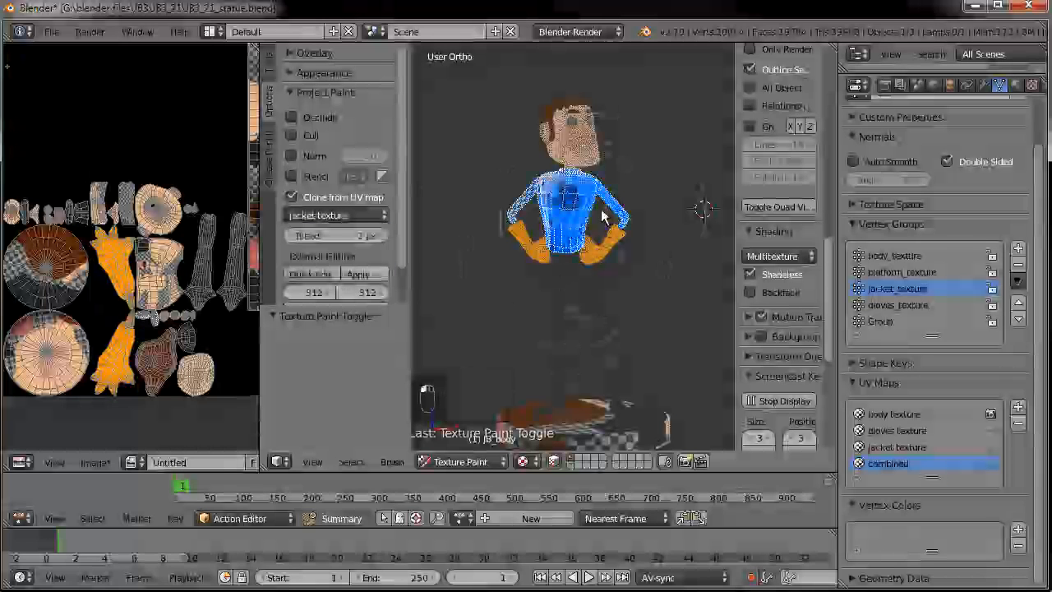
{"action": "middle_click_drag", "start_coordinate": [521, 228], "coordinate": [664, 245]}
{"action": "scroll", "coordinate": [587, 200], "scroll_direction": "up", "scroll_amount": 6}
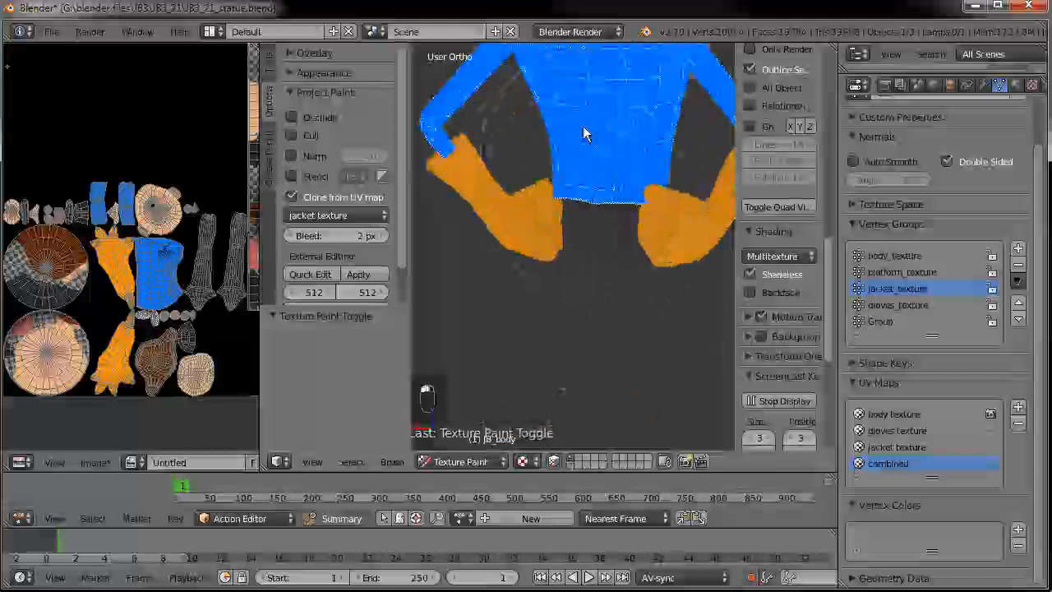
{"action": "middle_click_drag", "start_coordinate": [583, 134], "coordinate": [568, 368]}
{"action": "scroll", "coordinate": [568, 367], "scroll_direction": "up", "scroll_amount": 3}
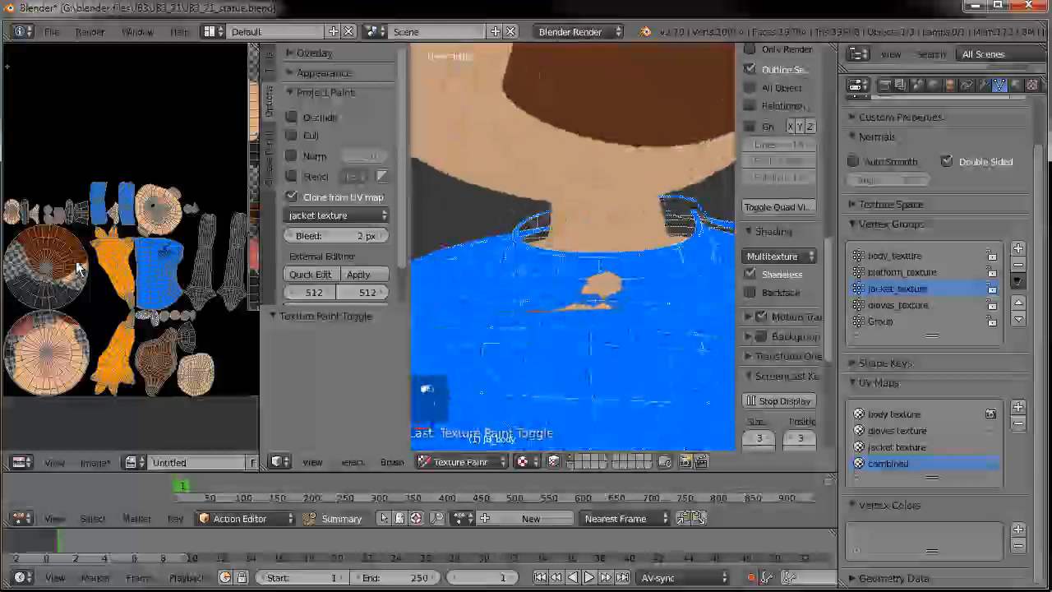
- Inspect the cloned jacket in the combined image and on the model around the neck, torso and platform
{"action": "scroll", "coordinate": [76, 268], "scroll_direction": "up", "scroll_amount": 5}
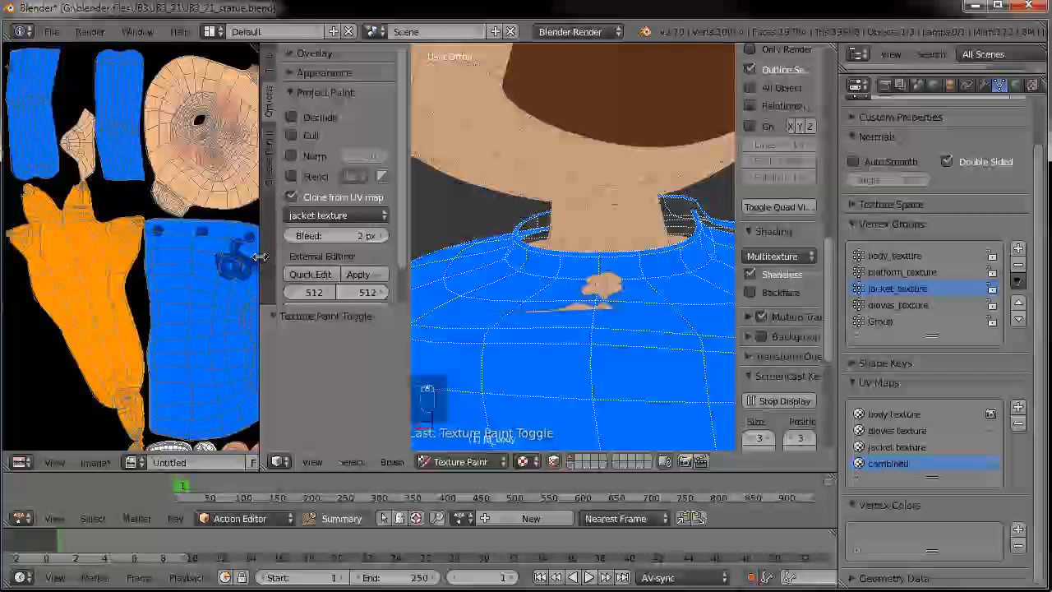
{"action": "left_click_drag", "start_coordinate": [259, 258], "coordinate": [509, 257]}
{"action": "middle_click_drag", "start_coordinate": [347, 331], "coordinate": [225, 180]}
{"action": "middle_click_drag", "start_coordinate": [312, 301], "coordinate": [100, 326]}
{"action": "middle_click_drag", "start_coordinate": [188, 195], "coordinate": [183, 376]}
{"action": "scroll", "coordinate": [204, 276], "scroll_direction": "up", "scroll_amount": 4}
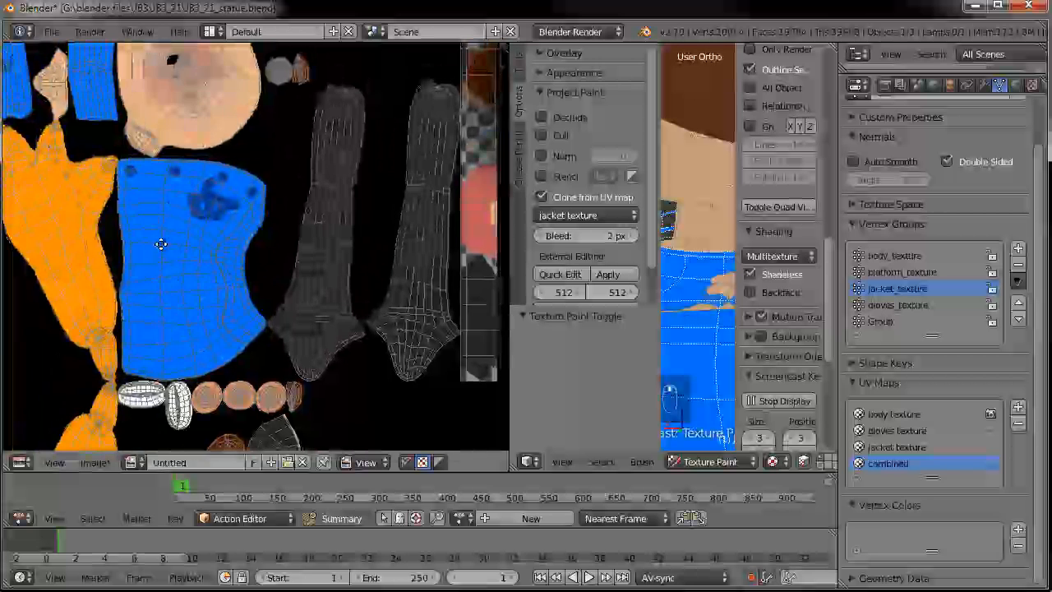
{"action": "middle_click_drag", "start_coordinate": [210, 164], "coordinate": [297, 231]}
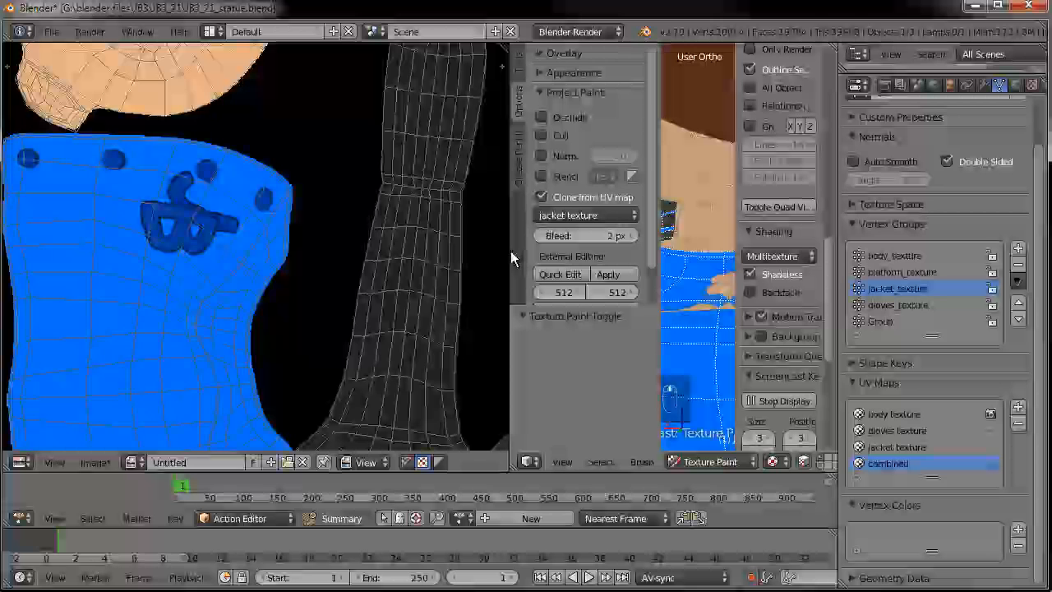
{"action": "left_click_drag", "start_coordinate": [509, 248], "coordinate": [190, 249]}
{"action": "middle_click_drag", "start_coordinate": [567, 238], "coordinate": [595, 267]}
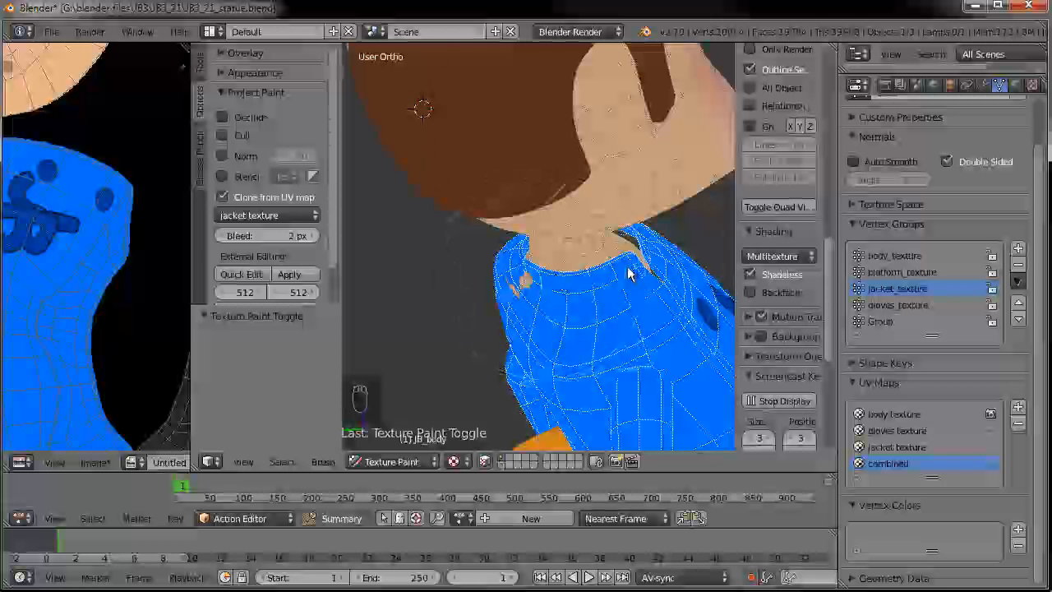
{"action": "scroll", "coordinate": [630, 279], "scroll_direction": "down", "scroll_amount": 5}
{"action": "middle_click_drag", "start_coordinate": [630, 305], "coordinate": [563, 307]}
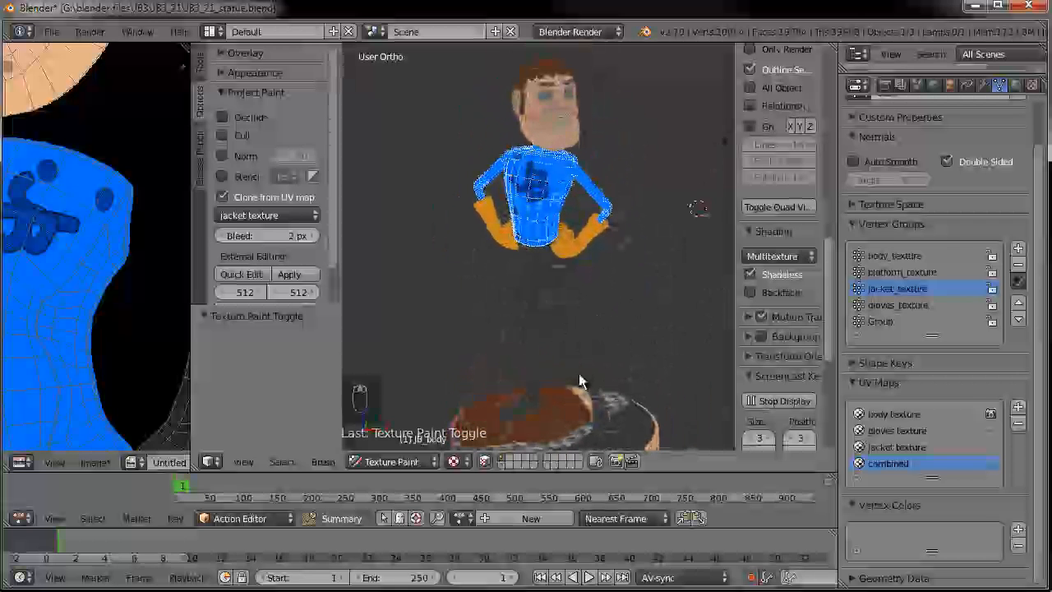
{"action": "middle_click_drag", "start_coordinate": [579, 381], "coordinate": [495, 297]}
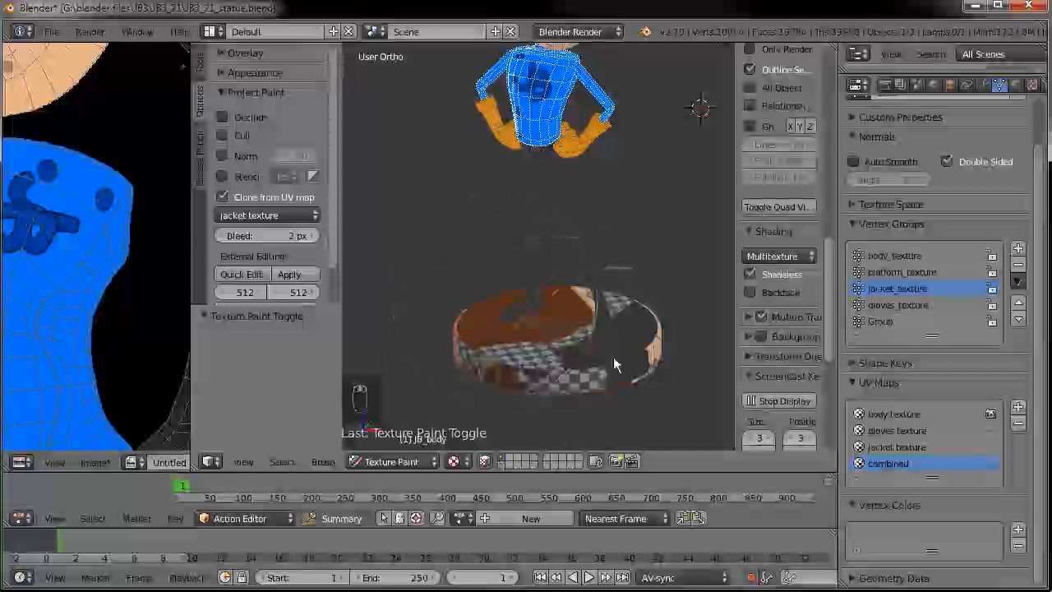
- Replace the mesh selection with the platform_texture vertex group and return to Texture Paint mode
{"action": "key", "text": "Tab"}
{"action": "key", "text": "a"}
{"action": "key", "text": "a"}
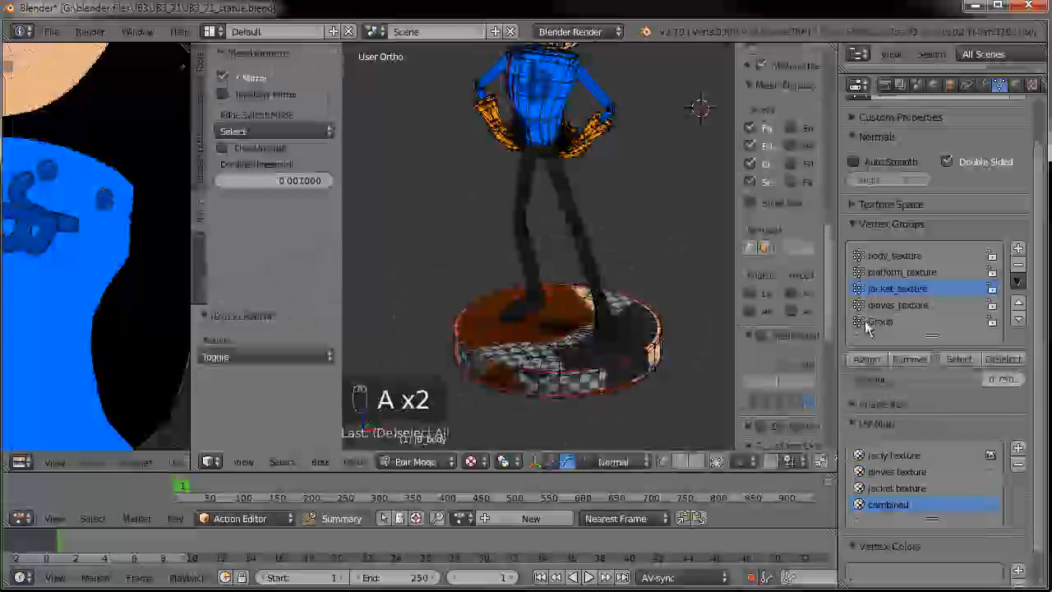
{"action": "left_click", "coordinate": [897, 272]}
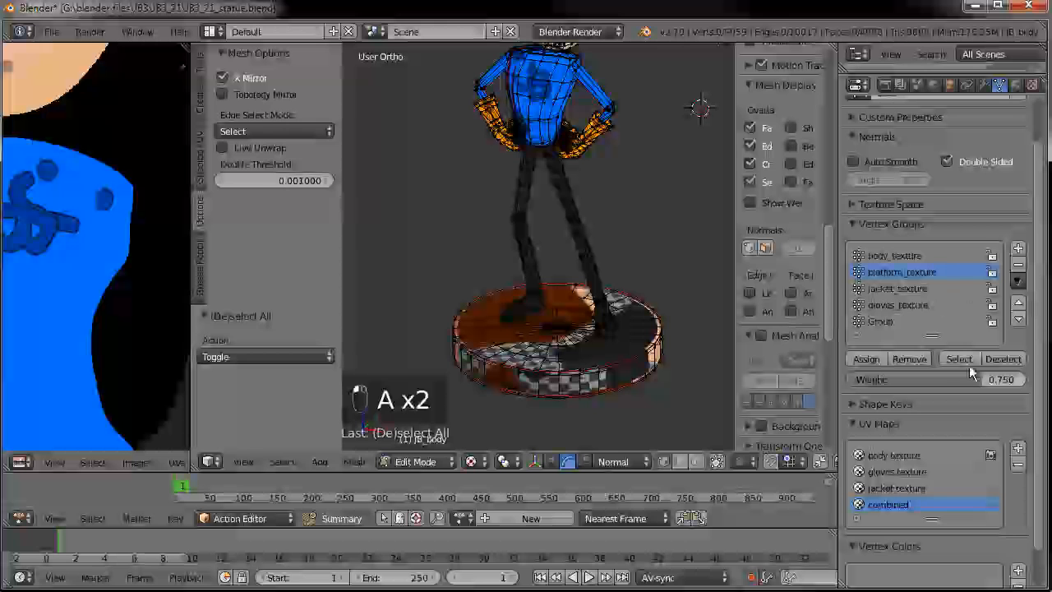
{"action": "left_click", "coordinate": [959, 358]}
{"action": "key", "text": "Tab"}
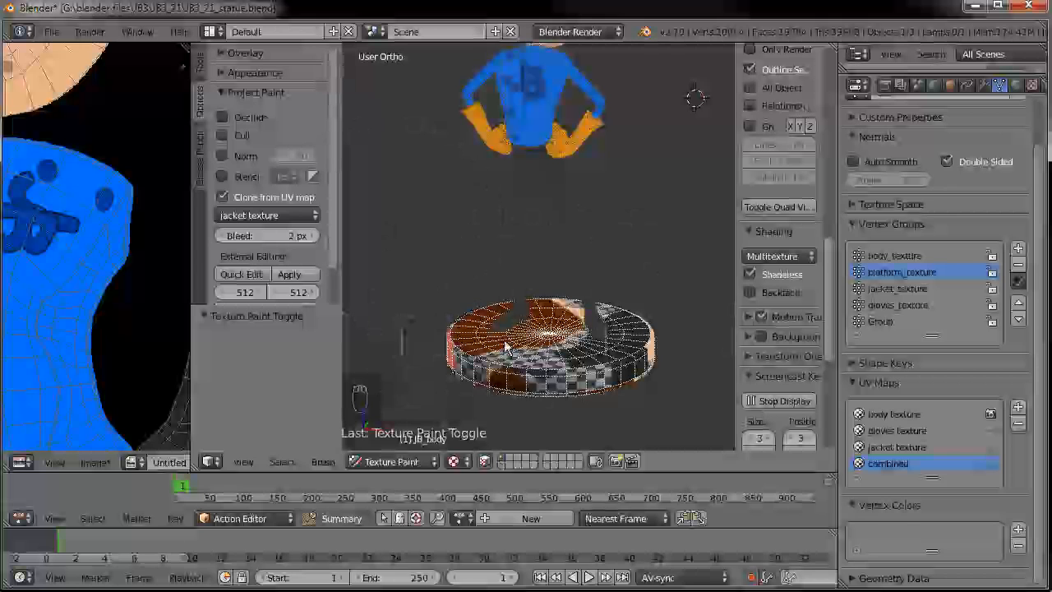
- Switch the active paint brush from Clone to Brush and widen the image editor showing the combined texture
{"action": "left_click", "coordinate": [199, 63]}
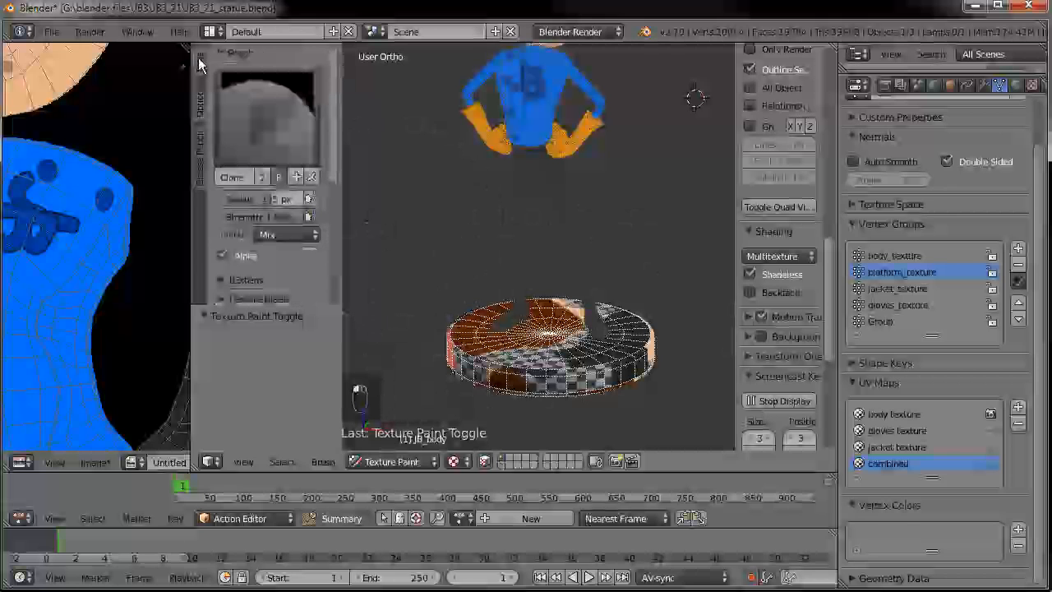
{"action": "left_click", "coordinate": [269, 123]}
{"action": "left_click", "coordinate": [270, 234]}
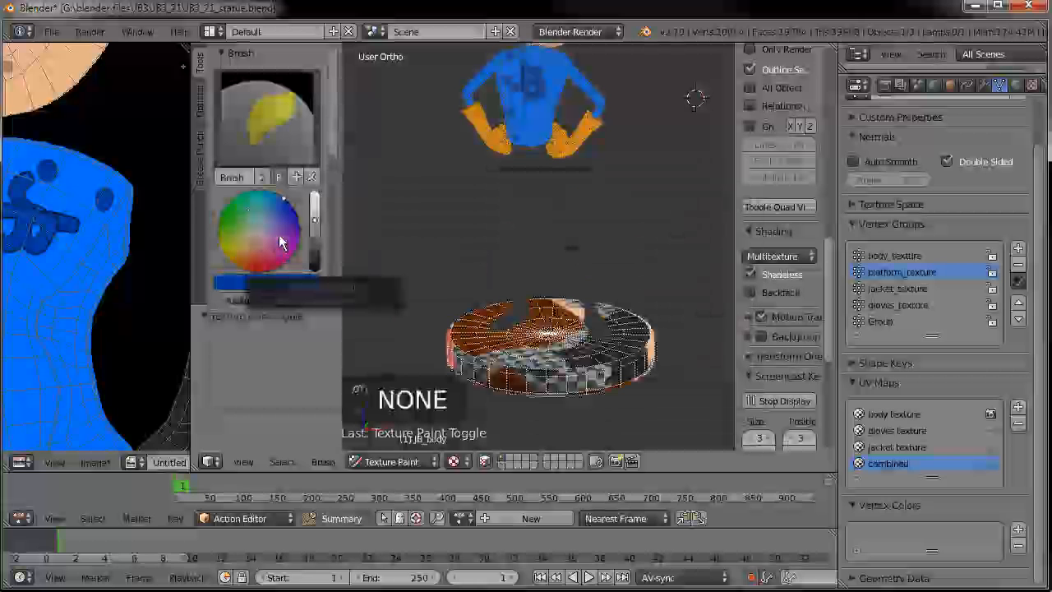
{"action": "middle_click_drag", "start_coordinate": [581, 138], "coordinate": [576, 243]}
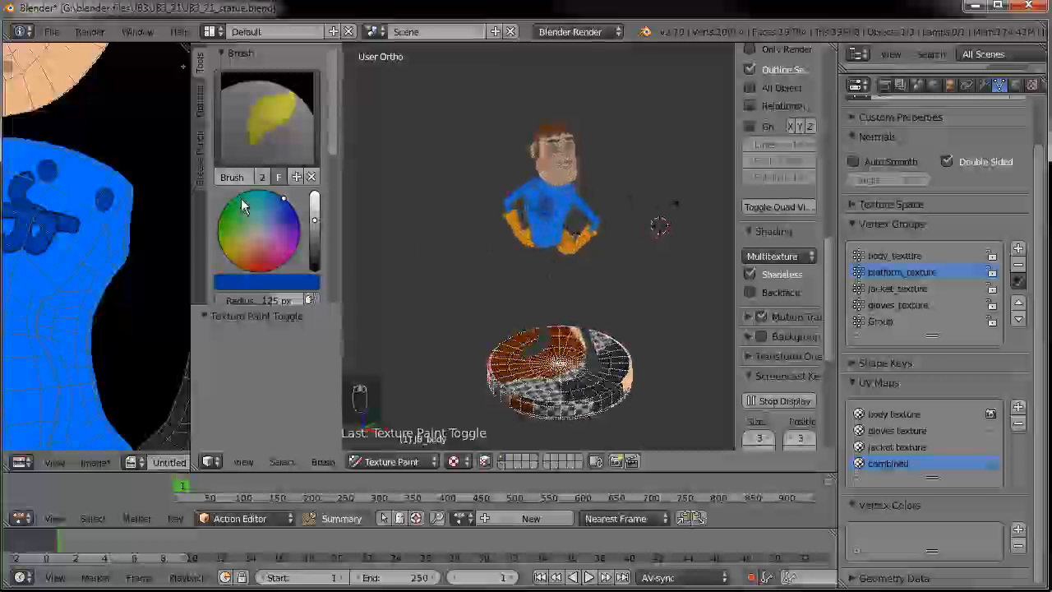
{"action": "left_click_drag", "start_coordinate": [190, 204], "coordinate": [358, 202]}
{"action": "scroll", "coordinate": [240, 205], "scroll_direction": "down", "scroll_amount": 5}
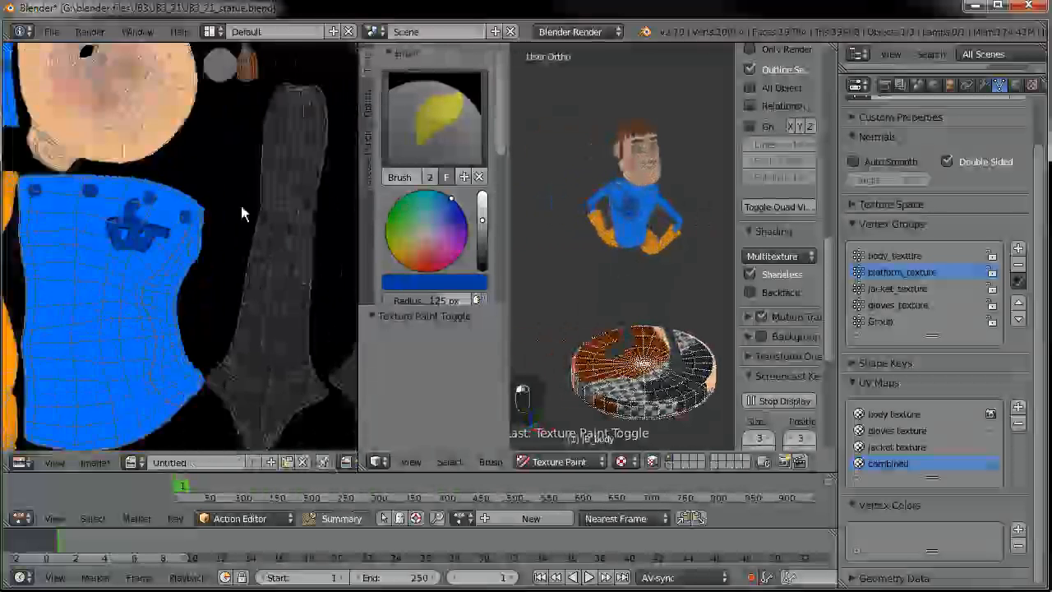
- Sample the gloves' orange from the combined image as the brush colour and paint the masked platform with it
{"action": "scroll", "coordinate": [222, 222], "scroll_direction": "up", "scroll_amount": 2}
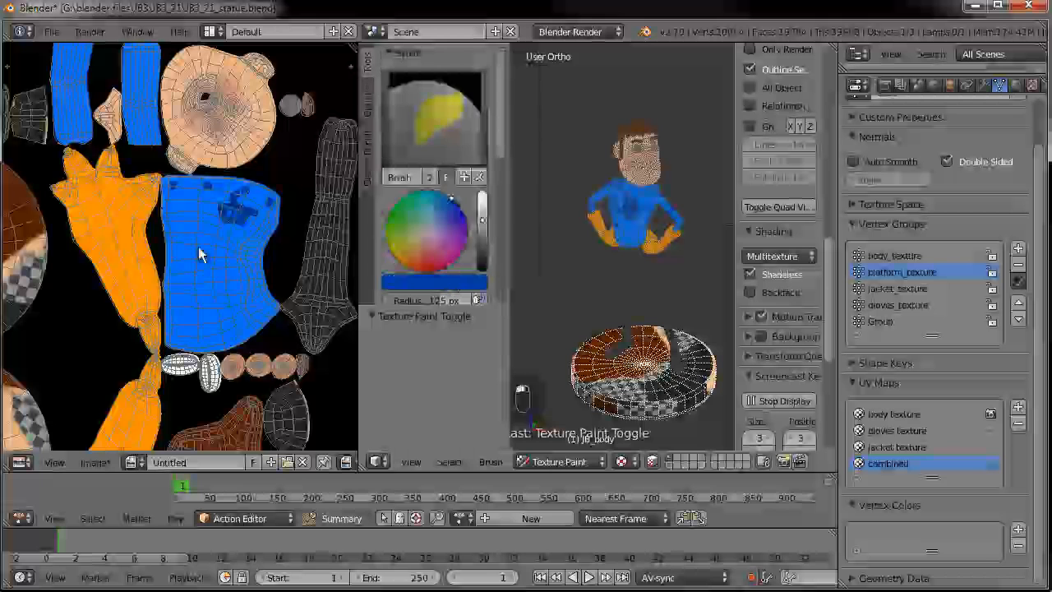
{"action": "left_click", "coordinate": [393, 283]}
{"action": "left_click", "coordinate": [522, 223]}
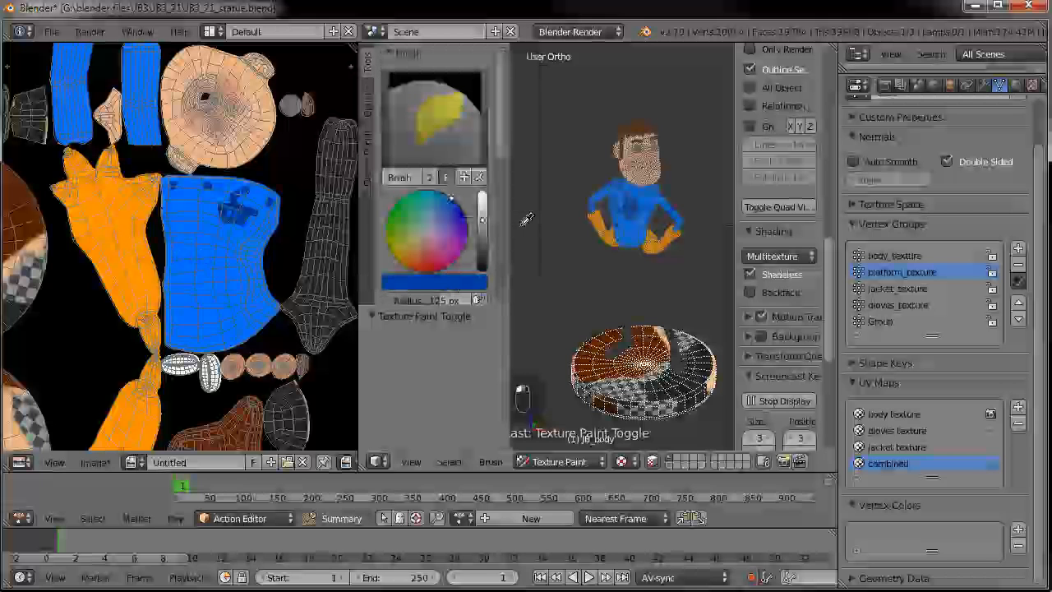
{"action": "left_click", "coordinate": [113, 238]}
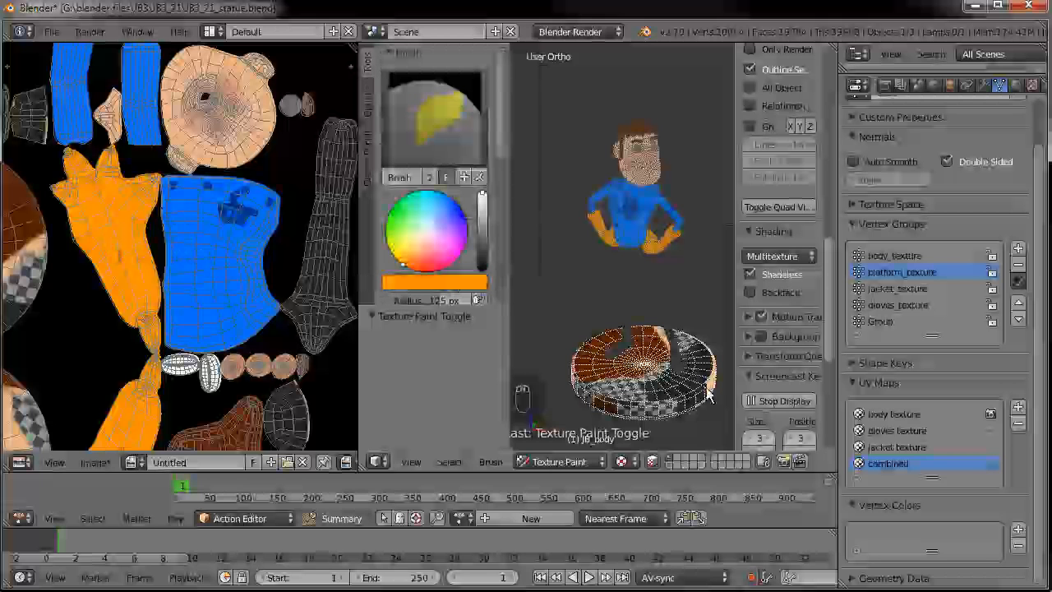
{"action": "left_click", "coordinate": [628, 349]}
{"action": "scroll", "coordinate": [657, 247], "scroll_direction": "down", "scroll_amount": 4}
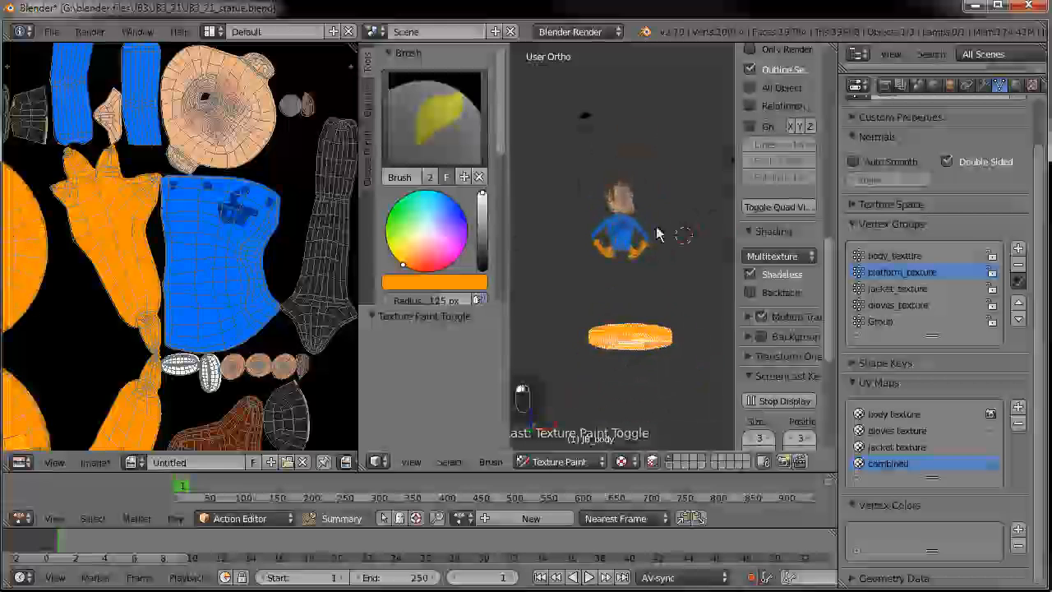
{"action": "middle_click_drag", "start_coordinate": [640, 256], "coordinate": [535, 345]}
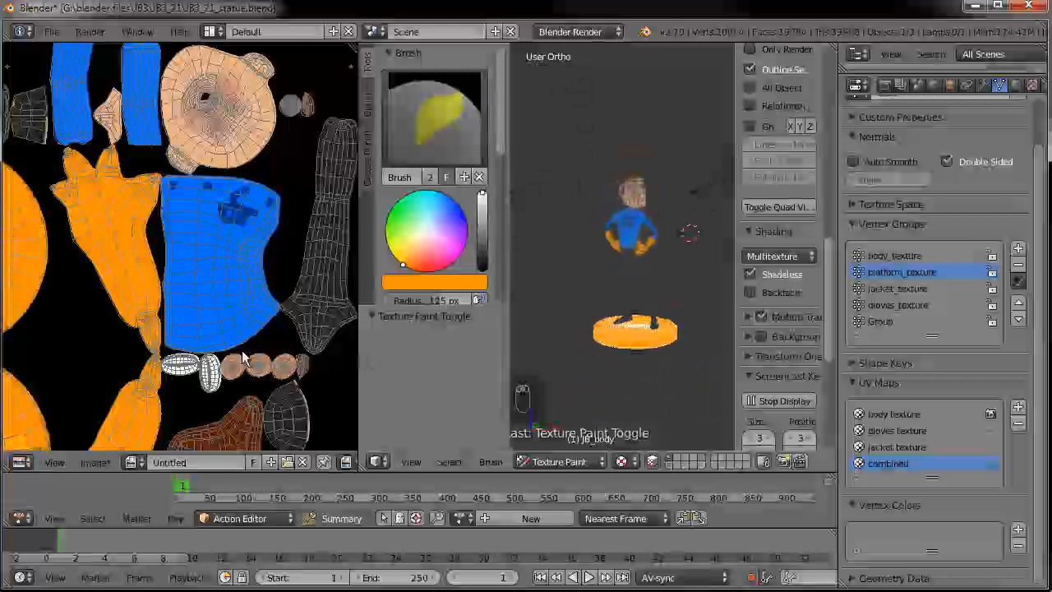
- Inspect the platform's painted islands in the combined image and the statue's head, jacket and platform on the model, toggling face masking for comparison
{"action": "scroll", "coordinate": [242, 350], "scroll_direction": "down", "scroll_amount": 2}
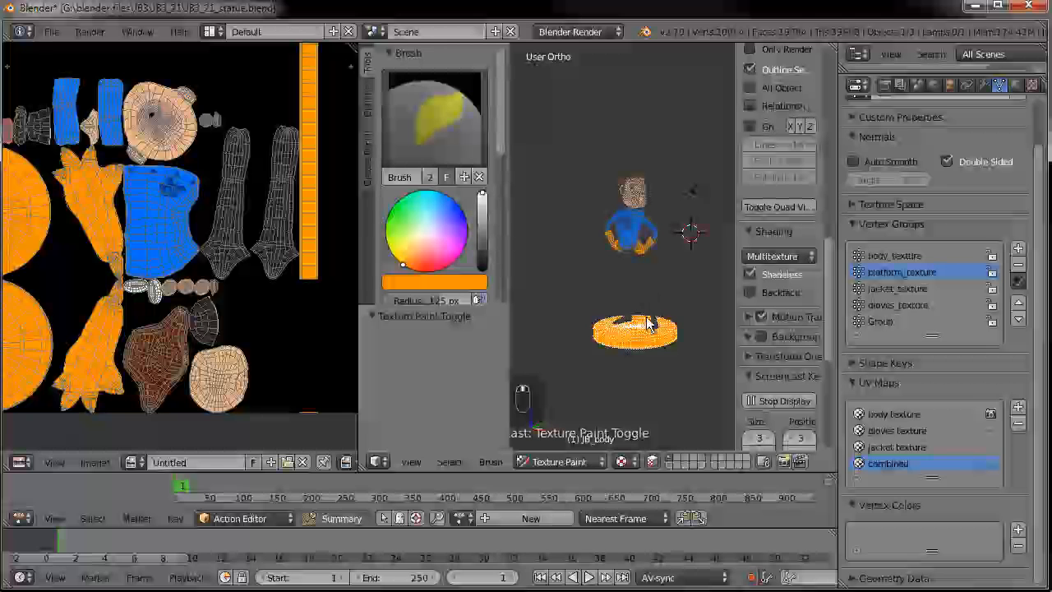
{"action": "middle_click_drag", "start_coordinate": [96, 285], "coordinate": [128, 307]}
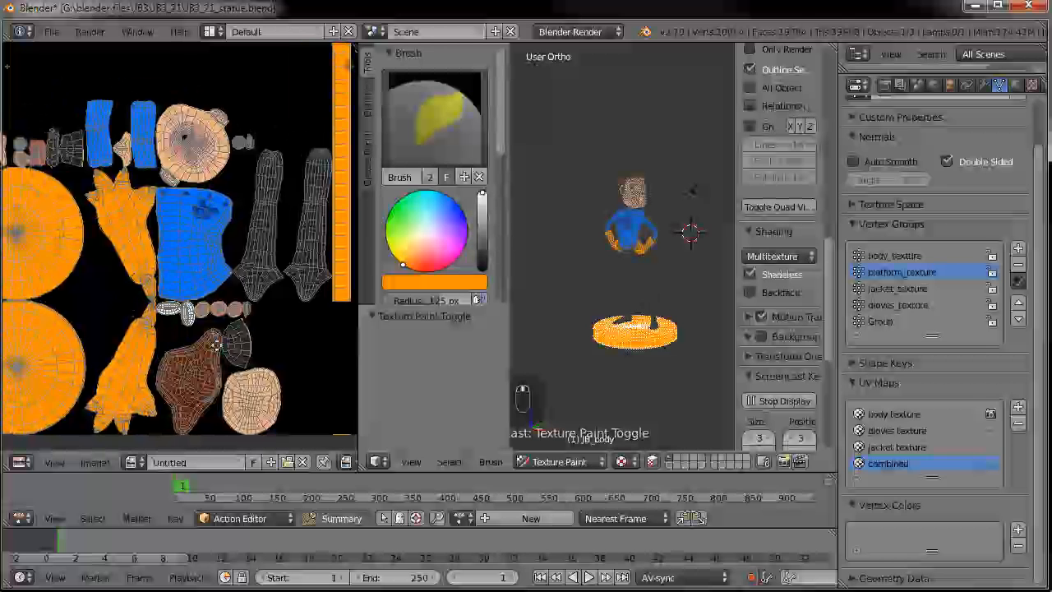
{"action": "middle_click_drag", "start_coordinate": [216, 343], "coordinate": [175, 342]}
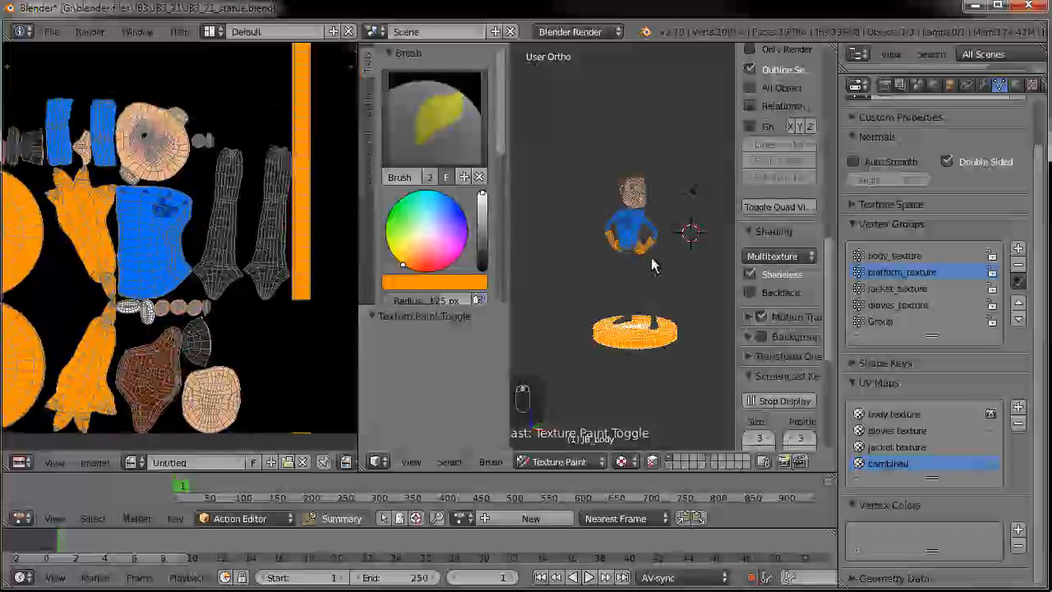
{"action": "scroll", "coordinate": [652, 265], "scroll_direction": "up", "scroll_amount": 10}
{"action": "scroll", "coordinate": [633, 329], "scroll_direction": "down", "scroll_amount": 3}
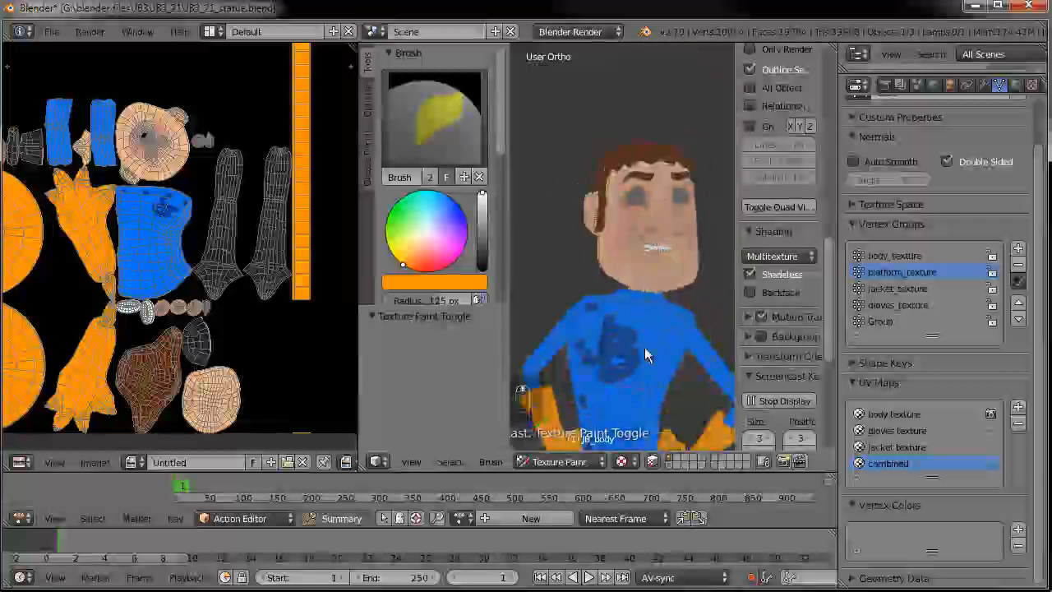
{"action": "scroll", "coordinate": [645, 361], "scroll_direction": "down", "scroll_amount": 5}
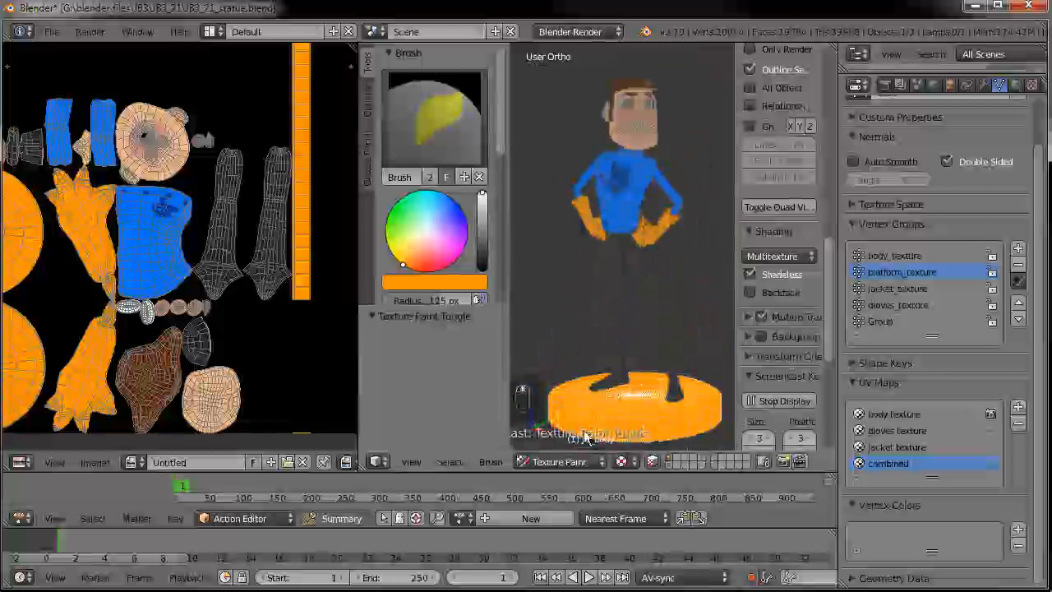
{"action": "left_click", "coordinate": [651, 461]}
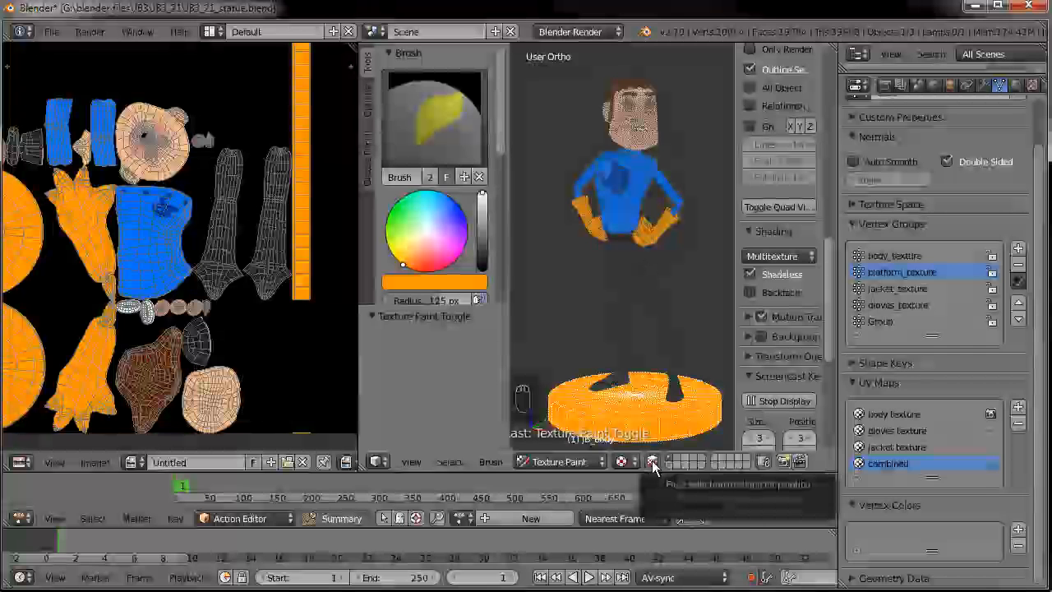
{"action": "left_click", "coordinate": [652, 461]}
{"action": "middle_click_drag", "start_coordinate": [640, 198], "coordinate": [627, 330], "text": "shift"}
{"action": "scroll", "coordinate": [627, 329], "scroll_direction": "up", "scroll_amount": 7}
{"action": "scroll", "coordinate": [631, 305], "scroll_direction": "down", "scroll_amount": 3}
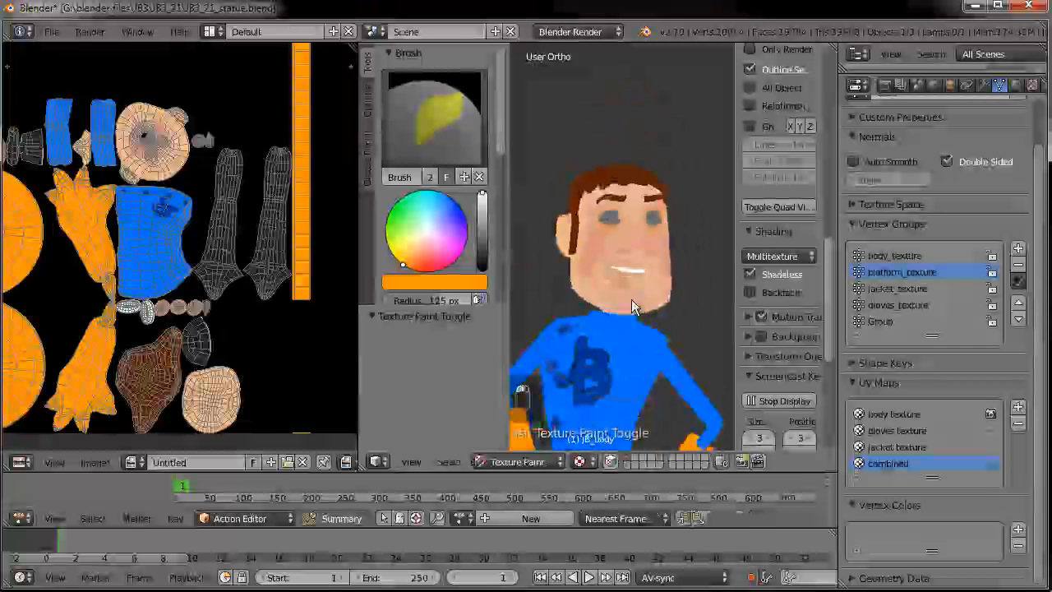
{"action": "scroll", "coordinate": [631, 306], "scroll_direction": "down", "scroll_amount": 4}
- Select the linked geometry of both eyeballs in Edit Mode and return to Texture Paint mode
{"action": "key", "text": "Tab"}
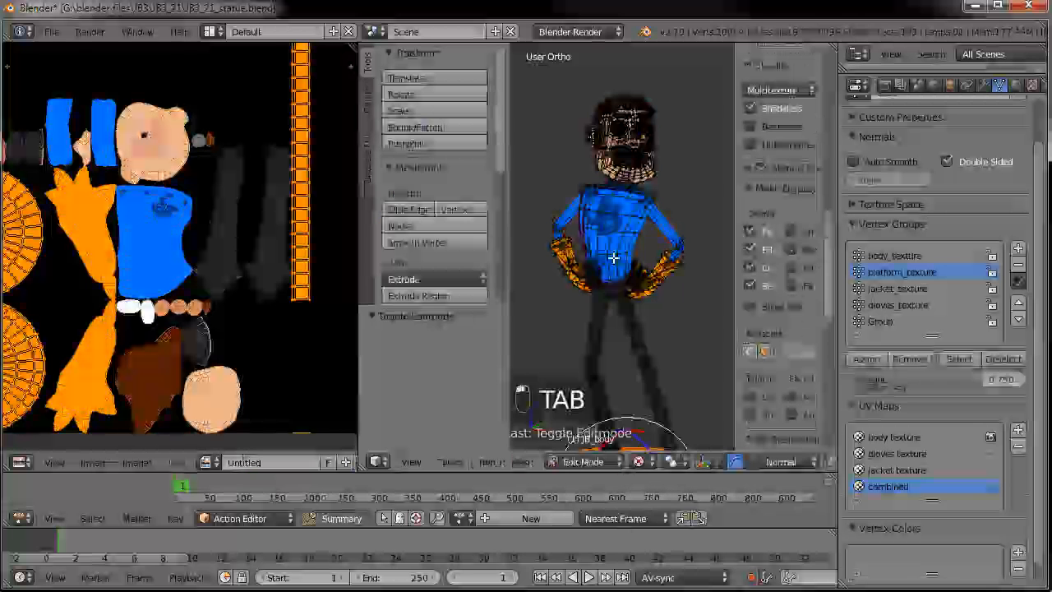
{"action": "scroll", "coordinate": [678, 228], "scroll_direction": "up", "scroll_amount": 10}
{"action": "middle_click_drag", "start_coordinate": [696, 104], "coordinate": [608, 202], "text": "shift"}
{"action": "right_click", "coordinate": [577, 201]}
{"action": "right_click", "coordinate": [669, 202]}
{"action": "right_click", "coordinate": [620, 193], "text": "shift"}
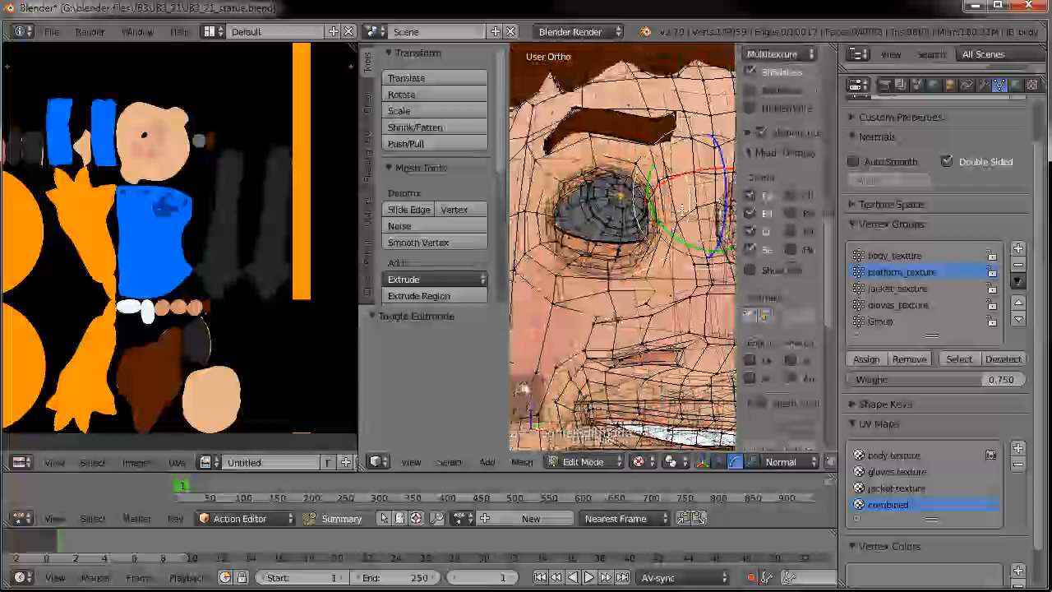
{"action": "key", "text": "ctrl+l"}
{"action": "key", "text": "Tab"}
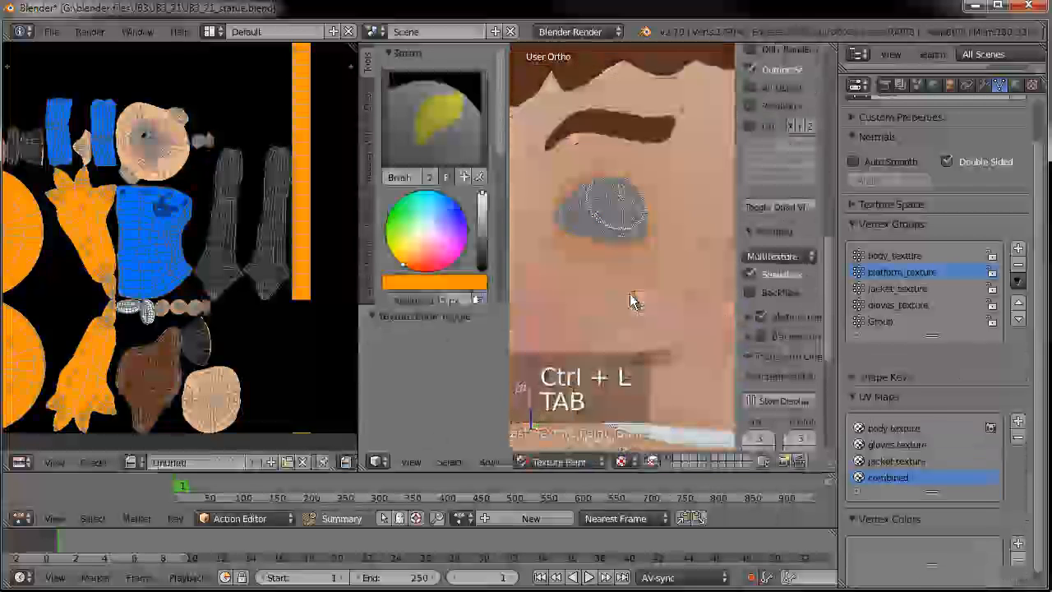
- Set the brush colour to white and paint both masked eyeballs on the model
{"action": "scroll", "coordinate": [630, 294], "scroll_direction": "down", "scroll_amount": 4}
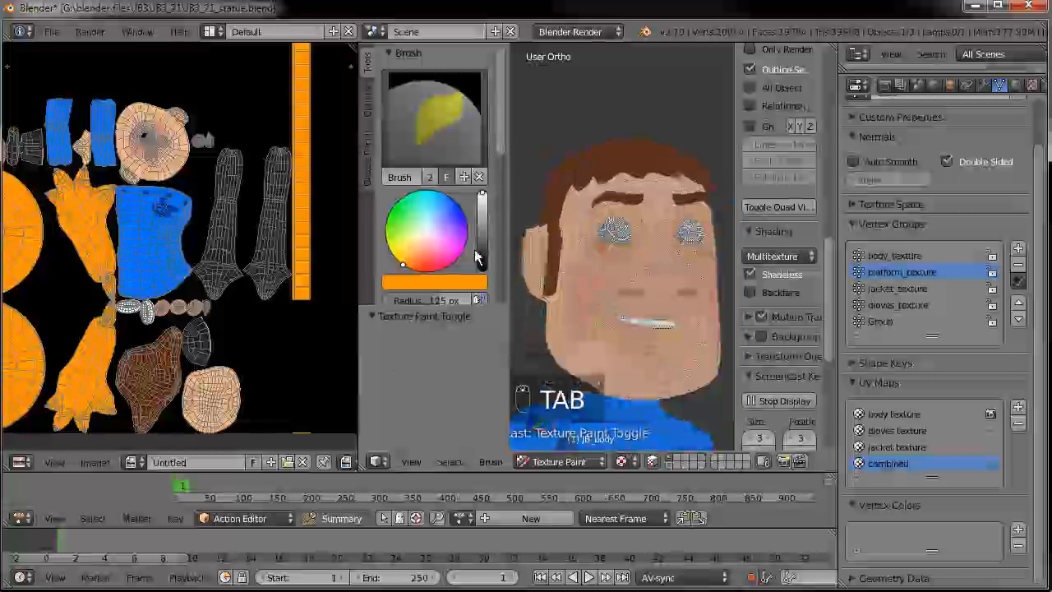
{"action": "left_click", "coordinate": [427, 231]}
{"action": "mouse_move", "coordinate": [606, 230]}
{"action": "left_mouse_down"}
{"action": "mouse_move", "coordinate": [629, 229]}
{"action": "mouse_move", "coordinate": [609, 236]}
{"action": "left_mouse_up"}
- Find an eyeball's white UV island in the combined image, set the brush colour to black and switch the image editor to Paint mode
{"action": "middle_click_drag", "start_coordinate": [100, 209], "coordinate": [104, 253]}
{"action": "scroll", "coordinate": [175, 272], "scroll_direction": "up", "scroll_amount": 5}
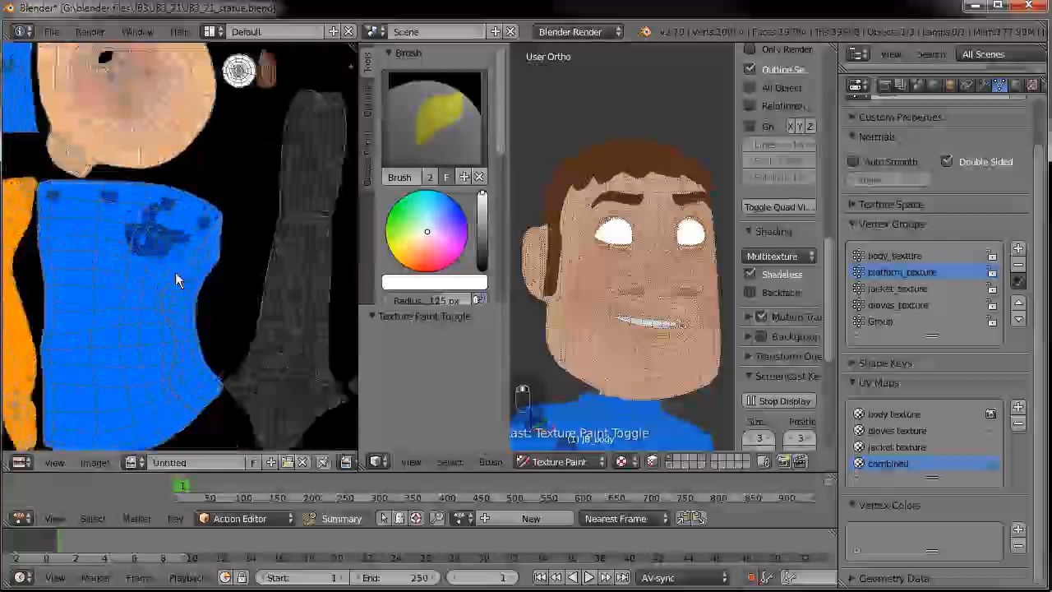
{"action": "middle_click_drag", "start_coordinate": [195, 273], "coordinate": [115, 268]}
{"action": "scroll", "coordinate": [115, 268], "scroll_direction": "down", "scroll_amount": 8}
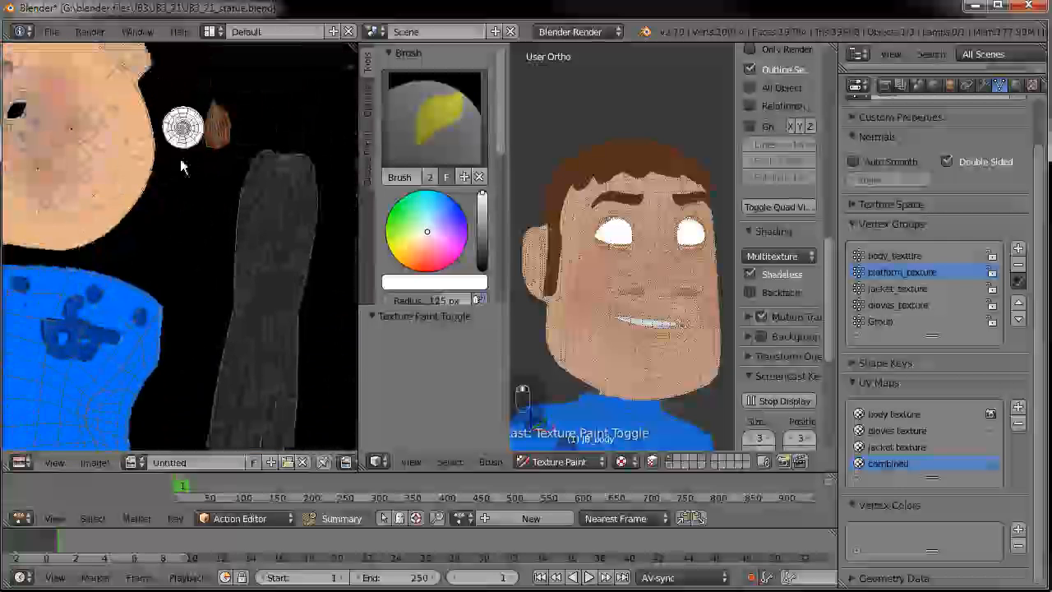
{"action": "middle_click_drag", "start_coordinate": [229, 266], "coordinate": [263, 268]}
{"action": "scroll", "coordinate": [213, 236], "scroll_direction": "up", "scroll_amount": 7}
{"action": "middle_click_drag", "start_coordinate": [176, 167], "coordinate": [193, 290]}
{"action": "scroll", "coordinate": [193, 289], "scroll_direction": "up", "scroll_amount": 3}
{"action": "middle_click_drag", "start_coordinate": [209, 198], "coordinate": [166, 288]}
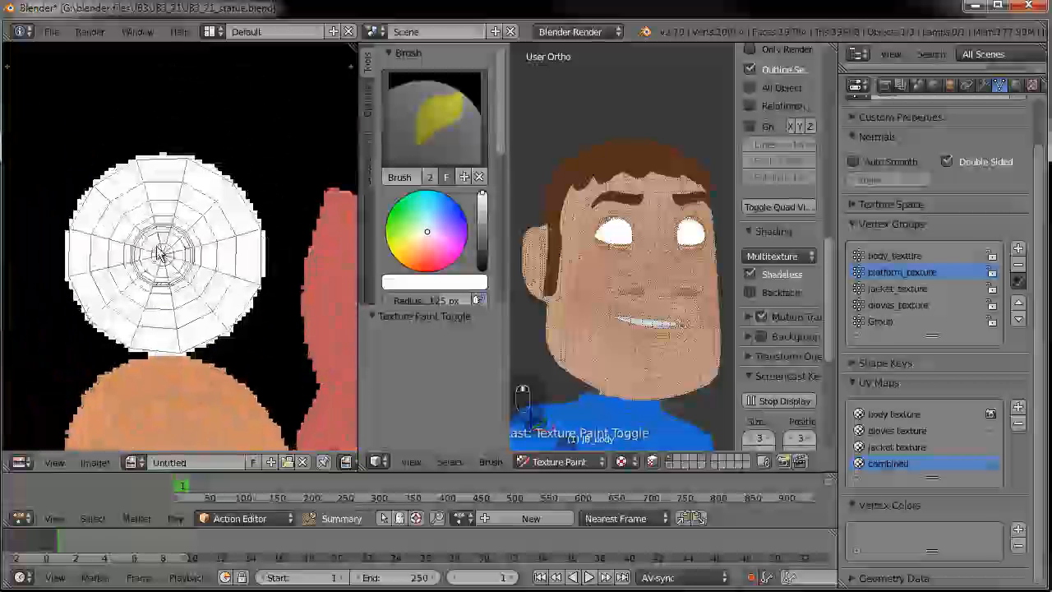
{"action": "scroll", "coordinate": [172, 265], "scroll_direction": "up", "scroll_amount": 2}
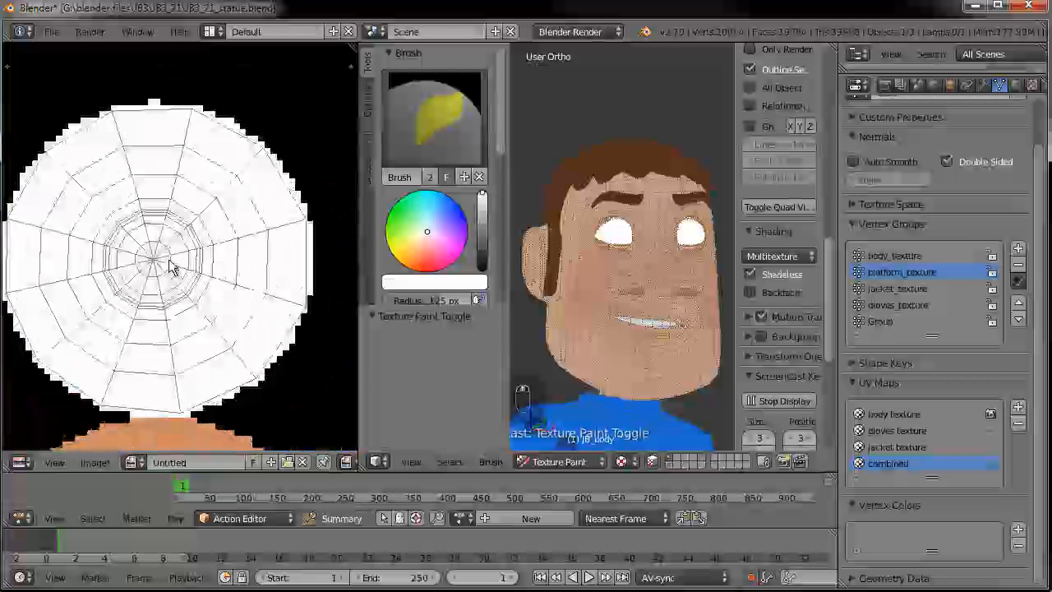
{"action": "left_click_drag", "start_coordinate": [482, 199], "coordinate": [487, 287]}
{"action": "left_click", "coordinate": [346, 462]}
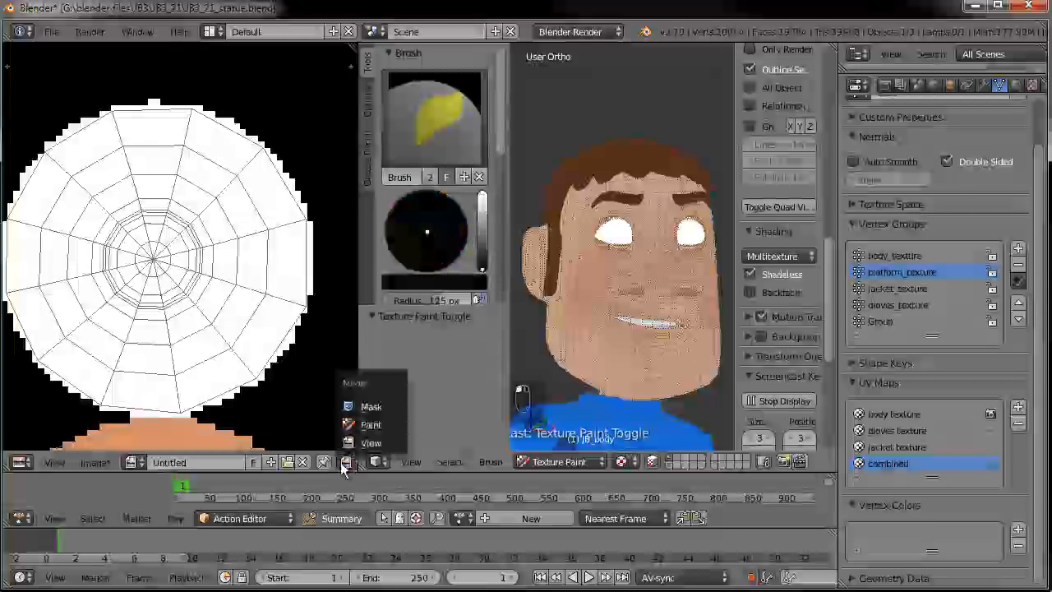
{"action": "left_click", "coordinate": [370, 425]}
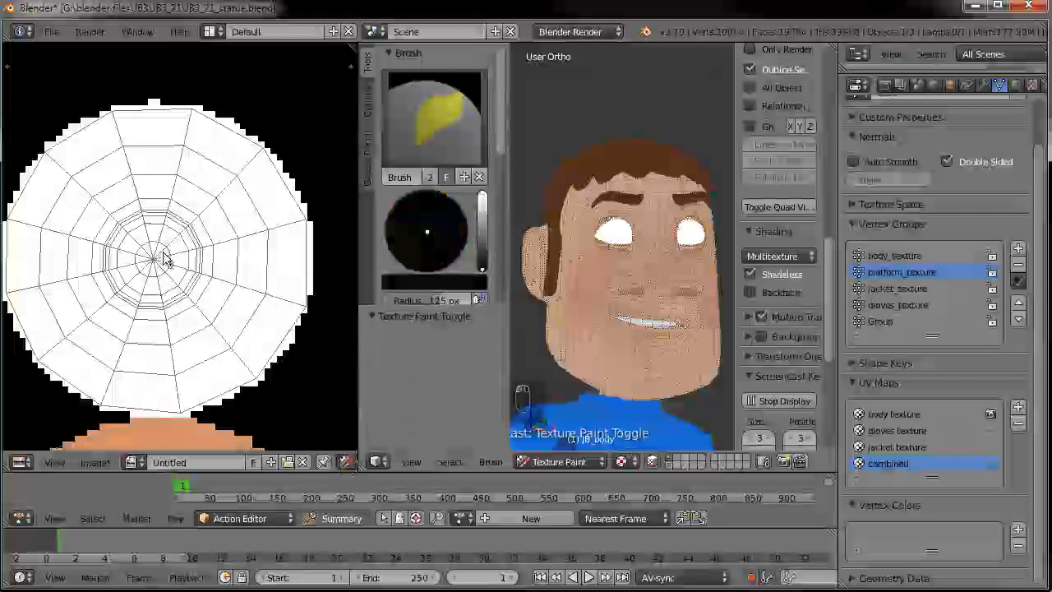
- Widen the image editor, show its paint tool settings and set the brush radius to 8 px
{"action": "left_click_drag", "start_coordinate": [356, 328], "coordinate": [565, 328]}
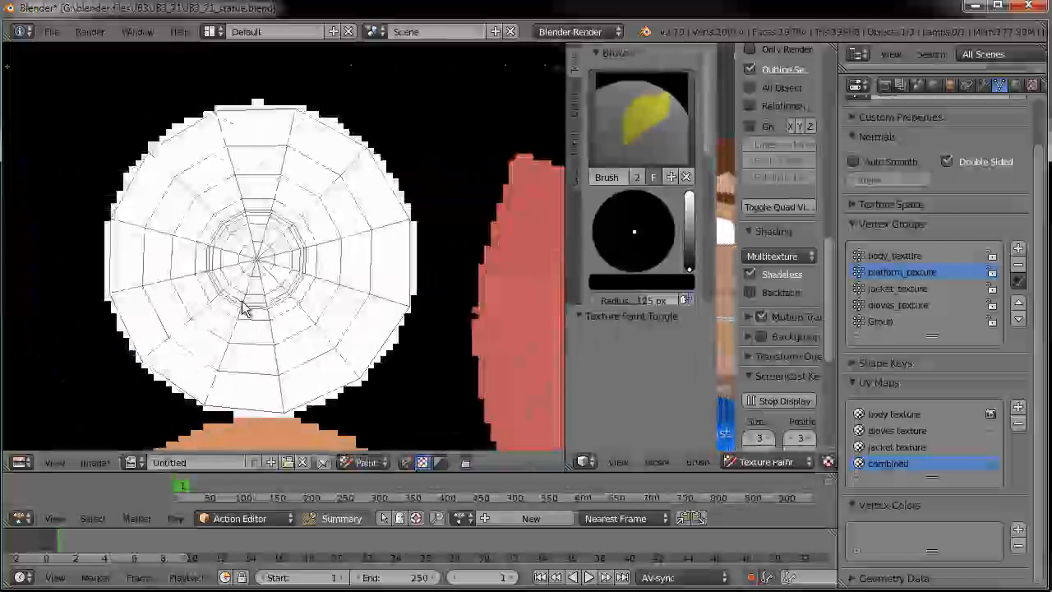
{"action": "key", "text": "t"}
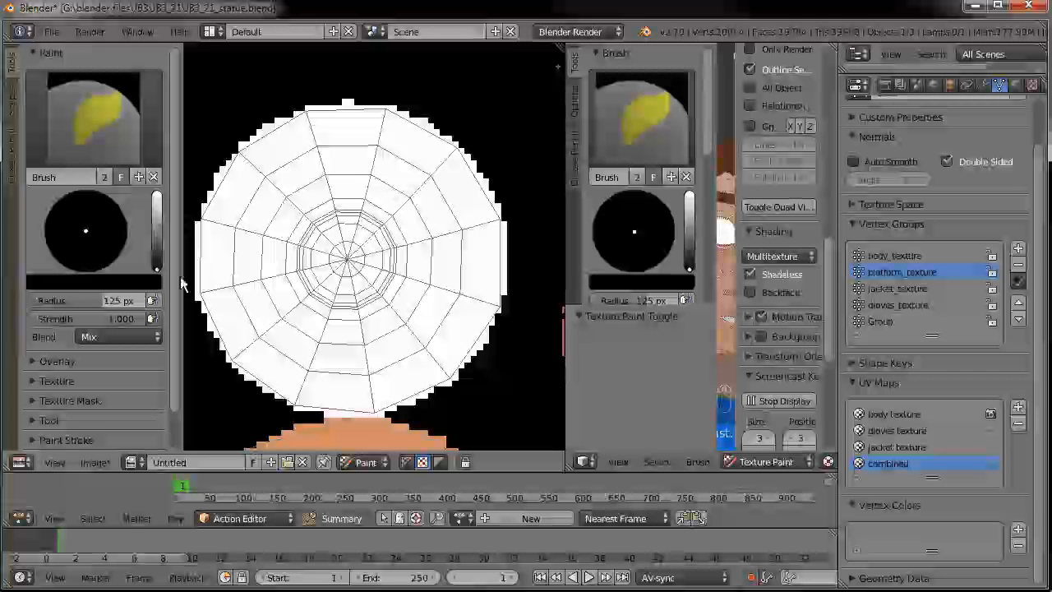
{"action": "left_click_drag", "start_coordinate": [100, 304], "coordinate": [49, 304]}
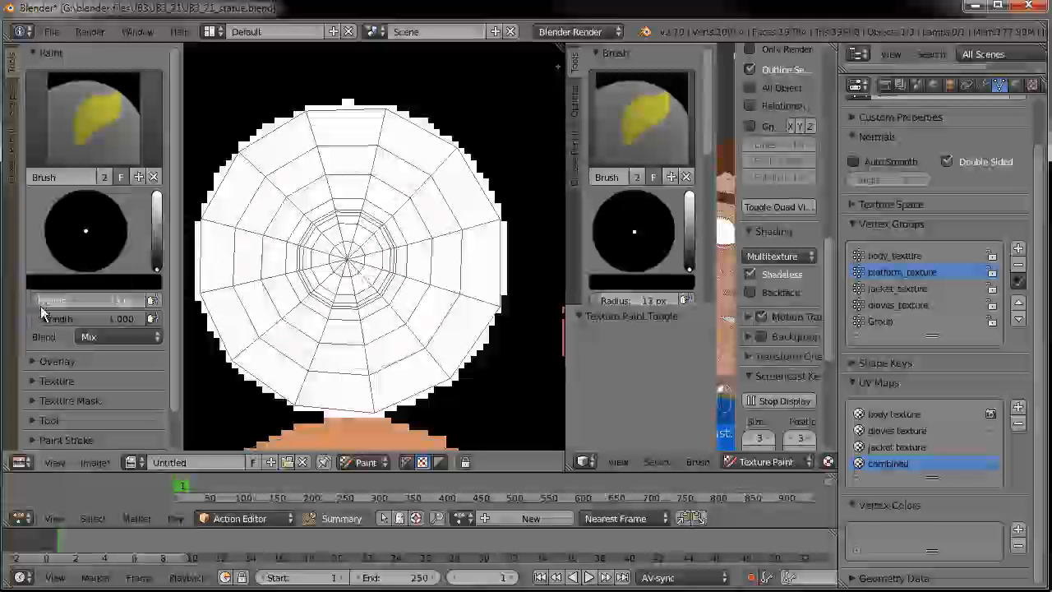
{"action": "left_click_drag", "start_coordinate": [66, 298], "coordinate": [62, 301]}
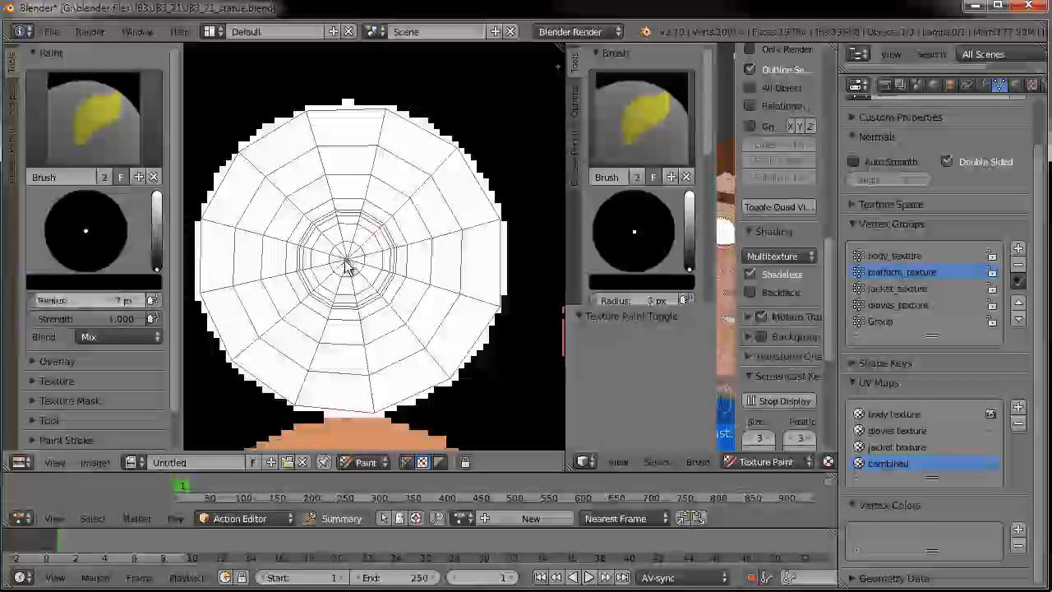
{"action": "left_click_drag", "start_coordinate": [35, 304], "coordinate": [37, 303]}
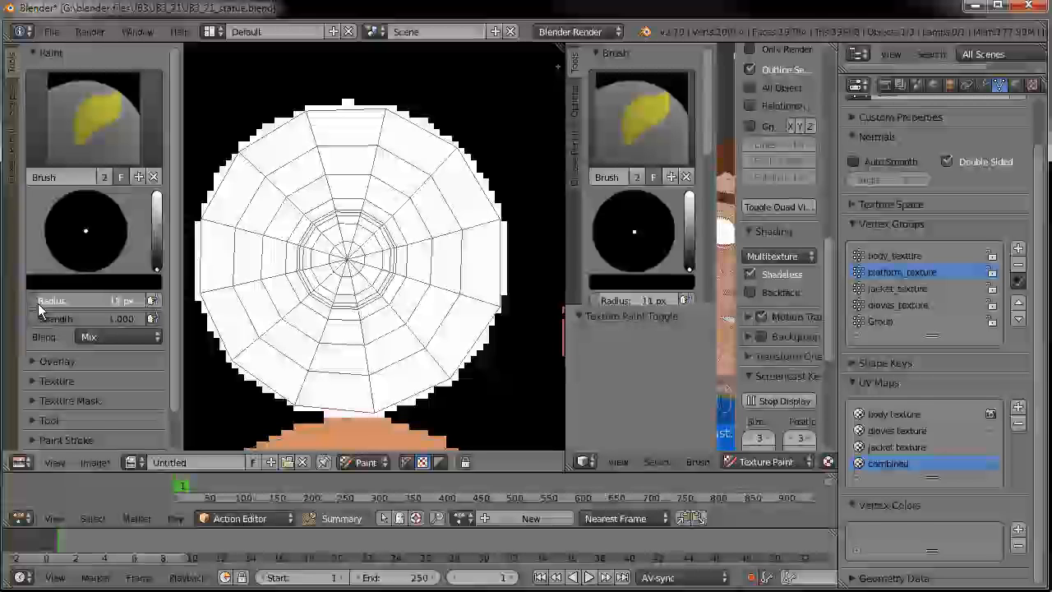
{"action": "left_click", "coordinate": [87, 296]}
{"action": "type", "text": "19"}
{"action": "key", "text": "Return"}
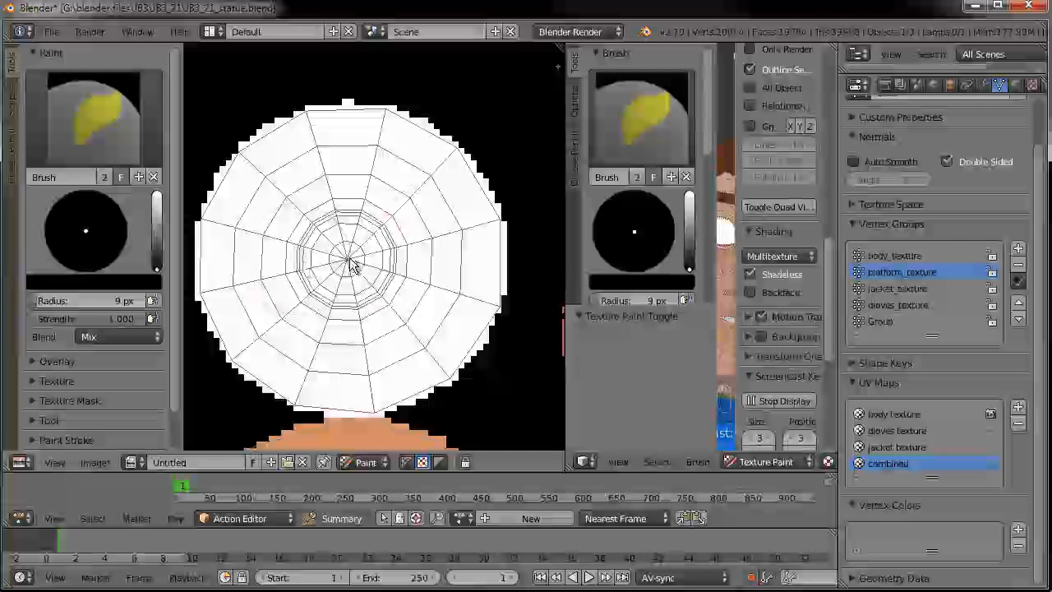
{"action": "left_click", "coordinate": [94, 300]}
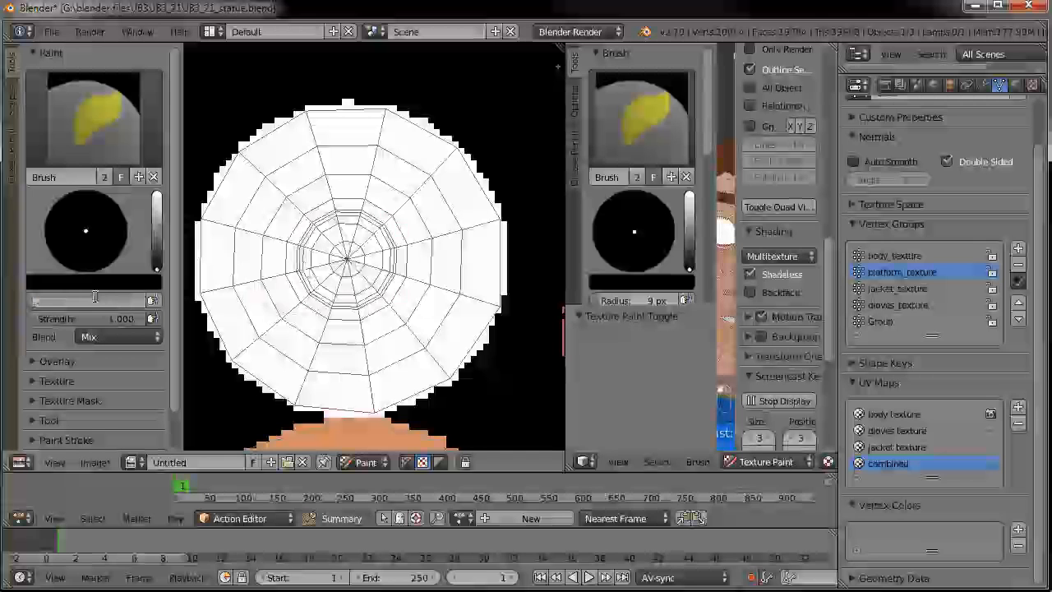
{"action": "key", "text": "Escape"}
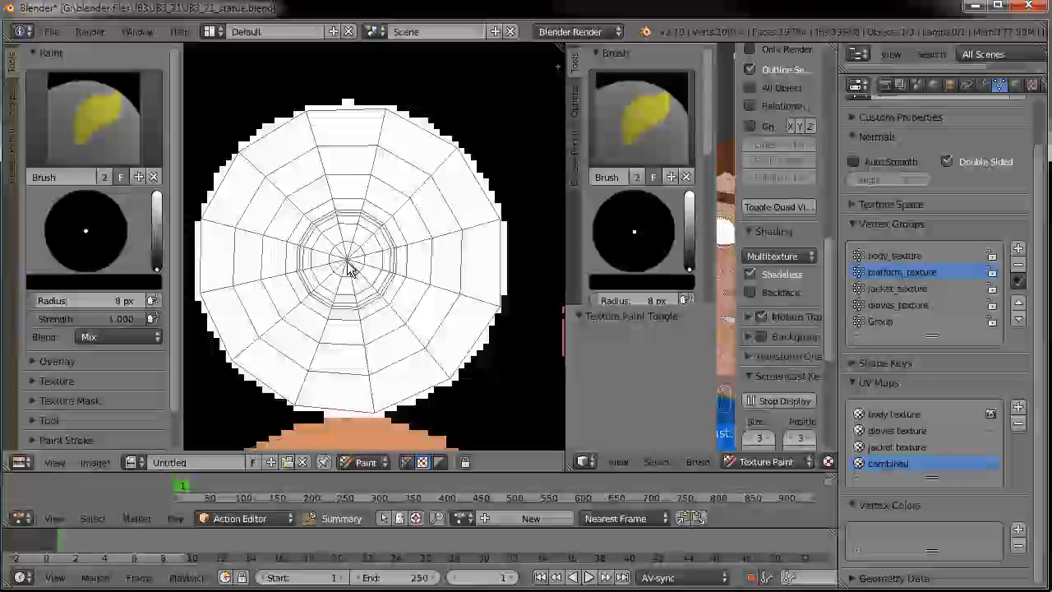
- Paint a black pupil at the centre of each of the two eyeball islands in the combined image
{"action": "left_click_drag", "start_coordinate": [348, 269], "coordinate": [350, 271]}
{"action": "scroll", "coordinate": [349, 270], "scroll_direction": "down", "scroll_amount": 2}
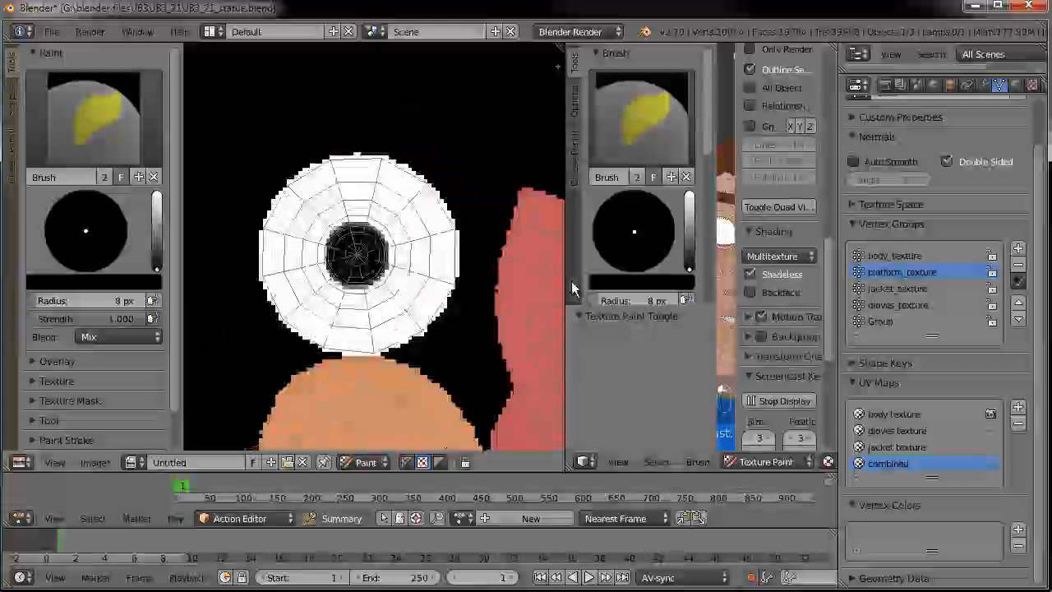
{"action": "middle_click_drag", "start_coordinate": [428, 279], "coordinate": [187, 275]}
{"action": "middle_click_drag", "start_coordinate": [353, 261], "coordinate": [177, 196]}
{"action": "scroll", "coordinate": [403, 254], "scroll_direction": "down", "scroll_amount": 4}
{"action": "middle_click_drag", "start_coordinate": [464, 254], "coordinate": [145, 252]}
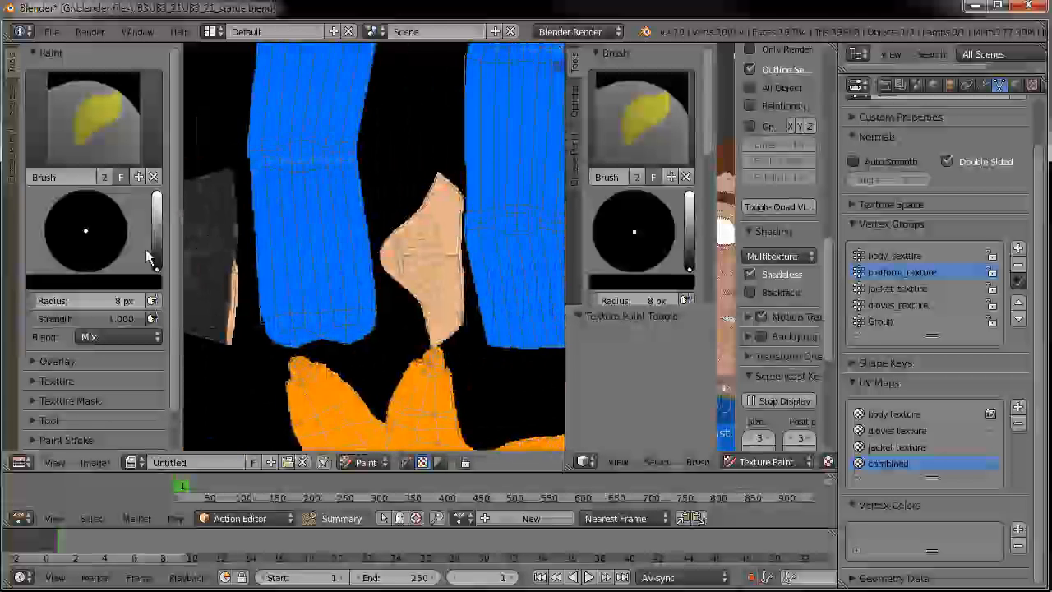
{"action": "middle_click_drag", "start_coordinate": [362, 237], "coordinate": [208, 238]}
{"action": "middle_click_drag", "start_coordinate": [534, 235], "coordinate": [269, 235]}
{"action": "middle_click_drag", "start_coordinate": [444, 241], "coordinate": [248, 257]}
{"action": "scroll", "coordinate": [372, 273], "scroll_direction": "up", "scroll_amount": 8}
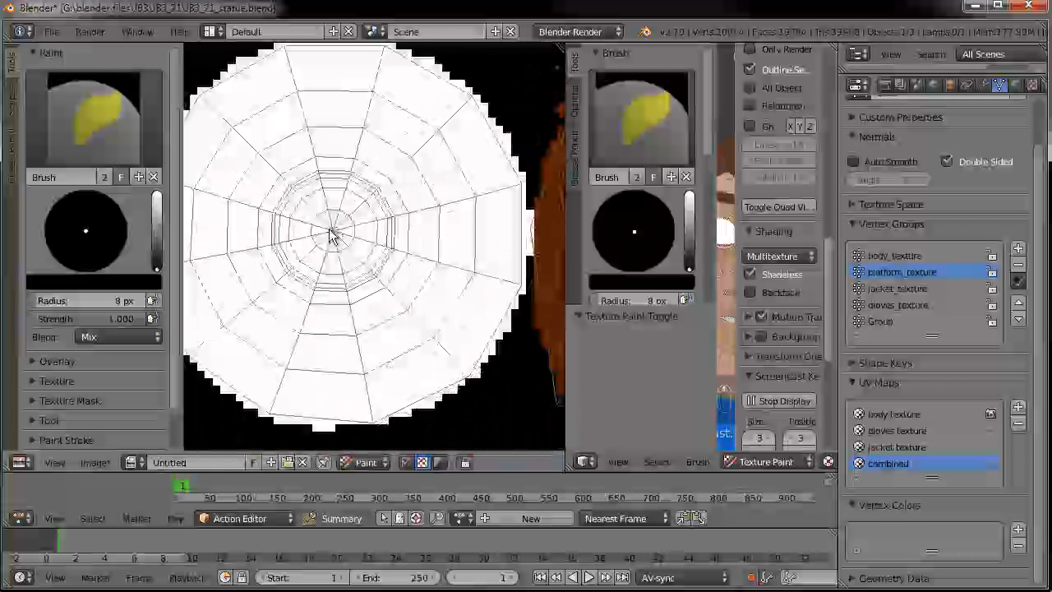
{"action": "left_click_drag", "start_coordinate": [333, 236], "coordinate": [337, 239]}
- Widen the 3D view, check the painted eyes up close and switch the statue to Object Mode
{"action": "left_click_drag", "start_coordinate": [559, 235], "coordinate": [203, 235]}
{"action": "middle_click_drag", "start_coordinate": [579, 216], "coordinate": [523, 298]}
{"action": "scroll", "coordinate": [534, 252], "scroll_direction": "up", "scroll_amount": 6}
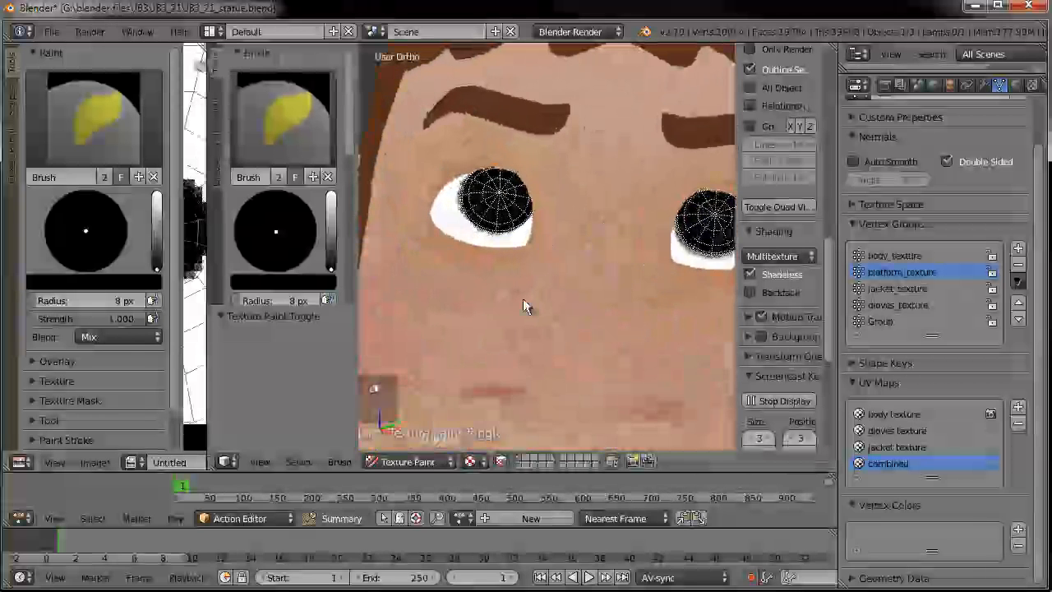
{"action": "left_click", "coordinate": [408, 461]}
{"action": "left_click", "coordinate": [438, 444]}
{"action": "scroll", "coordinate": [562, 316], "scroll_direction": "down", "scroll_amount": 8}
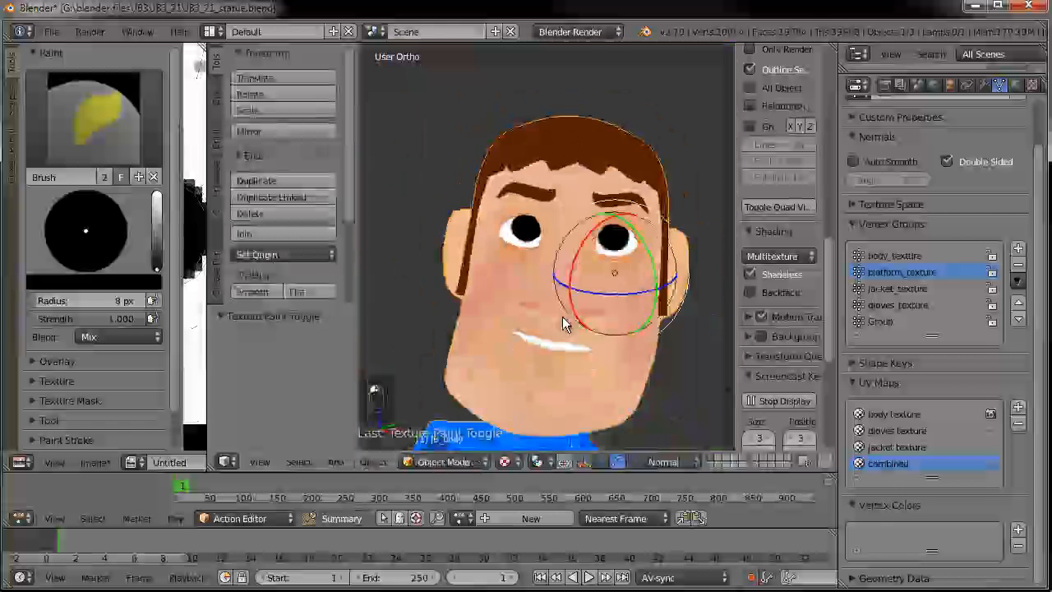
- Turn off shadeless display in the 3D view and look over the whole shaded statue
{"action": "middle_click_drag", "start_coordinate": [578, 361], "coordinate": [592, 468]}
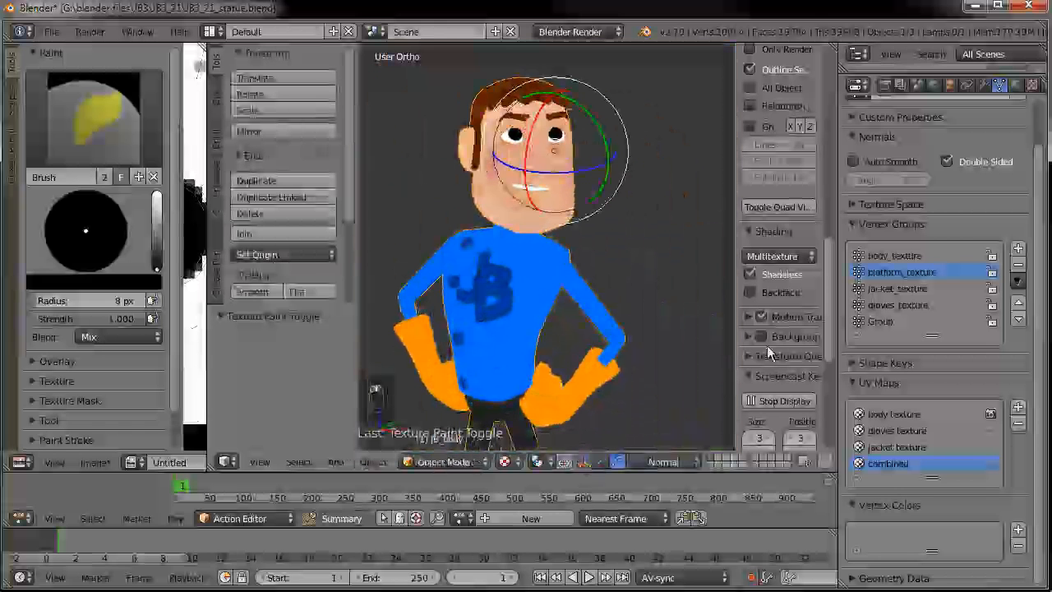
{"action": "left_click", "coordinate": [750, 275]}
{"action": "scroll", "coordinate": [607, 334], "scroll_direction": "down", "scroll_amount": 3}
{"action": "mouse_move", "coordinate": [608, 334]}
{"action": "middle_mouse_down"}
{"action": "mouse_move", "coordinate": [550, 314]}
{"action": "mouse_move", "coordinate": [588, 337]}
{"action": "mouse_move", "coordinate": [625, 313]}
{"action": "mouse_move", "coordinate": [547, 313]}
{"action": "middle_mouse_up"}
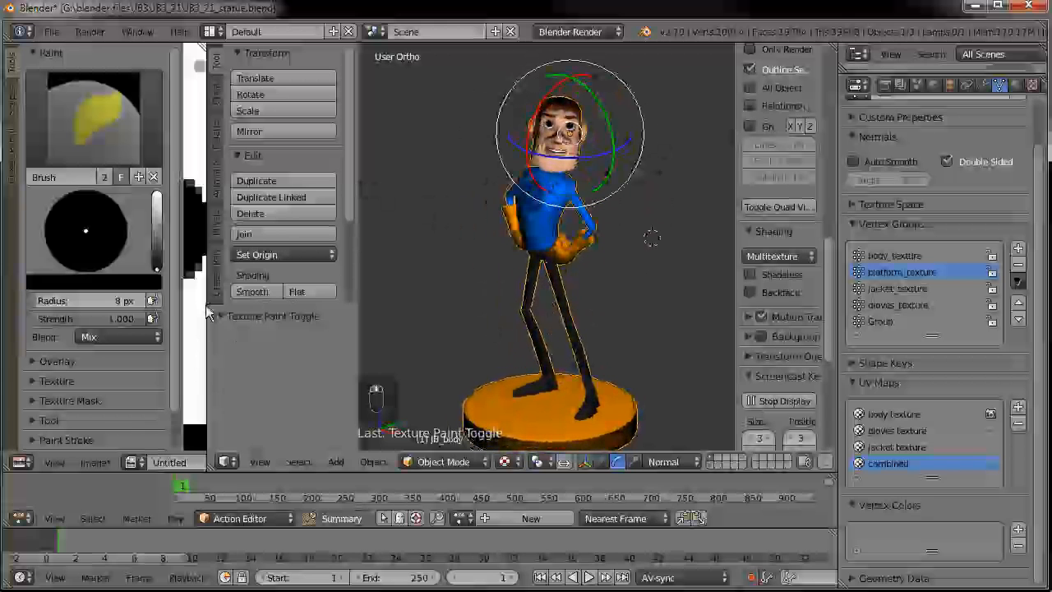
- Save the combined image as jb3_texturemap_combined.png in the JB3_21 folder
{"action": "left_click_drag", "start_coordinate": [208, 328], "coordinate": [587, 329]}
{"action": "left_click", "coordinate": [93, 462]}
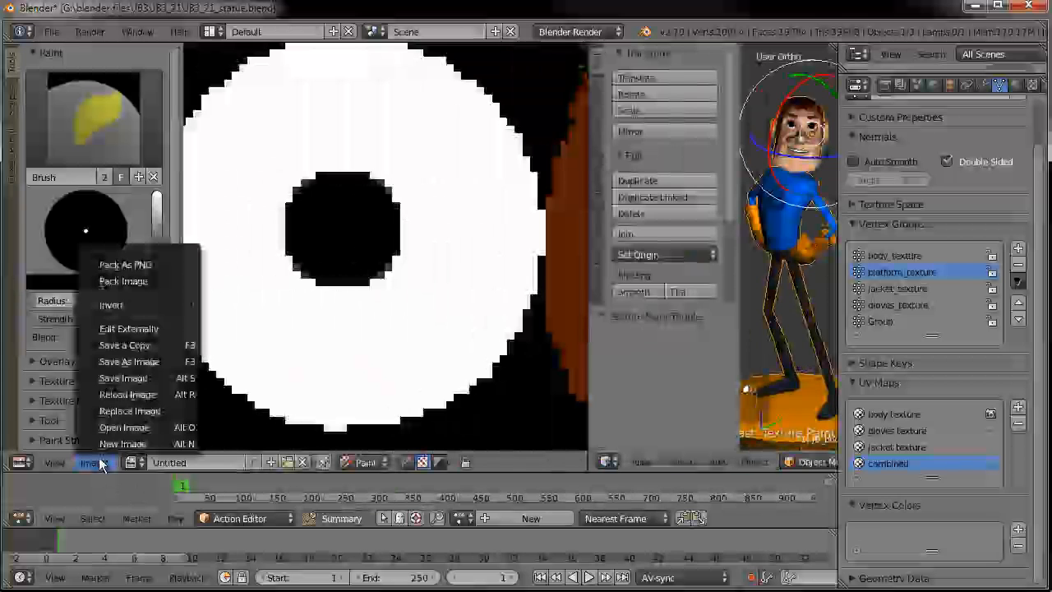
{"action": "left_click", "coordinate": [143, 362]}
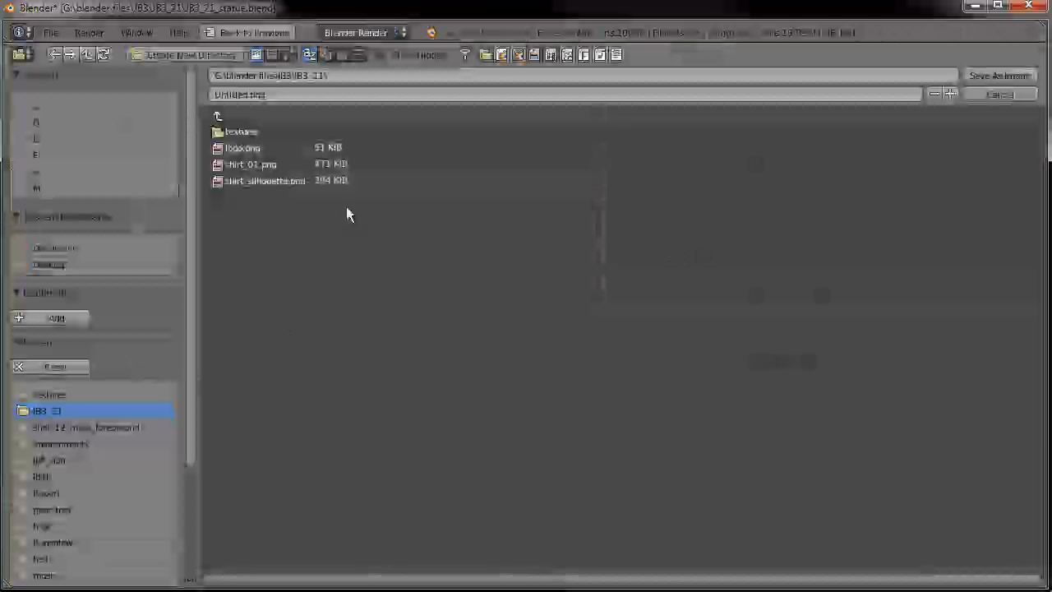
{"action": "left_click", "coordinate": [277, 91]}
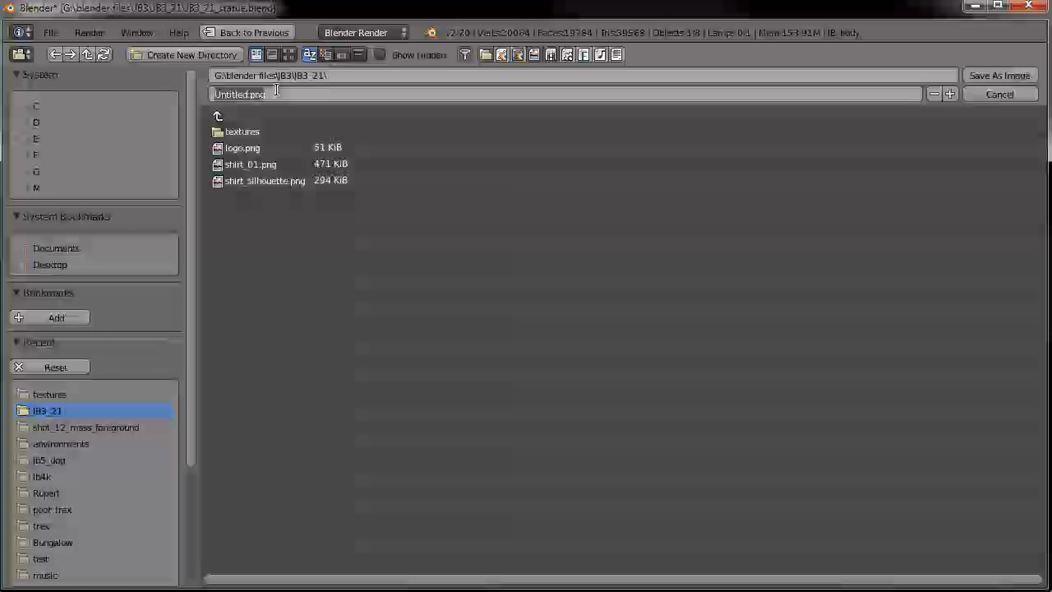
{"action": "key", "text": "BackSpace"}
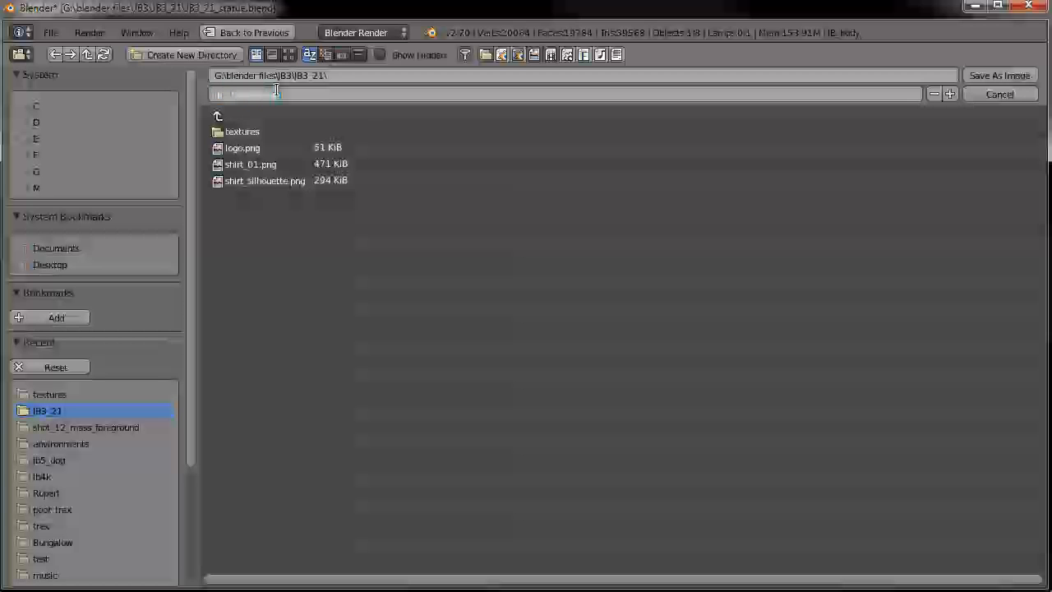
{"action": "key", "text": "BackSpace"}
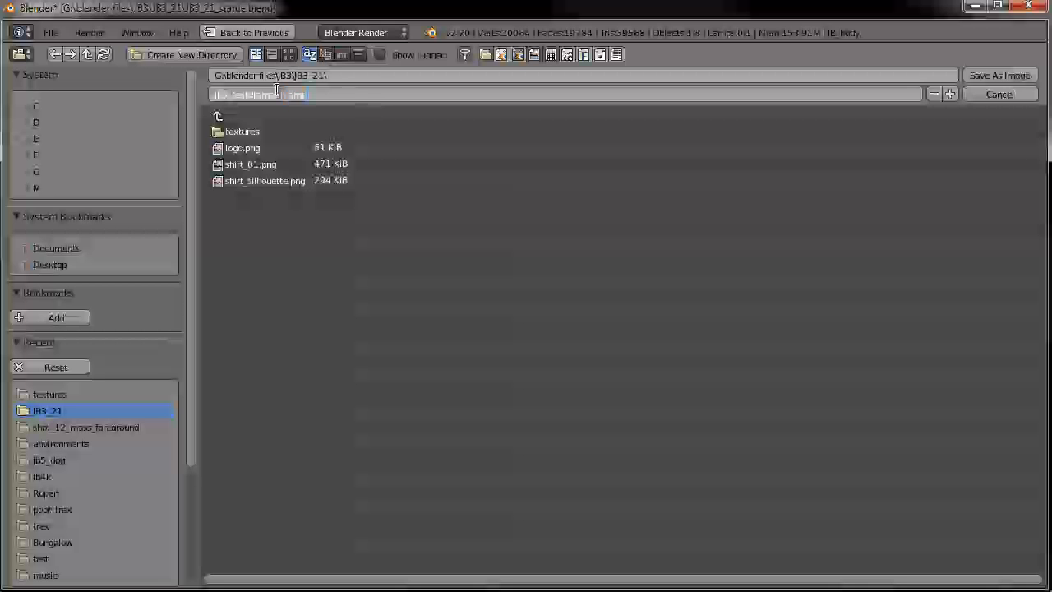
{"action": "key", "text": "Return"}
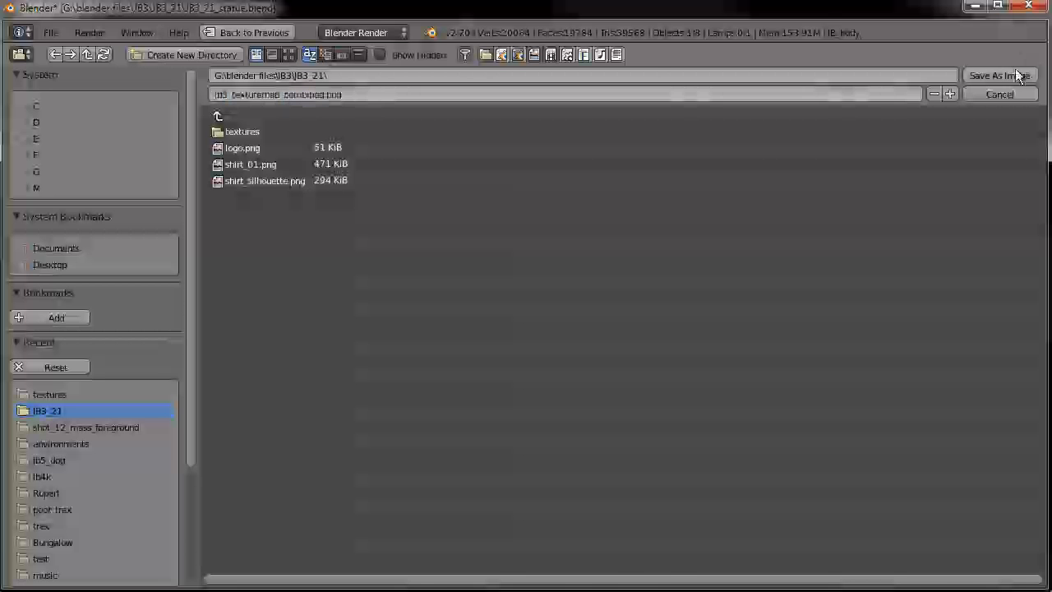
{"action": "left_click", "coordinate": [1013, 73]}
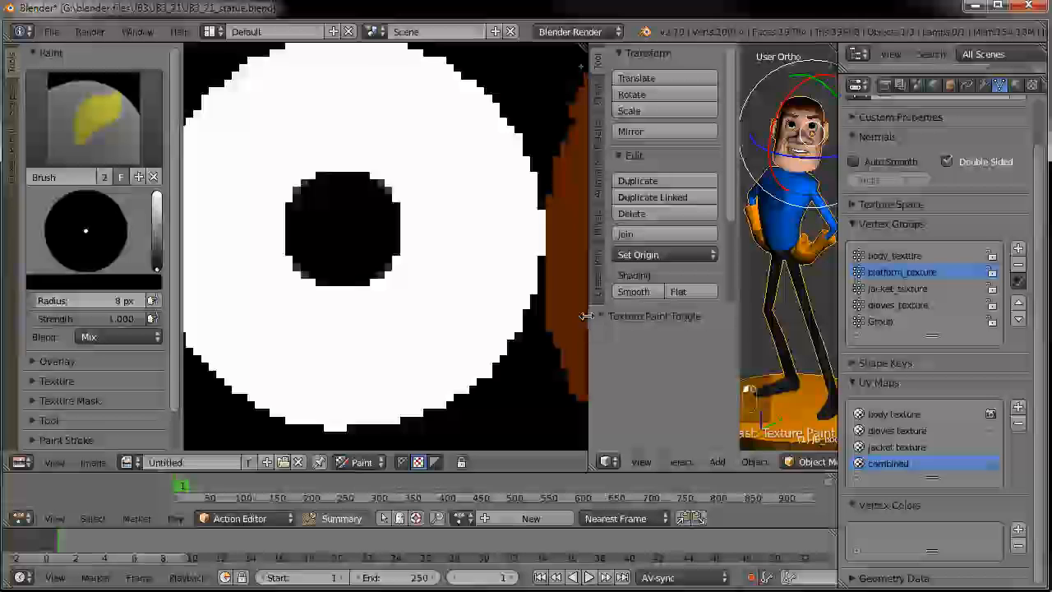
- Widen the 3D view again and deselect all objects
{"action": "left_click_drag", "start_coordinate": [587, 313], "coordinate": [305, 313]}
{"action": "scroll", "coordinate": [595, 322], "scroll_direction": "up", "scroll_amount": 3}
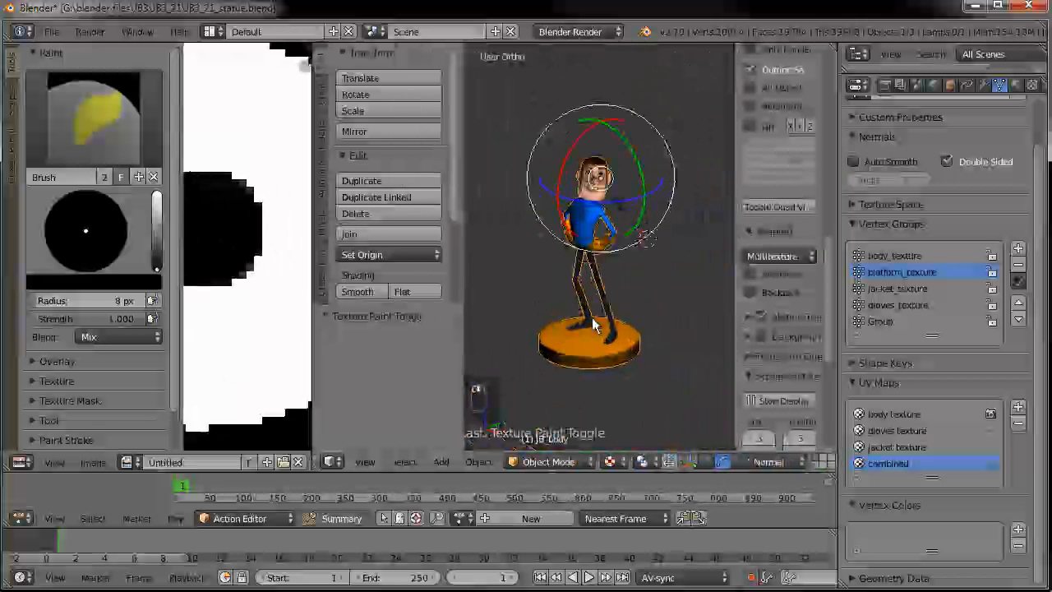
{"action": "key", "text": "a"}
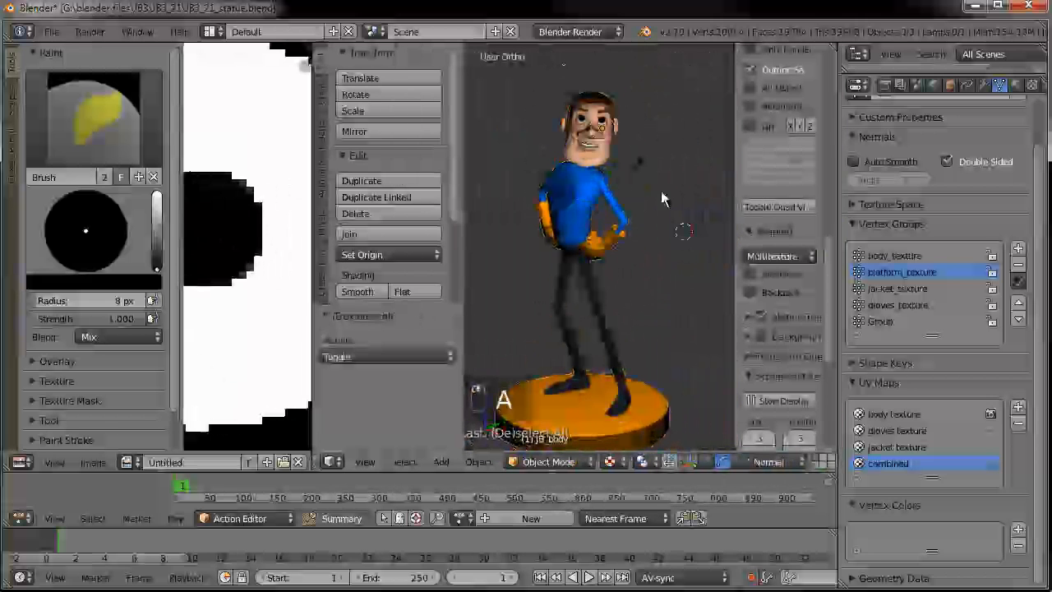
- Show the statue's jb3_combined material settings and merge the image editor area into the 3D view
{"action": "left_click", "coordinate": [1015, 84]}
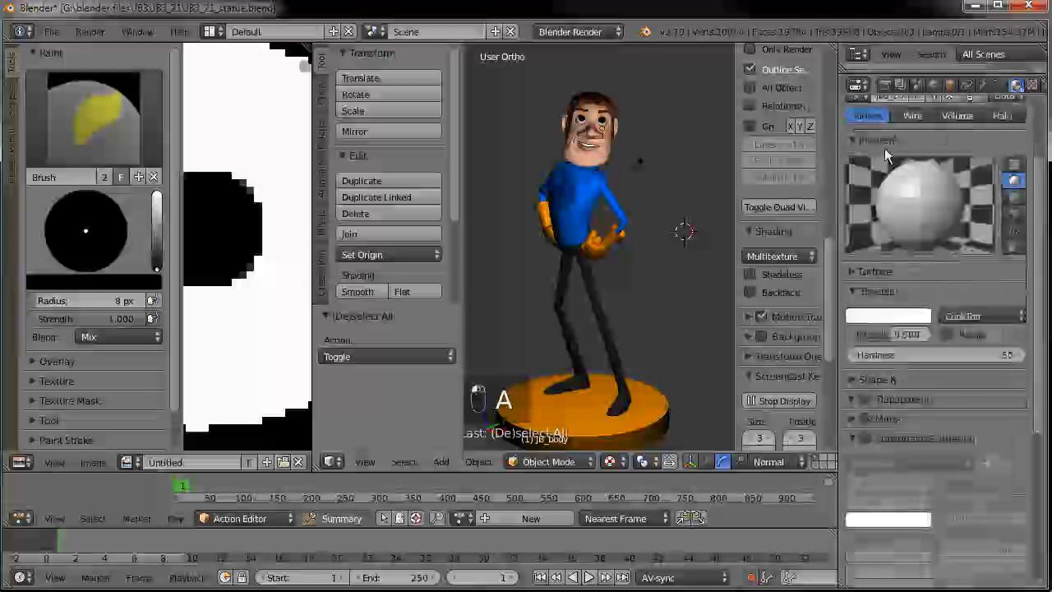
{"action": "left_click_drag", "start_coordinate": [835, 138], "coordinate": [818, 138]}
{"action": "left_click_drag", "start_coordinate": [315, 468], "coordinate": [229, 427]}
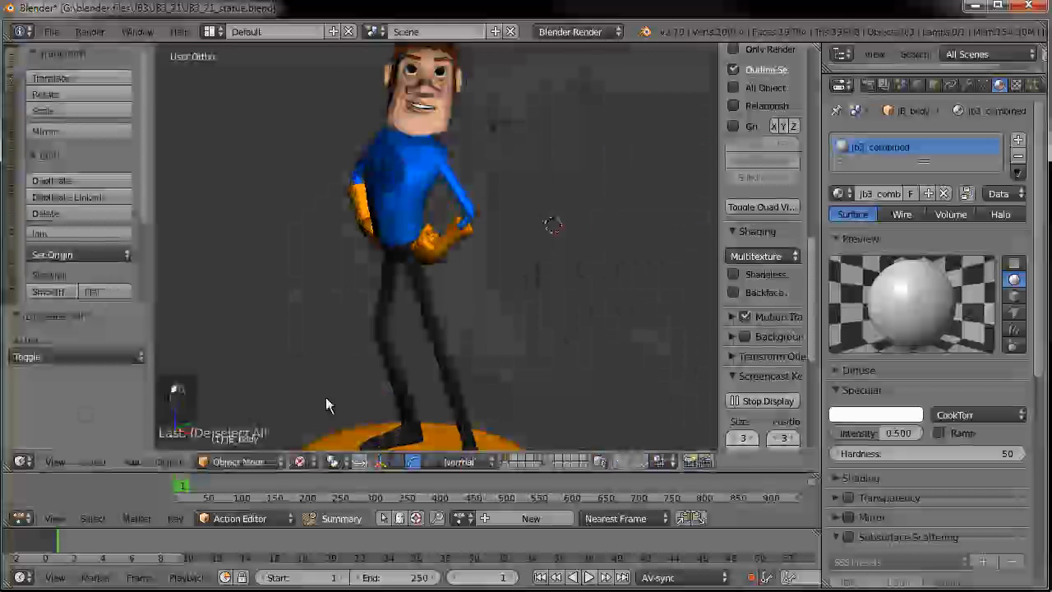
{"action": "scroll", "coordinate": [534, 334], "scroll_direction": "down", "scroll_amount": 1}
{"action": "middle_click_drag", "start_coordinate": [534, 335], "coordinate": [533, 314], "text": "shift"}
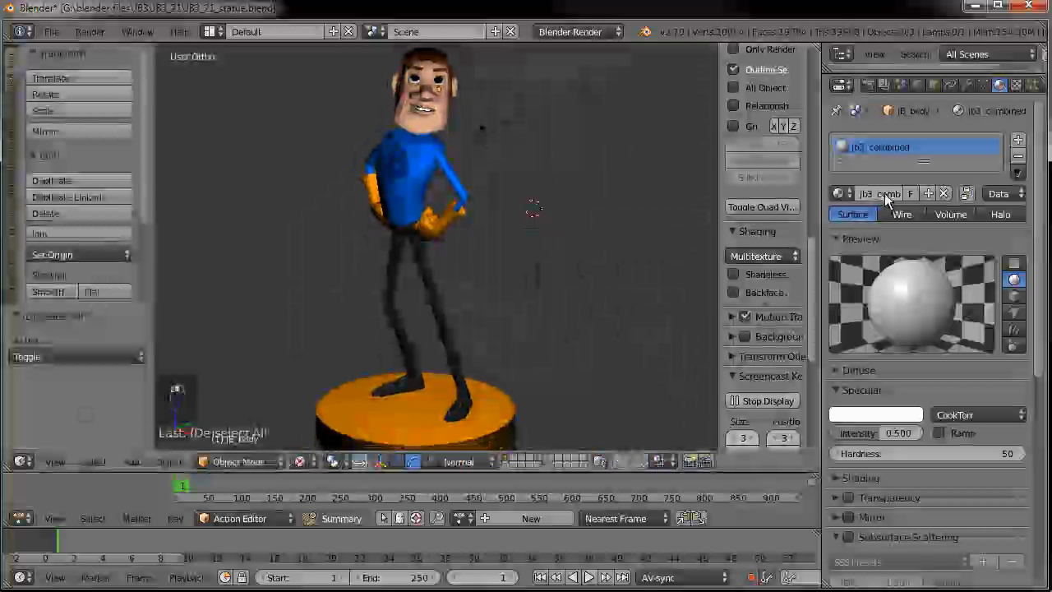
- Add a new Image or Movie texture to the statue's combined material and assign the Untitled image to it
{"action": "left_click", "coordinate": [1016, 86]}
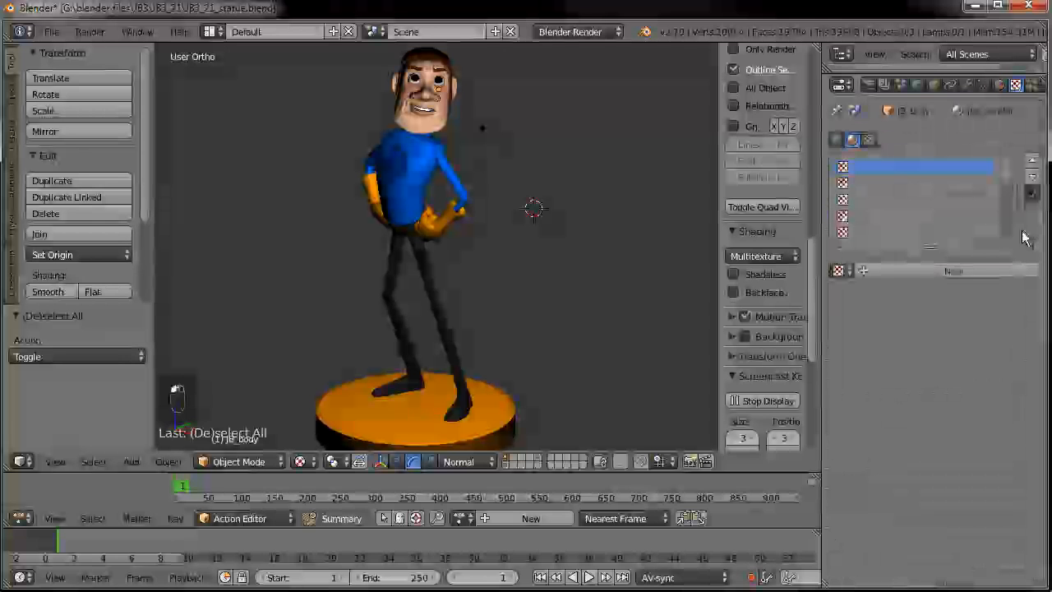
{"action": "left_click", "coordinate": [928, 270]}
{"action": "left_click", "coordinate": [936, 290]}
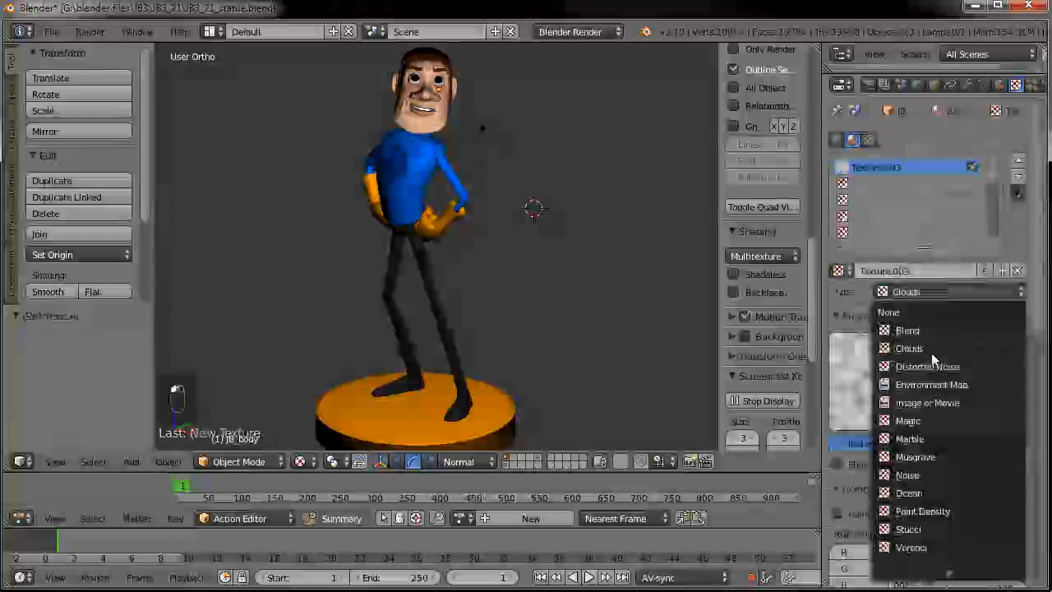
{"action": "left_click", "coordinate": [937, 402]}
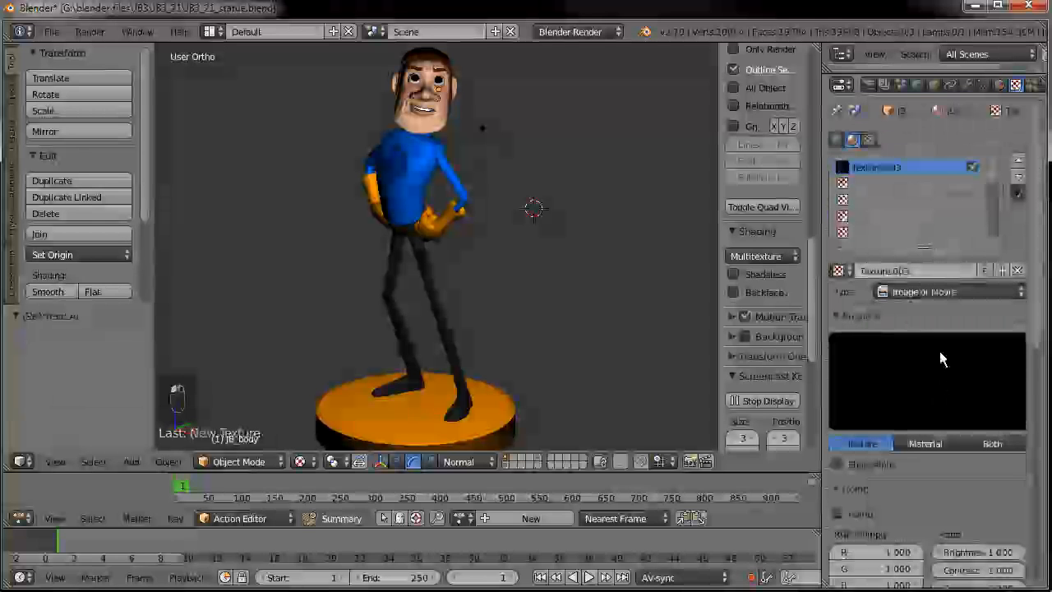
{"action": "scroll", "coordinate": [892, 480], "scroll_direction": "down", "scroll_amount": 6}
{"action": "left_click", "coordinate": [839, 460]}
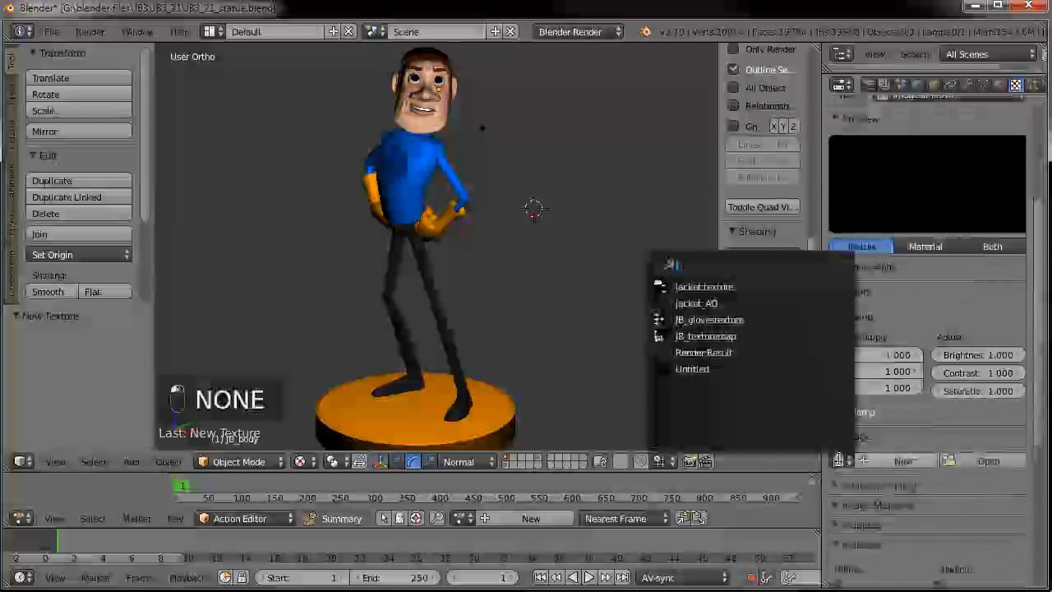
{"action": "left_click", "coordinate": [710, 368]}
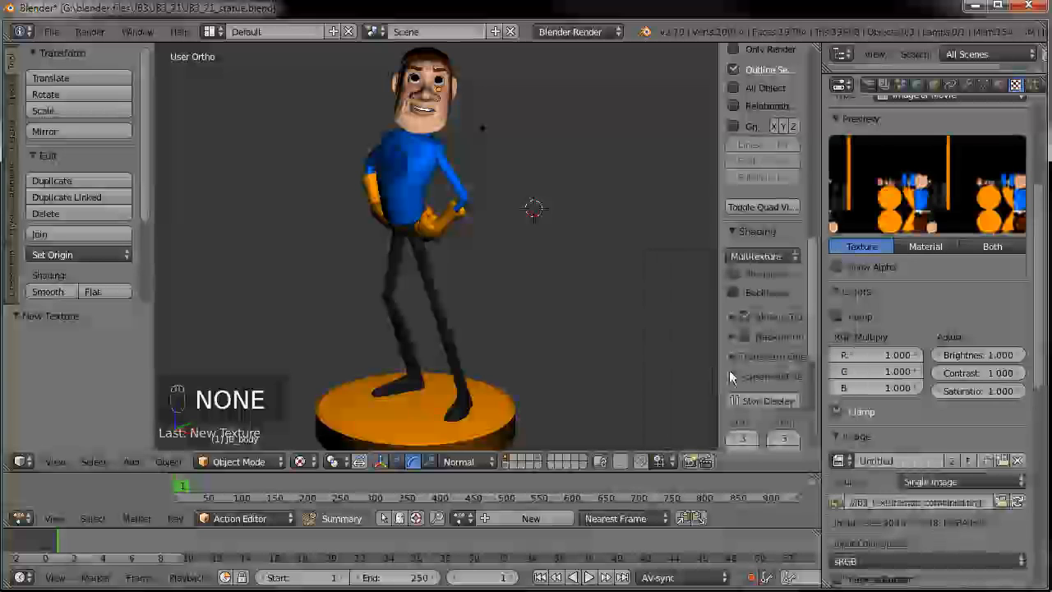
- Rename the texture's Untitled image to jb3_texturemap_combined
{"action": "left_click", "coordinate": [889, 460]}
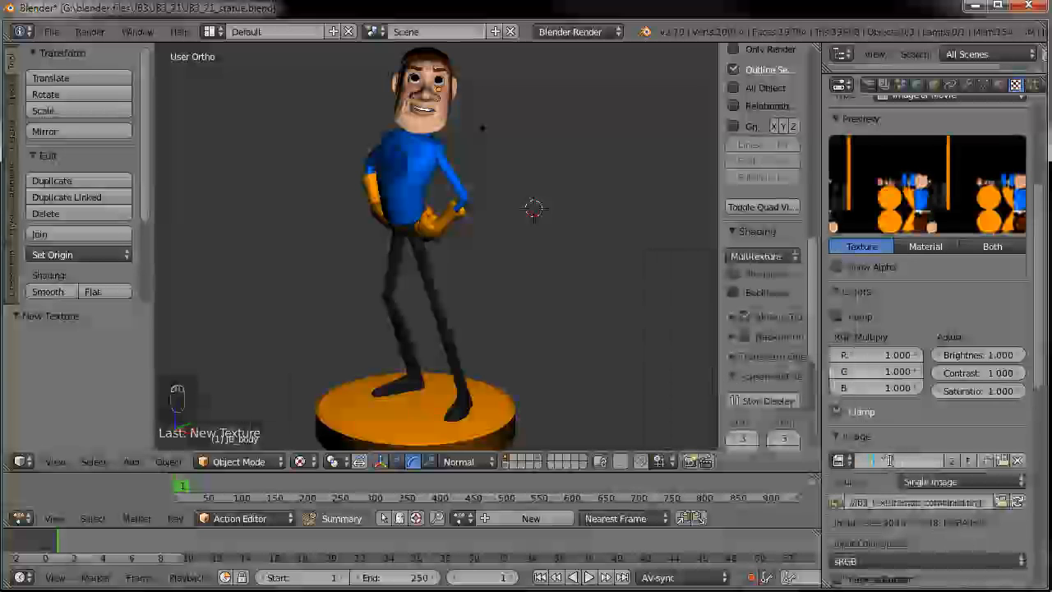
{"action": "type", "text": "jb3_tm_com"}
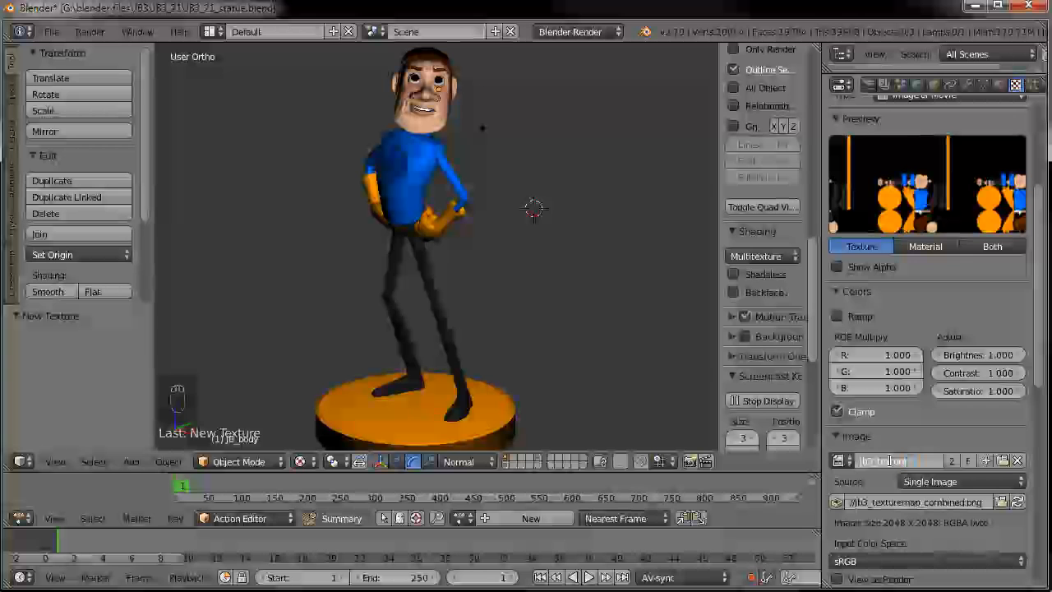
{"action": "key", "text": "Return"}
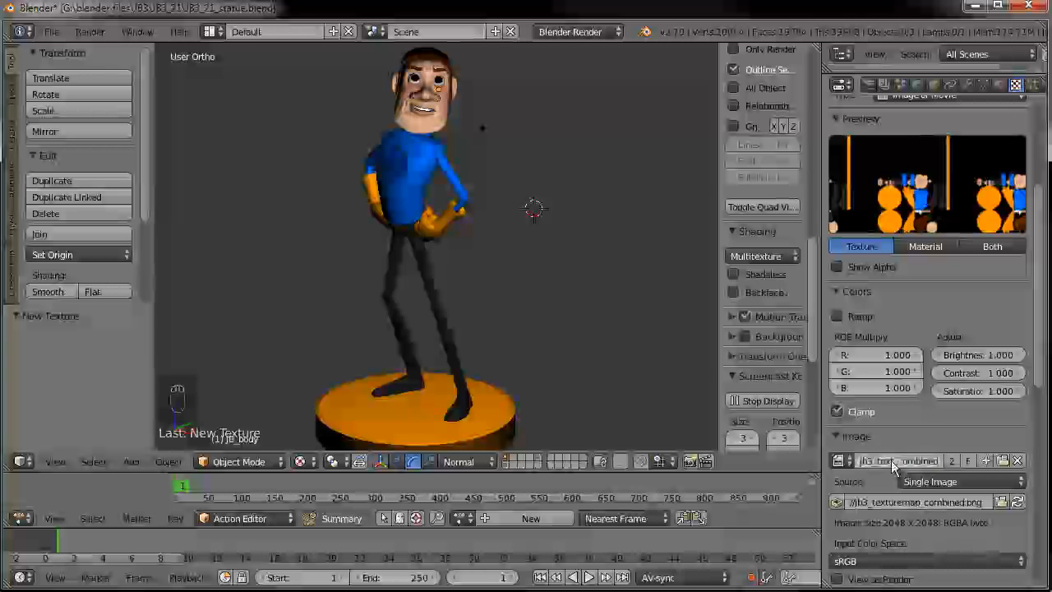
- Set the mapping coordinates of the new combined texture
{"action": "scroll", "coordinate": [912, 427], "scroll_direction": "down", "scroll_amount": 9}
{"action": "left_click", "coordinate": [913, 432]}
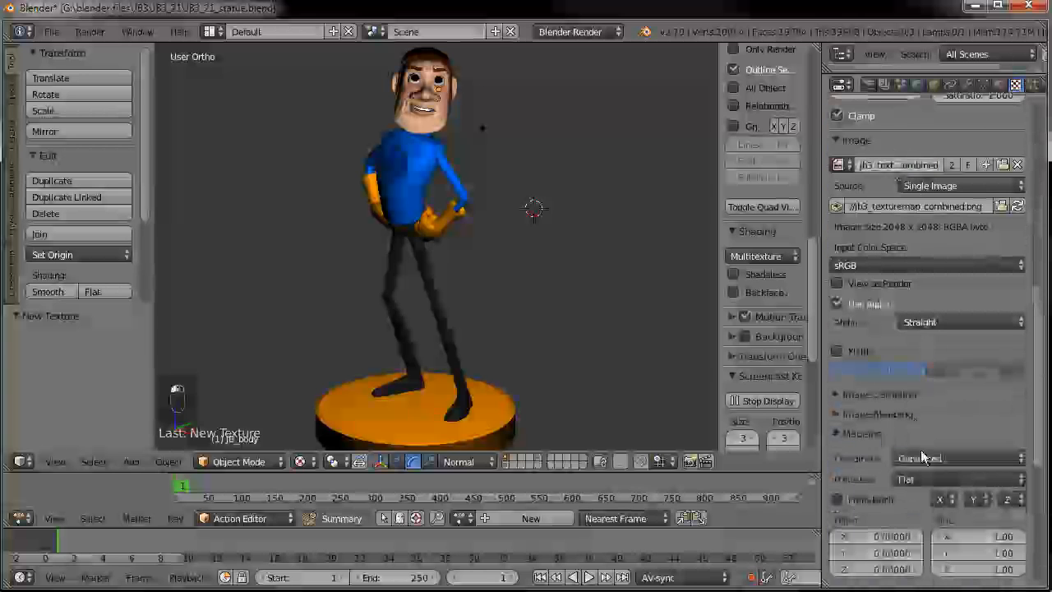
{"action": "left_click", "coordinate": [923, 457]}
{"action": "left_click", "coordinate": [923, 386]}
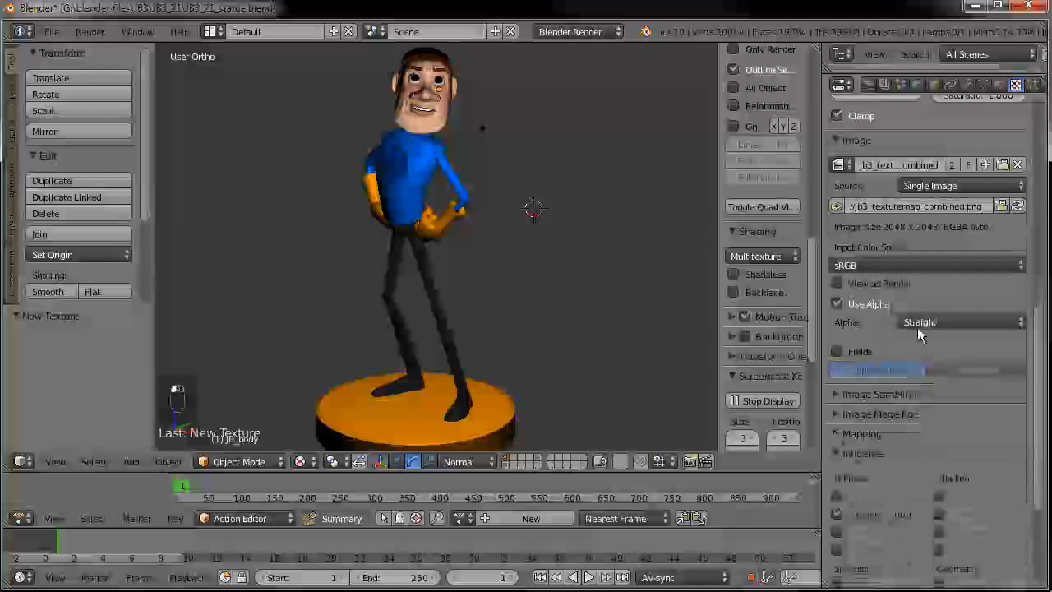
{"action": "scroll", "coordinate": [918, 329], "scroll_direction": "up", "scroll_amount": 11}
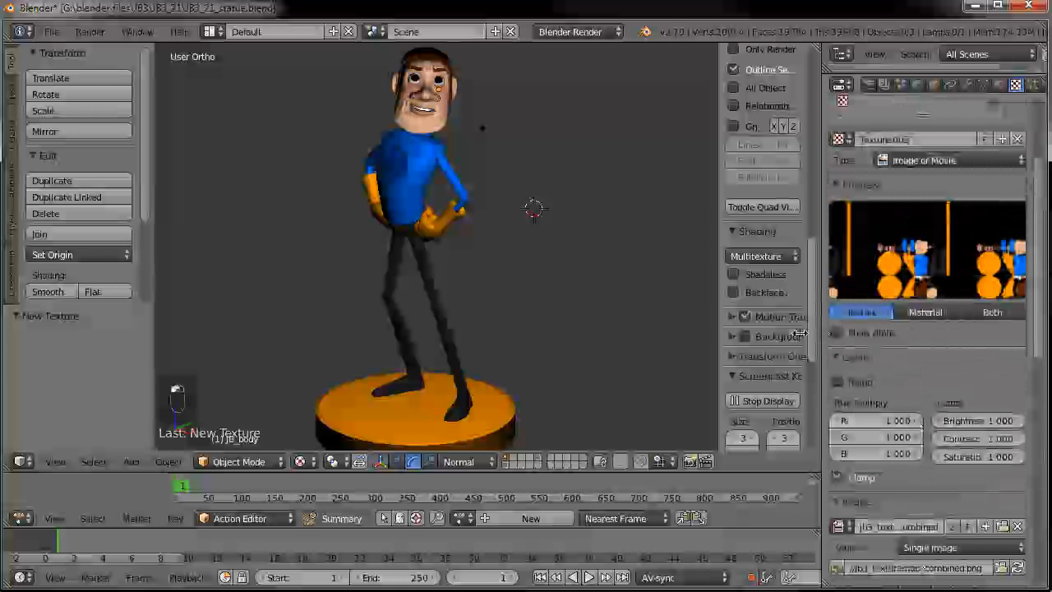
- Widen the texture settings, check the statue from the side and switch the viewport shading to Solid
{"action": "left_click_drag", "start_coordinate": [799, 332], "coordinate": [779, 332]}
{"action": "middle_click_drag", "start_coordinate": [448, 279], "coordinate": [482, 317]}
{"action": "scroll", "coordinate": [469, 274], "scroll_direction": "up", "scroll_amount": 5}
{"action": "middle_click_drag", "start_coordinate": [432, 225], "coordinate": [392, 306]}
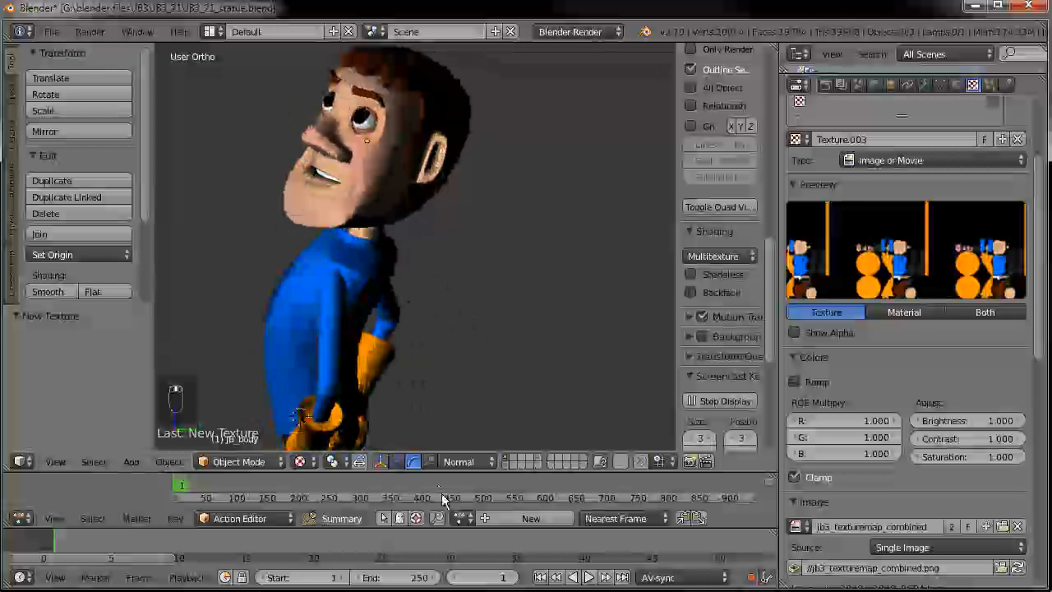
{"action": "left_click", "coordinate": [300, 461]}
{"action": "left_click", "coordinate": [329, 406]}
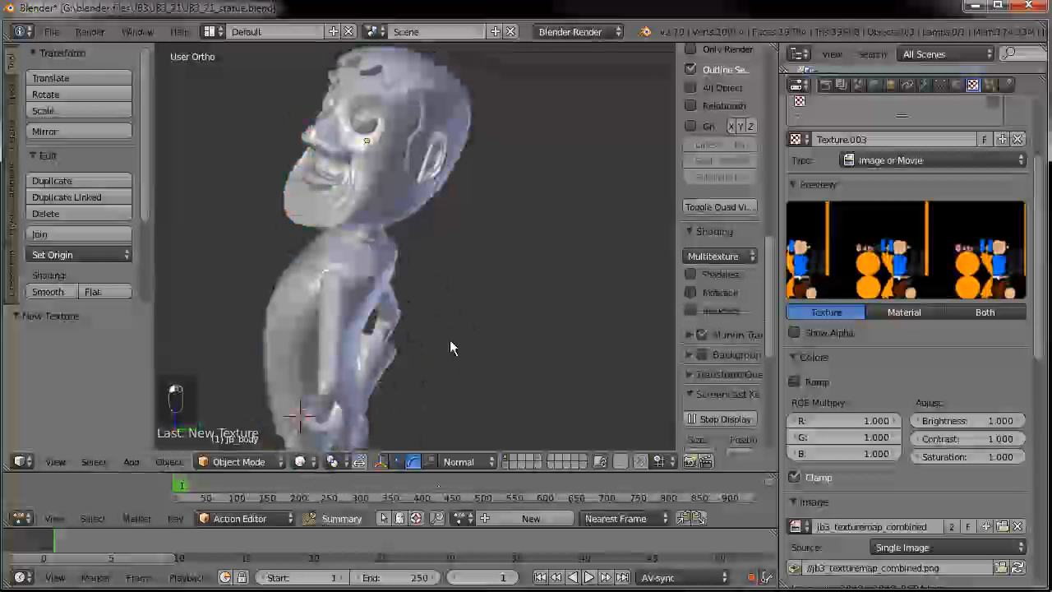
- Edit the statue mesh, select the edge loop around the base of the neck below the collar and scale it to about 0.879
{"action": "middle_click_drag", "start_coordinate": [449, 340], "coordinate": [276, 346]}
{"action": "scroll", "coordinate": [275, 345], "scroll_direction": "up", "scroll_amount": 10}
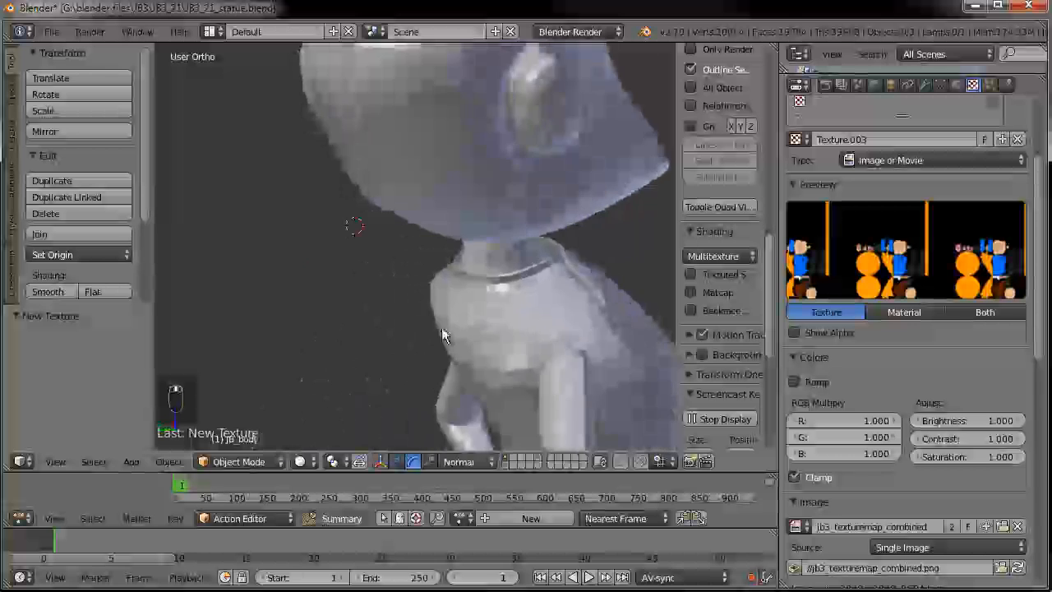
{"action": "key", "text": "Tab"}
{"action": "middle_click_drag", "start_coordinate": [545, 344], "coordinate": [415, 318]}
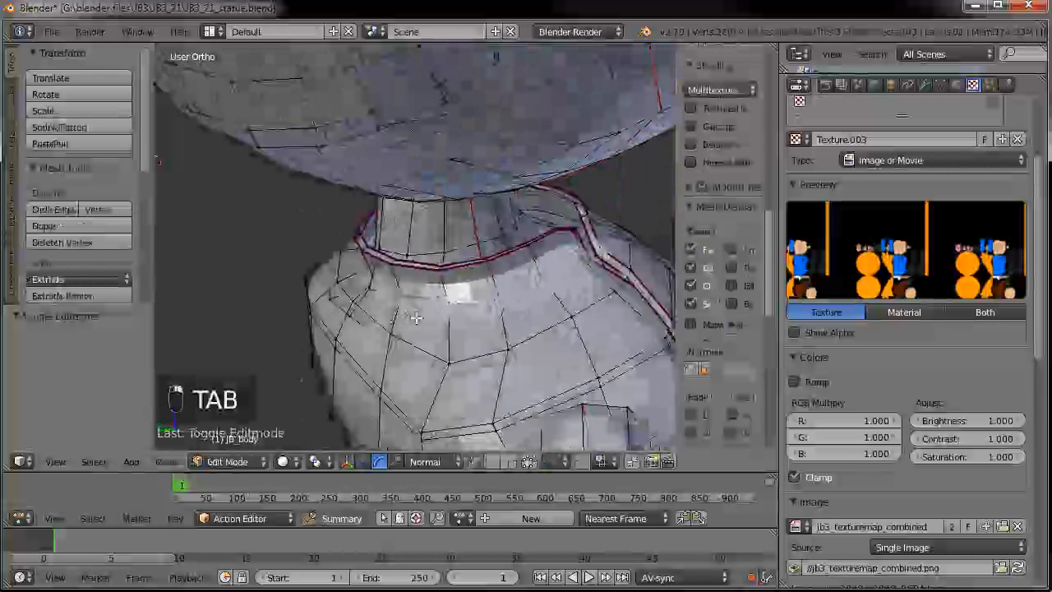
{"action": "right_click", "coordinate": [362, 328], "text": "alt"}
{"action": "key", "text": "s"}
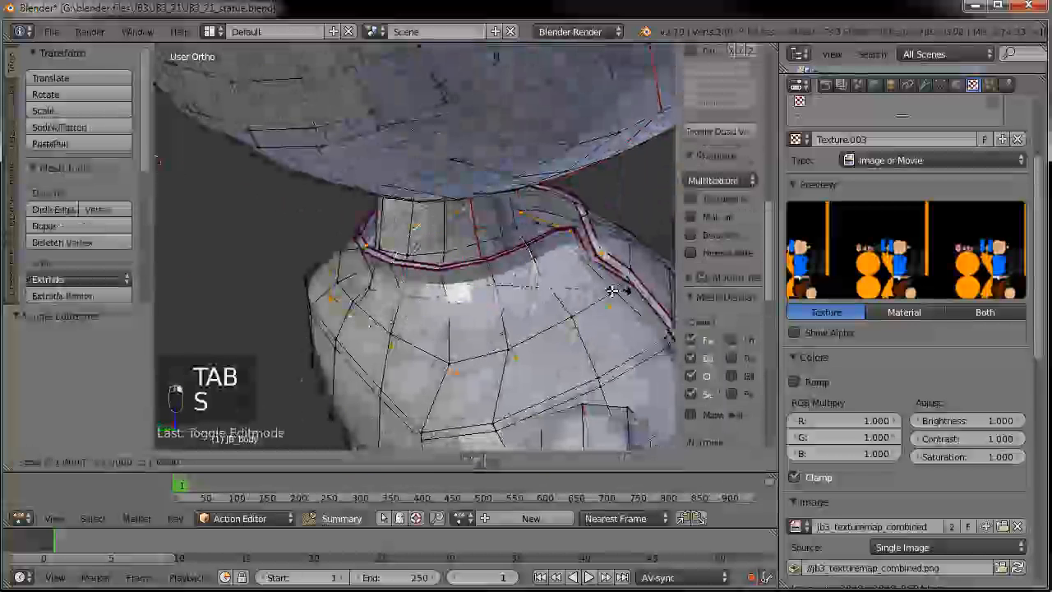
{"action": "left_click", "coordinate": [502, 299]}
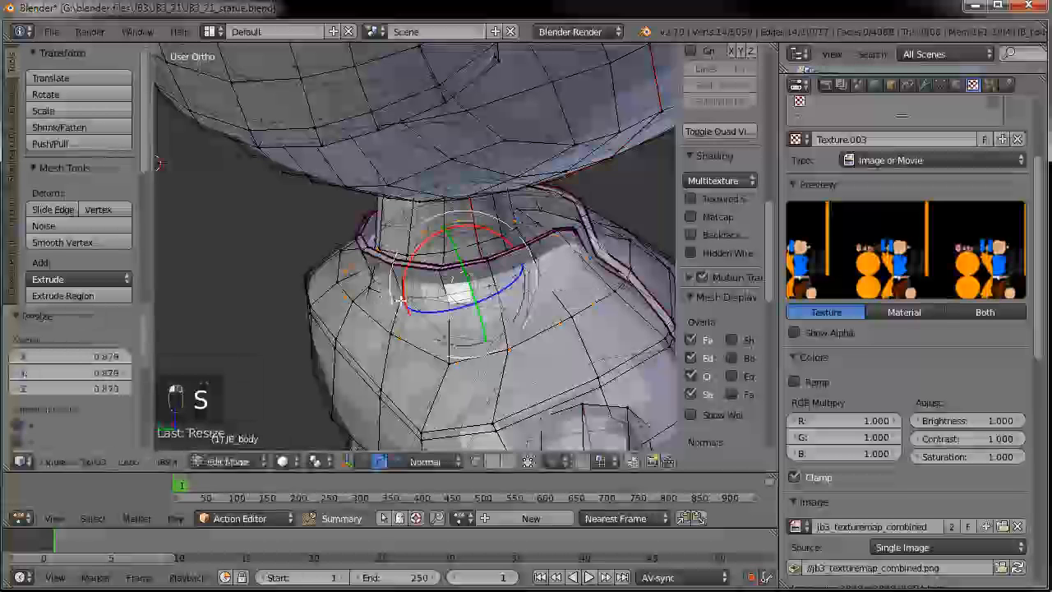
- Grow the selection around the neck base by one ring and scale it to about 0.886
{"action": "key", "text": "ctrl+KP_Add"}
{"action": "key", "text": "s"}
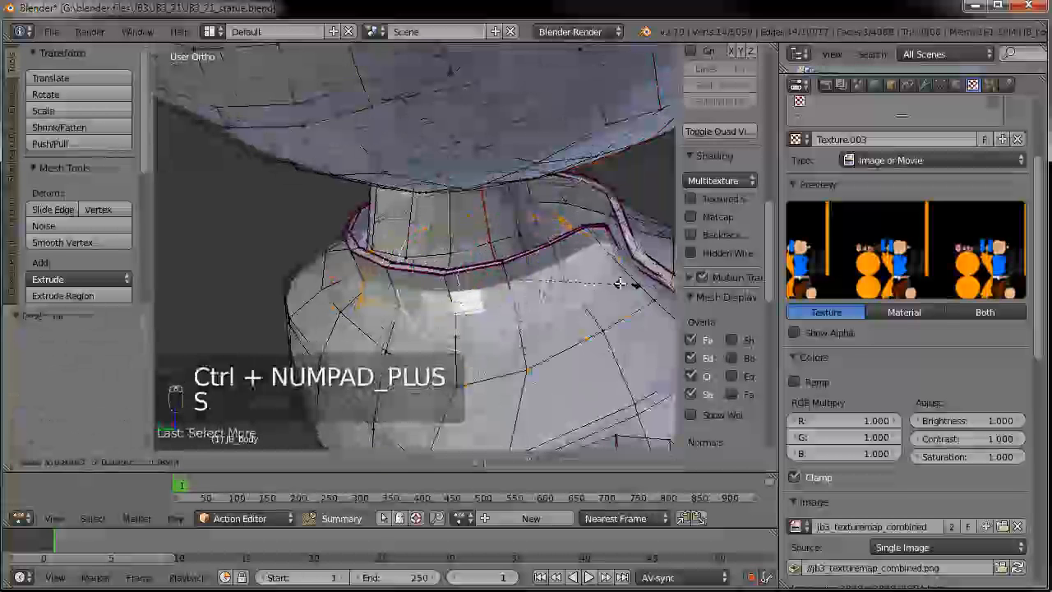
{"action": "left_click", "coordinate": [612, 284]}
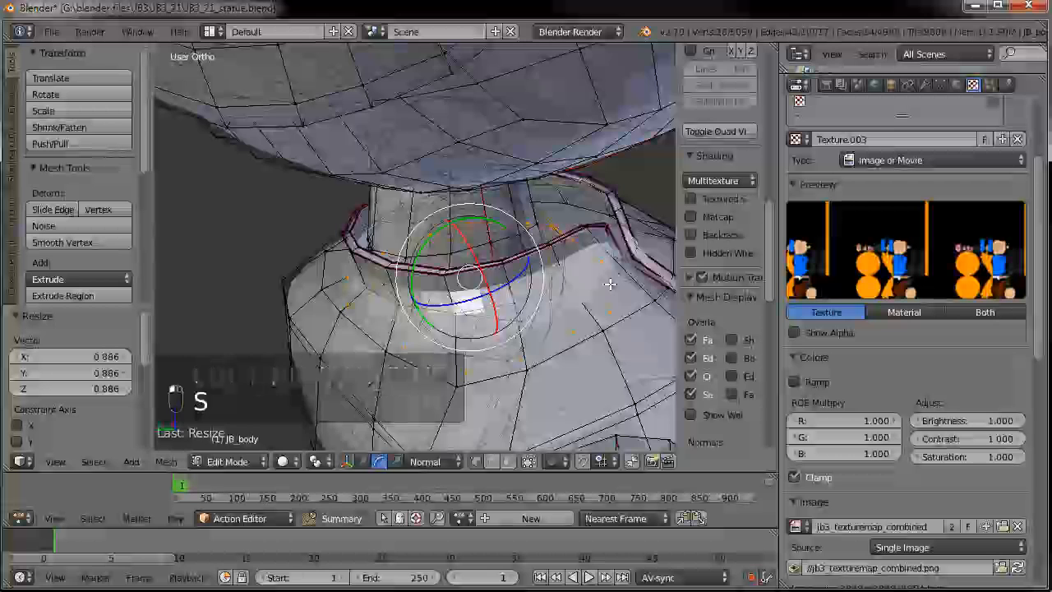
- Expand the neck base selection further up the neck and scale it to about 0.942
{"action": "key", "text": "shift+KP_Add"}
{"action": "scroll", "coordinate": [611, 285], "scroll_direction": "down", "scroll_amount": 9}
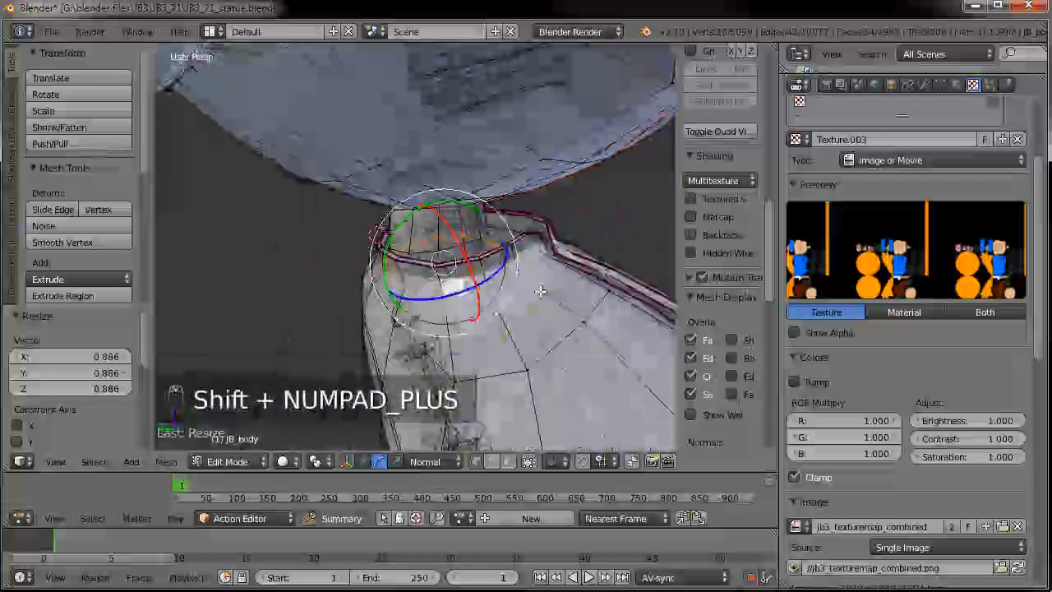
{"action": "key", "text": "ctrl+KP_Add"}
{"action": "scroll", "coordinate": [540, 286], "scroll_direction": "down", "scroll_amount": 2}
{"action": "key", "text": "s"}
{"action": "left_click", "coordinate": [557, 257]}
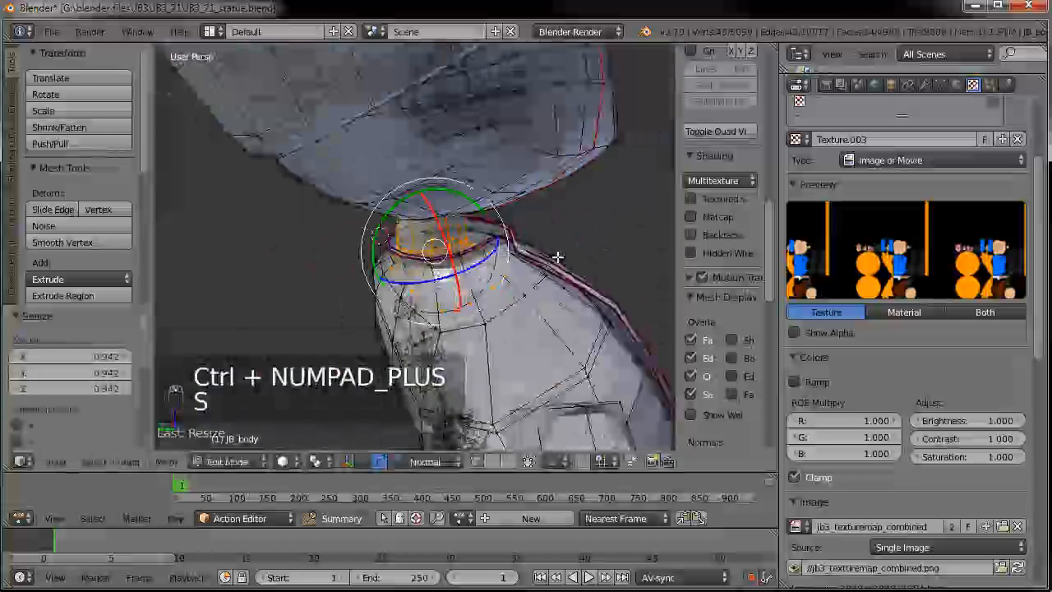
- Move the selected neck geometry within the collar opening and clear the selection
{"action": "key", "text": "g"}
{"action": "left_click", "coordinate": [564, 254]}
{"action": "scroll", "coordinate": [564, 254], "scroll_direction": "up", "scroll_amount": 3}
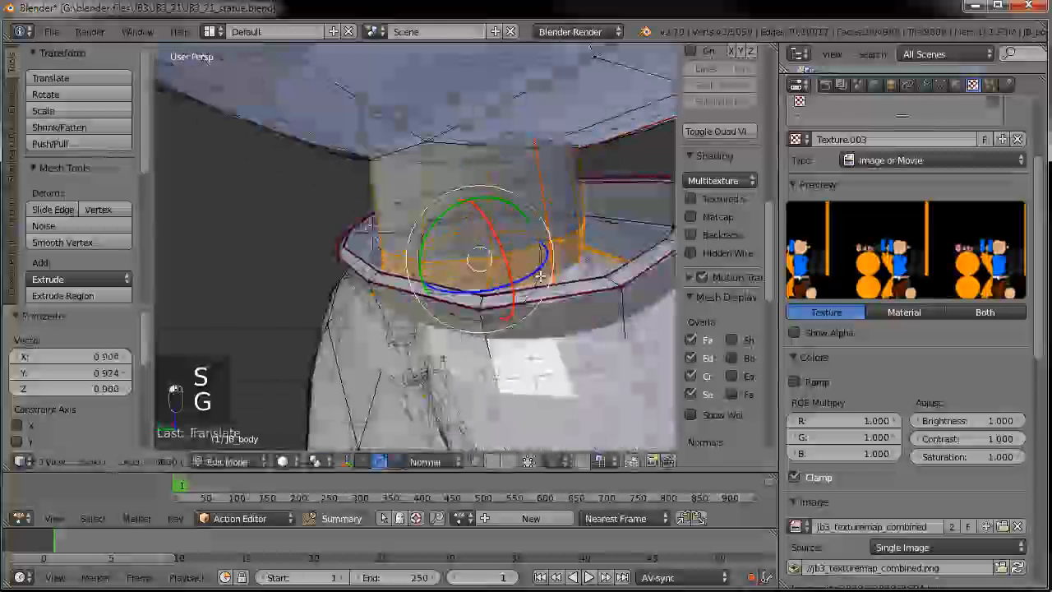
{"action": "middle_click_drag", "start_coordinate": [540, 276], "coordinate": [533, 282]}
{"action": "scroll", "coordinate": [533, 283], "scroll_direction": "down", "scroll_amount": 2}
{"action": "right_click", "coordinate": [508, 265], "text": "alt"}
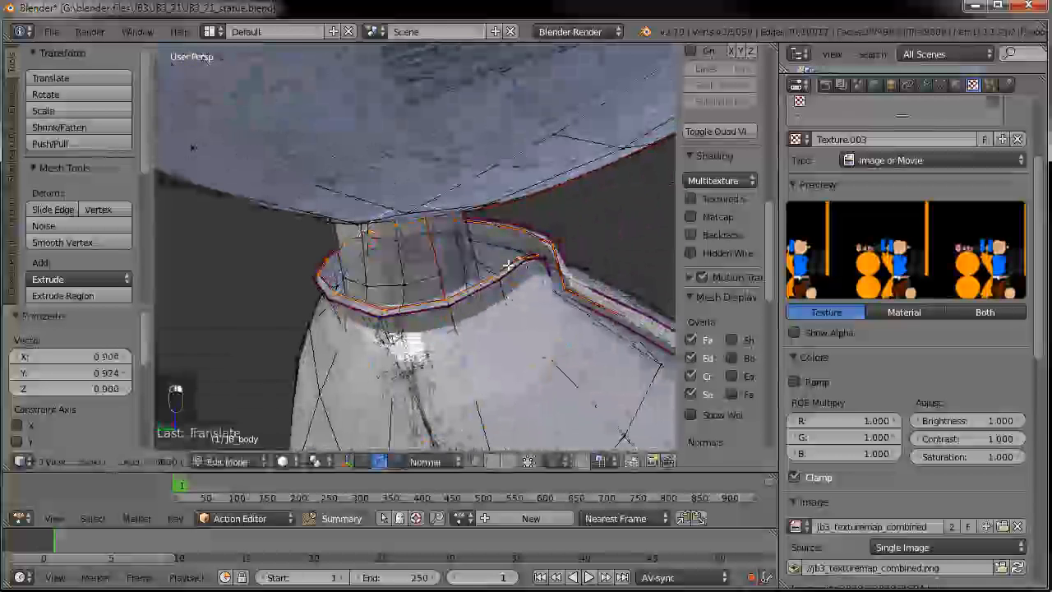
{"action": "key", "text": "a"}
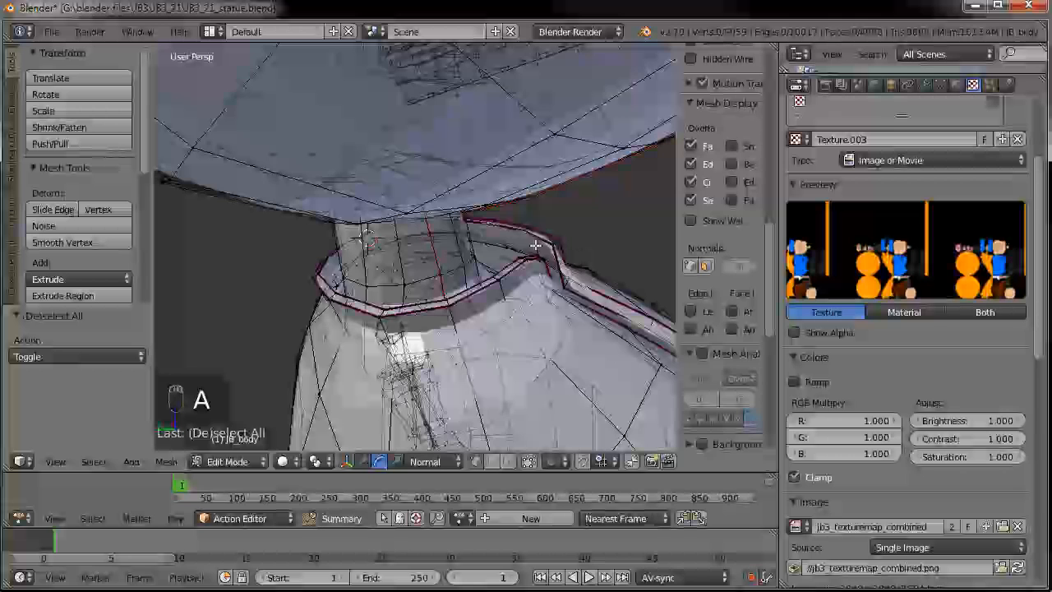
{"action": "key", "text": "a"}
{"action": "scroll", "coordinate": [543, 301], "scroll_direction": "down", "scroll_amount": 5}
{"action": "key", "text": "a"}
{"action": "middle_click_drag", "start_coordinate": [543, 302], "coordinate": [508, 268]}
{"action": "scroll", "coordinate": [464, 278], "scroll_direction": "up", "scroll_amount": 3}
{"action": "scroll", "coordinate": [467, 281], "scroll_direction": "down", "scroll_amount": 2}
{"action": "key", "text": "a"}
{"action": "key", "text": "a"}
- Circle-select the upper torso, extend the selection to the linked shirt and sleeves, and fatten it by about 0.038
{"action": "scroll", "coordinate": [468, 281], "scroll_direction": "down", "scroll_amount": 3}
{"action": "scroll", "coordinate": [503, 296], "scroll_direction": "up", "scroll_amount": 5}
{"action": "key", "text": "c"}
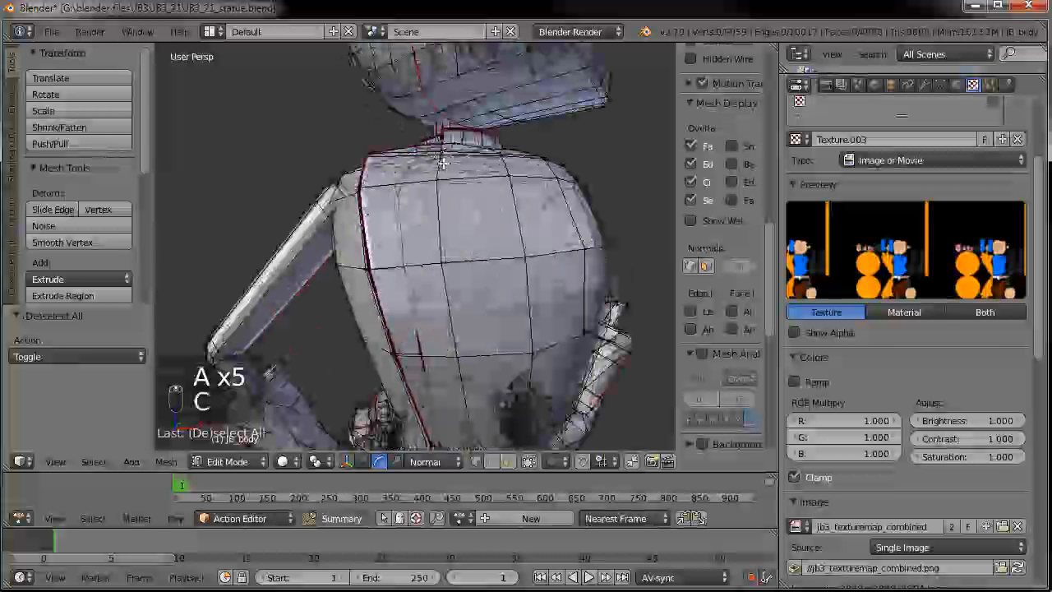
{"action": "left_click_drag", "start_coordinate": [442, 163], "coordinate": [460, 153]}
{"action": "mouse_move", "coordinate": [525, 166]}
{"action": "left_mouse_down"}
{"action": "mouse_move", "coordinate": [561, 187]}
{"action": "mouse_move", "coordinate": [603, 281]}
{"action": "left_mouse_up"}
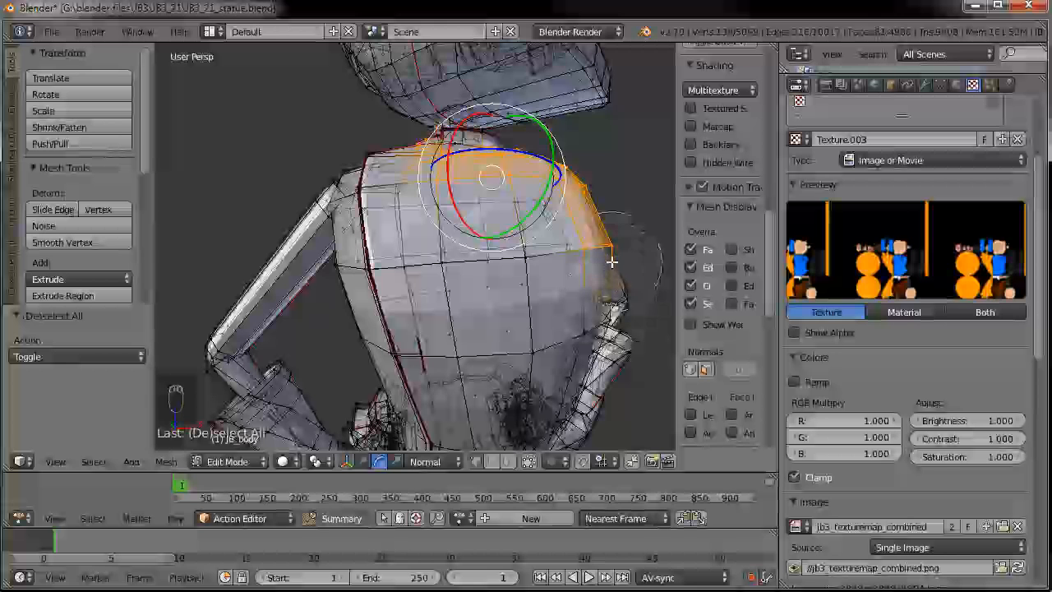
{"action": "left_click", "coordinate": [329, 192], "text": "shift"}
{"action": "key", "text": "ctrl+l"}
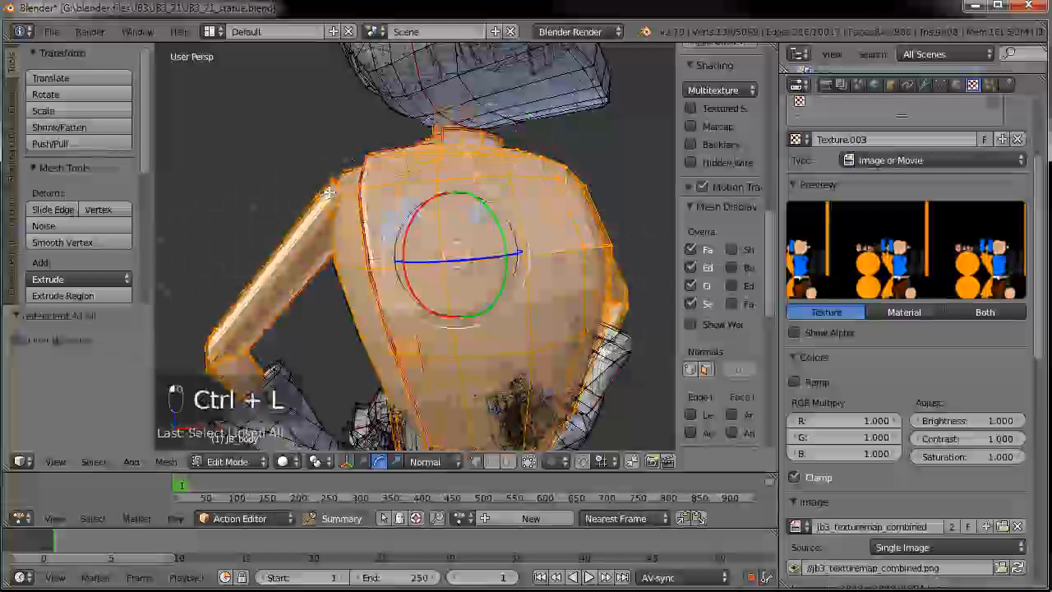
{"action": "scroll", "coordinate": [351, 222], "scroll_direction": "down", "scroll_amount": 4}
{"action": "middle_click_drag", "start_coordinate": [421, 241], "coordinate": [565, 165]}
{"action": "scroll", "coordinate": [565, 165], "scroll_direction": "up", "scroll_amount": 8}
{"action": "key", "text": "alt+s"}
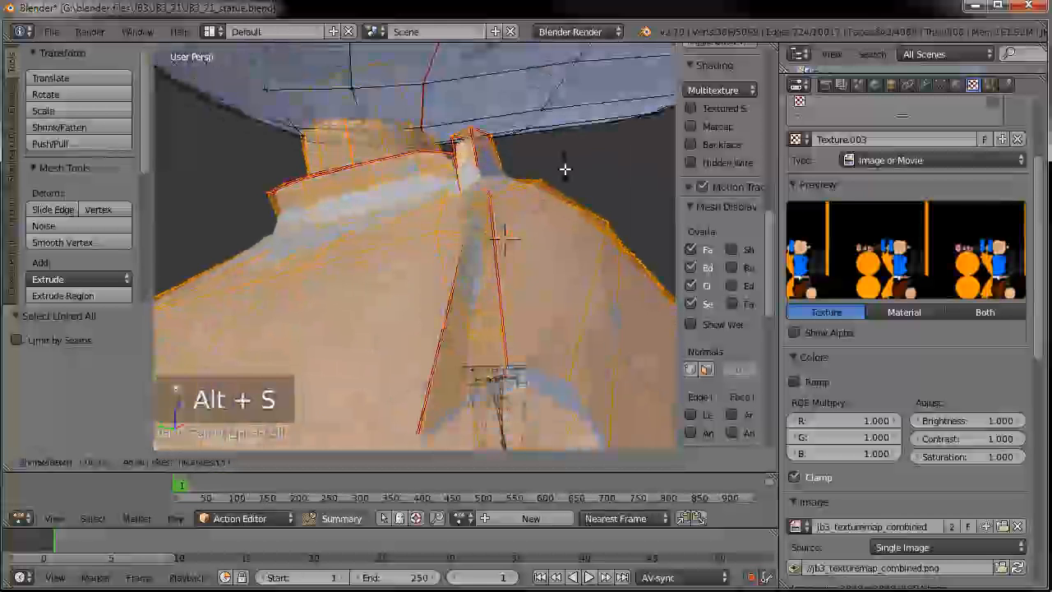
{"action": "left_click", "coordinate": [564, 169]}
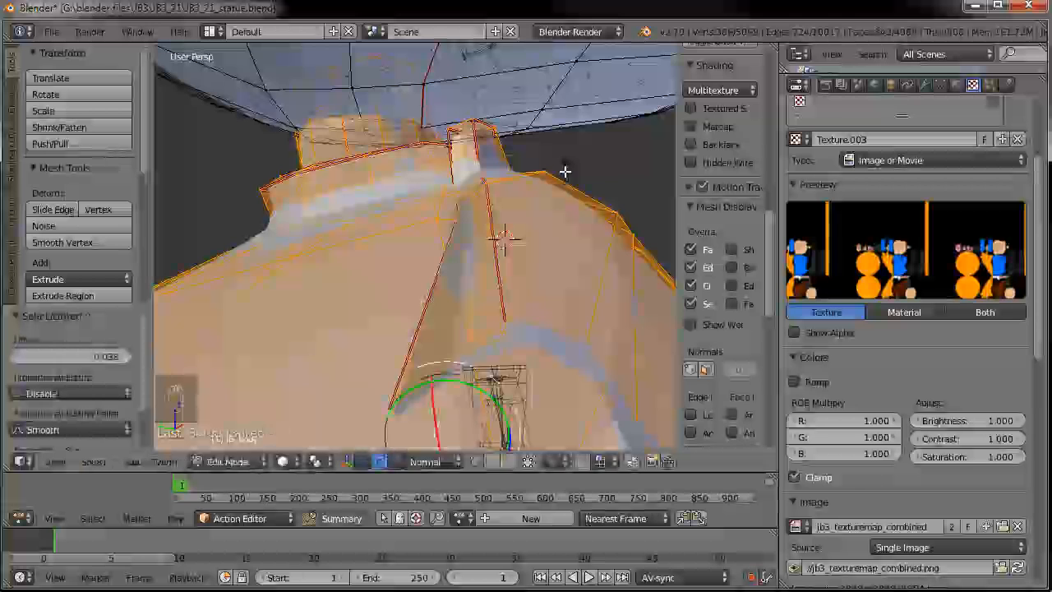
- Leave Edit Mode and inspect the statue's thickened torso from a distance
{"action": "scroll", "coordinate": [513, 240], "scroll_direction": "down", "scroll_amount": 4}
{"action": "key", "text": "Tab"}
{"action": "scroll", "coordinate": [511, 242], "scroll_direction": "down", "scroll_amount": 4}
{"action": "middle_click_drag", "start_coordinate": [509, 245], "coordinate": [450, 252]}
{"action": "scroll", "coordinate": [378, 219], "scroll_direction": "down", "scroll_amount": 3}
{"action": "middle_click_drag", "start_coordinate": [490, 179], "coordinate": [482, 159]}
{"action": "scroll", "coordinate": [486, 223], "scroll_direction": "up", "scroll_amount": 1}
{"action": "scroll", "coordinate": [481, 165], "scroll_direction": "up", "scroll_amount": 2}
- Edit the statue mesh, select both legs with all linked geometry and fatten them by about 0.029
{"action": "key", "text": "Tab"}
{"action": "key", "text": "a"}
{"action": "key", "text": "a"}
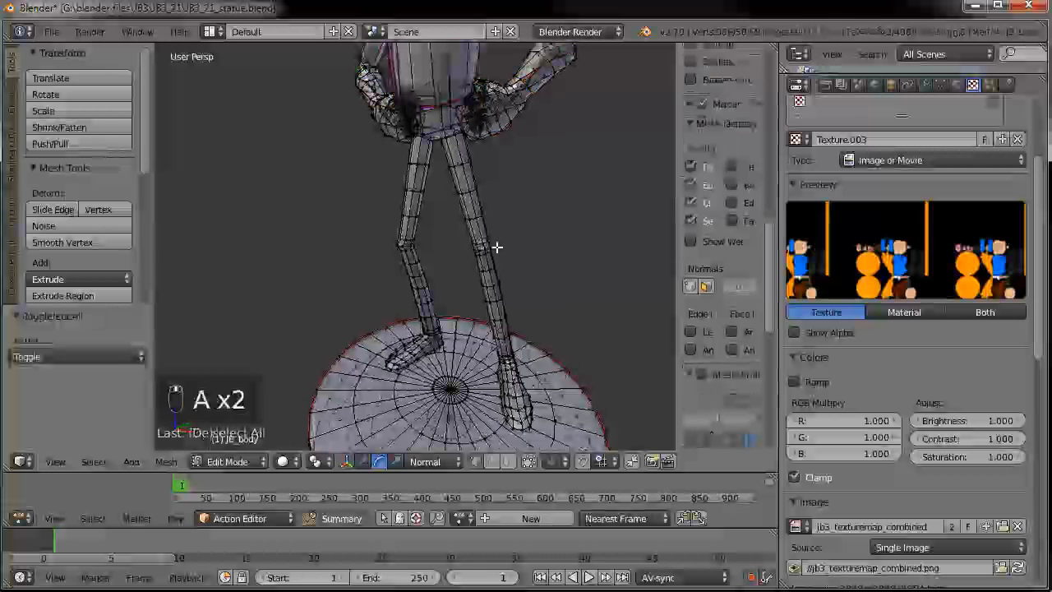
{"action": "key", "text": "c"}
{"action": "left_click_drag", "start_coordinate": [498, 246], "coordinate": [411, 238]}
{"action": "key", "text": "ctrl+l"}
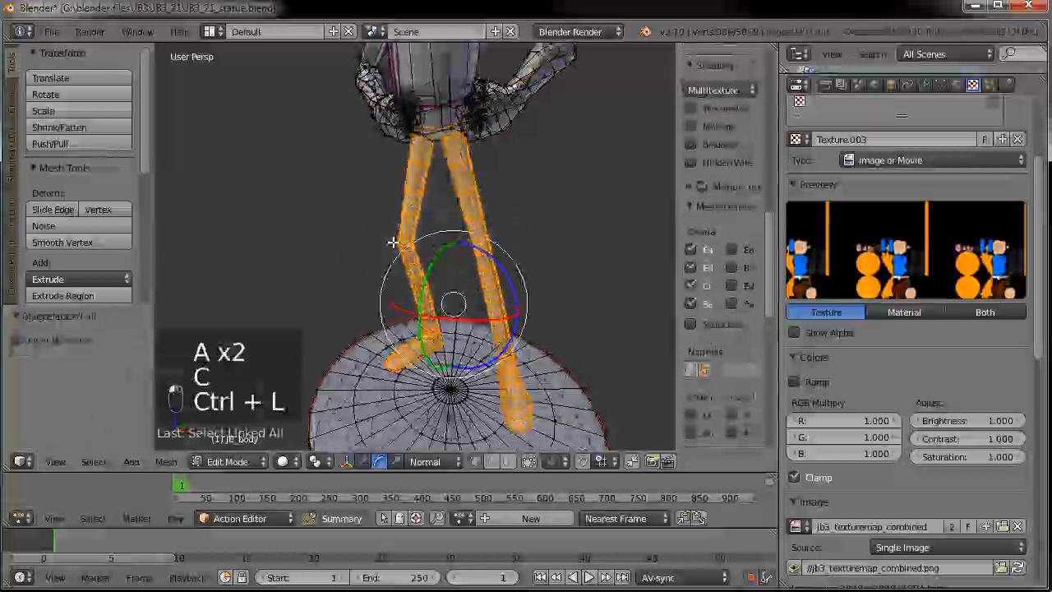
{"action": "key", "text": "alt+s"}
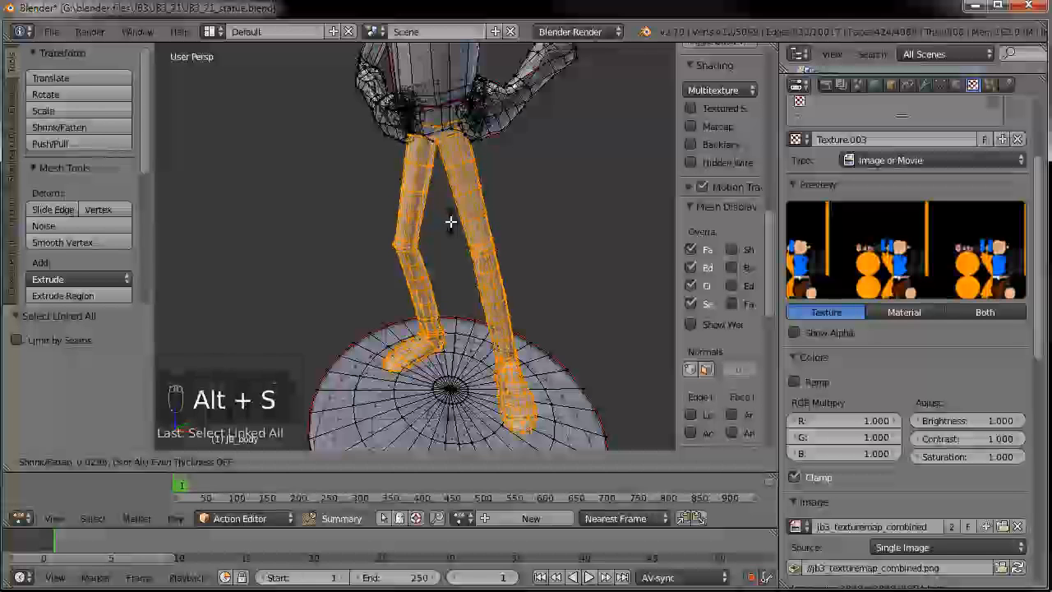
{"action": "left_click", "coordinate": [450, 221]}
- Return to Object Mode and set the viewport shading to Texture to view the coloured statue
{"action": "key", "text": "Tab"}
{"action": "scroll", "coordinate": [452, 264], "scroll_direction": "up", "scroll_amount": 4}
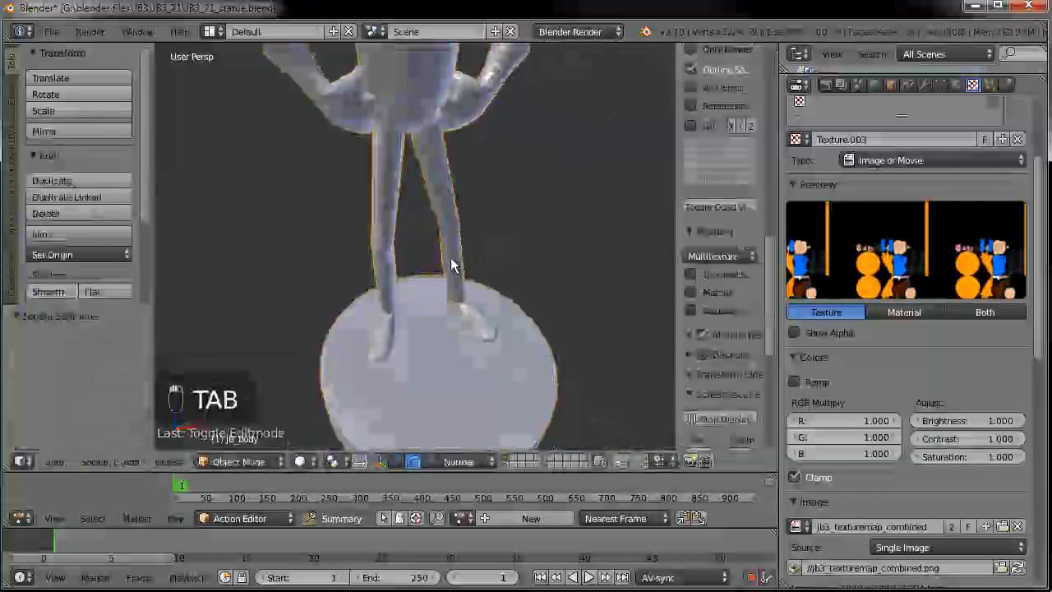
{"action": "scroll", "coordinate": [451, 265], "scroll_direction": "down", "scroll_amount": 5}
{"action": "left_click", "coordinate": [316, 466]}
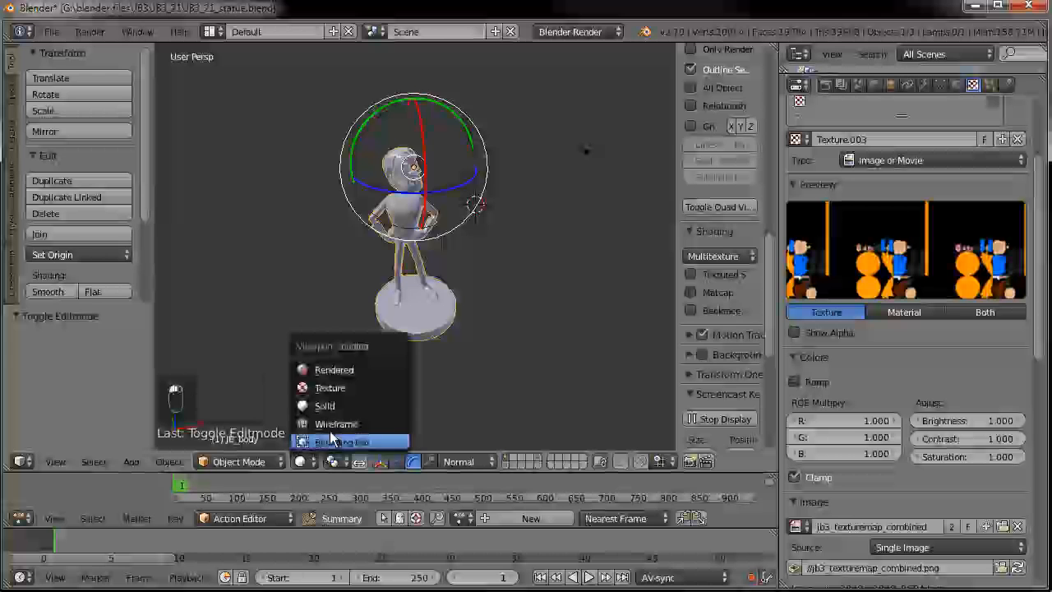
{"action": "left_click", "coordinate": [344, 383]}
{"action": "middle_click_drag", "start_coordinate": [277, 254], "coordinate": [482, 300]}
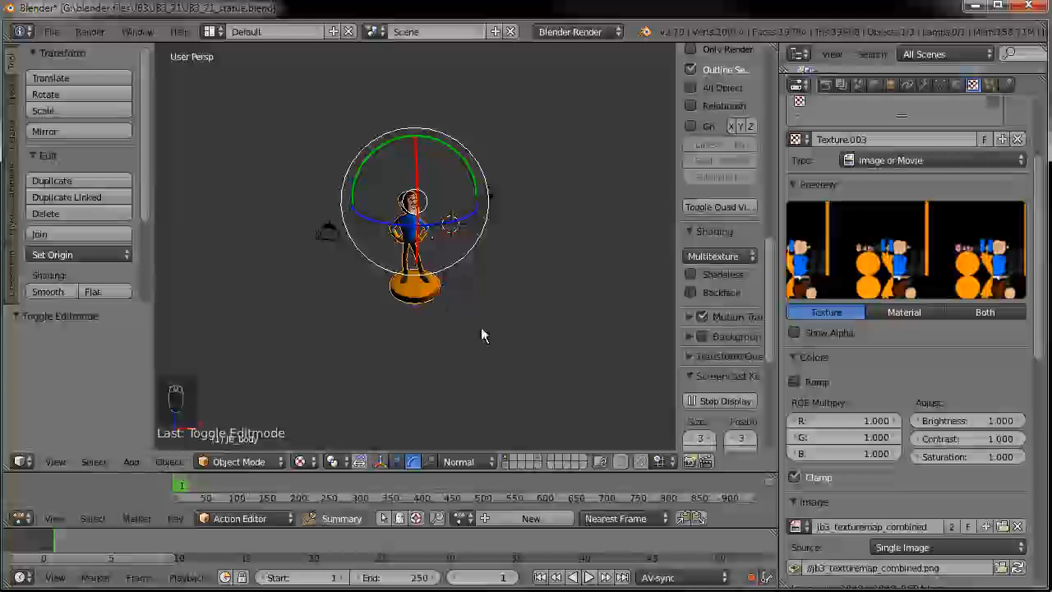
- Show all scene layers and unhide every hidden object around the statue
{"action": "key", "text": "grave"}
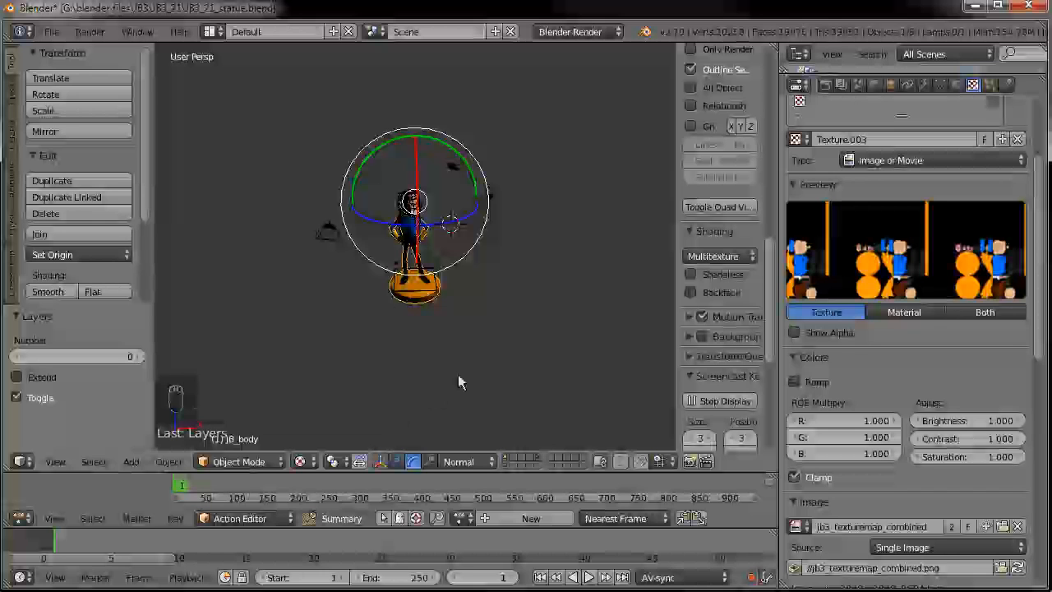
{"action": "scroll", "coordinate": [372, 309], "scroll_direction": "up", "scroll_amount": 1}
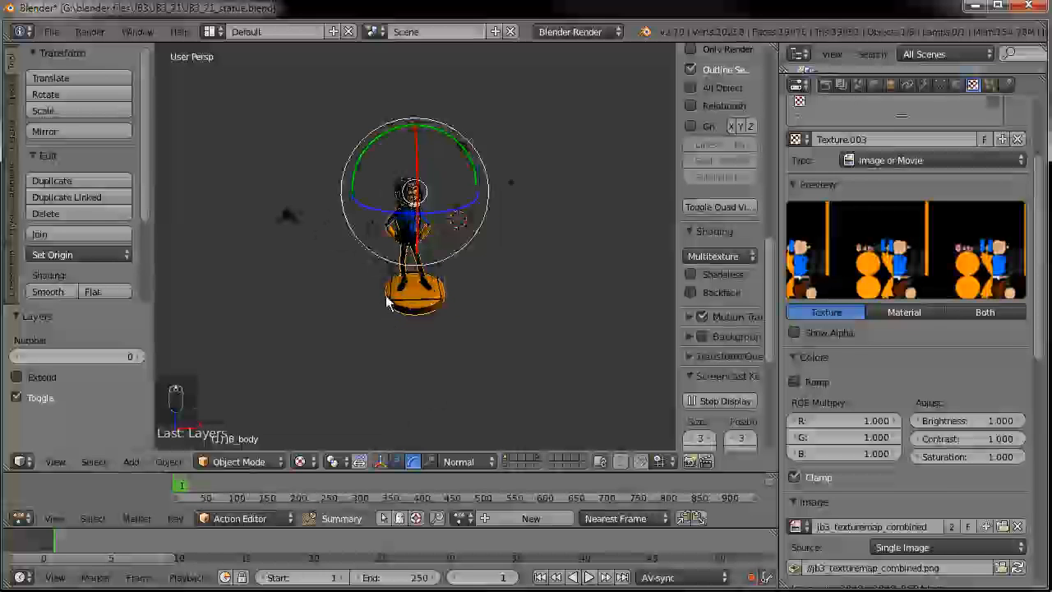
{"action": "middle_click_drag", "start_coordinate": [397, 298], "coordinate": [444, 329]}
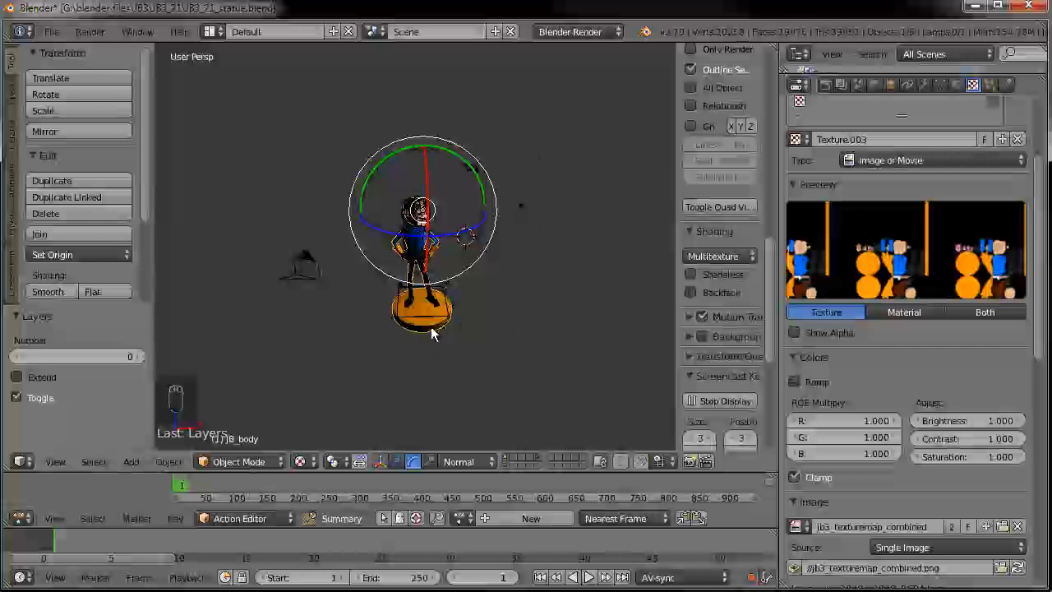
{"action": "key", "text": "alt+h"}
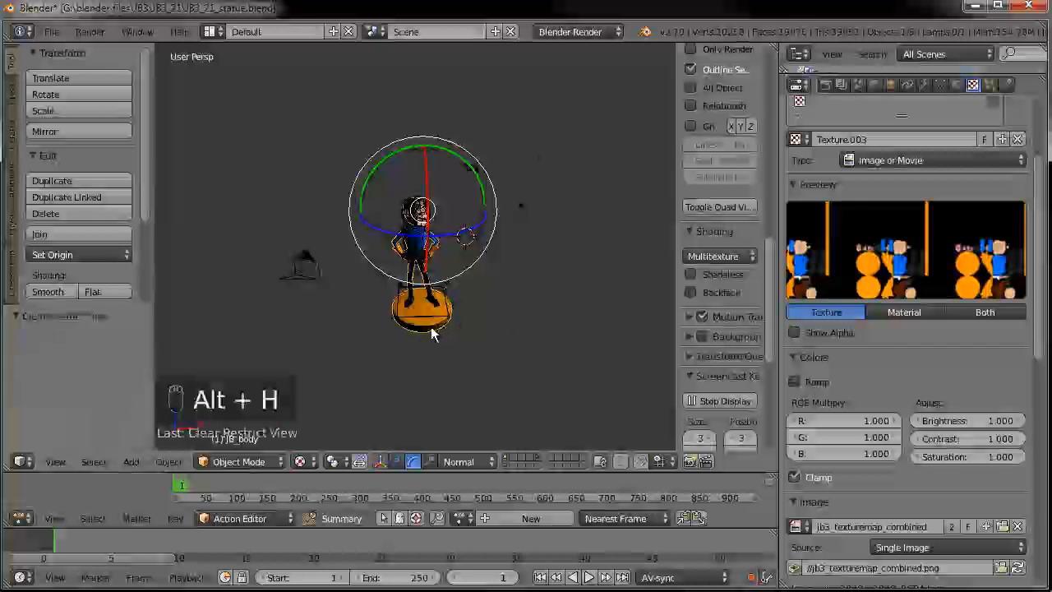
{"action": "scroll", "coordinate": [390, 325], "scroll_direction": "down", "scroll_amount": 3}
{"action": "middle_click_drag", "start_coordinate": [391, 325], "coordinate": [320, 309]}
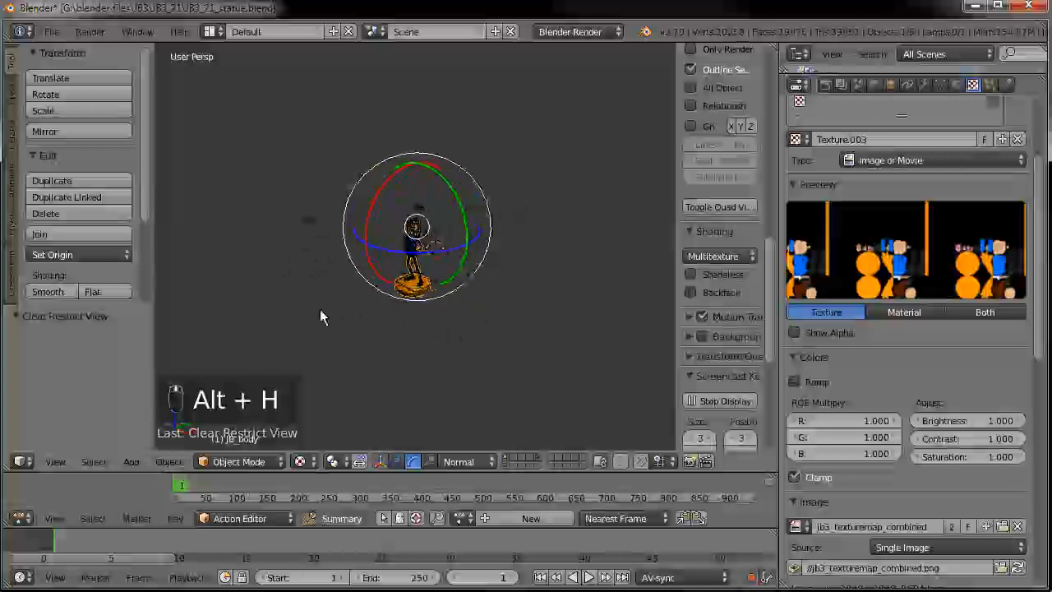
{"action": "scroll", "coordinate": [456, 311], "scroll_direction": "up", "scroll_amount": 3}
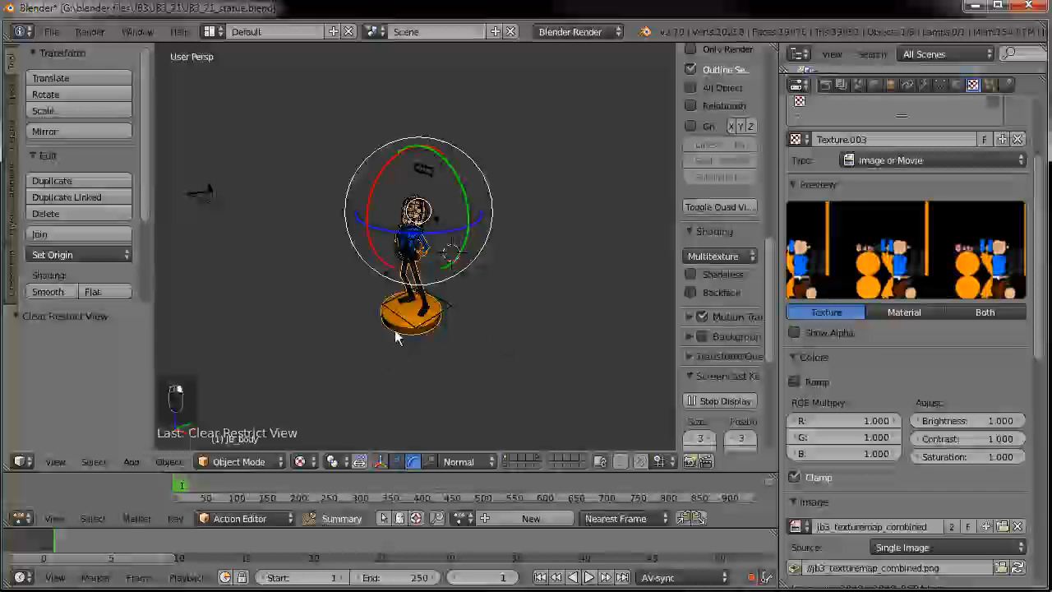
- Invert the object selection and delete every object except the statue
{"action": "key", "text": "a"}
{"action": "key", "text": "a"}
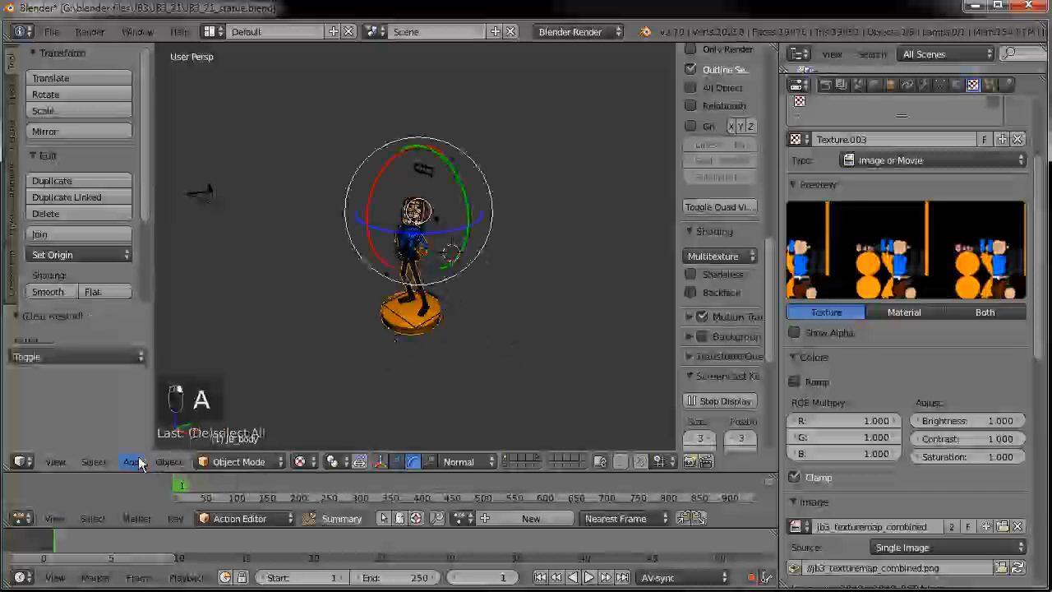
{"action": "left_click", "coordinate": [93, 461]}
{"action": "left_click", "coordinate": [123, 381]}
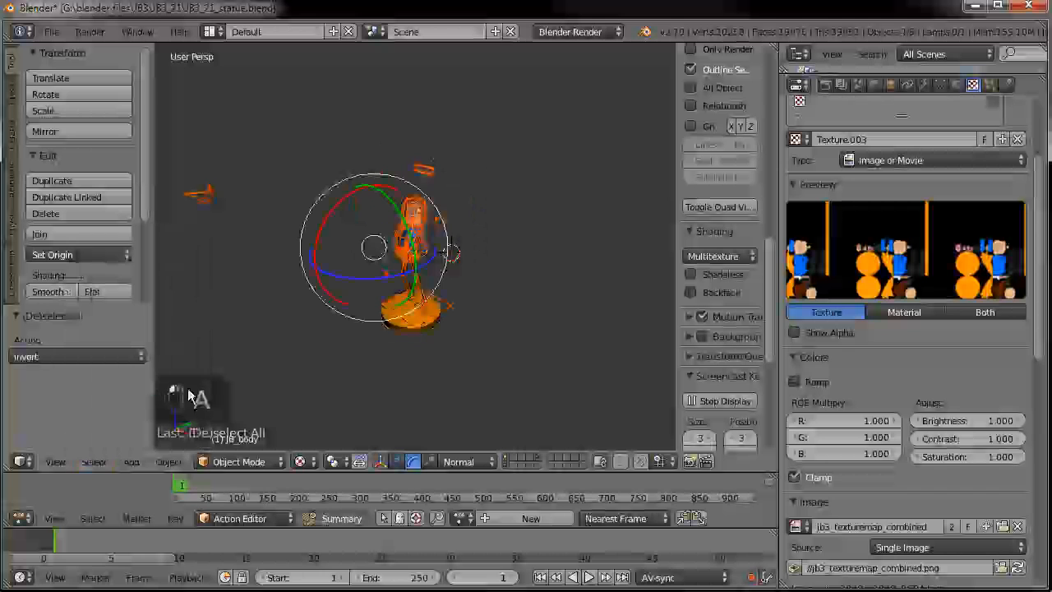
{"action": "key", "text": "Delete"}
{"action": "left_click", "coordinate": [549, 335]}
- Select the statue and move it up in the front orthographic view by about 0.367 in X and 8.686 in Z
{"action": "middle_click_drag", "start_coordinate": [360, 341], "coordinate": [486, 332]}
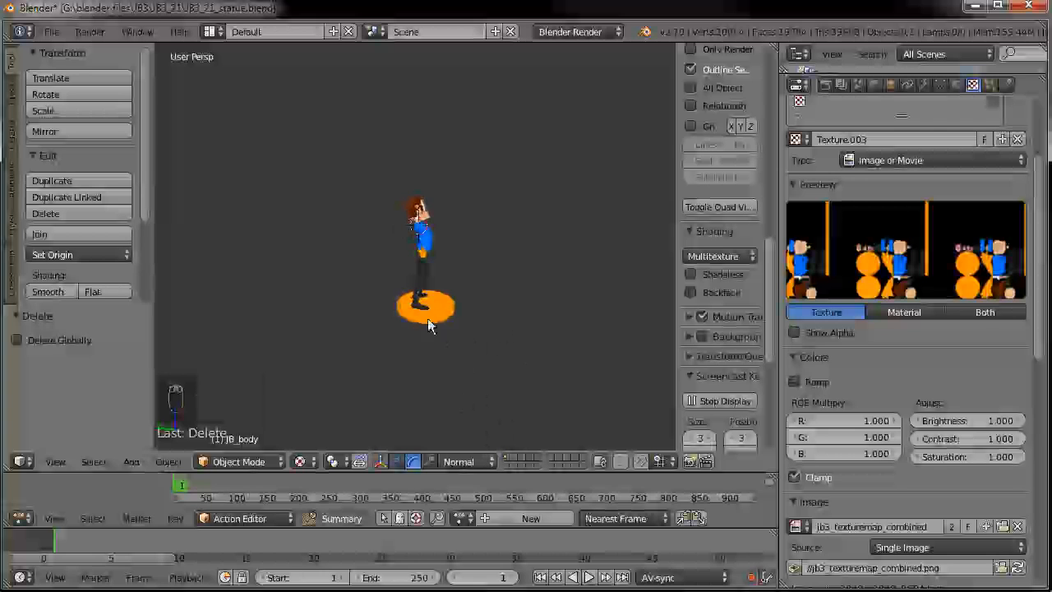
{"action": "middle_click_drag", "start_coordinate": [522, 372], "coordinate": [364, 364]}
{"action": "scroll", "coordinate": [386, 370], "scroll_direction": "up", "scroll_amount": 4}
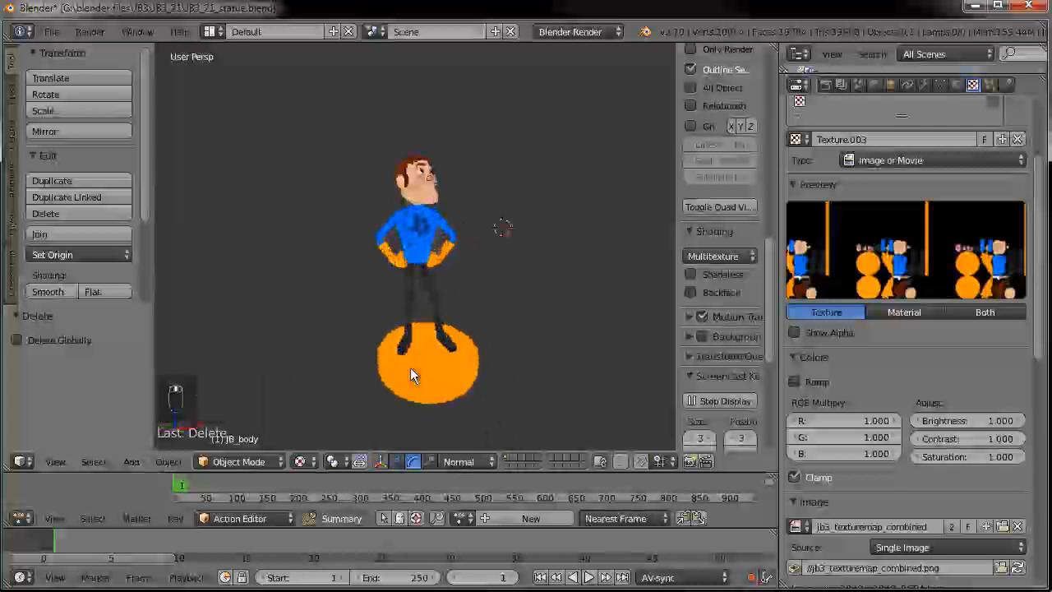
{"action": "middle_click_drag", "start_coordinate": [509, 353], "coordinate": [438, 332]}
{"action": "right_click", "coordinate": [438, 332]}
{"action": "key", "text": "KP_1"}
{"action": "key", "text": "KP_5"}
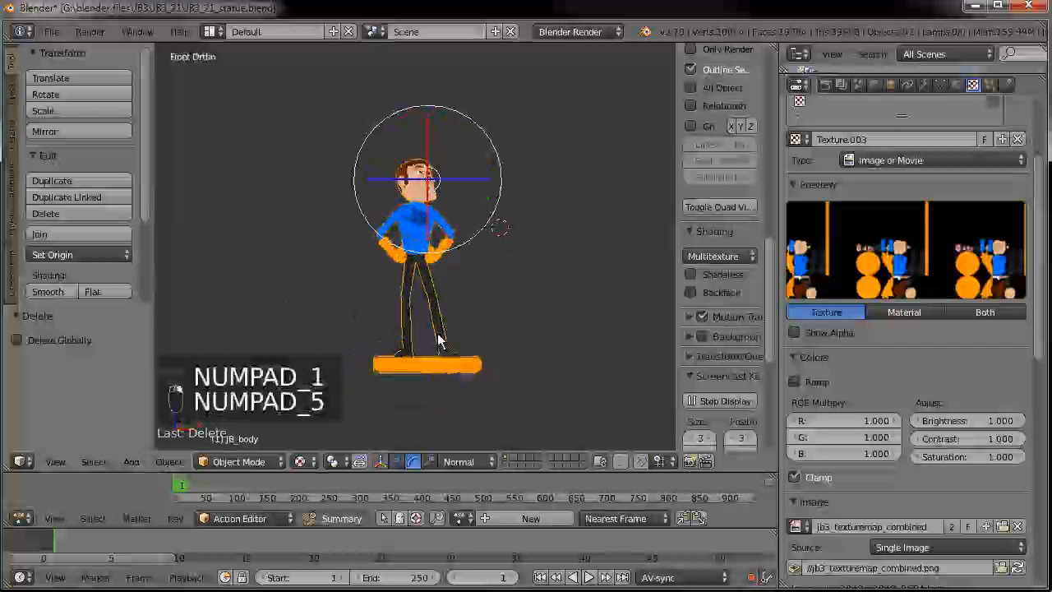
{"action": "key", "text": "g"}
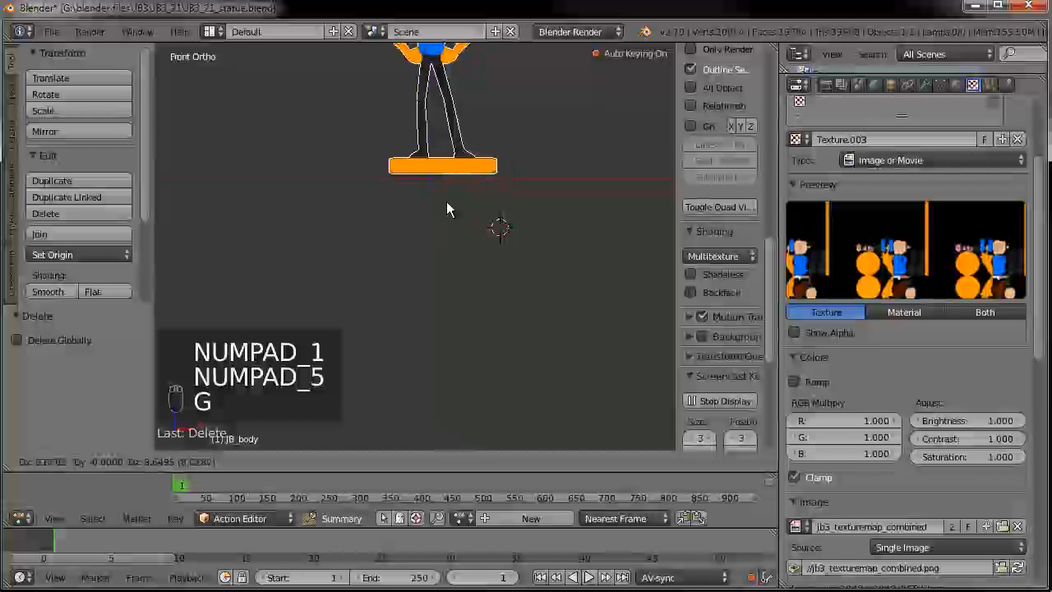
{"action": "left_click", "coordinate": [439, 207]}
{"action": "middle_click_drag", "start_coordinate": [468, 217], "coordinate": [468, 376], "text": "shift"}
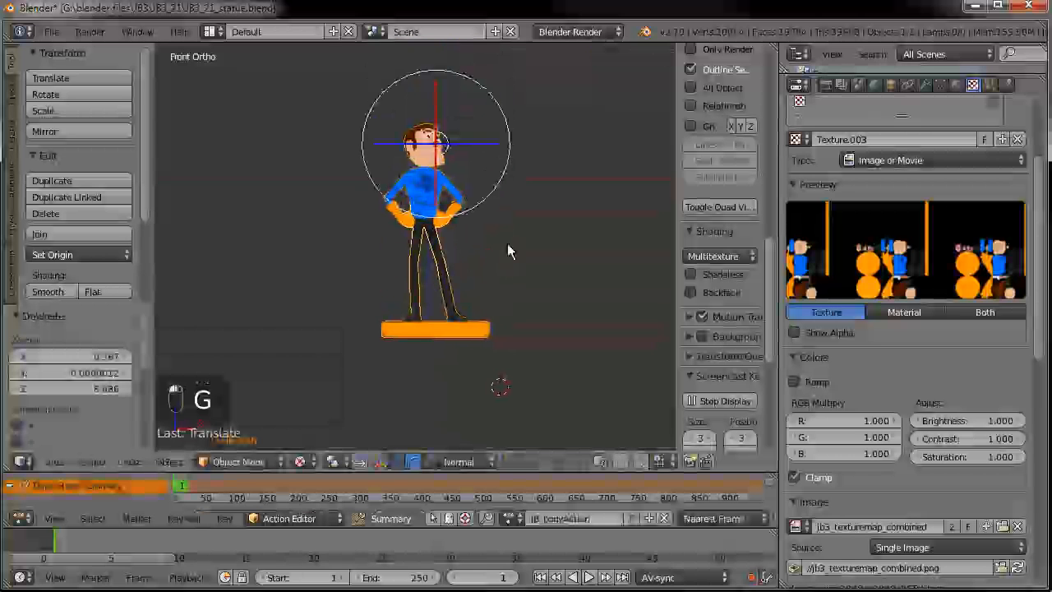
- Check the statue's placement and orientation from the front, at an angle and from the top in orthographic view
{"action": "middle_click_drag", "start_coordinate": [476, 263], "coordinate": [401, 332]}
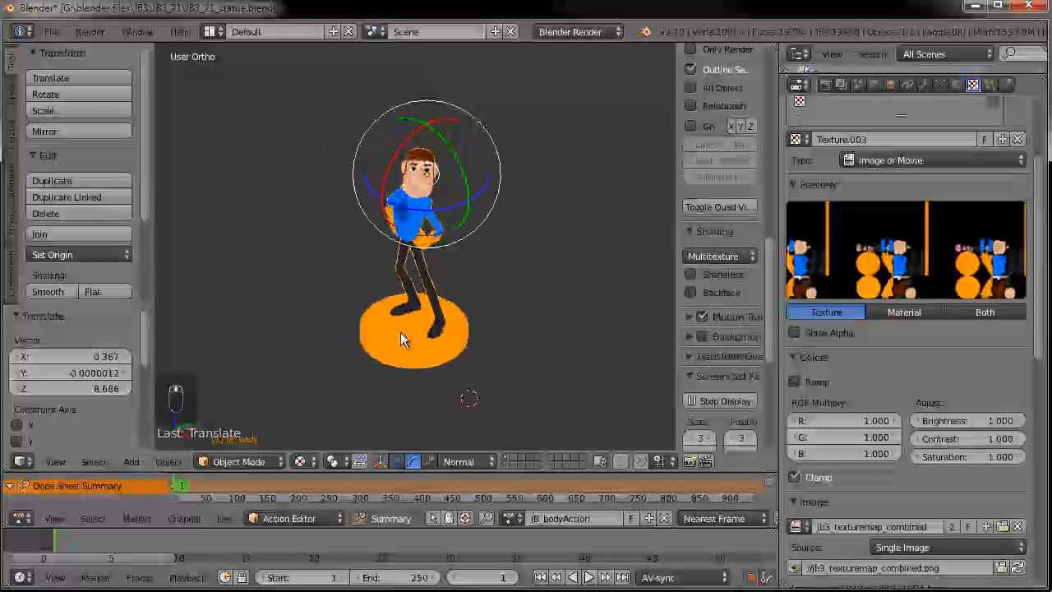
{"action": "key", "text": "KP_1"}
{"action": "key", "text": "KP_8"}
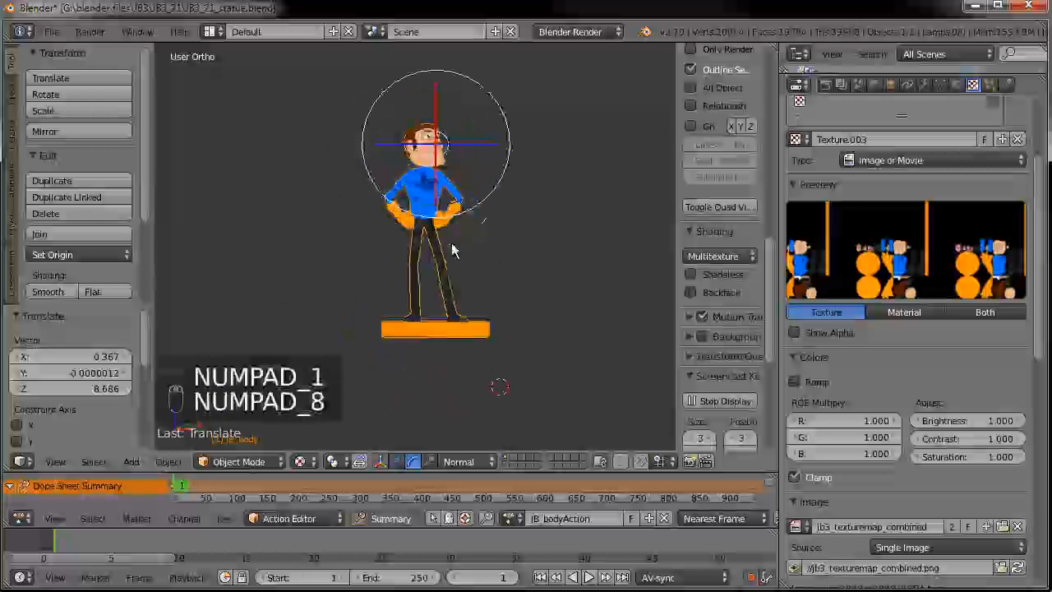
{"action": "key", "text": "KP_0"}
{"action": "middle_click_drag", "start_coordinate": [548, 208], "coordinate": [420, 299]}
{"action": "key", "text": "KP_7"}
{"action": "key", "text": "KP_5"}
{"action": "key", "text": "KP_5"}
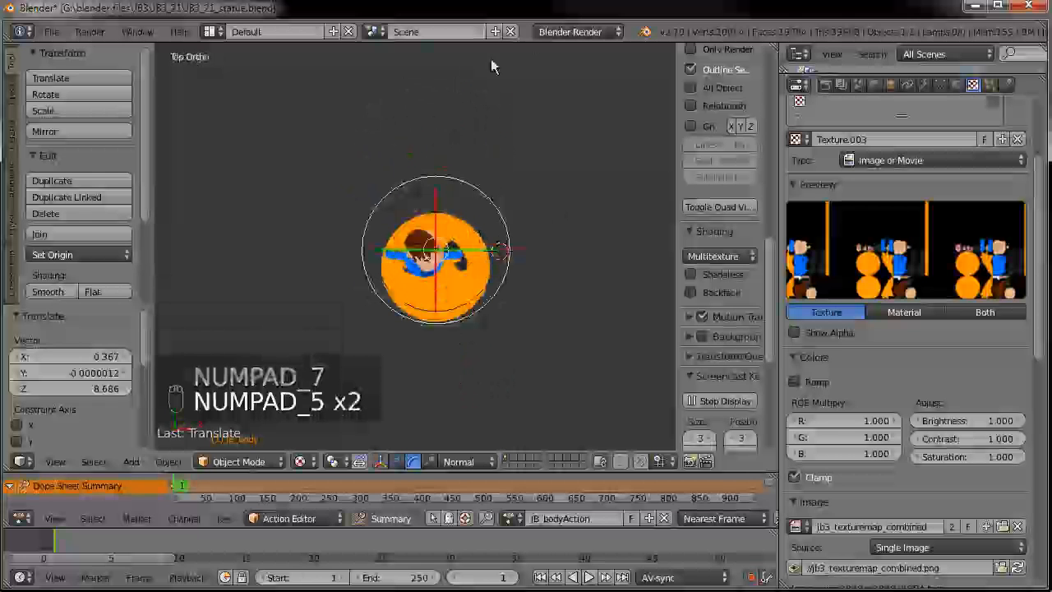
- Enter Edit Mode on the statue and select its entire mesh
{"action": "key", "text": "a"}
{"action": "key", "text": "a"}
{"action": "key", "text": "a"}
{"action": "key", "text": "a"}
{"action": "key", "text": "Tab"}
{"action": "key", "text": "a"}
{"action": "key", "text": "a"}
{"action": "key", "text": "a"}
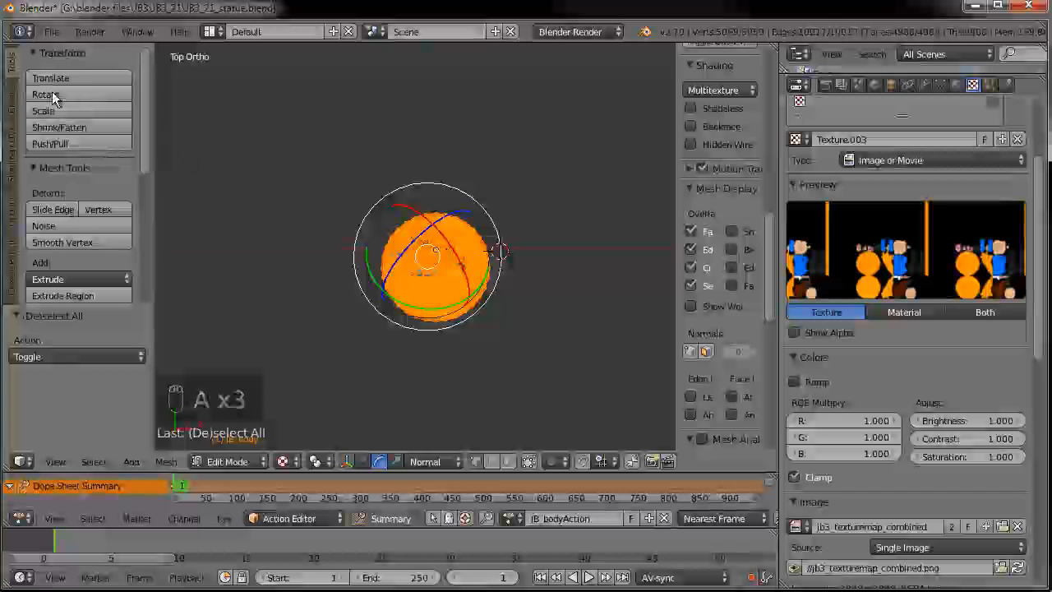
- Enable X Mirror in the mesh editing options
{"action": "scroll", "coordinate": [115, 200], "scroll_direction": "down", "scroll_amount": 5}
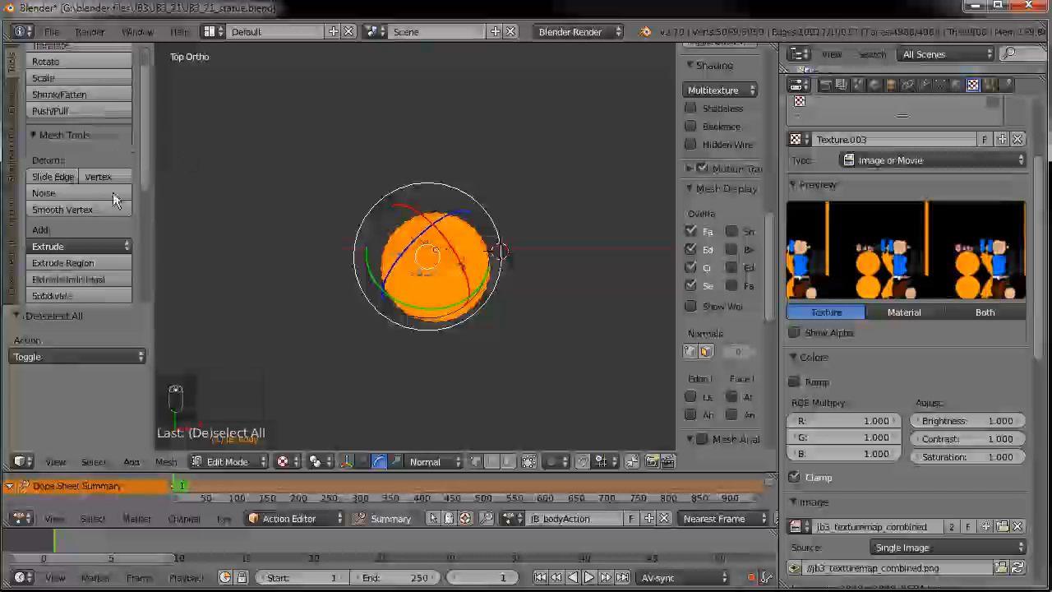
{"action": "left_click", "coordinate": [12, 105]}
{"action": "left_click", "coordinate": [14, 143]}
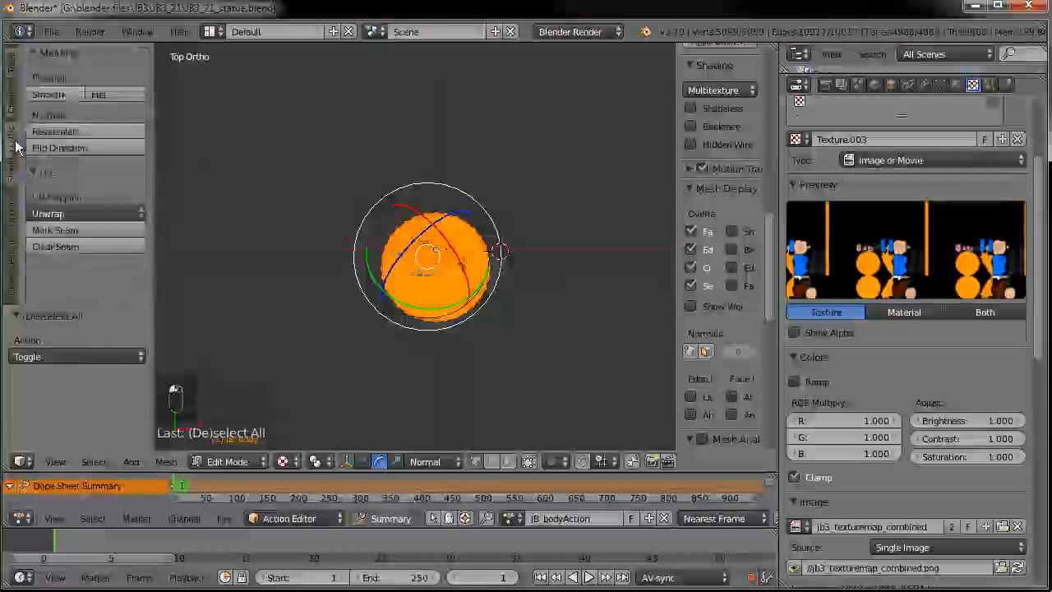
{"action": "left_click", "coordinate": [13, 211]}
{"action": "left_click", "coordinate": [48, 78]}
{"action": "middle_click_drag", "start_coordinate": [518, 322], "coordinate": [514, 254]}
{"action": "key", "text": "r"}
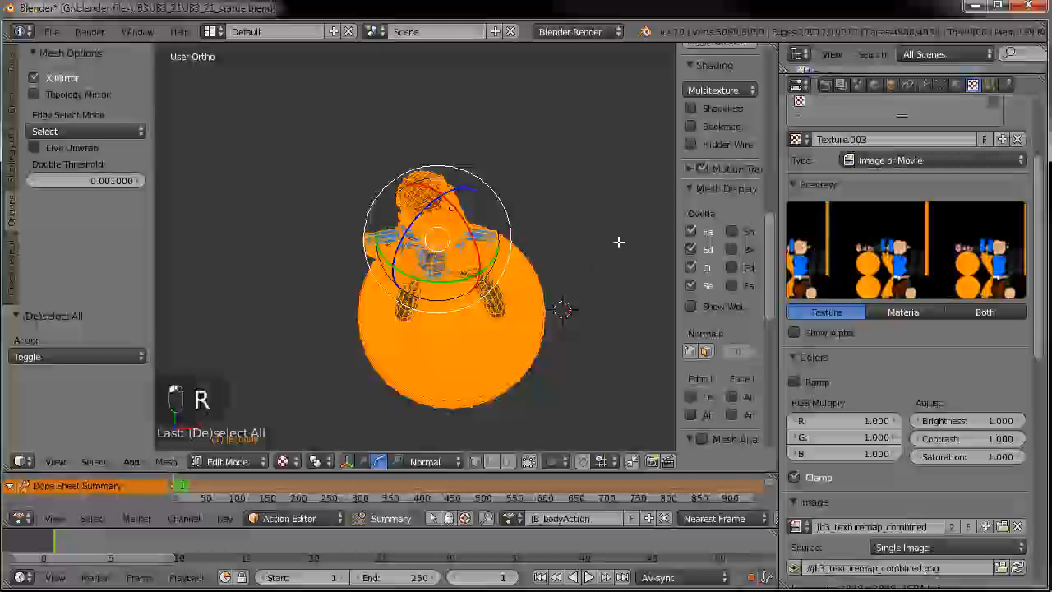
{"action": "key", "text": "r"}
{"action": "key", "text": "r"}
{"action": "key", "text": "r"}
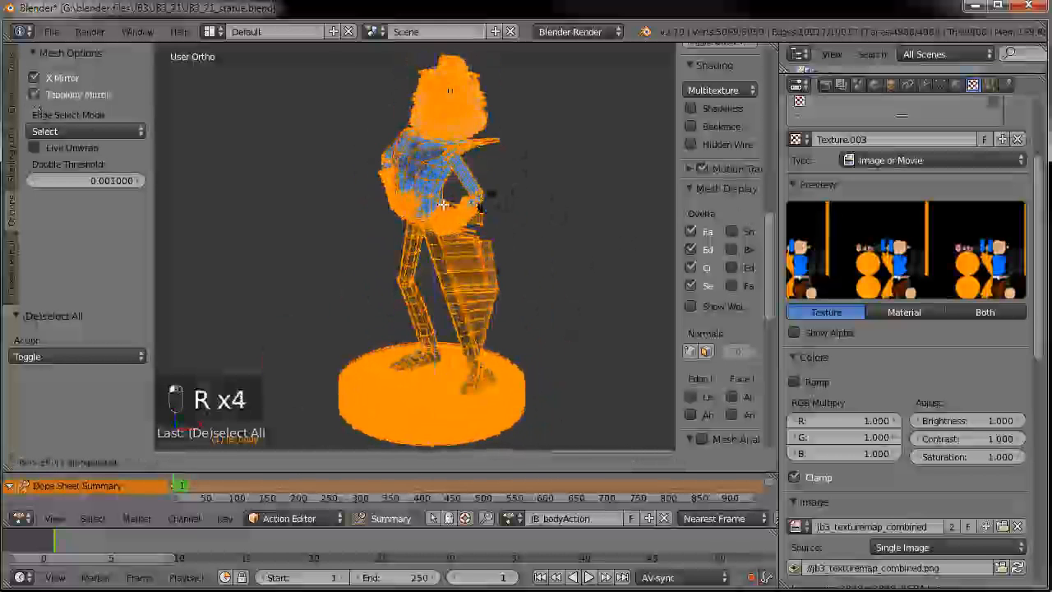
{"action": "right_click", "coordinate": [547, 174]}
{"action": "key", "text": "ctrl+z"}
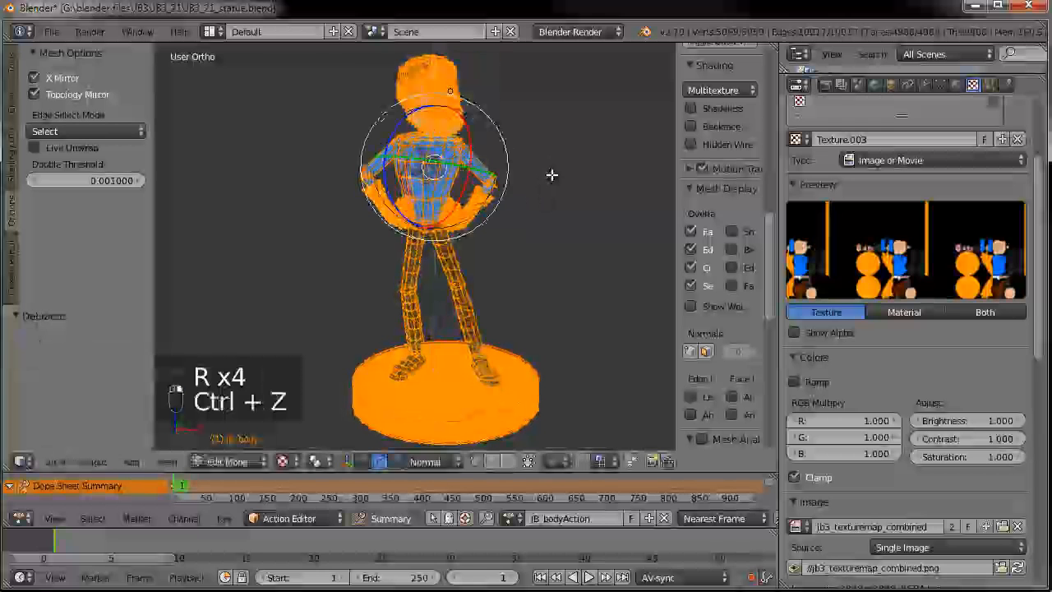
- Disable X Mirror, rotate the entire statue mesh 180° about the global Z axis, and return to Object Mode
{"action": "left_click", "coordinate": [33, 78]}
{"action": "key", "text": "r"}
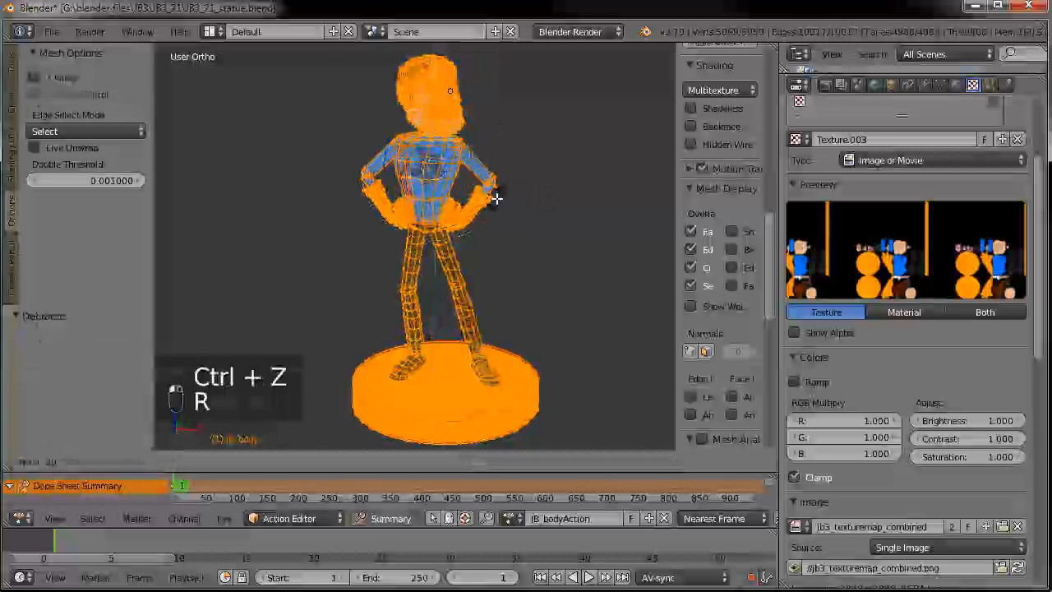
{"action": "key", "text": "z"}
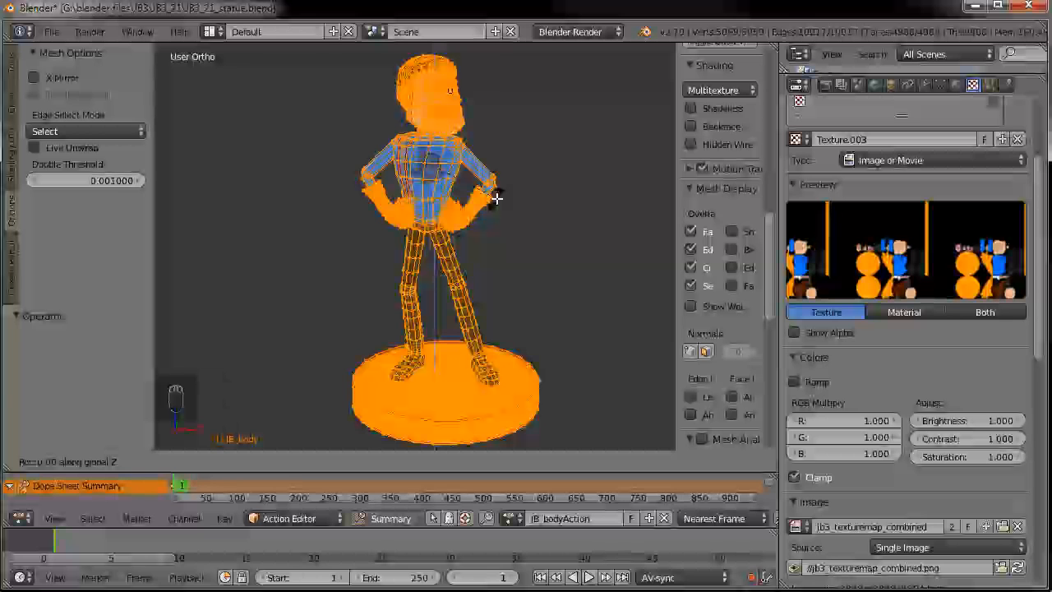
{"action": "type", "text": "180"}
{"action": "key", "text": "Return"}
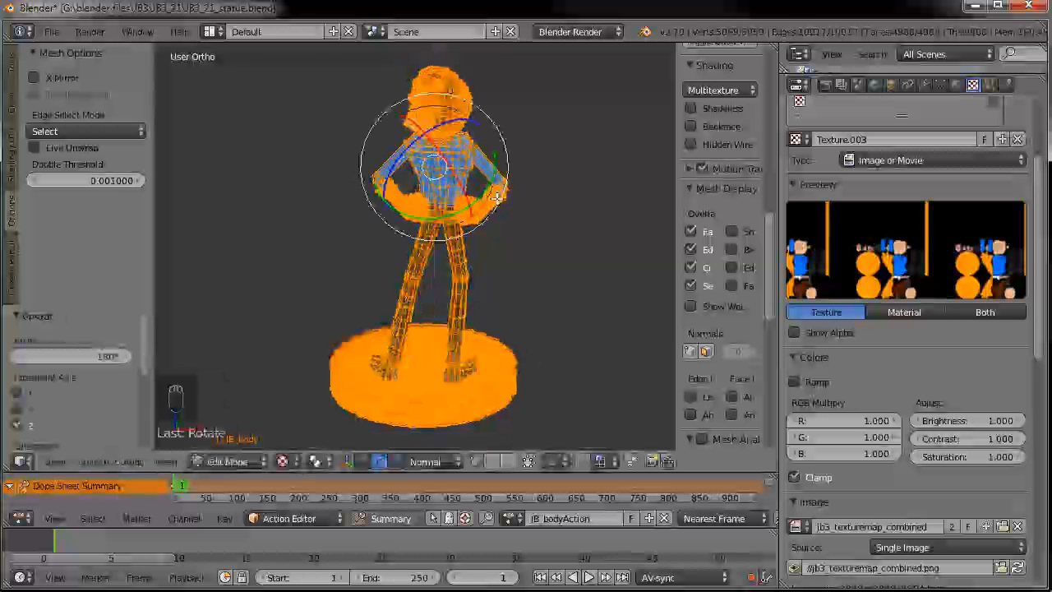
{"action": "key", "text": "Tab"}
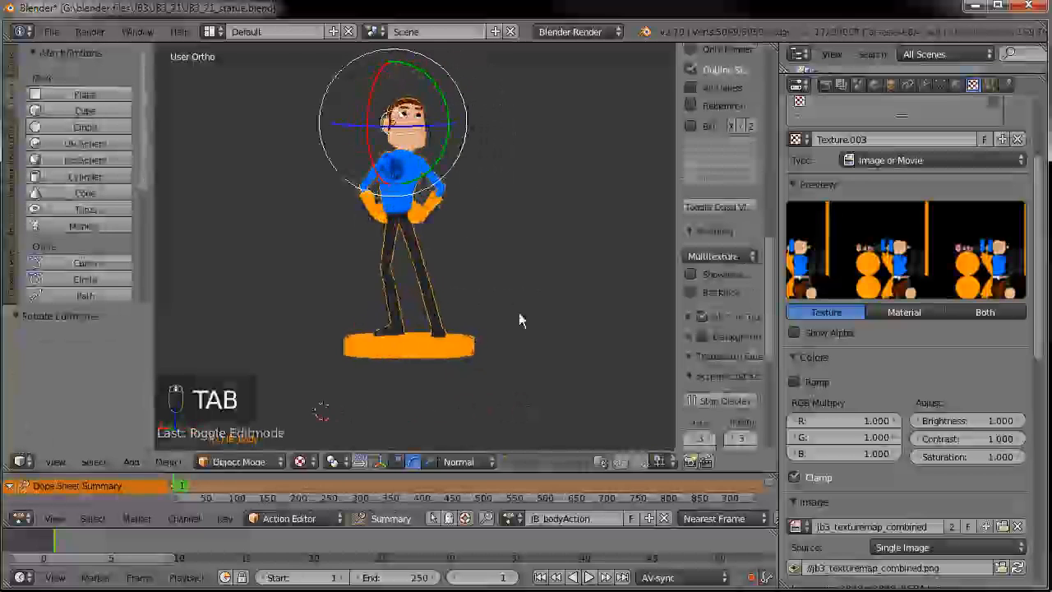
- Check the deselected statue from the front and at an angle in orthographic view, and save the blend file
{"action": "key", "text": "a"}
{"action": "key", "text": "a"}
{"action": "middle_click_drag", "start_coordinate": [495, 323], "coordinate": [488, 366]}
{"action": "key", "text": "KP_1"}
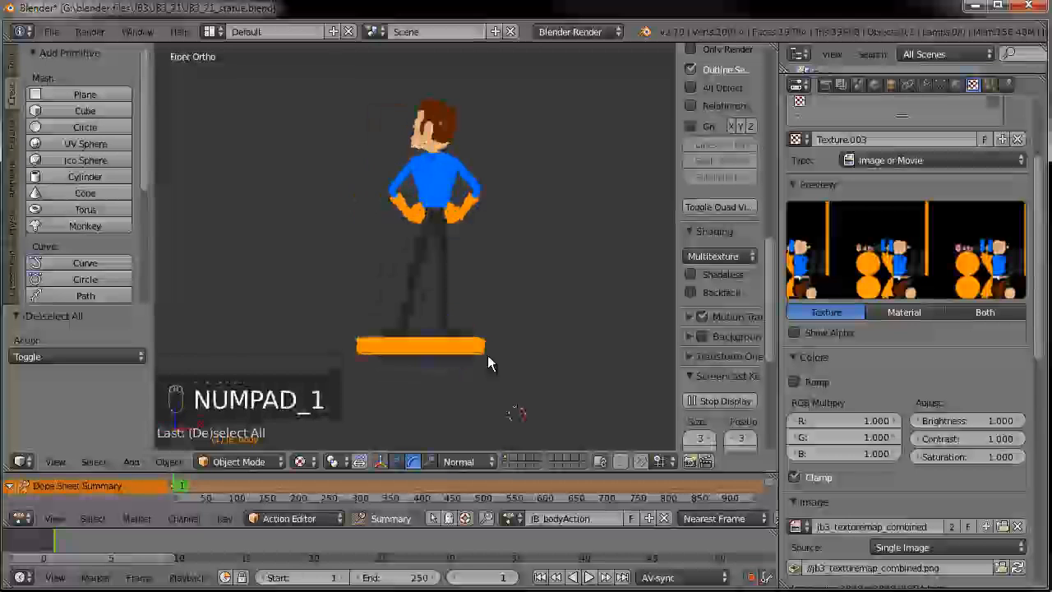
{"action": "middle_click_drag", "start_coordinate": [481, 230], "coordinate": [374, 153]}
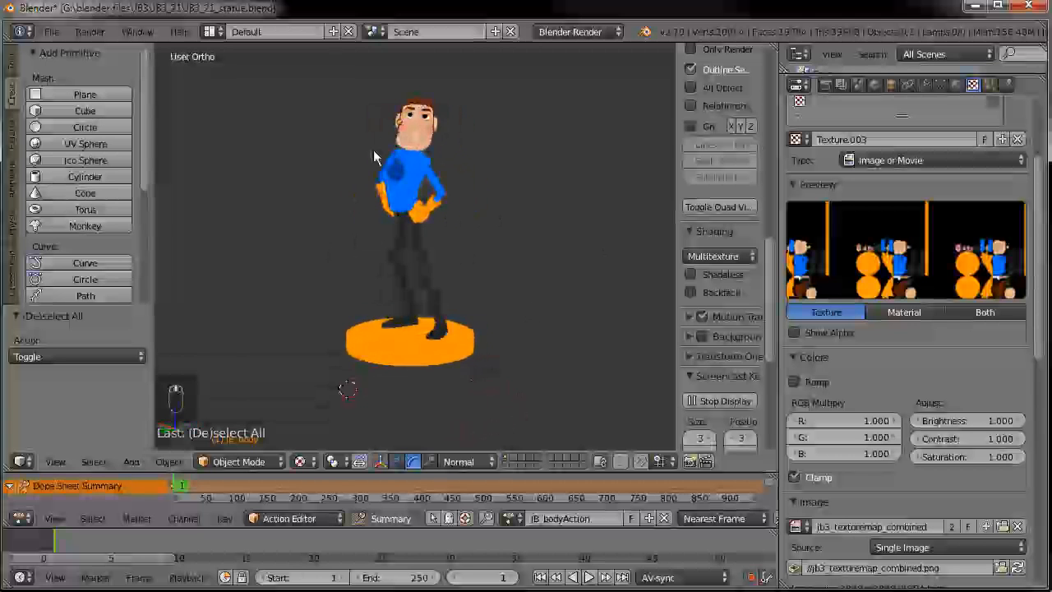
{"action": "left_click", "coordinate": [52, 32]}
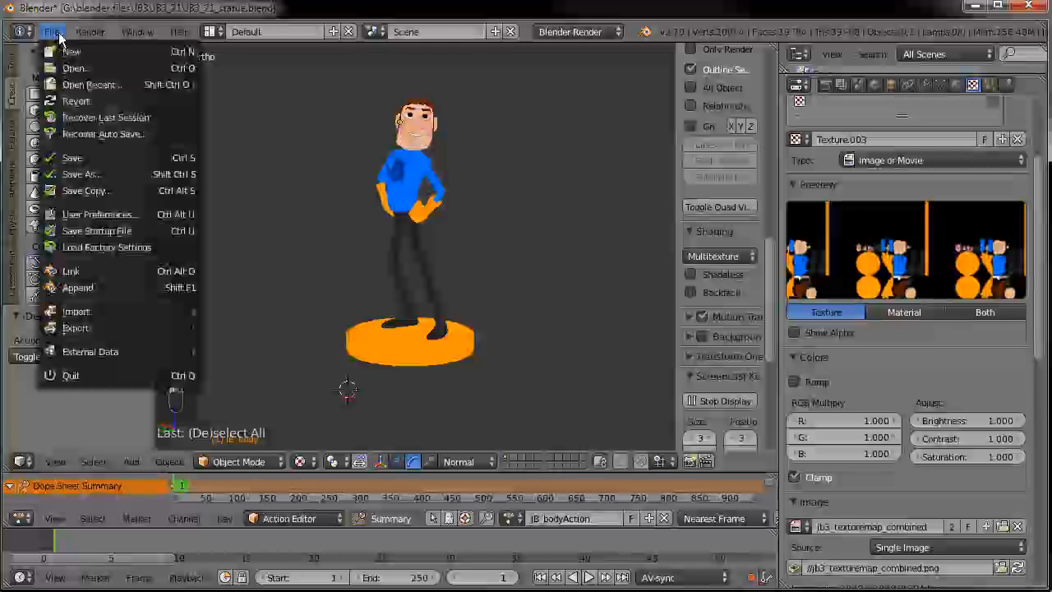
{"action": "left_click", "coordinate": [87, 159]}
- Select the statue, display its modifier settings, and switch the viewport shading to Solid to inspect the torso's surface
{"action": "right_click", "coordinate": [393, 161]}
{"action": "middle_click_drag", "start_coordinate": [392, 161], "coordinate": [419, 223]}
{"action": "scroll", "coordinate": [419, 223], "scroll_direction": "up", "scroll_amount": 2}
{"action": "left_click", "coordinate": [925, 86]}
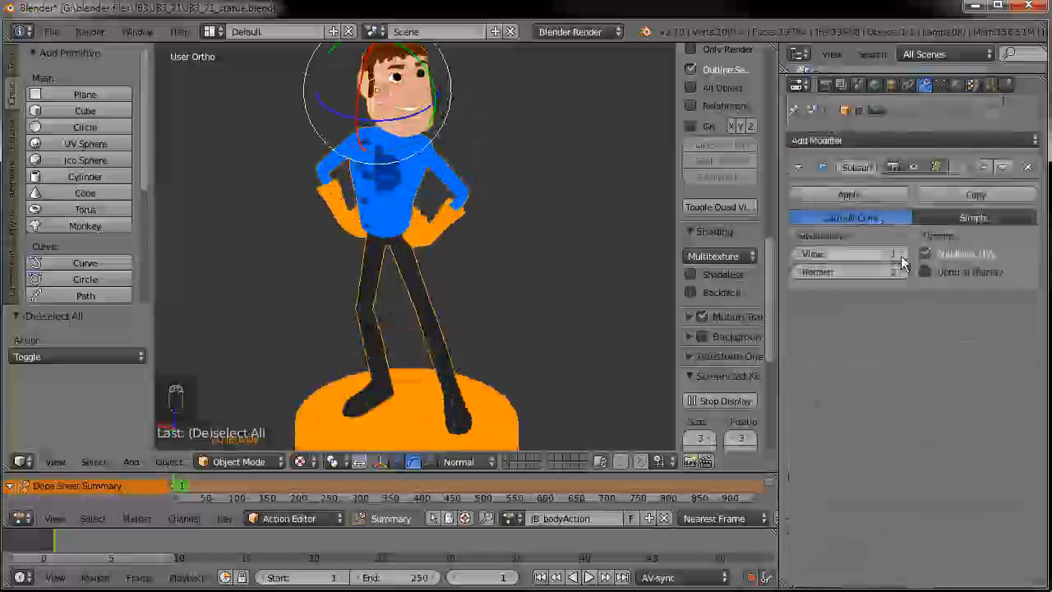
{"action": "middle_click_drag", "start_coordinate": [451, 146], "coordinate": [458, 187], "text": "shift"}
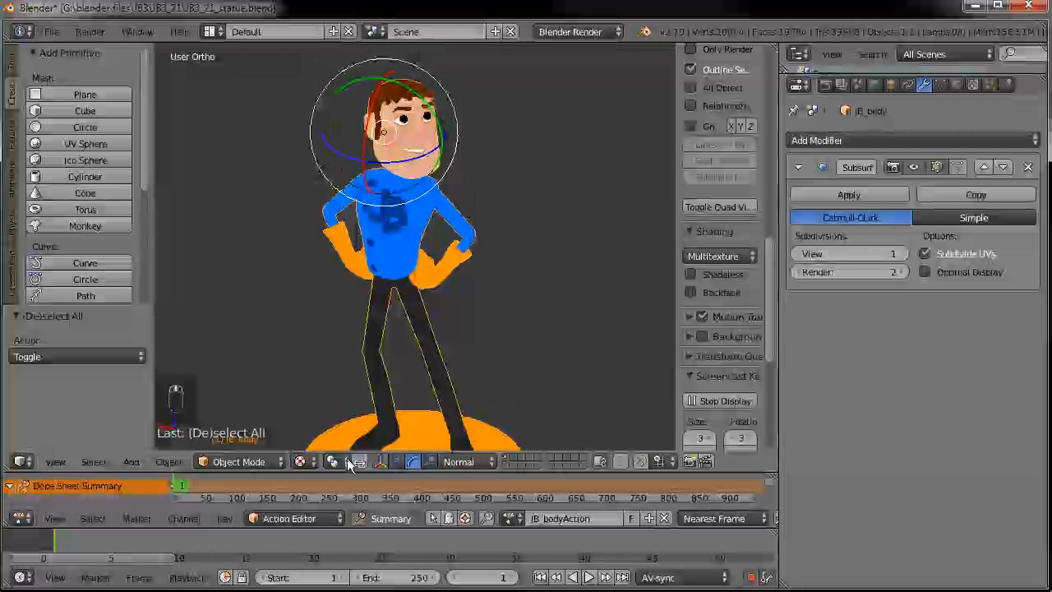
{"action": "left_click", "coordinate": [300, 461]}
{"action": "left_click", "coordinate": [324, 404]}
{"action": "mouse_move", "coordinate": [394, 329]}
{"action": "middle_mouse_down"}
{"action": "mouse_move", "coordinate": [452, 304]}
{"action": "mouse_move", "coordinate": [422, 253]}
{"action": "mouse_move", "coordinate": [395, 239]}
{"action": "middle_mouse_up"}
{"action": "scroll", "coordinate": [452, 297], "scroll_direction": "up", "scroll_amount": 4}
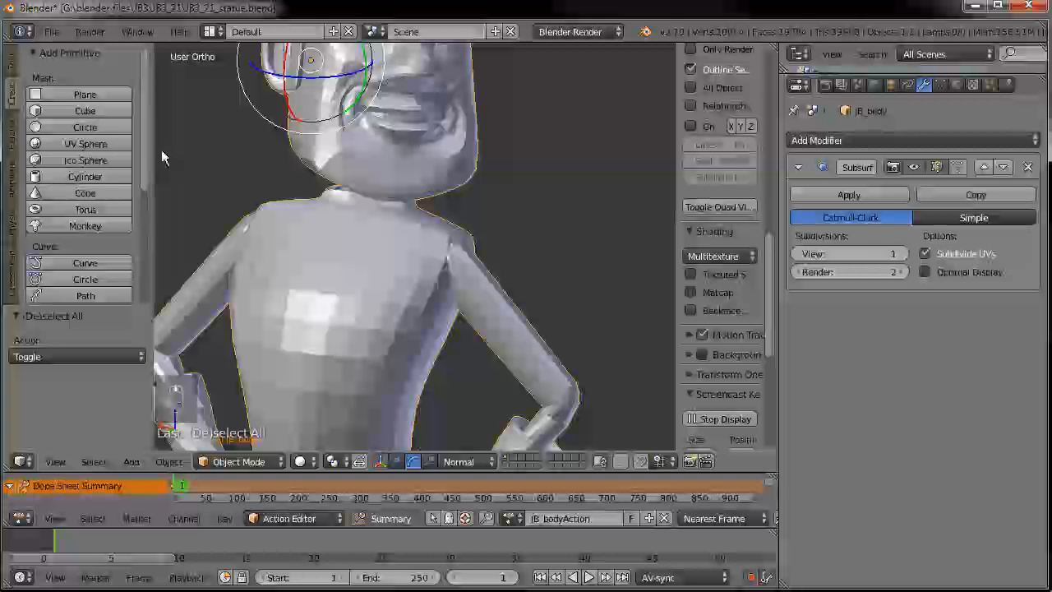
- Set the statue's shading to Flat and inspect the faceting on its head and torso
{"action": "left_click", "coordinate": [15, 64]}
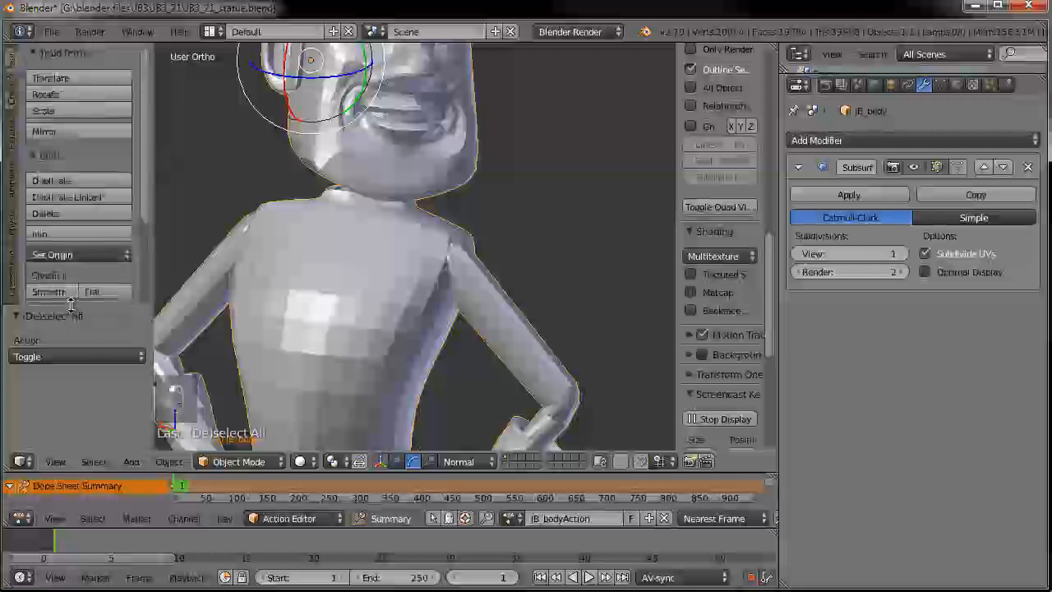
{"action": "left_click", "coordinate": [92, 292]}
{"action": "mouse_move", "coordinate": [473, 206]}
{"action": "middle_mouse_down"}
{"action": "mouse_move", "coordinate": [349, 174]}
{"action": "mouse_move", "coordinate": [409, 200]}
{"action": "mouse_move", "coordinate": [369, 211]}
{"action": "middle_mouse_up"}
{"action": "scroll", "coordinate": [353, 174], "scroll_direction": "down", "scroll_amount": 2}
{"action": "scroll", "coordinate": [369, 214], "scroll_direction": "up", "scroll_amount": 3}
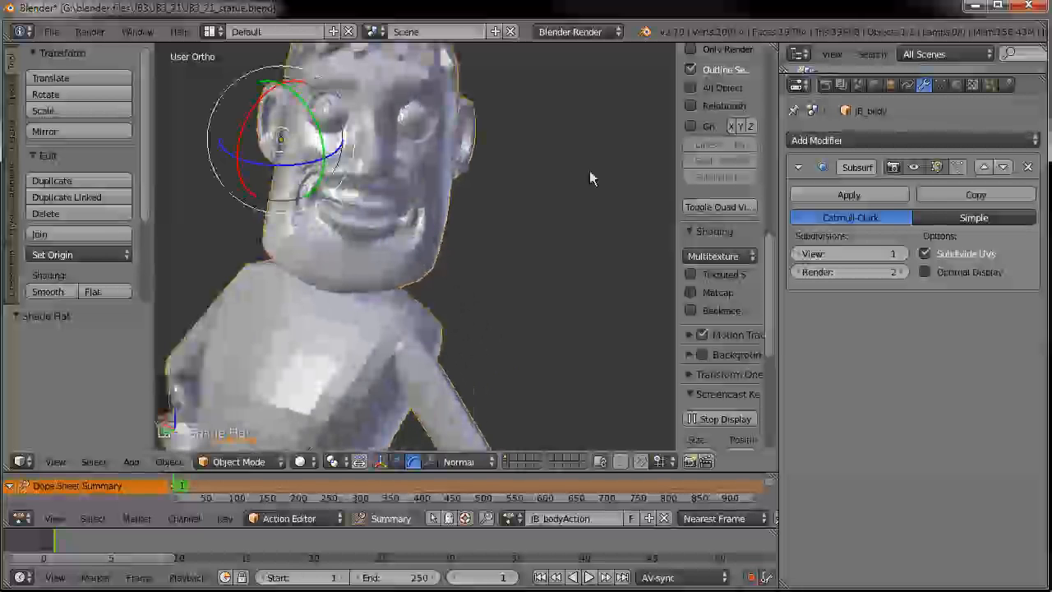
- Raise the Subsurf modifier's view subdivisions by two levels and apply the modifier to the statue
{"action": "left_click", "coordinate": [901, 253]}
{"action": "scroll", "coordinate": [418, 266], "scroll_direction": "down", "scroll_amount": 2}
{"action": "middle_click_drag", "start_coordinate": [418, 301], "coordinate": [462, 213], "text": "shift"}
{"action": "middle_click_drag", "start_coordinate": [361, 260], "coordinate": [442, 288]}
{"action": "left_click", "coordinate": [906, 254]}
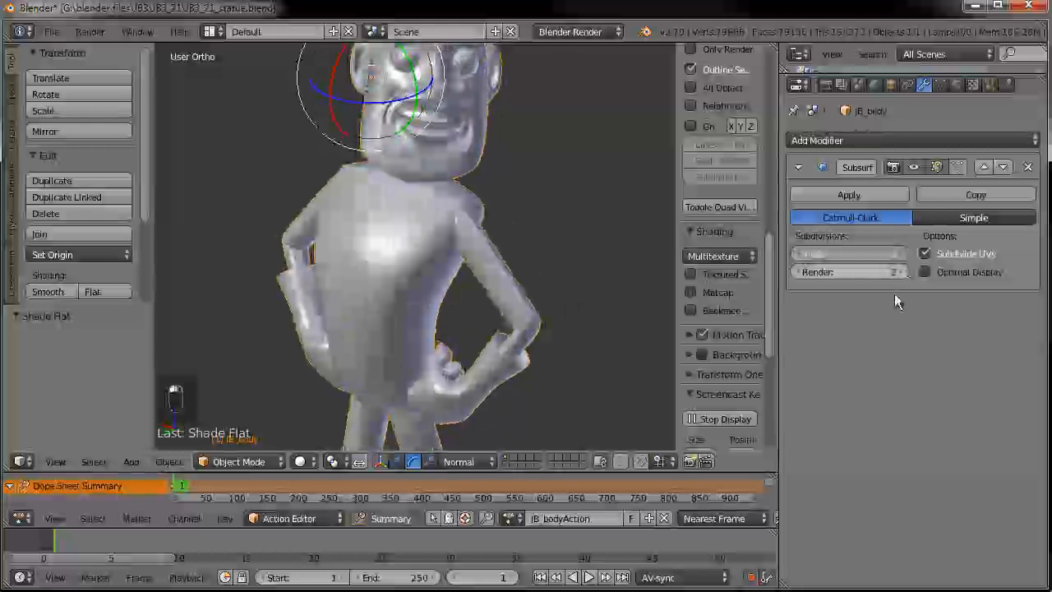
{"action": "left_click", "coordinate": [845, 195]}
- Save the scene as a new file named JB3_21_statue_FINAL.blend in the JB3_21 folder
{"action": "left_click", "coordinate": [45, 33]}
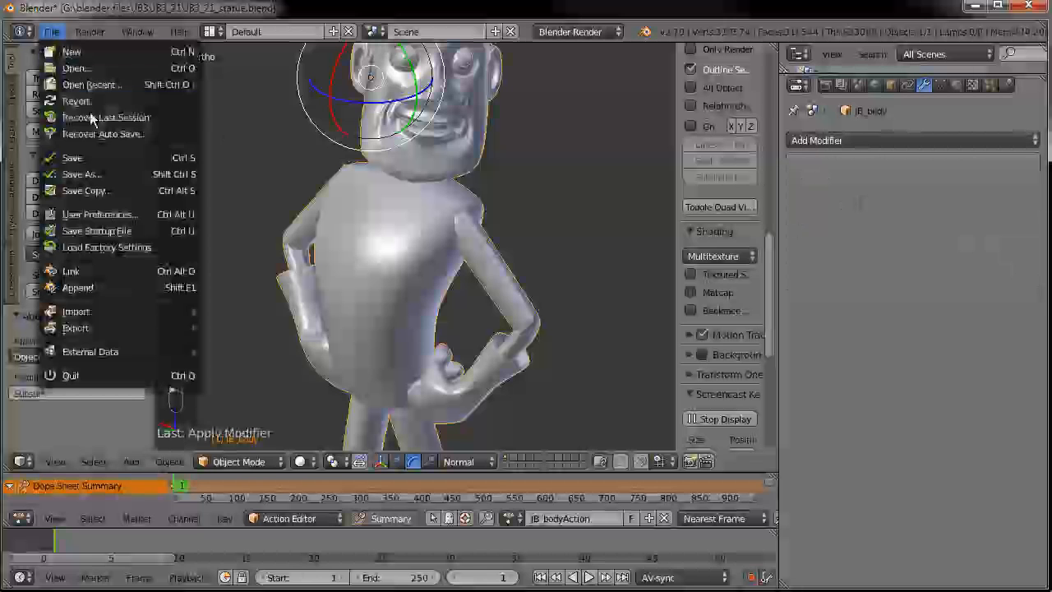
{"action": "left_click", "coordinate": [87, 172]}
{"action": "left_click", "coordinate": [274, 96]}
{"action": "left_click", "coordinate": [276, 94]}
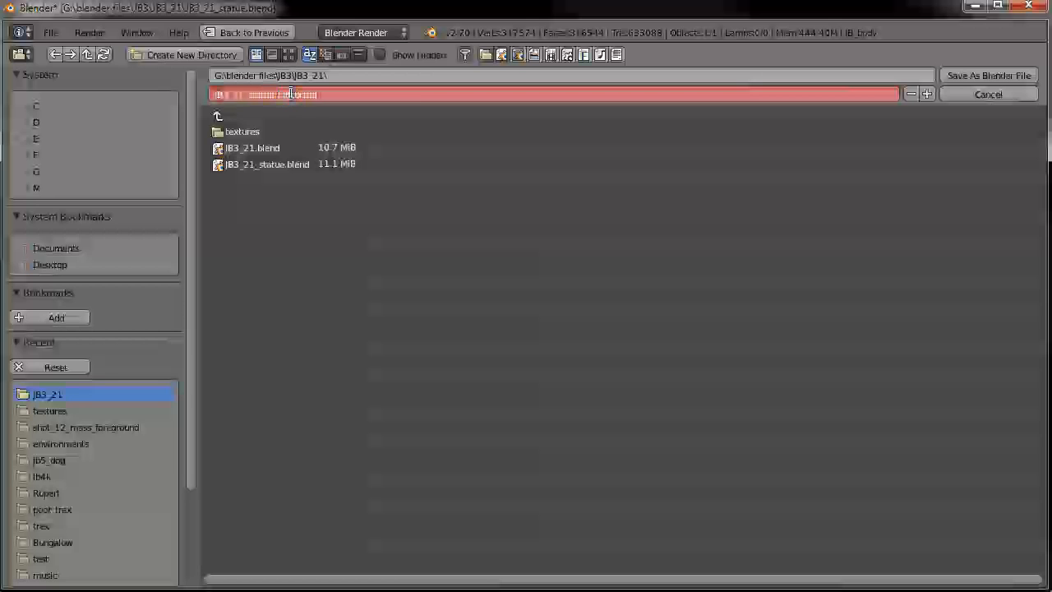
{"action": "left_click", "coordinate": [992, 72]}
{"action": "left_click", "coordinate": [992, 72]}
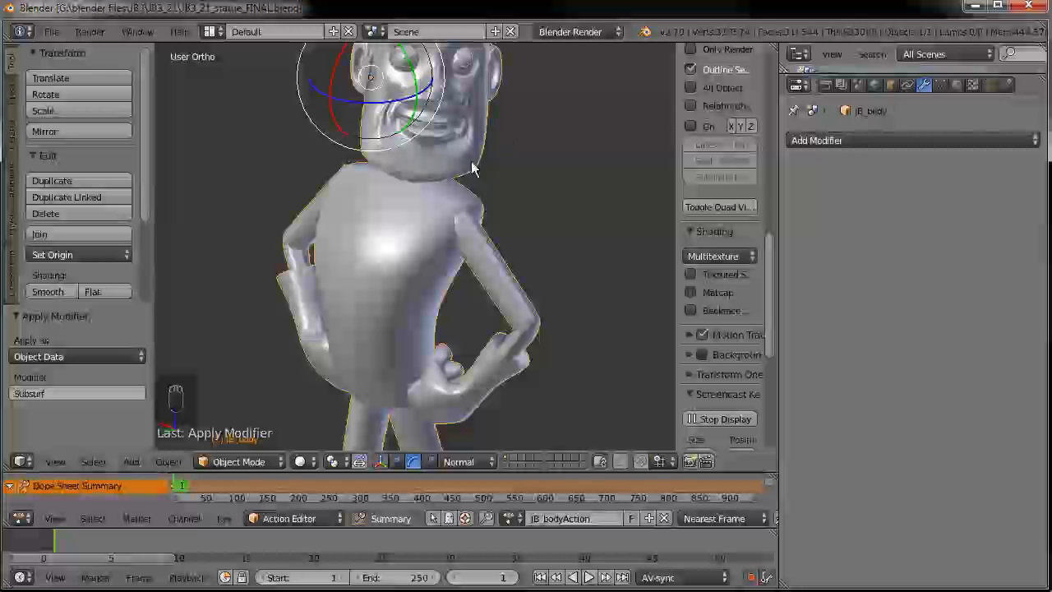
- Export the statue in X3D format as JB3_21_statue_FINAL.x3d to the JB3_21 folder
{"action": "middle_click_drag", "start_coordinate": [480, 218], "coordinate": [552, 227]}
{"action": "middle_click_drag", "start_coordinate": [369, 219], "coordinate": [317, 200]}
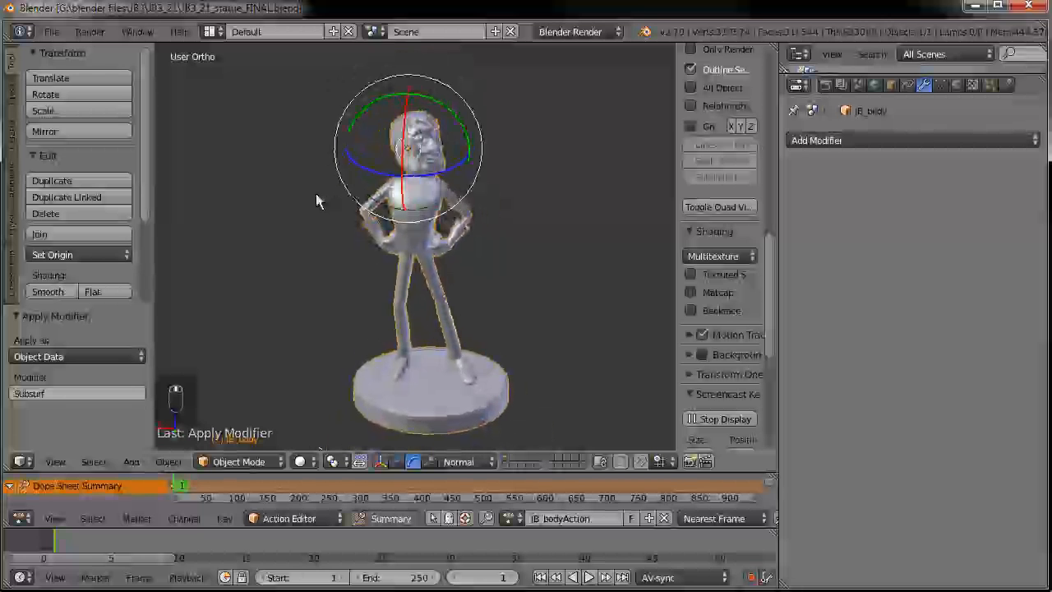
{"action": "left_click", "coordinate": [51, 33]}
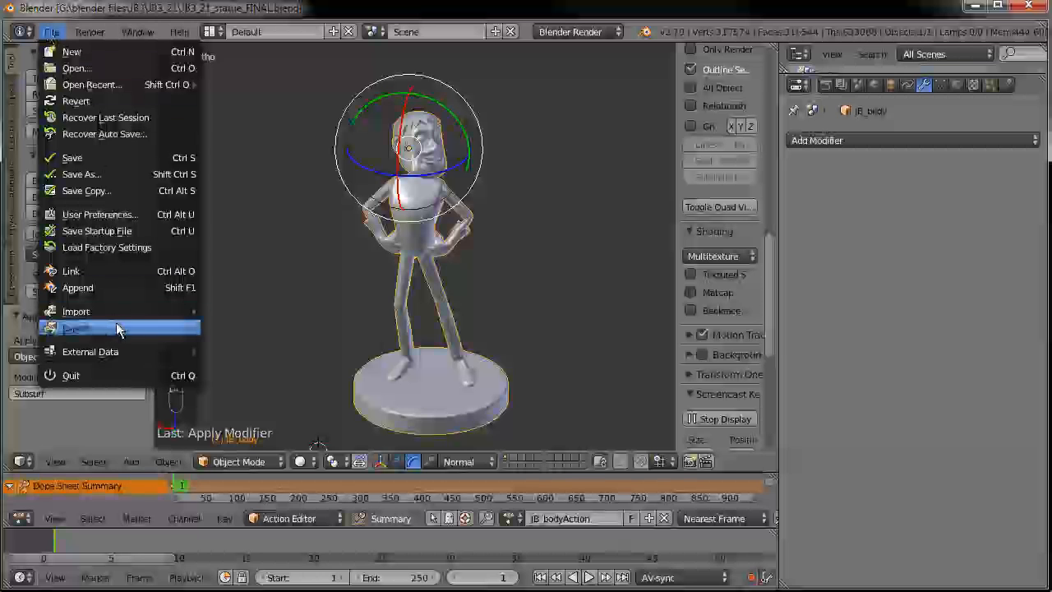
{"action": "mouse_move", "coordinate": [117, 317]}
{"action": "mouse_move", "coordinate": [117, 335]}
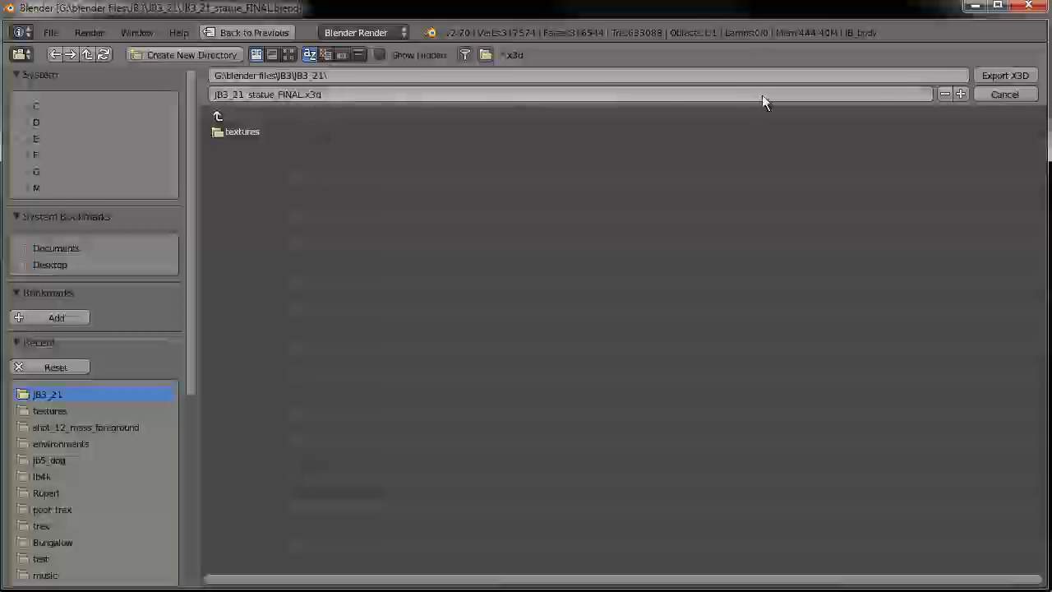
{"action": "left_click", "coordinate": [994, 76]}
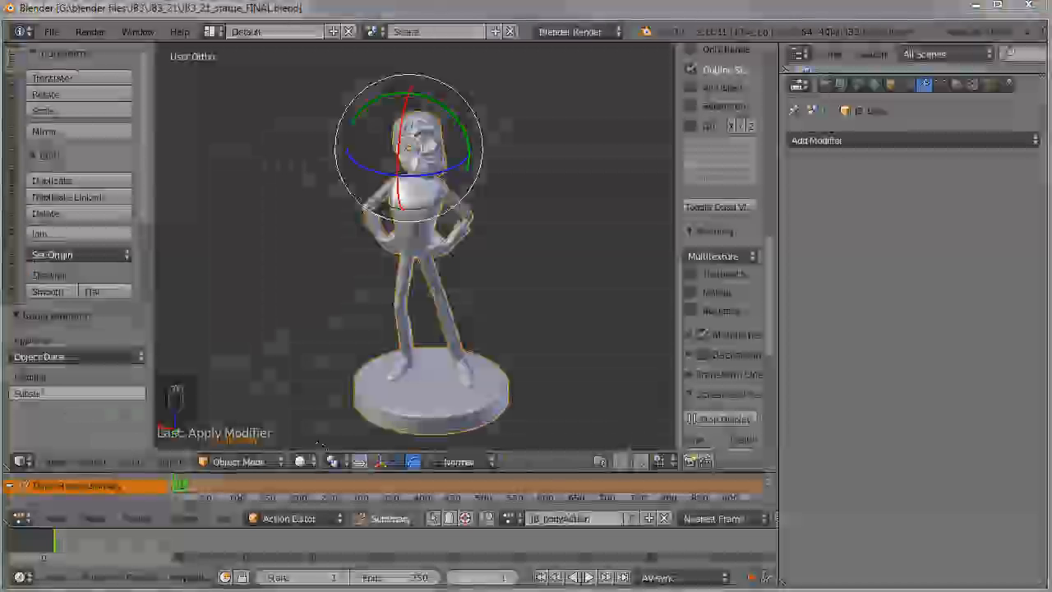
- Switch to the JB3_21 folder in Windows Explorer and select JB3_21_statue_FINAL.x3d together with jb3_texturemap_combined.png
{"action": "middle_click_drag", "start_coordinate": [449, 236], "coordinate": [481, 249]}
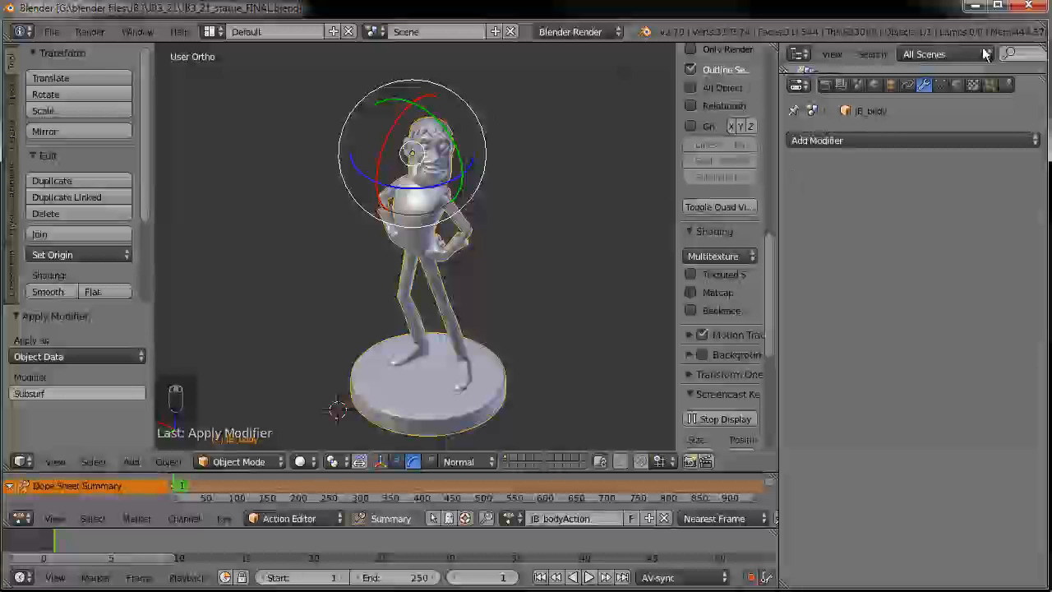
{"action": "left_click_drag", "start_coordinate": [1051, 0], "coordinate": [567, 0]}
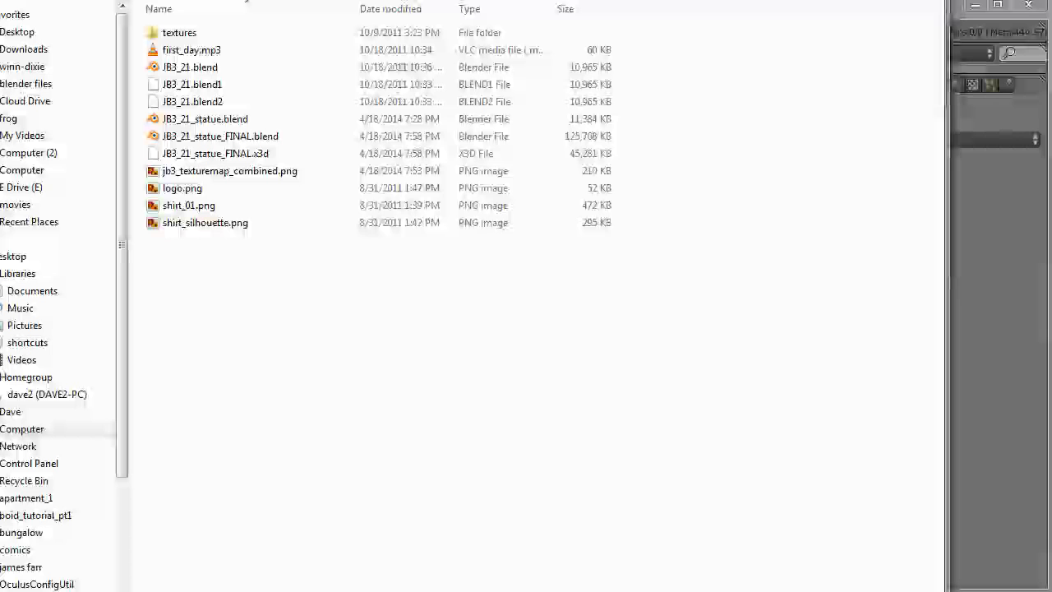
{"action": "left_click_drag", "start_coordinate": [948, 591], "coordinate": [1051, 591]}
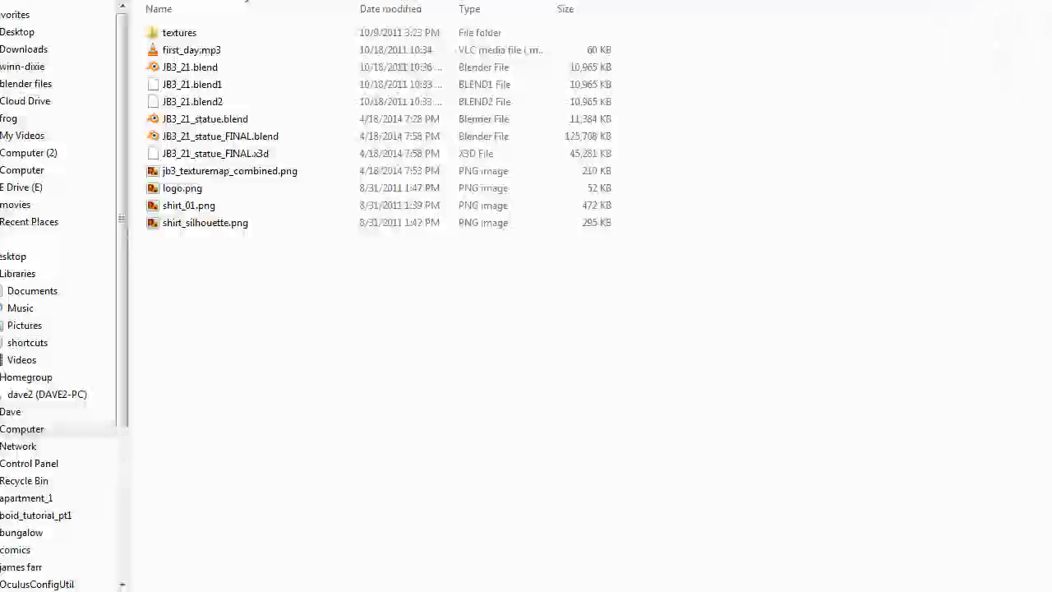
{"action": "left_click_drag", "start_coordinate": [871, 0], "coordinate": [846, 0]}
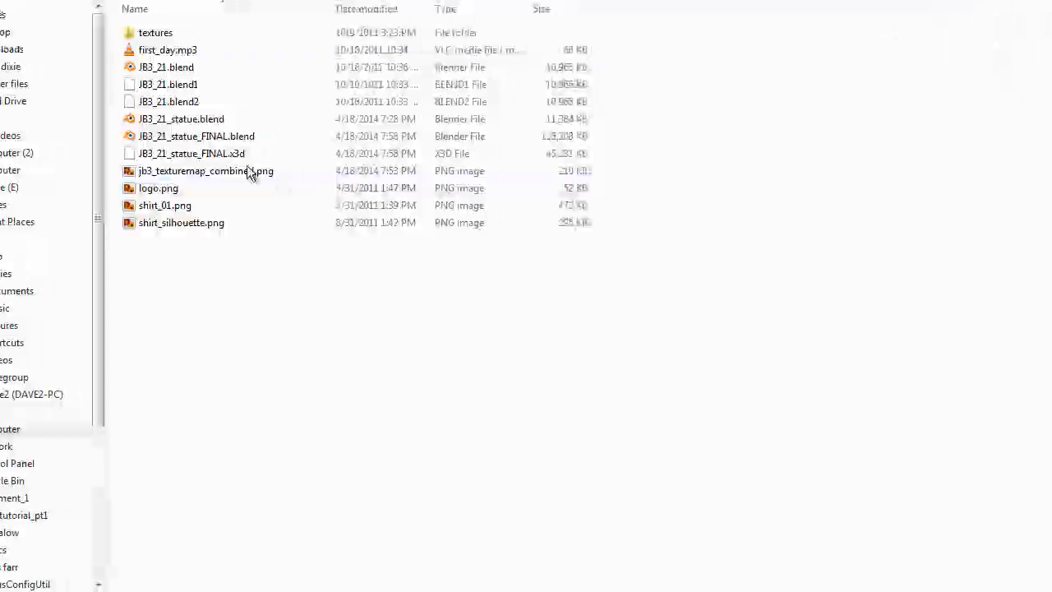
{"action": "left_click", "coordinate": [224, 155]}
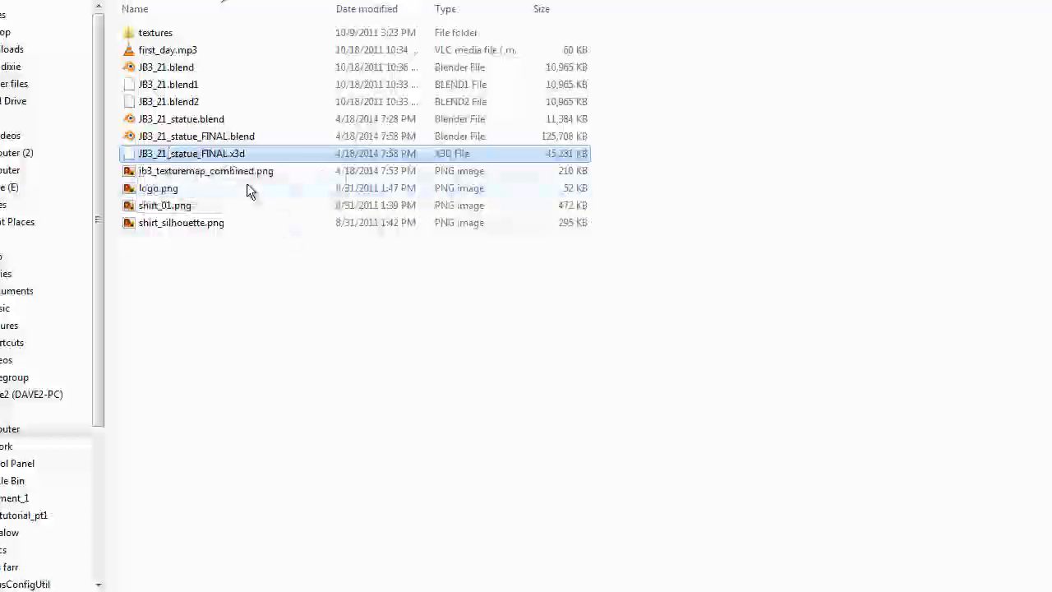
{"action": "left_click", "coordinate": [205, 170], "text": "ctrl"}
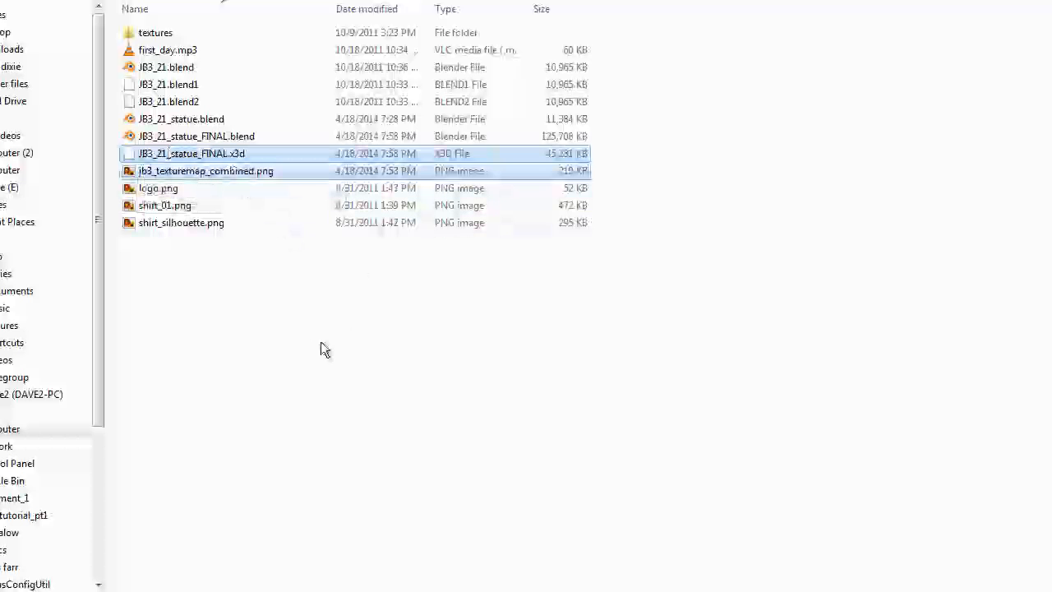
- Compress the two selected files with WinZip into an archive named jb3_statue.zip in the same folder, and view the archive's contents
{"action": "right_click", "coordinate": [203, 162]}
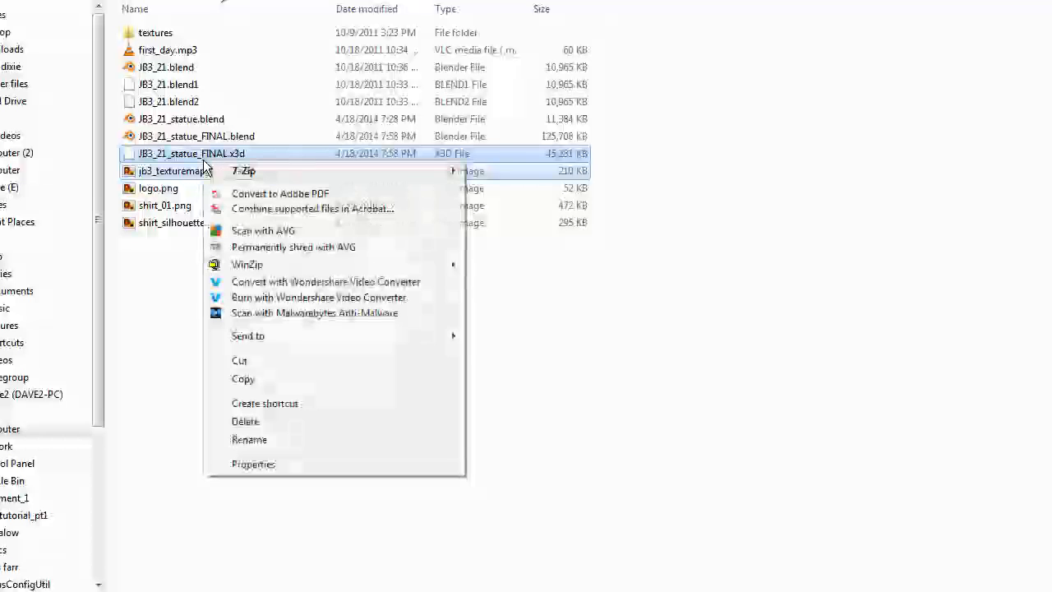
{"action": "mouse_move", "coordinate": [288, 170]}
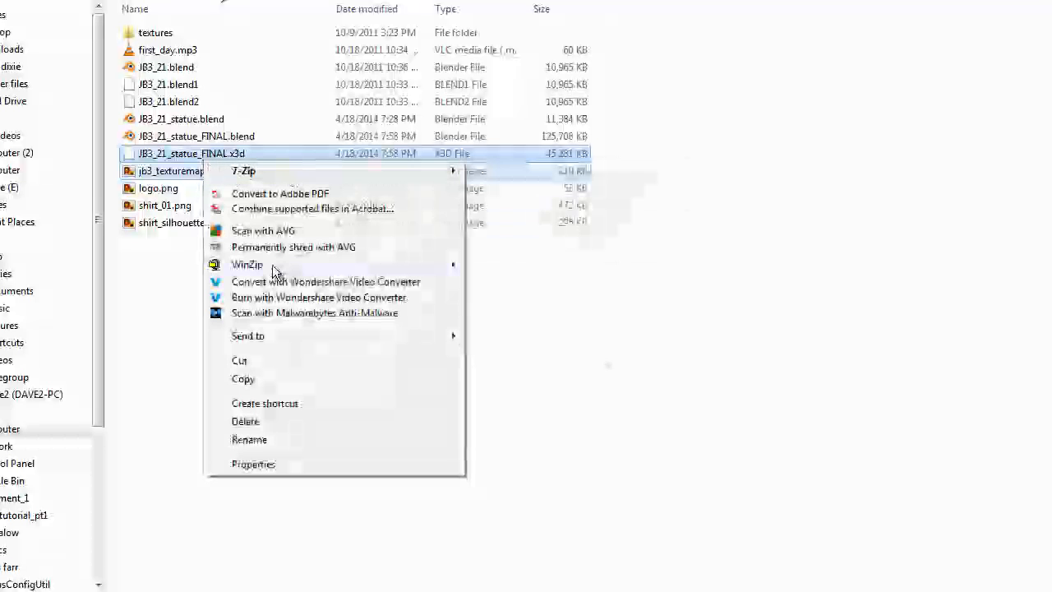
{"action": "mouse_move", "coordinate": [267, 265]}
{"action": "left_click", "coordinate": [548, 268]}
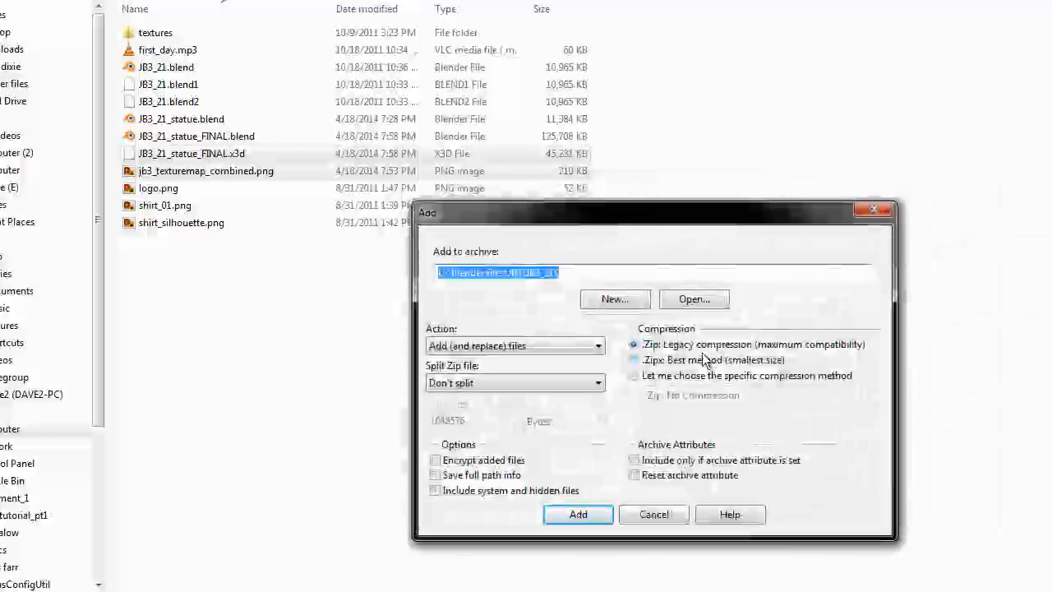
{"action": "left_click", "coordinate": [573, 273]}
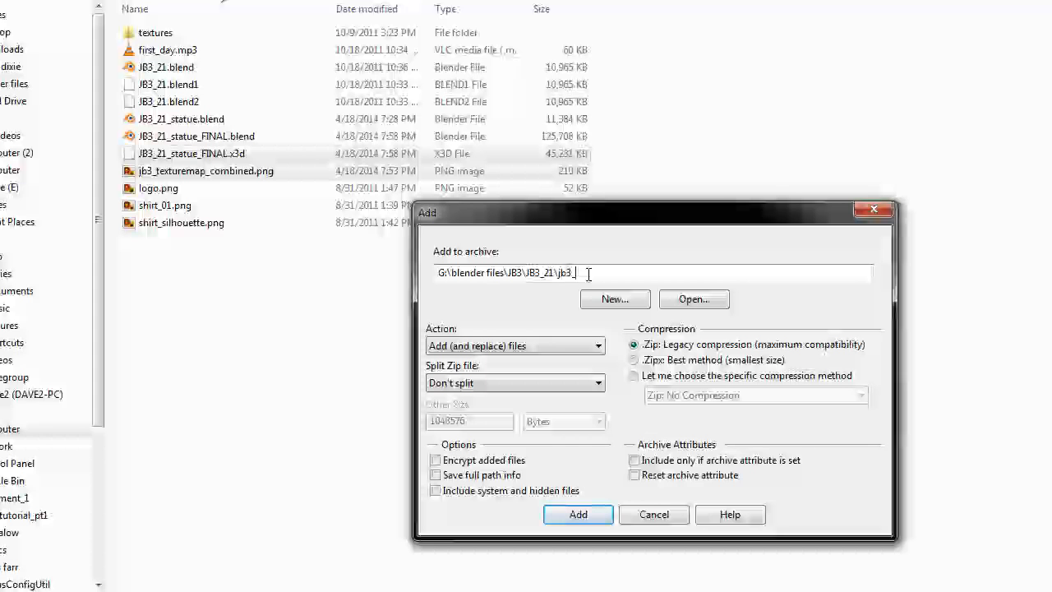
{"action": "type", "text": "e"}
{"action": "key", "text": "Return"}
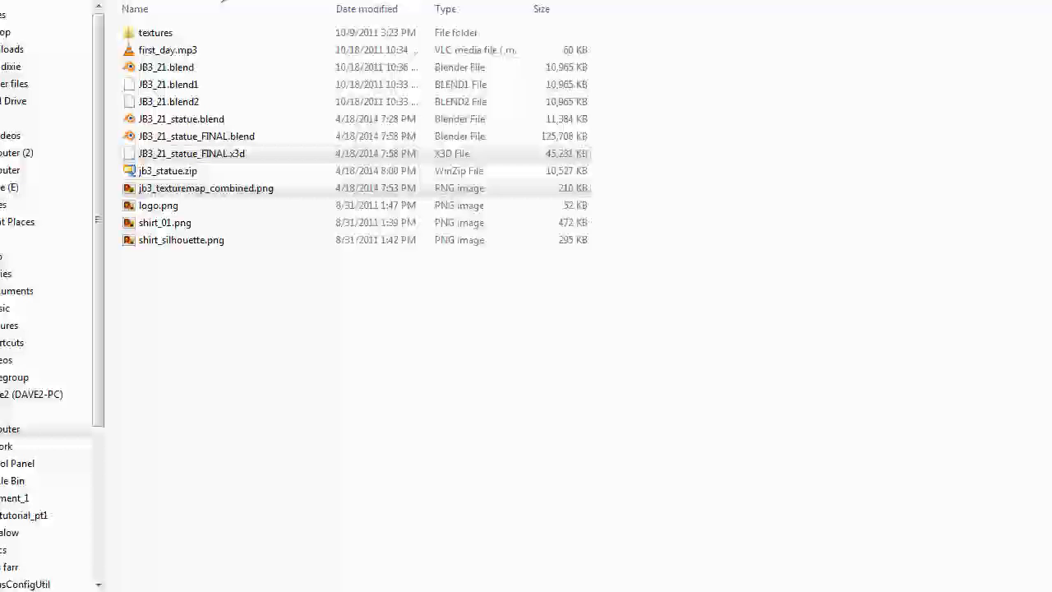
{"action": "left_click_drag", "start_coordinate": [742, 6], "coordinate": [533, 15]}
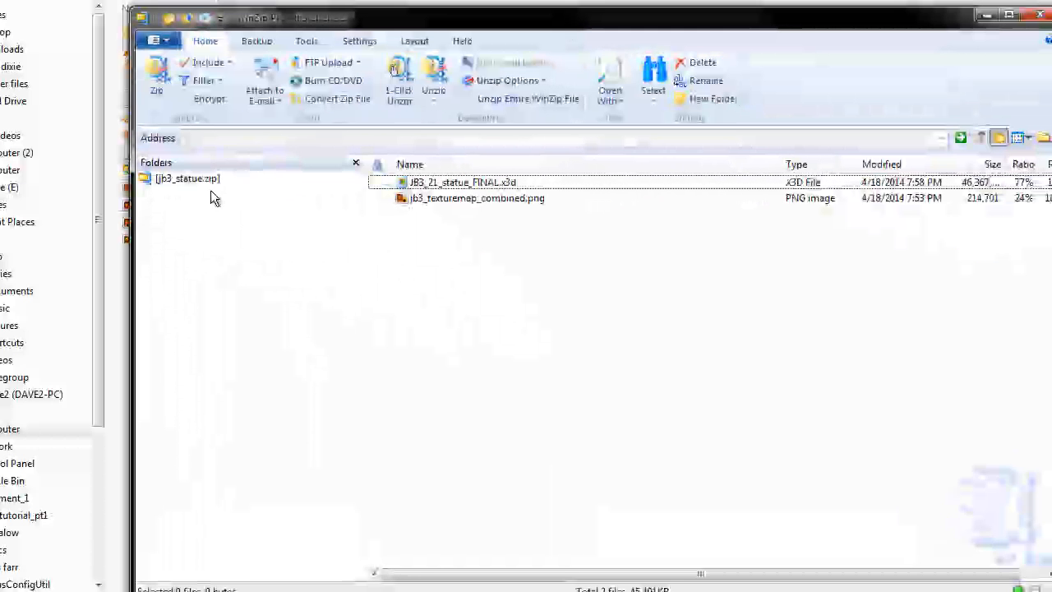
- Check the X3D model and texture map inside the archive, and select jb3_statue.zip in the JB3_21 folder
{"action": "left_click", "coordinate": [456, 185]}
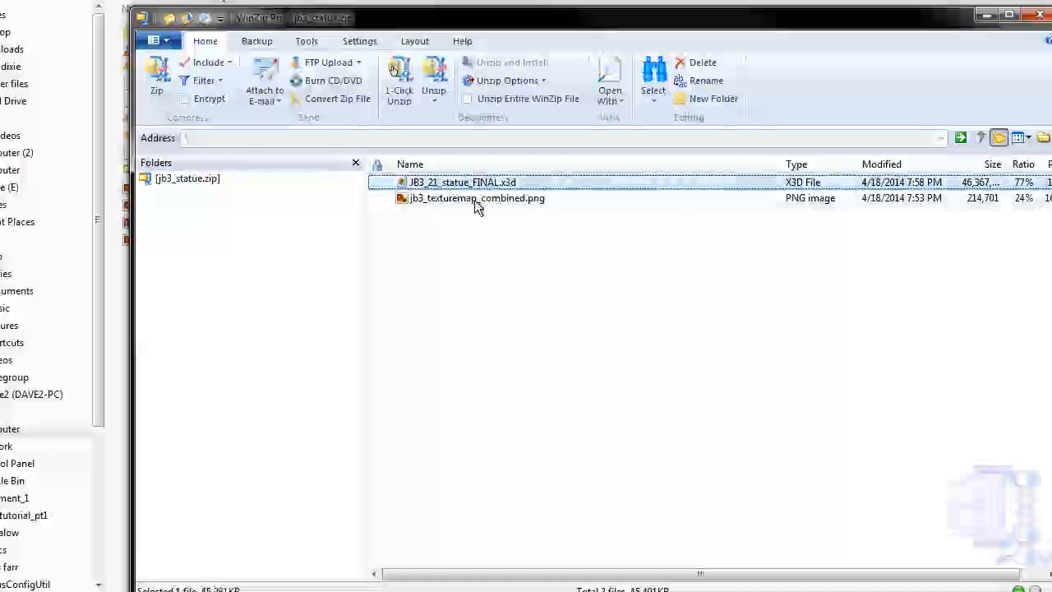
{"action": "left_click", "coordinate": [477, 205]}
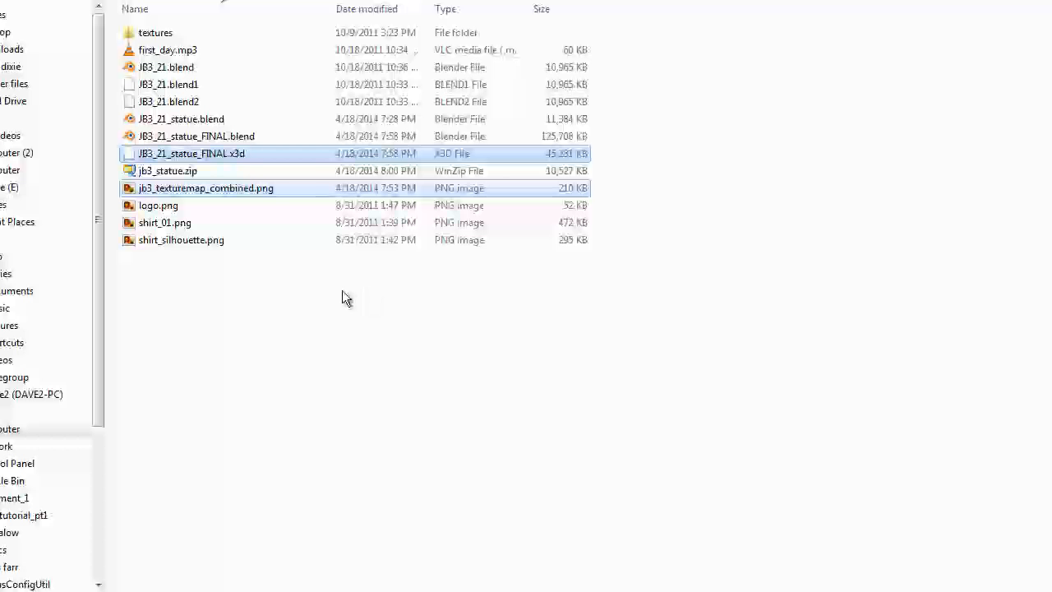
{"action": "left_click", "coordinate": [177, 171]}
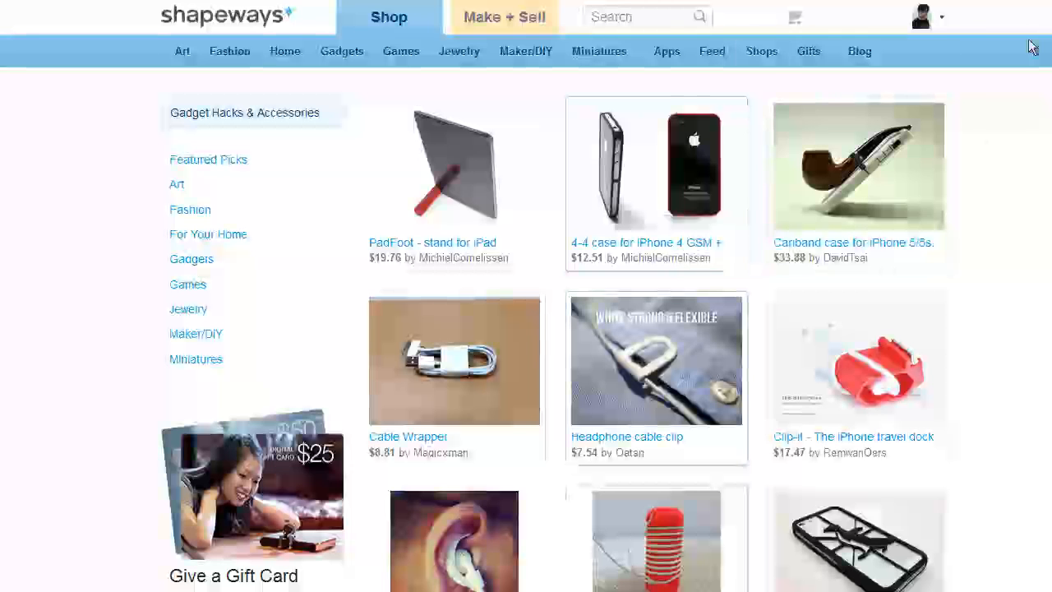
- Switch to the Shapeways site, go to the account's models and open the page for uploading a design
{"action": "left_click", "coordinate": [945, 18]}
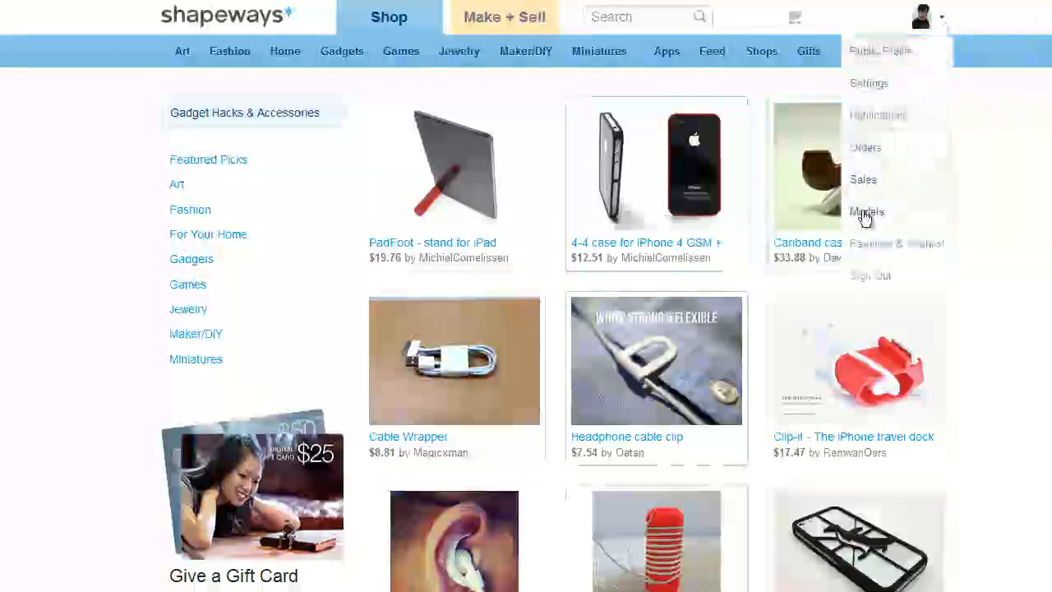
{"action": "left_click", "coordinate": [865, 211]}
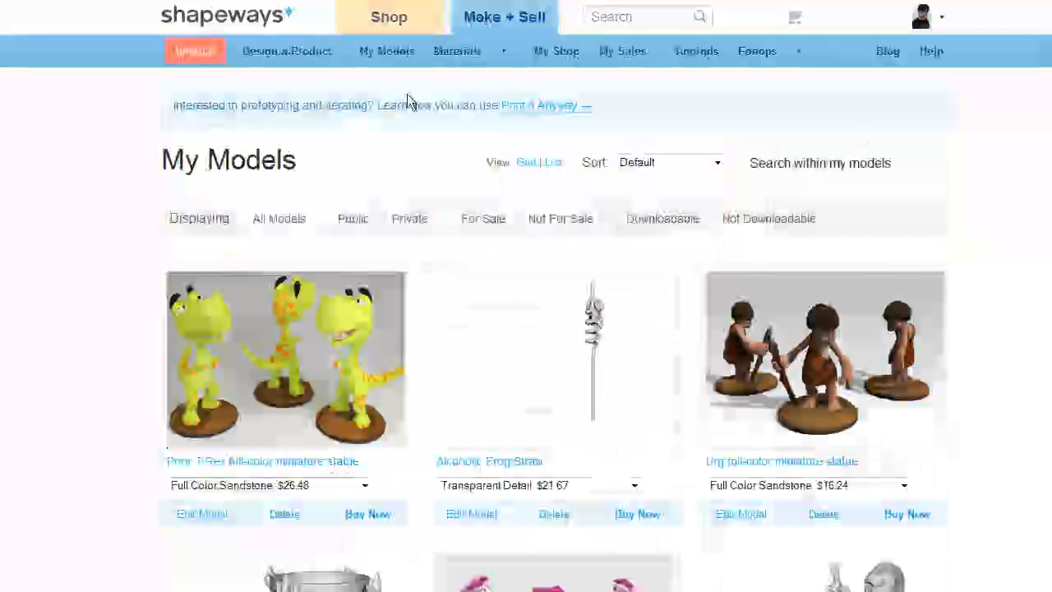
{"action": "left_click", "coordinate": [202, 54]}
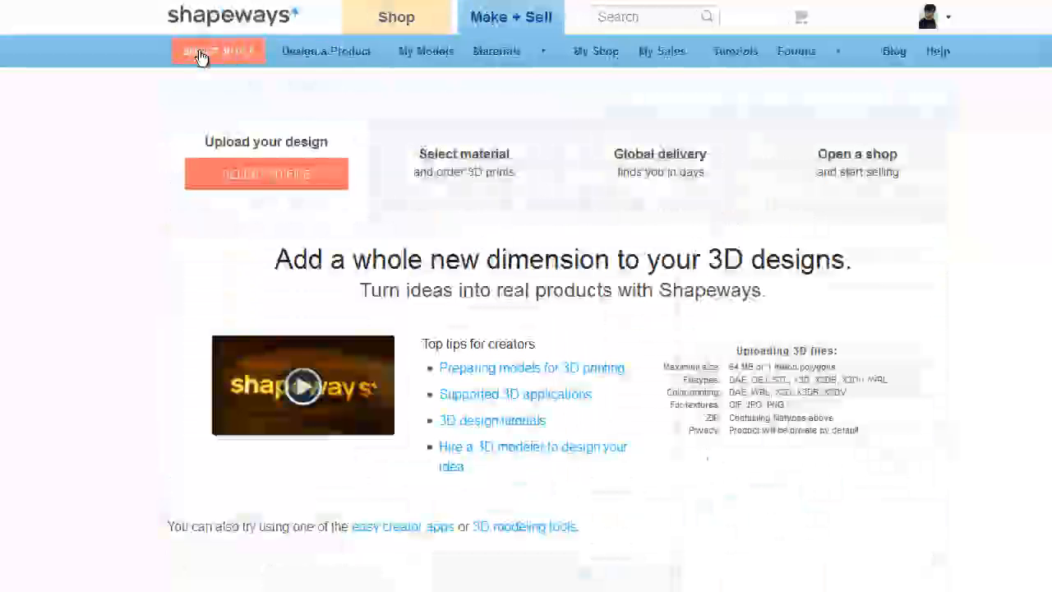
- Choose jb3_statue.zip from the JB3_21 folder inside JB3 as the 3D file for the upload
{"action": "left_click", "coordinate": [302, 176]}
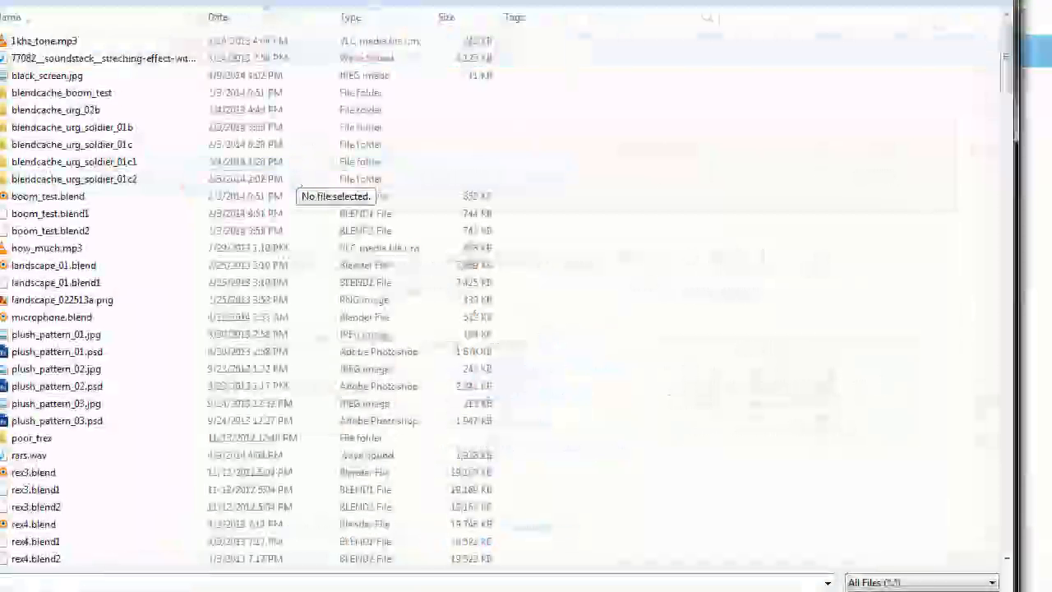
{"action": "double_click", "coordinate": [56, 74]}
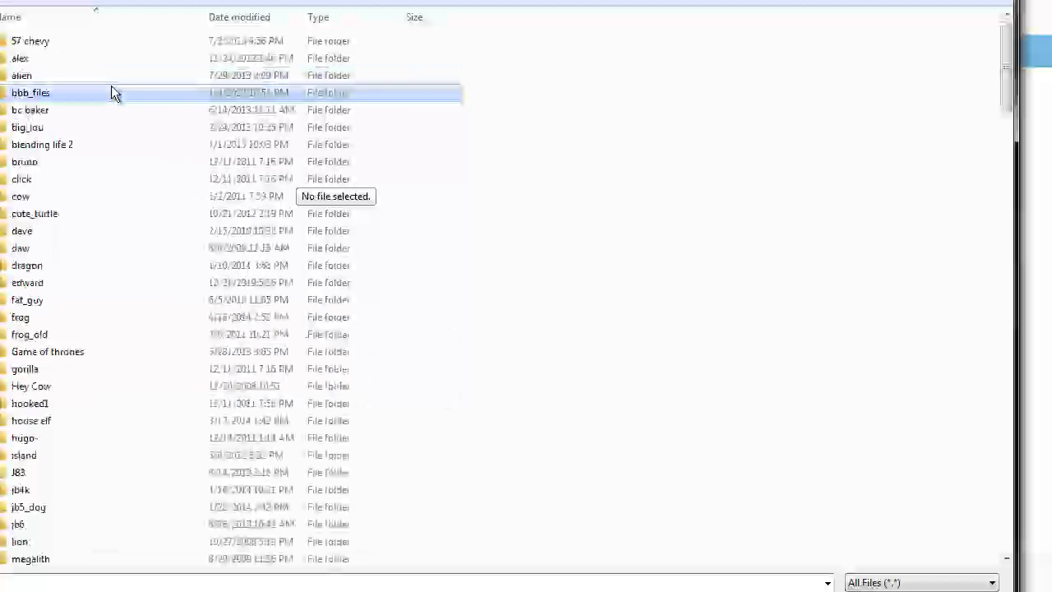
{"action": "key", "text": "j"}
{"action": "key", "text": "Return"}
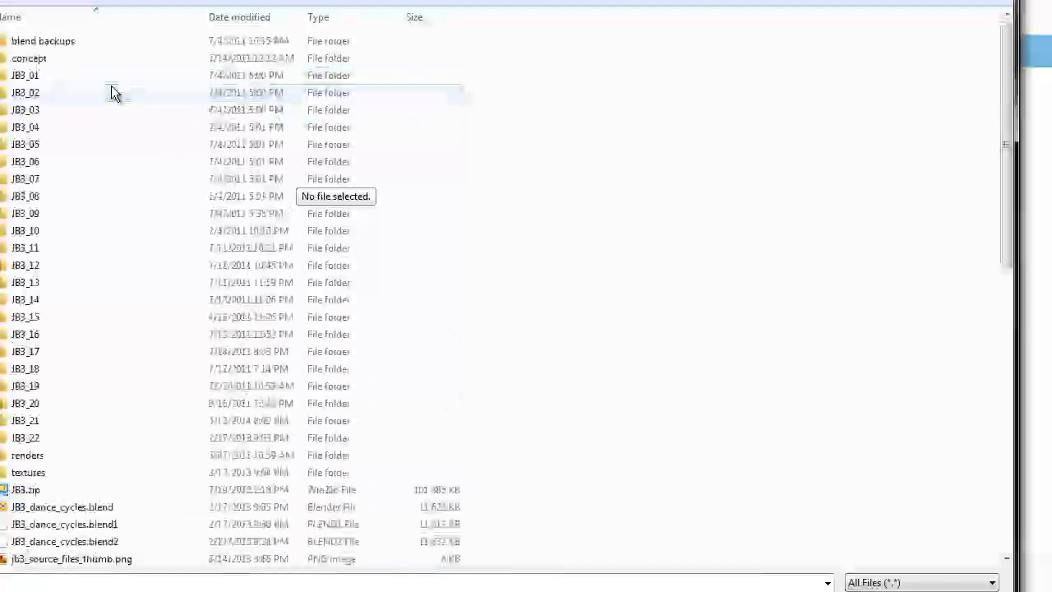
{"action": "left_click", "coordinate": [33, 423]}
{"action": "double_click", "coordinate": [32, 422]}
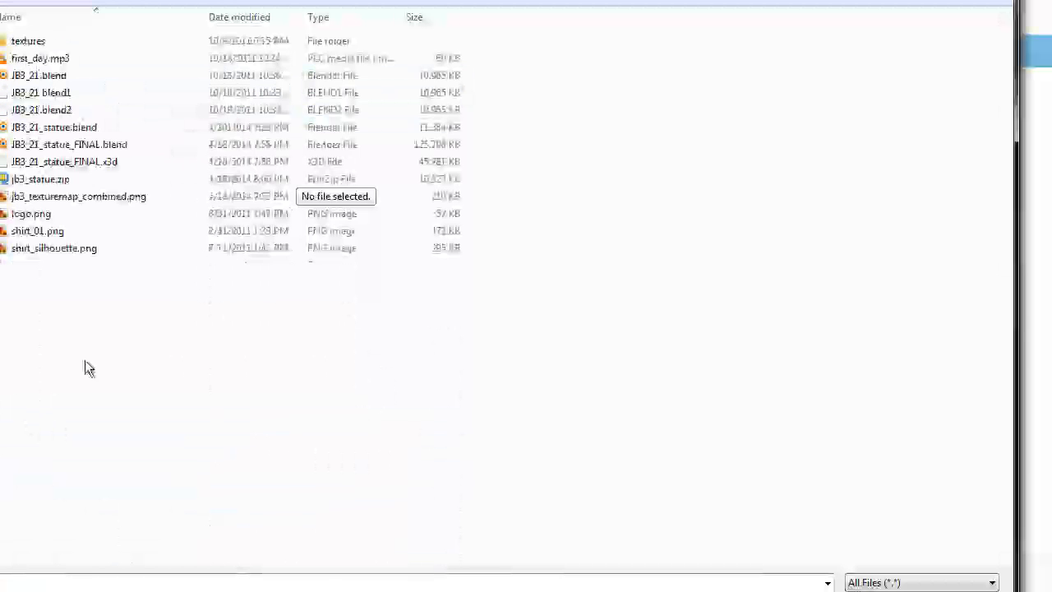
{"action": "left_click", "coordinate": [108, 179]}
{"action": "left_click", "coordinate": [887, 590]}
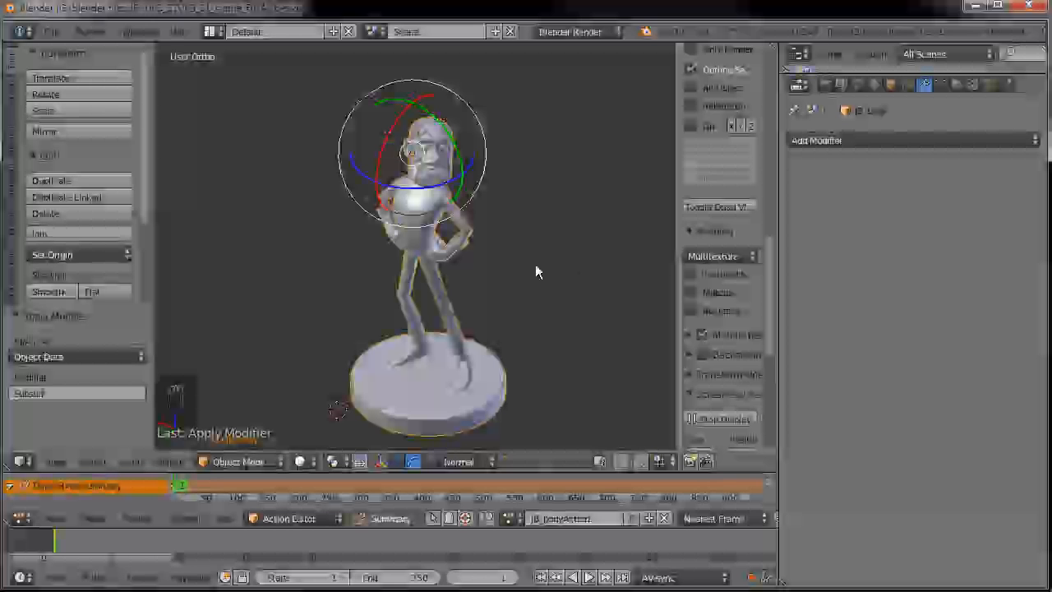
- Switch to Blender, widen the 3D view's properties region and turn on the Grid Floor display
{"action": "key", "text": "KP_1"}
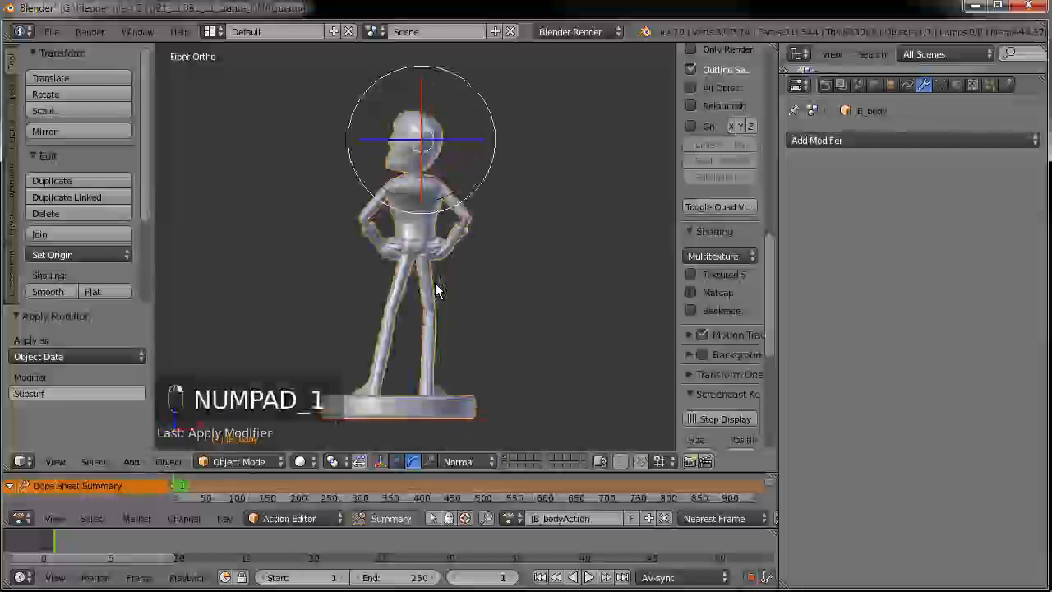
{"action": "scroll", "coordinate": [436, 282], "scroll_direction": "down", "scroll_amount": 2}
{"action": "middle_click_drag", "start_coordinate": [380, 277], "coordinate": [676, 334]}
{"action": "left_click_drag", "start_coordinate": [673, 303], "coordinate": [612, 297]}
{"action": "scroll", "coordinate": [632, 236], "scroll_direction": "up", "scroll_amount": 1}
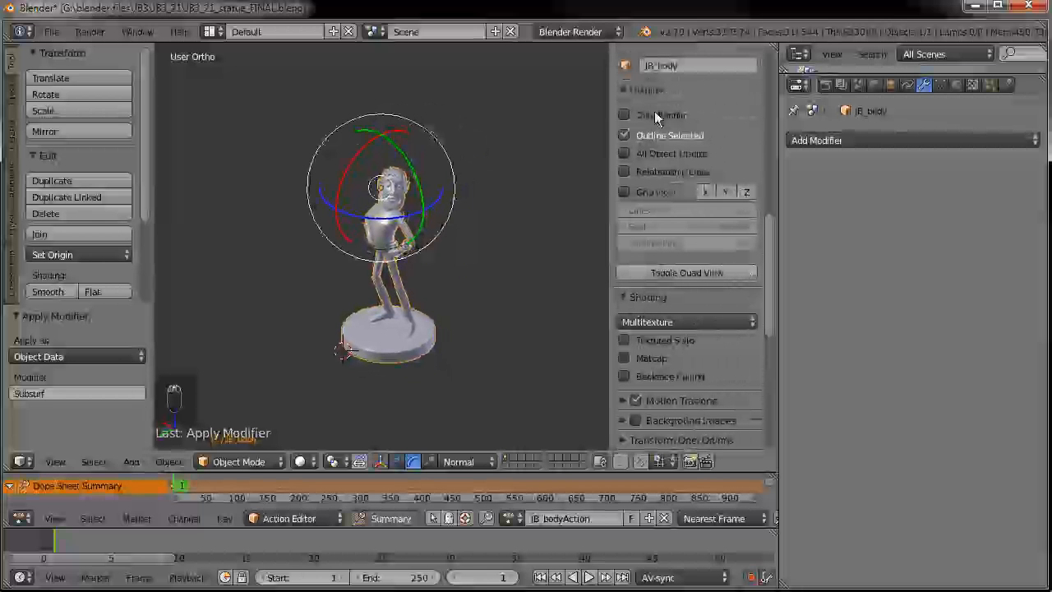
{"action": "left_click", "coordinate": [625, 191]}
- Examine the statue's size against the grid floor from the front and from several angles
{"action": "middle_click_drag", "start_coordinate": [402, 293], "coordinate": [491, 272]}
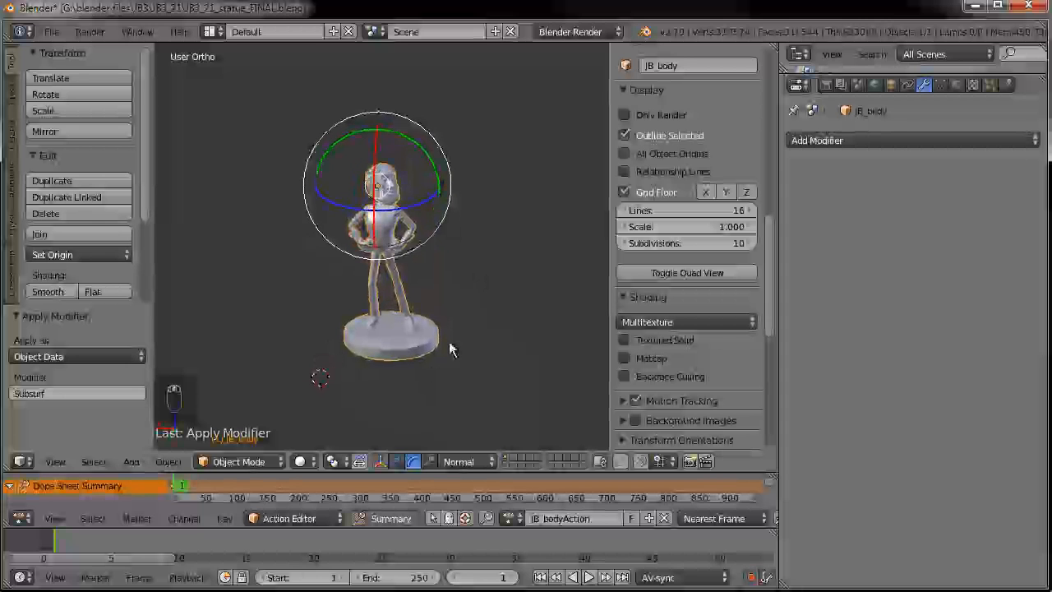
{"action": "middle_click_drag", "start_coordinate": [416, 322], "coordinate": [392, 332]}
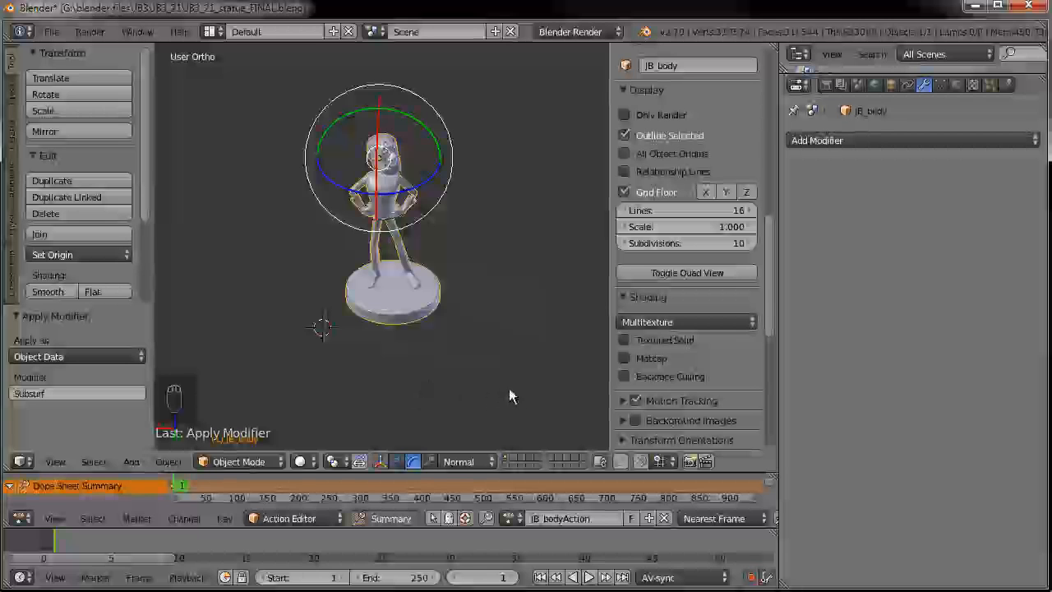
{"action": "middle_click_drag", "start_coordinate": [482, 373], "coordinate": [439, 361]}
{"action": "key", "text": "KP_1"}
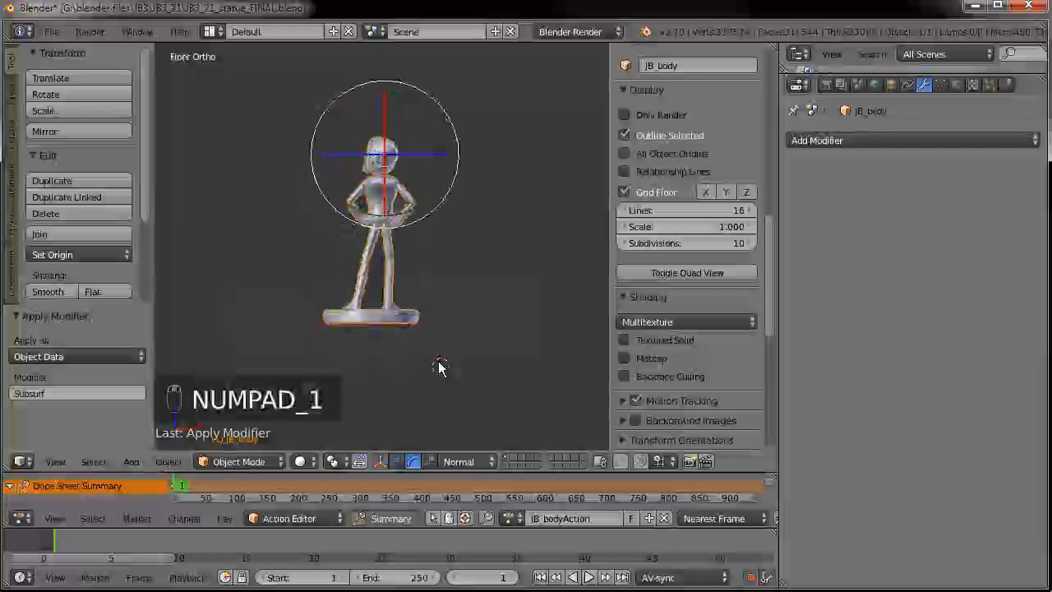
{"action": "middle_click_drag", "start_coordinate": [383, 250], "coordinate": [438, 345]}
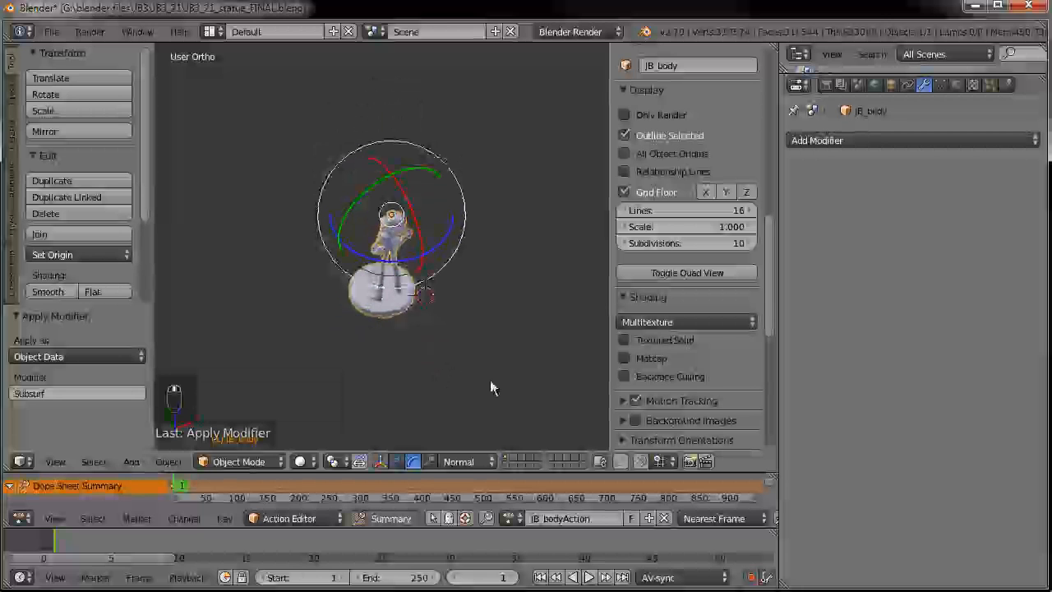
{"action": "middle_click_drag", "start_coordinate": [397, 350], "coordinate": [327, 338]}
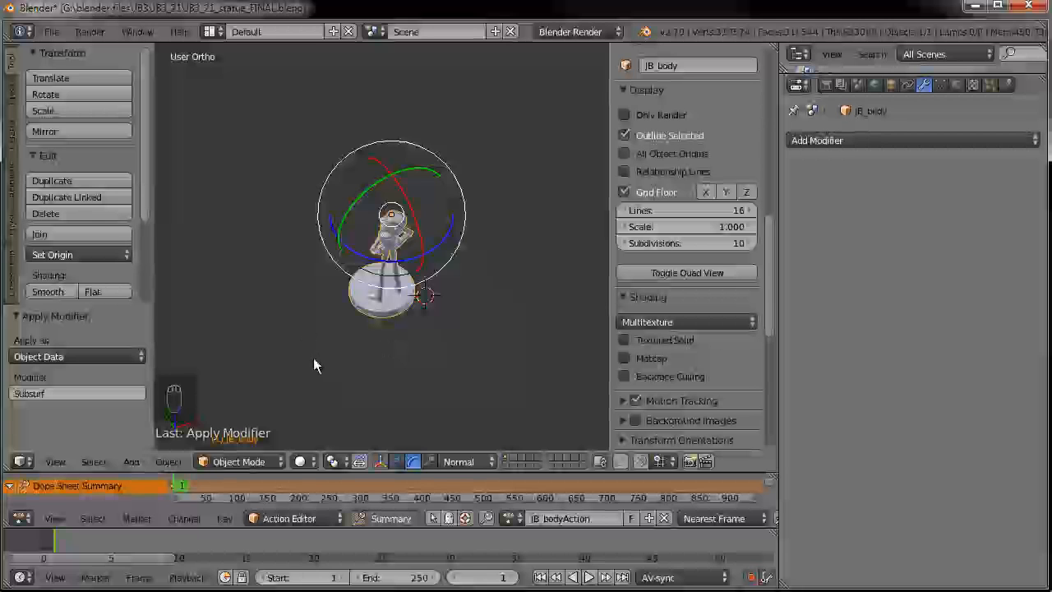
{"action": "middle_click_drag", "start_coordinate": [359, 386], "coordinate": [530, 286]}
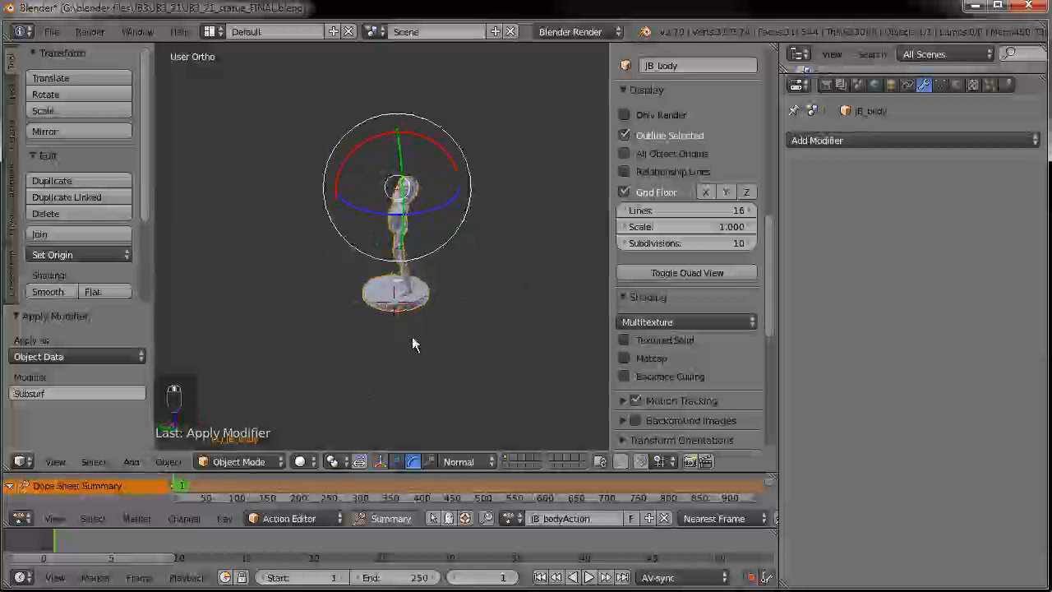
{"action": "middle_click_drag", "start_coordinate": [374, 325], "coordinate": [456, 320]}
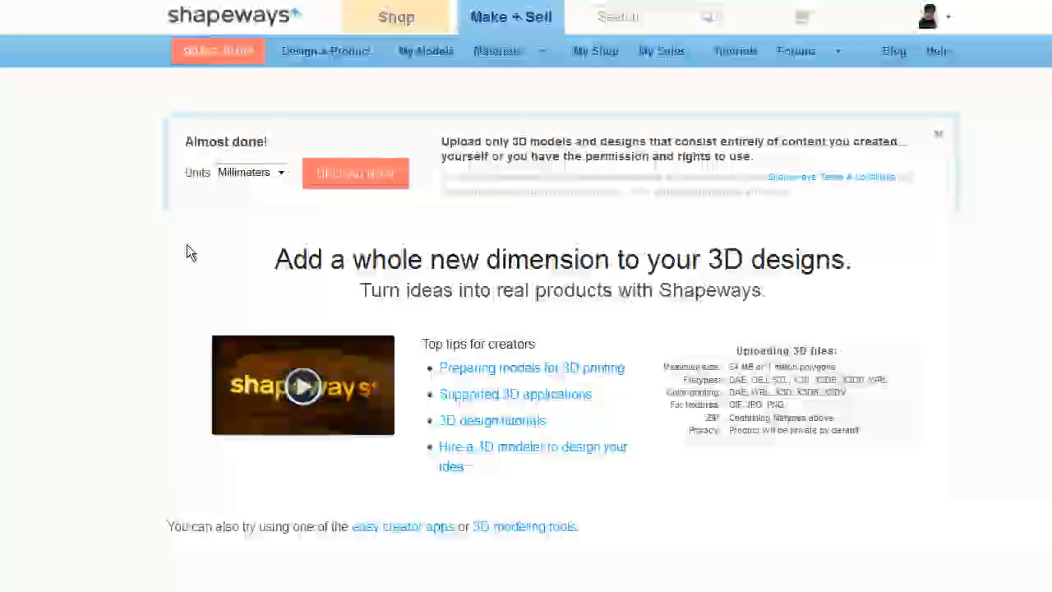
- Switch to the Shapeways upload page and set the model's units to Inches
{"action": "left_click", "coordinate": [238, 174]}
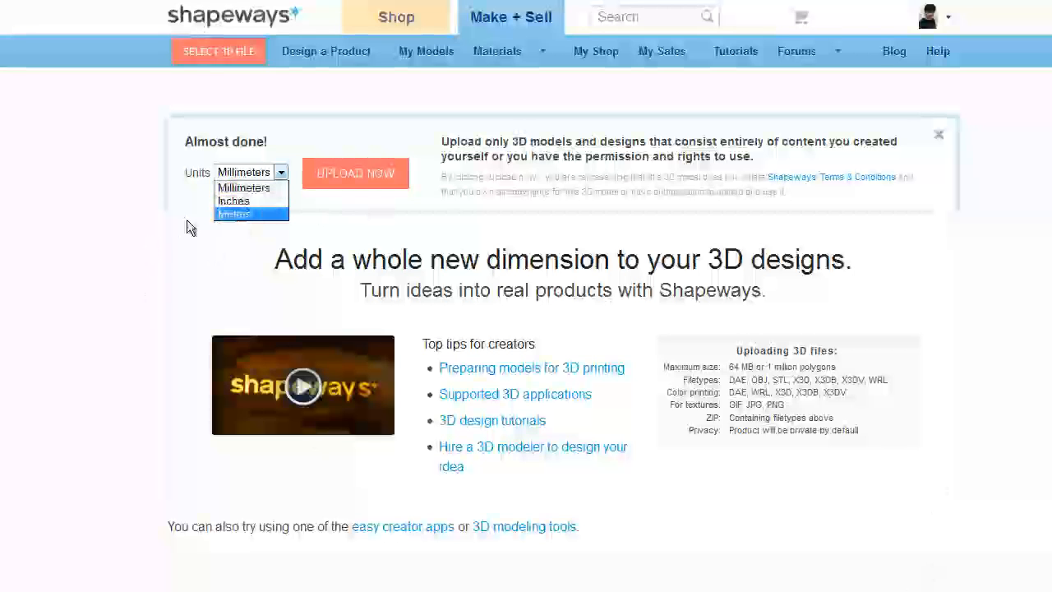
{"action": "left_click", "coordinate": [233, 201]}
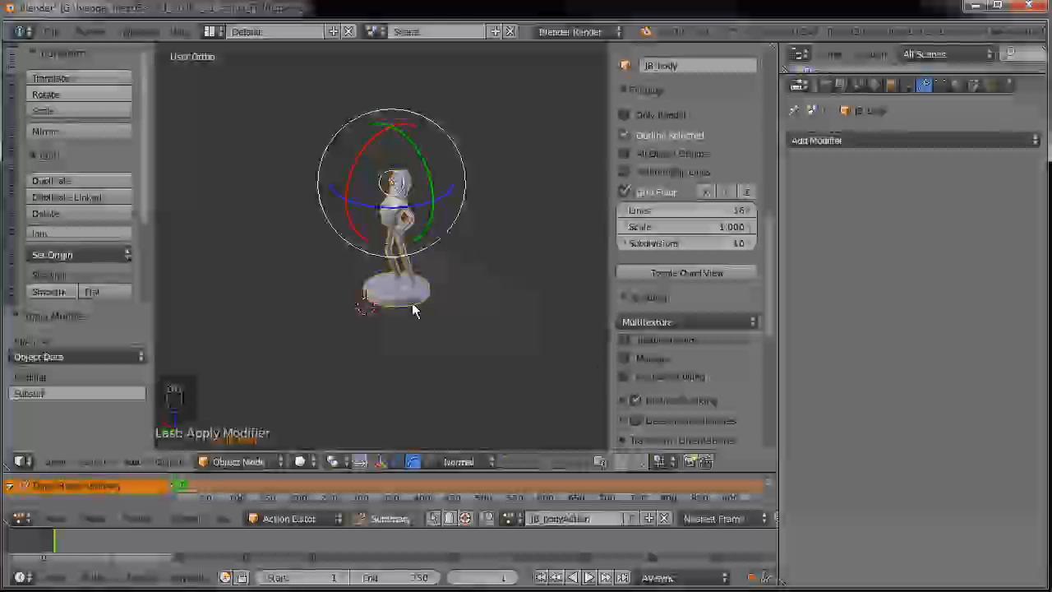
- Switch to Blender and place the 3D cursor at the bottom centre of the statue's base, using the front view
{"action": "key", "text": "KP_1"}
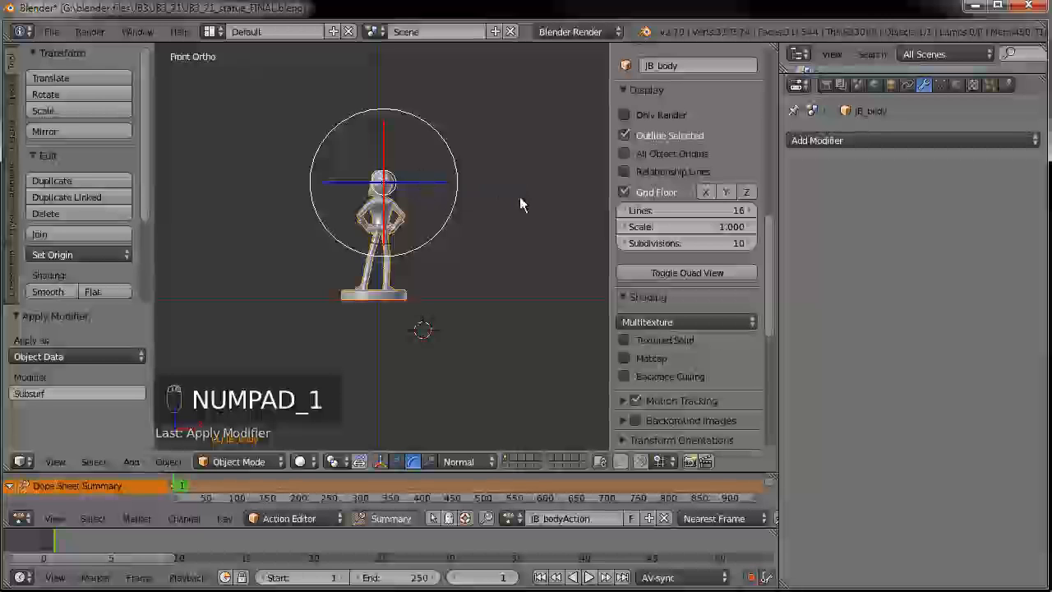
{"action": "middle_click_drag", "start_coordinate": [484, 194], "coordinate": [459, 307]}
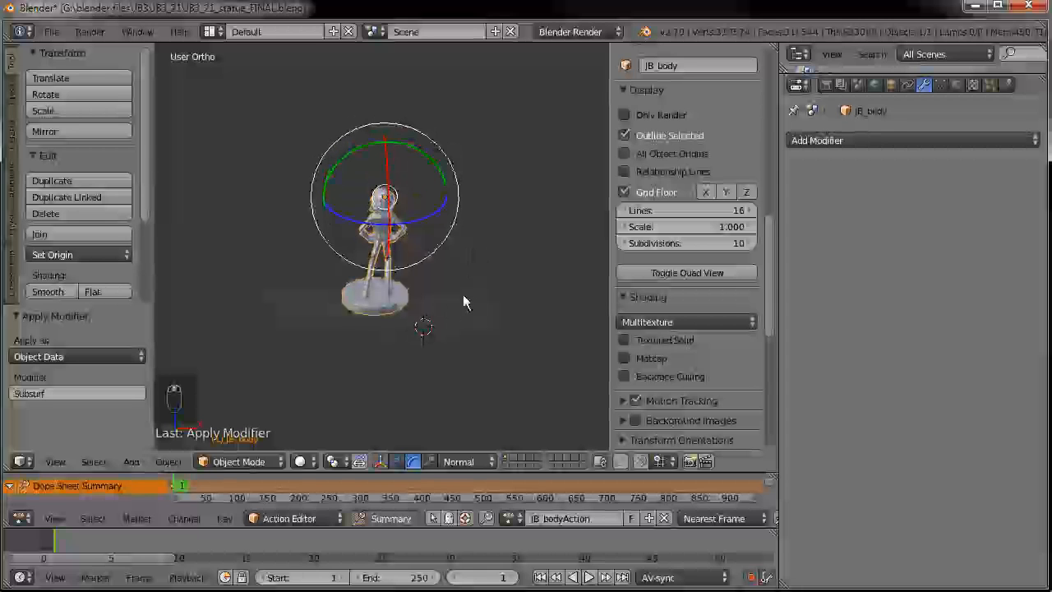
{"action": "middle_click_drag", "start_coordinate": [463, 302], "coordinate": [462, 263]}
{"action": "key", "text": "KP_1"}
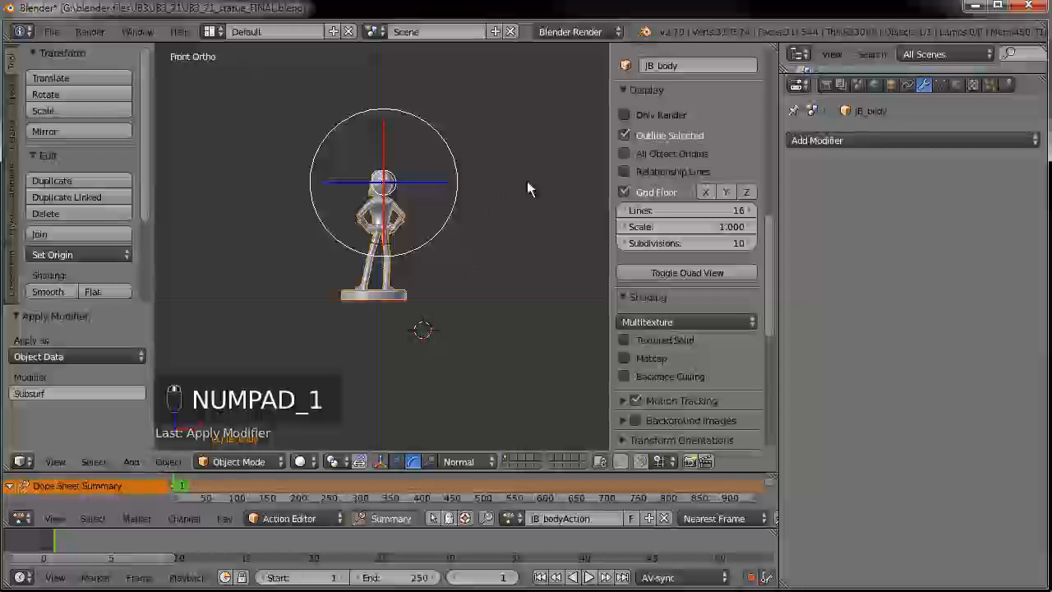
{"action": "scroll", "coordinate": [517, 245], "scroll_direction": "up", "scroll_amount": 3}
{"action": "scroll", "coordinate": [516, 244], "scroll_direction": "down", "scroll_amount": 1}
{"action": "middle_click_drag", "start_coordinate": [516, 244], "coordinate": [482, 259], "text": "shift"}
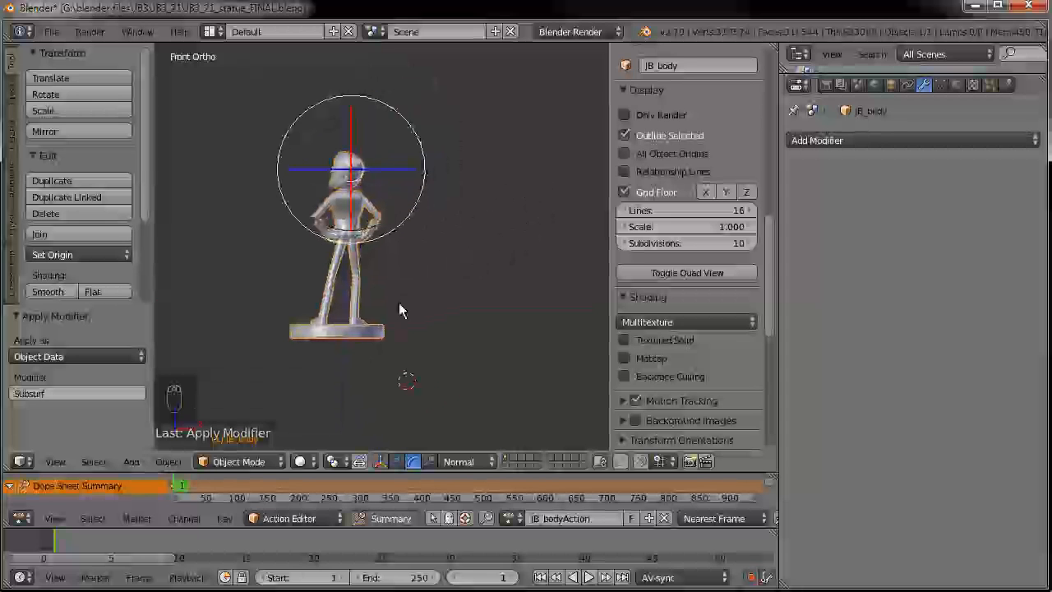
{"action": "left_click", "coordinate": [343, 341]}
{"action": "key", "text": "KP_3"}
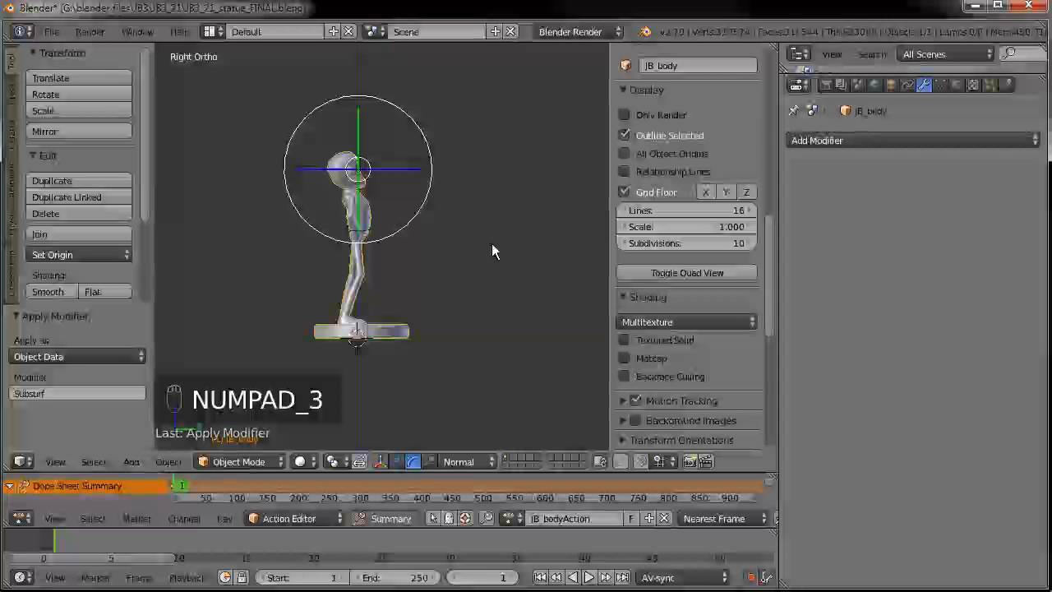
- In Edit Mode, scale the whole statue mesh down around the 3D cursor, first by about 0.456 and again by about 0.802
{"action": "key", "text": "Tab"}
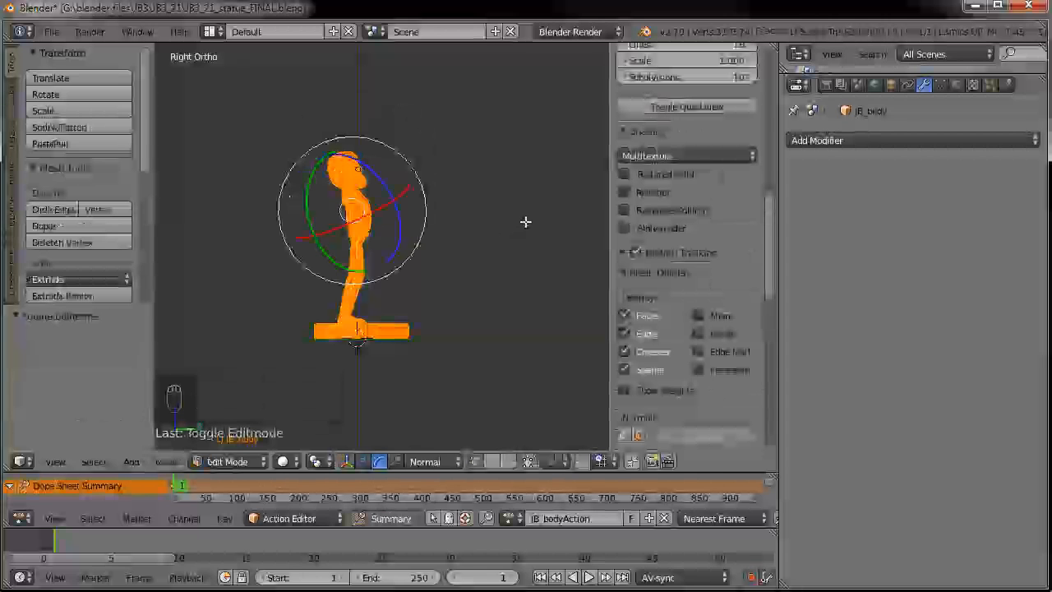
{"action": "key", "text": "period"}
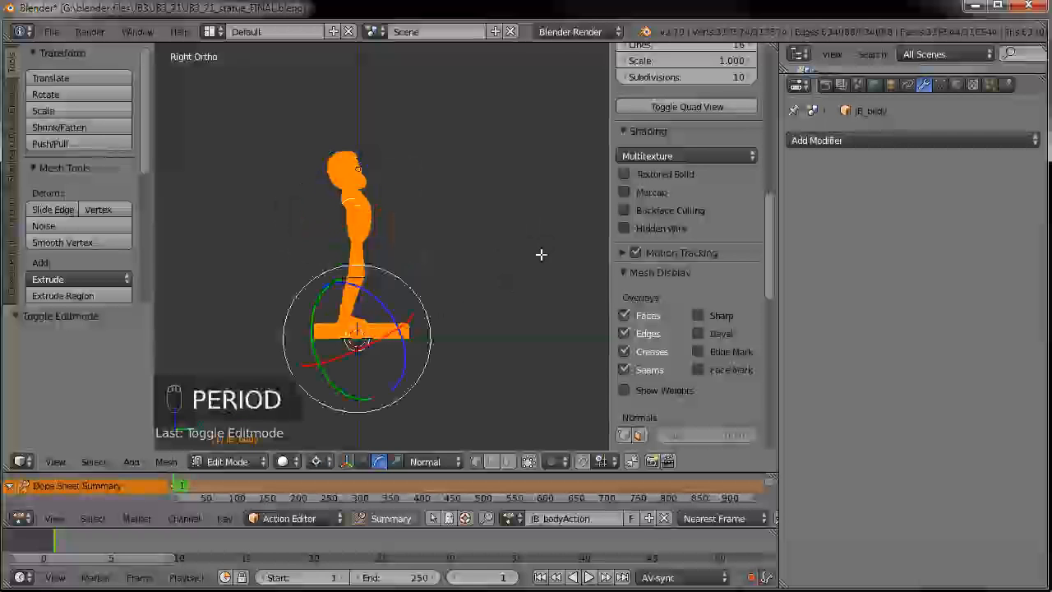
{"action": "key", "text": "s"}
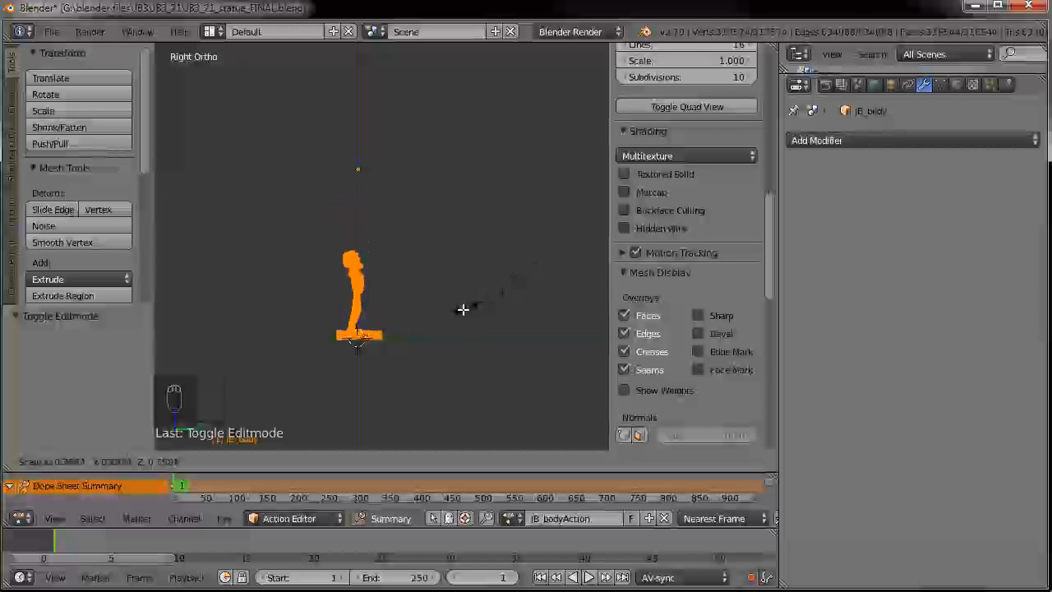
{"action": "left_click", "coordinate": [462, 309]}
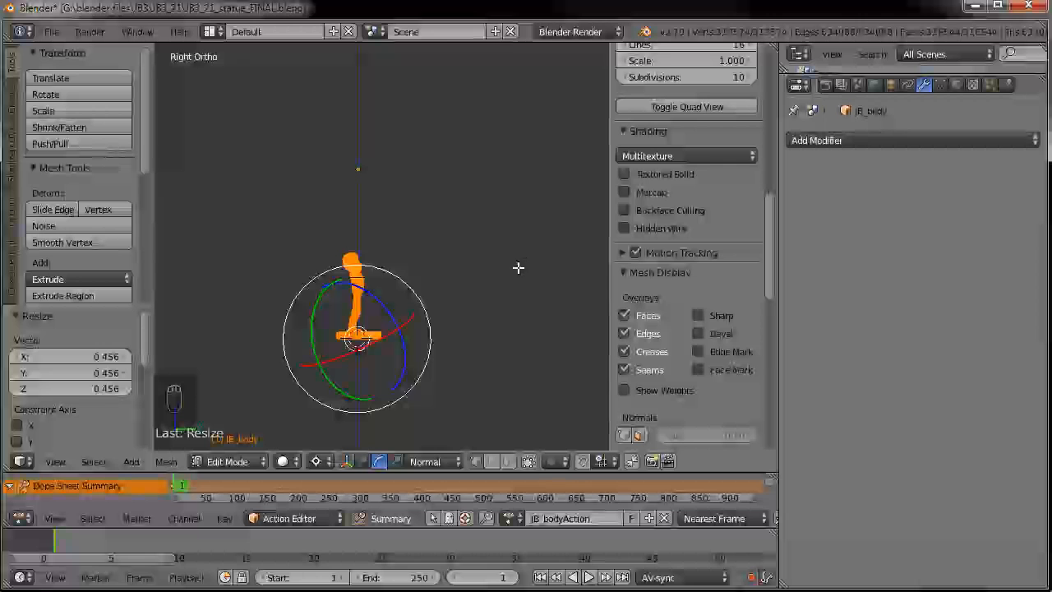
{"action": "key", "text": "s"}
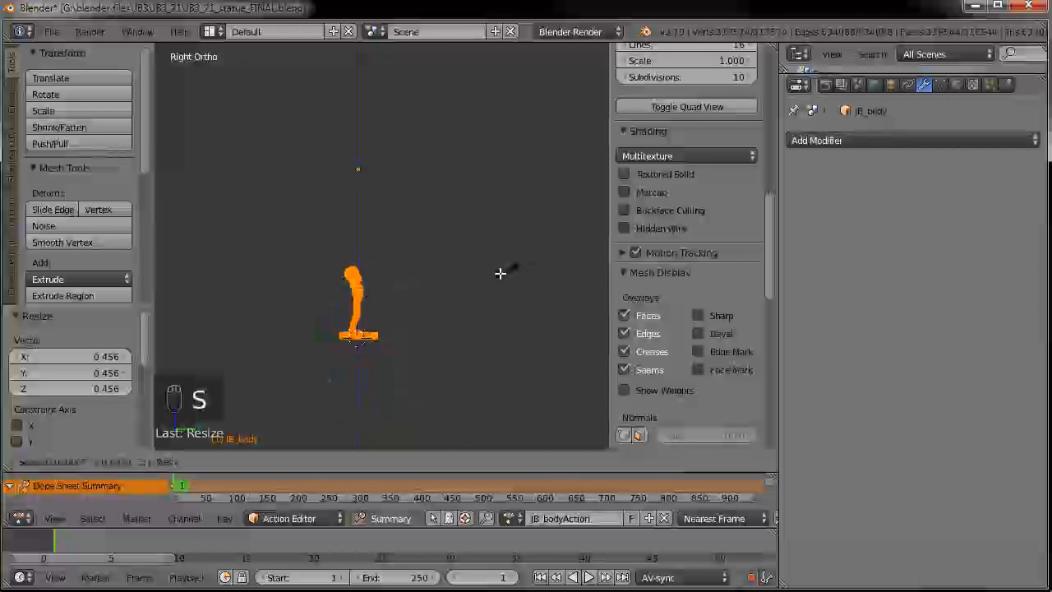
{"action": "left_click", "coordinate": [438, 313]}
{"action": "scroll", "coordinate": [439, 314], "scroll_direction": "up", "scroll_amount": 1}
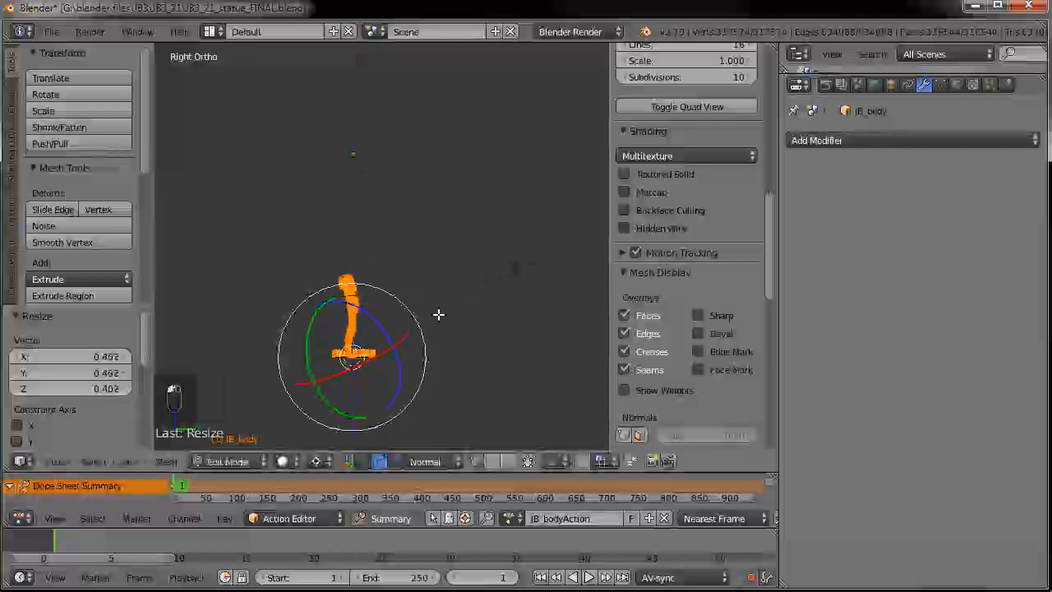
{"action": "scroll", "coordinate": [444, 302], "scroll_direction": "up", "scroll_amount": 1}
{"action": "middle_click_drag", "start_coordinate": [451, 264], "coordinate": [474, 231], "text": "shift"}
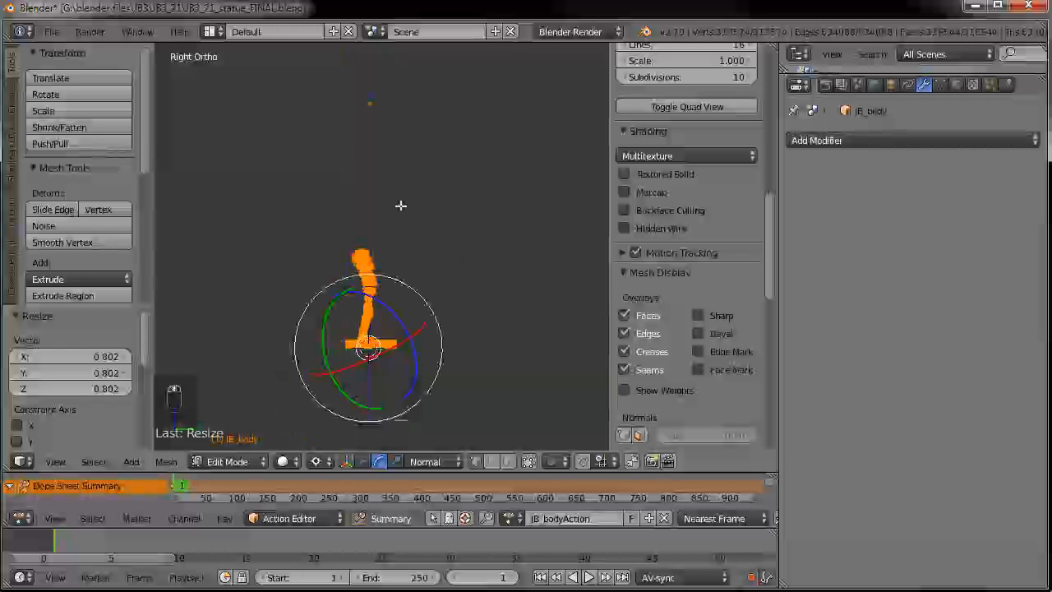
- Return the scaled statue to Object Mode and save the JB3_21_statue_FINAL.blend file
{"action": "left_click", "coordinate": [50, 32]}
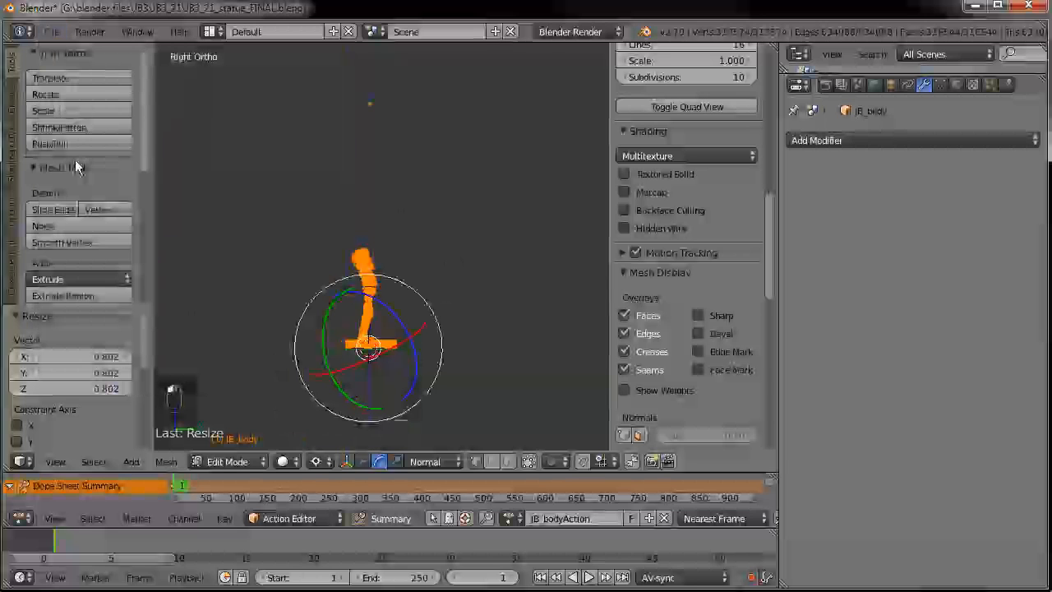
{"action": "left_click", "coordinate": [54, 30]}
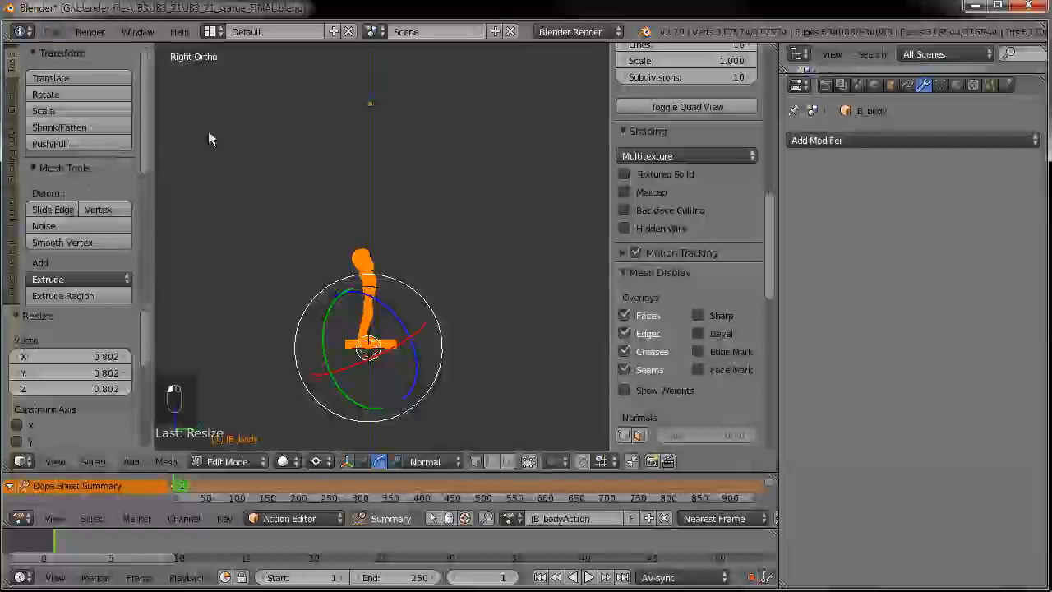
{"action": "key", "text": "Tab"}
{"action": "left_click", "coordinate": [232, 146]}
{"action": "left_click", "coordinate": [52, 31]}
{"action": "left_click", "coordinate": [71, 157]}
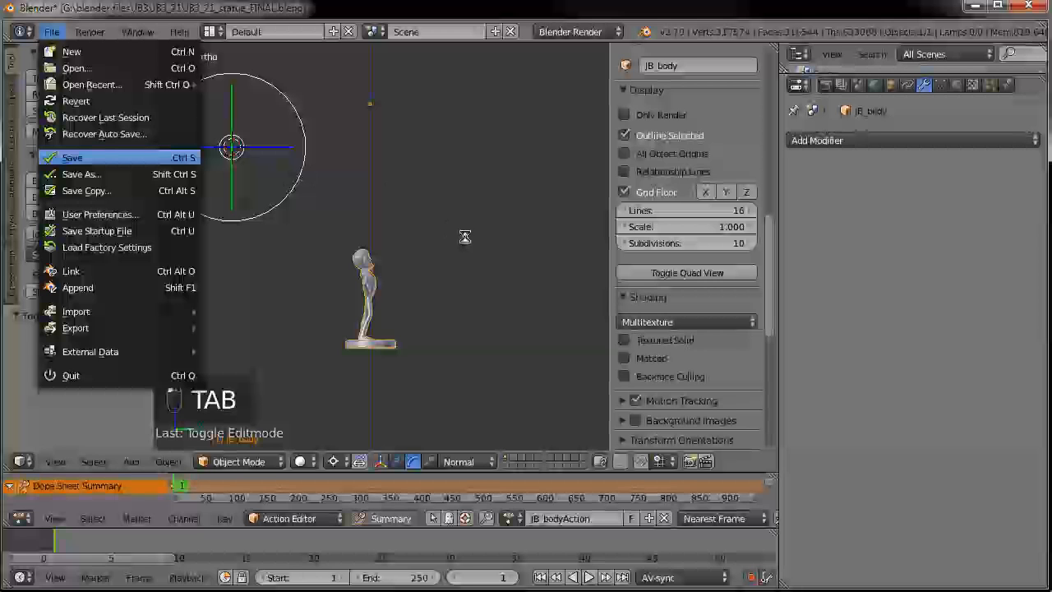
- Export the statue as X3D, overwriting JB3_21_statue_FINAL.x3d in the JB3_21 folder
{"action": "left_click", "coordinate": [52, 31]}
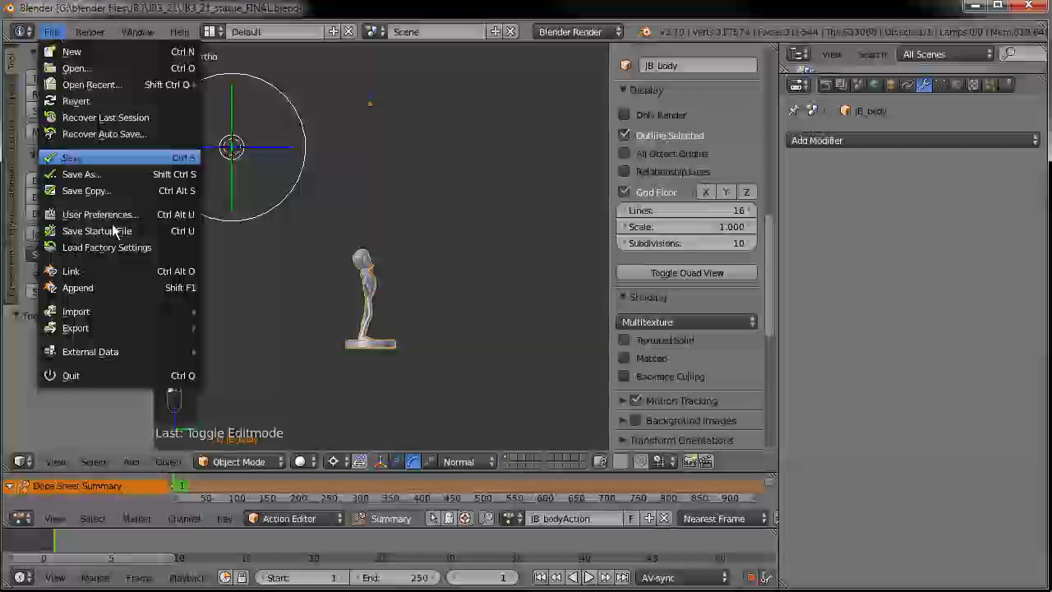
{"action": "mouse_move", "coordinate": [107, 327]}
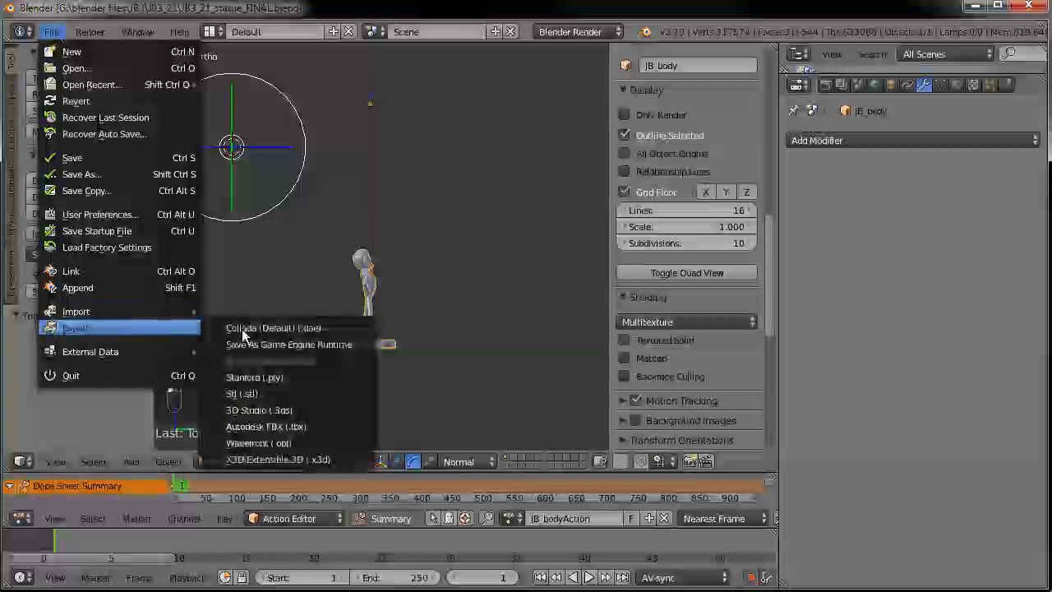
{"action": "left_click", "coordinate": [277, 465]}
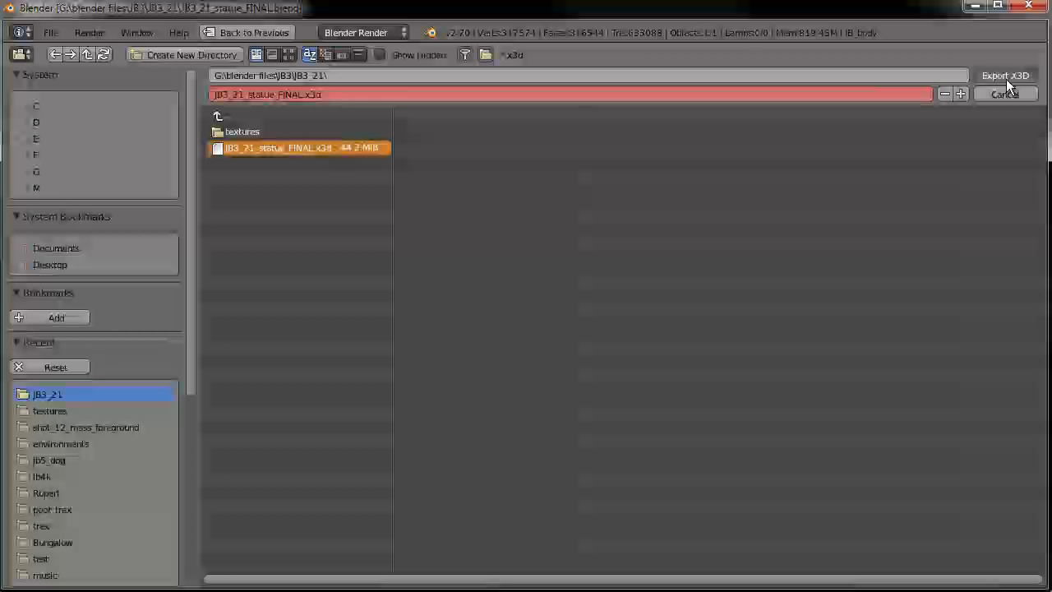
{"action": "left_click", "coordinate": [1006, 76]}
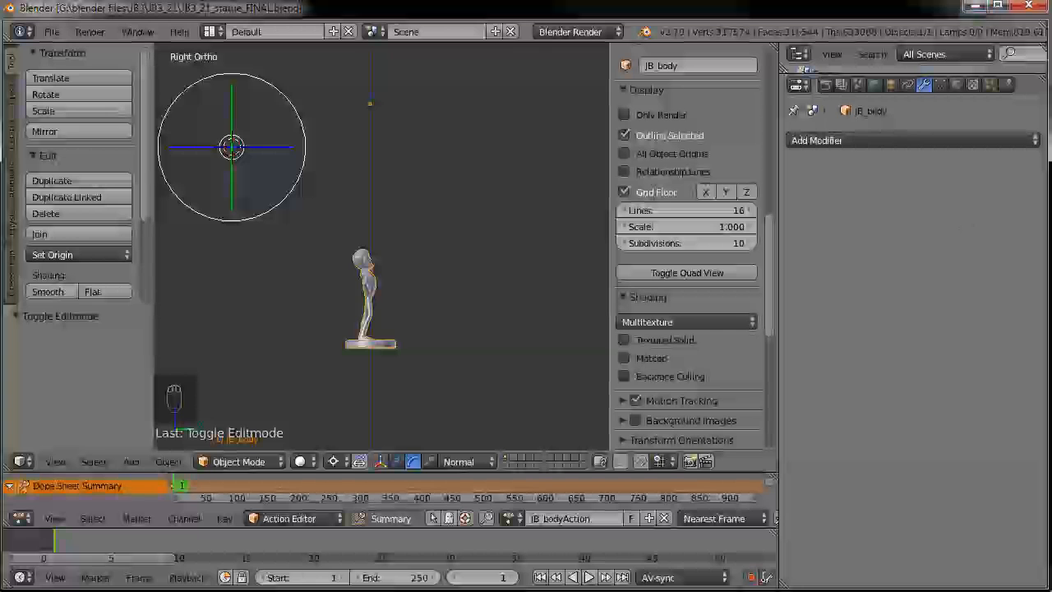
- Switch to the project folder in the file manager and add JB3_21_statue_FINAL.x3d to jb3_statue.zip, replacing the older copy
{"action": "left_click", "coordinate": [978, 6]}
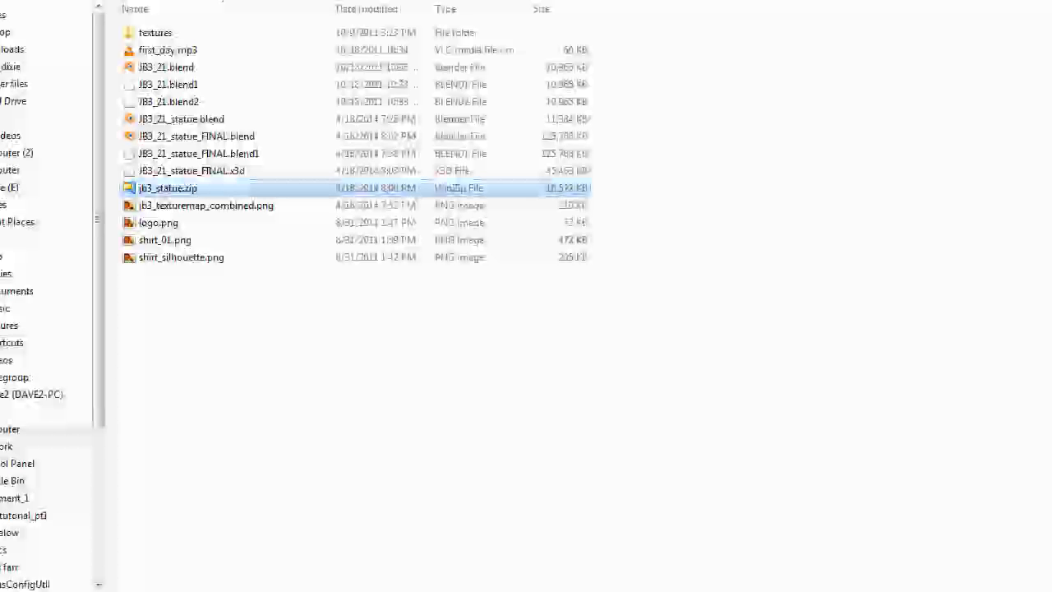
{"action": "left_click", "coordinate": [215, 171]}
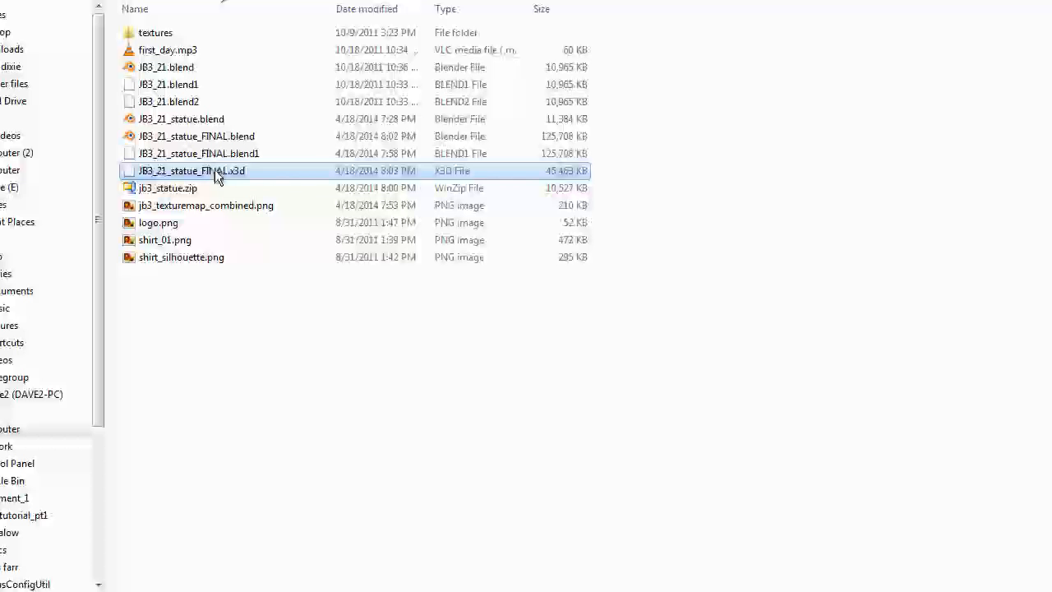
{"action": "left_click_drag", "start_coordinate": [195, 174], "coordinate": [182, 191]}
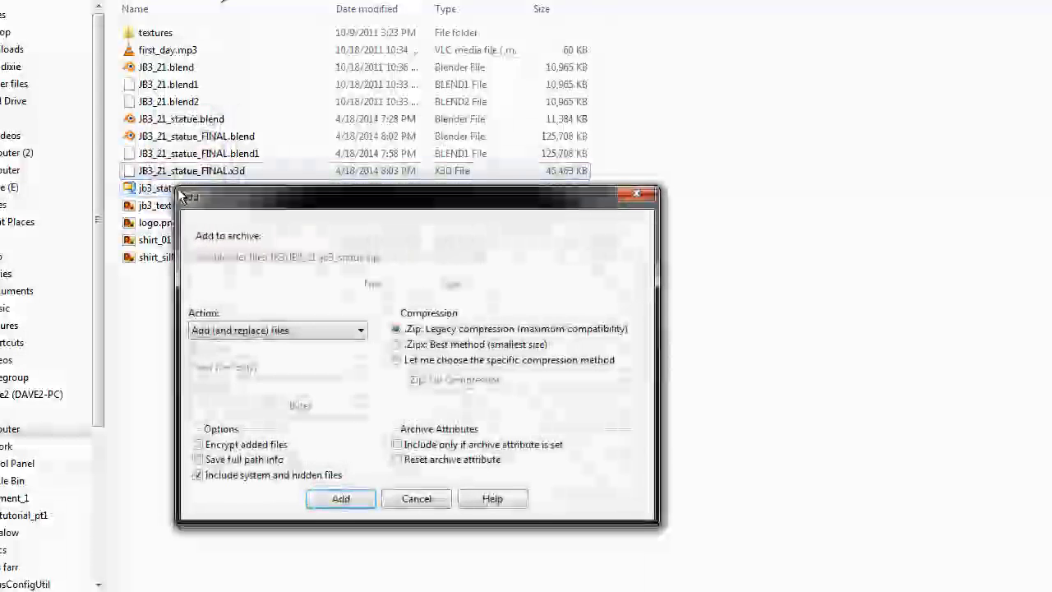
{"action": "left_click", "coordinate": [344, 498]}
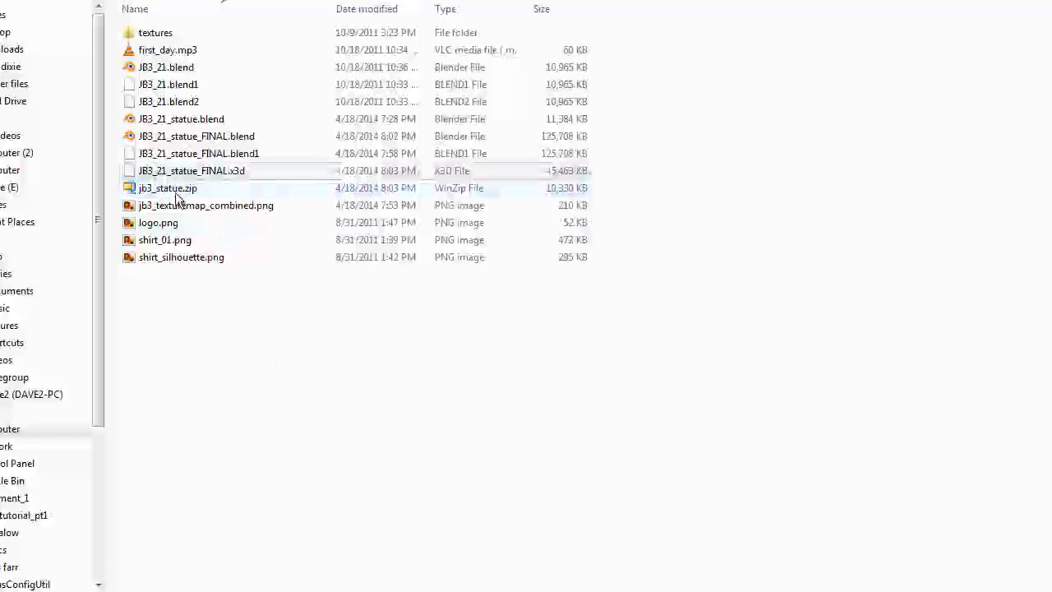
- Open jb3_statue.zip in WinZip and check the modified dates of its X3D and texture files in the Details view
{"action": "left_click", "coordinate": [176, 194]}
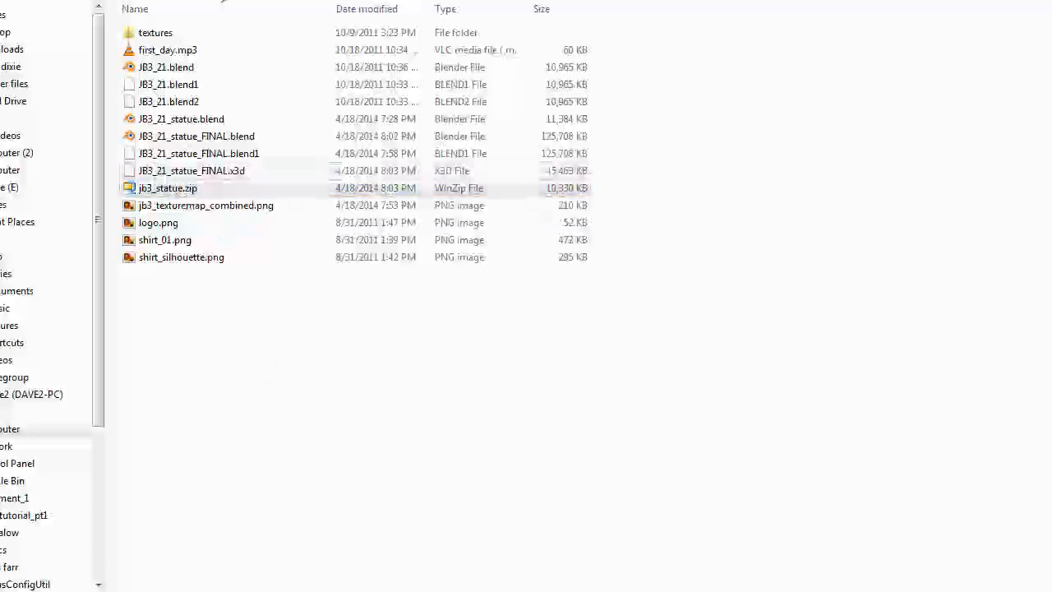
{"action": "left_click_drag", "start_coordinate": [559, 18], "coordinate": [549, 11]}
{"action": "left_click", "coordinate": [475, 173]}
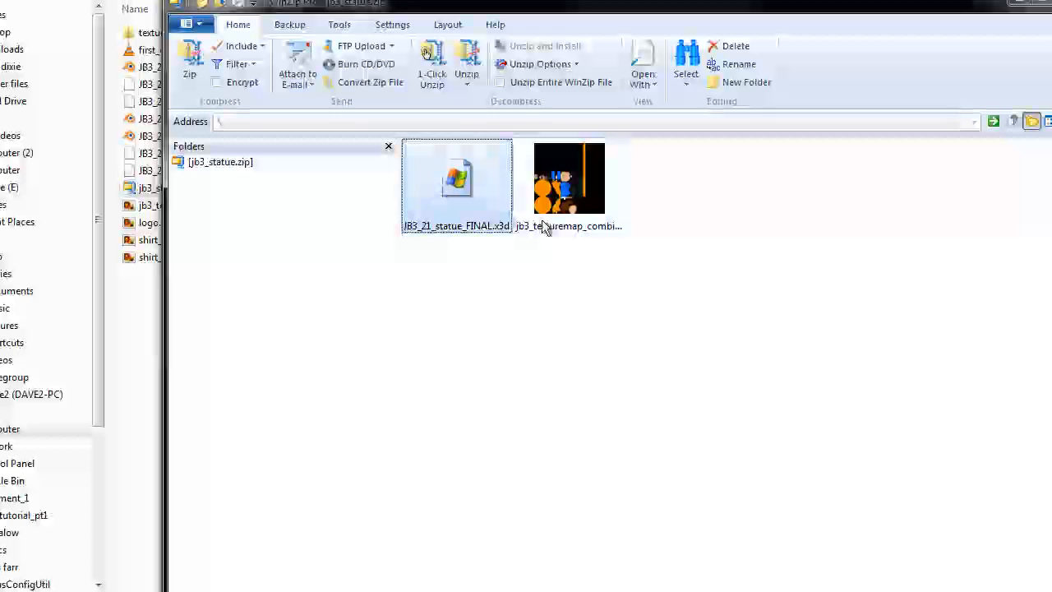
{"action": "right_click", "coordinate": [504, 332]}
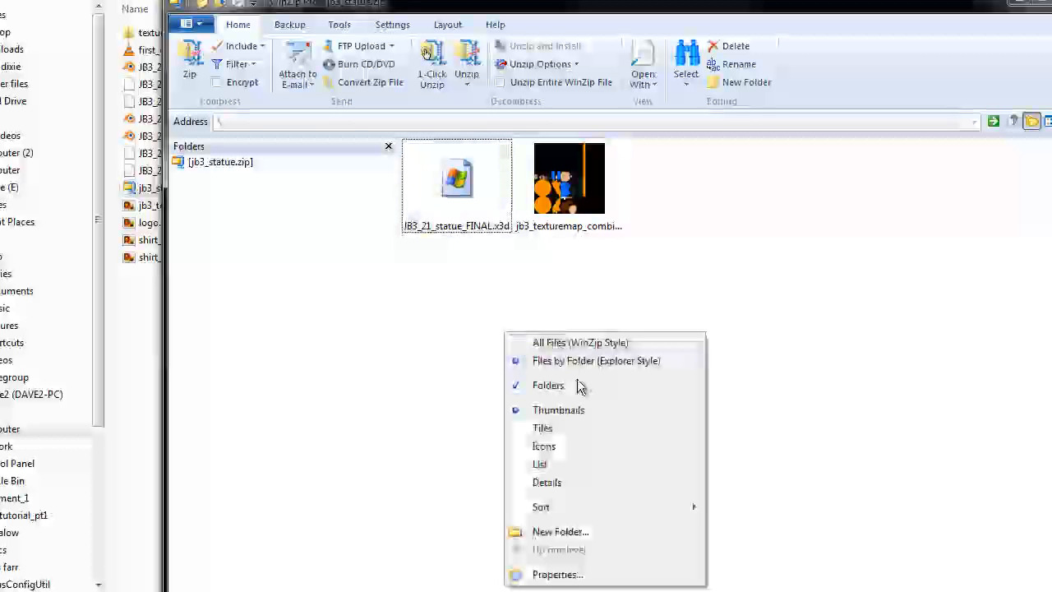
{"action": "left_click", "coordinate": [570, 484]}
{"action": "left_click_drag", "start_coordinate": [816, 147], "coordinate": [659, 148]}
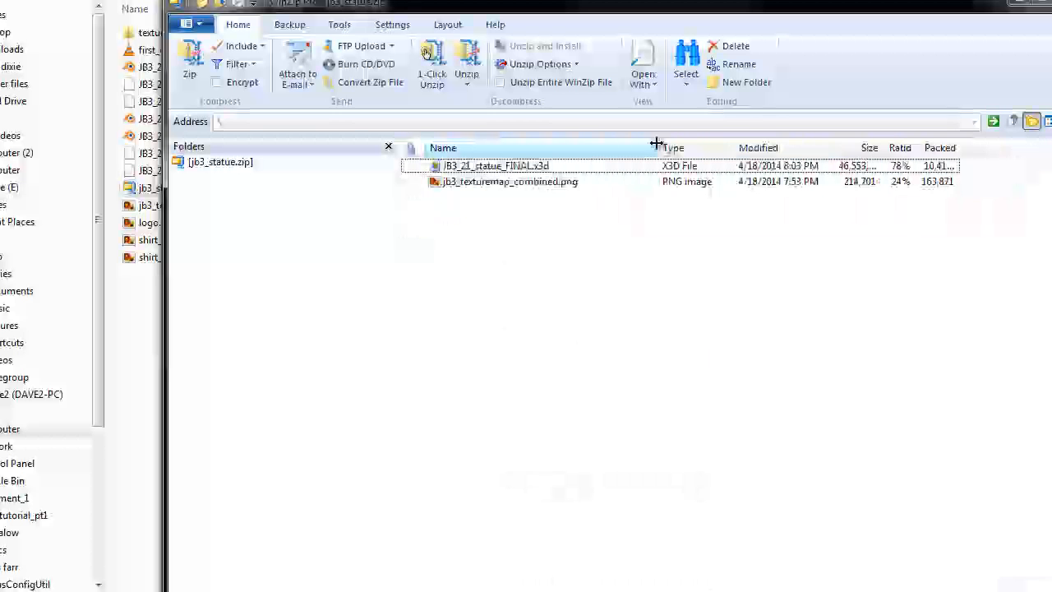
{"action": "left_click", "coordinate": [808, 168]}
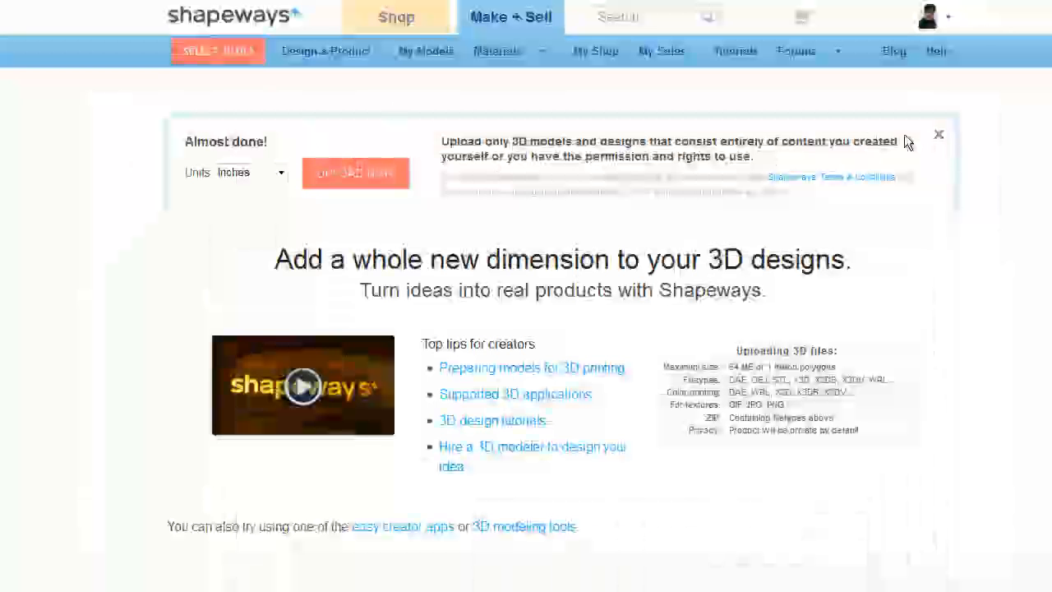
- On the Shapeways page, discard the pending file, choose the updated jb3_statue.zip and upload it with units in Inches
{"action": "left_click", "coordinate": [939, 136]}
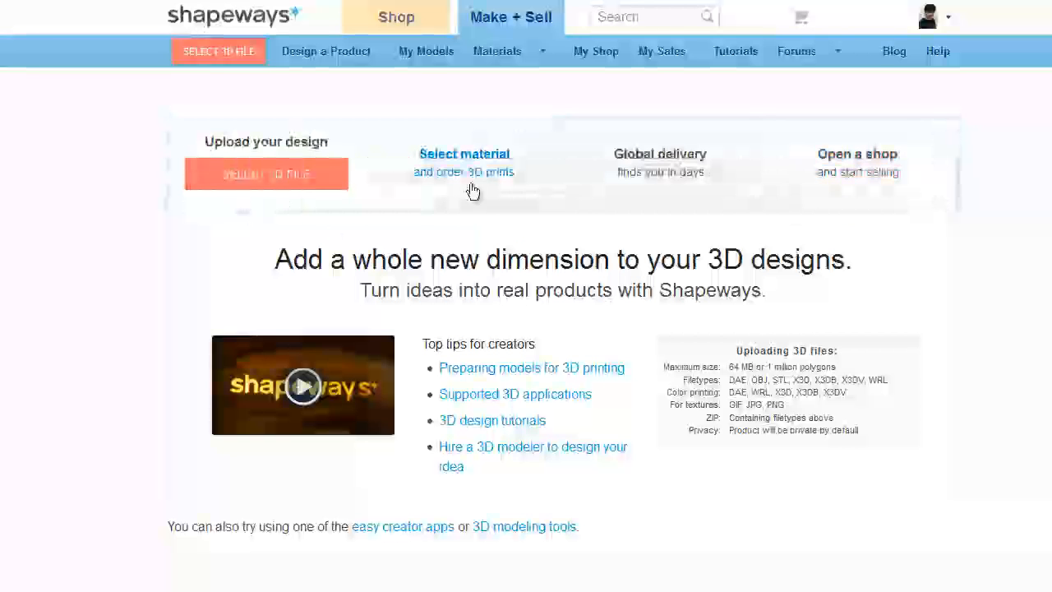
{"action": "left_click", "coordinate": [277, 173]}
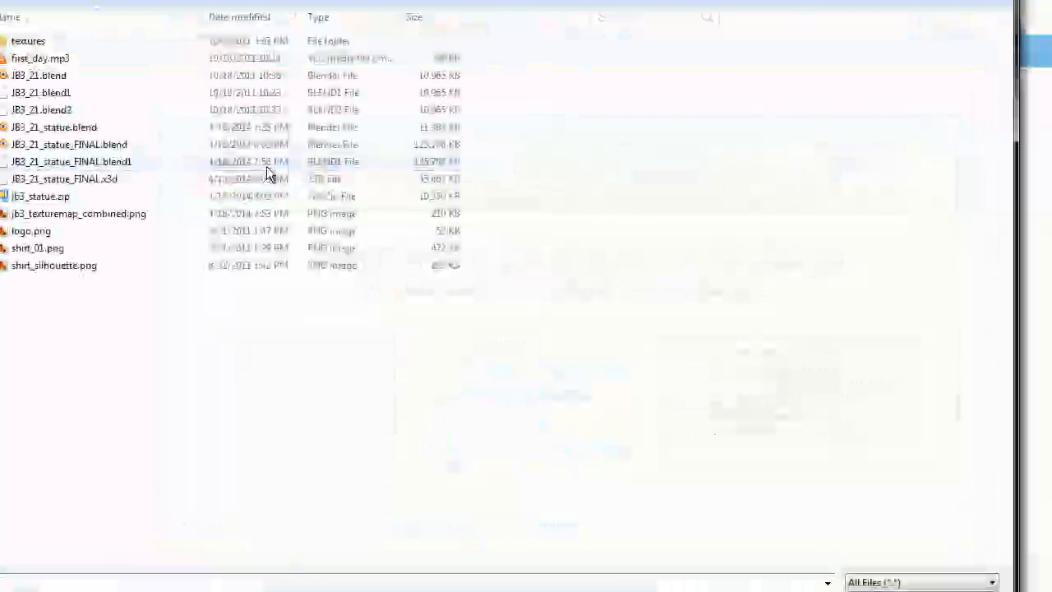
{"action": "left_click", "coordinate": [37, 197]}
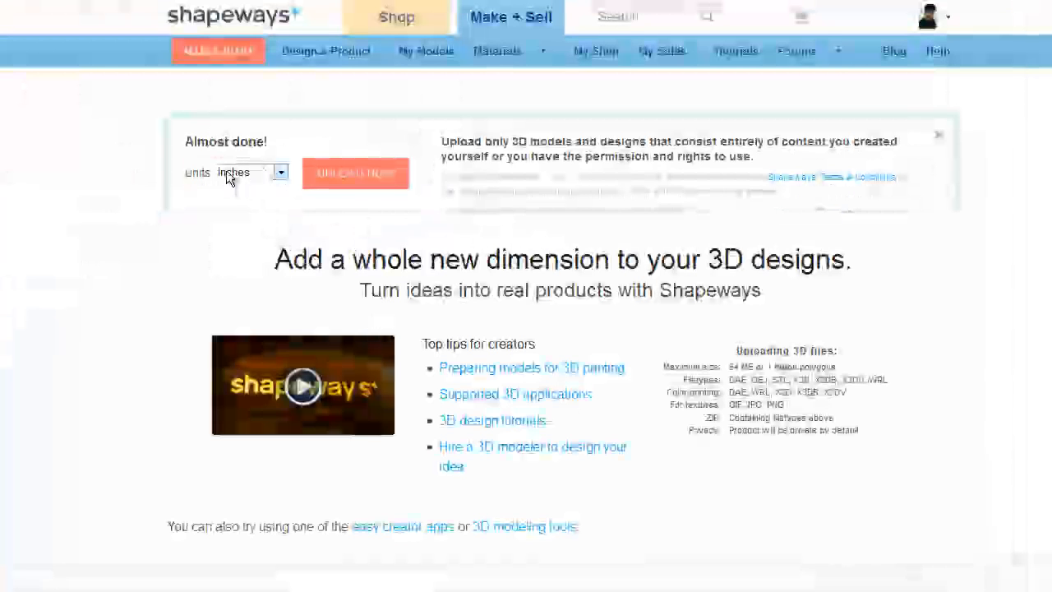
{"action": "left_click", "coordinate": [349, 179]}
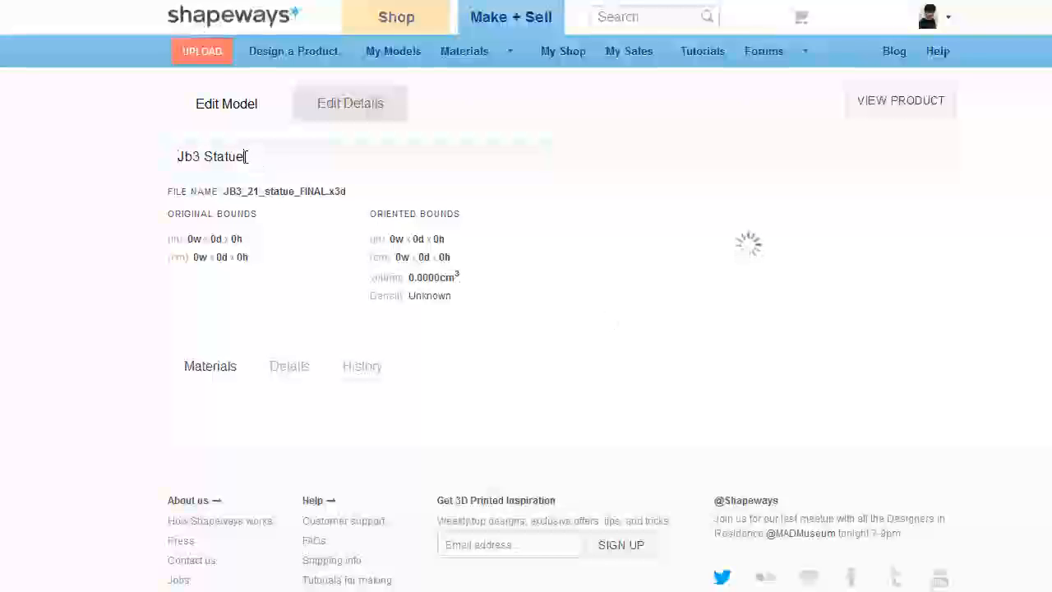
- Rename the uploaded model as "Jb3 Full Color Statue"
{"action": "key", "text": "Left"}
{"action": "key", "text": "Left"}
{"action": "key", "text": "Left"}
{"action": "key", "text": "Left"}
{"action": "key", "text": "Left"}
{"action": "key", "text": "Left"}
{"action": "type", "text": "Full Color"}
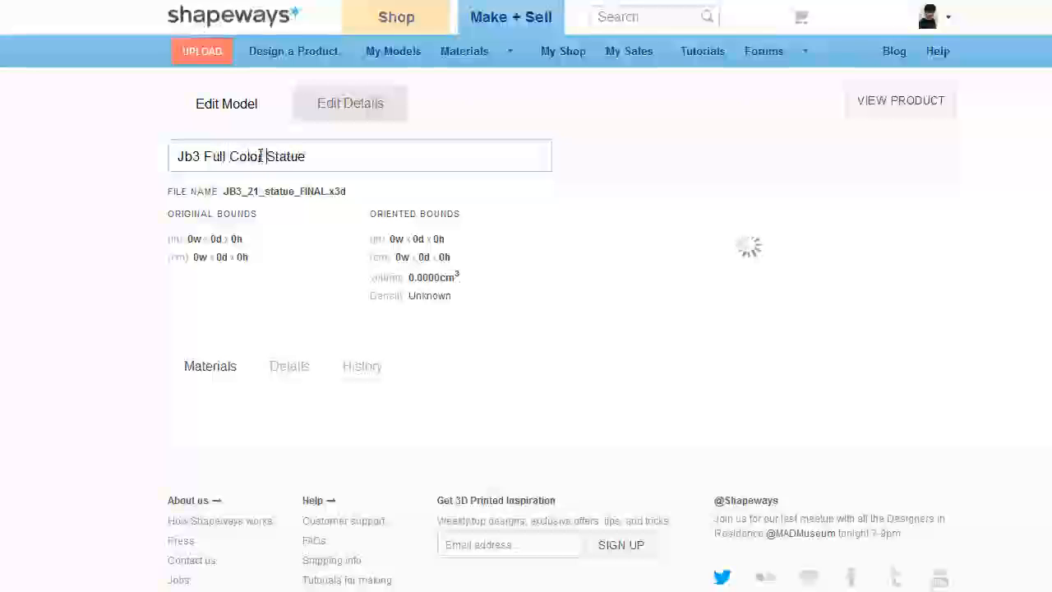
{"action": "left_click", "coordinate": [352, 193]}
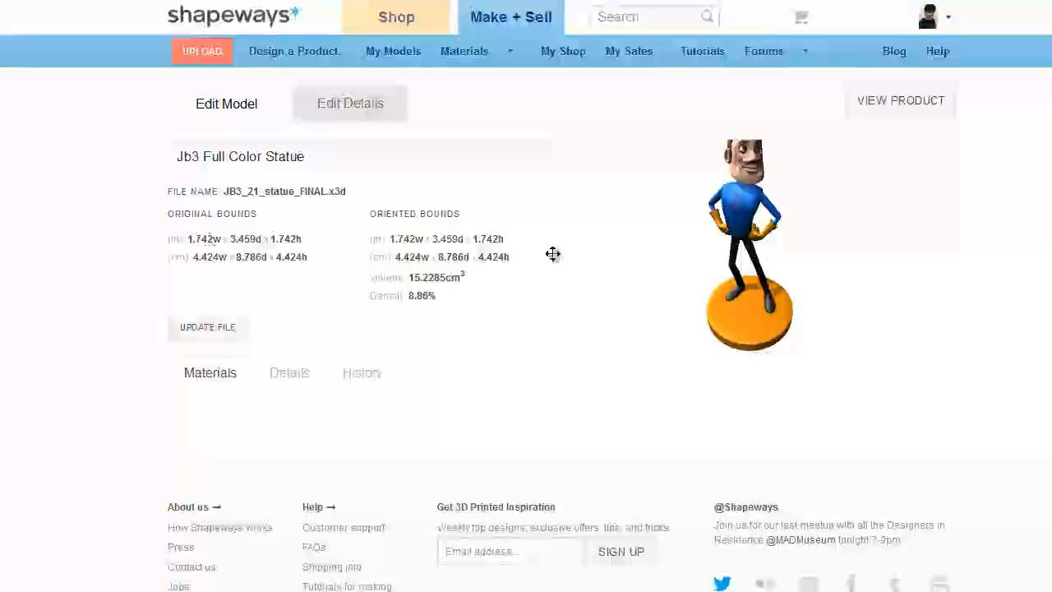
- Examine the uploaded statue's original bounds in inches and inspect its textured 3D preview from several angles
{"action": "left_click_drag", "start_coordinate": [737, 255], "coordinate": [748, 235]}
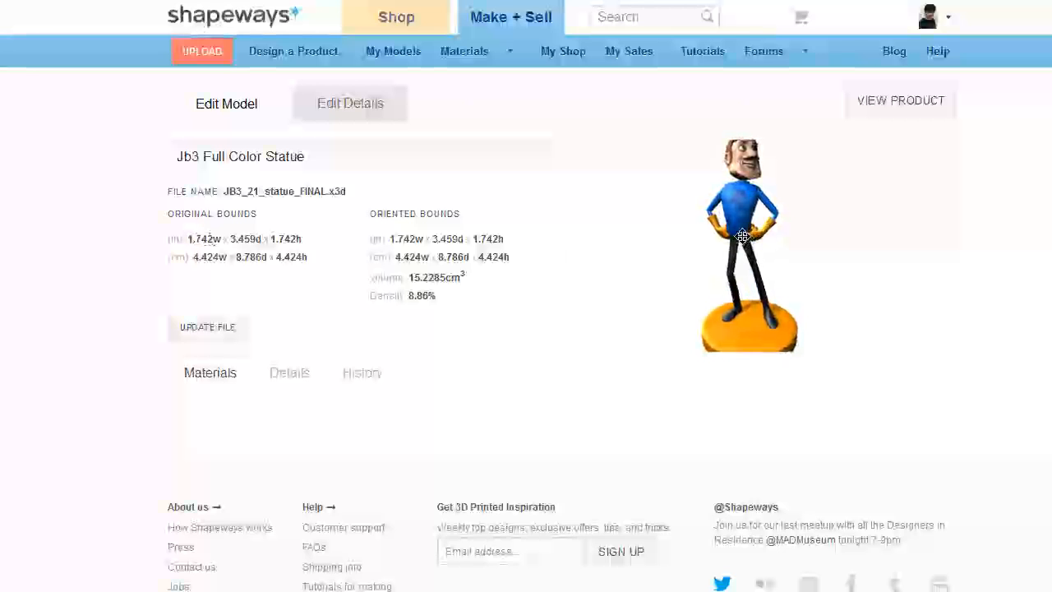
{"action": "mouse_move", "coordinate": [238, 239]}
{"action": "left_mouse_down"}
{"action": "mouse_move", "coordinate": [257, 239]}
{"action": "mouse_move", "coordinate": [245, 239]}
{"action": "left_mouse_up"}
{"action": "left_click", "coordinate": [254, 239]}
{"action": "left_click", "coordinate": [292, 240]}
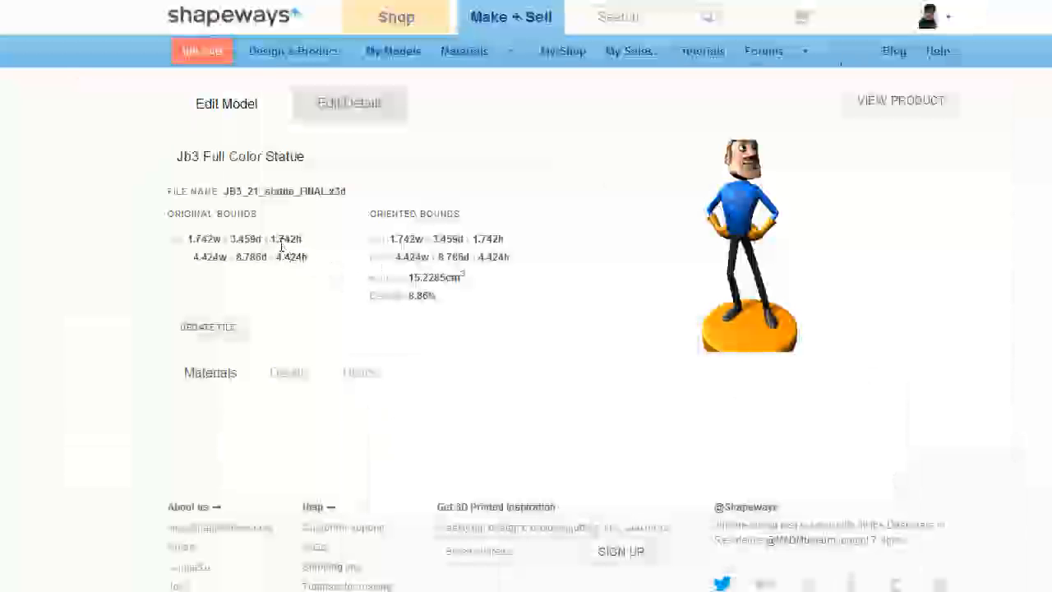
{"action": "left_click_drag", "start_coordinate": [763, 299], "coordinate": [688, 255]}
{"action": "left_click_drag", "start_coordinate": [786, 201], "coordinate": [792, 291]}
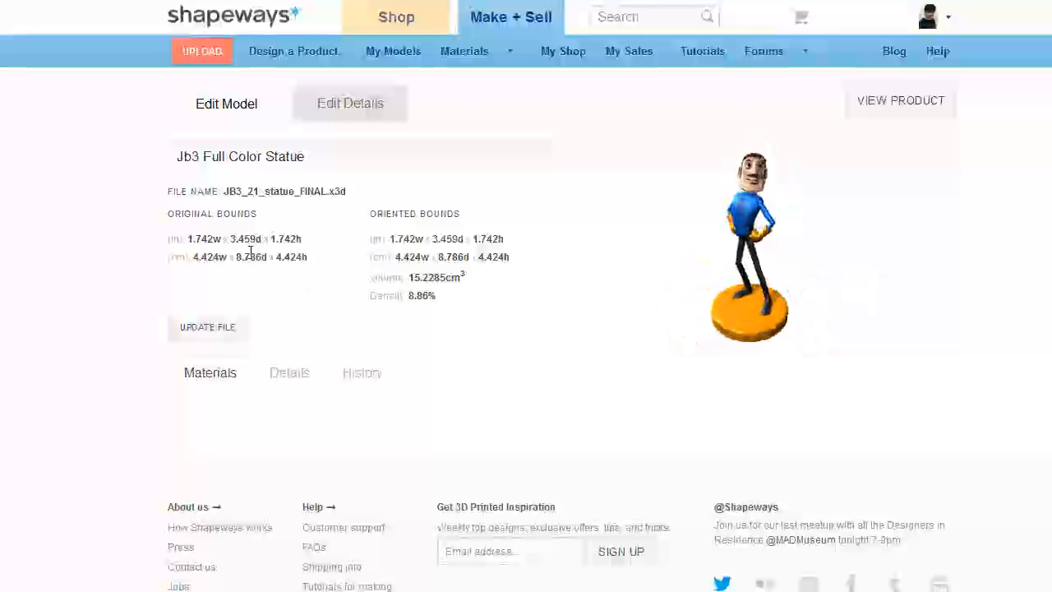
{"action": "left_click_drag", "start_coordinate": [189, 238], "coordinate": [293, 237]}
{"action": "double_click", "coordinate": [296, 238]}
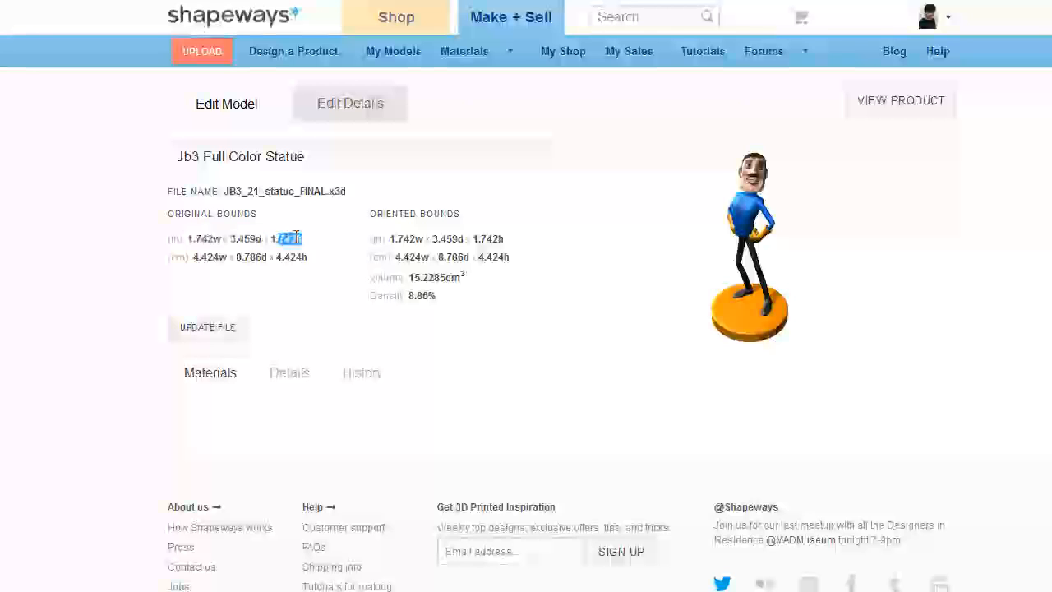
{"action": "mouse_move", "coordinate": [699, 256]}
{"action": "left_mouse_down"}
{"action": "mouse_move", "coordinate": [717, 258]}
{"action": "mouse_move", "coordinate": [707, 250]}
{"action": "left_mouse_up"}
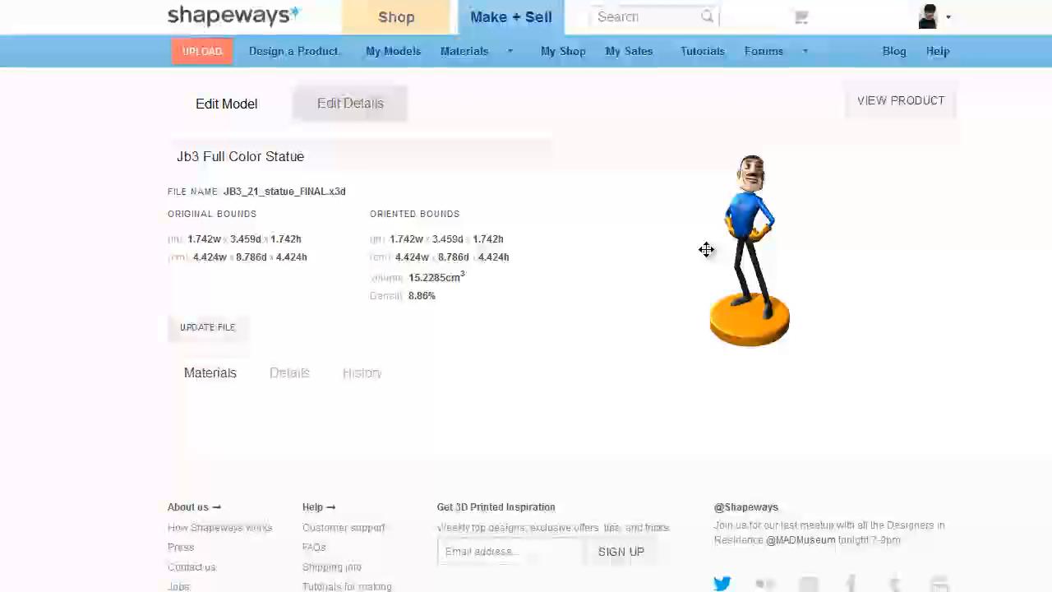
- Review the model's details and upload history, and return to its materials section
{"action": "left_click", "coordinate": [302, 378]}
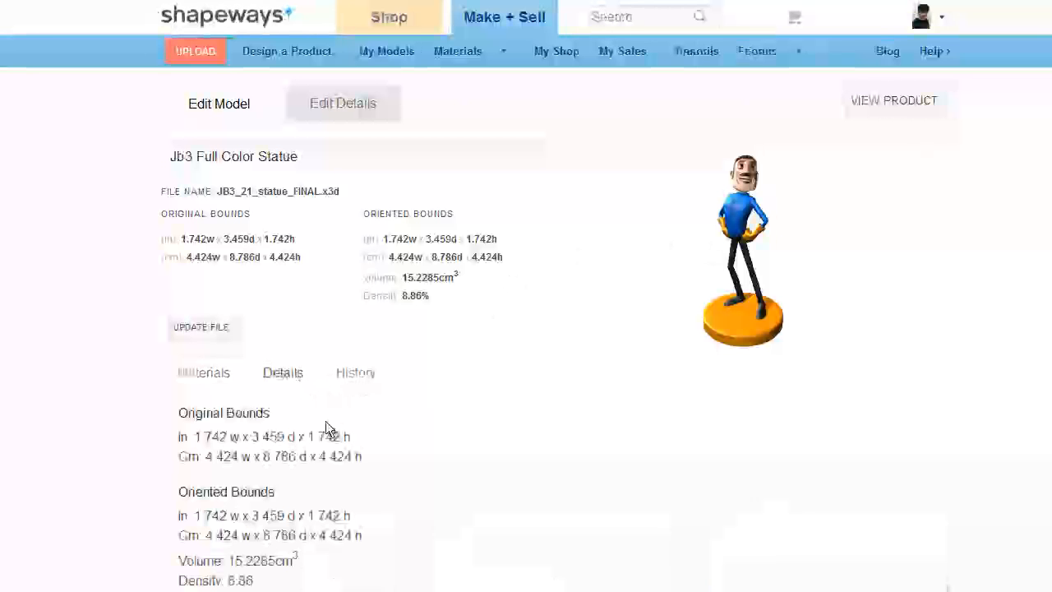
{"action": "scroll", "coordinate": [357, 529], "scroll_direction": "down", "scroll_amount": 2}
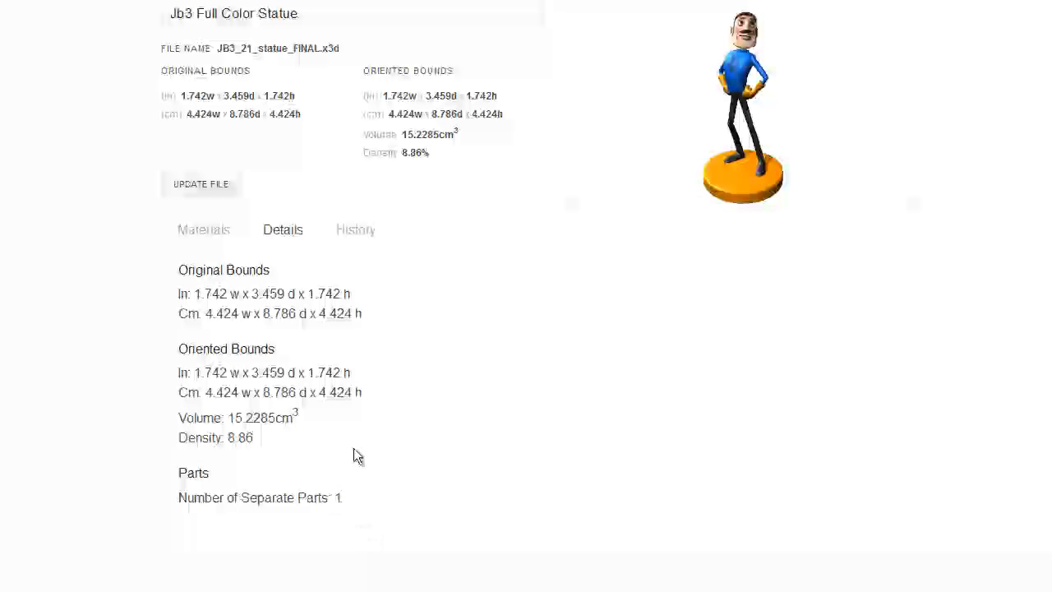
{"action": "left_click", "coordinate": [355, 229]}
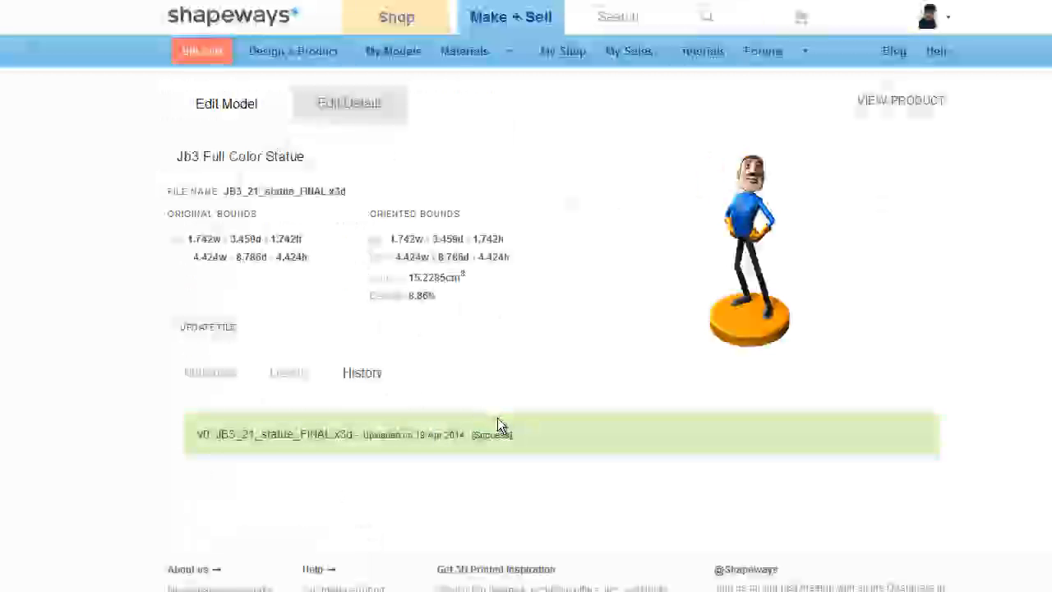
{"action": "left_click", "coordinate": [220, 382]}
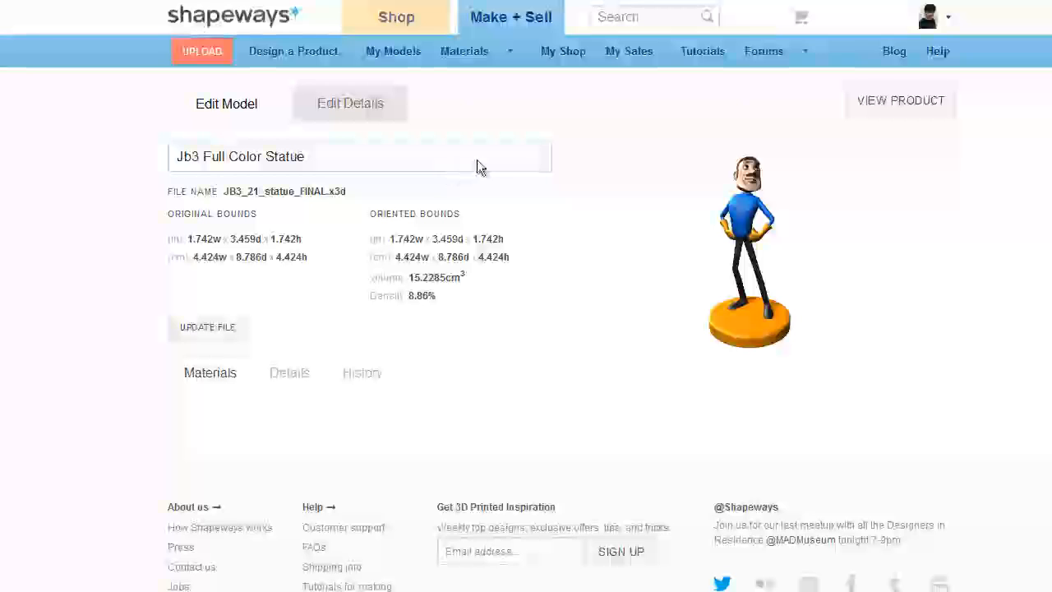
- Stay on the model page instead of leaving for the product view, and open the My Models list to browse the uploaded models
{"action": "left_click", "coordinate": [911, 103]}
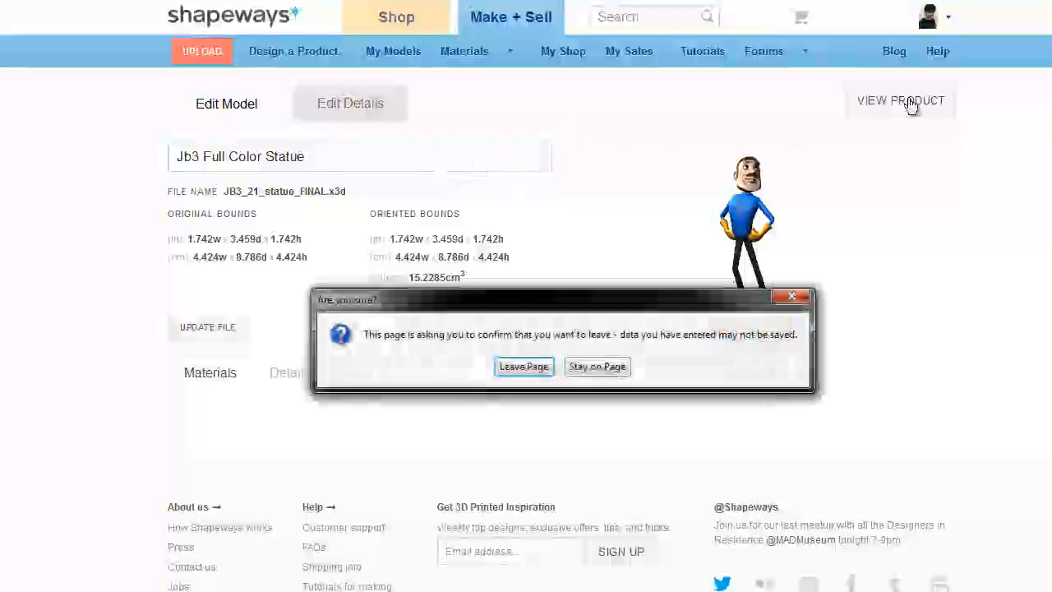
{"action": "left_click", "coordinate": [602, 367]}
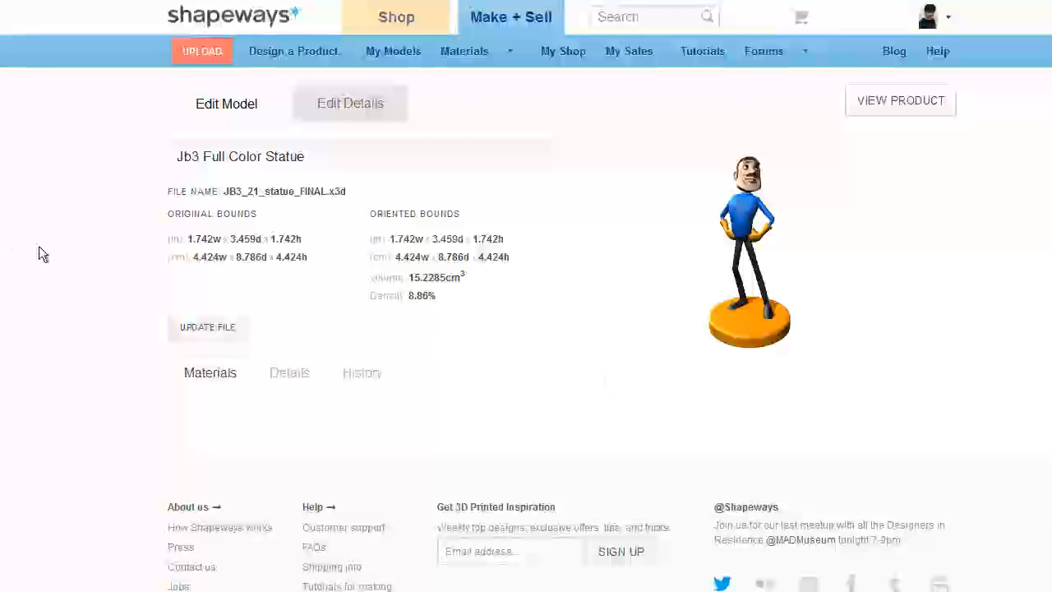
{"action": "left_click", "coordinate": [391, 54]}
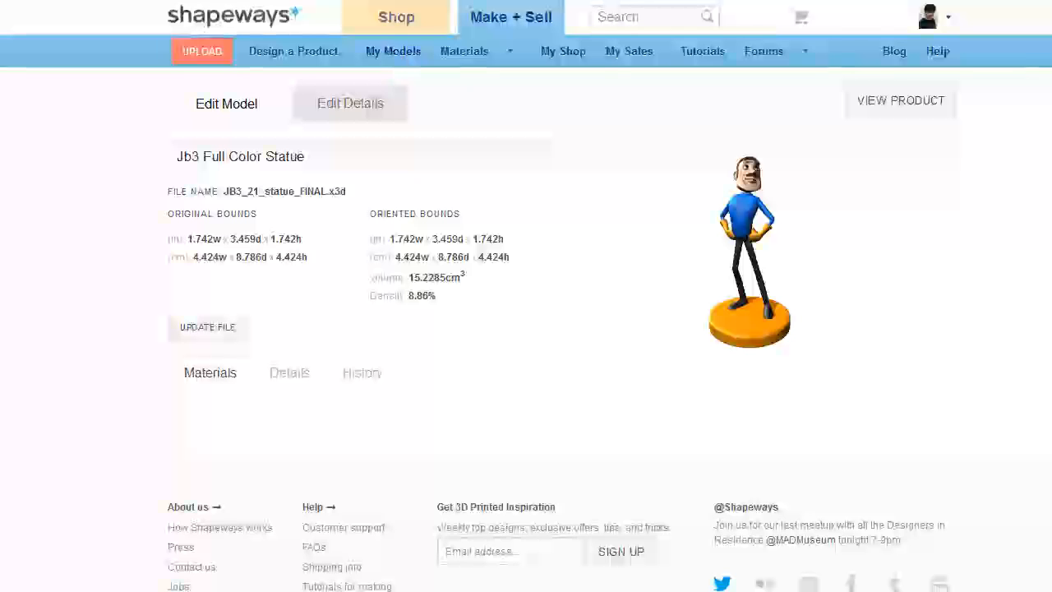
{"action": "scroll", "coordinate": [1003, 337], "scroll_direction": "down", "scroll_amount": 5}
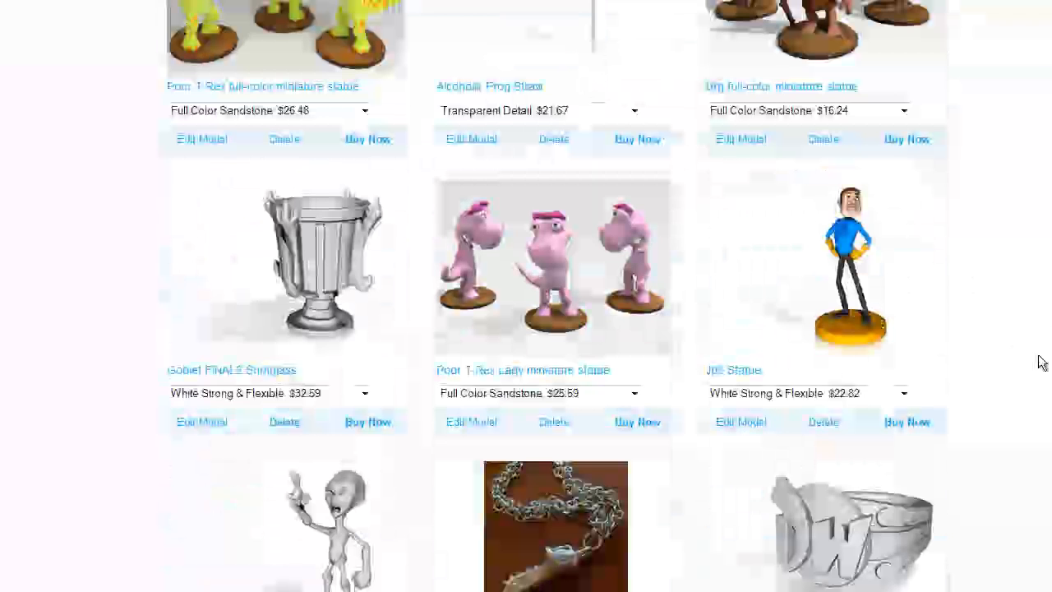
- Open the earlier Jb3 Statue model for editing and review its printability checks and prices for every material
{"action": "left_click", "coordinate": [842, 229]}
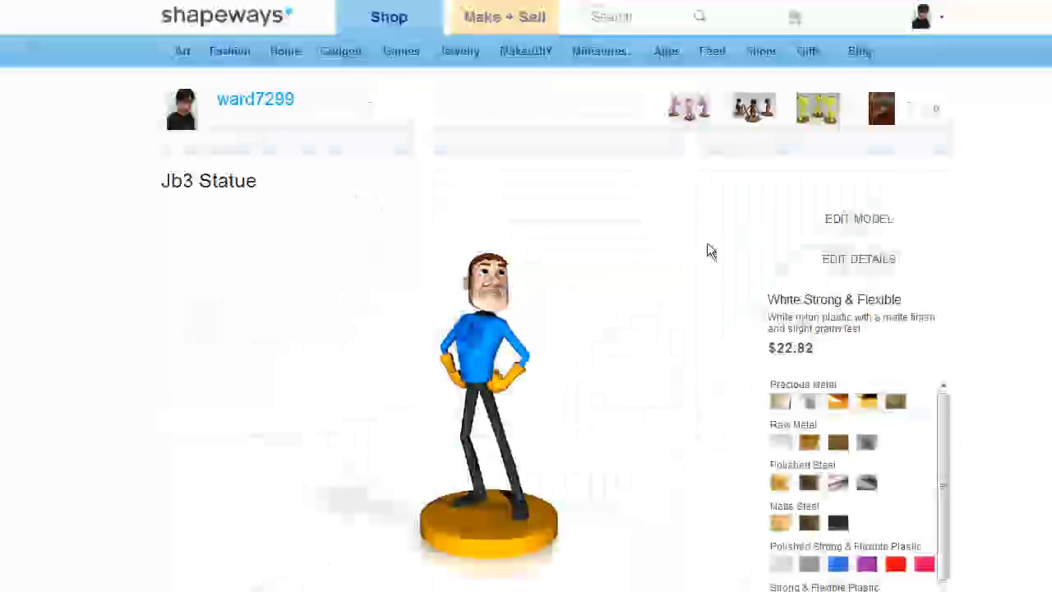
{"action": "left_click", "coordinate": [836, 222]}
{"action": "scroll", "coordinate": [460, 349], "scroll_direction": "down", "scroll_amount": 6}
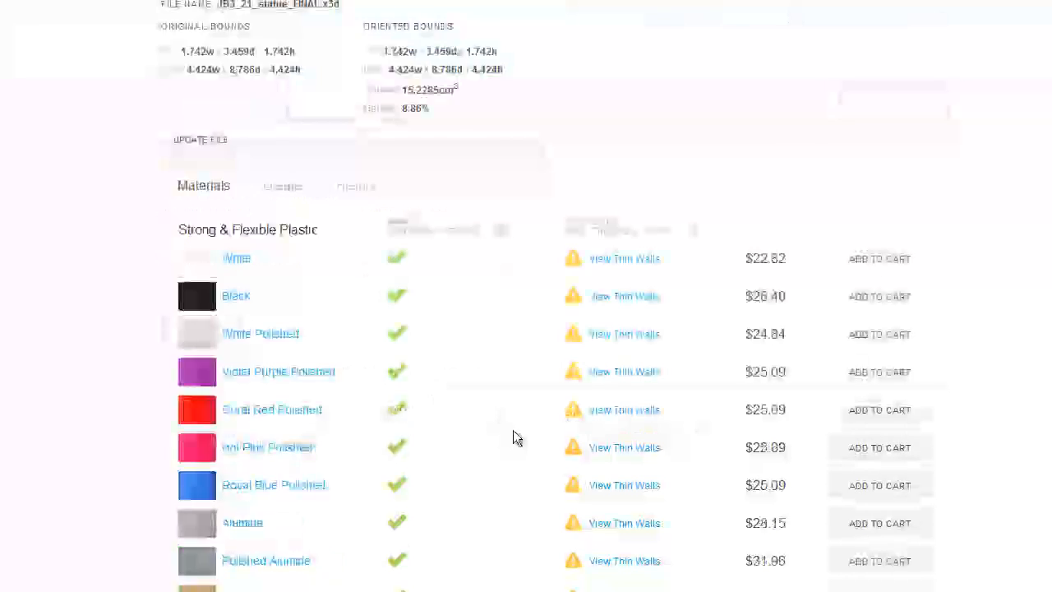
{"action": "scroll", "coordinate": [474, 311], "scroll_direction": "down", "scroll_amount": 8}
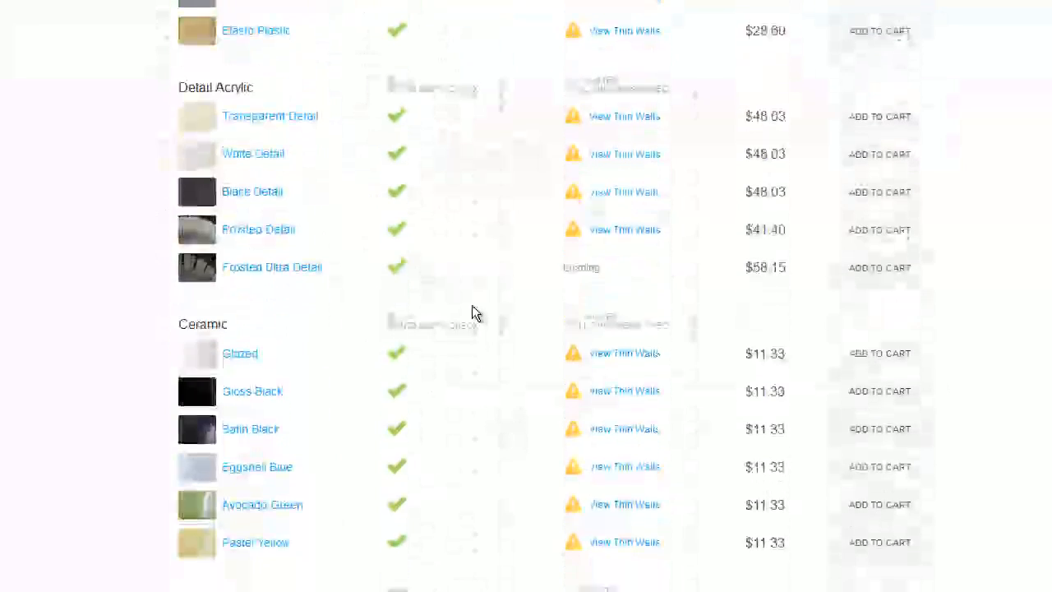
{"action": "scroll", "coordinate": [473, 312], "scroll_direction": "down", "scroll_amount": 6}
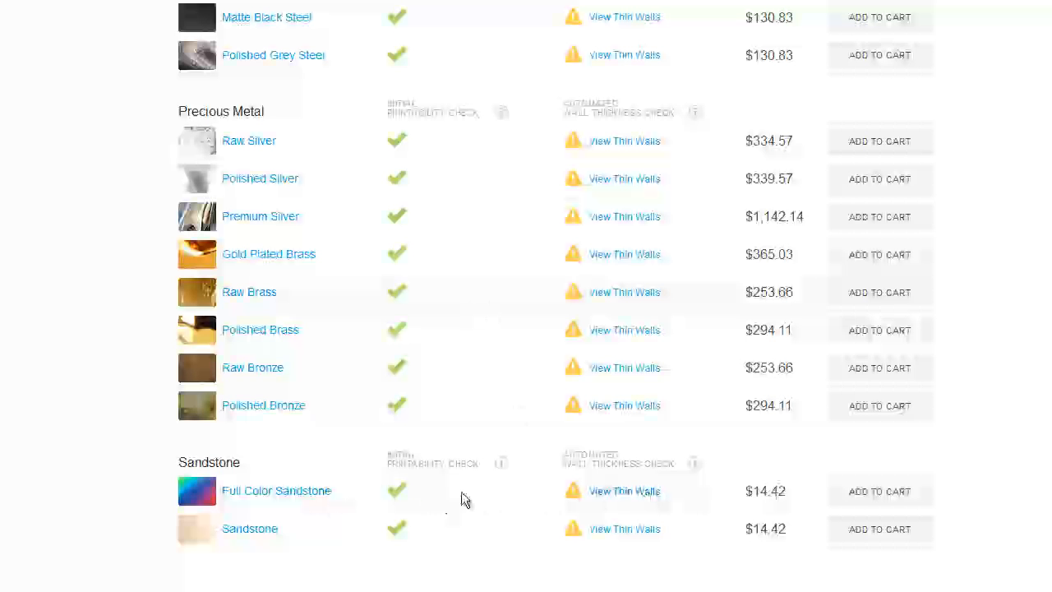
{"action": "scroll", "coordinate": [570, 400], "scroll_direction": "up", "scroll_amount": 20}
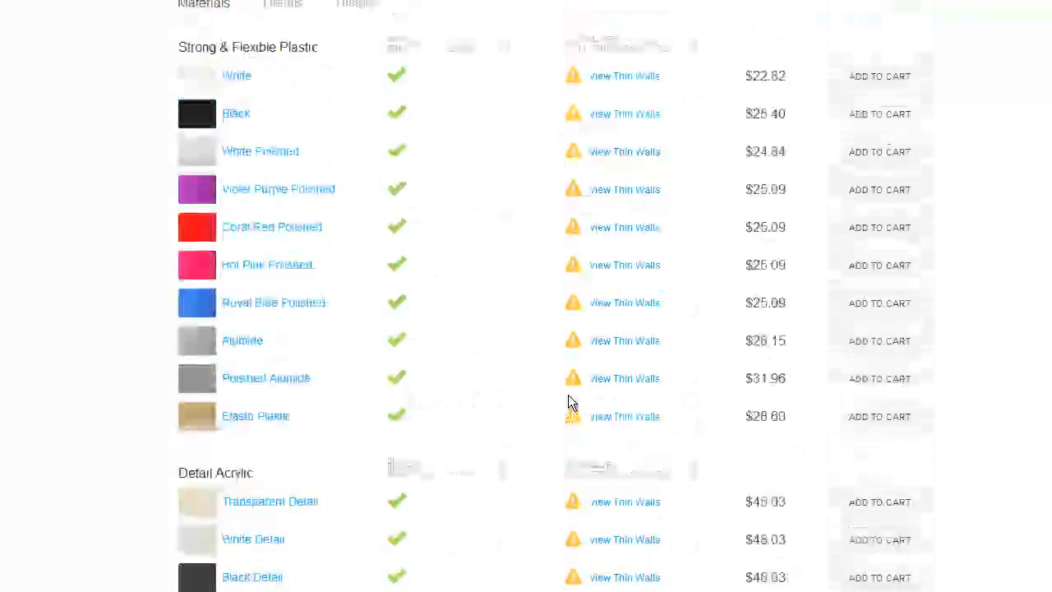
{"action": "scroll", "coordinate": [449, 361], "scroll_direction": "down", "scroll_amount": 20}
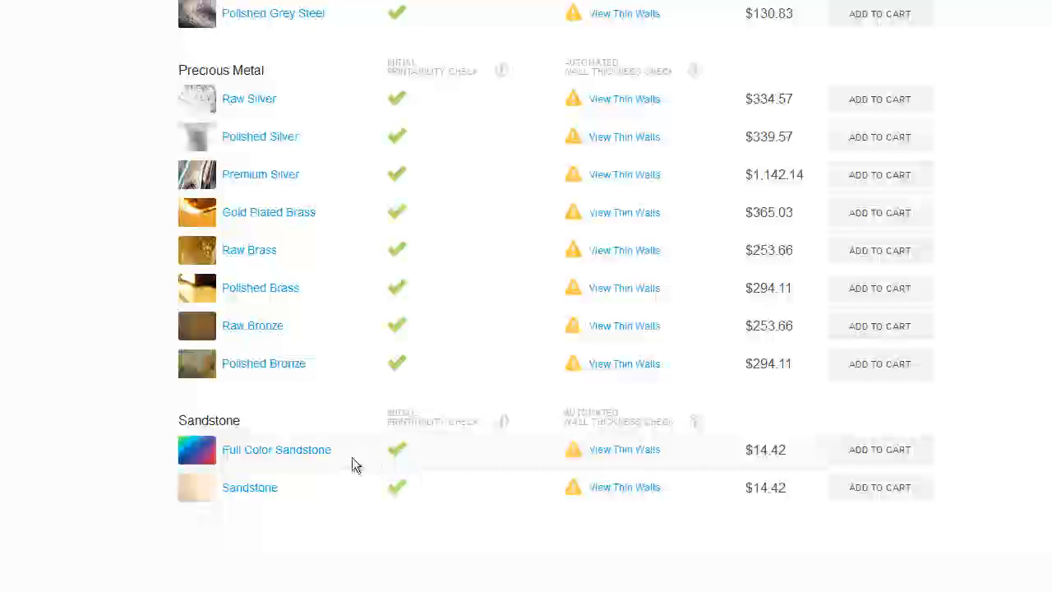
- Open the thin-wall check for Full Color Sandstone and inspect problem area 1 on the statue from several angles
{"action": "left_click", "coordinate": [609, 455]}
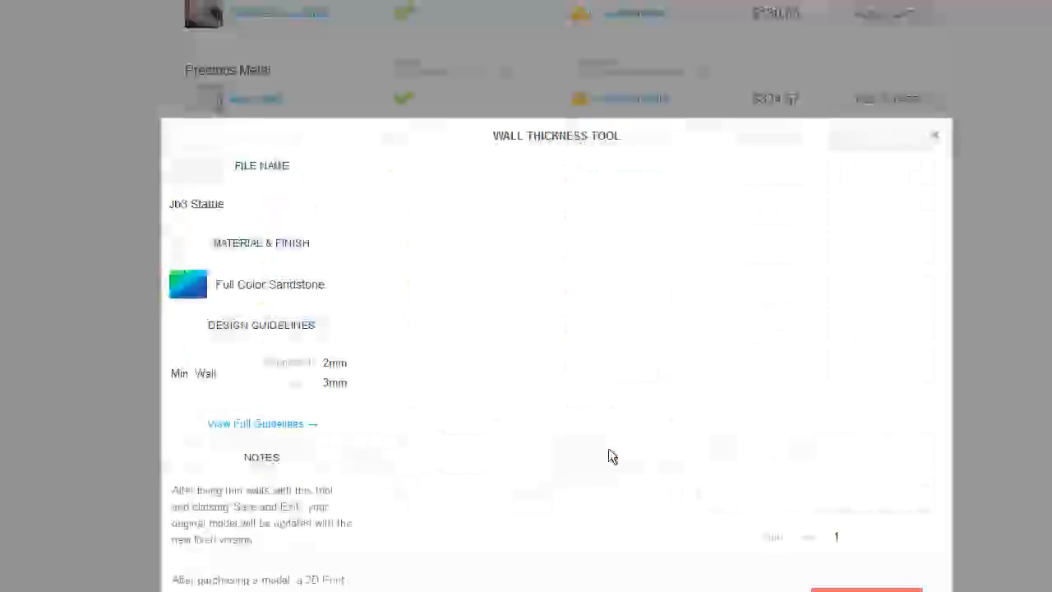
{"action": "left_click_drag", "start_coordinate": [693, 304], "coordinate": [588, 243]}
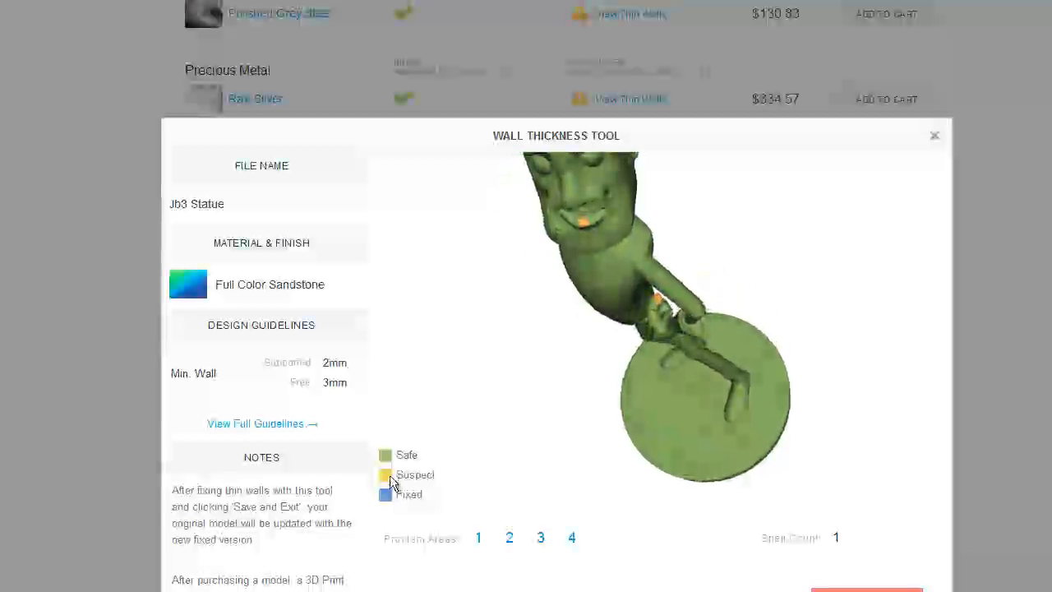
{"action": "left_click", "coordinate": [480, 540]}
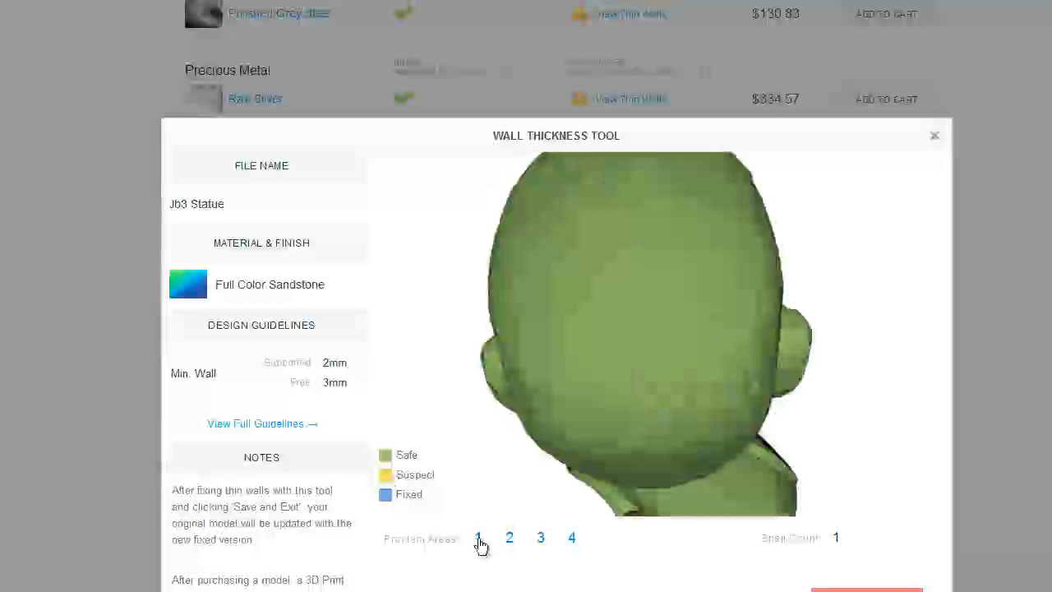
{"action": "left_click_drag", "start_coordinate": [620, 354], "coordinate": [838, 347]}
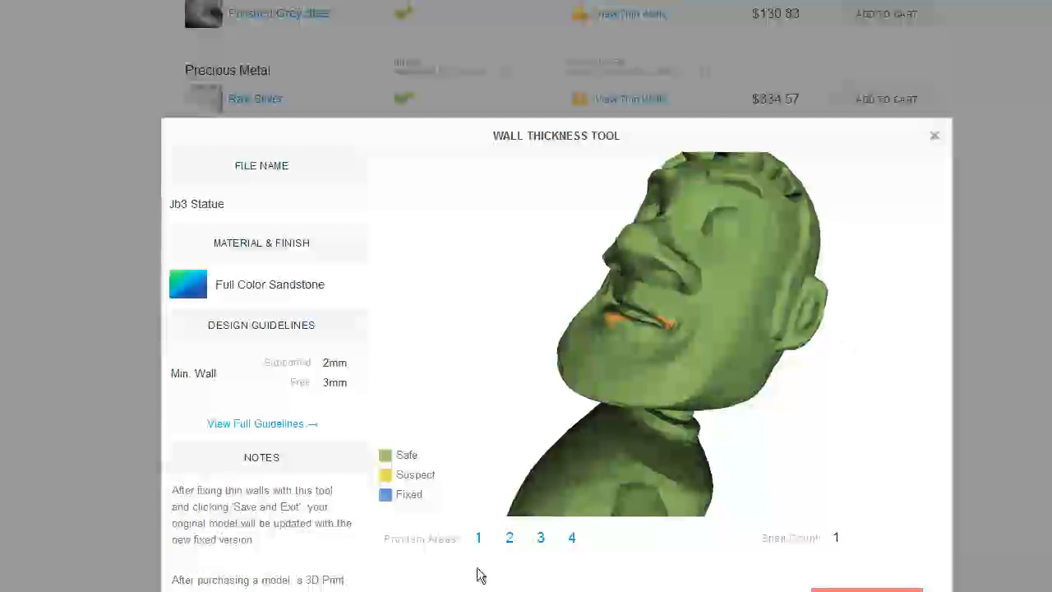
{"action": "left_click", "coordinate": [479, 539]}
{"action": "left_click_drag", "start_coordinate": [650, 378], "coordinate": [511, 493]}
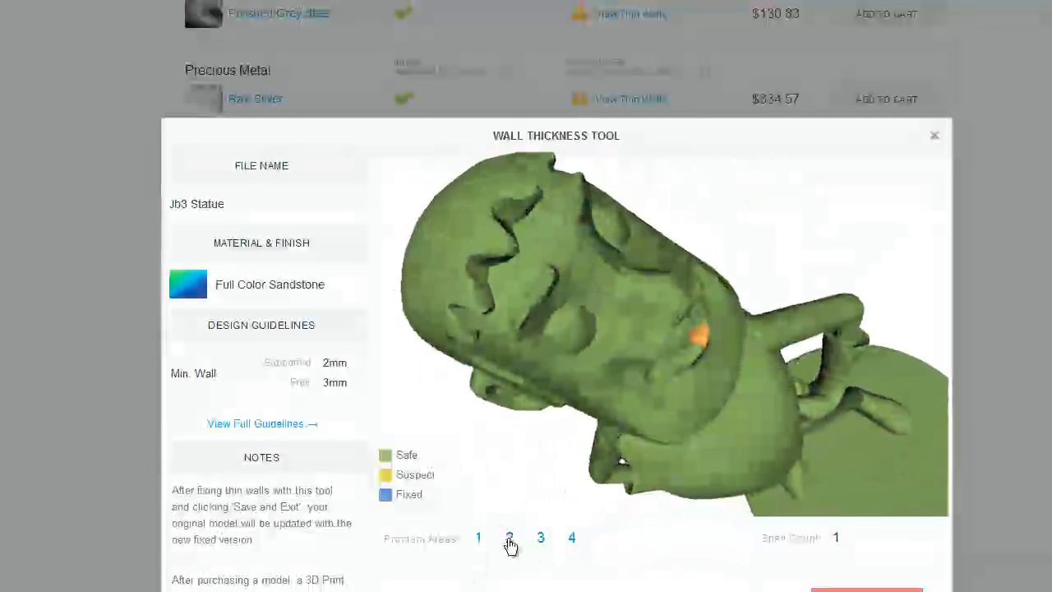
- Inspect problem areas 2, 3 and 4 of the statue in the wall thickness tool, and close the tool
{"action": "left_click", "coordinate": [510, 537]}
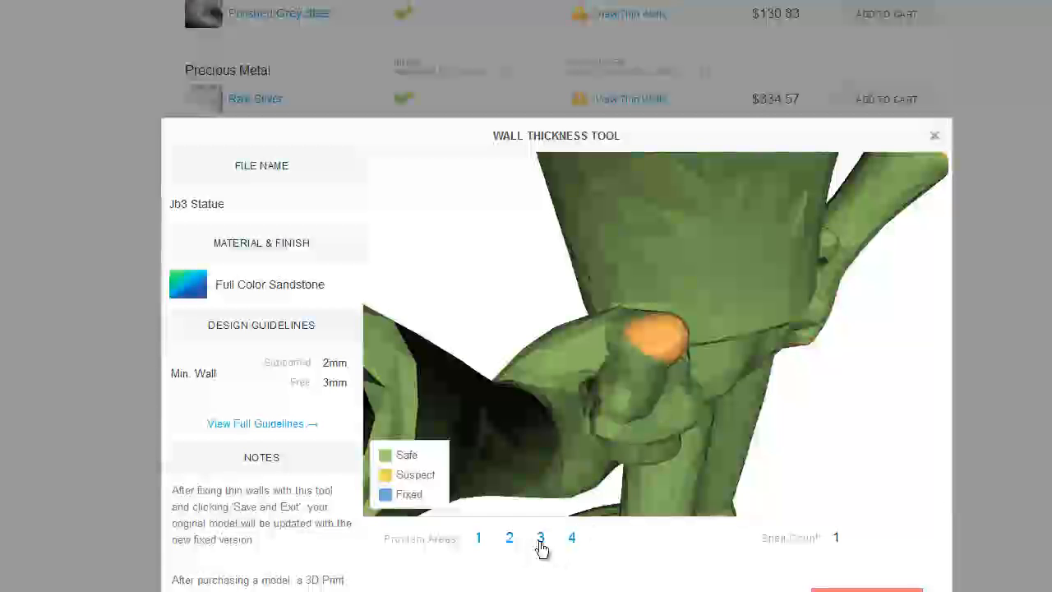
{"action": "left_click", "coordinate": [541, 539]}
{"action": "left_click", "coordinate": [574, 537]}
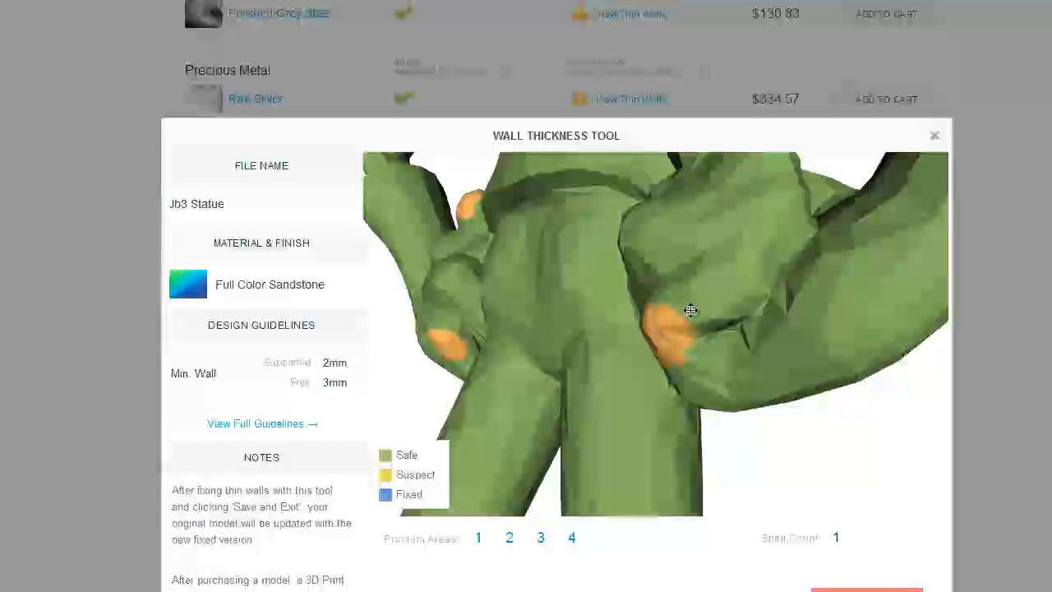
{"action": "left_click_drag", "start_coordinate": [521, 314], "coordinate": [643, 359]}
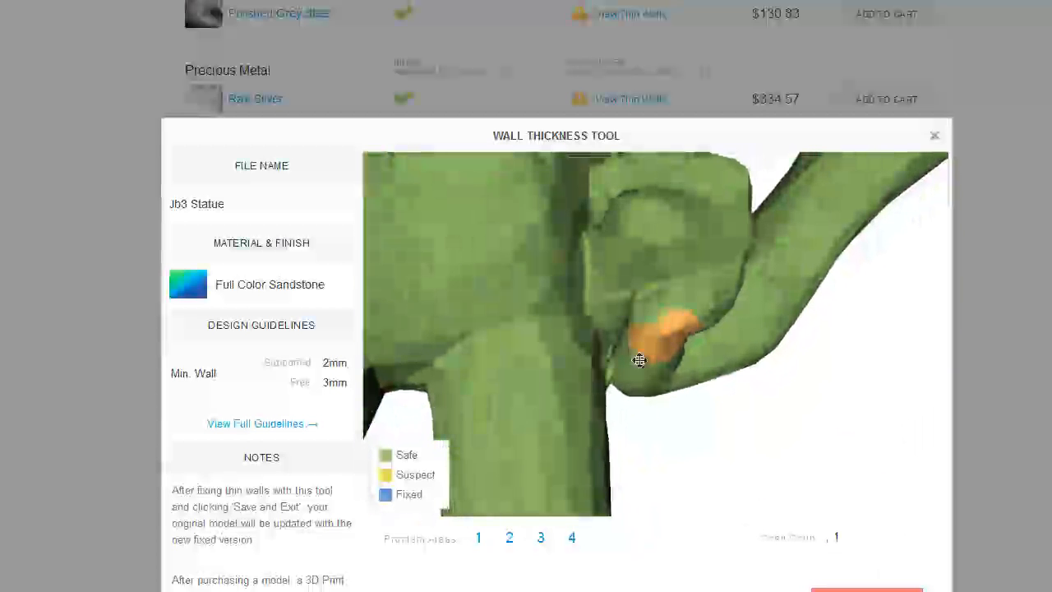
{"action": "left_click", "coordinate": [574, 538]}
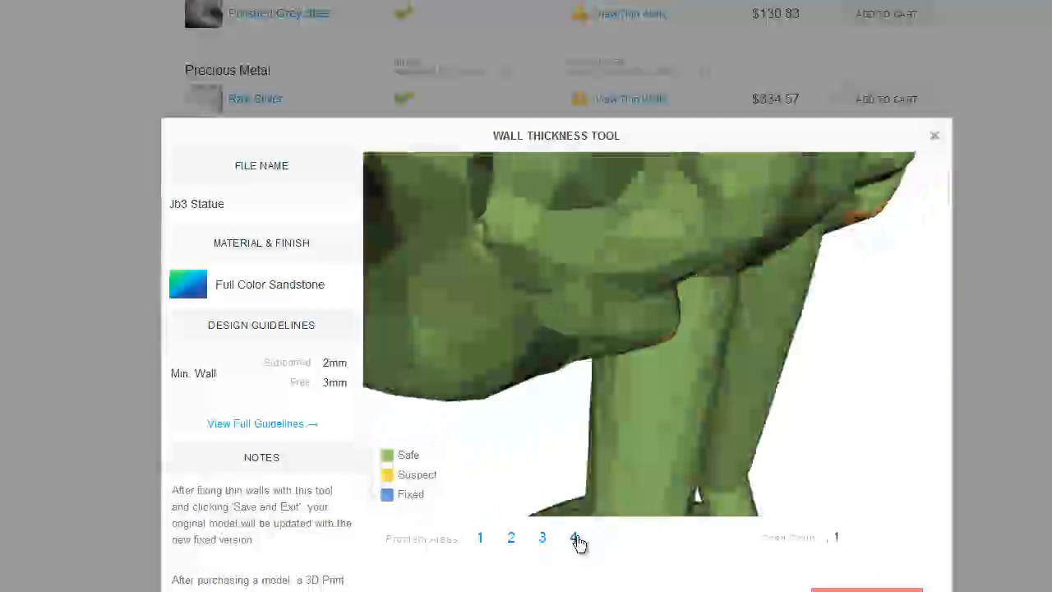
{"action": "scroll", "coordinate": [666, 337], "scroll_direction": "down", "scroll_amount": 10}
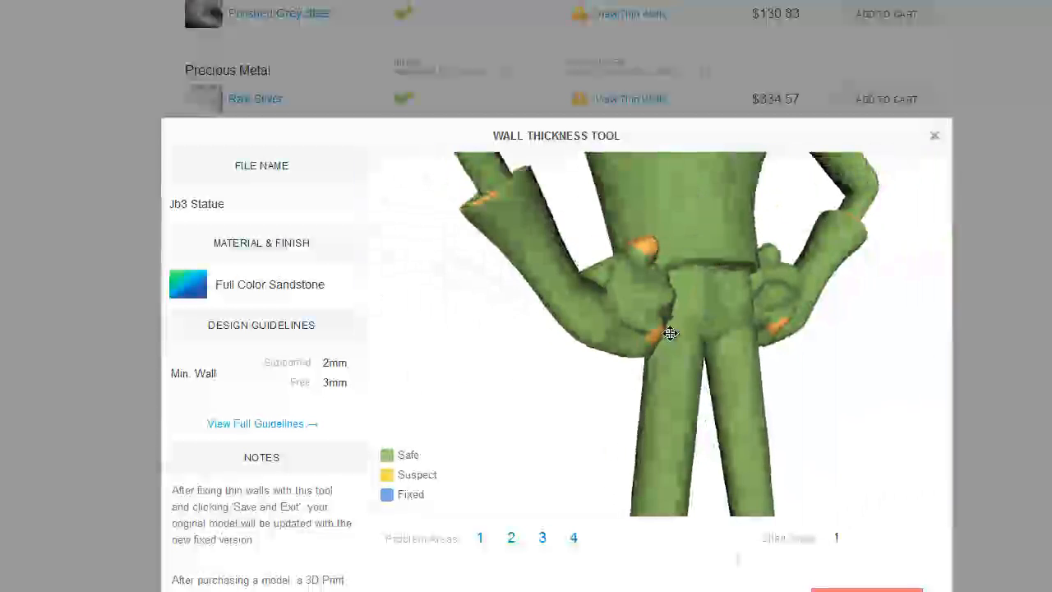
{"action": "left_click_drag", "start_coordinate": [627, 362], "coordinate": [508, 389]}
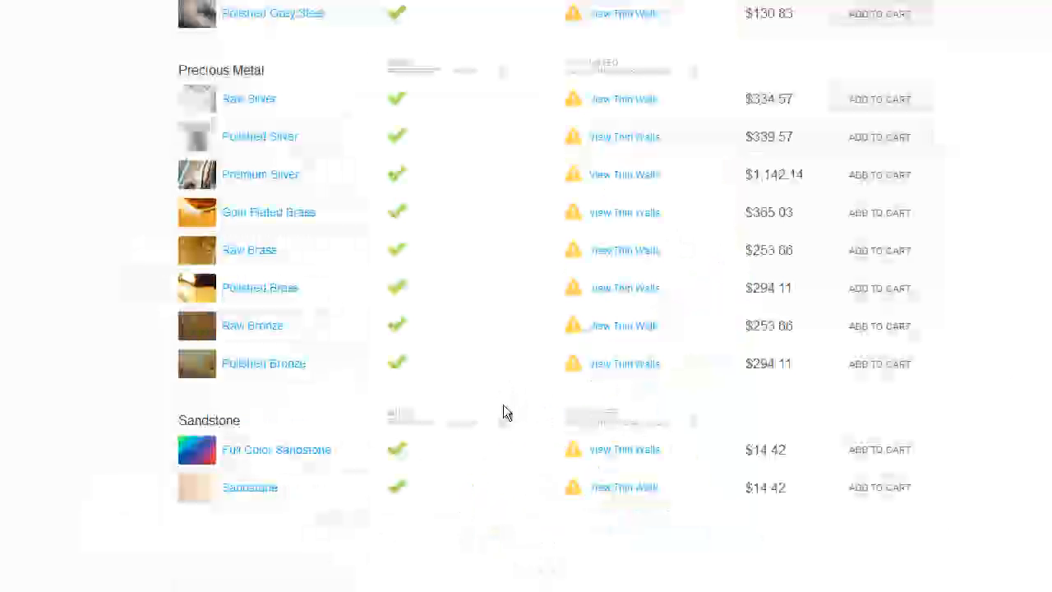
- Add the Jb3 Statue in Full Color Sandstone to the cart, proceed to the cart page, and enable Print It Anyway
{"action": "left_click", "coordinate": [877, 452]}
{"action": "scroll", "coordinate": [751, 394], "scroll_direction": "up", "scroll_amount": 6}
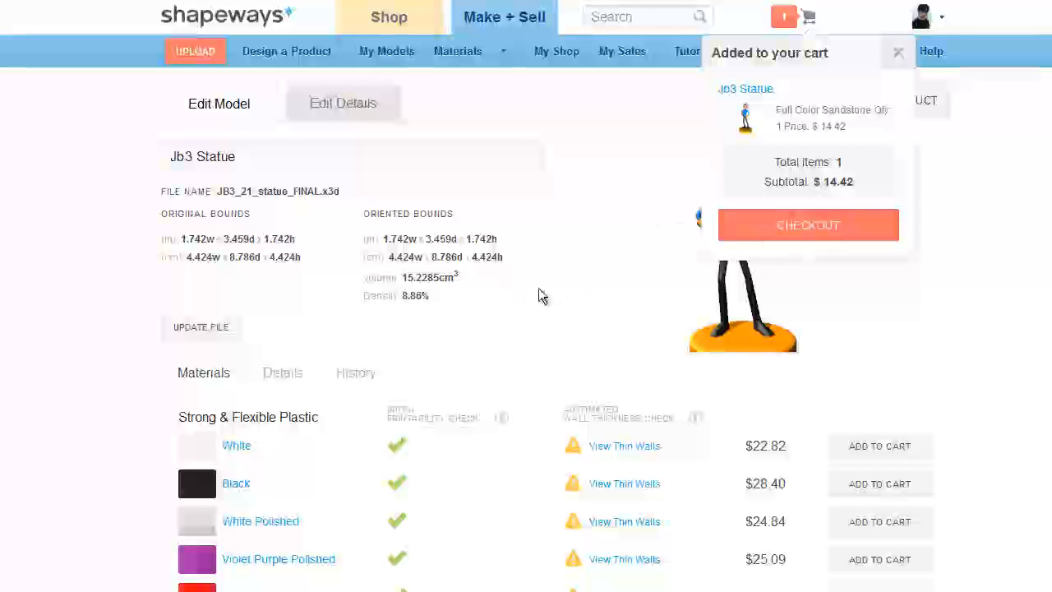
{"action": "left_click", "coordinate": [808, 229]}
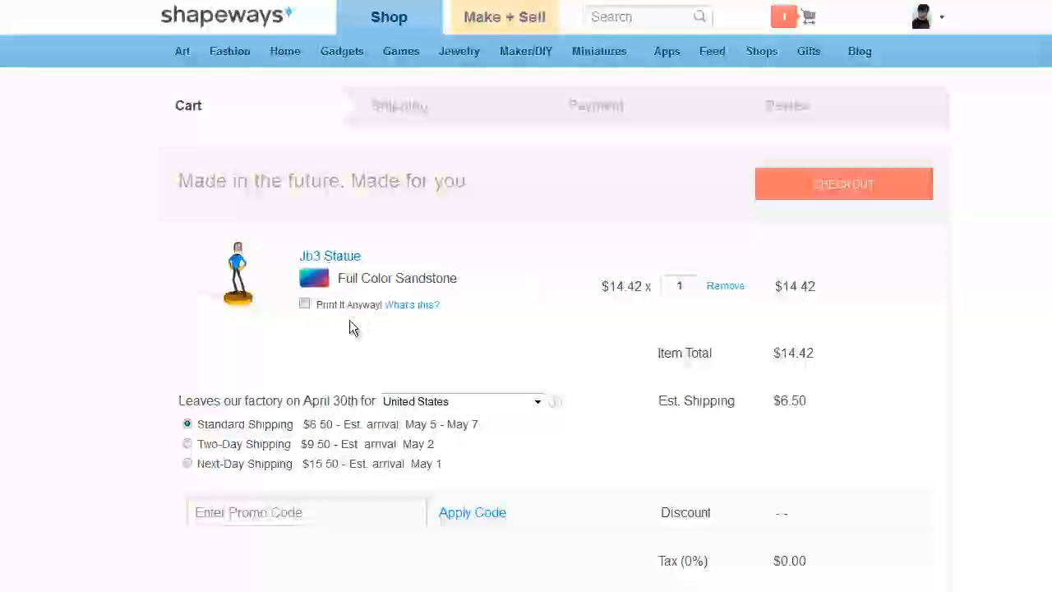
{"action": "left_click", "coordinate": [304, 304]}
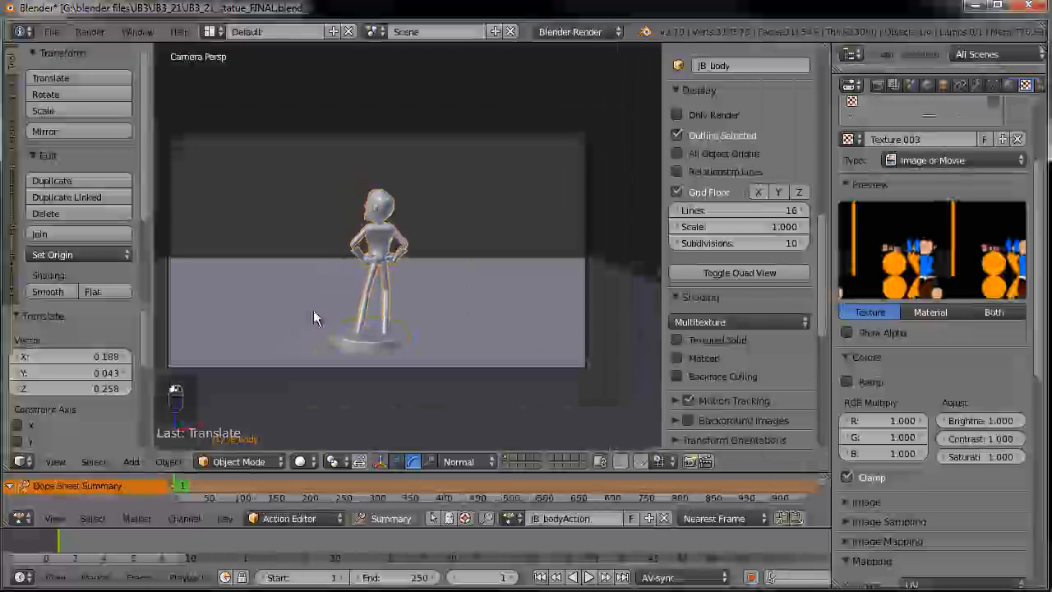
- In Blender, make a test render of the statue using the combined UV map, and return to the 3D view
{"action": "middle_click_drag", "start_coordinate": [313, 310], "coordinate": [436, 330], "text": "shift"}
{"action": "scroll", "coordinate": [436, 329], "scroll_direction": "up", "scroll_amount": 4}
{"action": "key", "text": "s"}
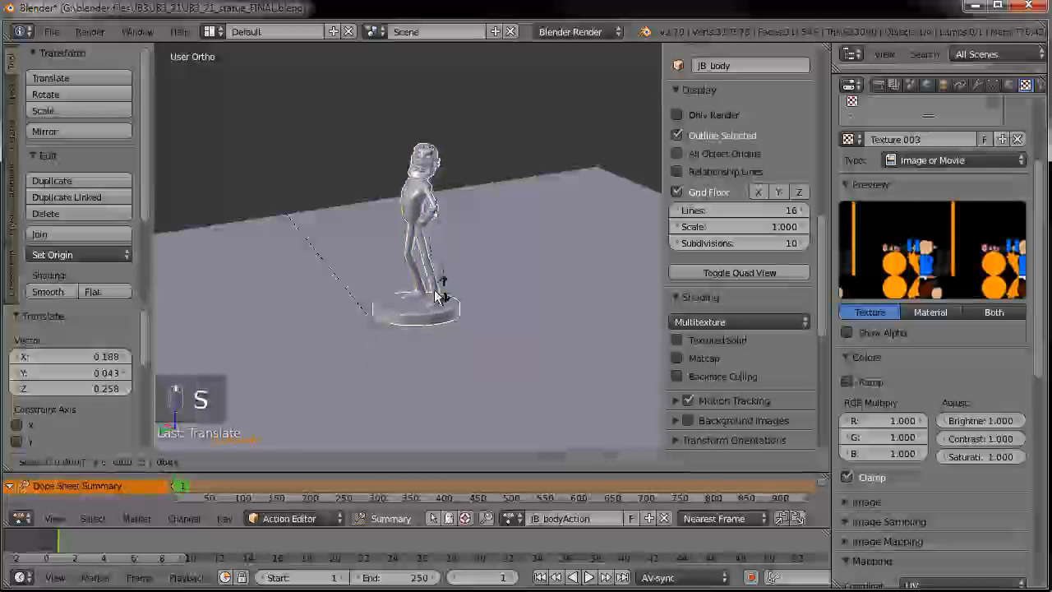
{"action": "left_click", "coordinate": [483, 321]}
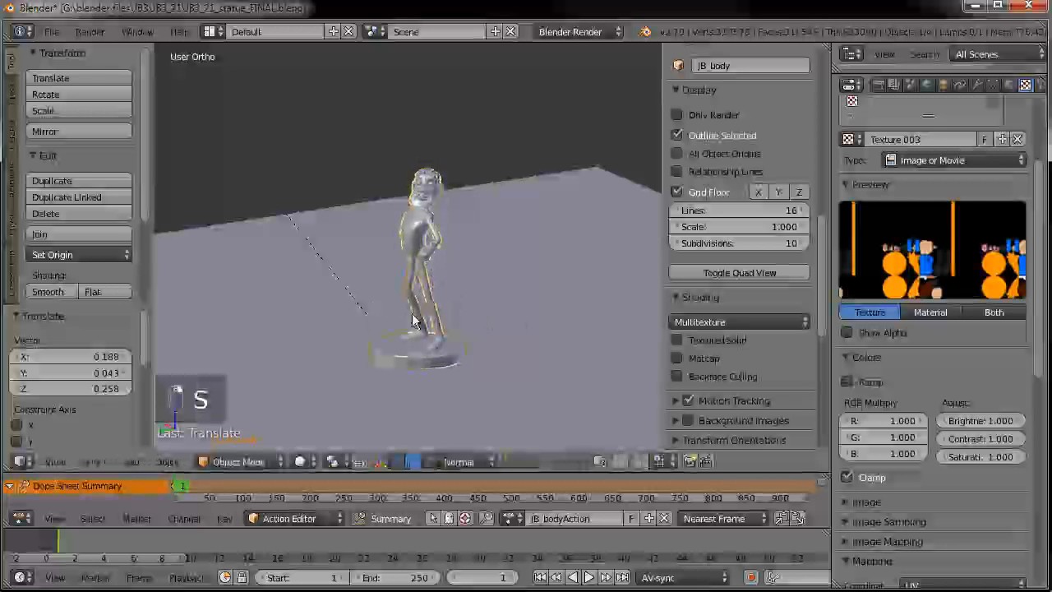
{"action": "key", "text": "a"}
{"action": "key", "text": "a"}
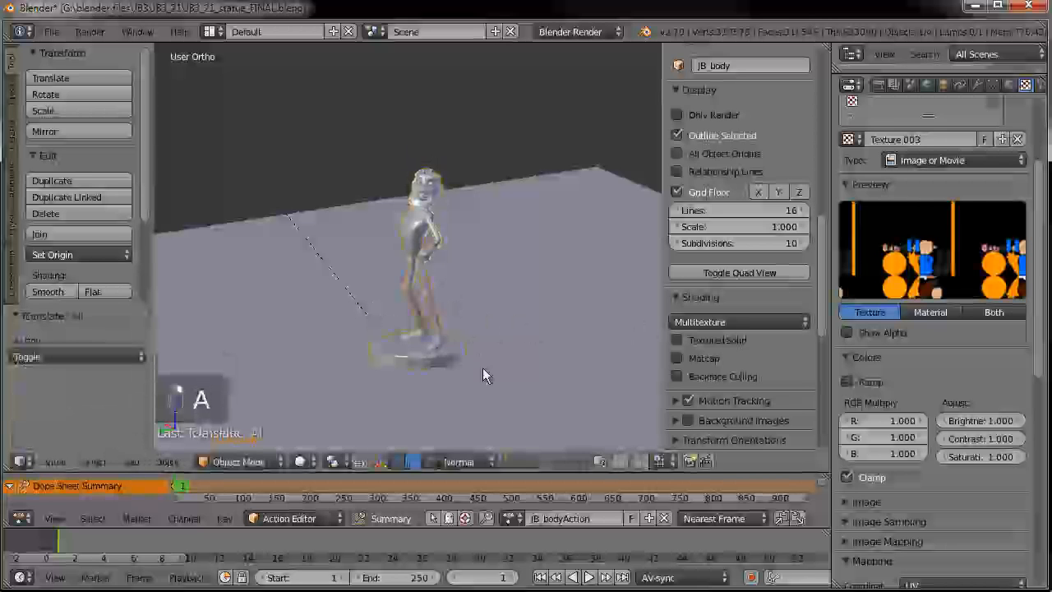
{"action": "key", "text": "F12"}
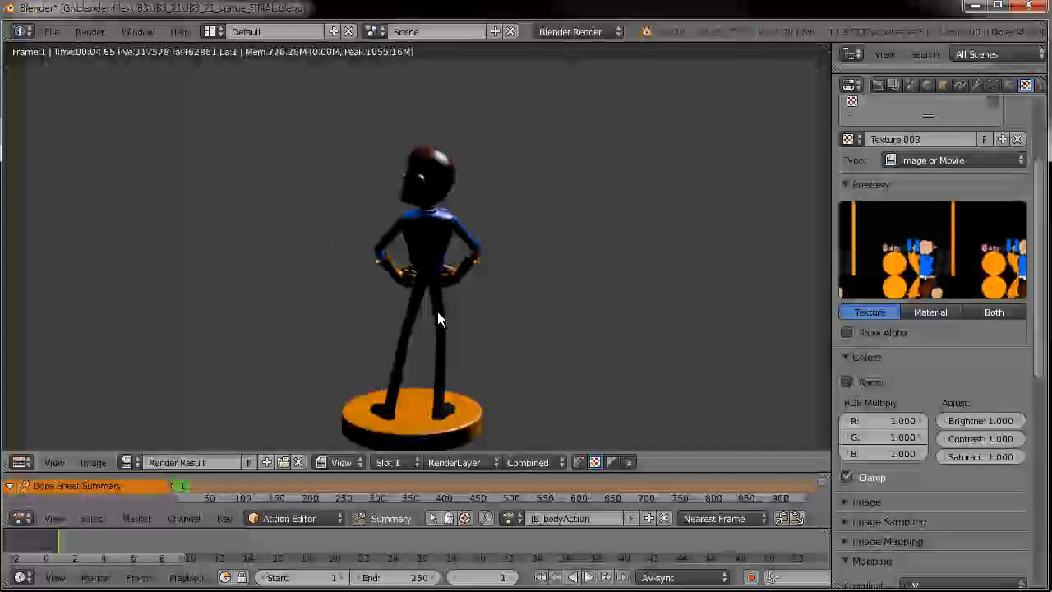
{"action": "key", "text": "Escape"}
- Switch the texture's mapping to the body texture UV map and make a test render of the statue
{"action": "scroll", "coordinate": [891, 497], "scroll_direction": "down", "scroll_amount": 4}
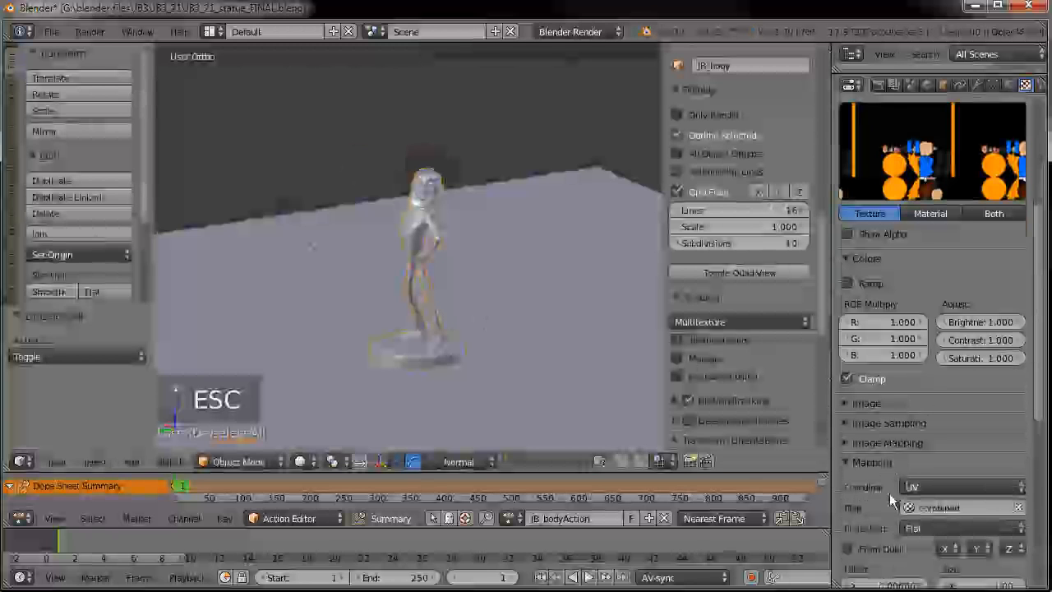
{"action": "left_click", "coordinate": [950, 473]}
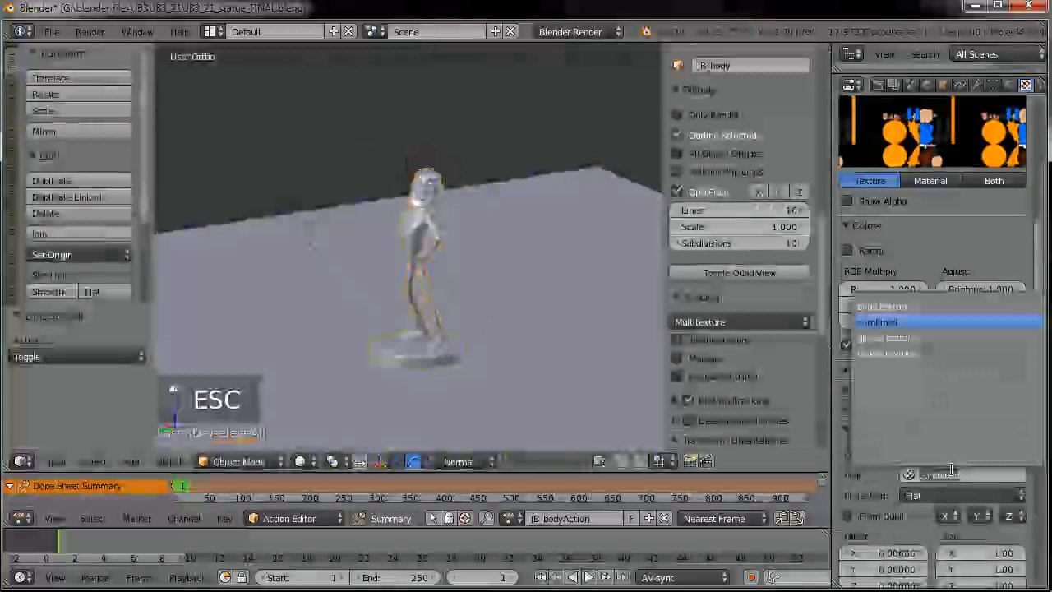
{"action": "left_click", "coordinate": [891, 305]}
{"action": "key", "text": "F12"}
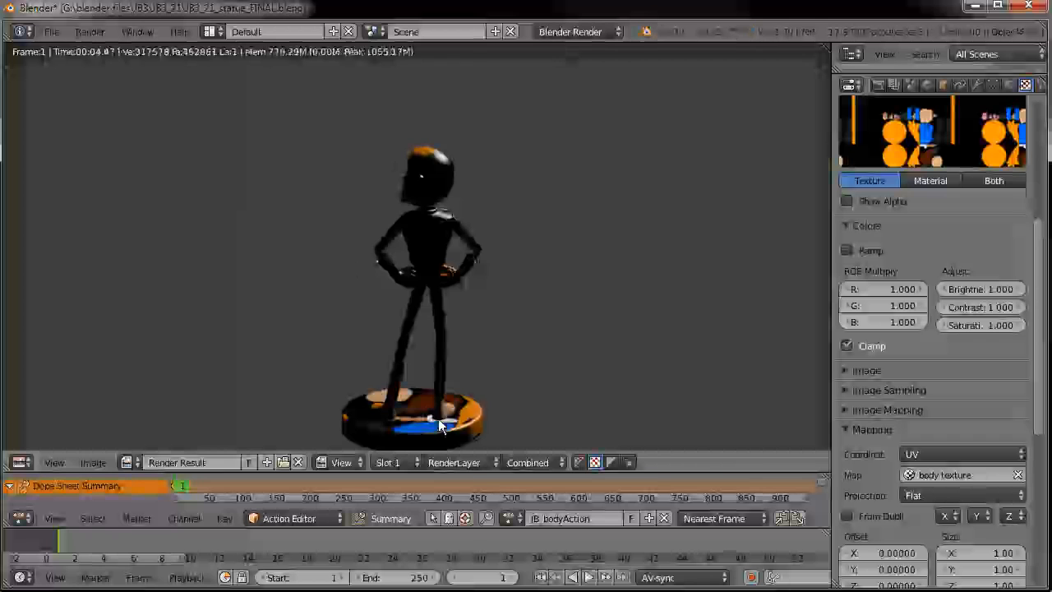
{"action": "key", "text": "Escape"}
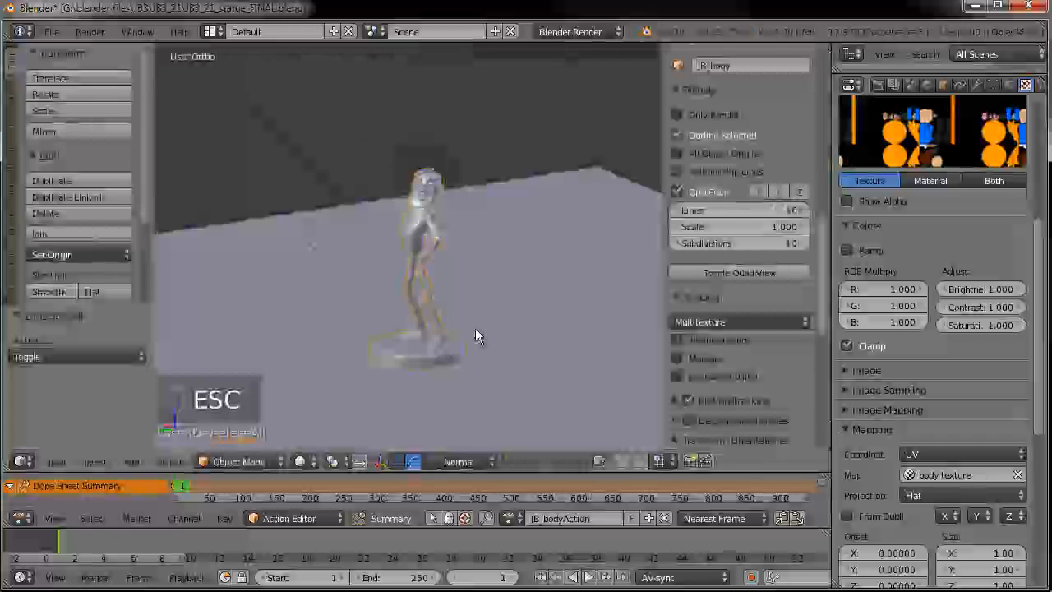
- Try the jacket texture UV map in the texture's mapping, and clear the map assignment
{"action": "left_click", "coordinate": [1018, 476]}
{"action": "scroll", "coordinate": [966, 471], "scroll_direction": "down", "scroll_amount": 2}
{"action": "left_click", "coordinate": [936, 409]}
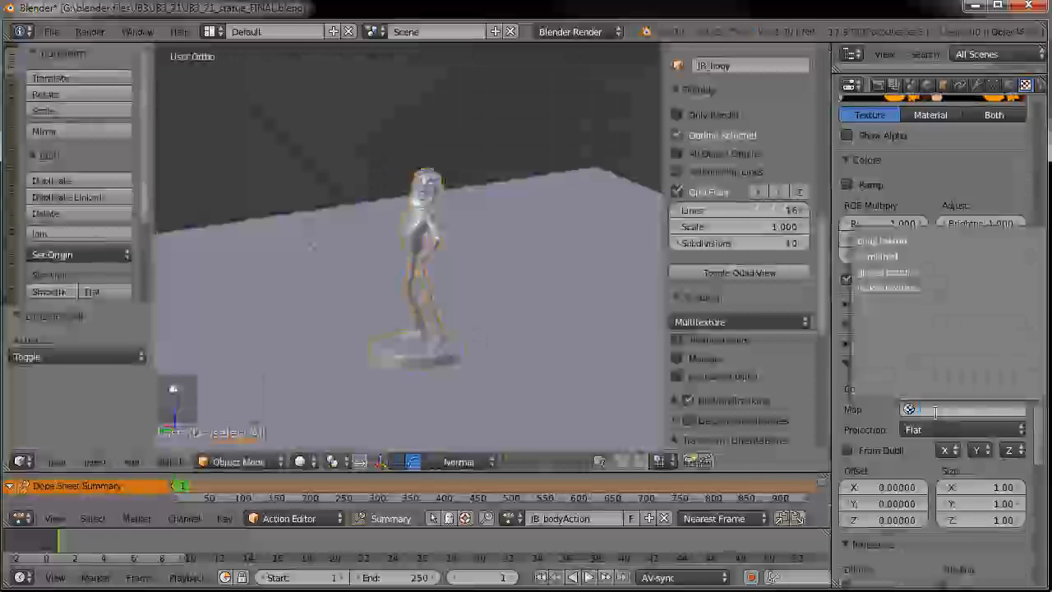
{"action": "left_click", "coordinate": [913, 287]}
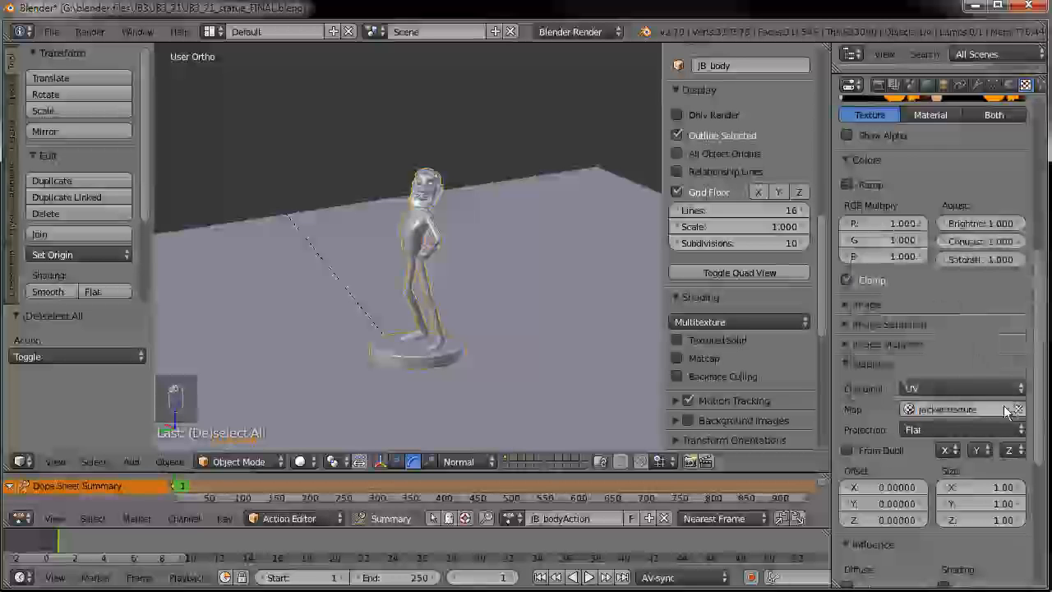
{"action": "left_click", "coordinate": [1013, 409]}
{"action": "left_click", "coordinate": [953, 405]}
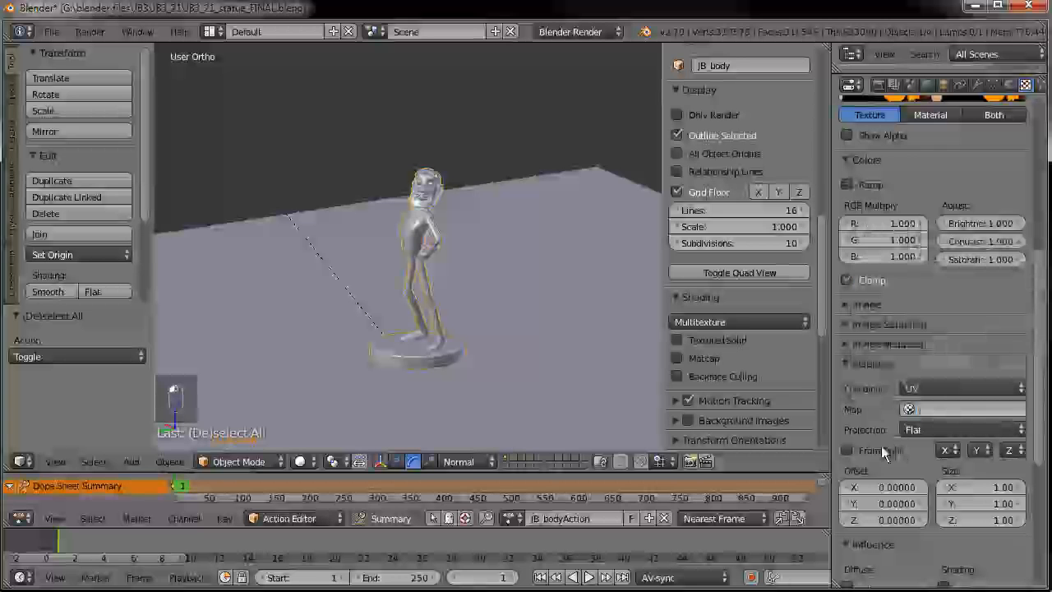
- Remove the body, gloves and jacket texture UV maps from JB_body, keeping only the combined one
{"action": "left_click_drag", "start_coordinate": [832, 429], "coordinate": [775, 427]}
{"action": "left_click", "coordinate": [818, 86]}
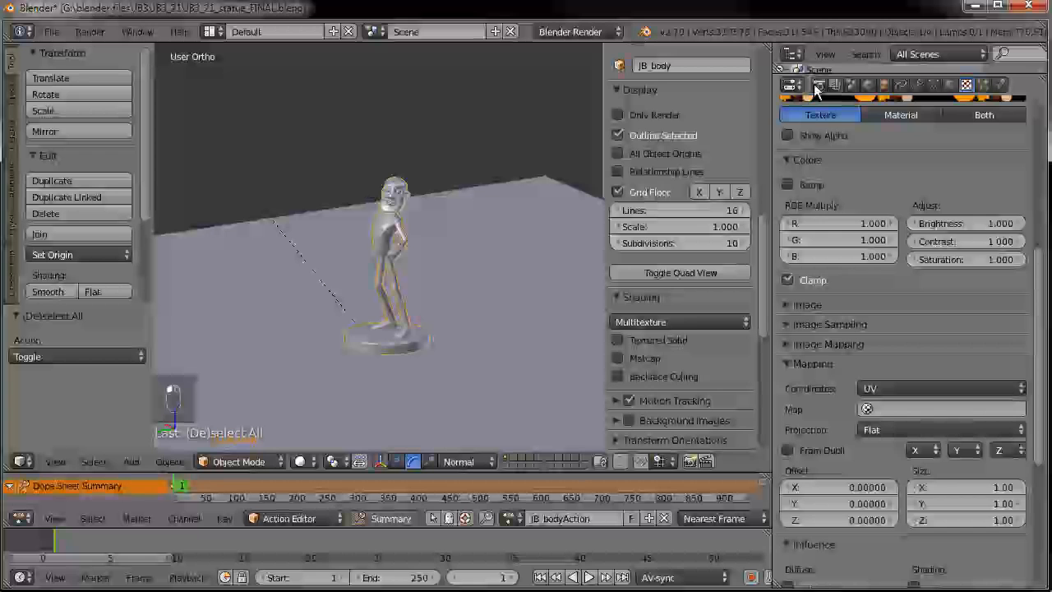
{"action": "left_click", "coordinate": [935, 85]}
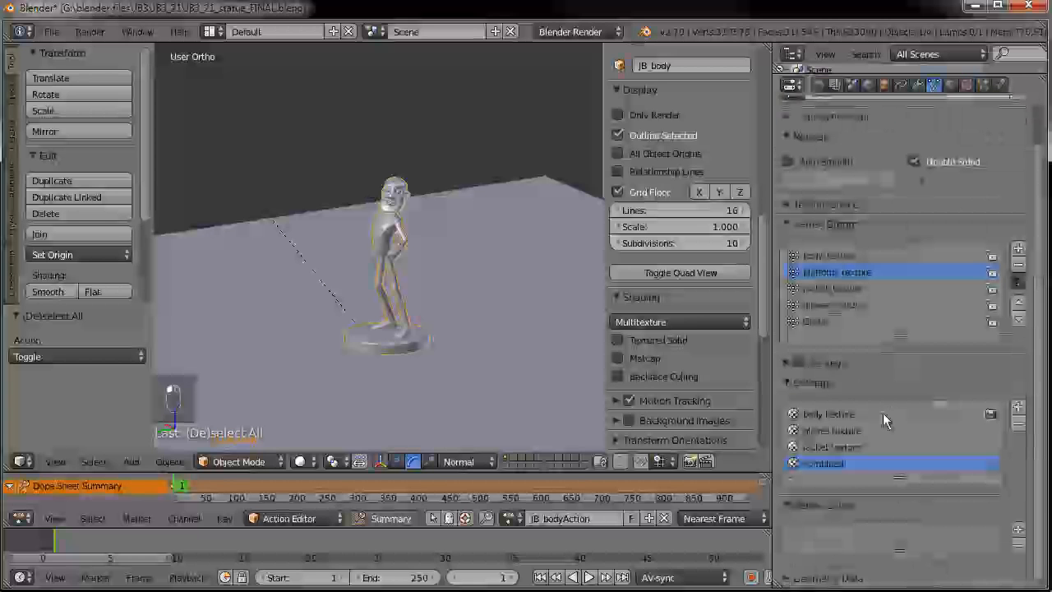
{"action": "left_click", "coordinate": [982, 414]}
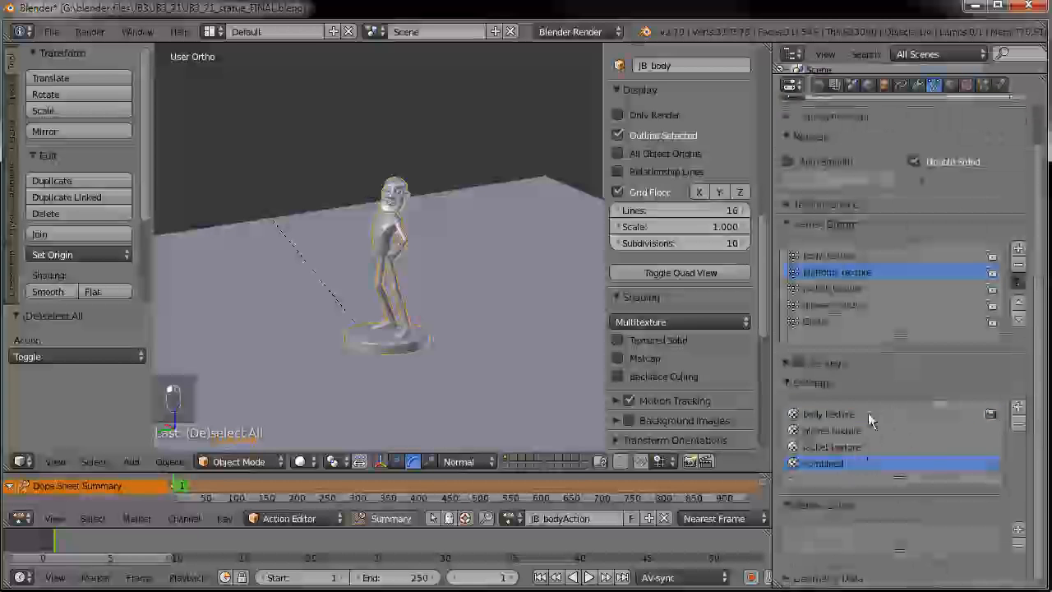
{"action": "left_click", "coordinate": [1018, 424]}
{"action": "left_click", "coordinate": [1018, 424]}
{"action": "left_click", "coordinate": [1018, 424]}
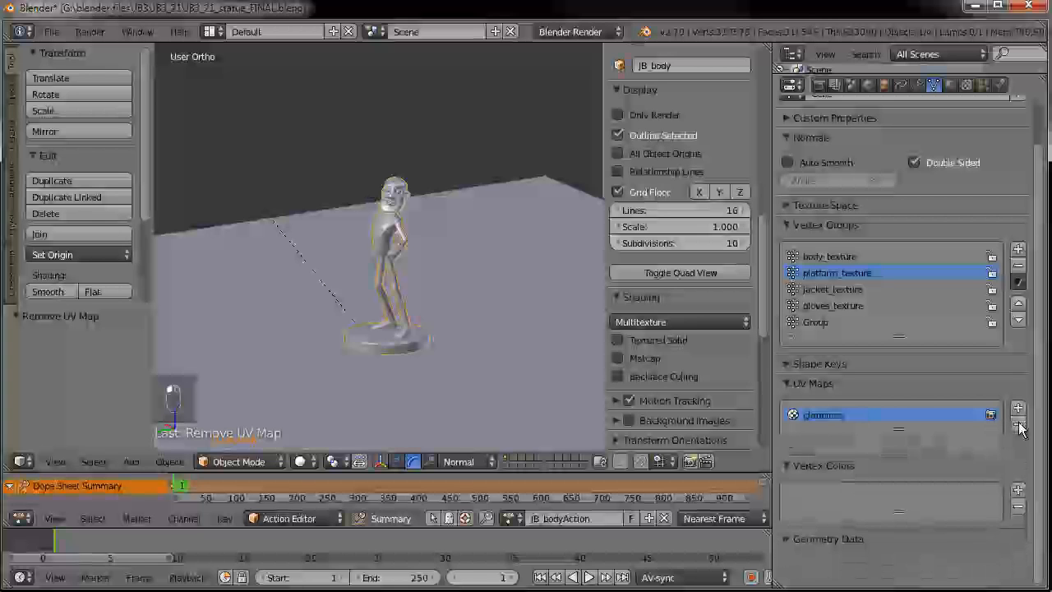
- Assign the combined UV map to the UV mapping of JB_body's texture
{"action": "left_click", "coordinate": [950, 85]}
{"action": "scroll", "coordinate": [878, 415], "scroll_direction": "down", "scroll_amount": 1}
{"action": "scroll", "coordinate": [879, 406], "scroll_direction": "down", "scroll_amount": 4}
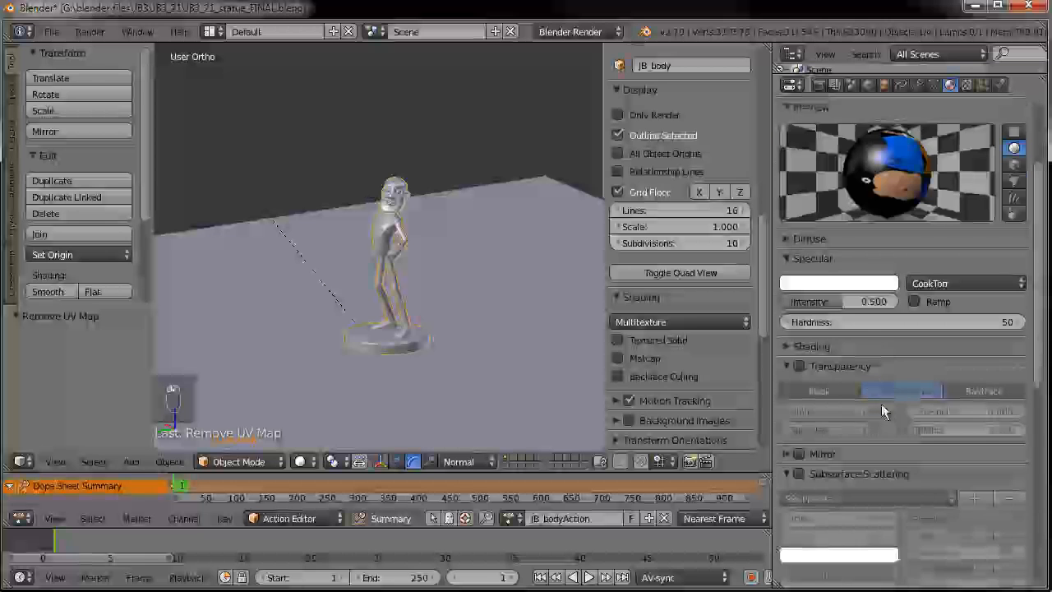
{"action": "left_click", "coordinate": [966, 85]}
{"action": "scroll", "coordinate": [928, 480], "scroll_direction": "down", "scroll_amount": 10}
{"action": "scroll", "coordinate": [926, 485], "scroll_direction": "down", "scroll_amount": 8}
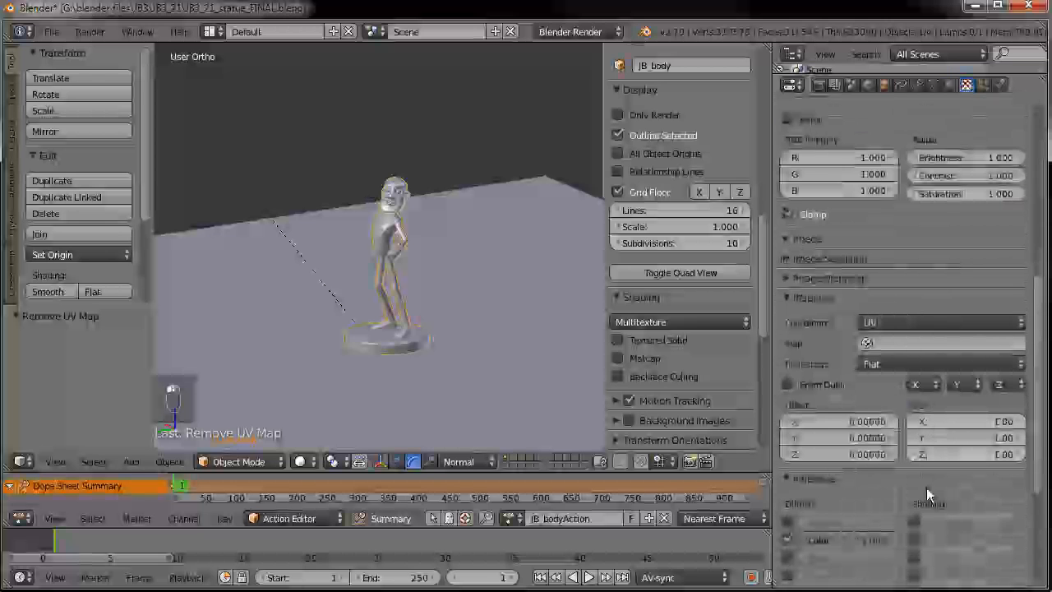
{"action": "scroll", "coordinate": [924, 486], "scroll_direction": "up", "scroll_amount": 2}
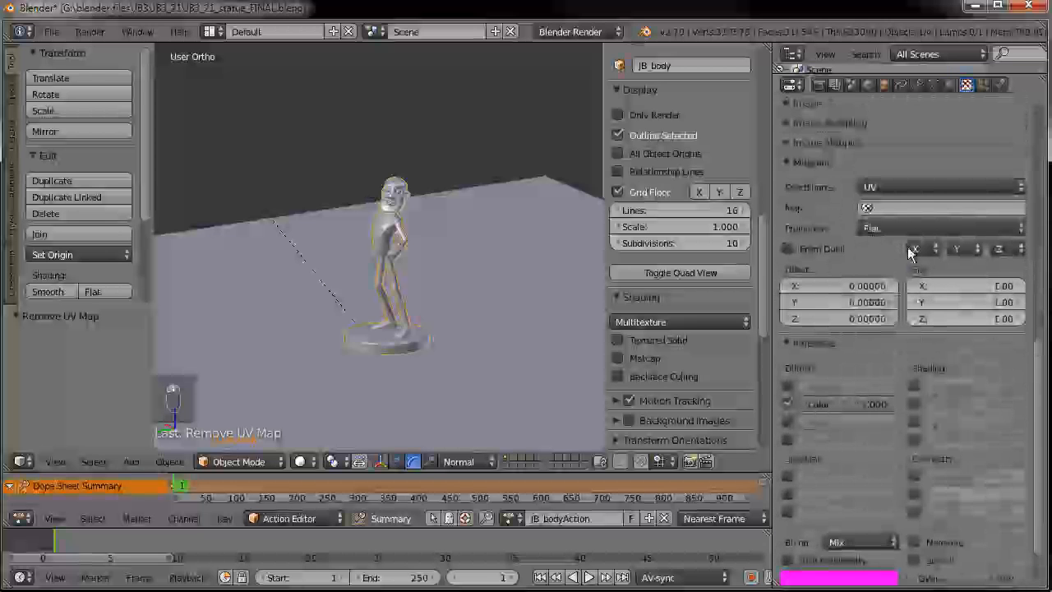
{"action": "left_click", "coordinate": [896, 208]}
{"action": "left_click", "coordinate": [875, 235]}
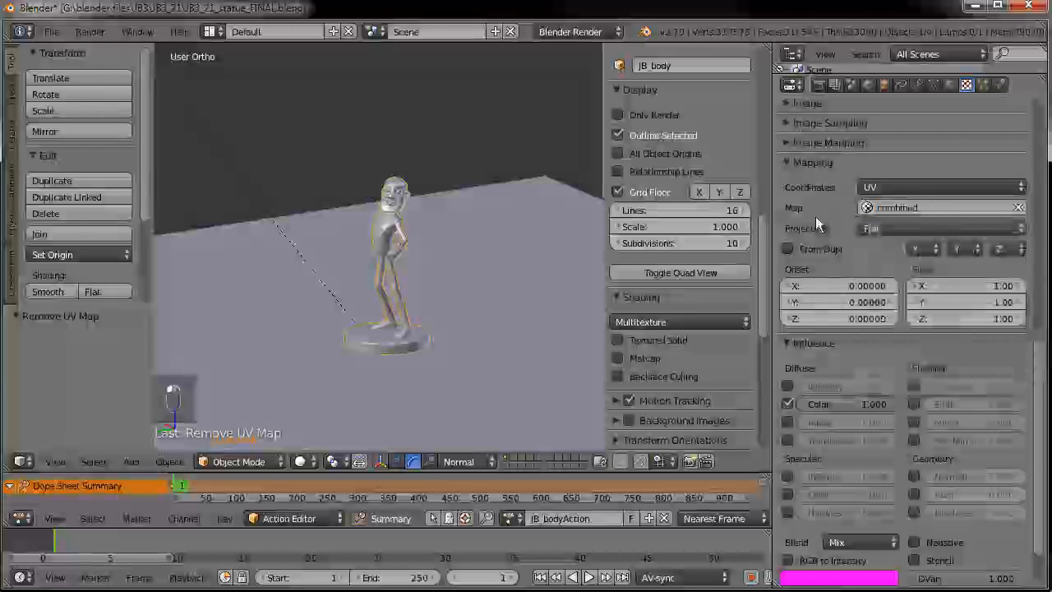
- Save the statue's blend file under its current name and deselect all objects
{"action": "left_click", "coordinate": [51, 31]}
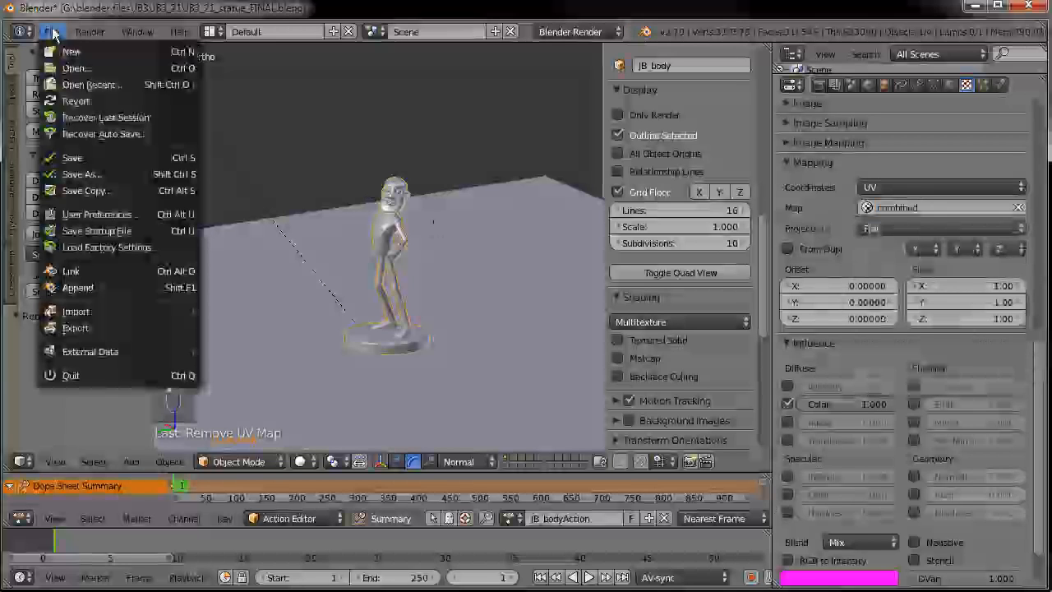
{"action": "left_click", "coordinate": [72, 157]}
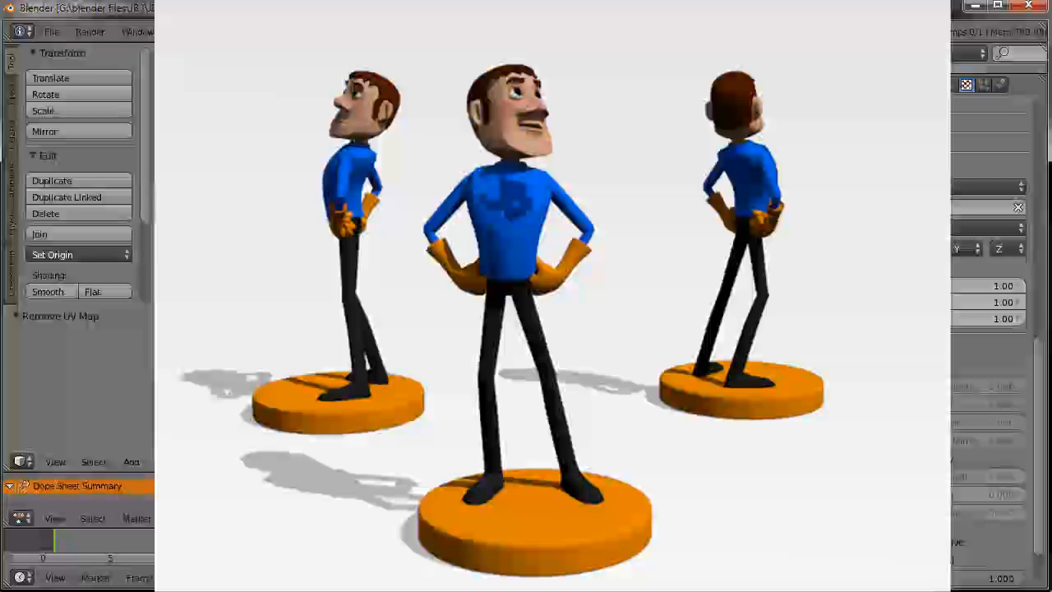
{"action": "key", "text": "a"}
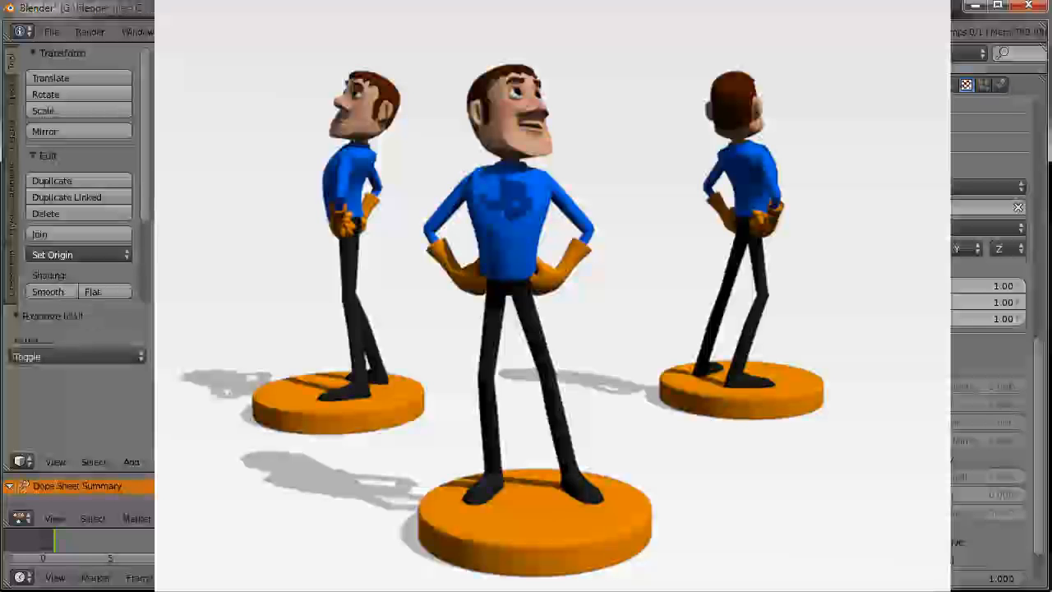